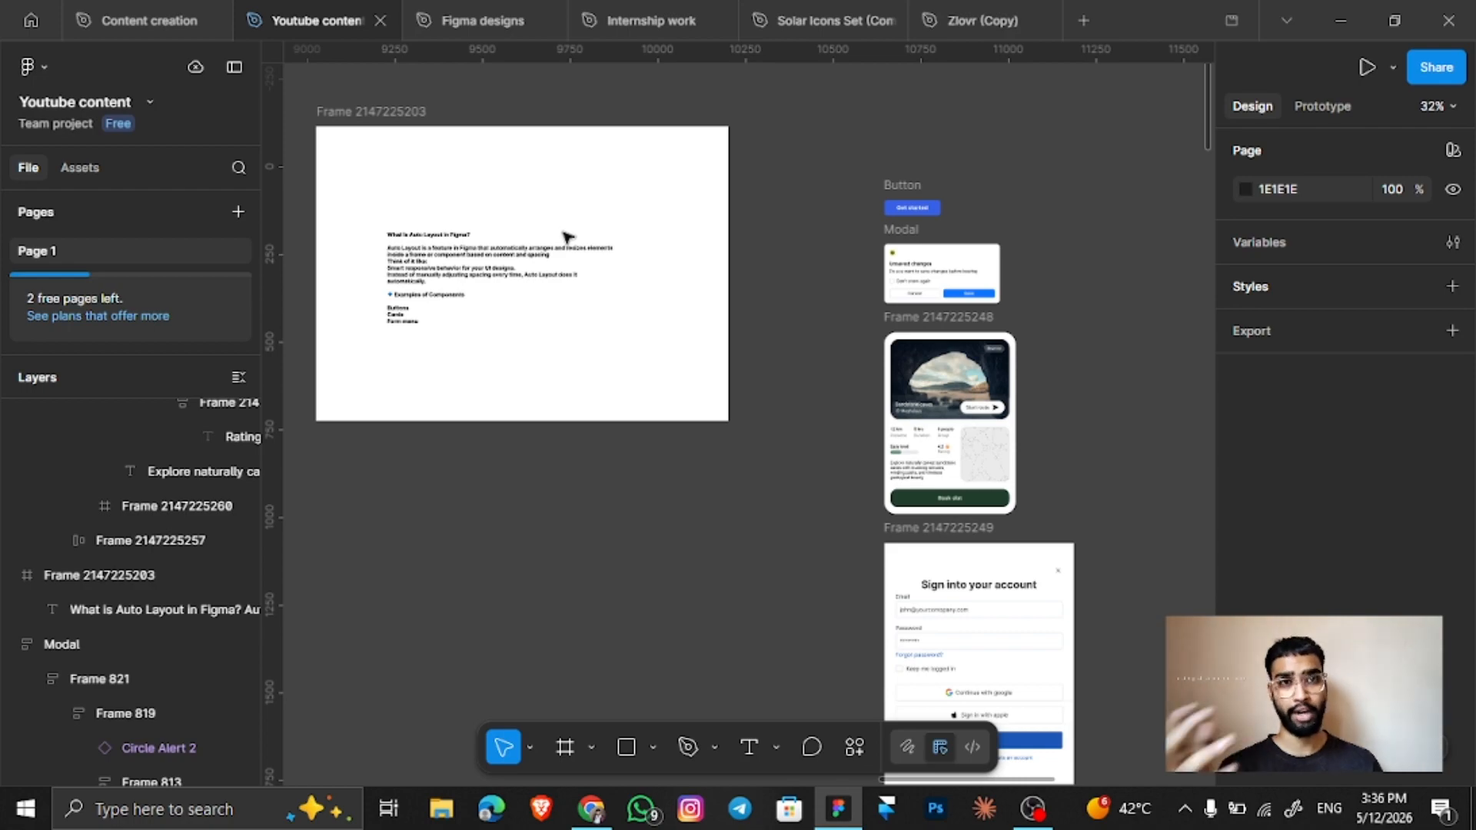
Read through the Auto Layout explanation text and its list of examples in the white frame.
scroll(995, 280, "down", 3)
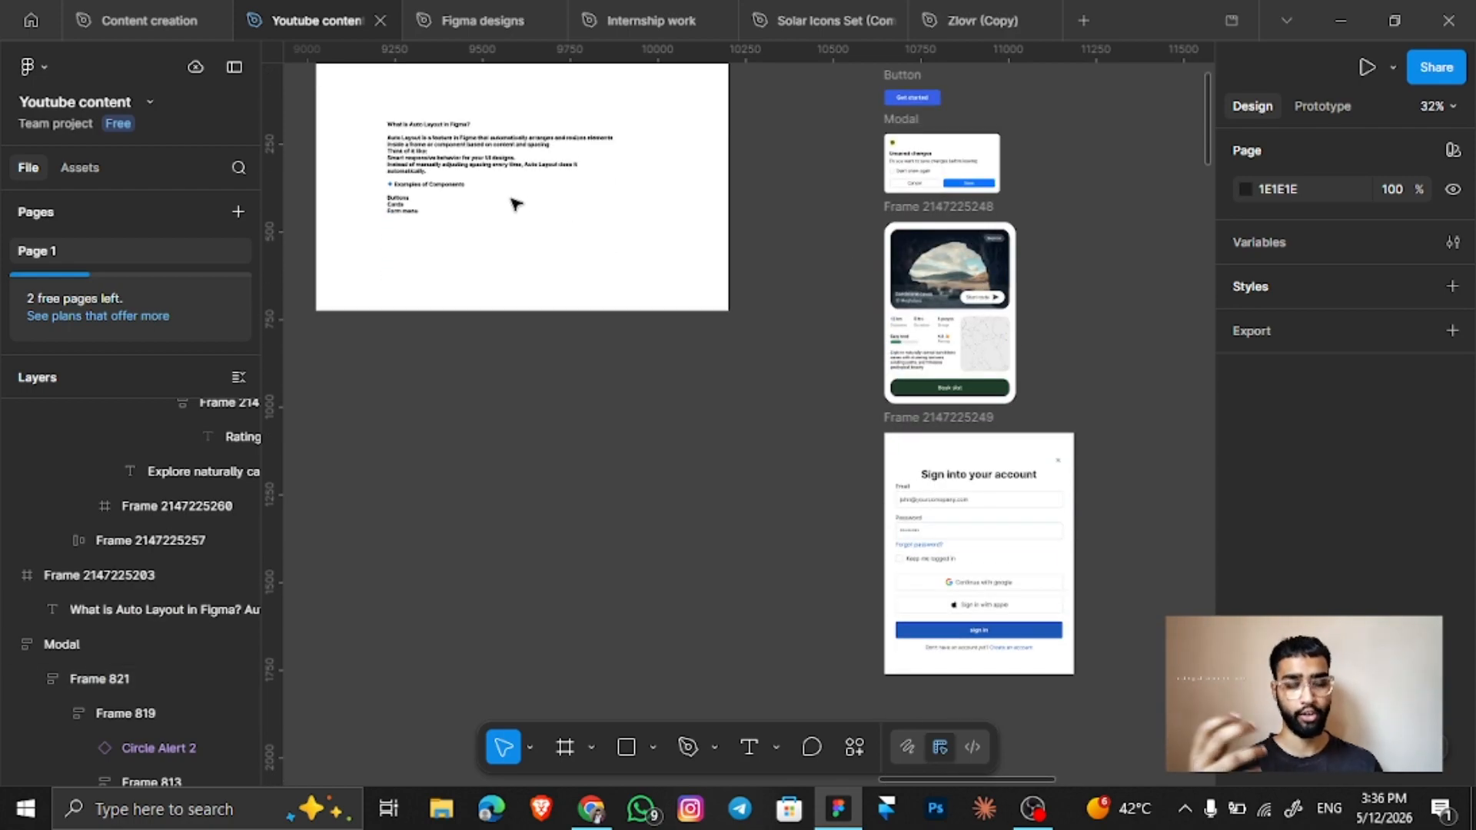
scroll(390, 171, "up", 5)
scroll(392, 172, "up", 3)
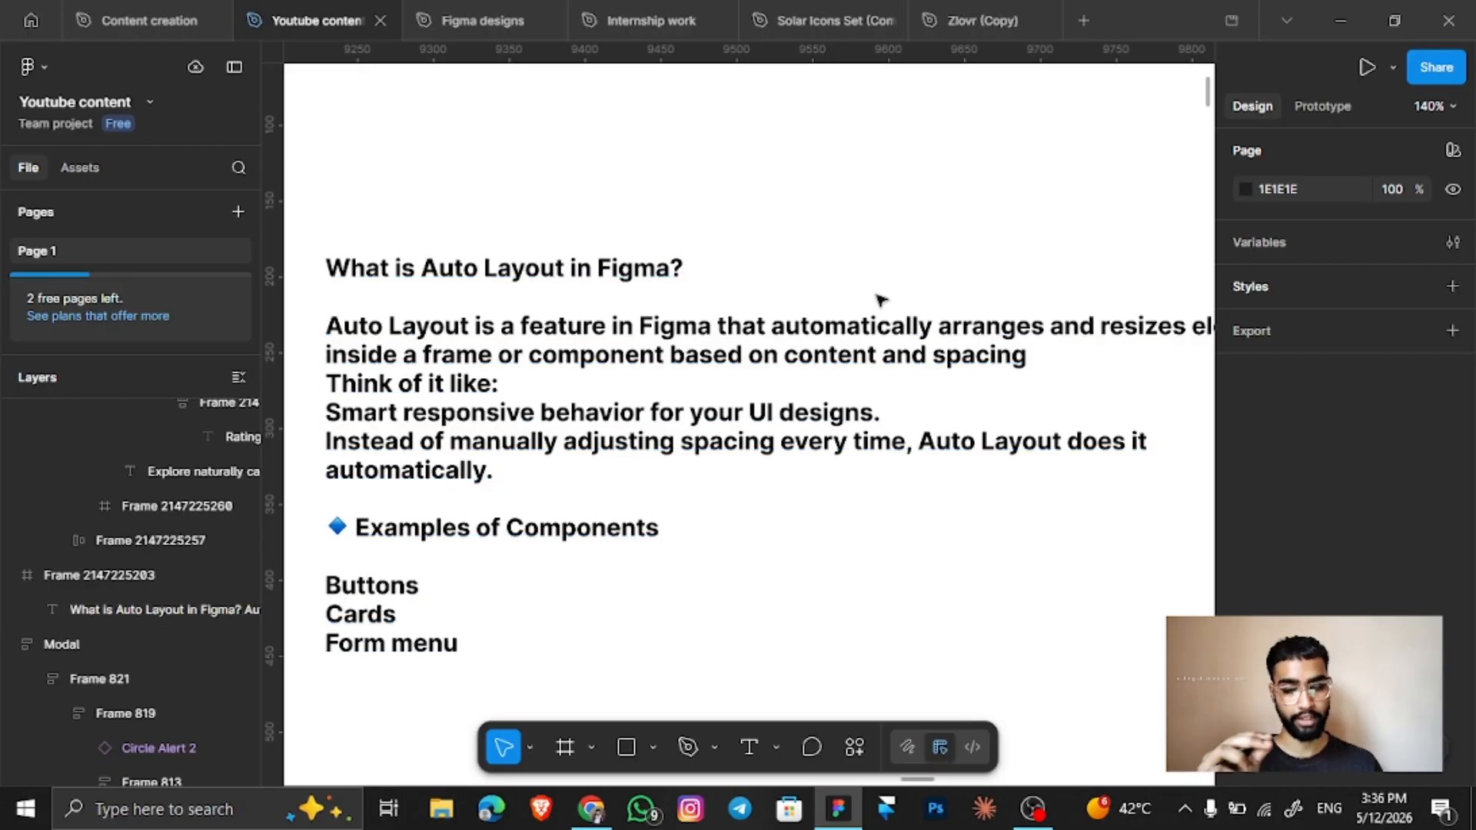
scroll(879, 300, "right", 3)
scroll(972, 332, "right", 3)
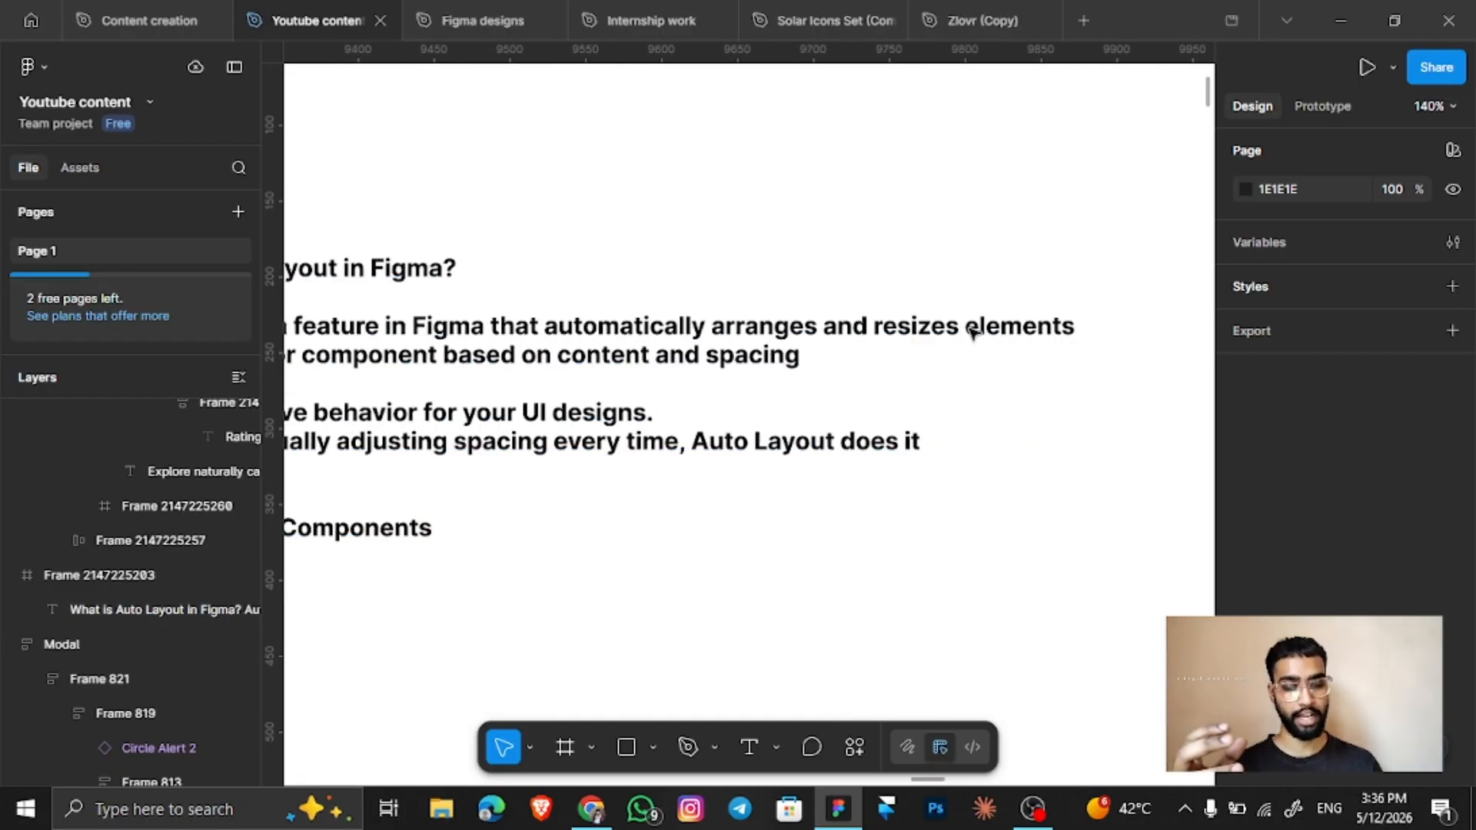
scroll(884, 339, "left", 4)
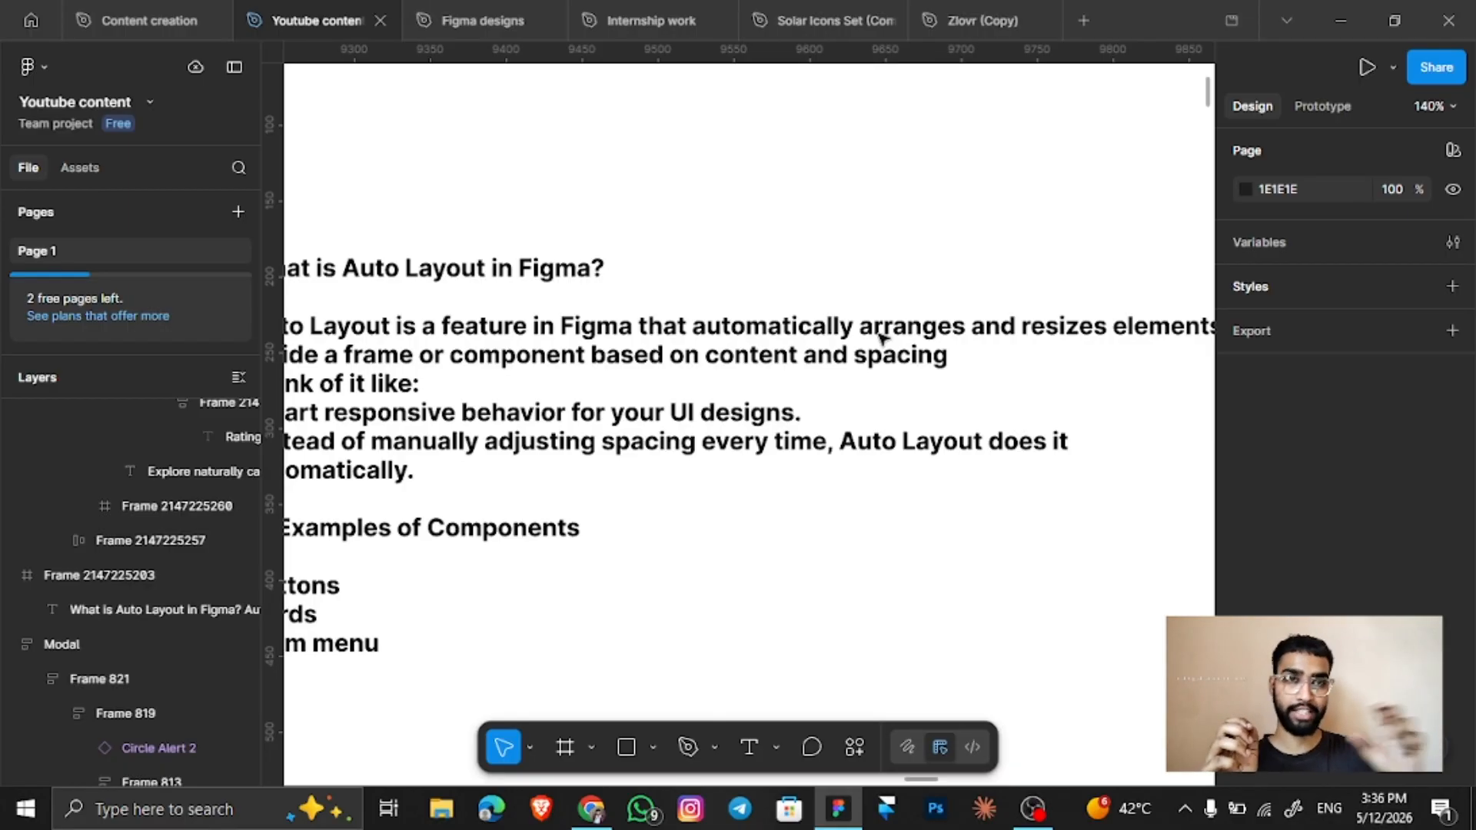
scroll(884, 339, "left", 4)
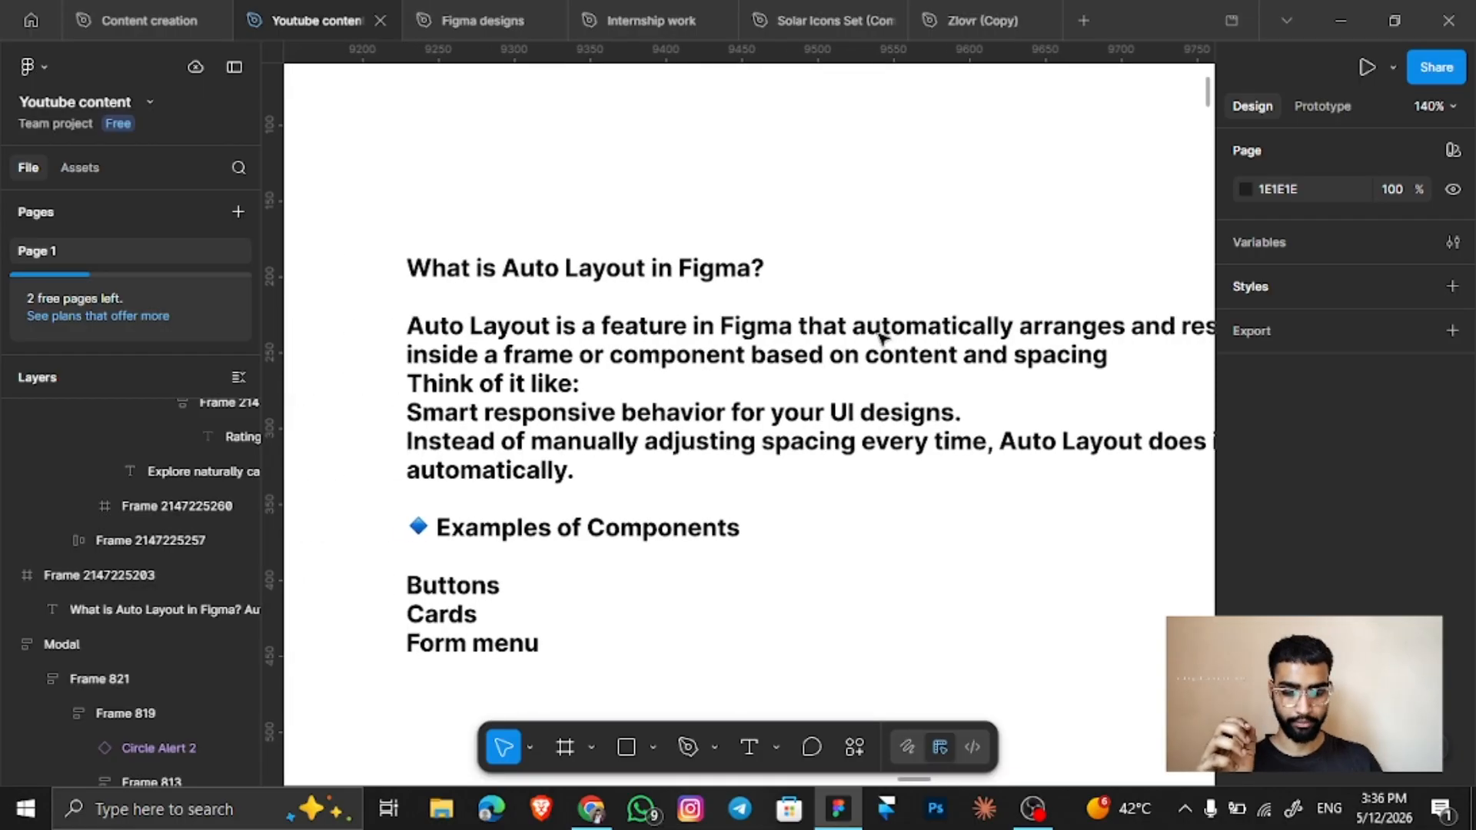
scroll(597, 373, "right", 2)
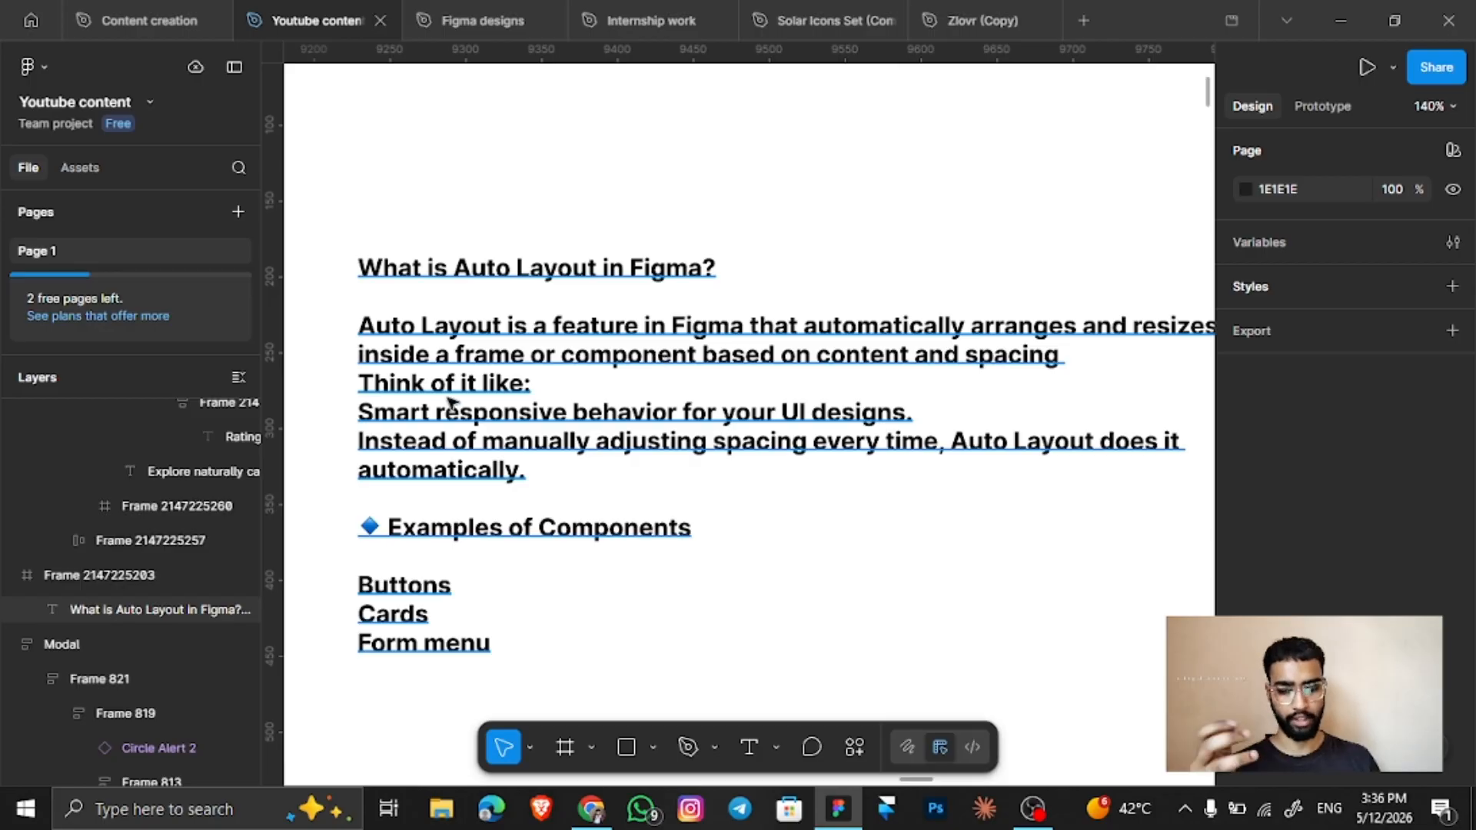
scroll(413, 400, "down", 1)
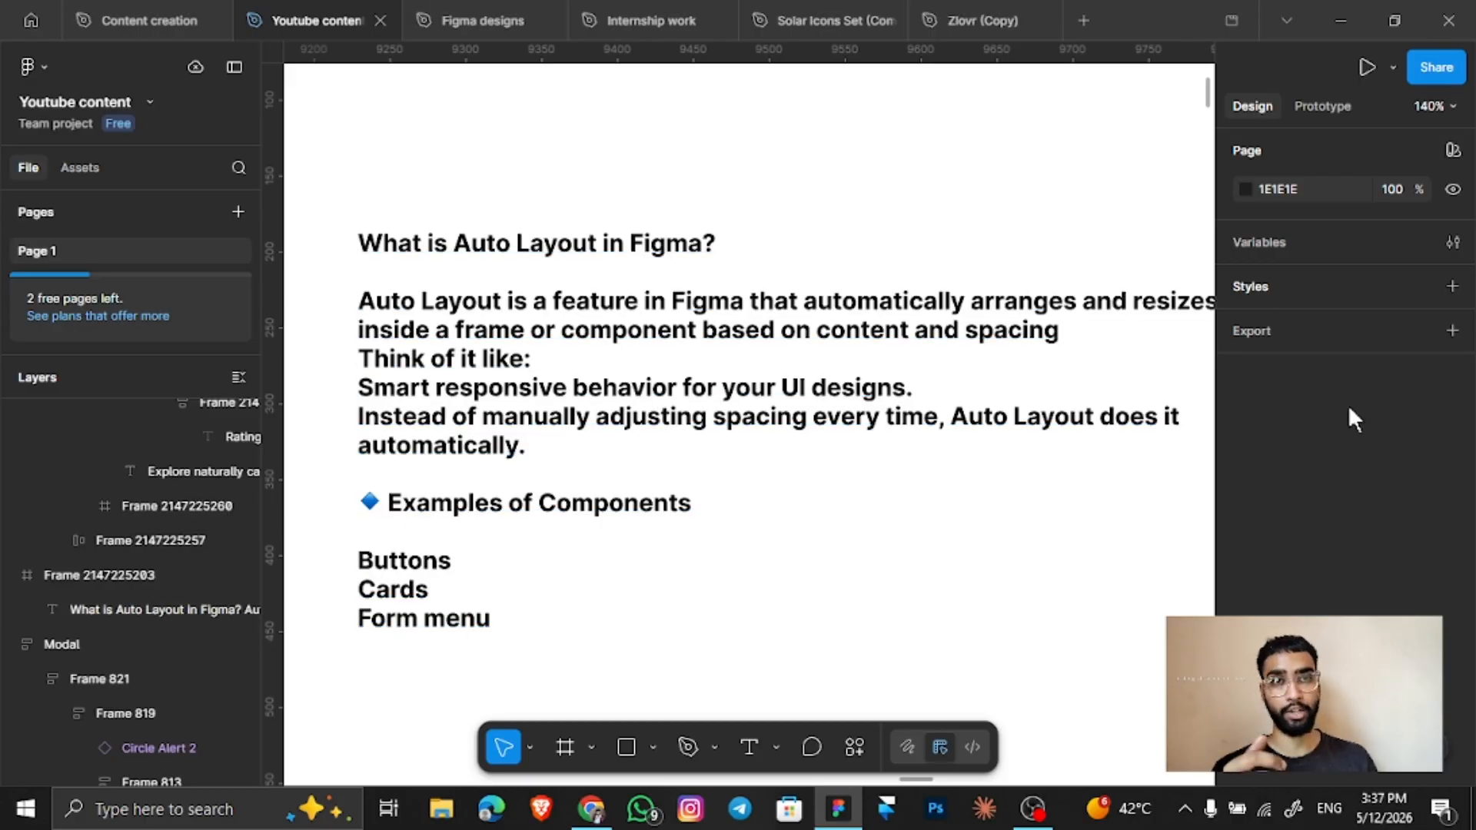
scroll(775, 422, "down", 2)
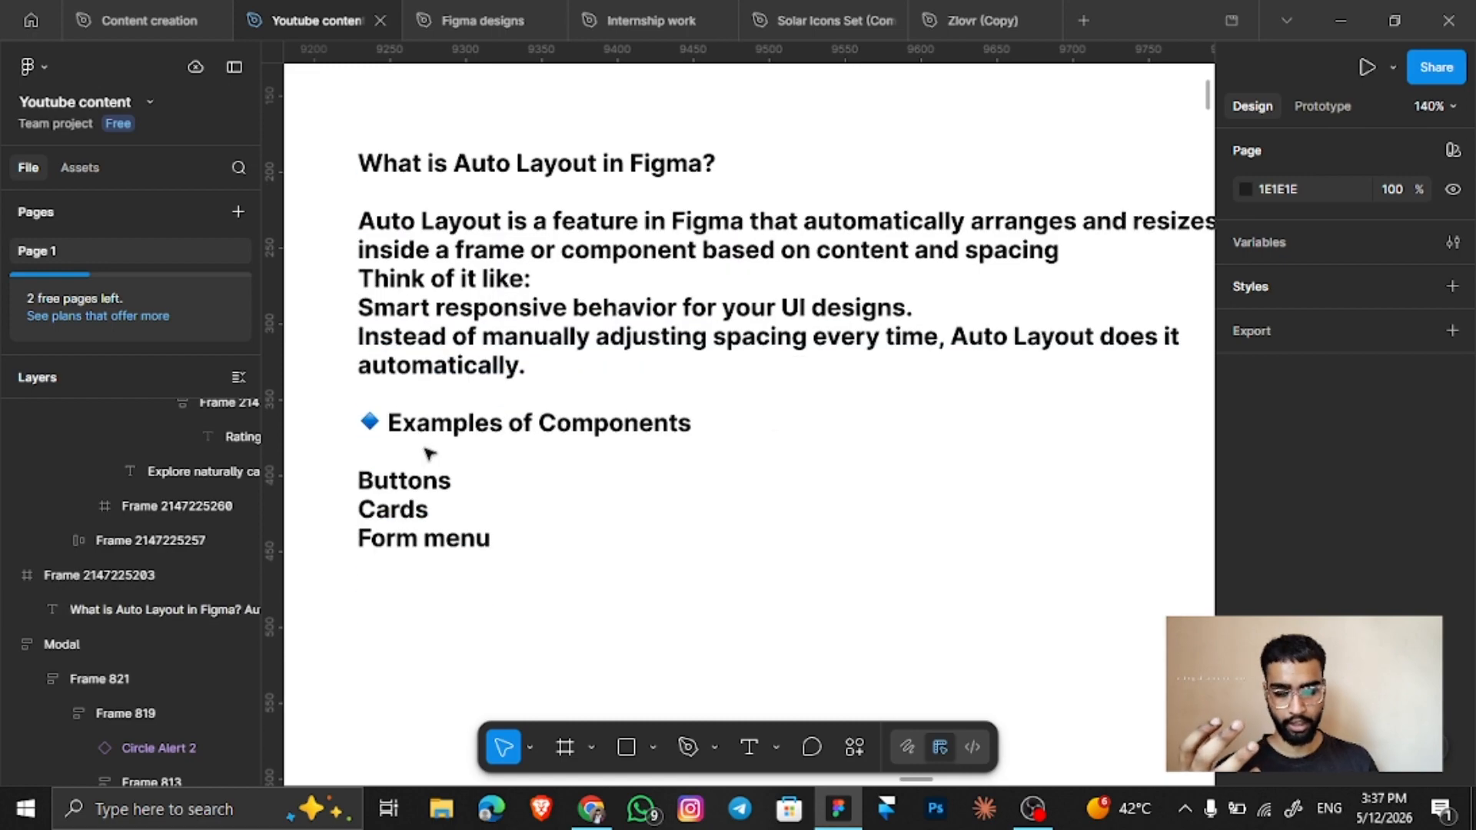
Replace the word "Components" with "auto layout" in the "Examples of Components" heading.
scroll(428, 453, "up", 3)
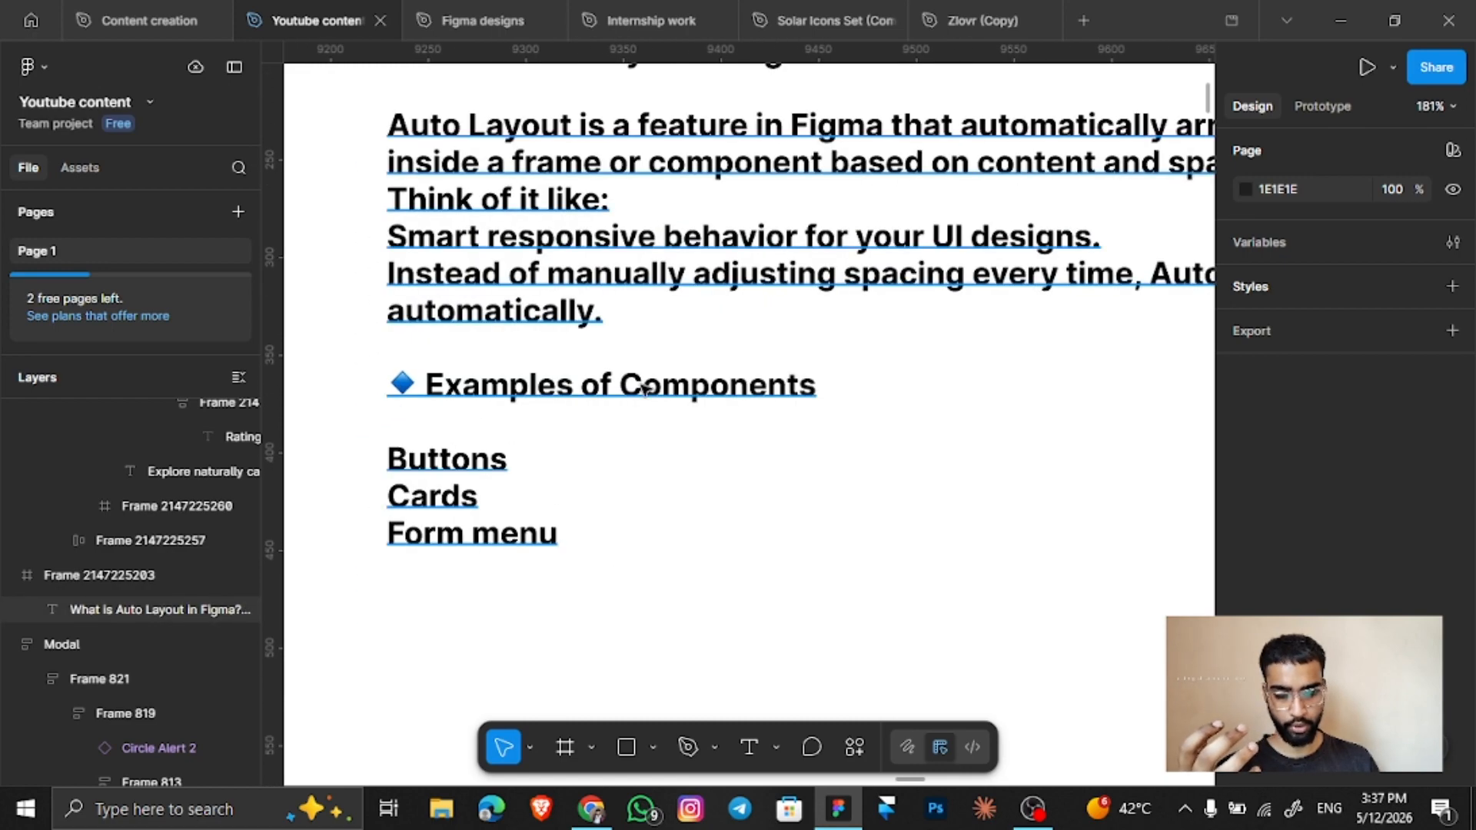
left_click(628, 387)
double_click(625, 385)
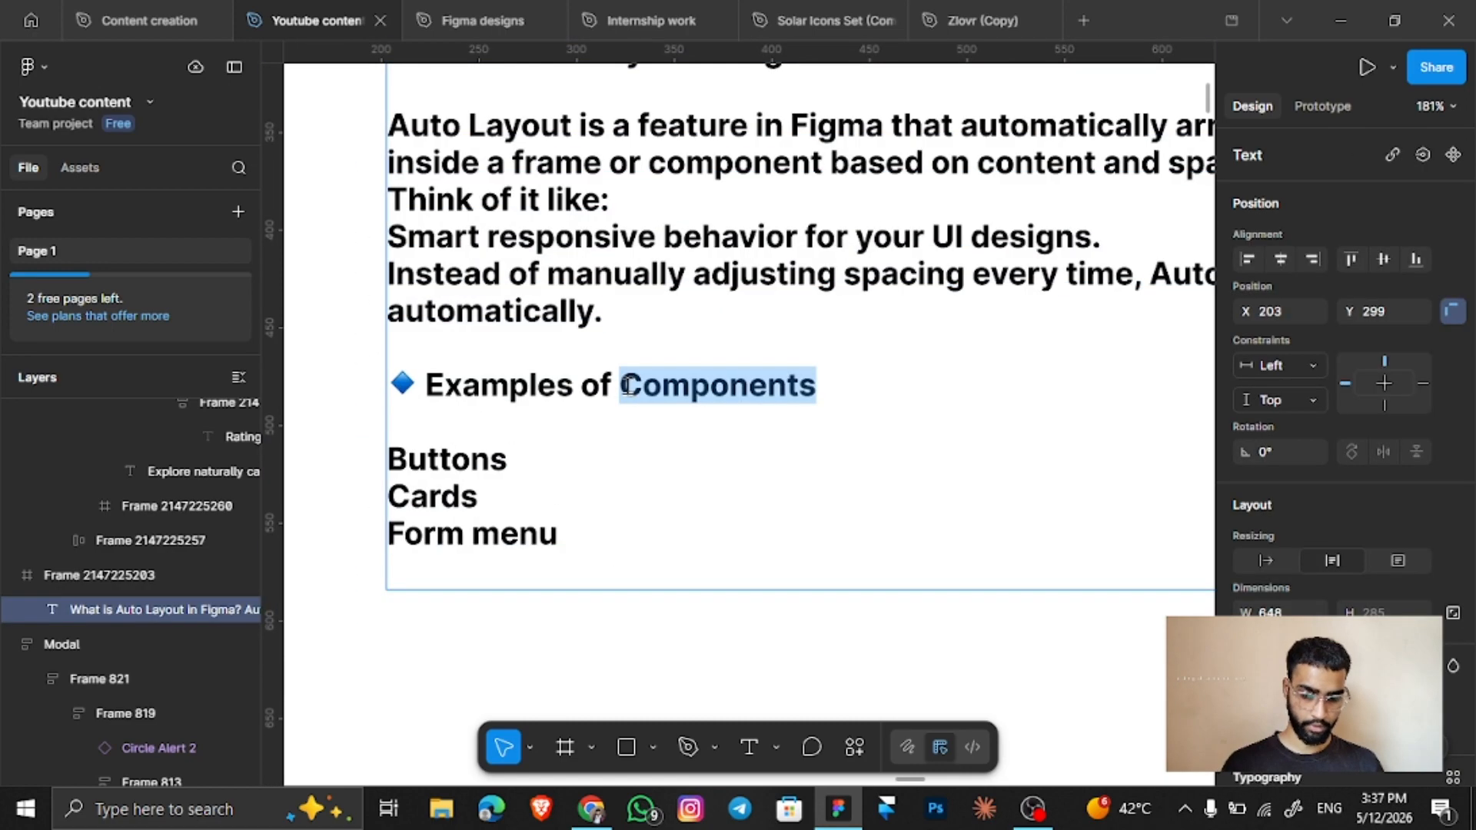
type("auto layout")
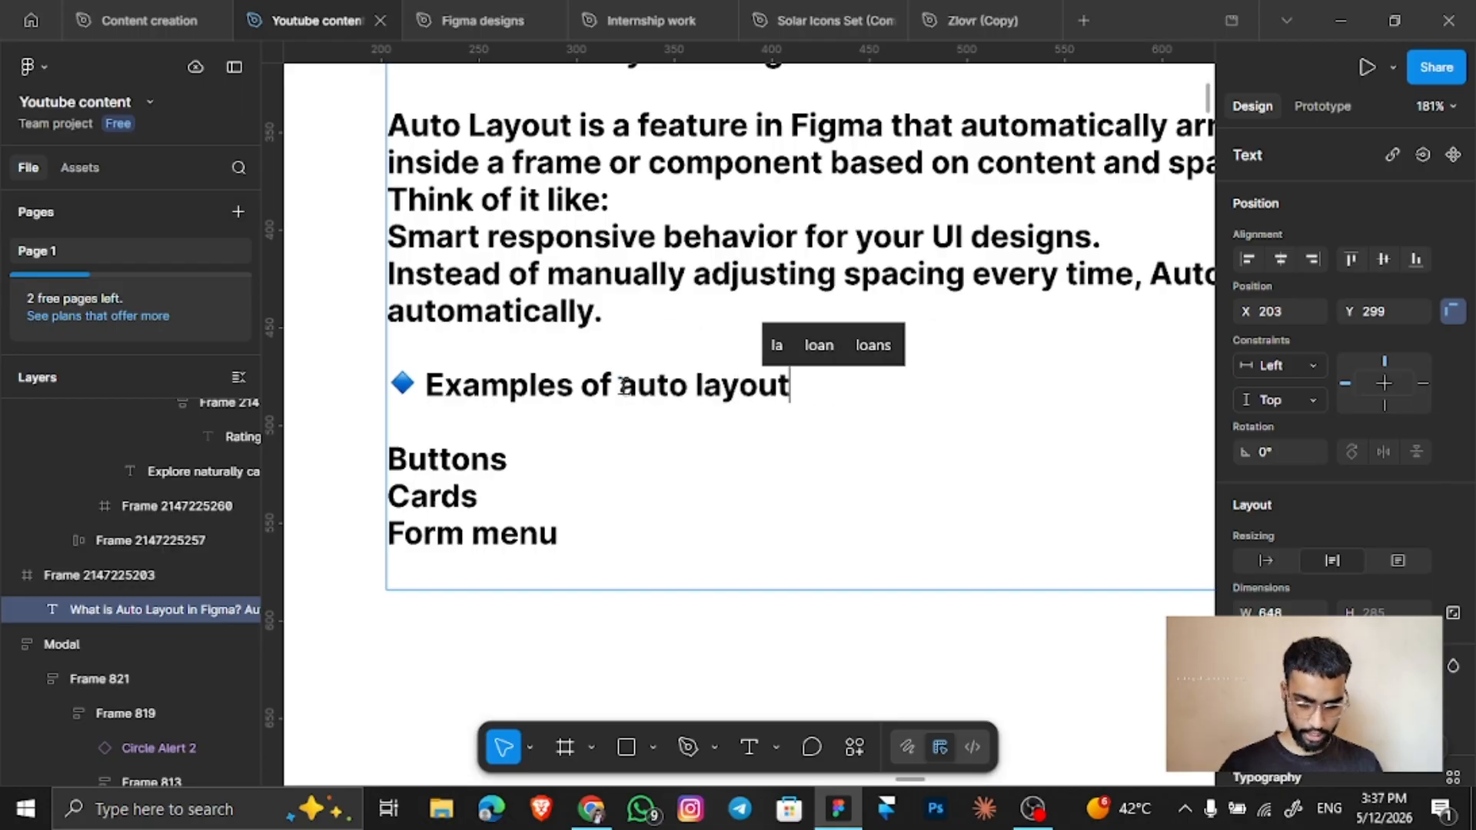
left_click(886, 431)
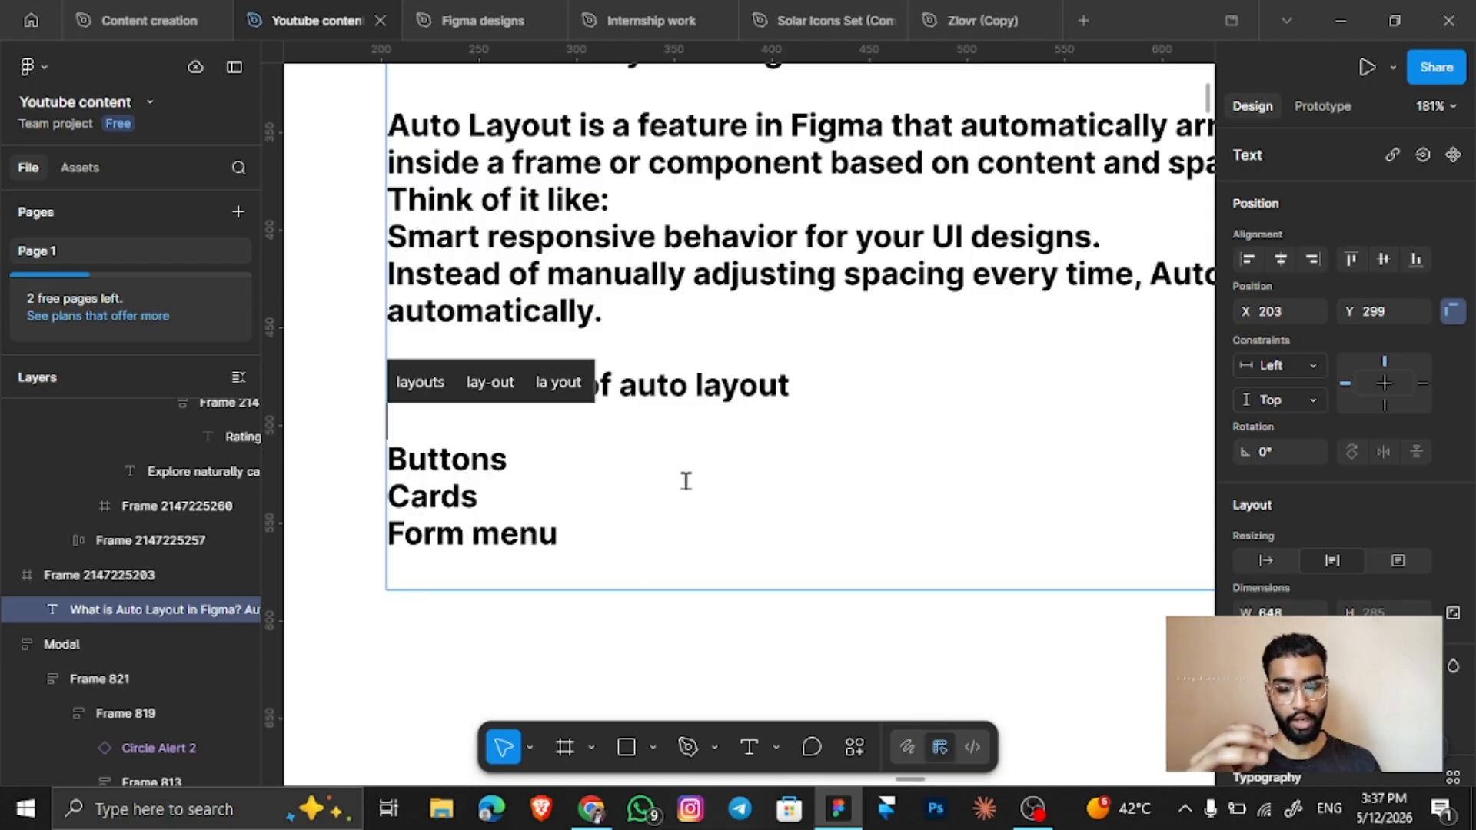
left_click(628, 587)
Move the blue Get started button up and slightly right, farther from the Unsaved changes modal.
scroll(628, 586, "down", 5)
scroll(629, 587, "down", 3)
scroll(629, 586, "right", 10)
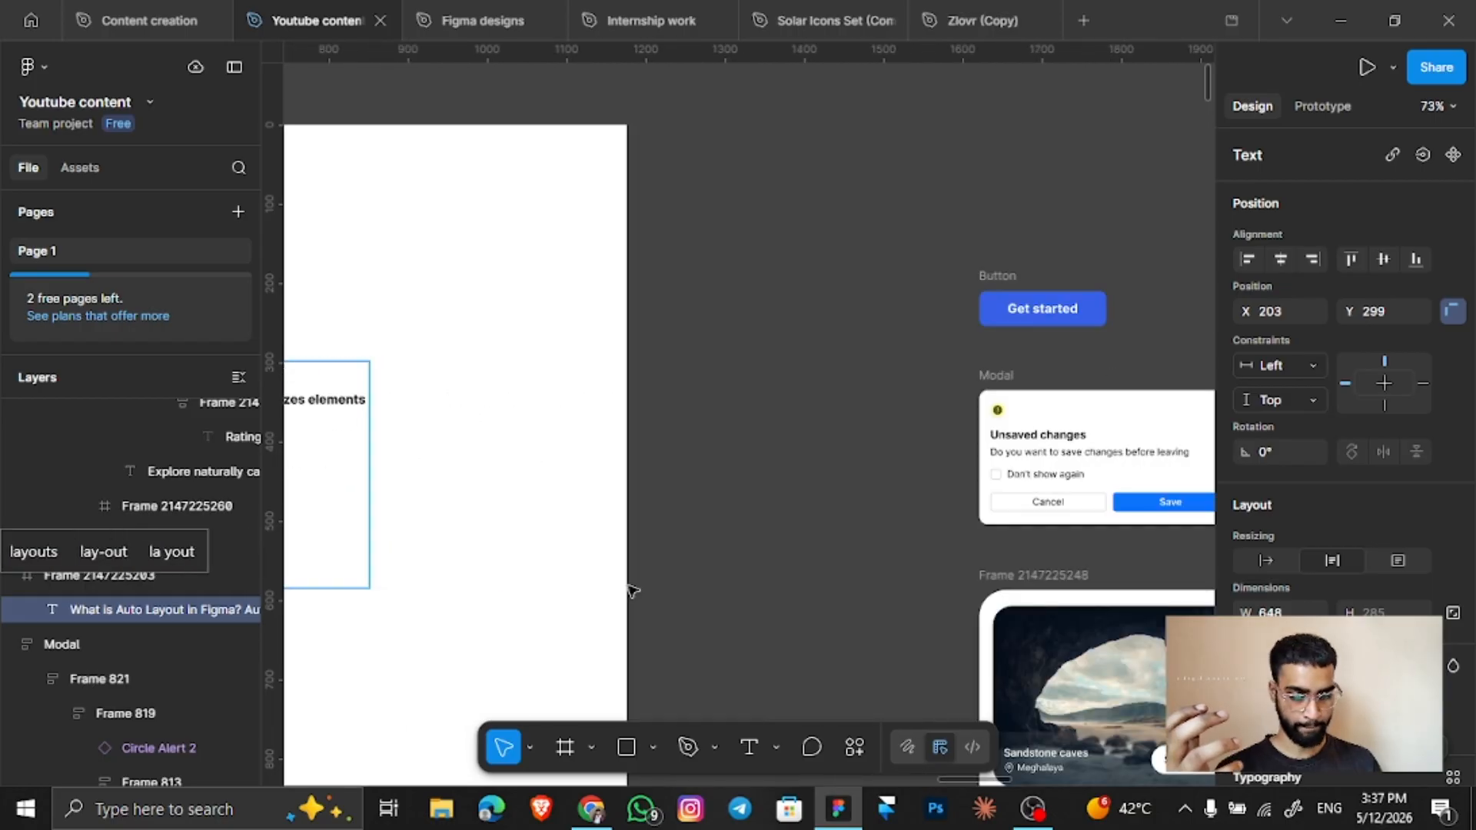
scroll(485, 486, "up", 7)
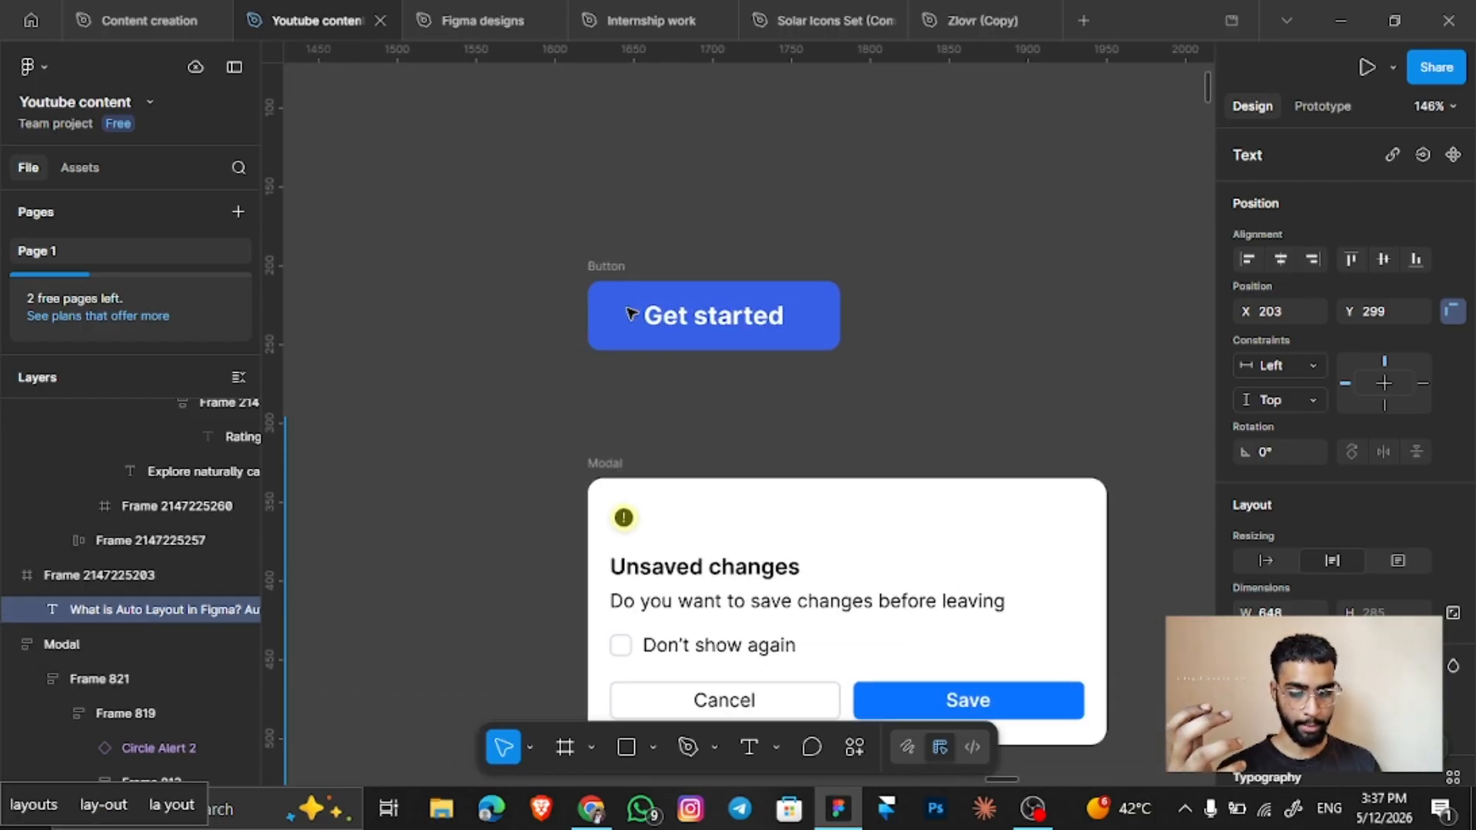
scroll(626, 303, "right", 4)
scroll(536, 296, "left", 4)
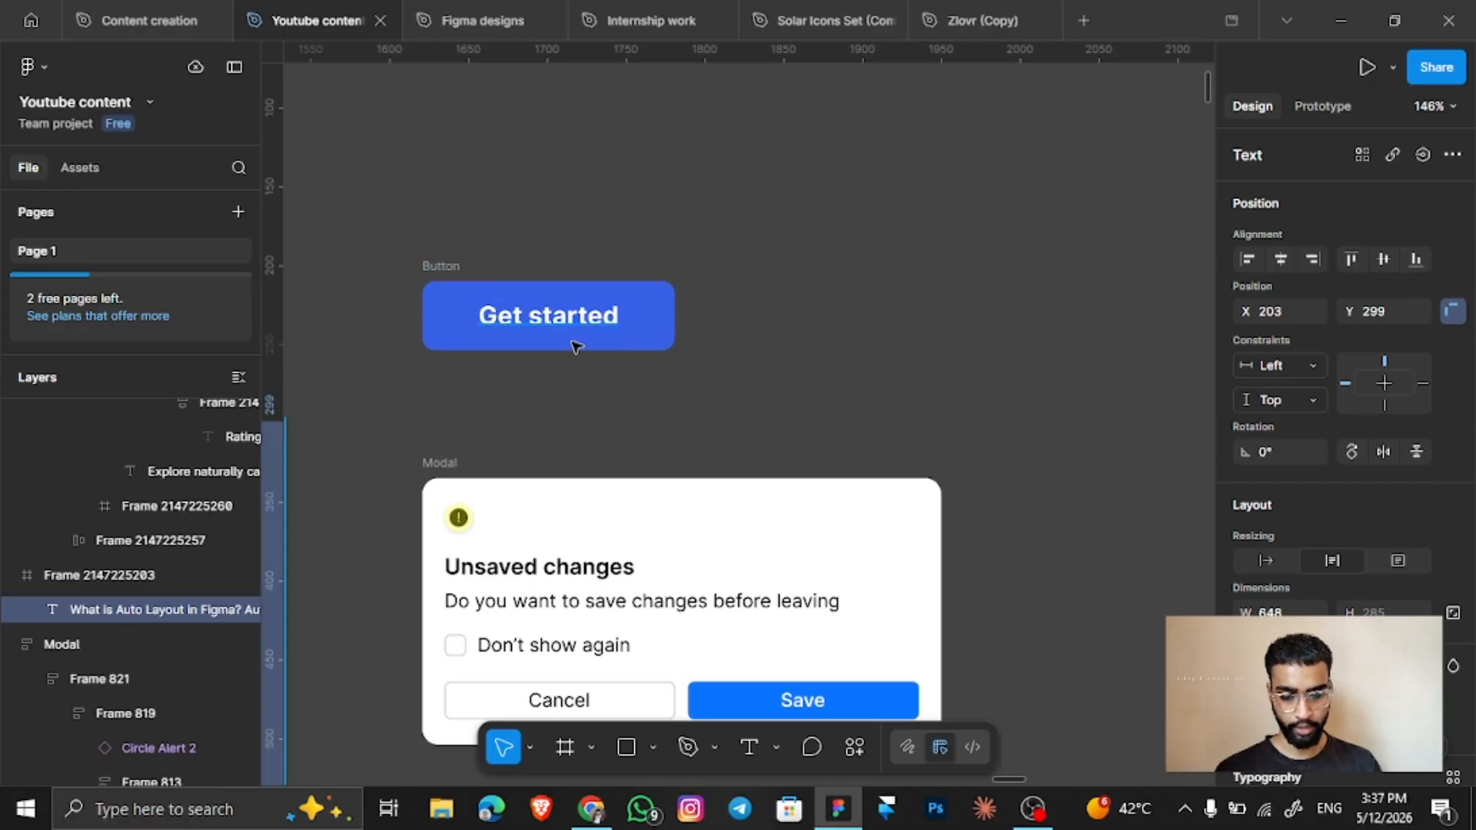
scroll(464, 303, "up", 3)
left_click_drag(432, 312, 546, 149)
scroll(546, 151, "up", 2)
scroll(1331, 431, "down", 2)
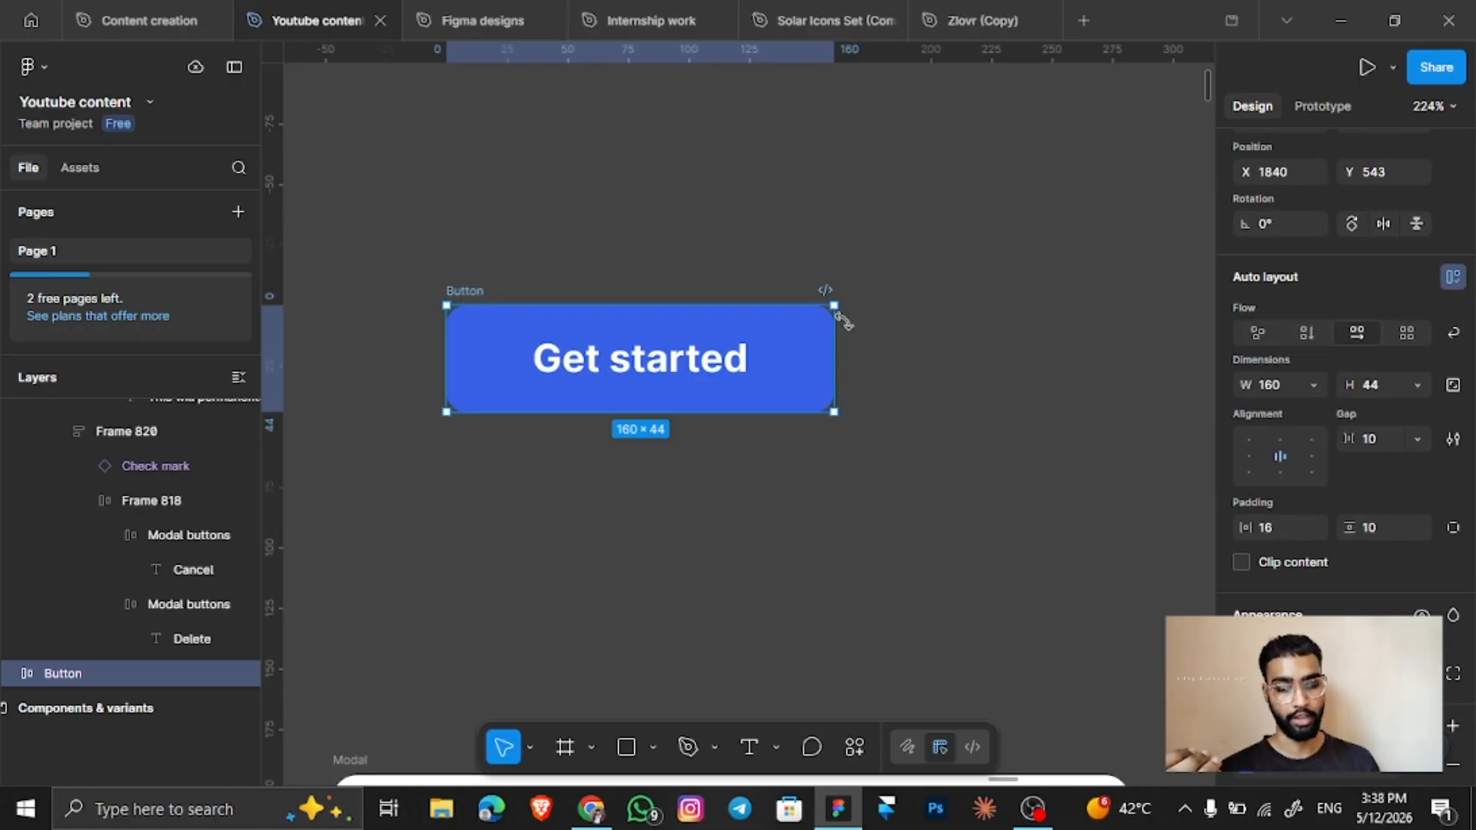
Try widening the Get started button to 232 to test its auto layout, and undo the resize.
left_click_drag(834, 355, 979, 355)
left_click_drag(797, 361, 925, 473)
key("ctrl+z")
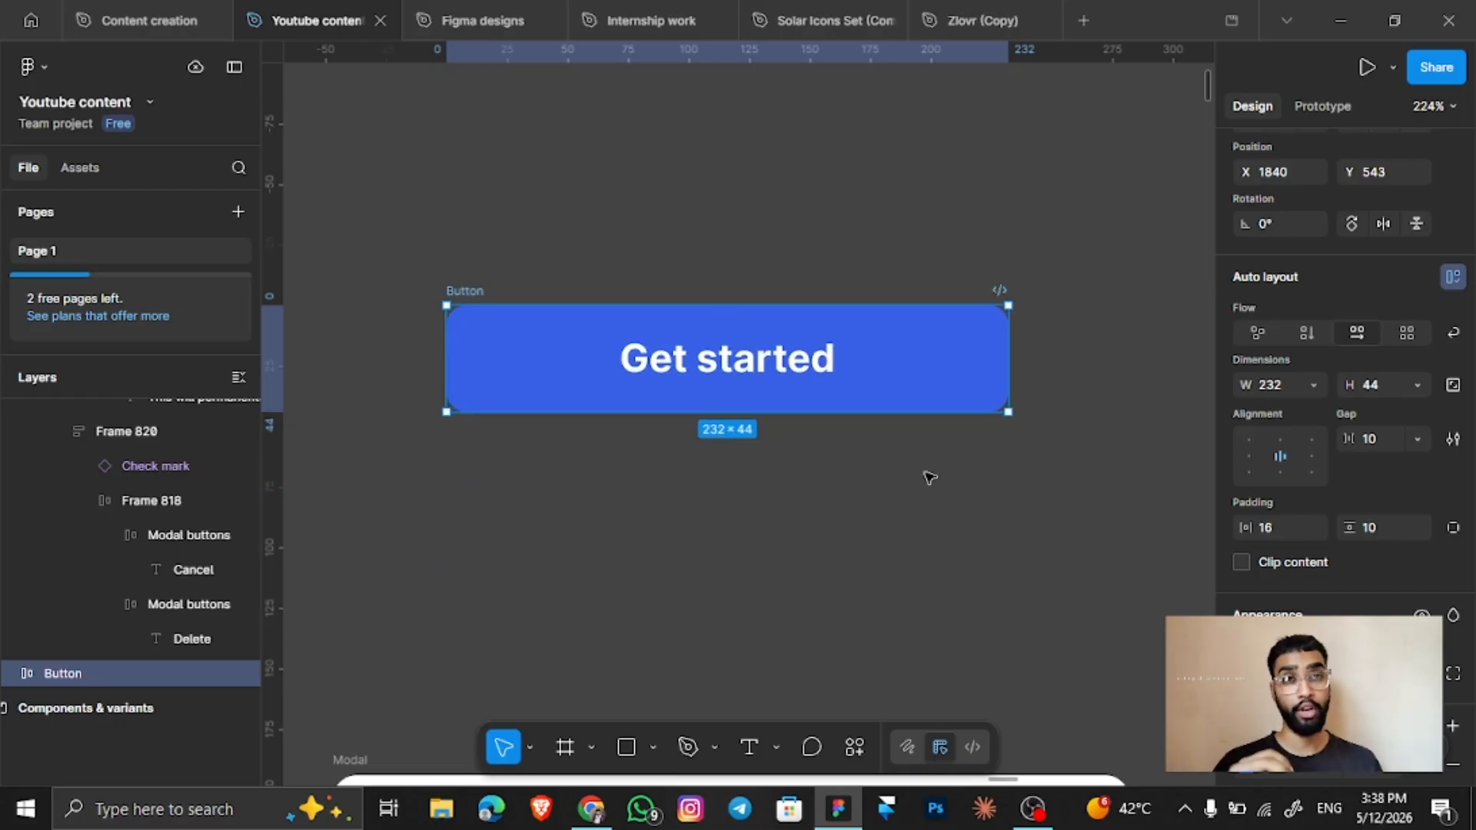
key("ctrl+z")
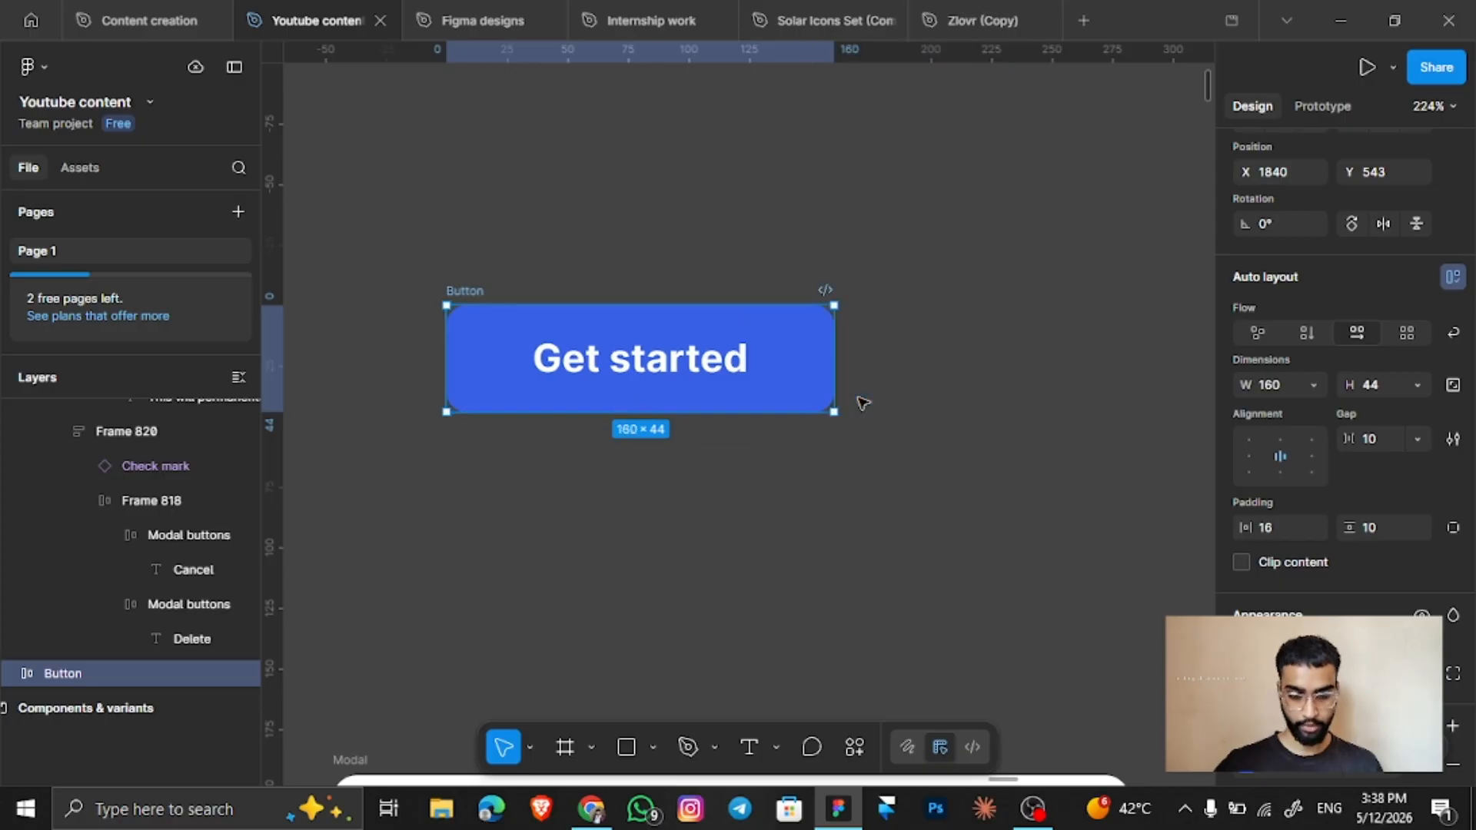
Add a new text layer reading "Get started" in the empty canvas area to the right of the existing button.
scroll(691, 326, "right", 5)
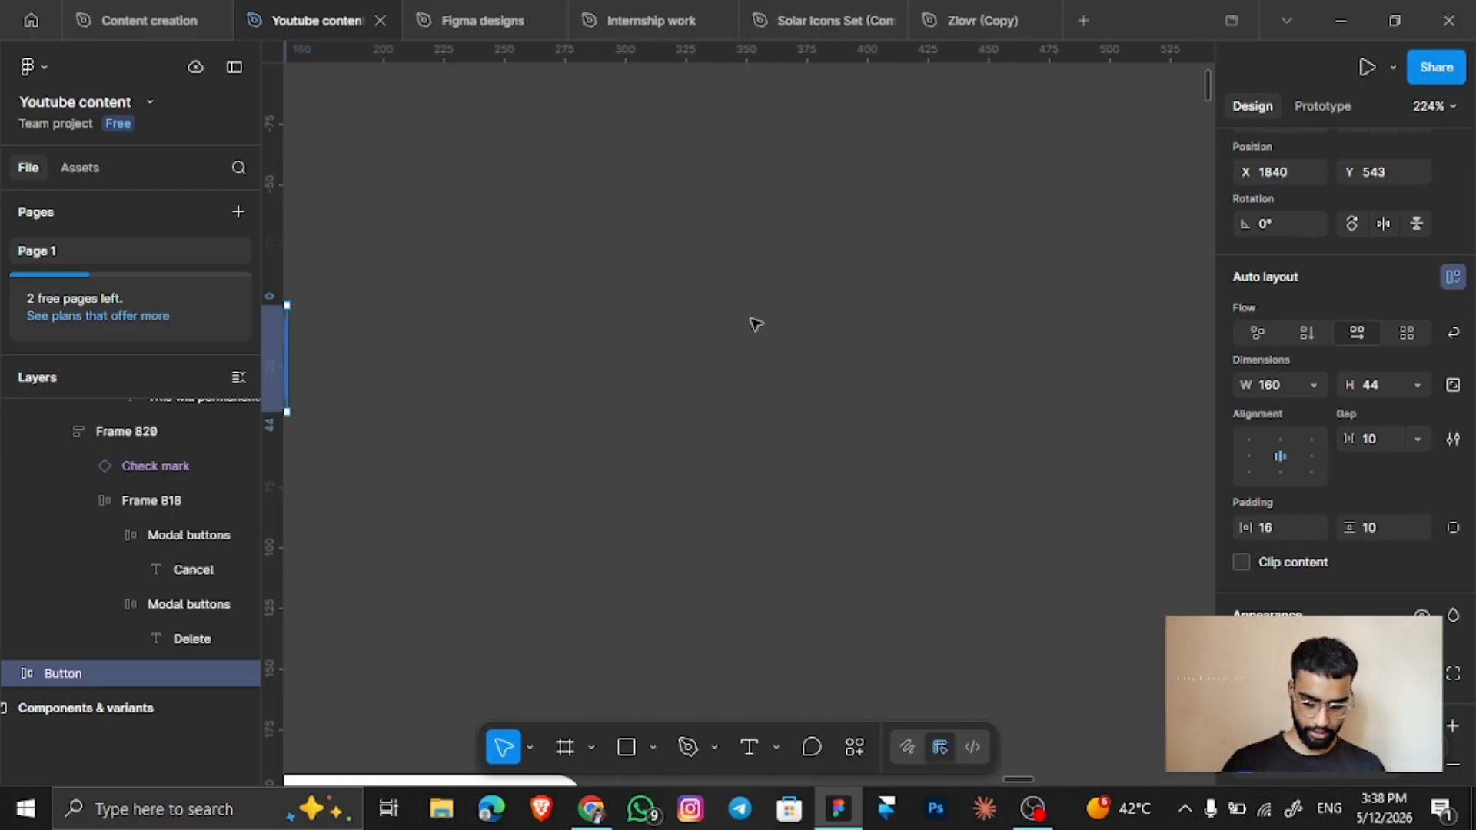
key("t")
left_click(737, 329)
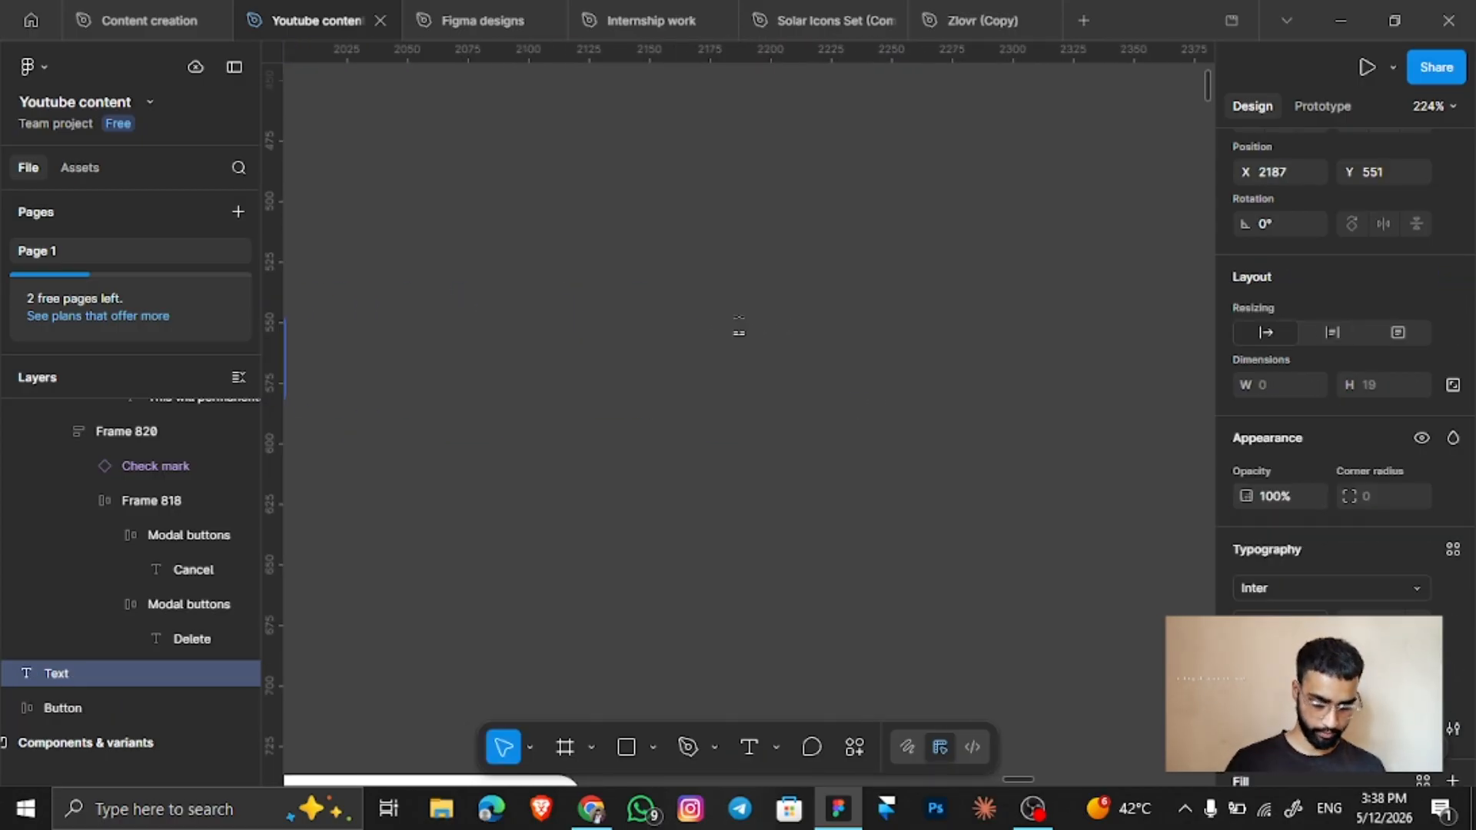
type("Get")
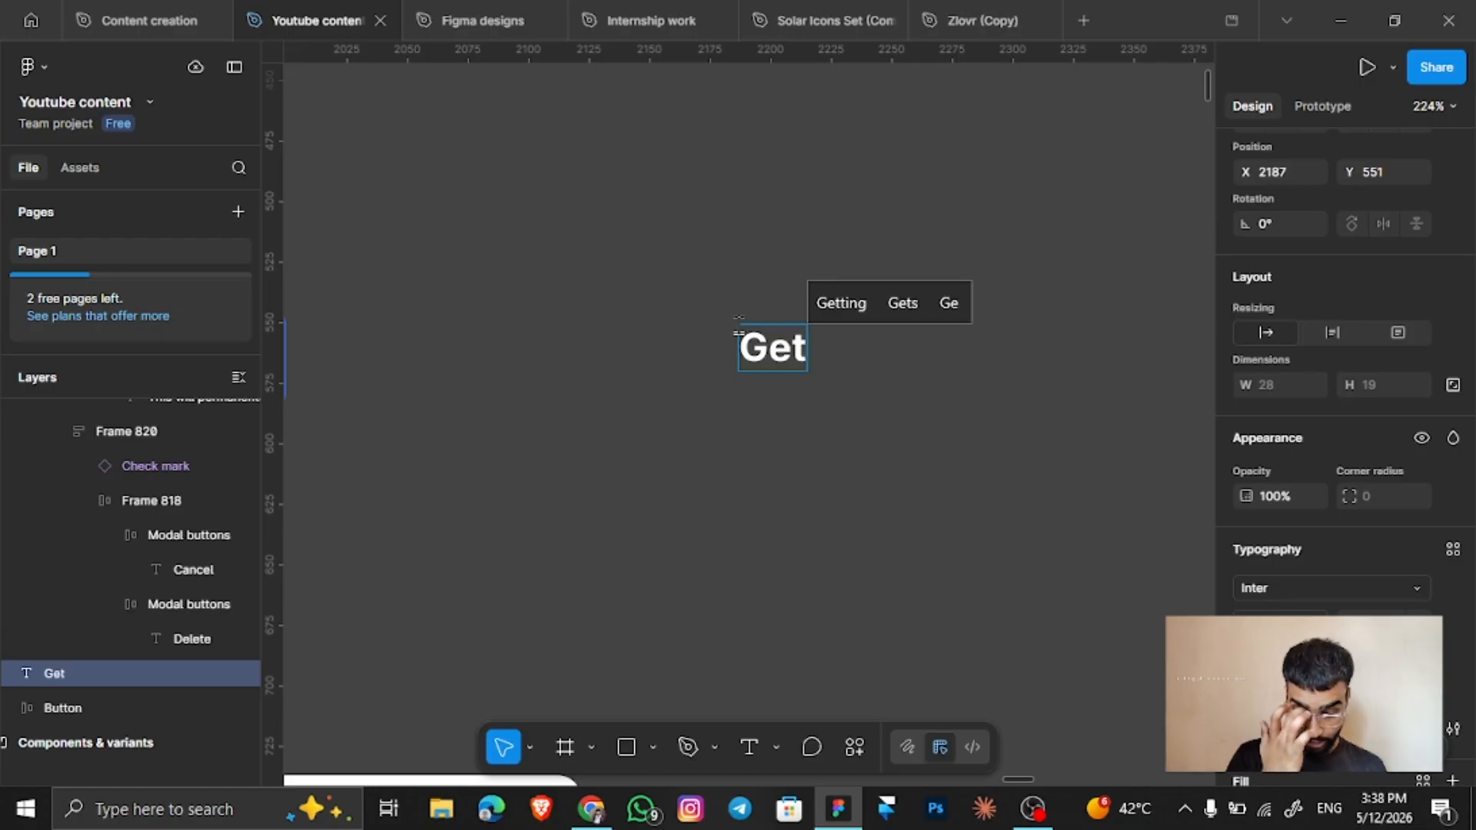
type(" sya")
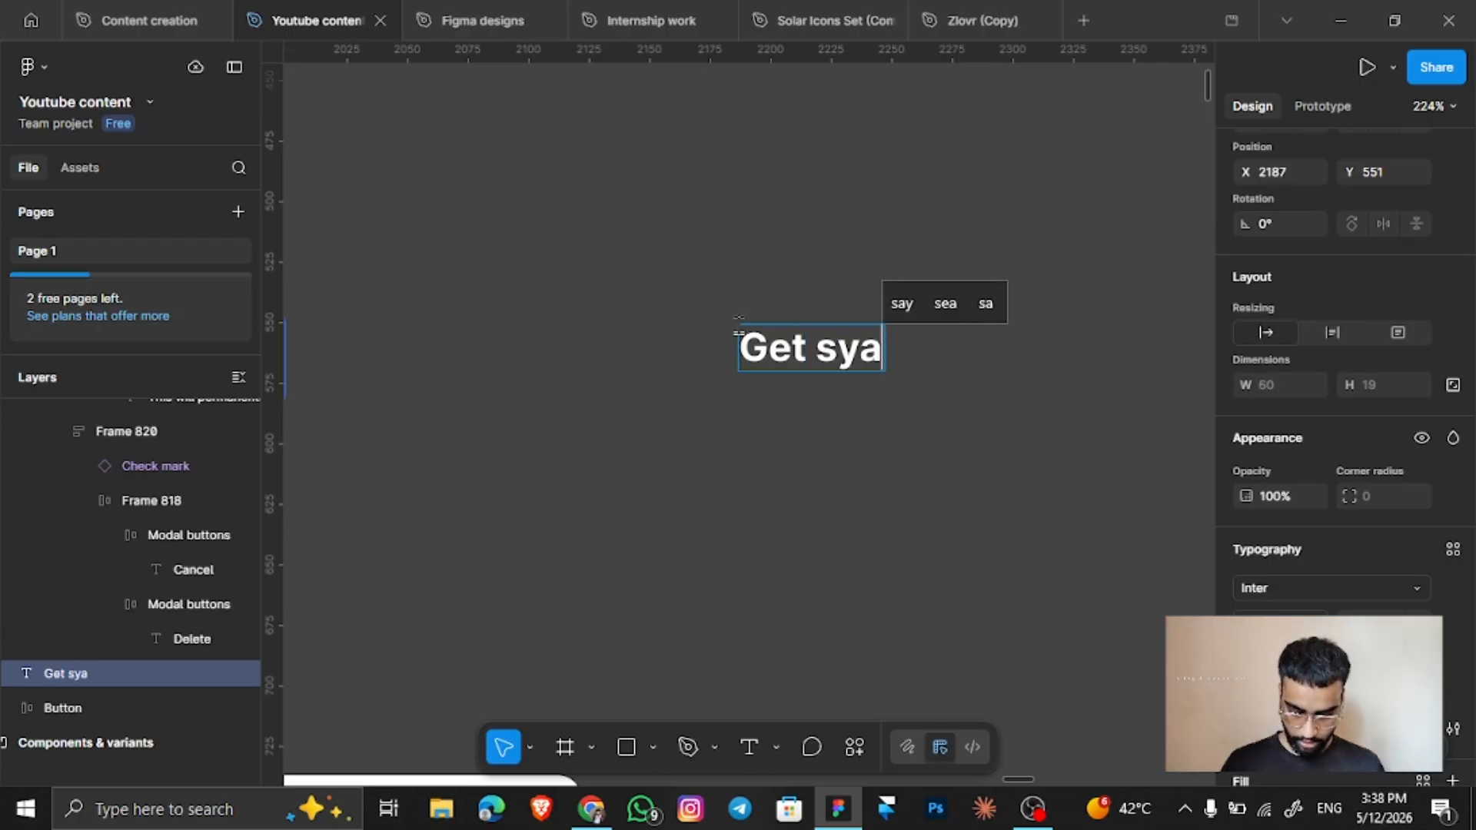
key("BackSpace")
key("BackSpace")
type("tarted")
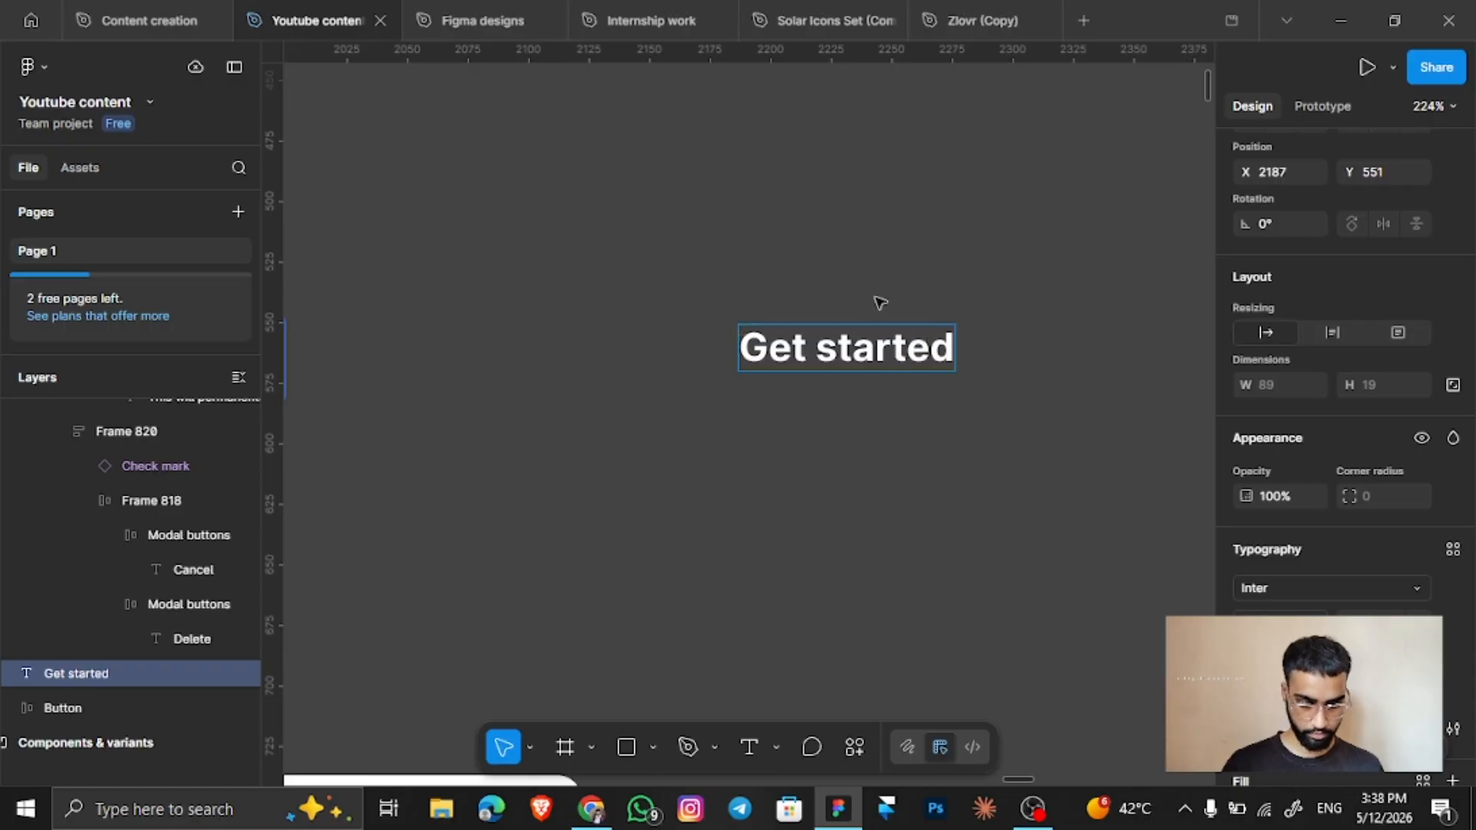
key("Escape")
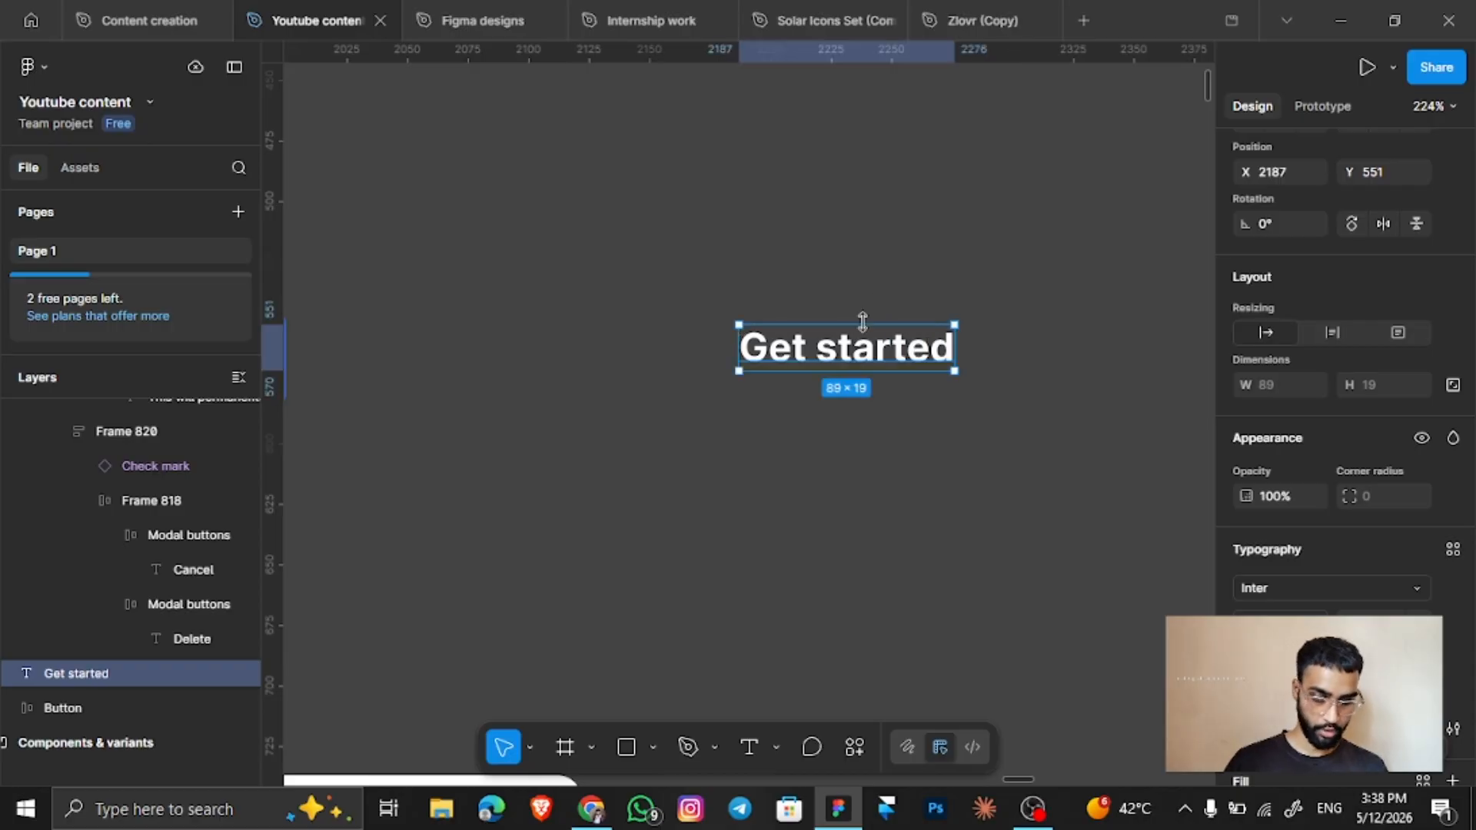
Wrap the new Get started text in an auto layout frame.
scroll(861, 319, "right", 3)
scroll(845, 322, "up", 2)
scroll(833, 323, "up", 1)
scroll(839, 329, "right", 1)
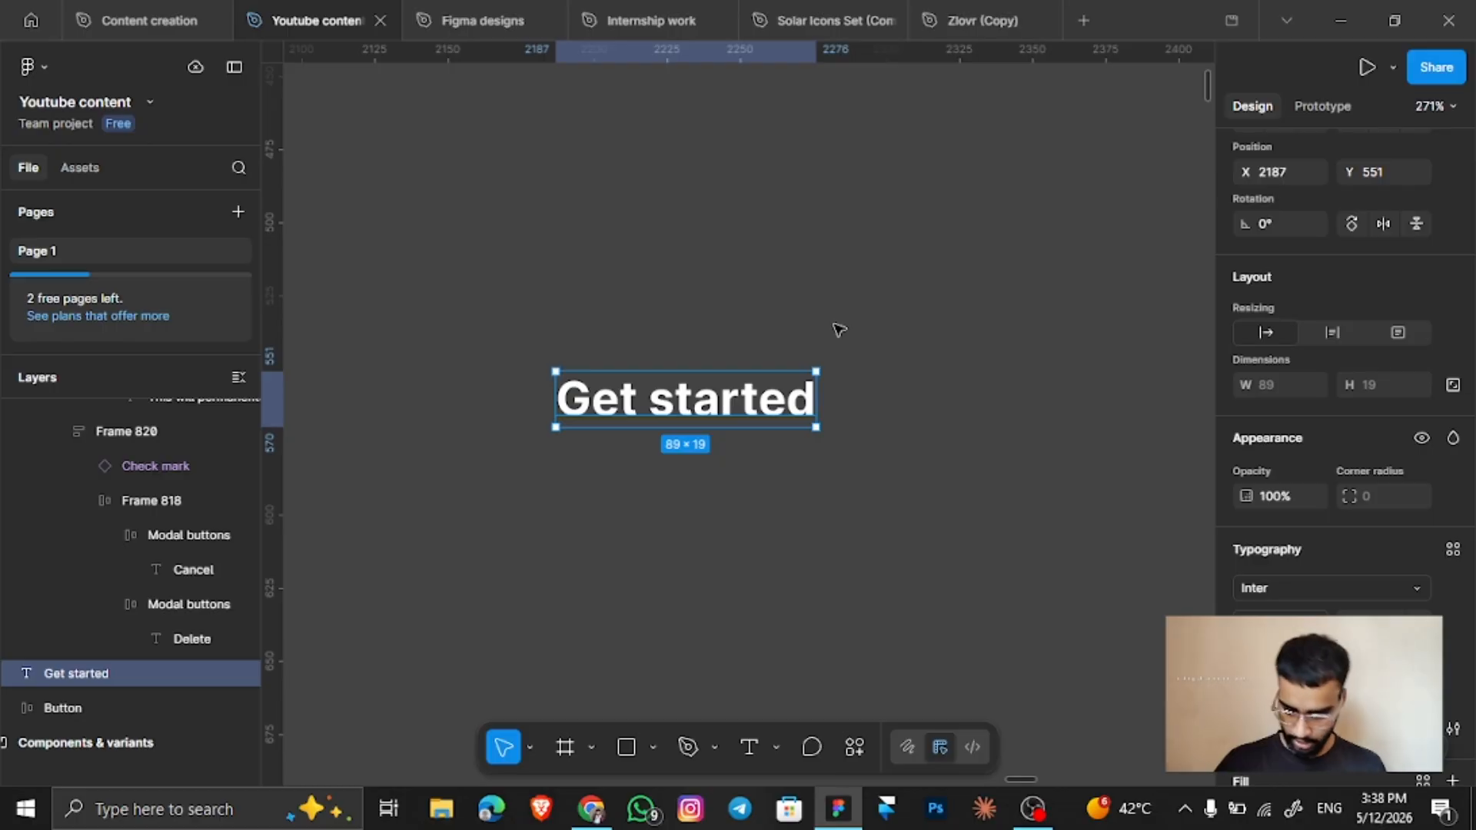
key("shift+a")
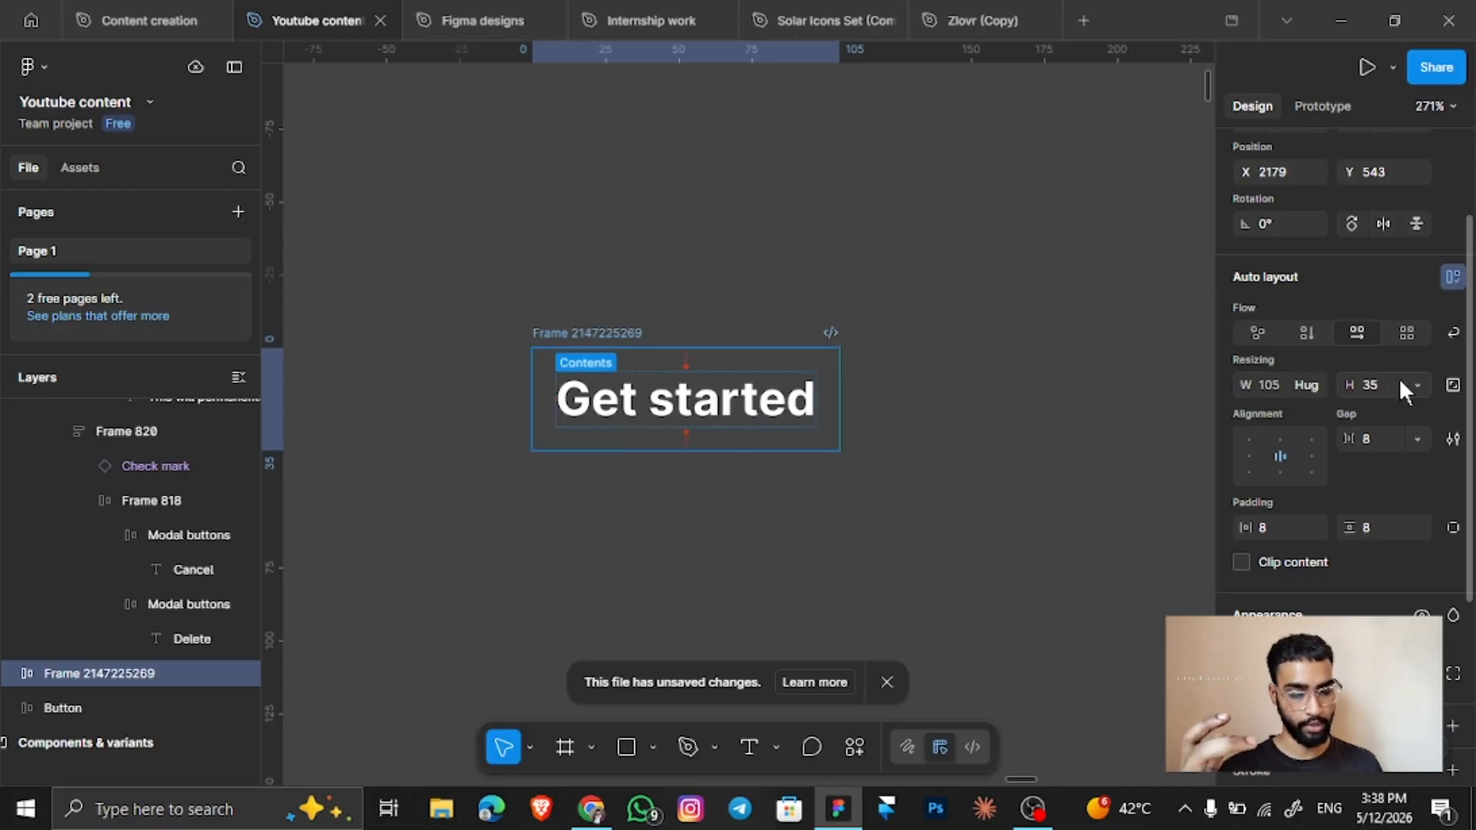
Add a fill to the new auto layout frame and set it to the blue 0B74FF from the page colors.
scroll(1360, 517, "down", 3)
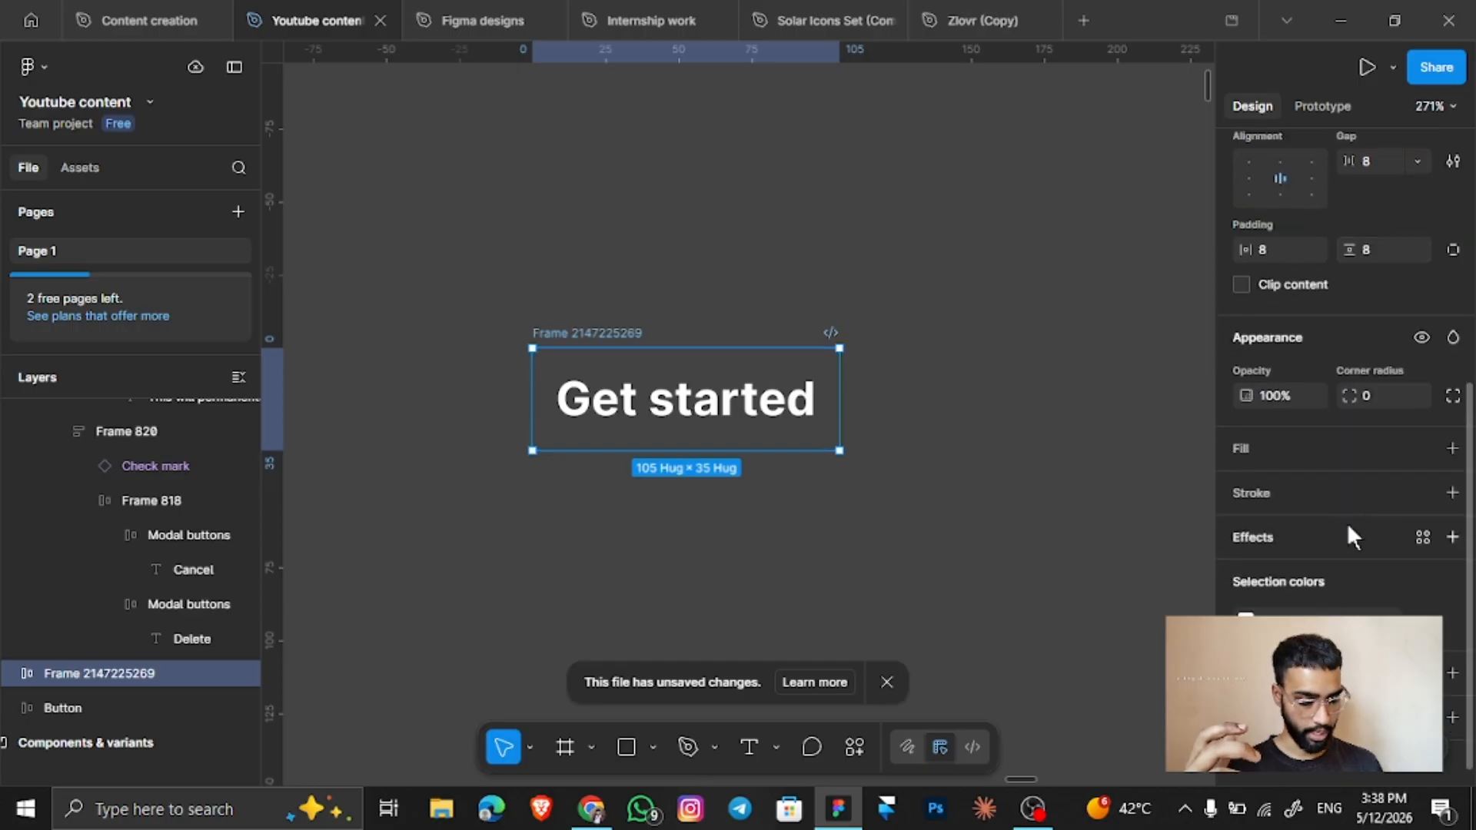
left_click(1245, 451)
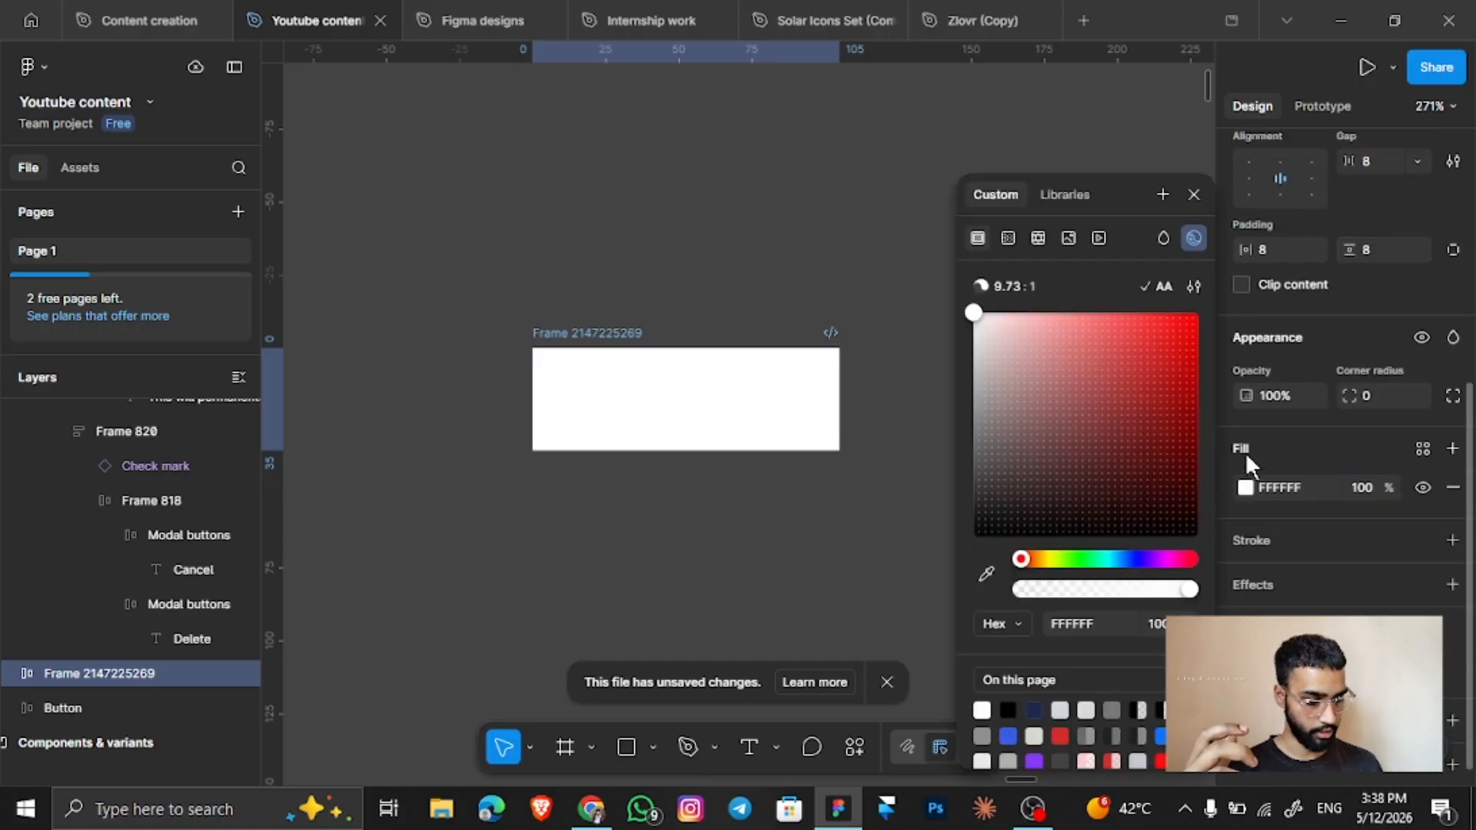
left_click(1098, 395)
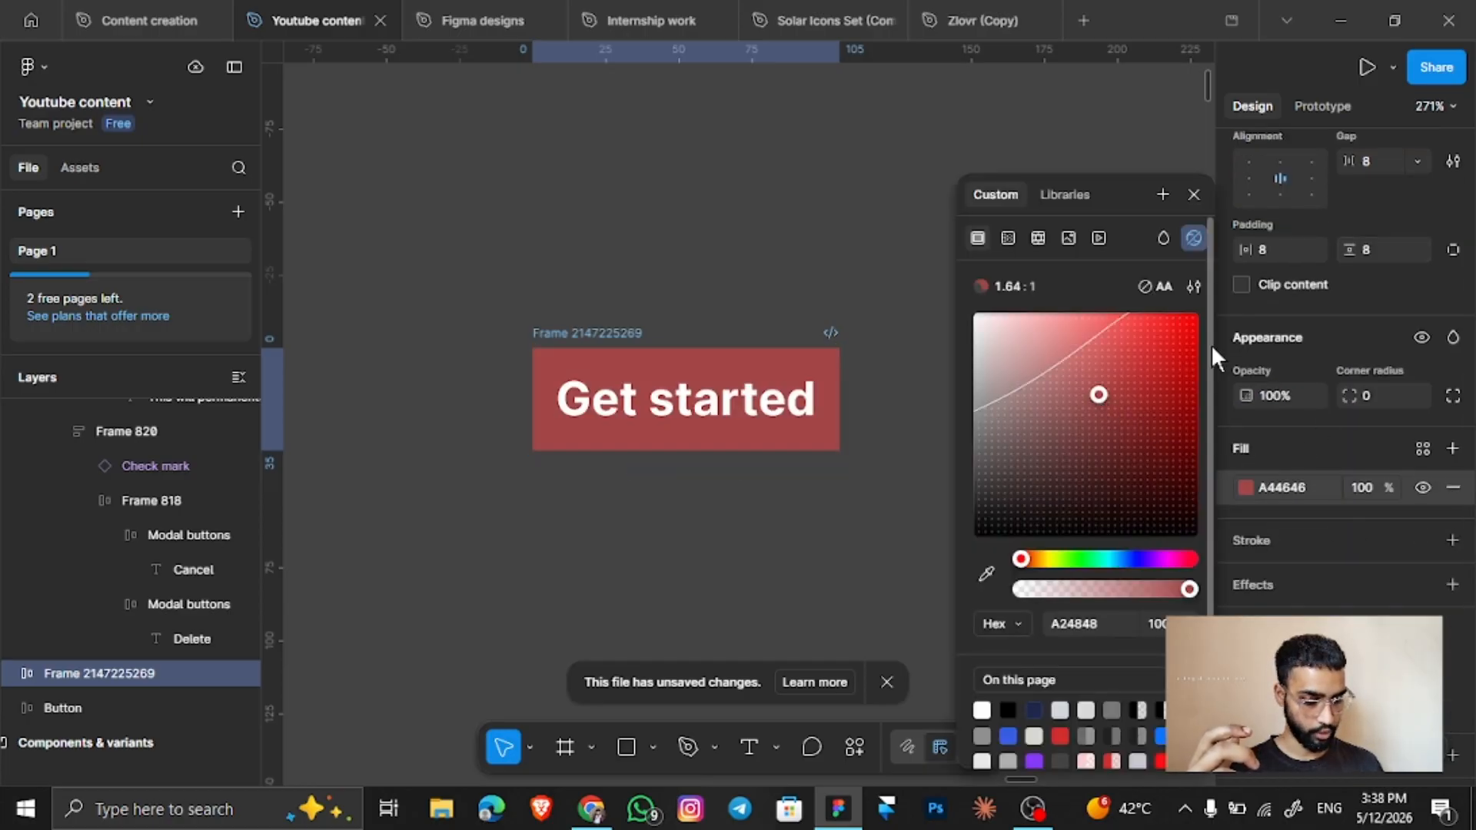
left_click_drag(1211, 344, 1215, 338)
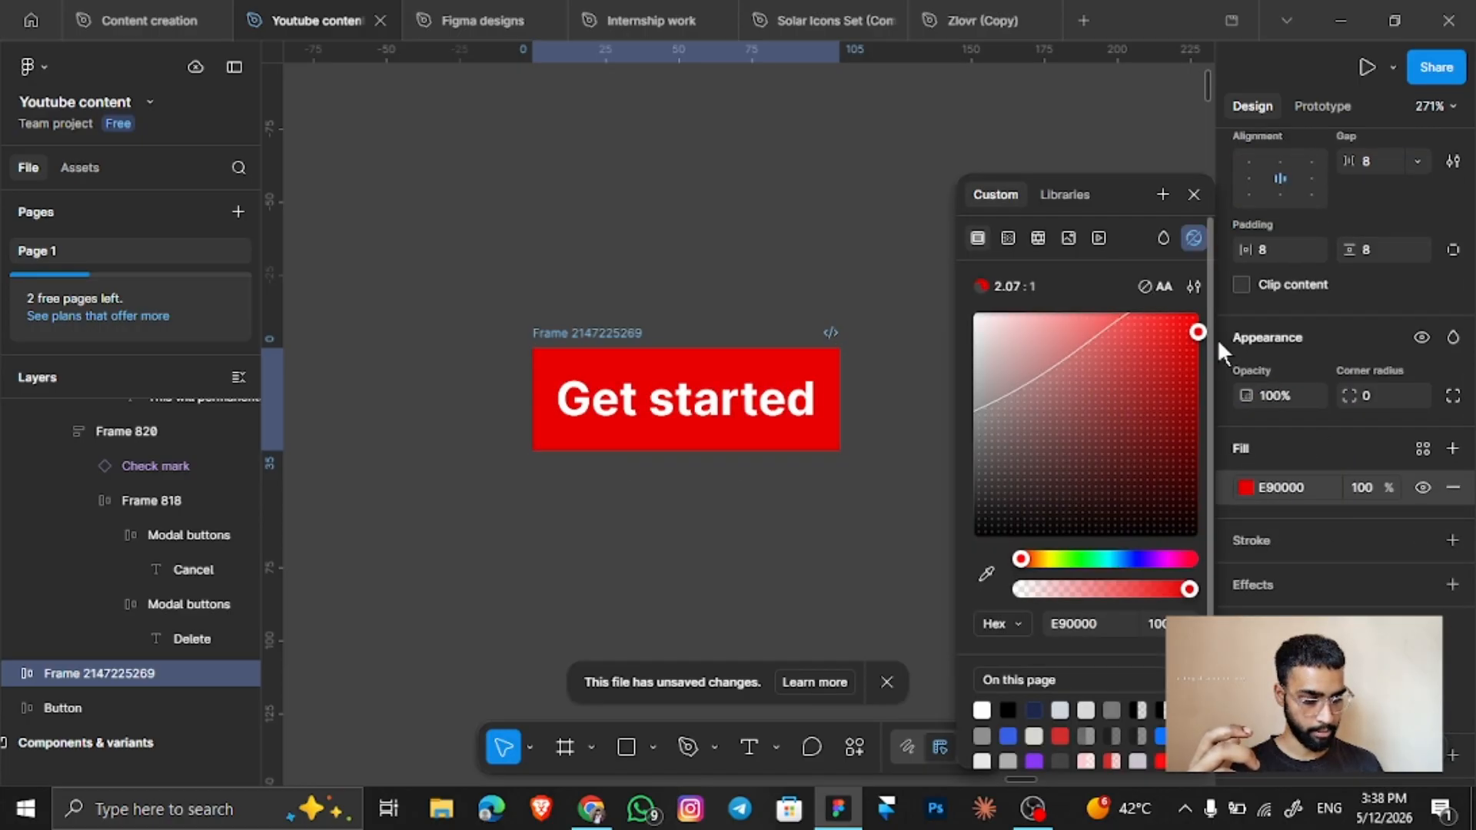
left_click(1159, 738)
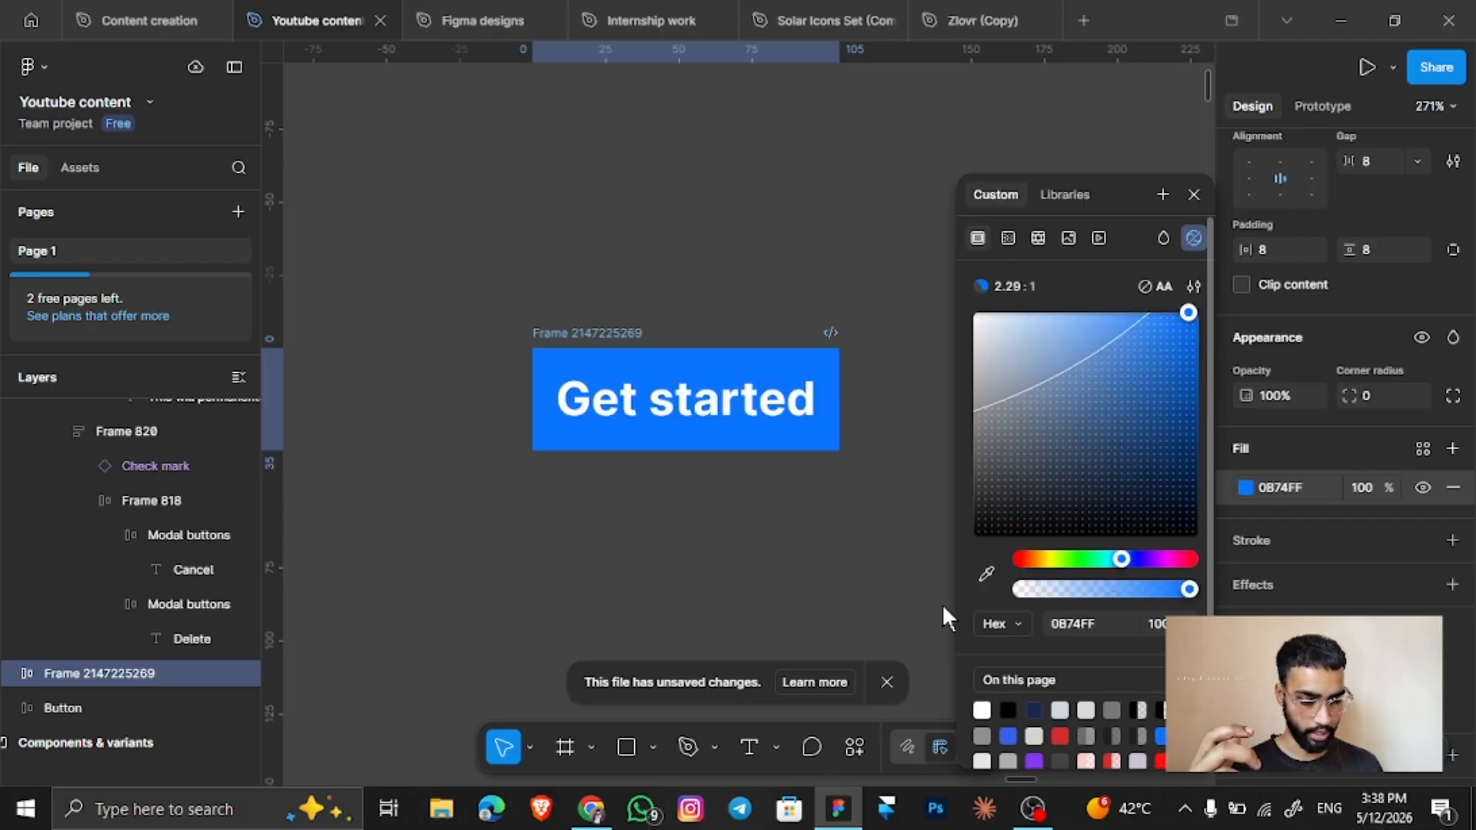
Sample the existing Get started button's blue, 3861E7, as the new frame's fill.
scroll(761, 539, "left", 4)
key("i")
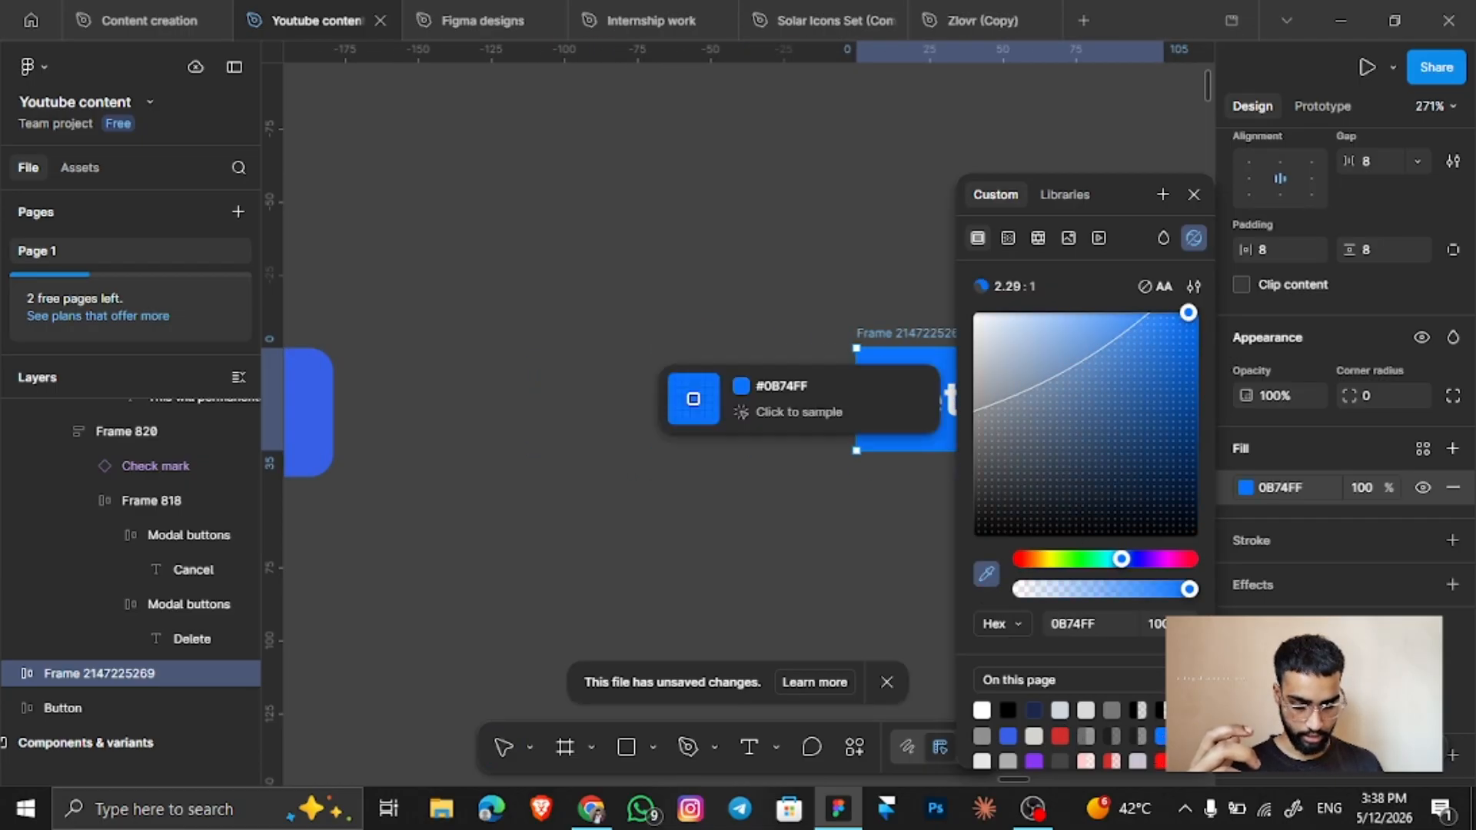
scroll(691, 395, "left", 2)
left_click(303, 418)
scroll(519, 428, "right", 5)
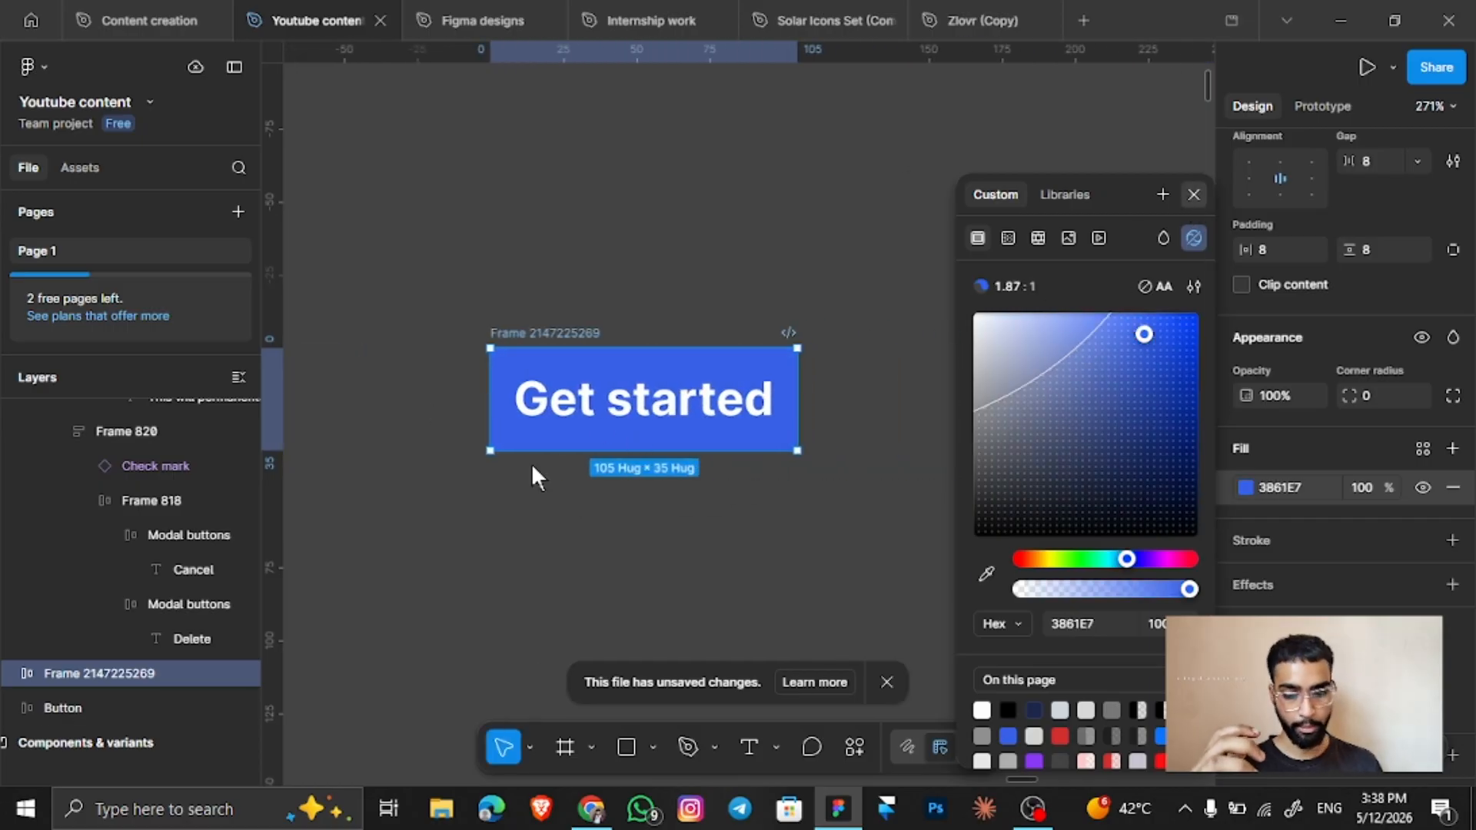
key("Escape")
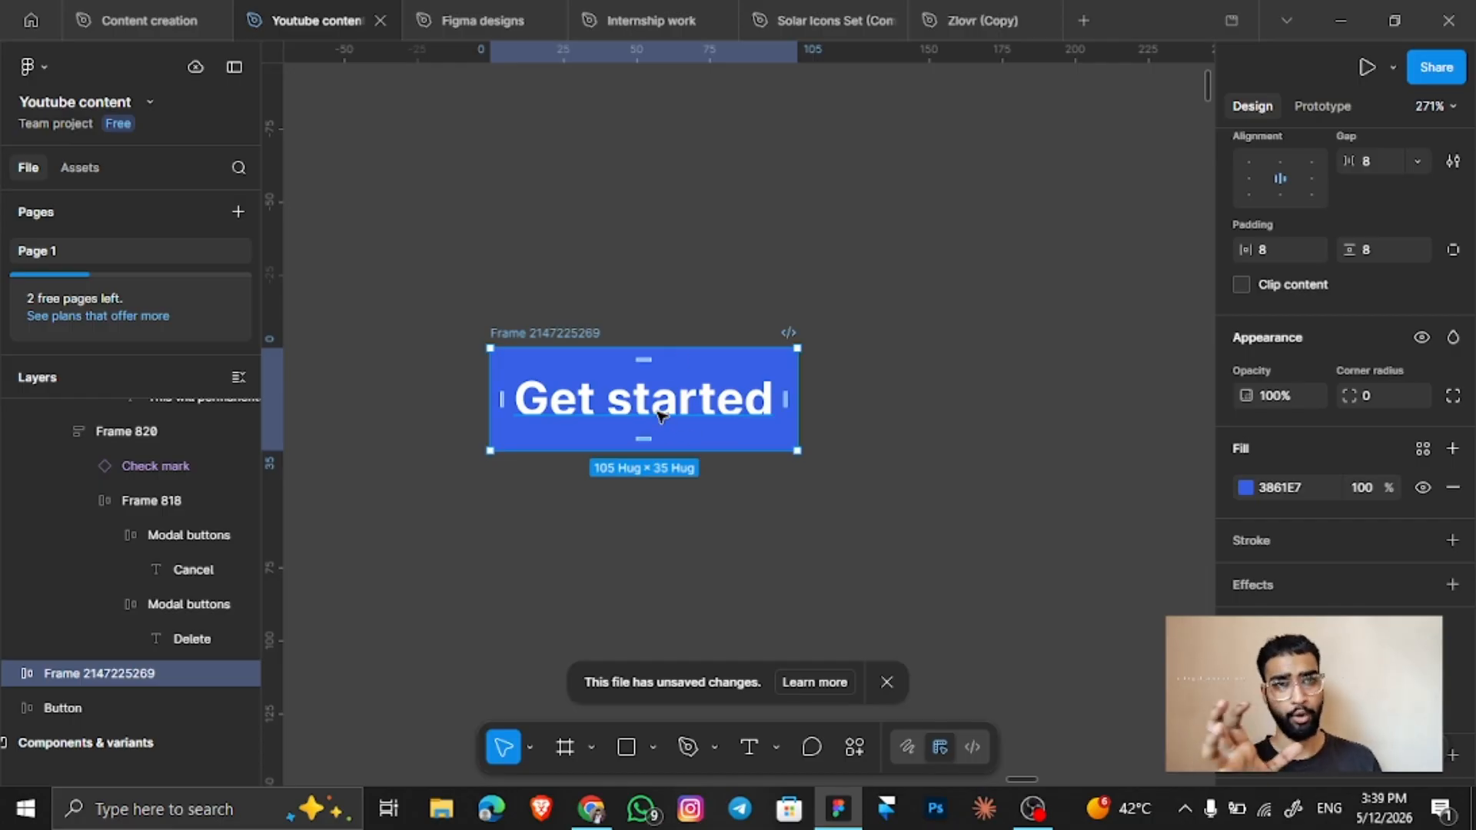
Try stretching the new blue Get started frame wider, and return its width to hugging the text.
left_click_drag(797, 374, 1092, 362)
double_click(1093, 361)
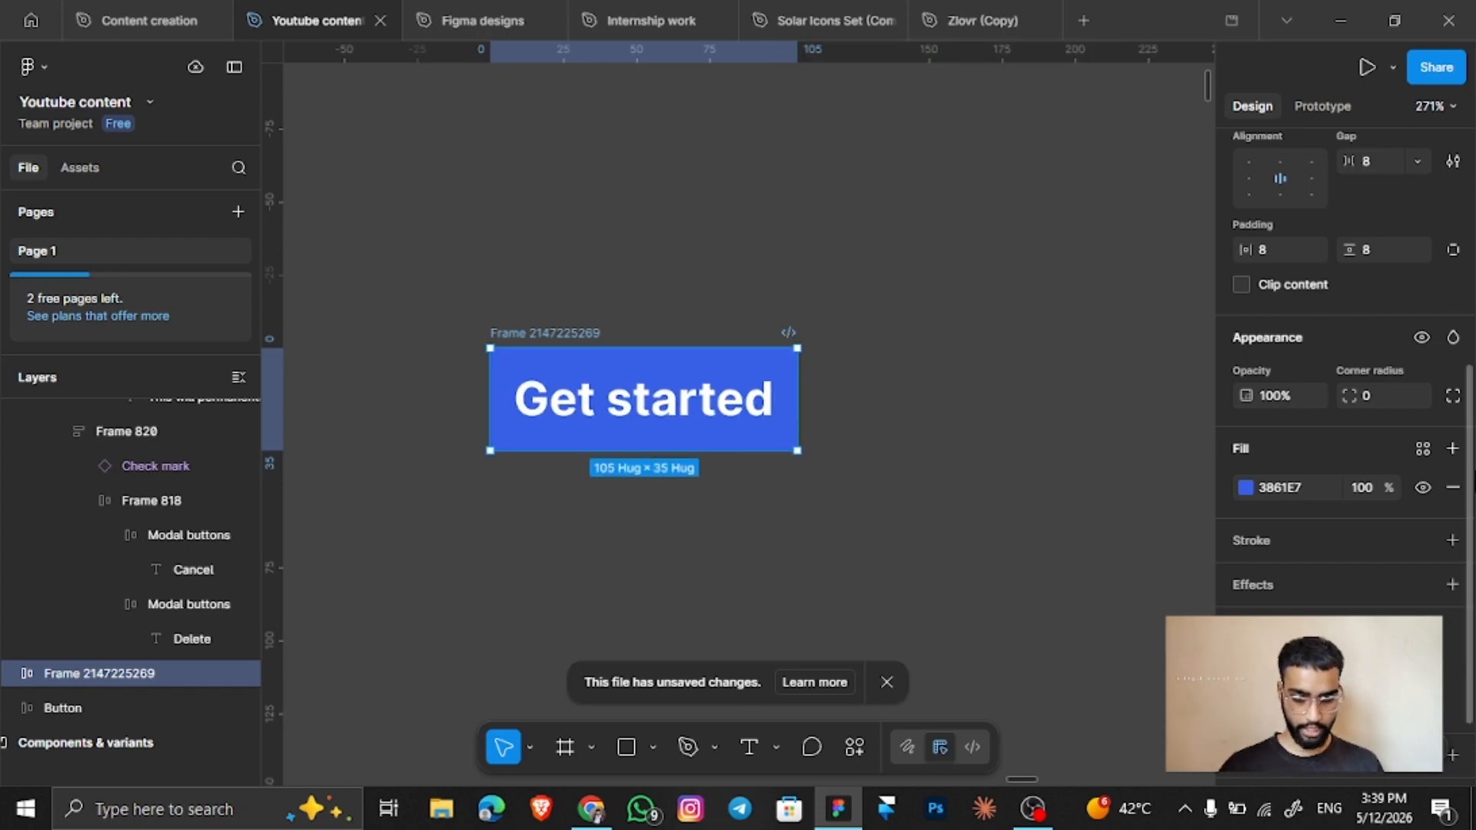
scroll(1322, 366, "up", 4)
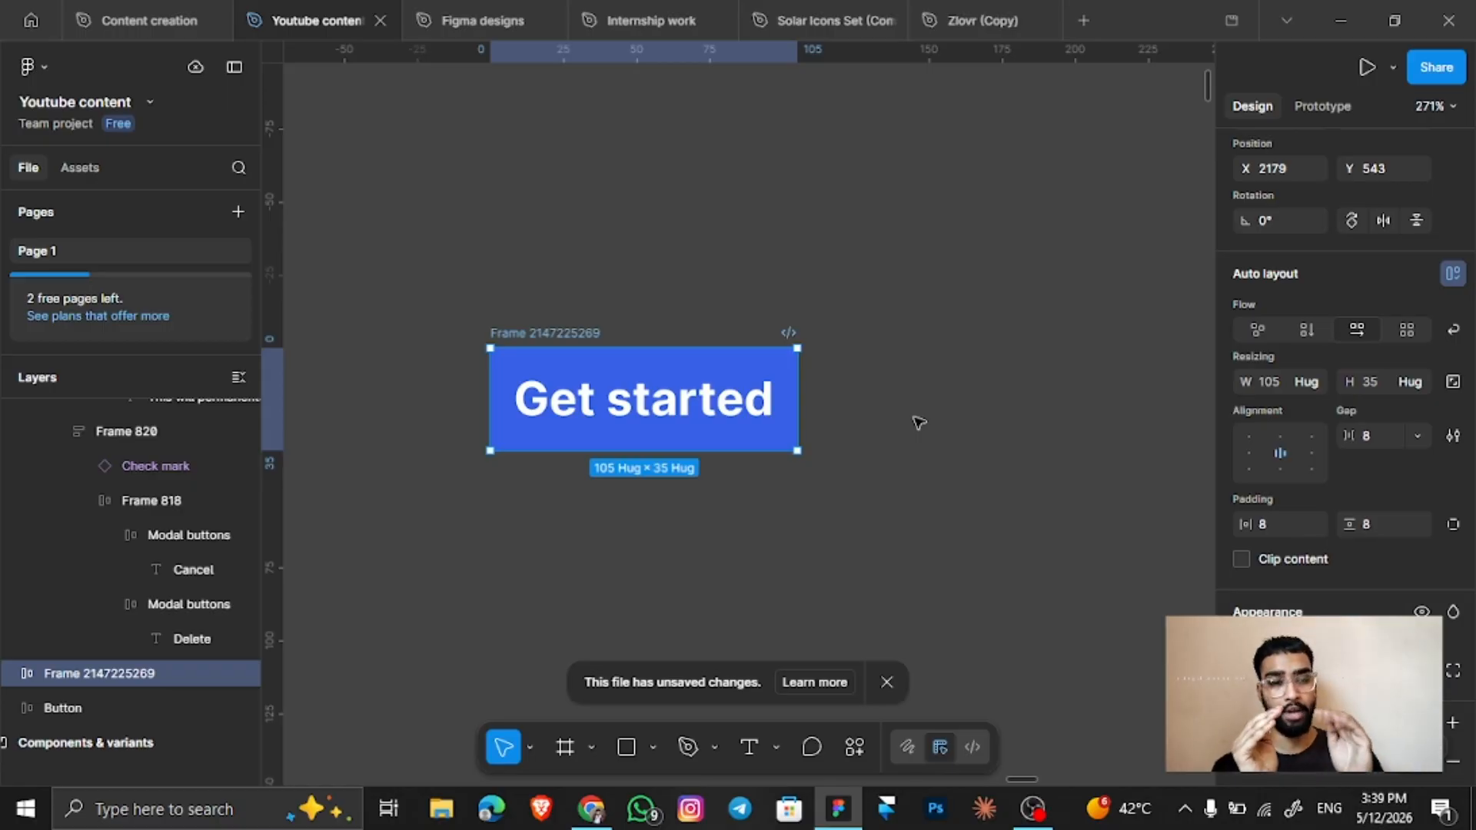
double_click(624, 404)
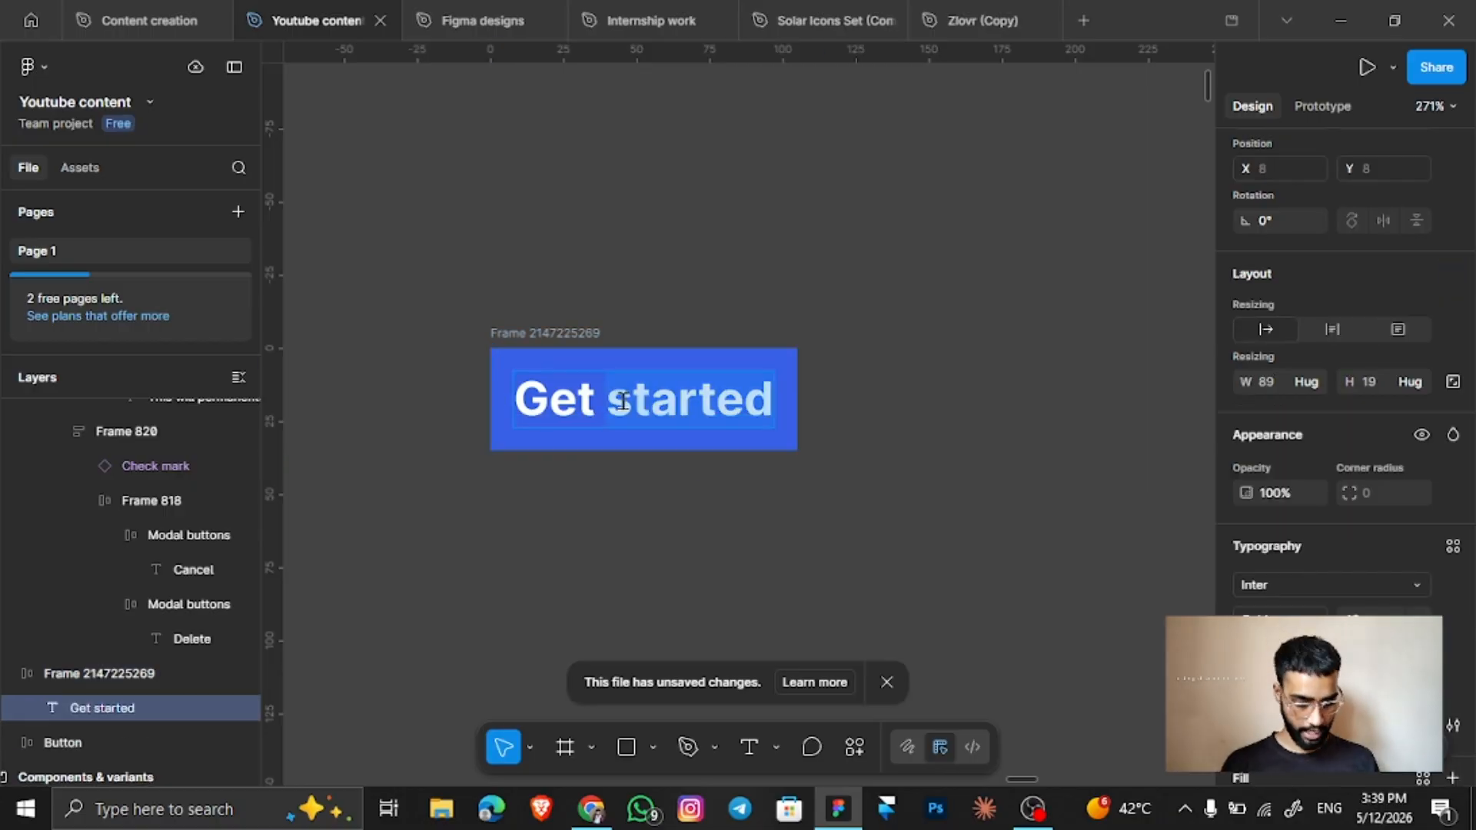
key("Right")
type("with yout")
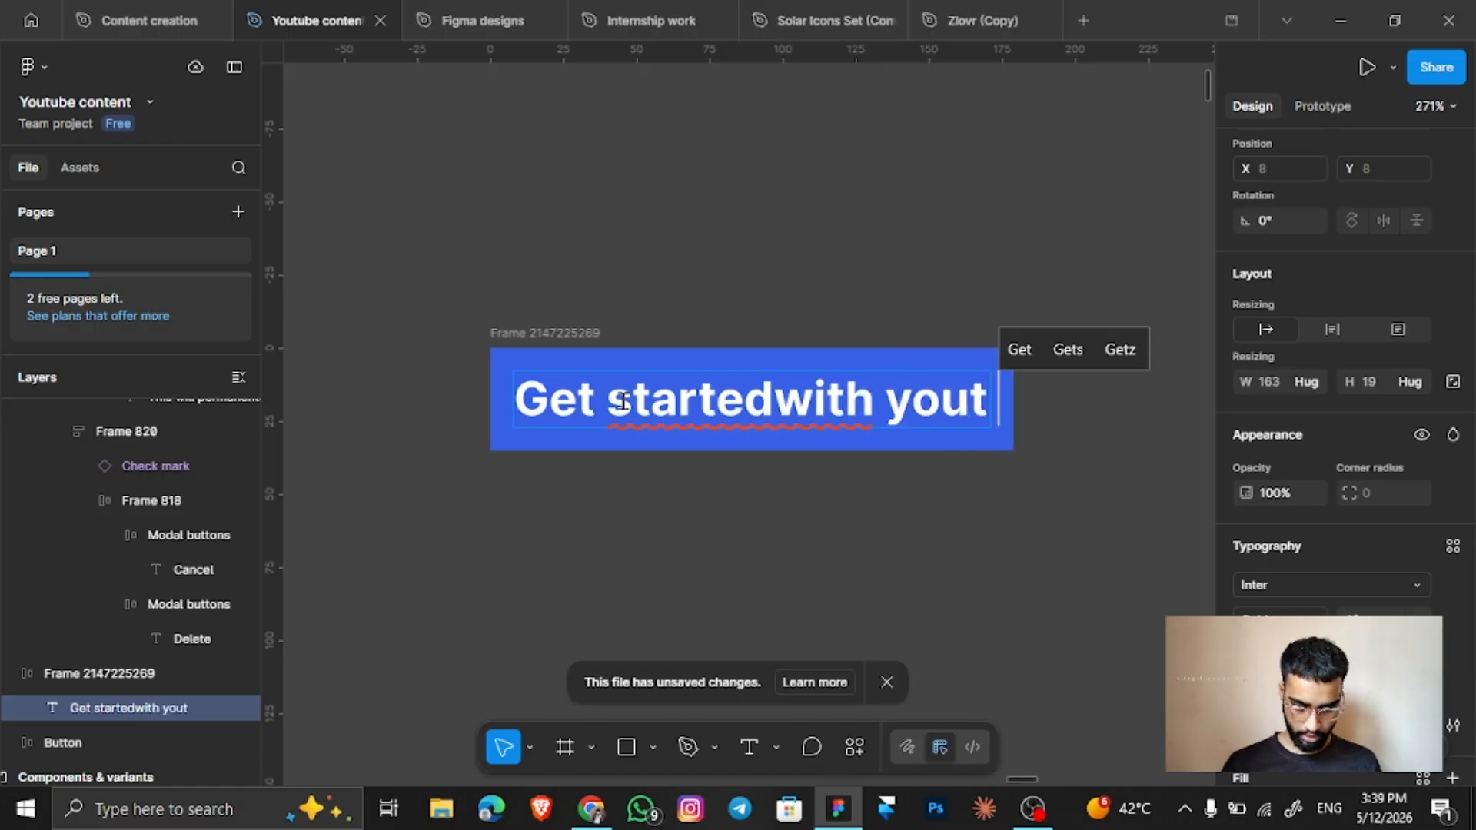
key("BackSpace")
key("BackSpace")
key("BackSpace")
key("BackSpace")
key("BackSpace")
key("BackSpace")
key("BackSpace")
key("BackSpace")
key("BackSpace")
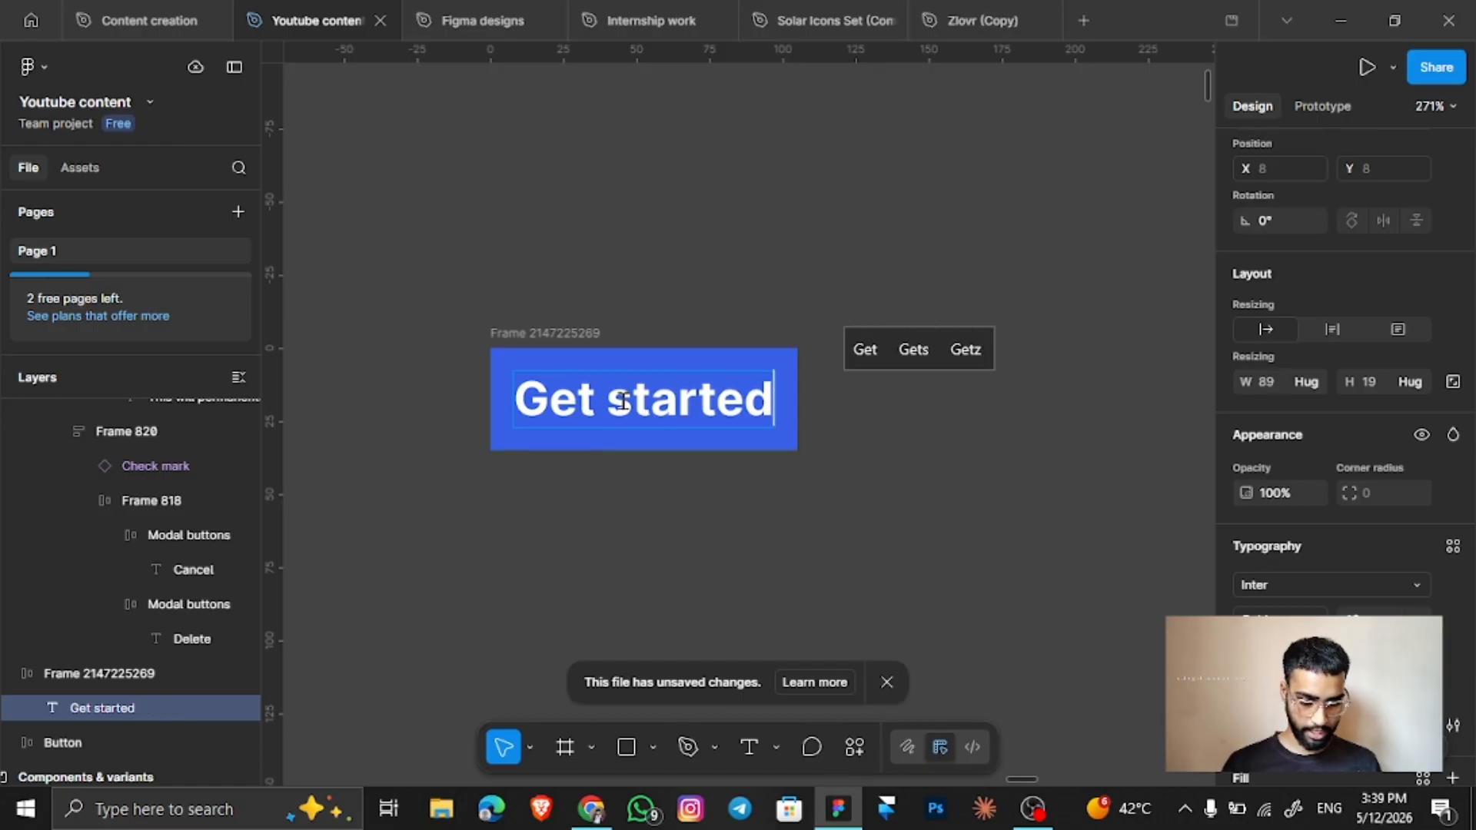
Extend the blue button's label to read "Get started with your account".
type("with yoru")
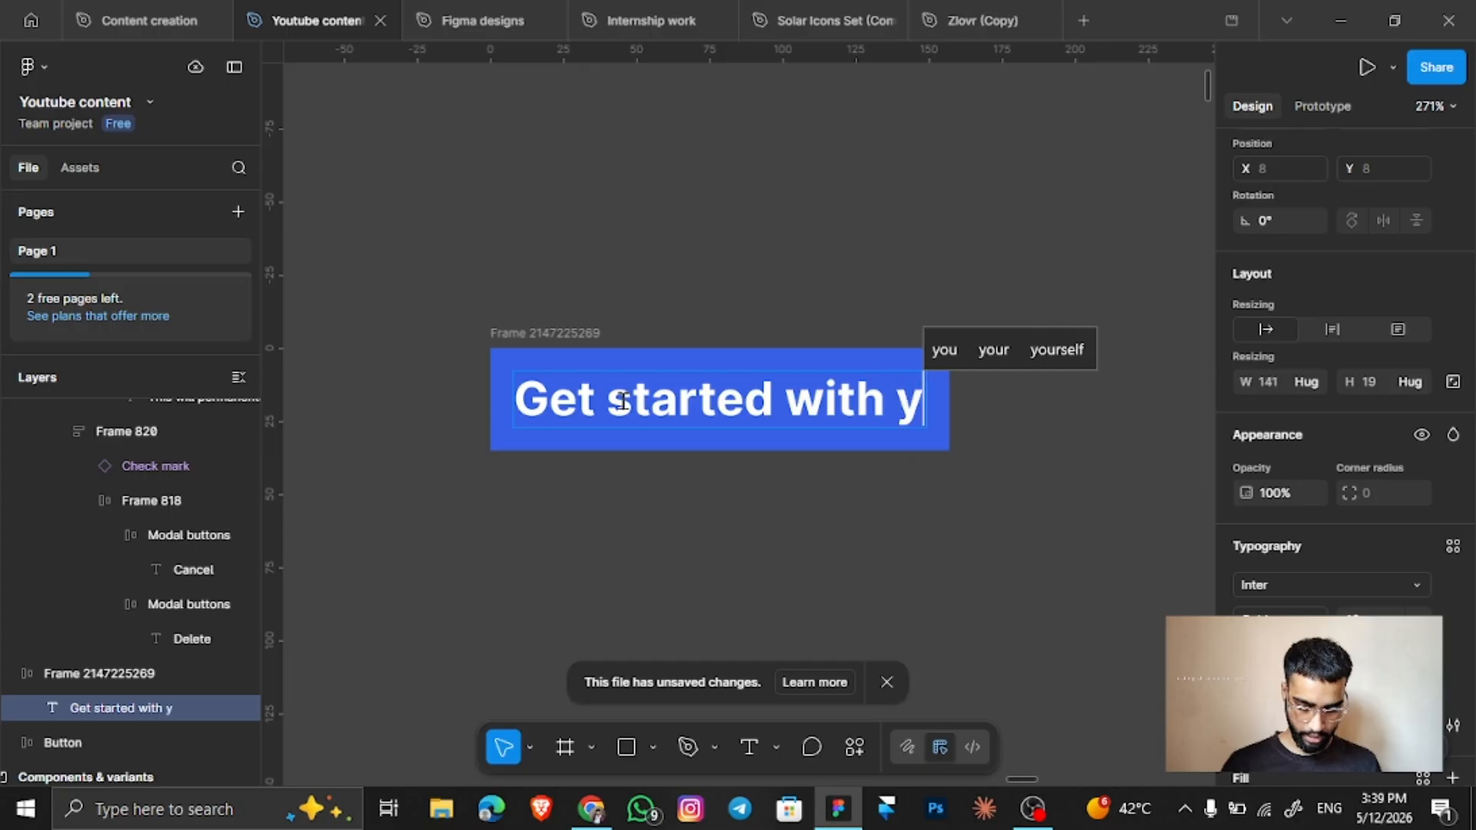
key("BackSpace")
type("oru")
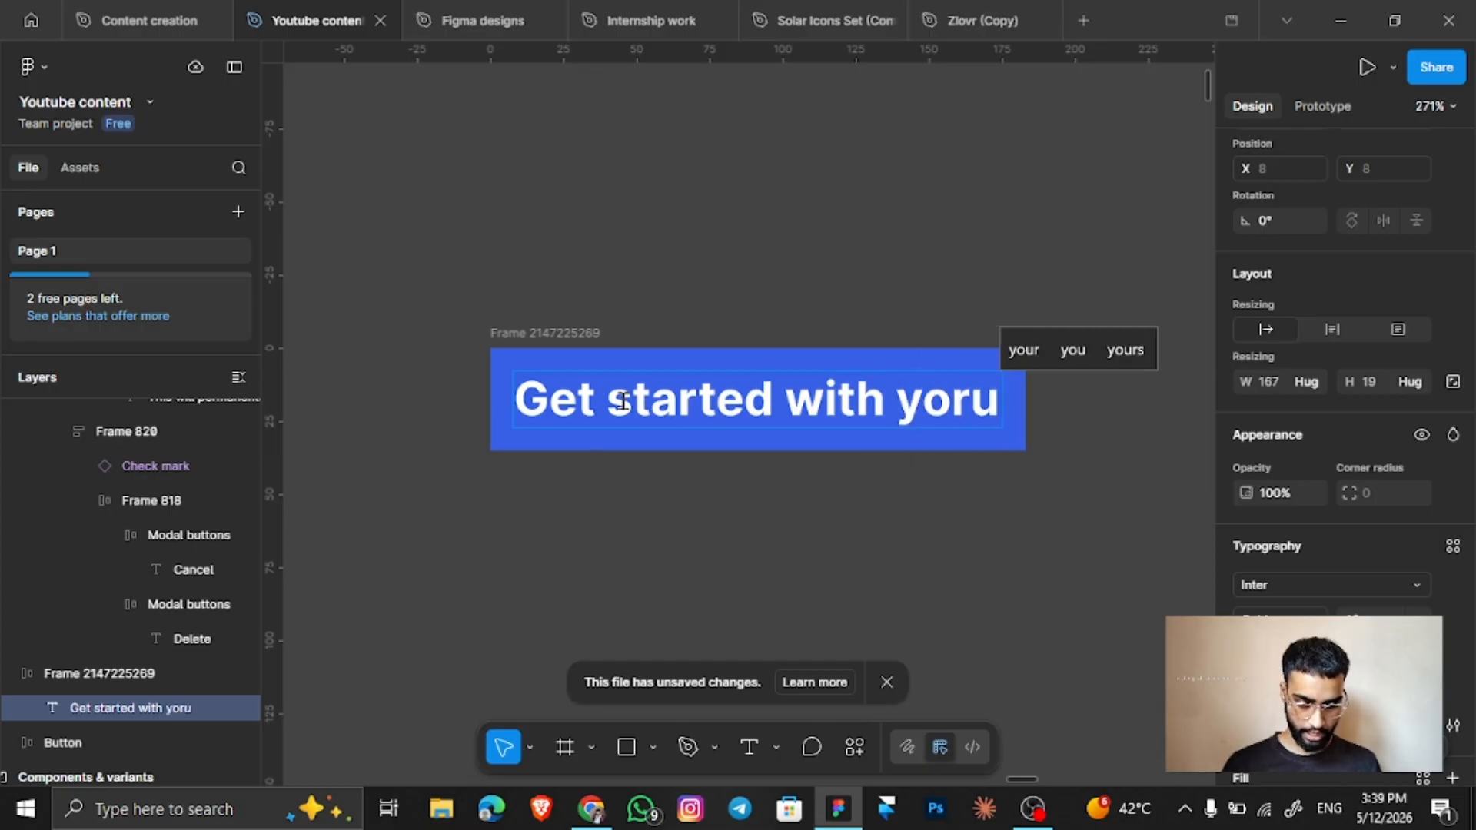
key("BackSpace")
key("BackSpace")
type("ur account")
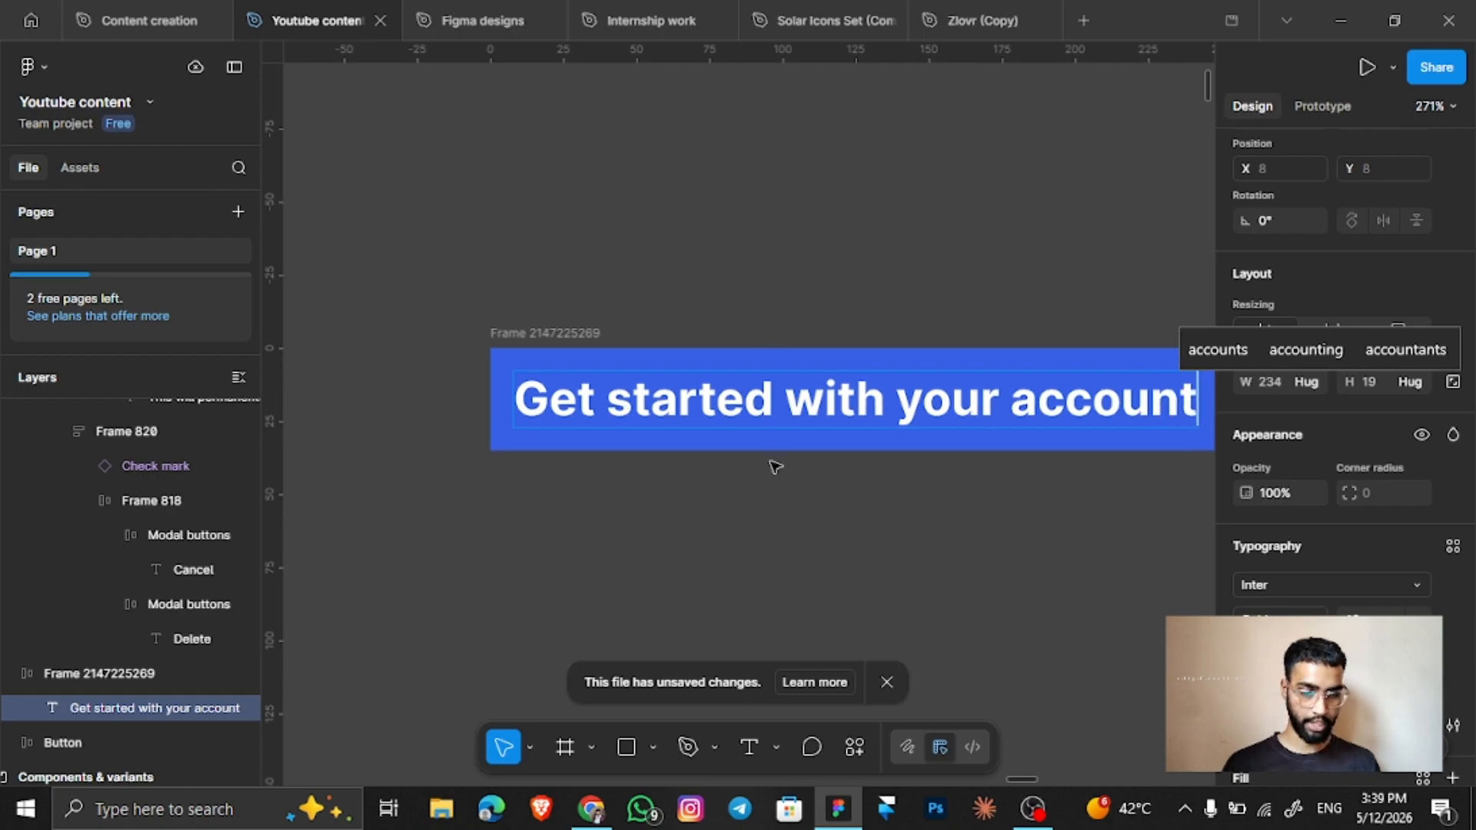
scroll(1052, 263, "right", 2)
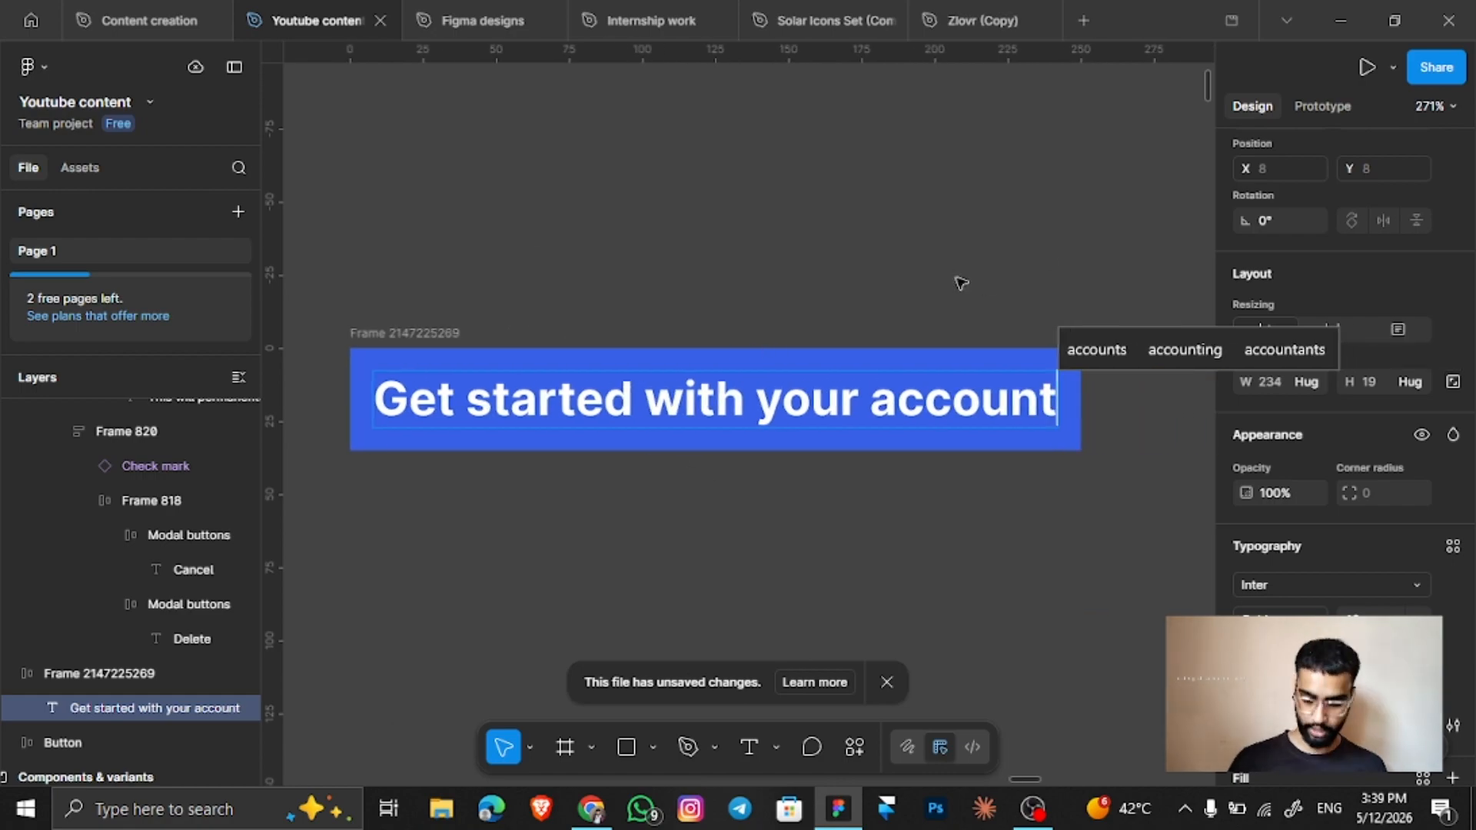
Undo the label edits back to "Get started" and leave text editing.
key("ctrl+z")
key("ctrl+z")
key("ctrl+z")
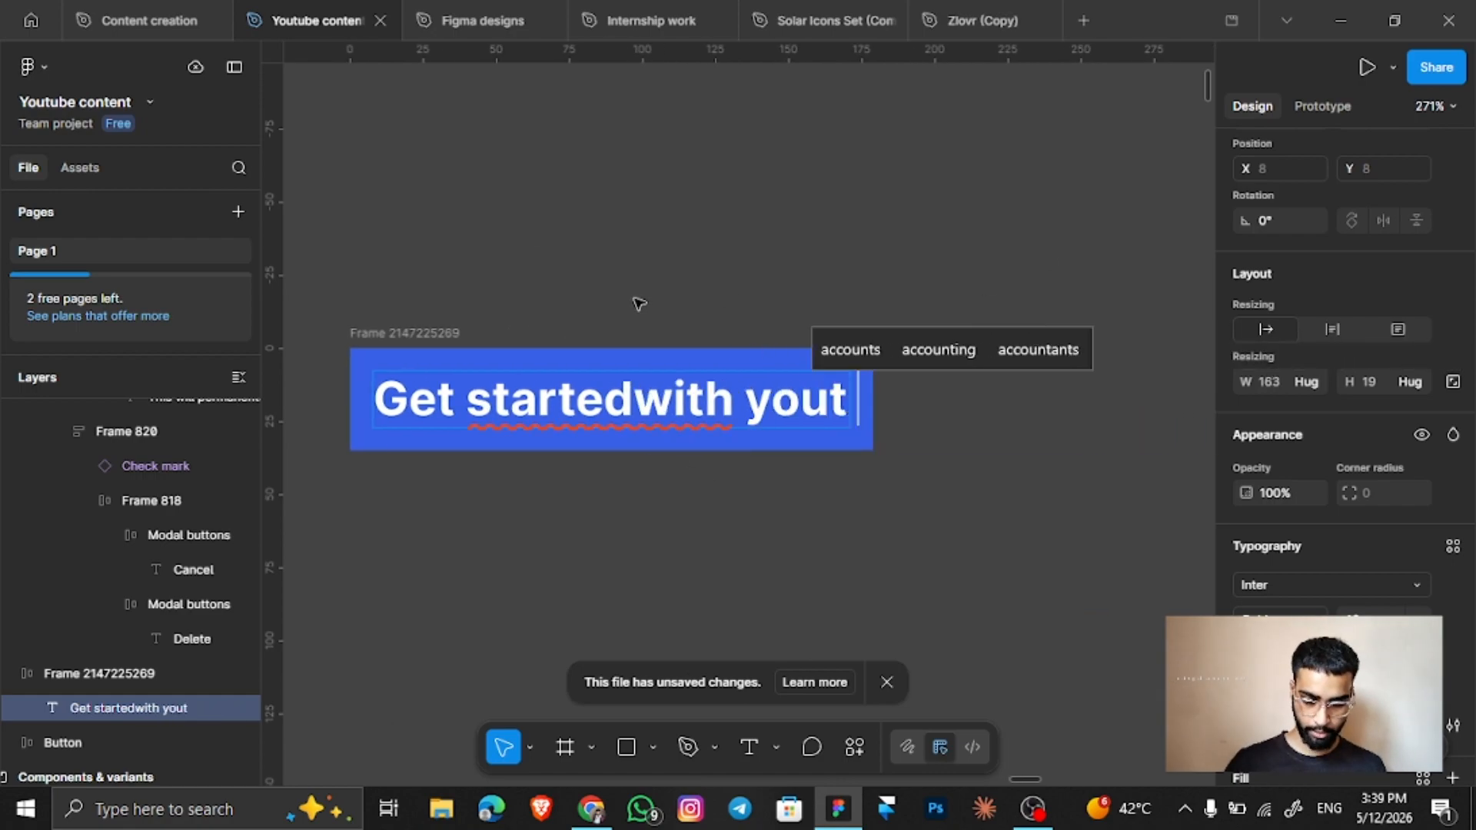
key("ctrl+z")
key("ctrl+z")
key("Escape")
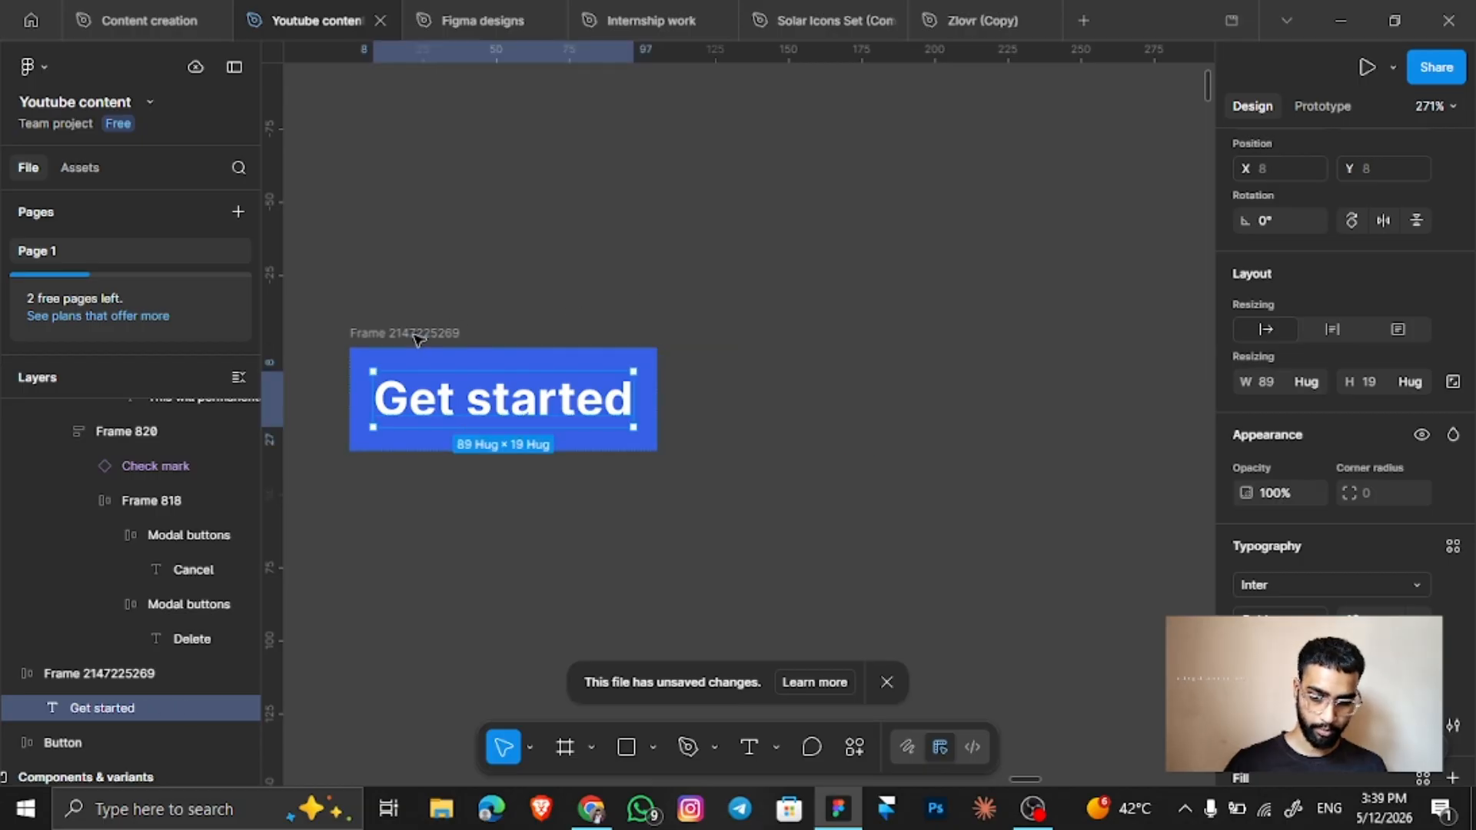
Set the blue Get started frame's corner radius to 20.
left_click(416, 339)
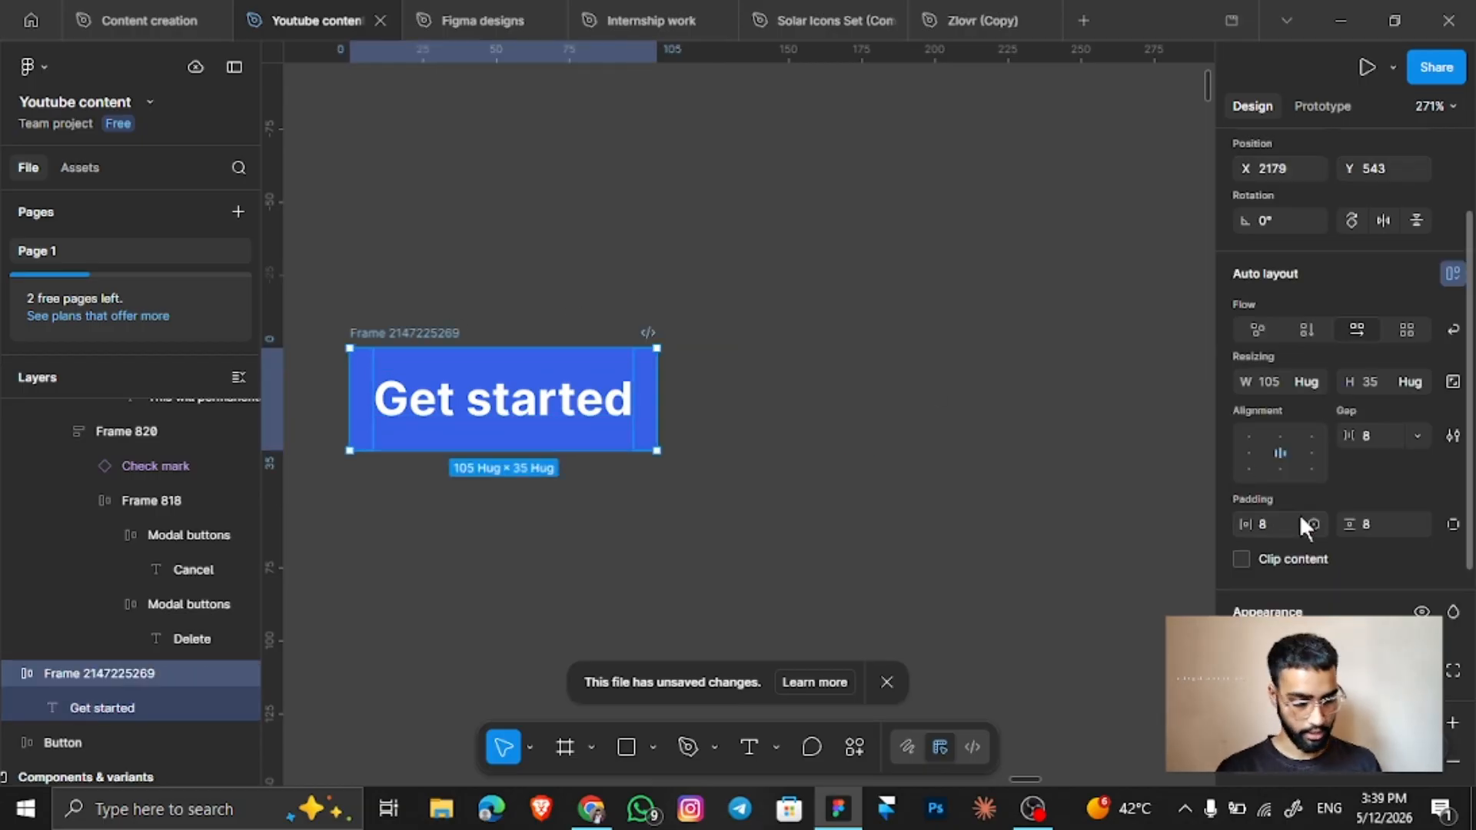
scroll(1299, 514, "down", 5)
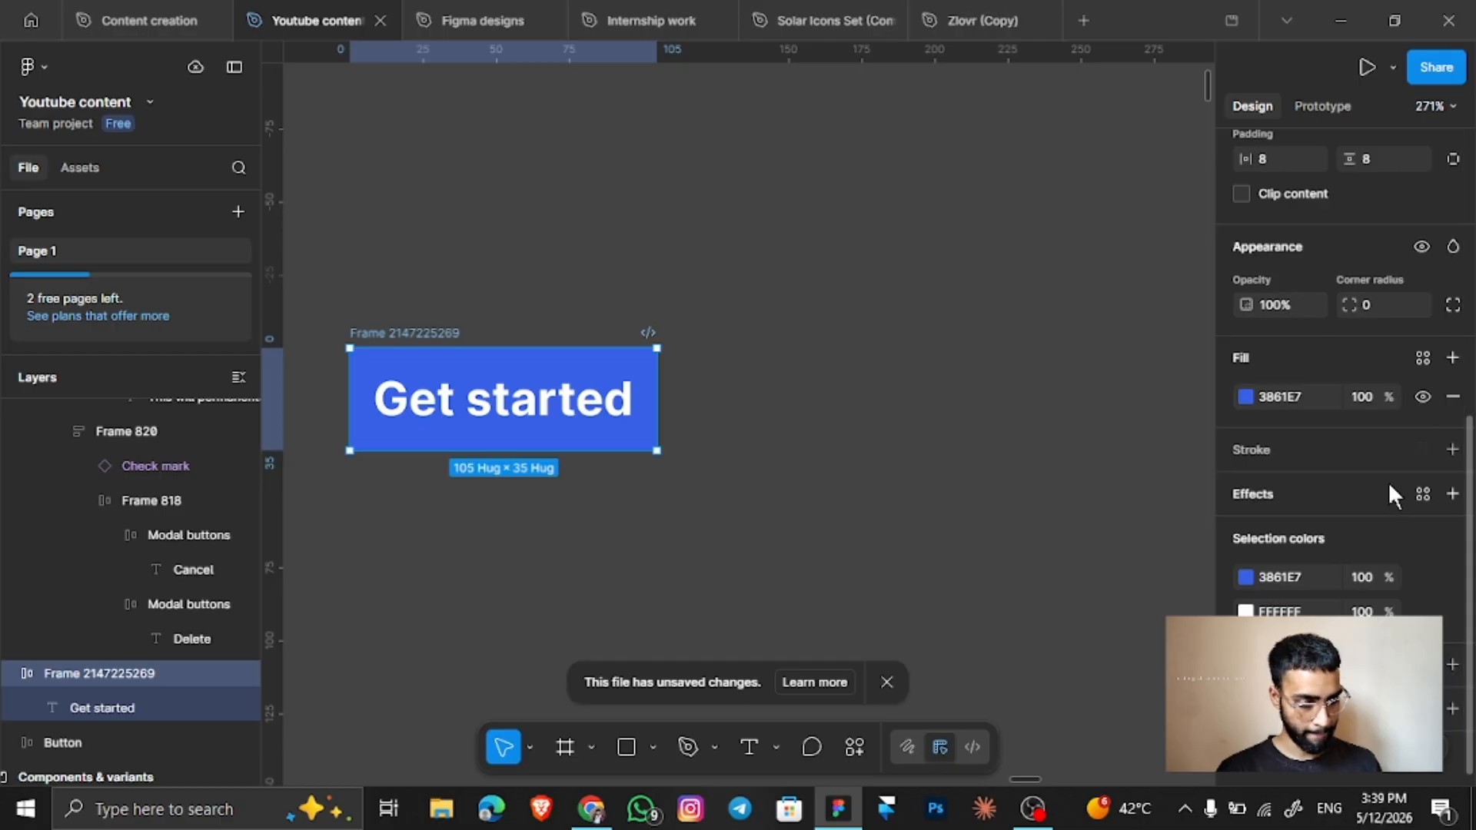
left_click(1383, 312)
type("20")
key("Return")
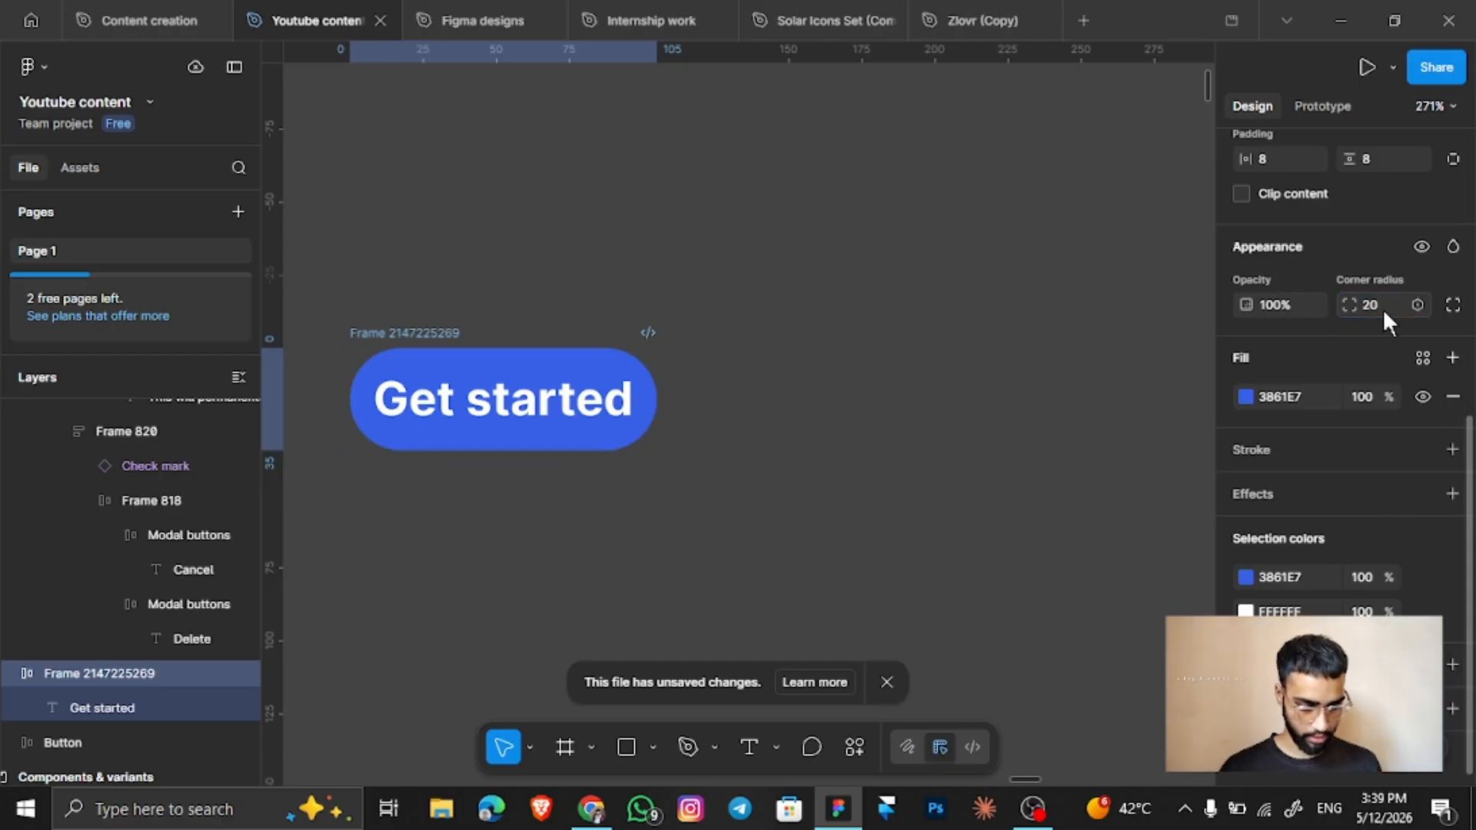
left_click(497, 331)
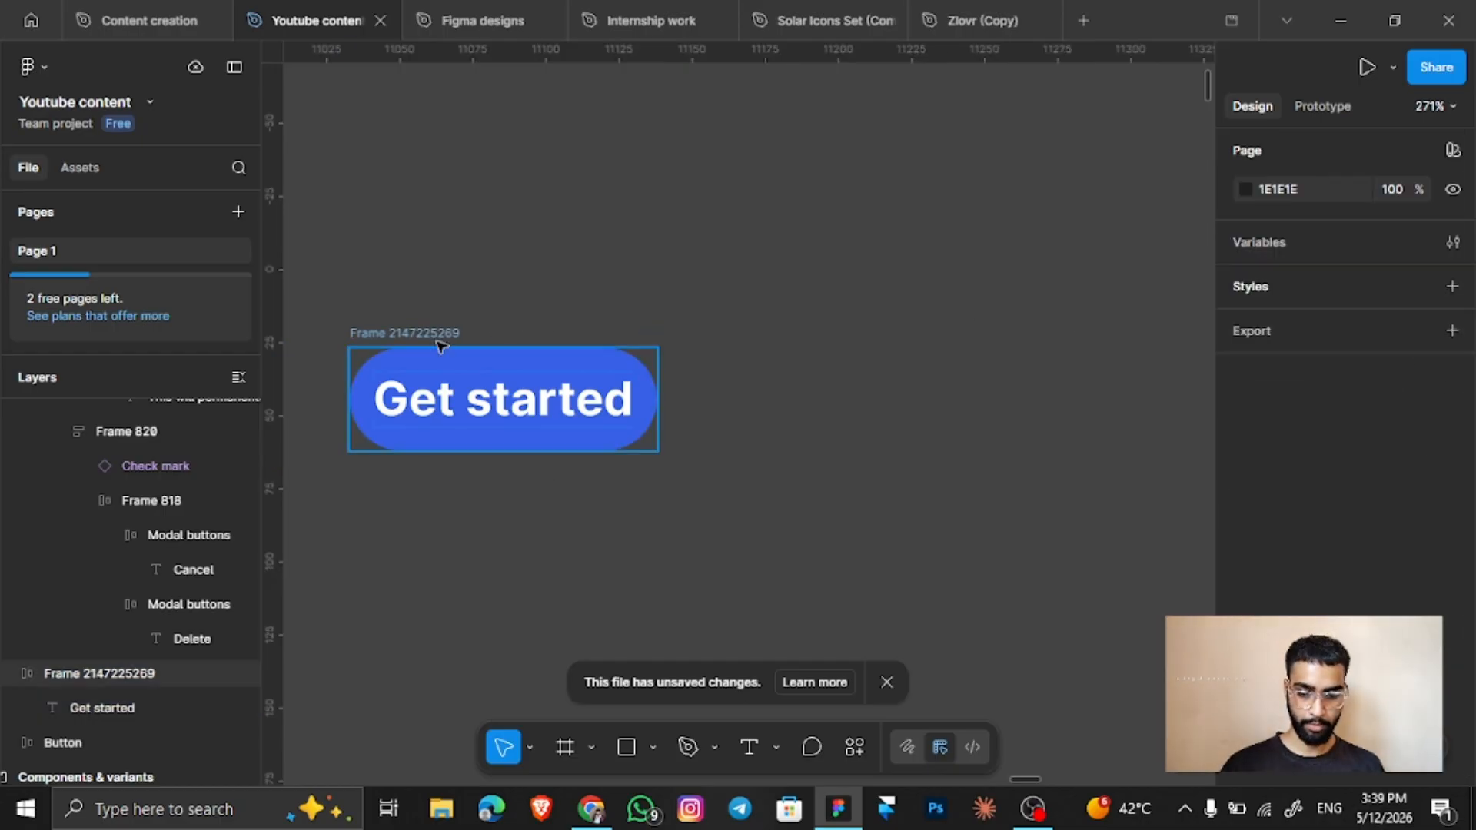
Duplicate the Get started button in place and remove auto layout from the copy.
left_click(486, 419)
key("ctrl+d")
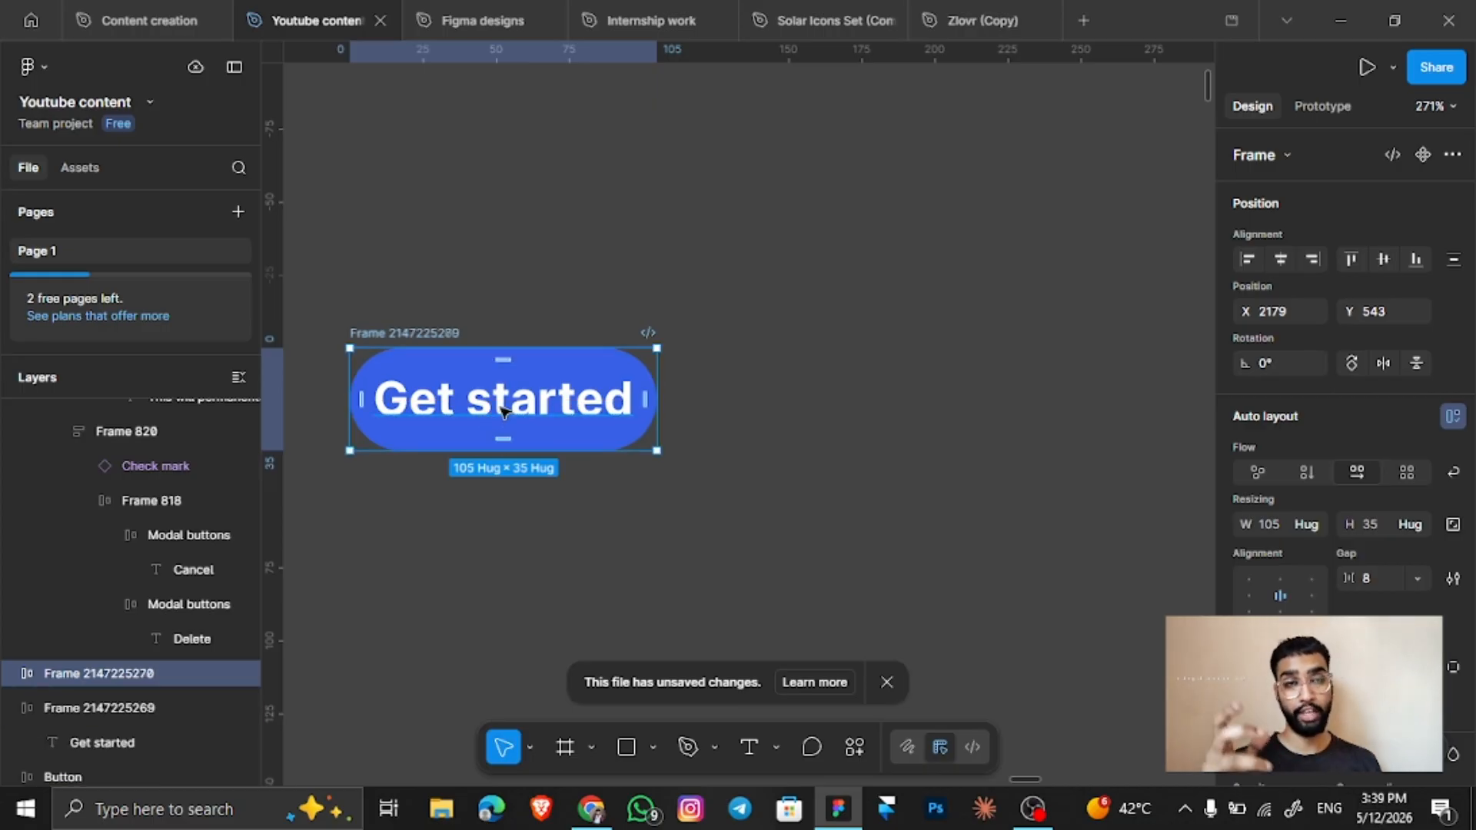
right_click(503, 411)
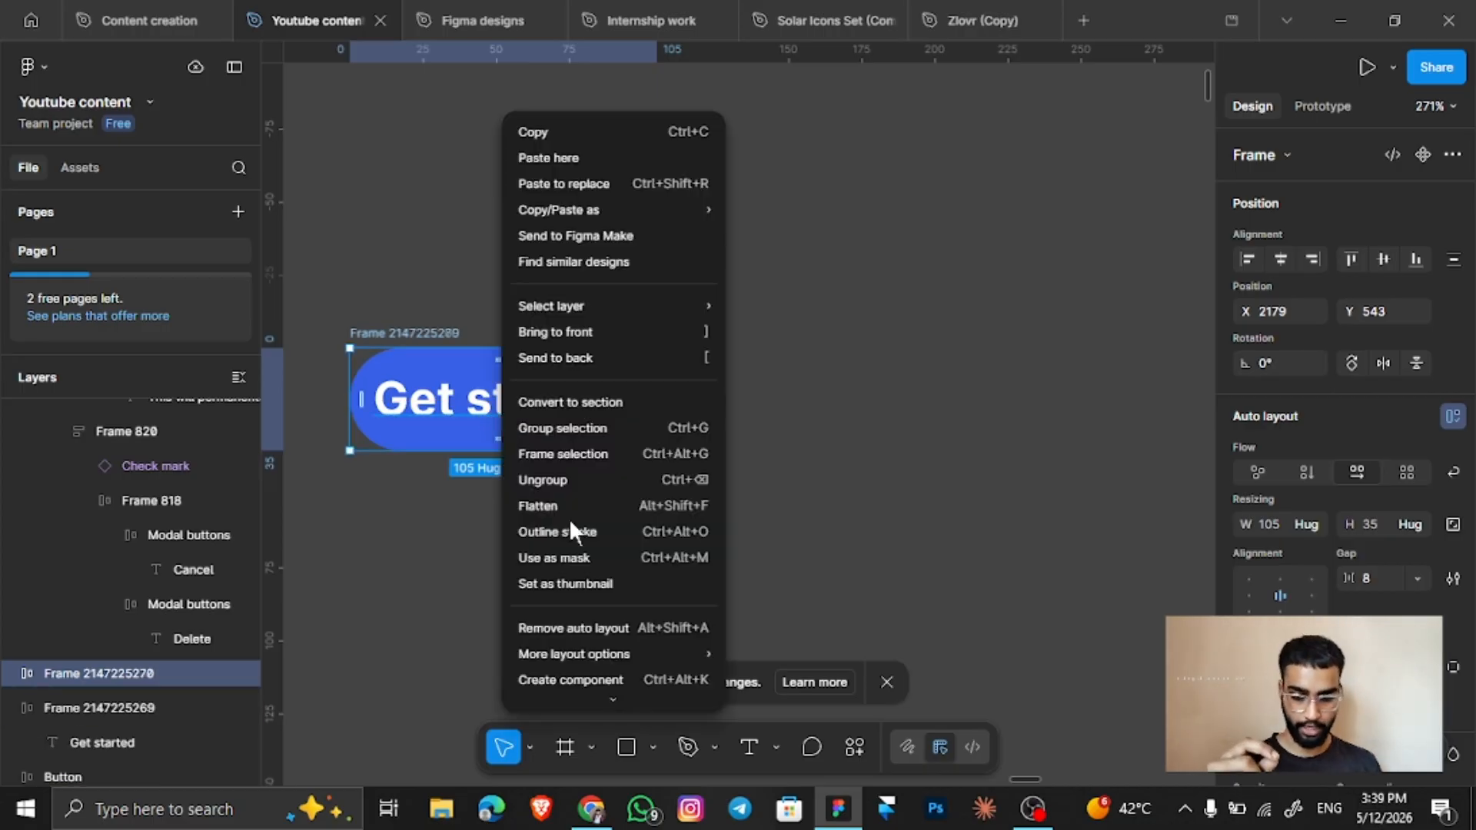
left_click(582, 630)
scroll(588, 584, "left", 3)
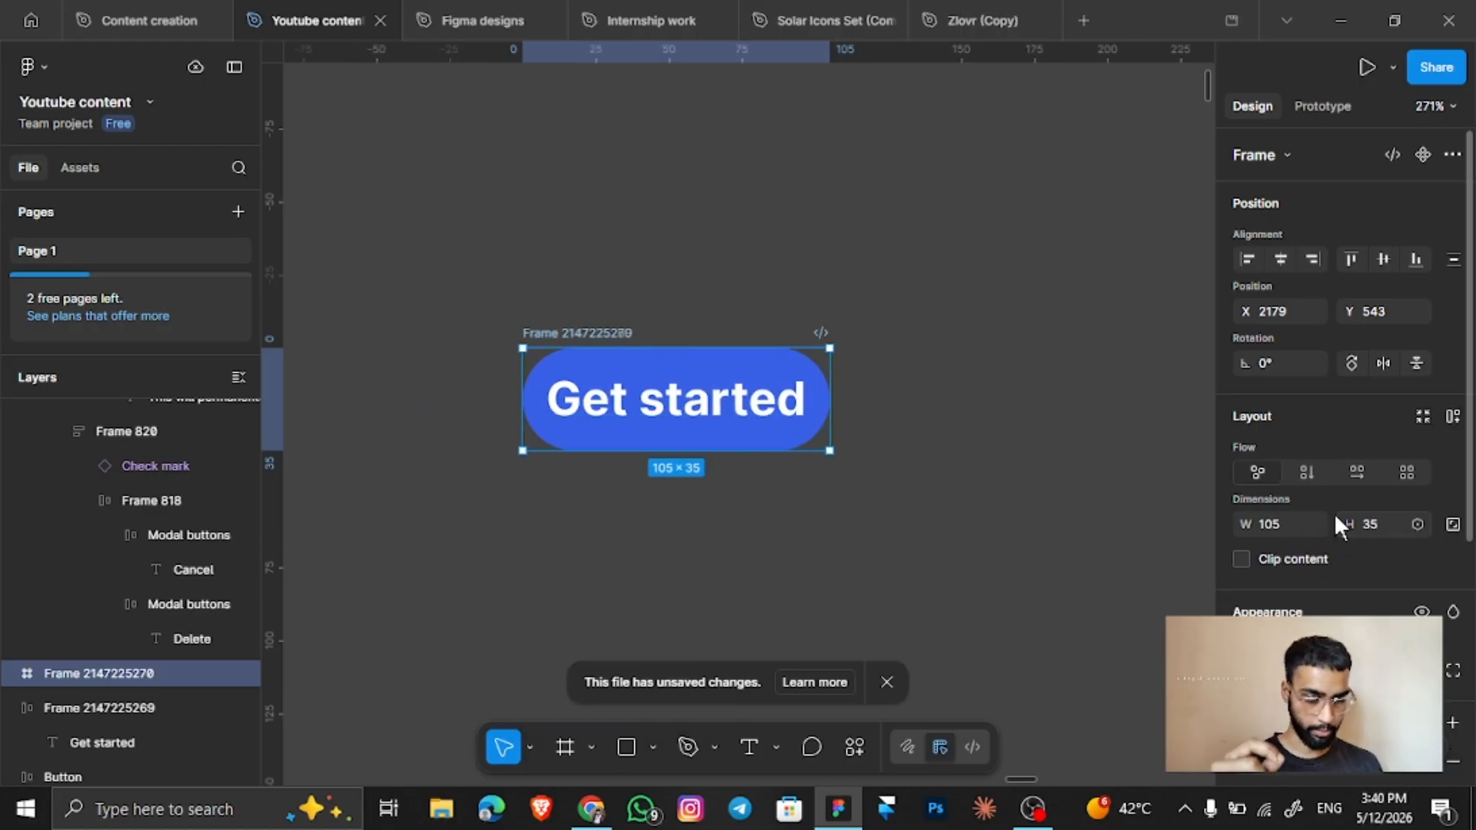
Try resizing the duplicated frame to fit its content, and undo it.
scroll(1325, 426, "down", 2)
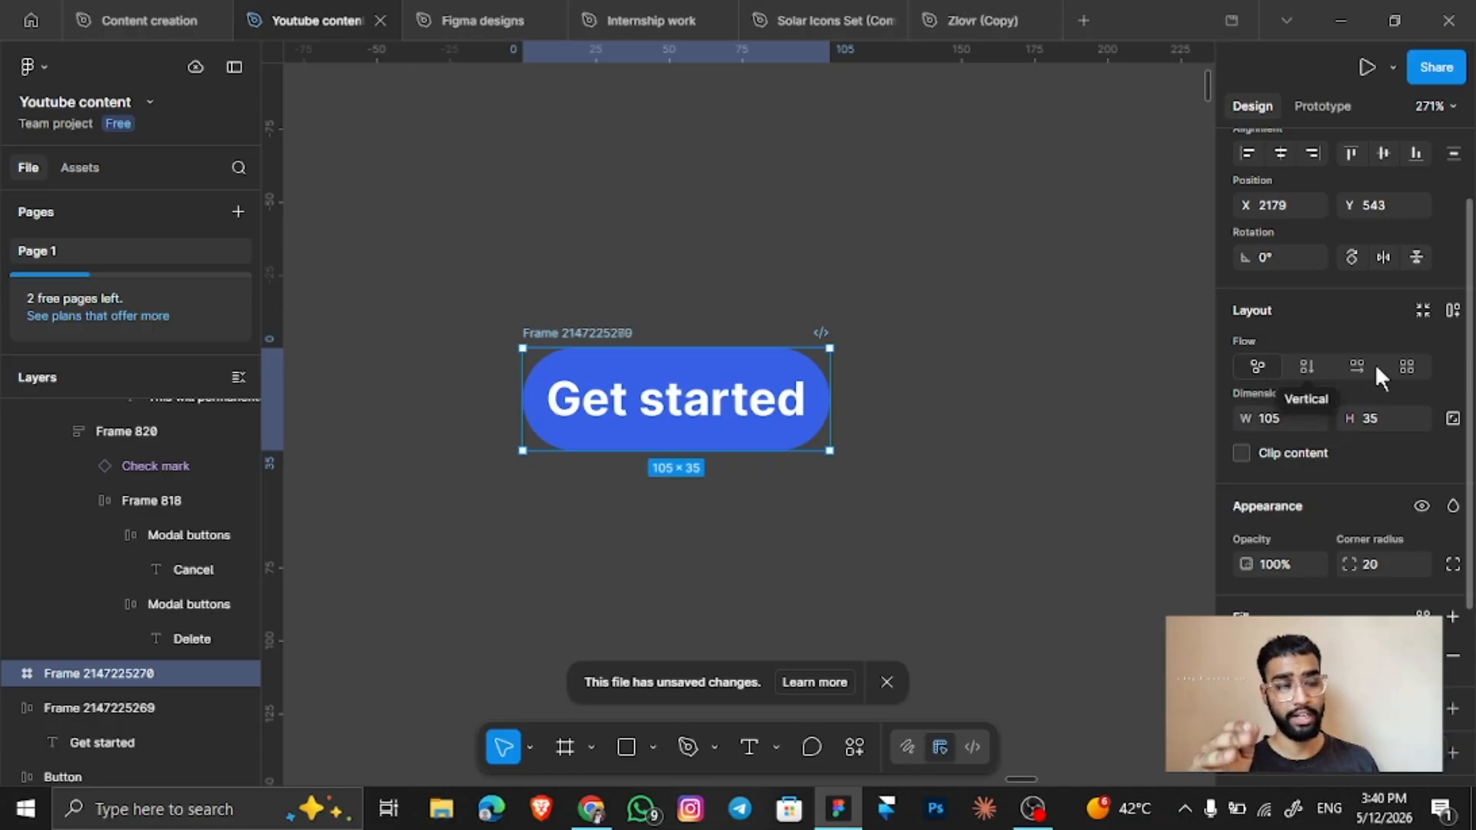
scroll(701, 404, "up", 2)
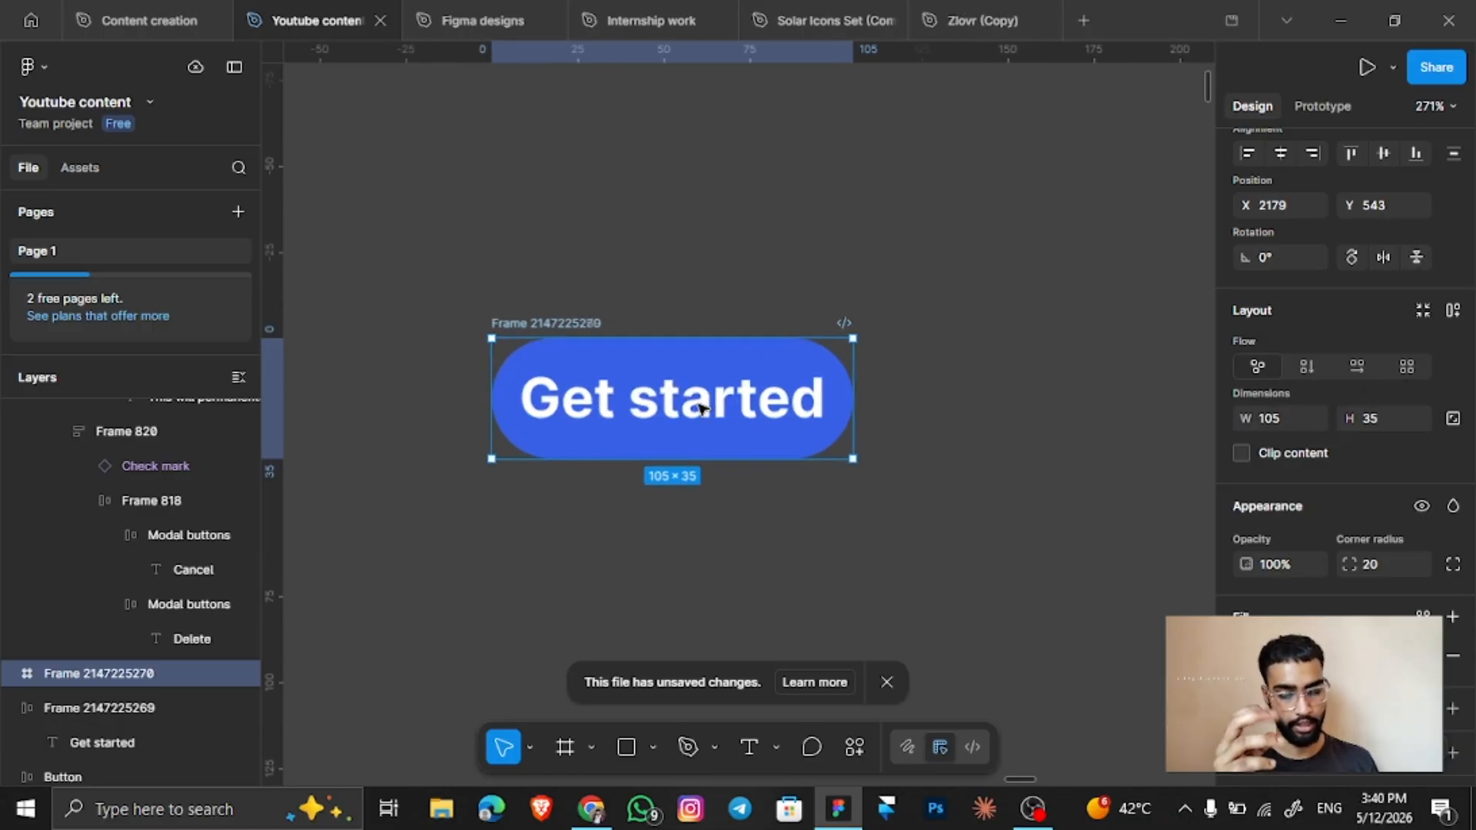
left_click(1423, 308)
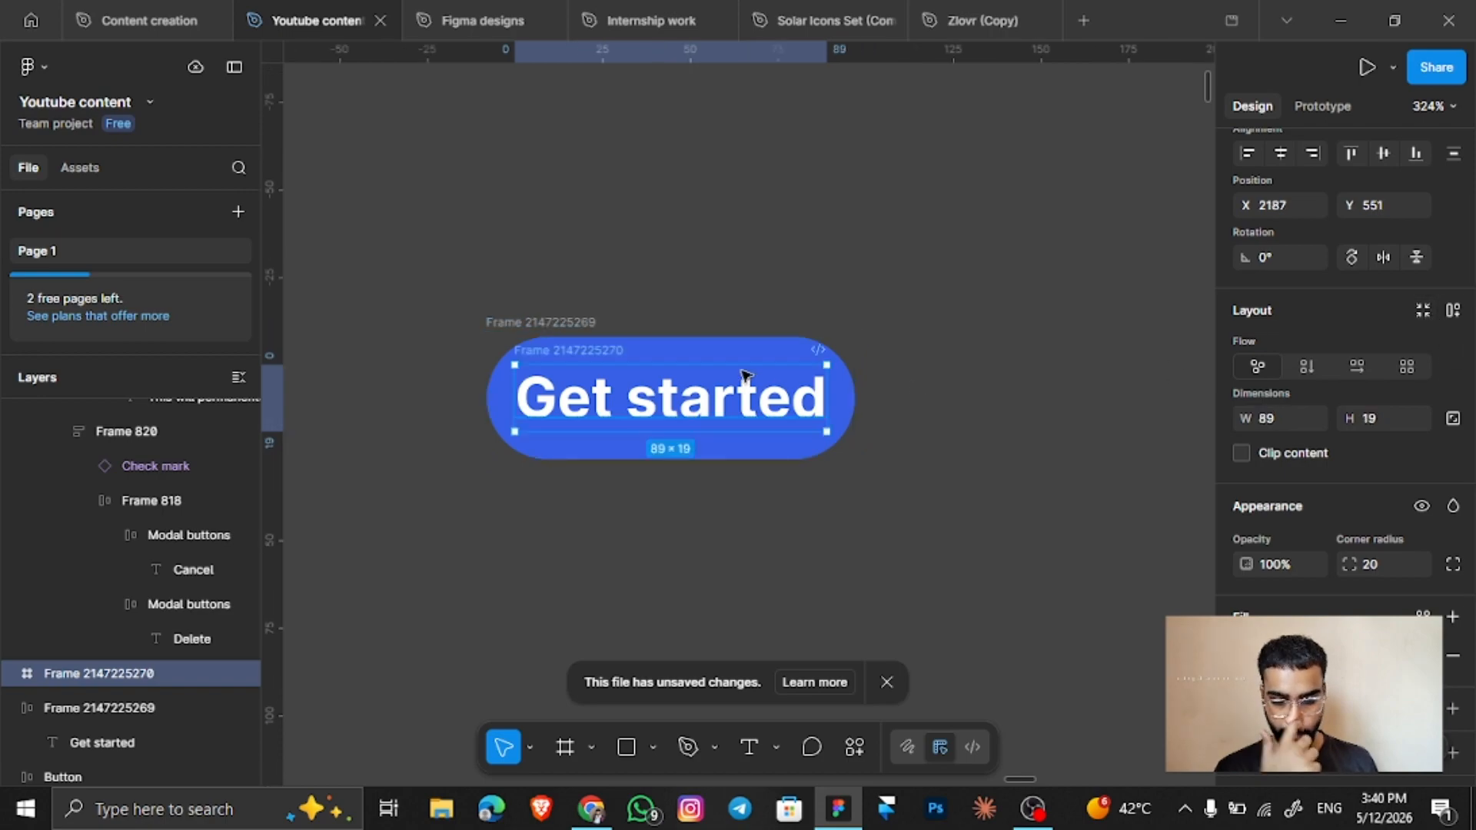
key("ctrl+z")
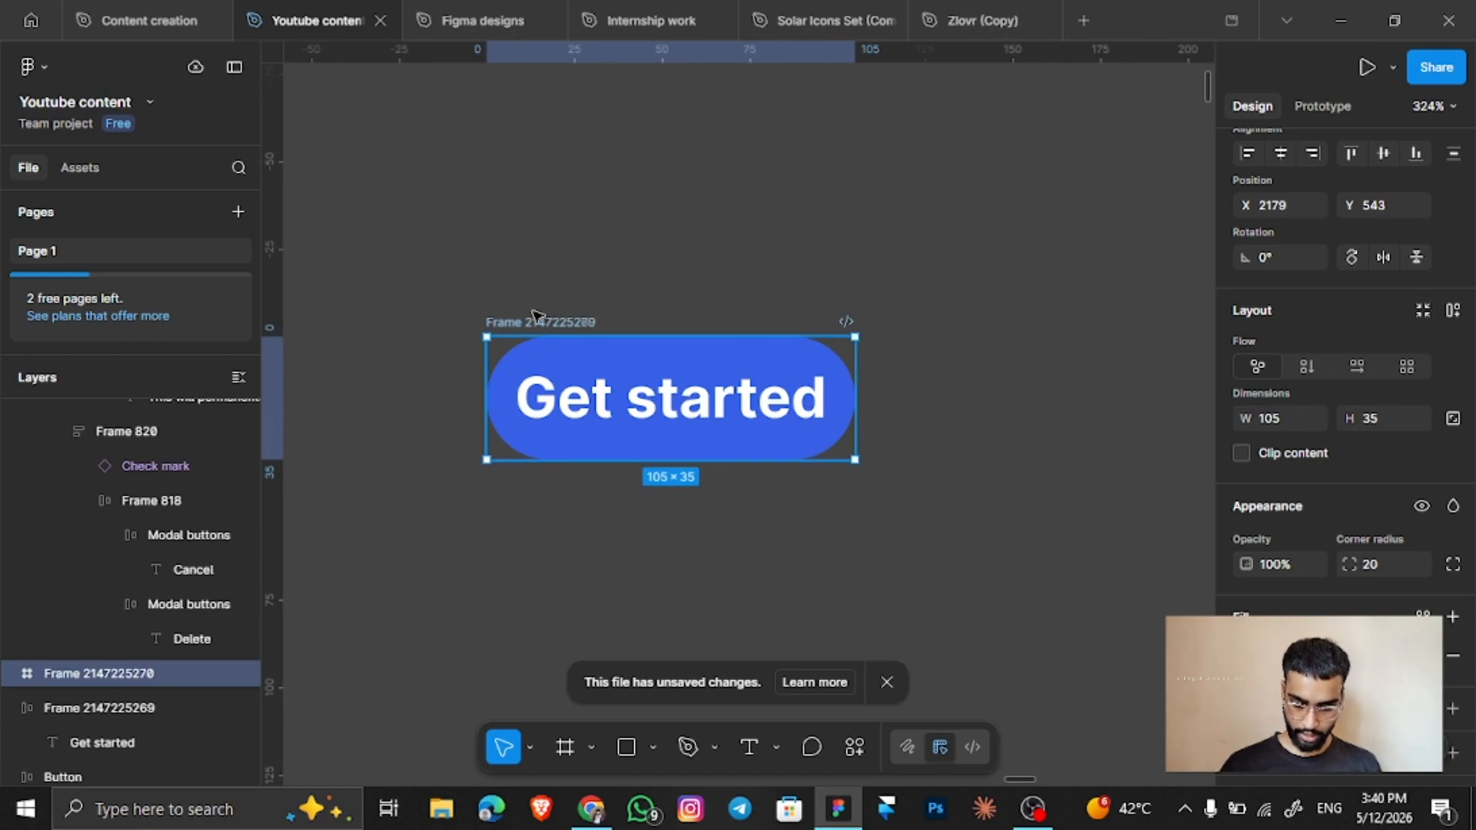
Apply auto layout to the duplicated button frame again and set its width resizing to Fixed width.
key("shift+a")
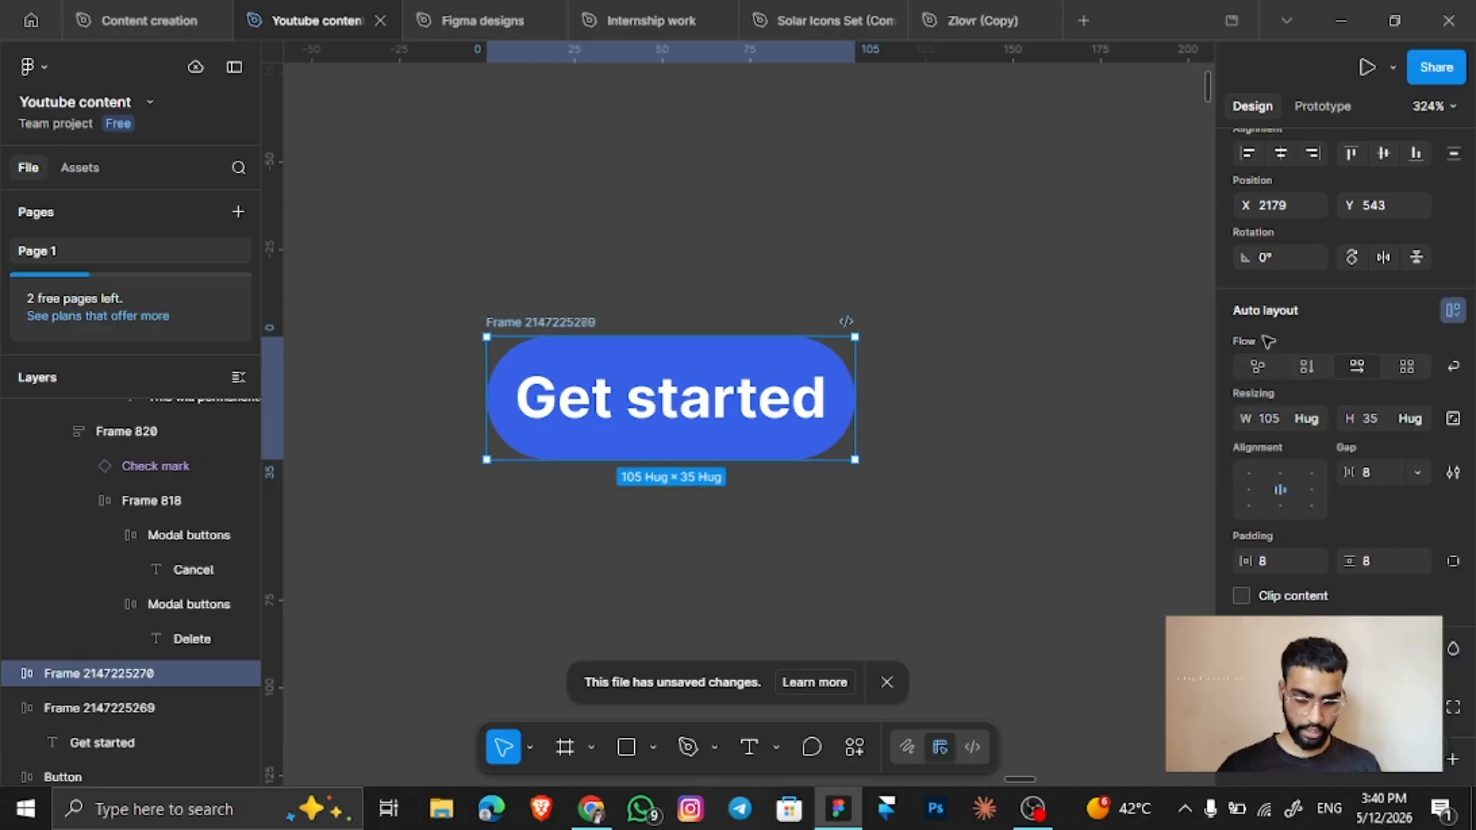
left_click(1312, 418)
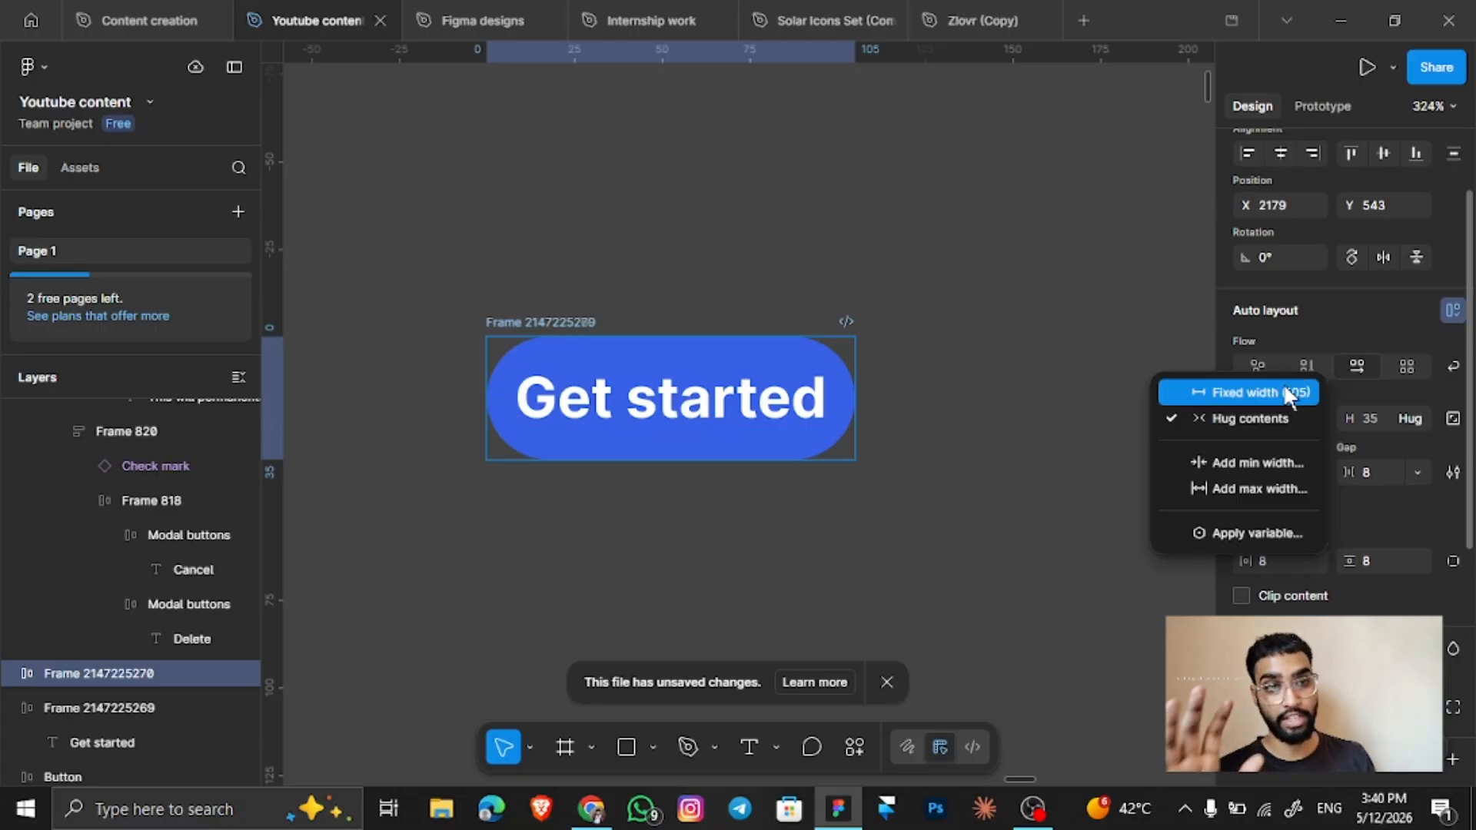
left_click(1283, 392)
Append the filler text ";lmgflmlemlemle" to the fixed-width button's label.
double_click(782, 423)
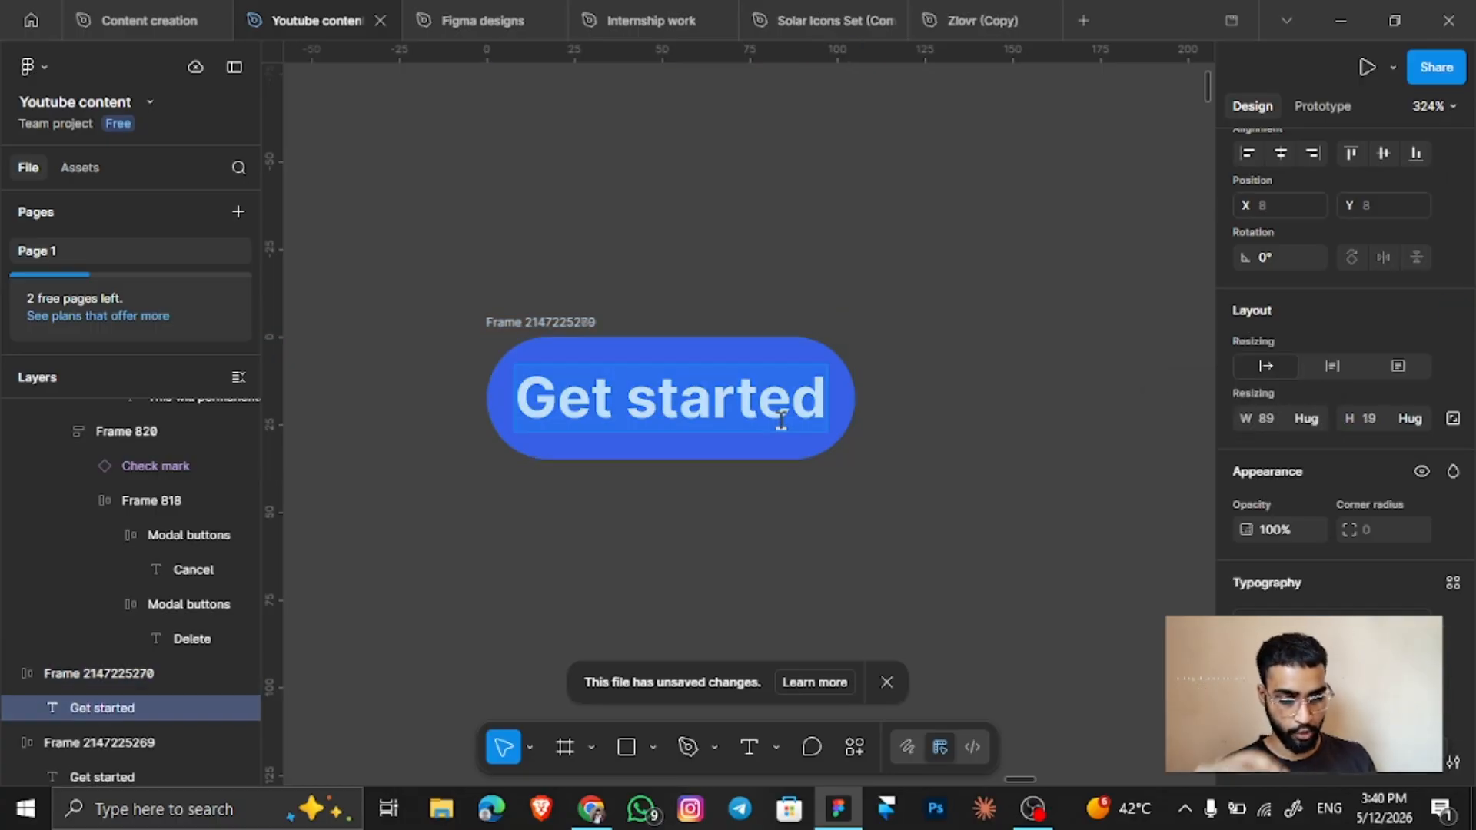
double_click(782, 425)
key("Right")
type(";lmgflmlemlemle")
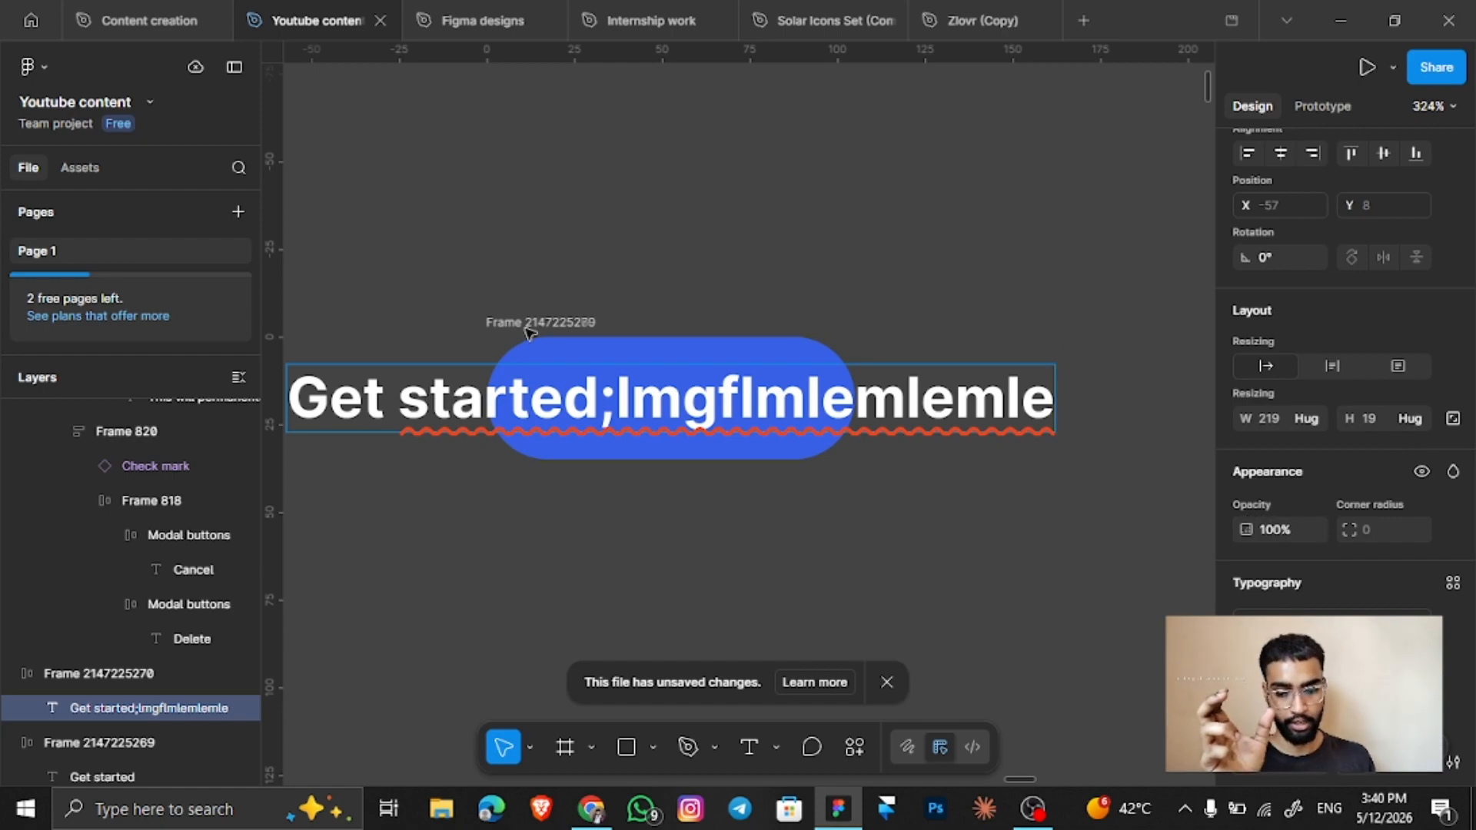
key("Escape")
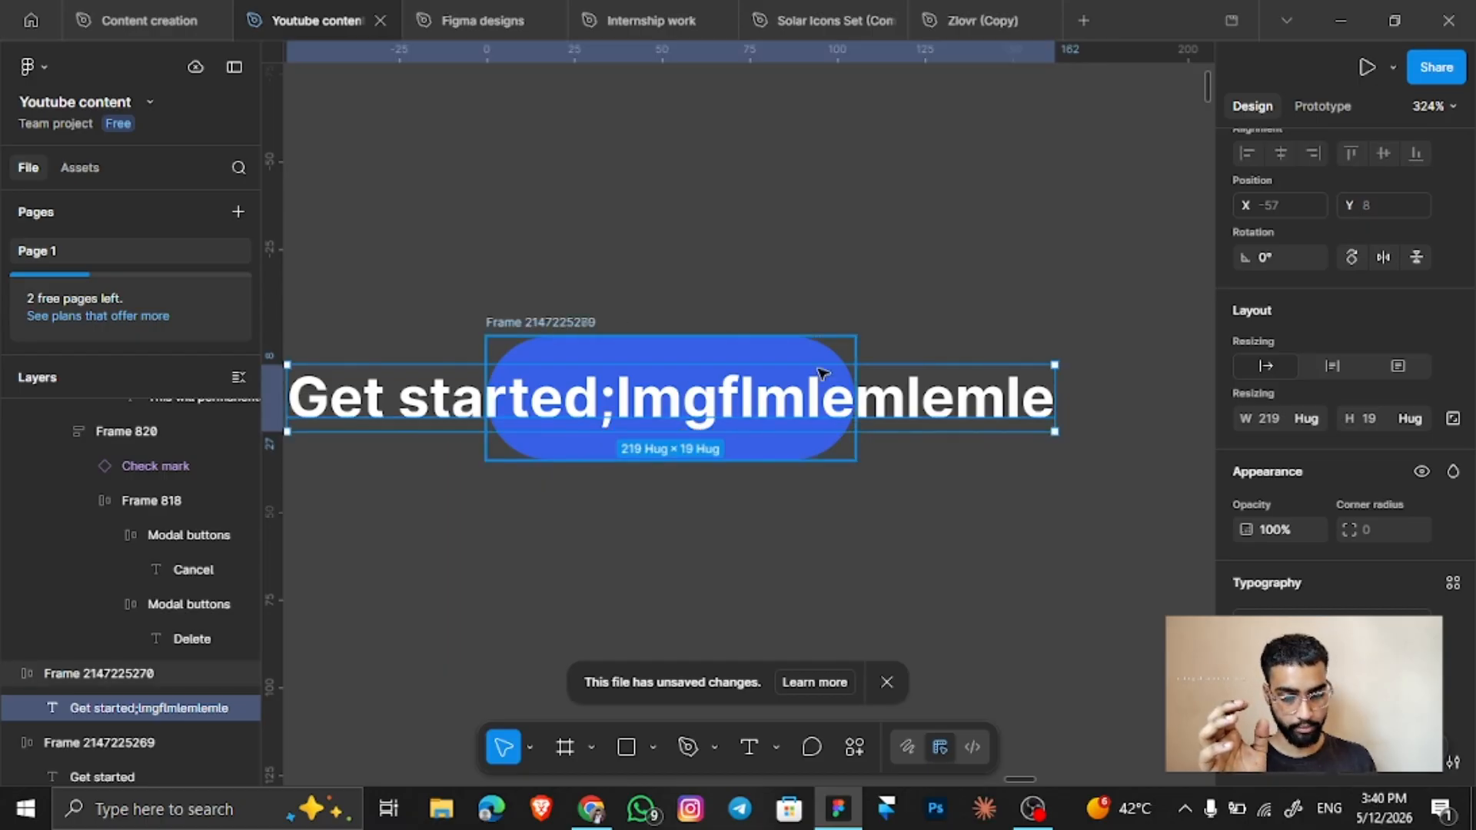
Try stretching the fixed-width button frame to about 358 wide, and undo the stretch.
key("Escape")
left_click_drag(1037, 368, 1222, 364)
scroll(865, 311, "down", 5)
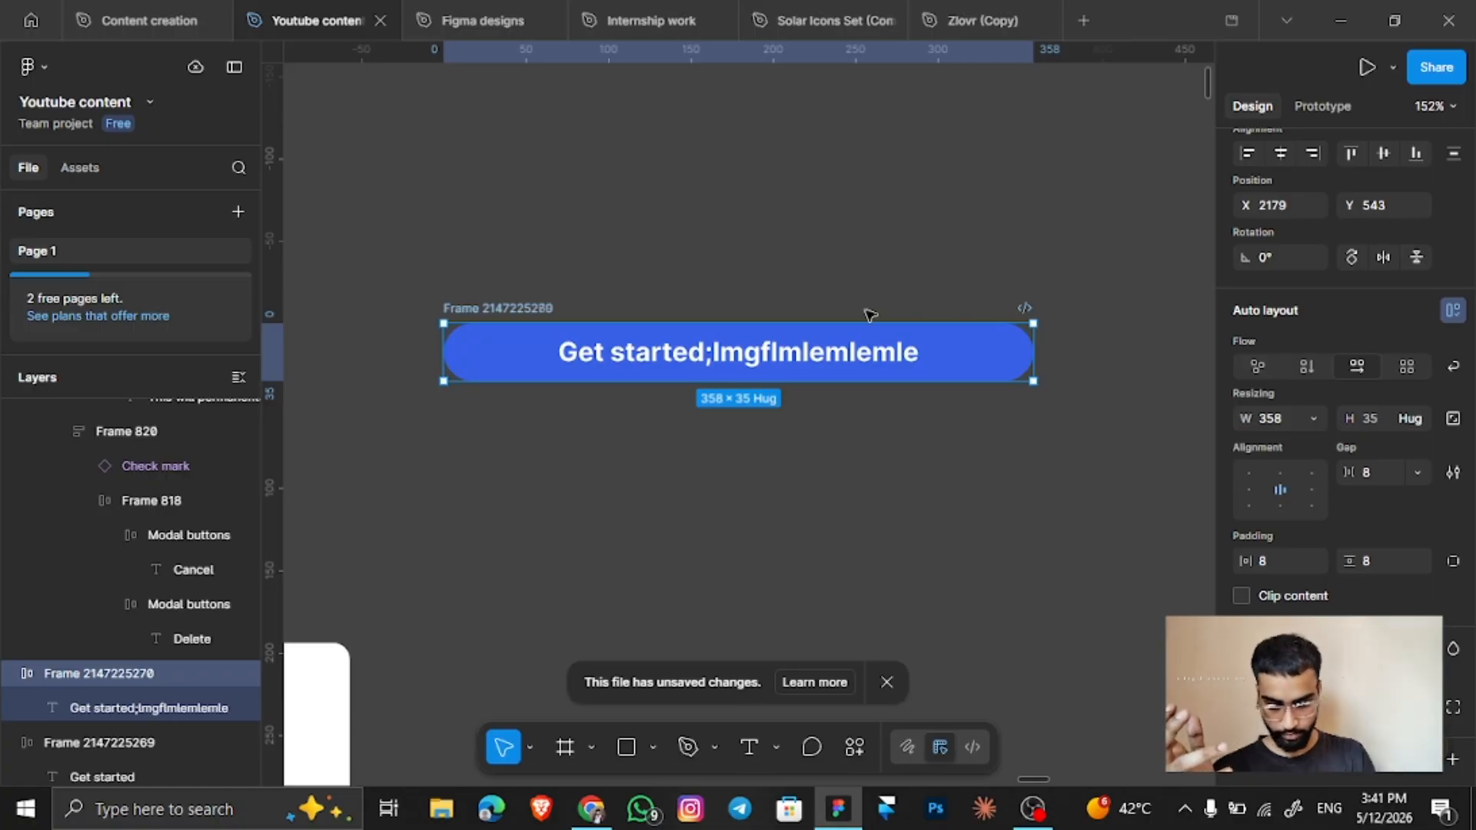
key("ctrl+z")
key("Return")
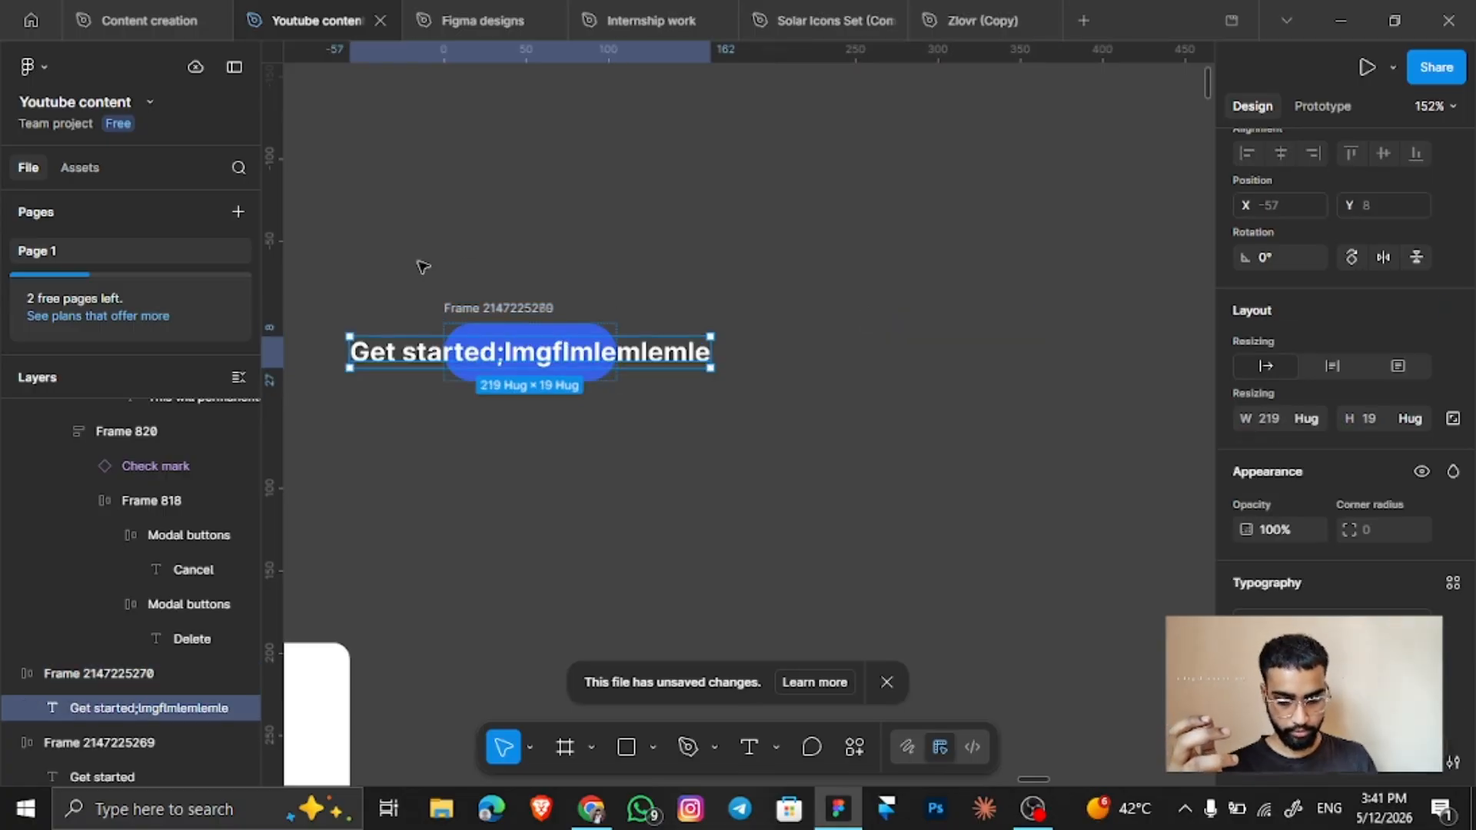
Dismiss the unsaved changes notice and undo the filler text added to the button's label.
scroll(418, 264, "up", 5)
left_click(886, 682)
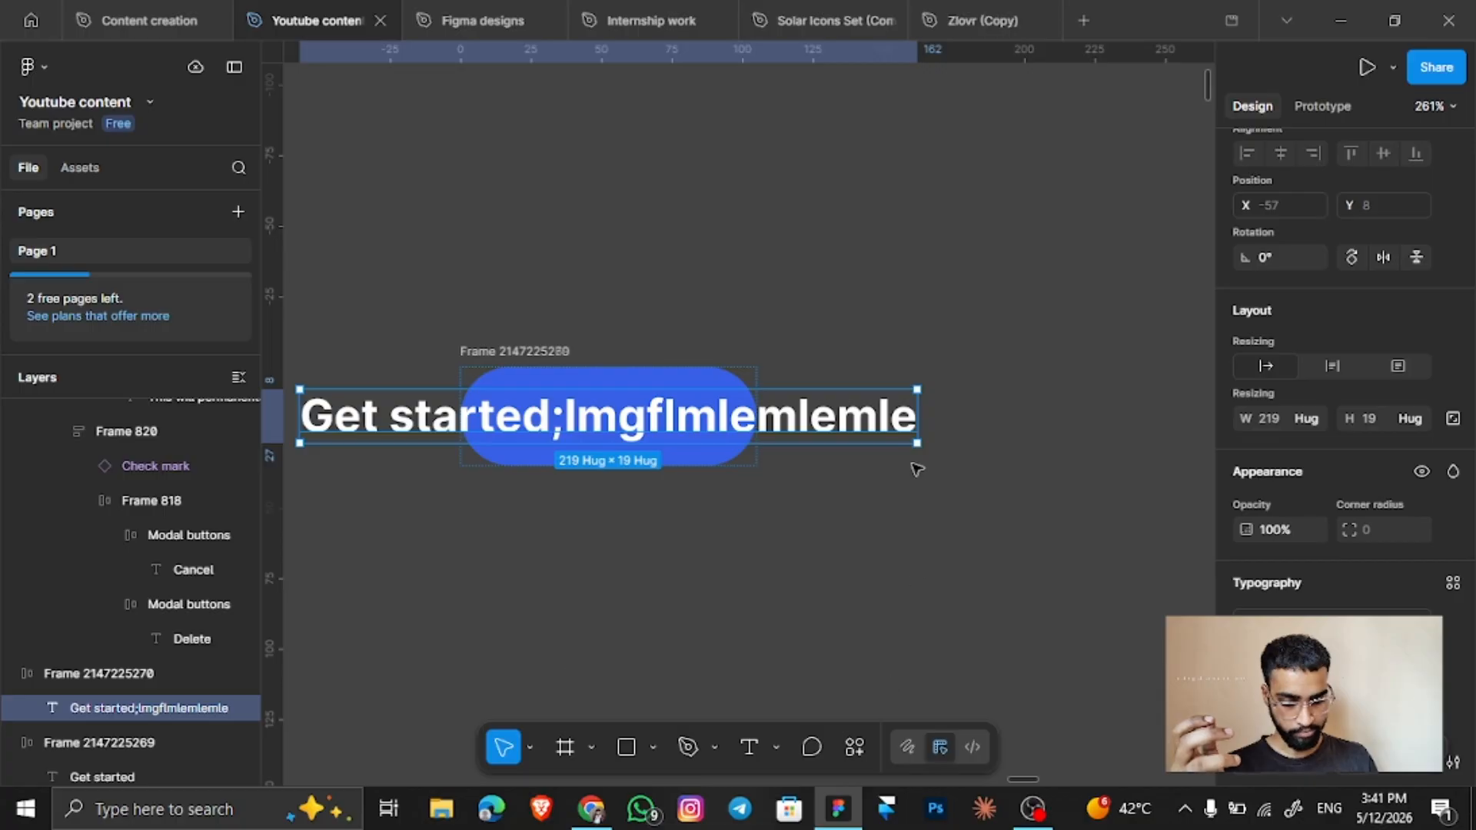
scroll(910, 464, "left", 3)
key("ctrl+z")
key("ctrl+z")
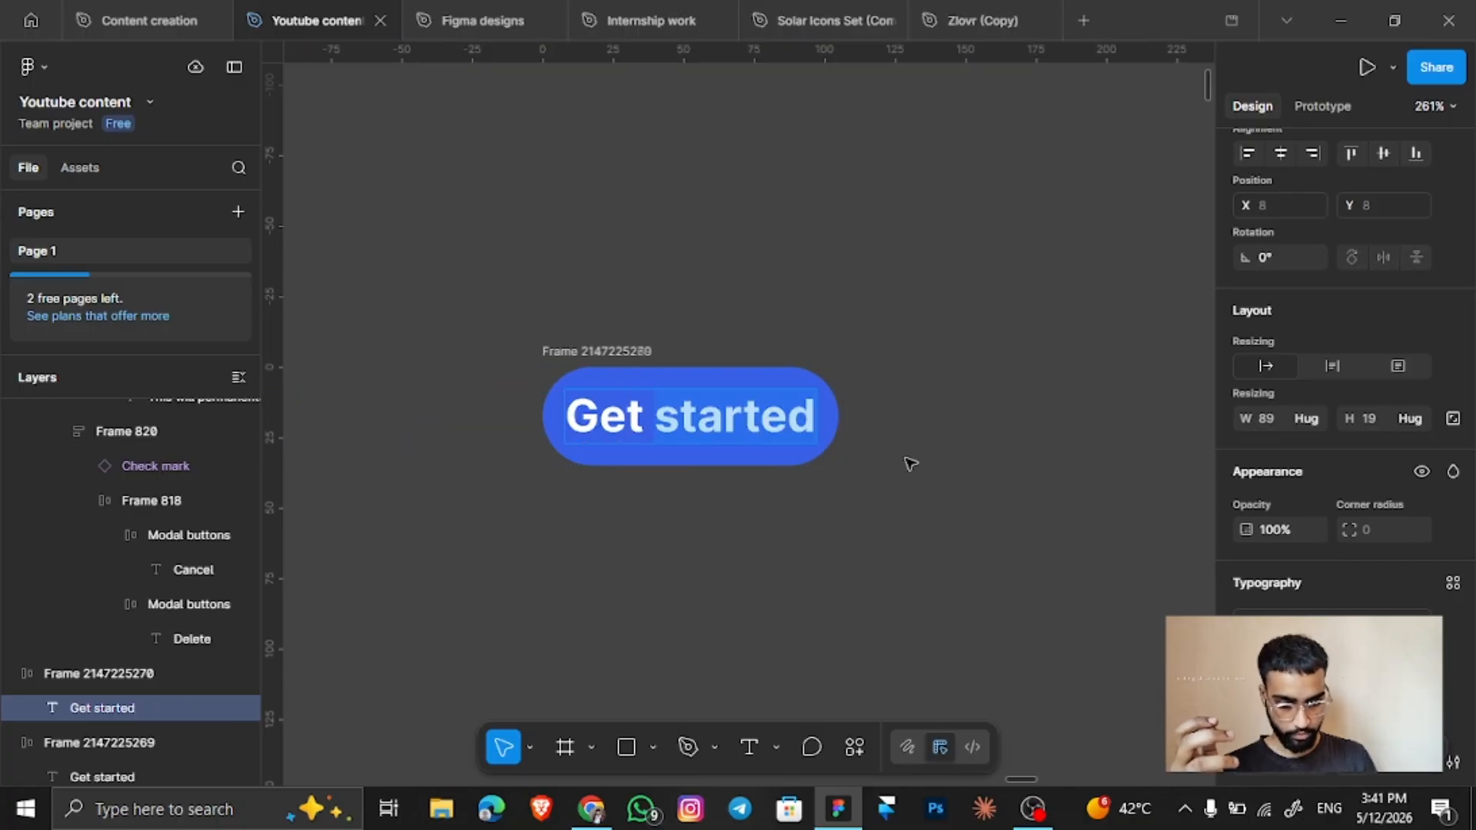
key("Escape")
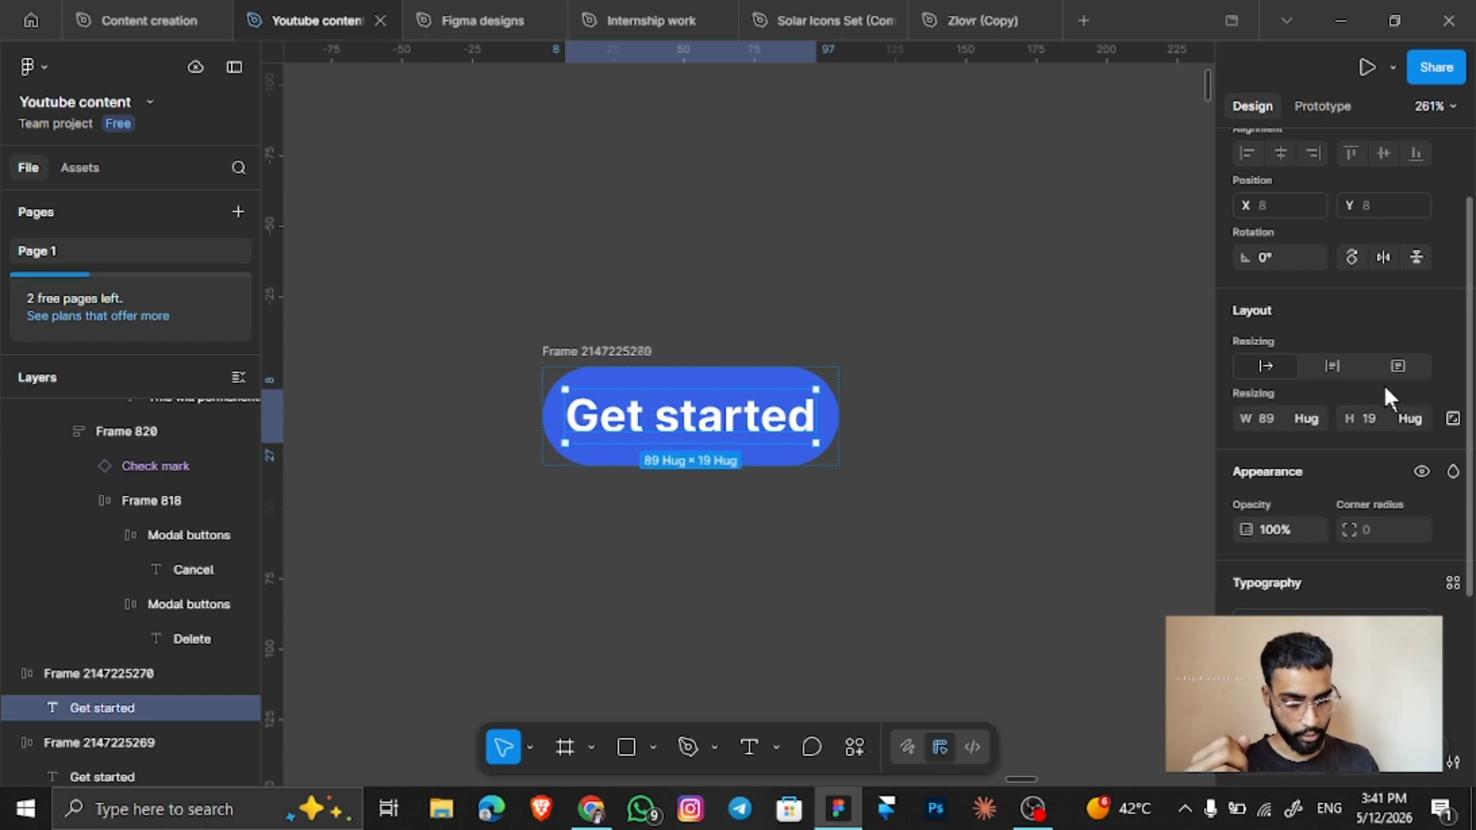
Set the duplicated button frame's height resizing to Fixed height.
left_click(625, 355)
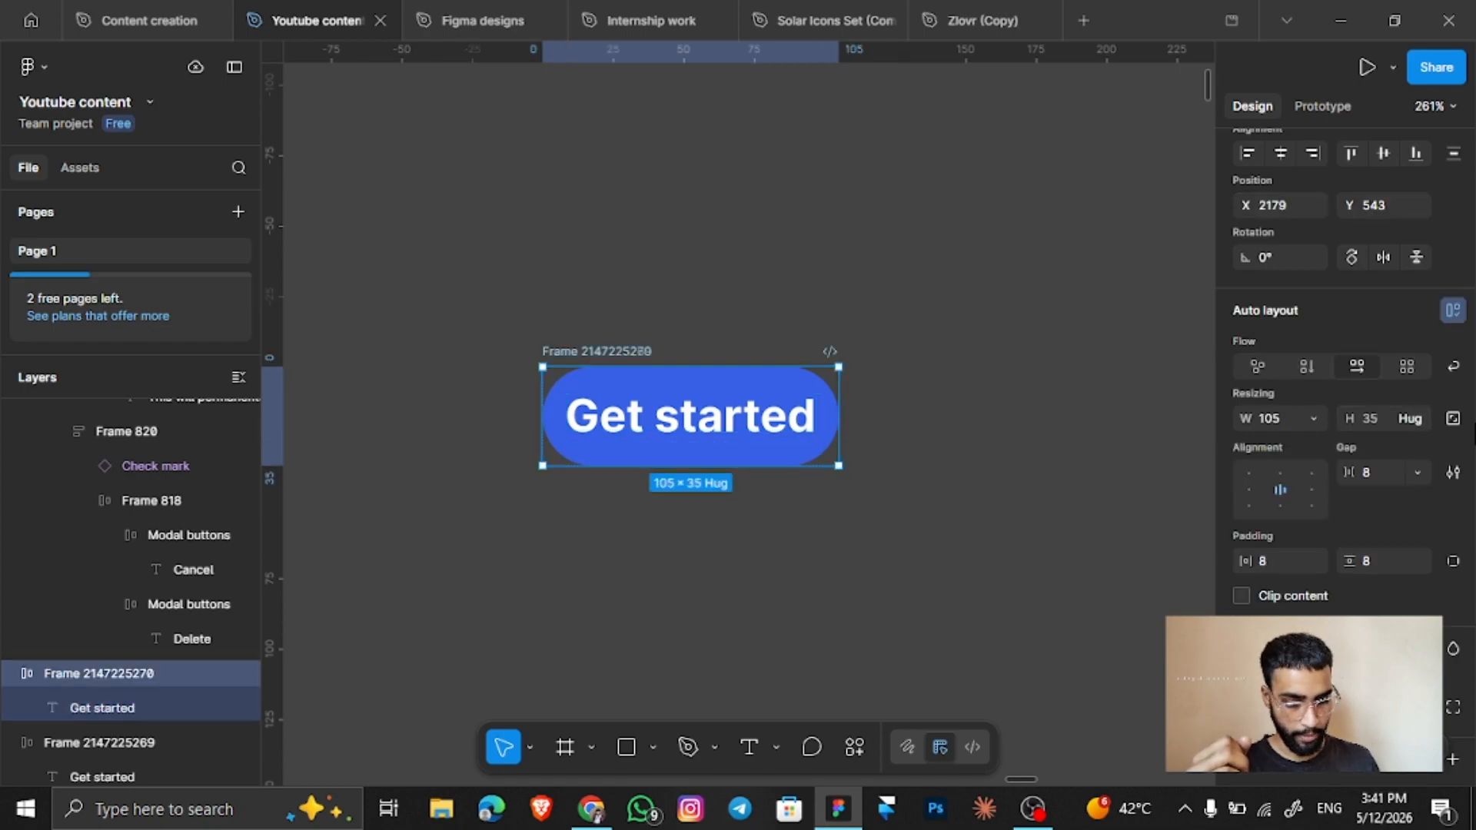
left_click(1422, 417)
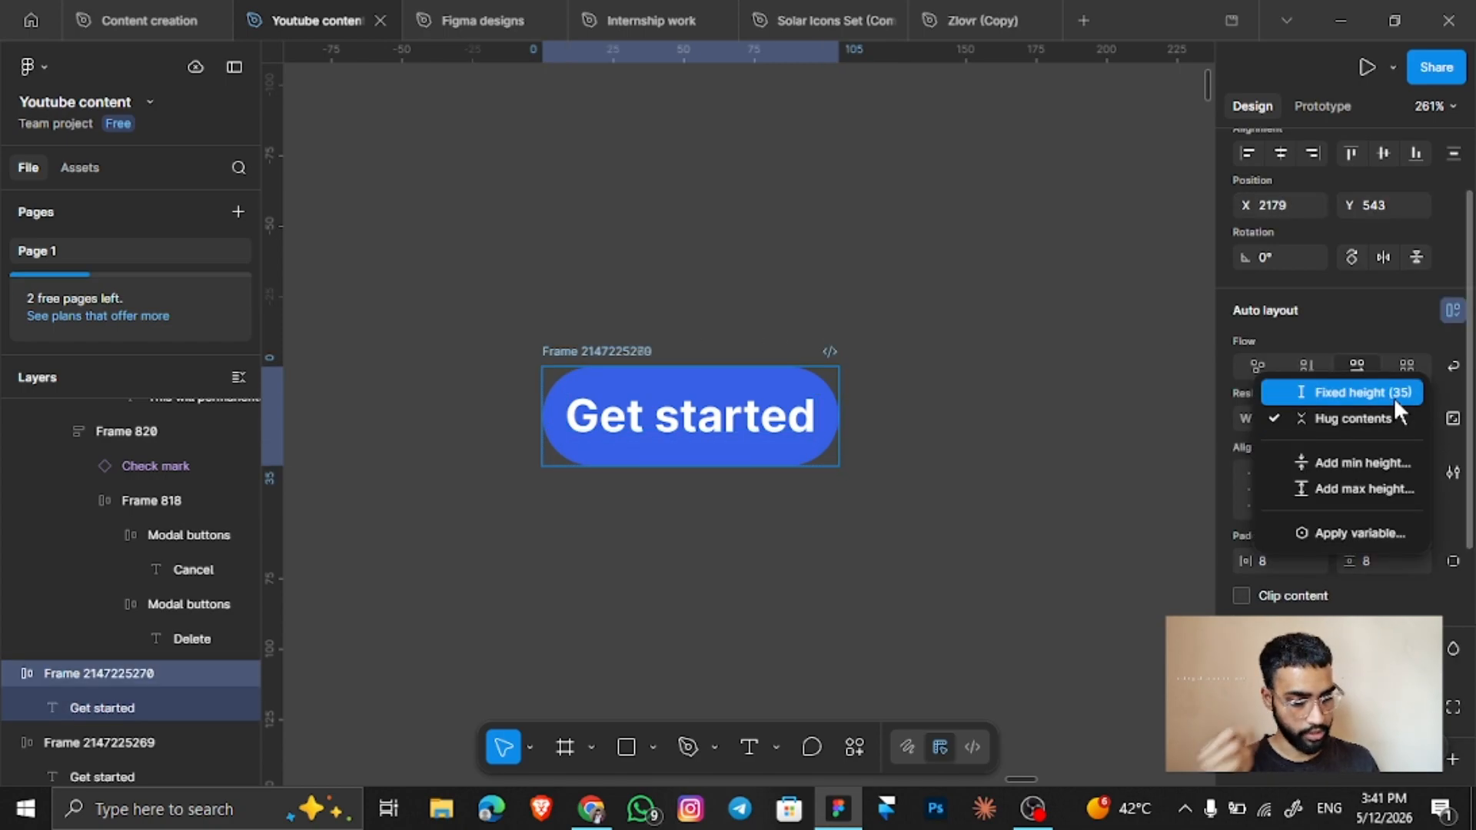
left_click(1394, 398)
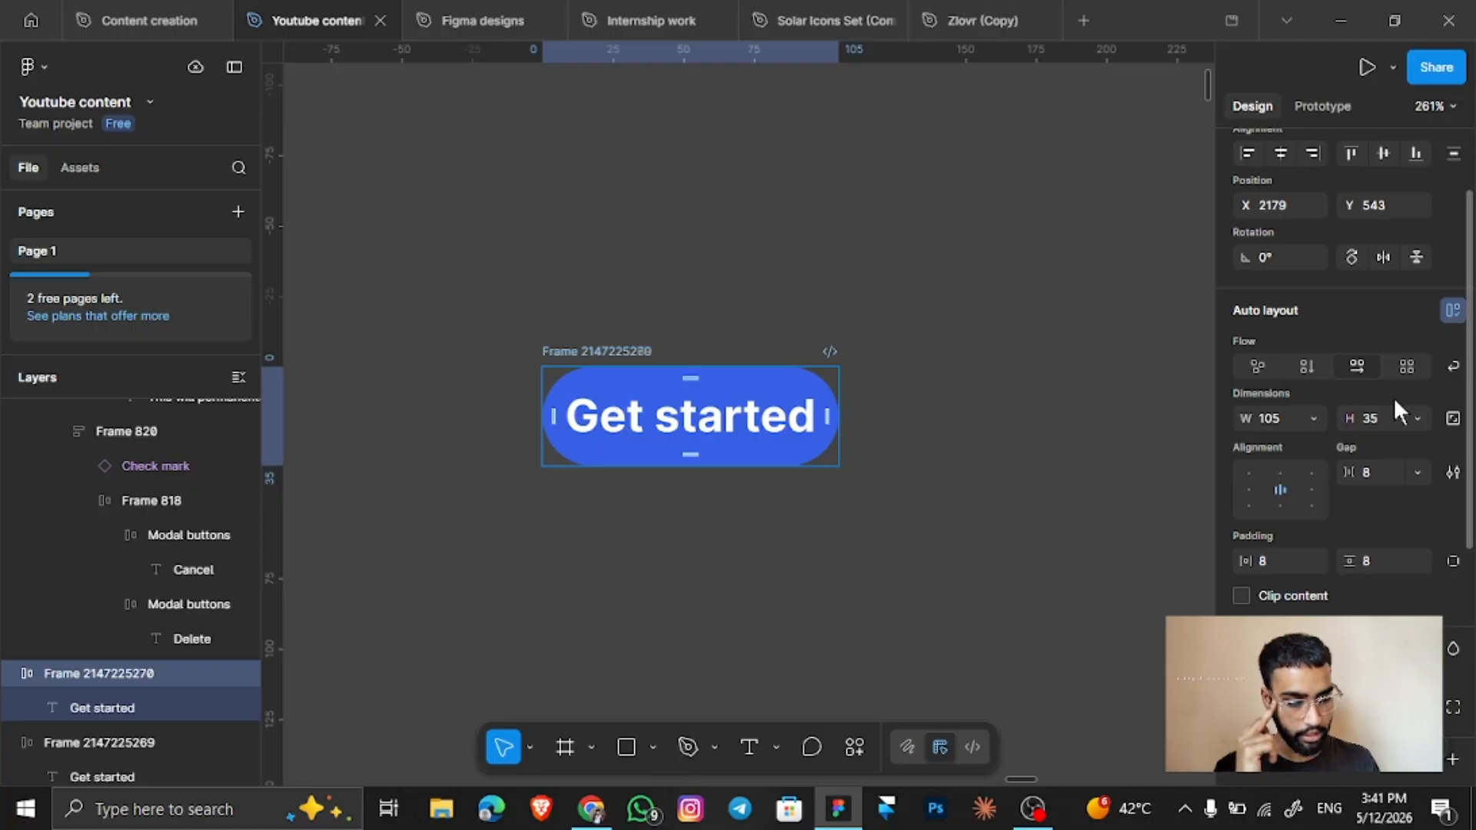
Add three line breaks after the fixed-size button's label text, and delete two of them.
double_click(793, 415)
left_click(813, 413)
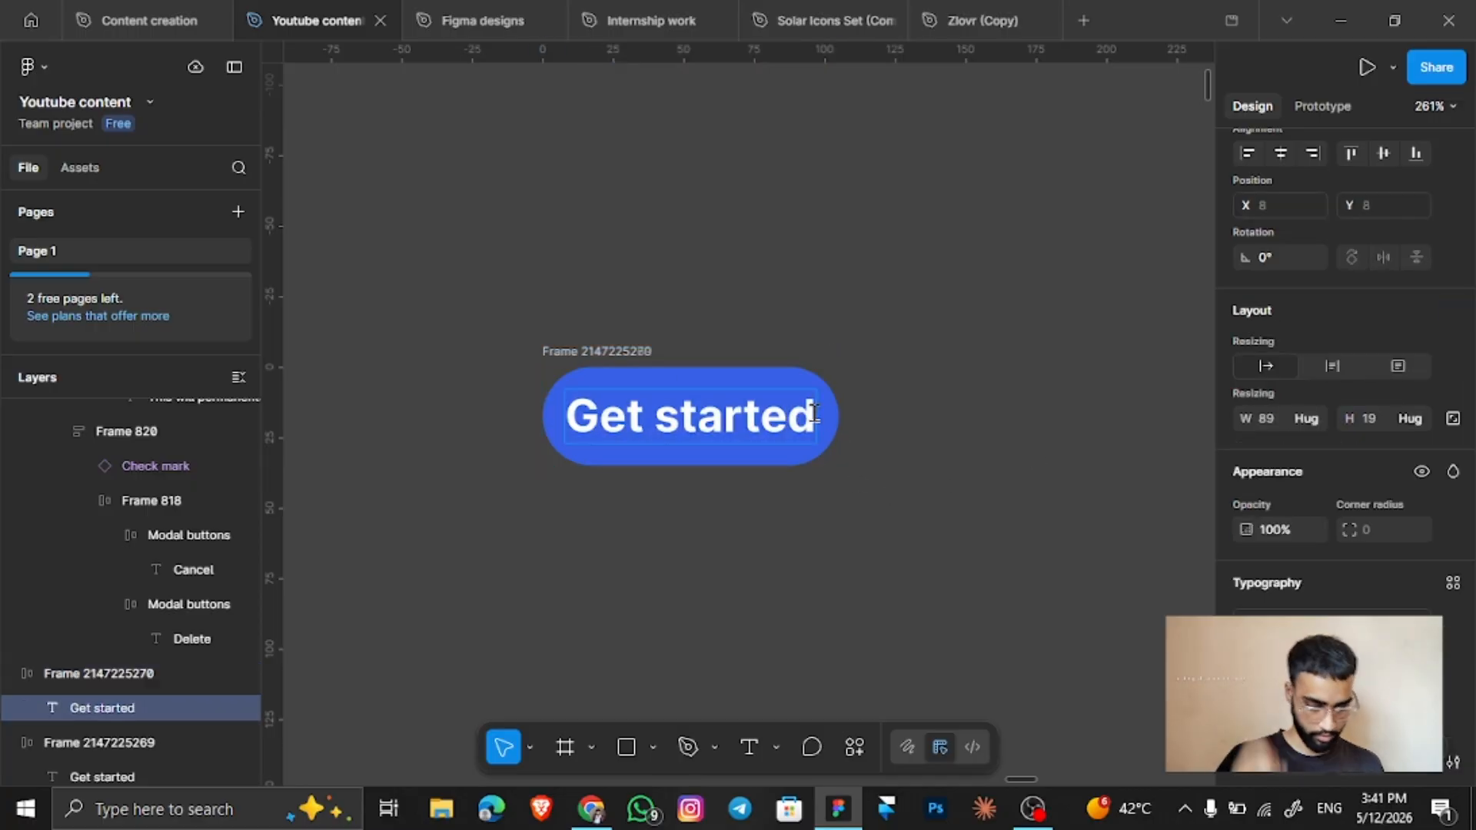
key("Return")
key("Return")
key("Return")
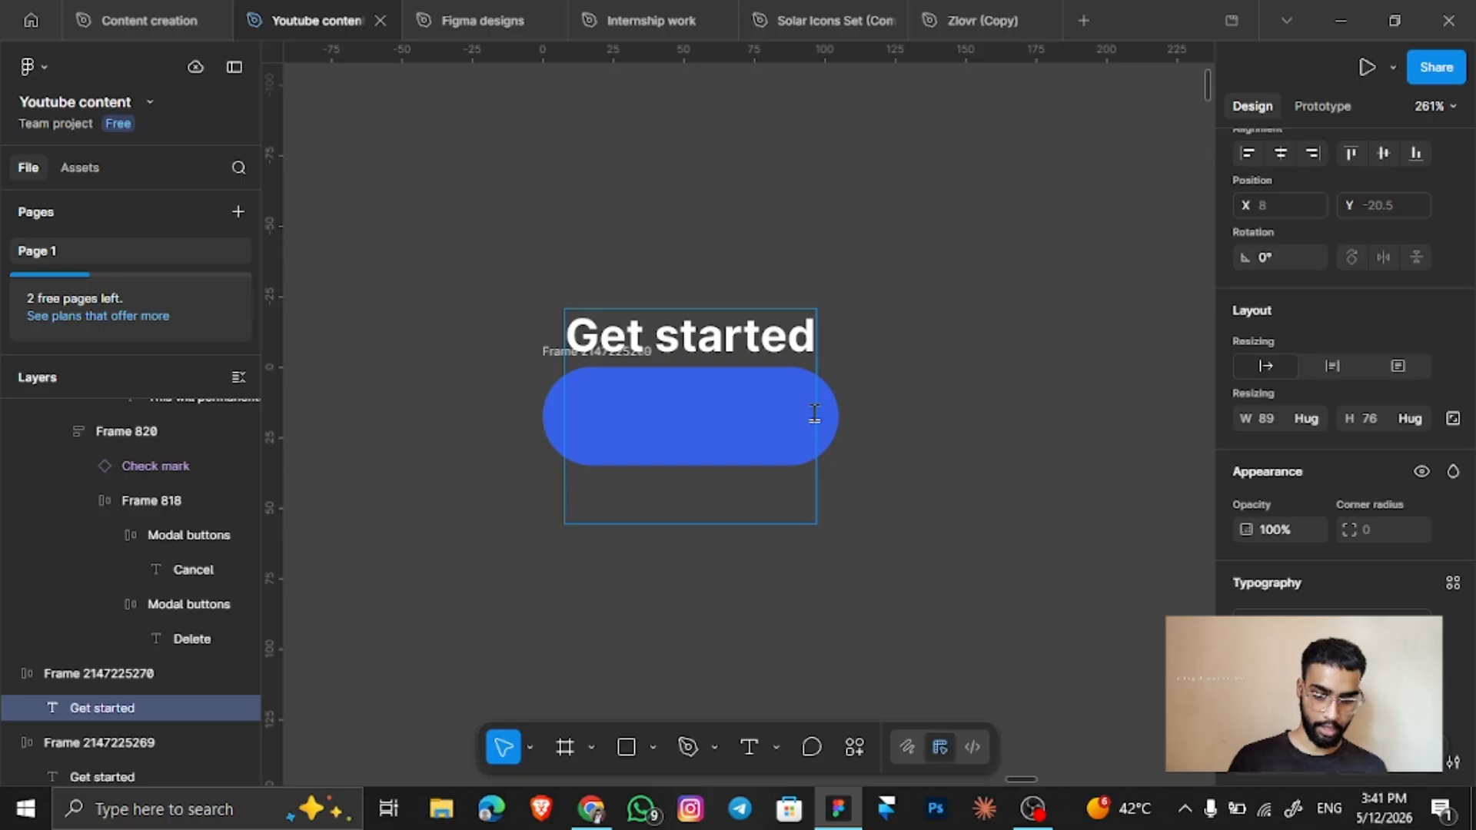
key("BackSpace")
key("BackSpace")
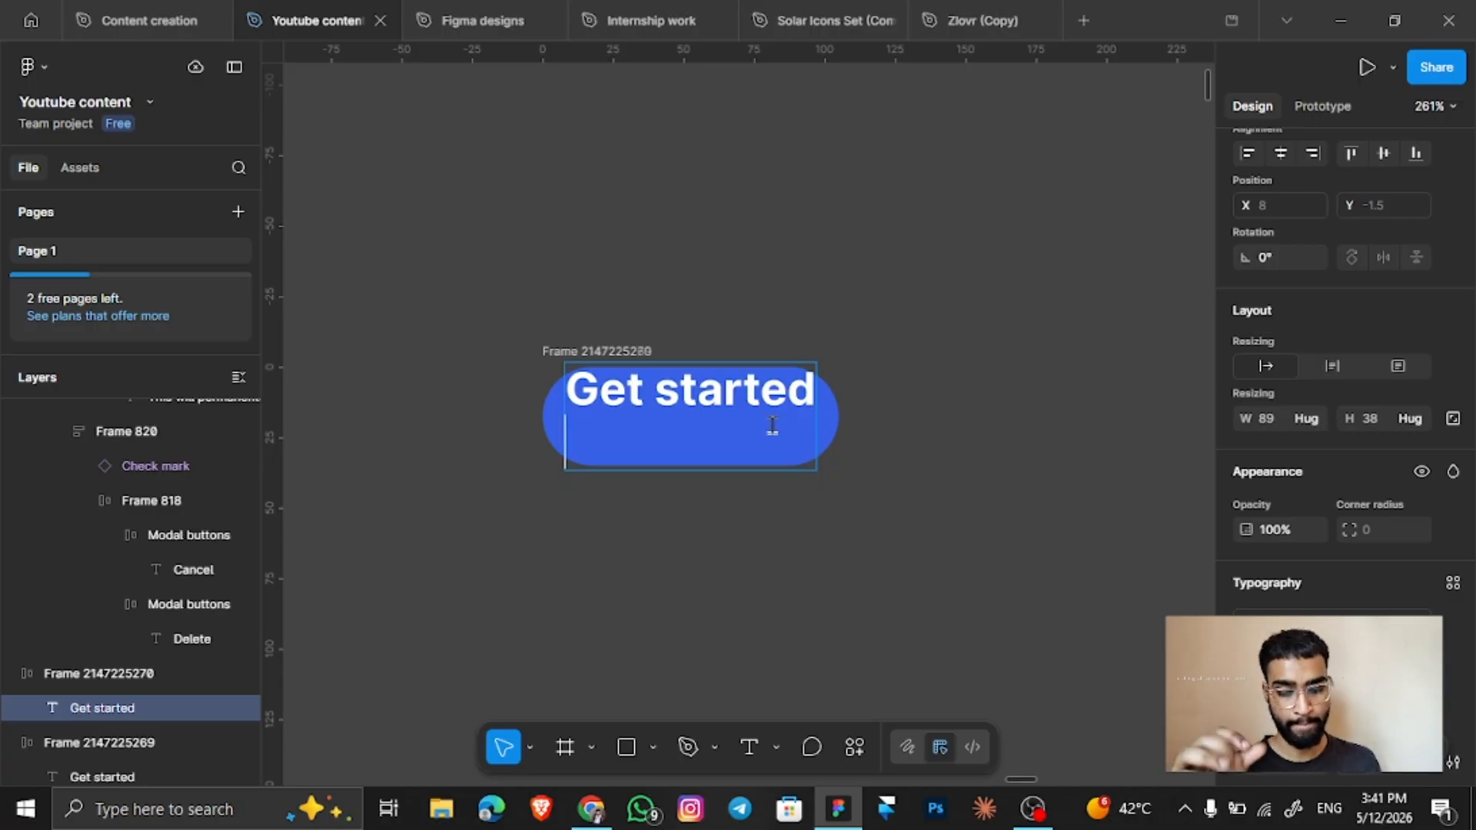
key("Escape")
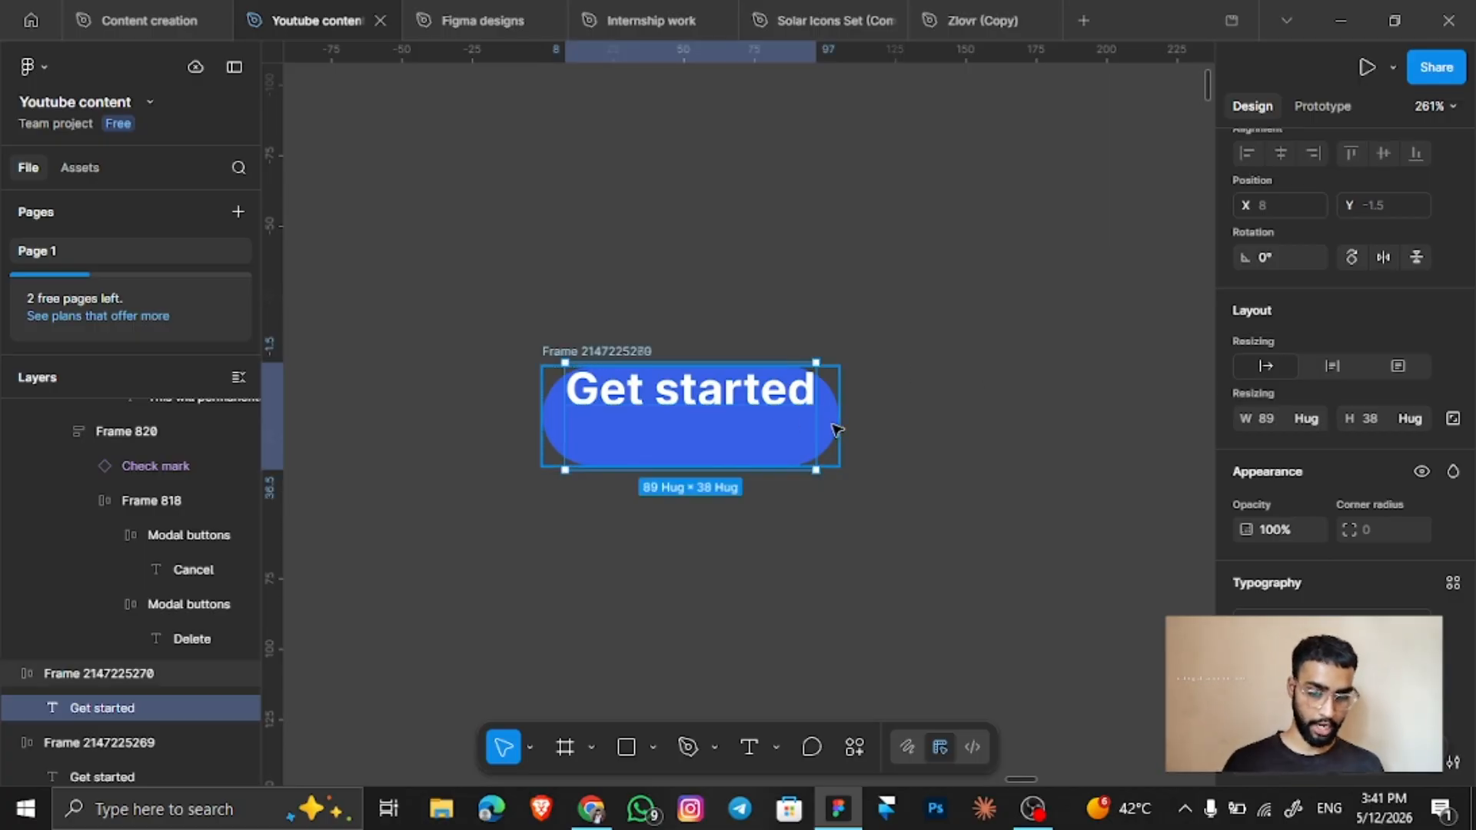
Stretch the fixed-size button frame upward to a height of 82.
left_click(828, 388)
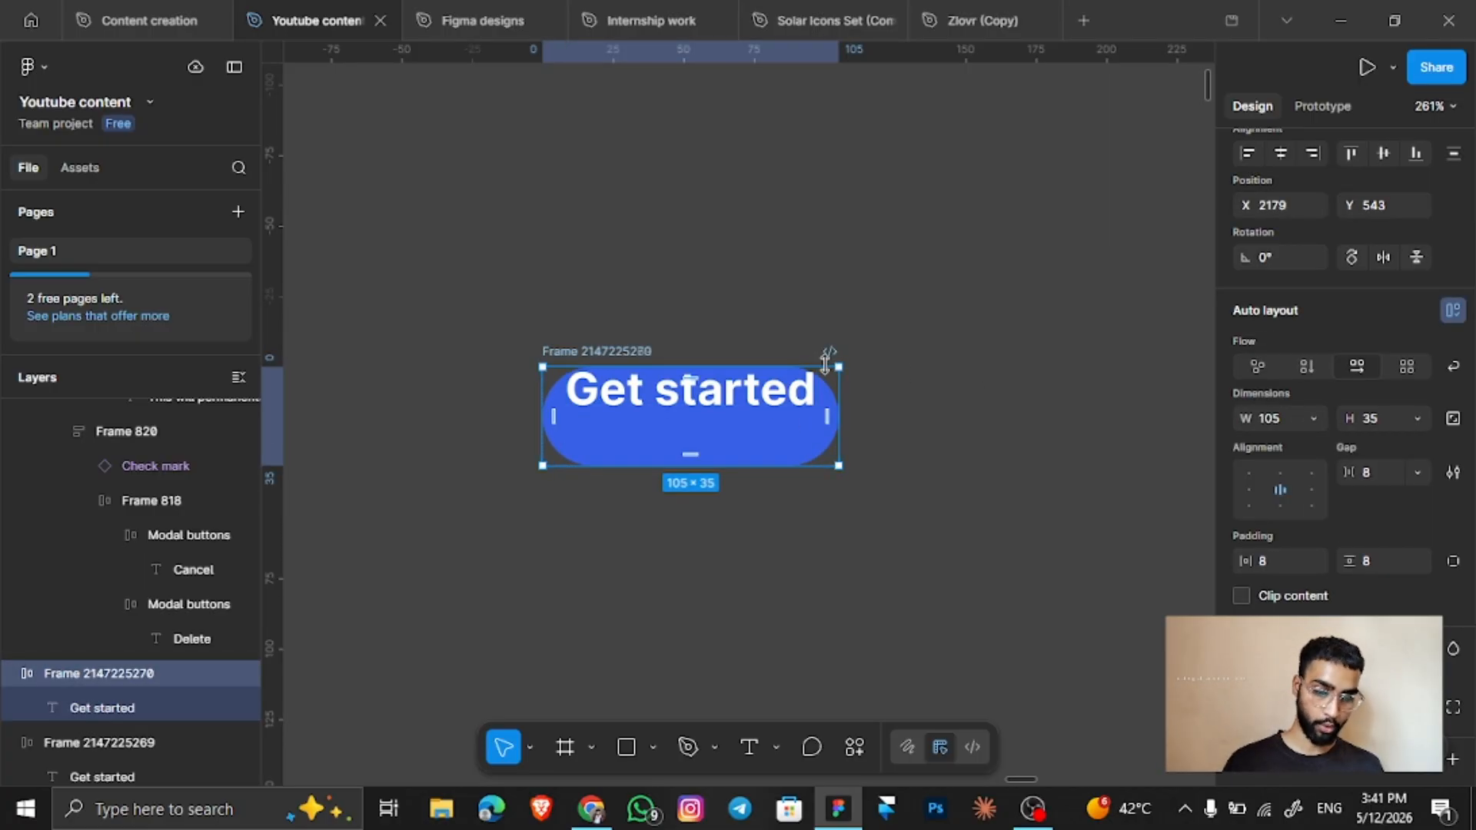
left_click_drag(821, 344, 813, 213)
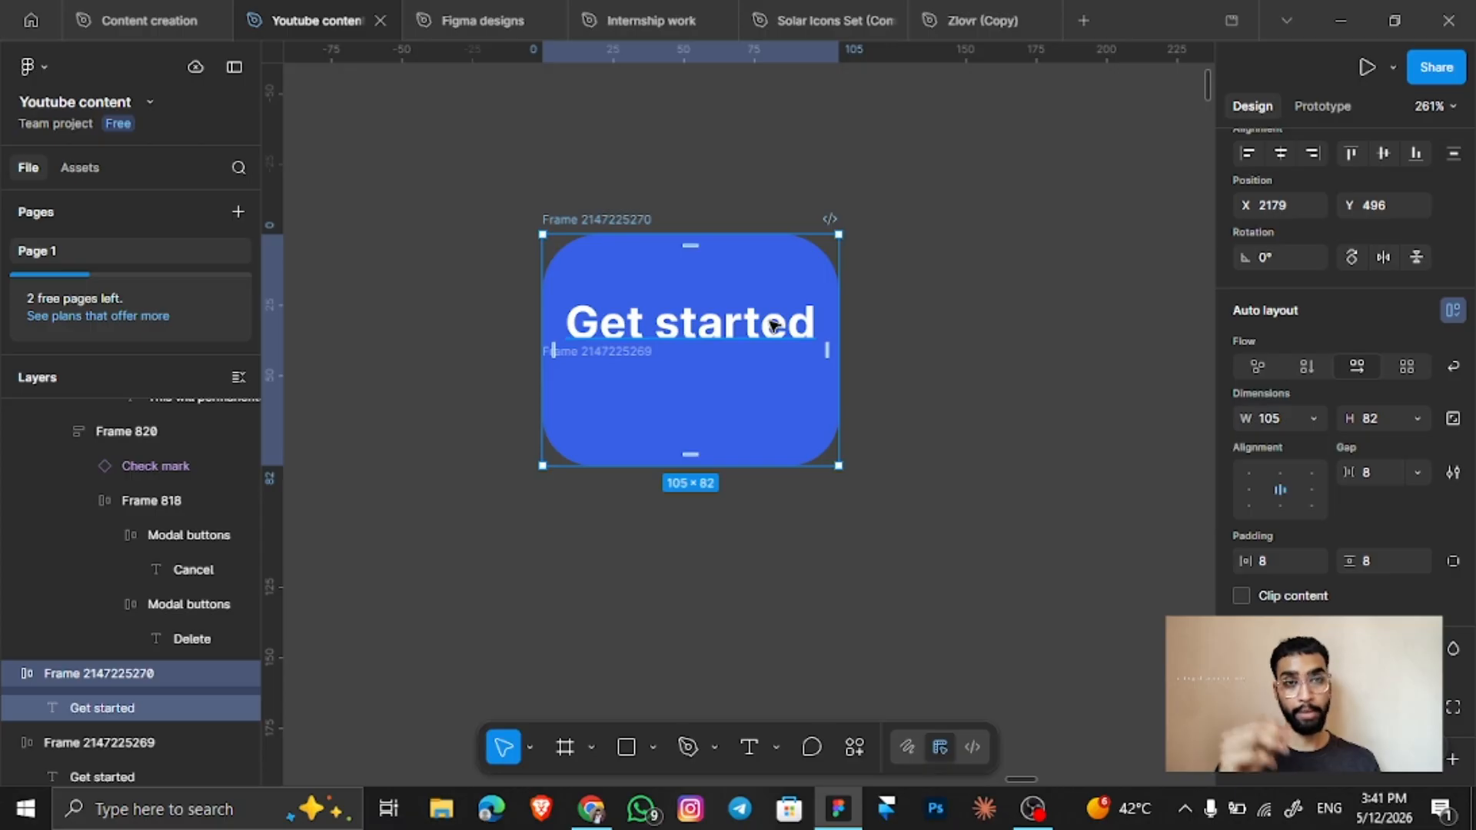
double_click(584, 358)
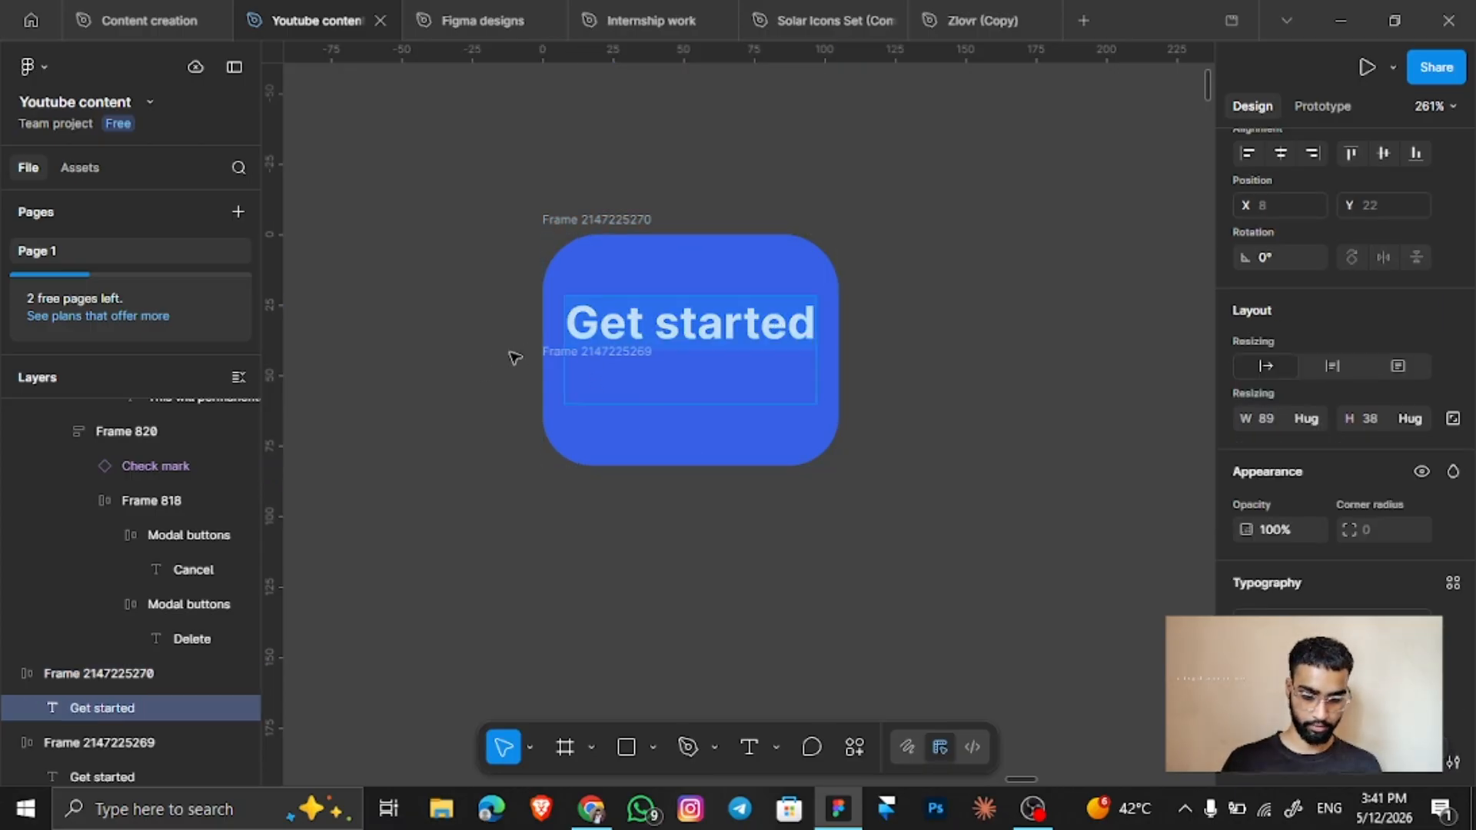
left_click(555, 355)
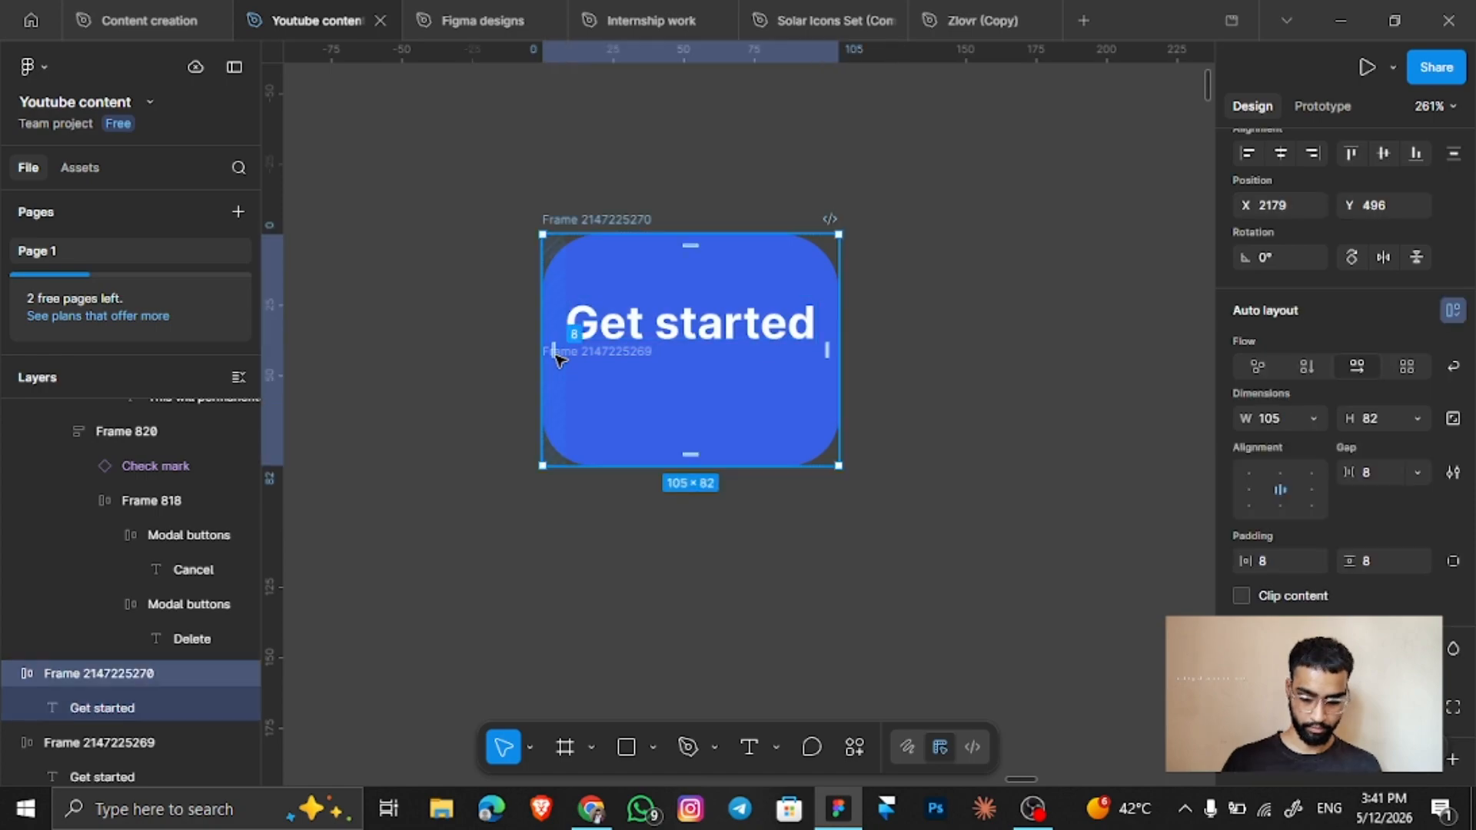
Try moving the stretched button away from the button beneath it, and undo the moves.
left_click_drag(594, 225, 800, 236)
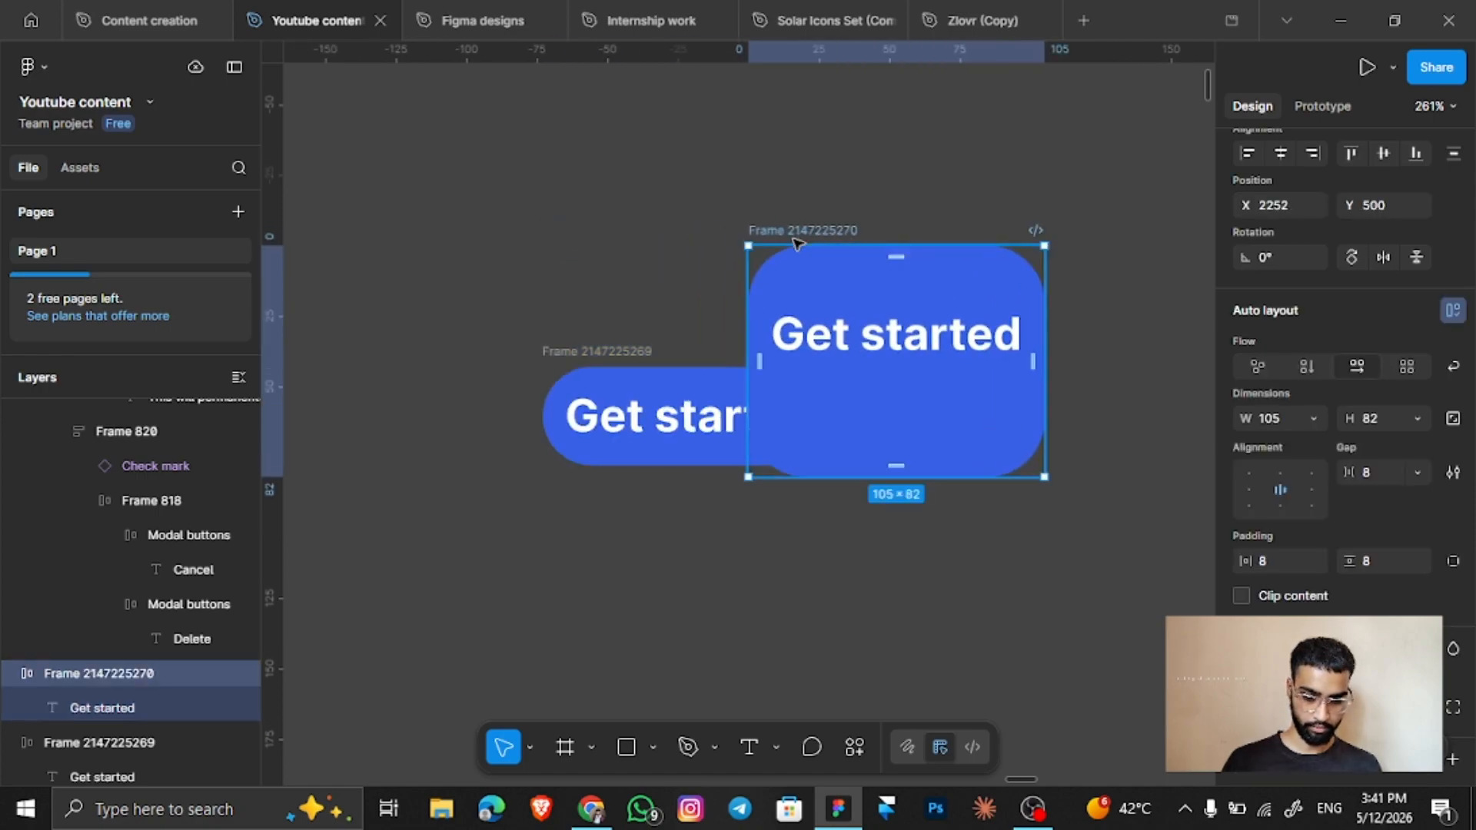
scroll(735, 339, "down", 3)
scroll(723, 358, "right", 5)
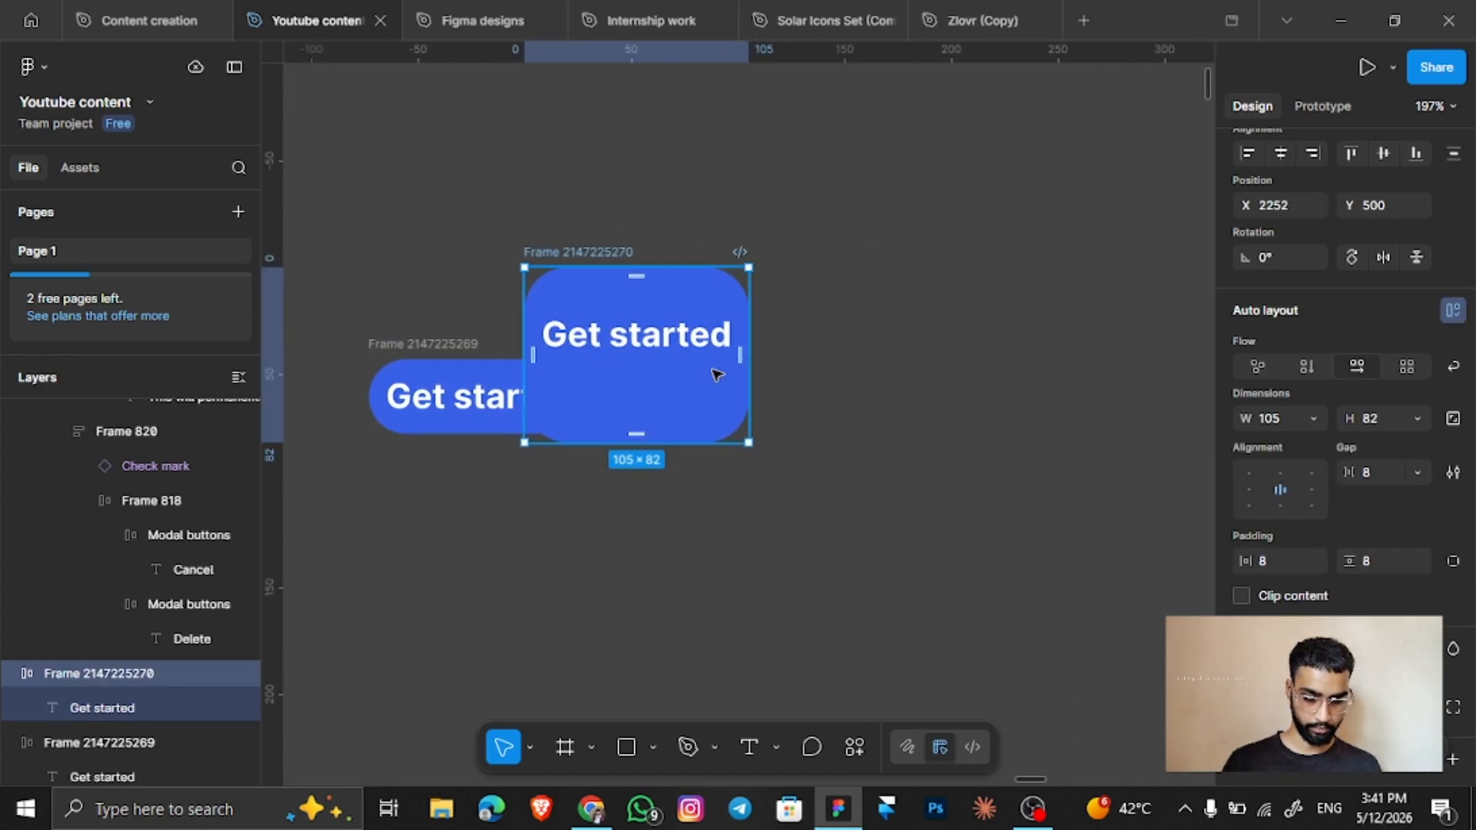
left_click_drag(715, 372, 998, 415)
key("ctrl+z")
key("ctrl+z")
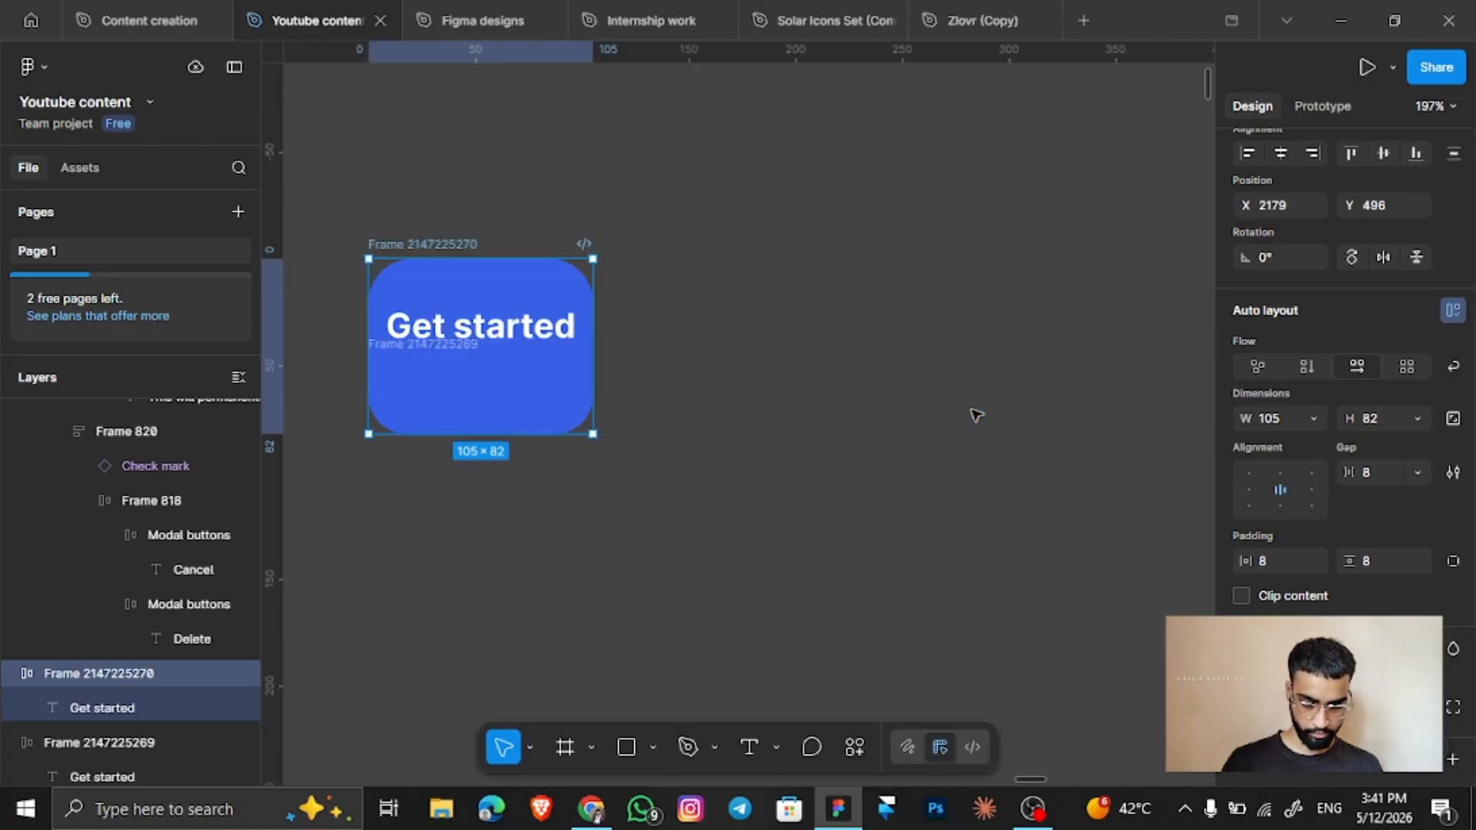
Undo the button frame's height stretch and the line breaks added to its label.
key("Return")
key("ctrl+z")
key("ctrl+z")
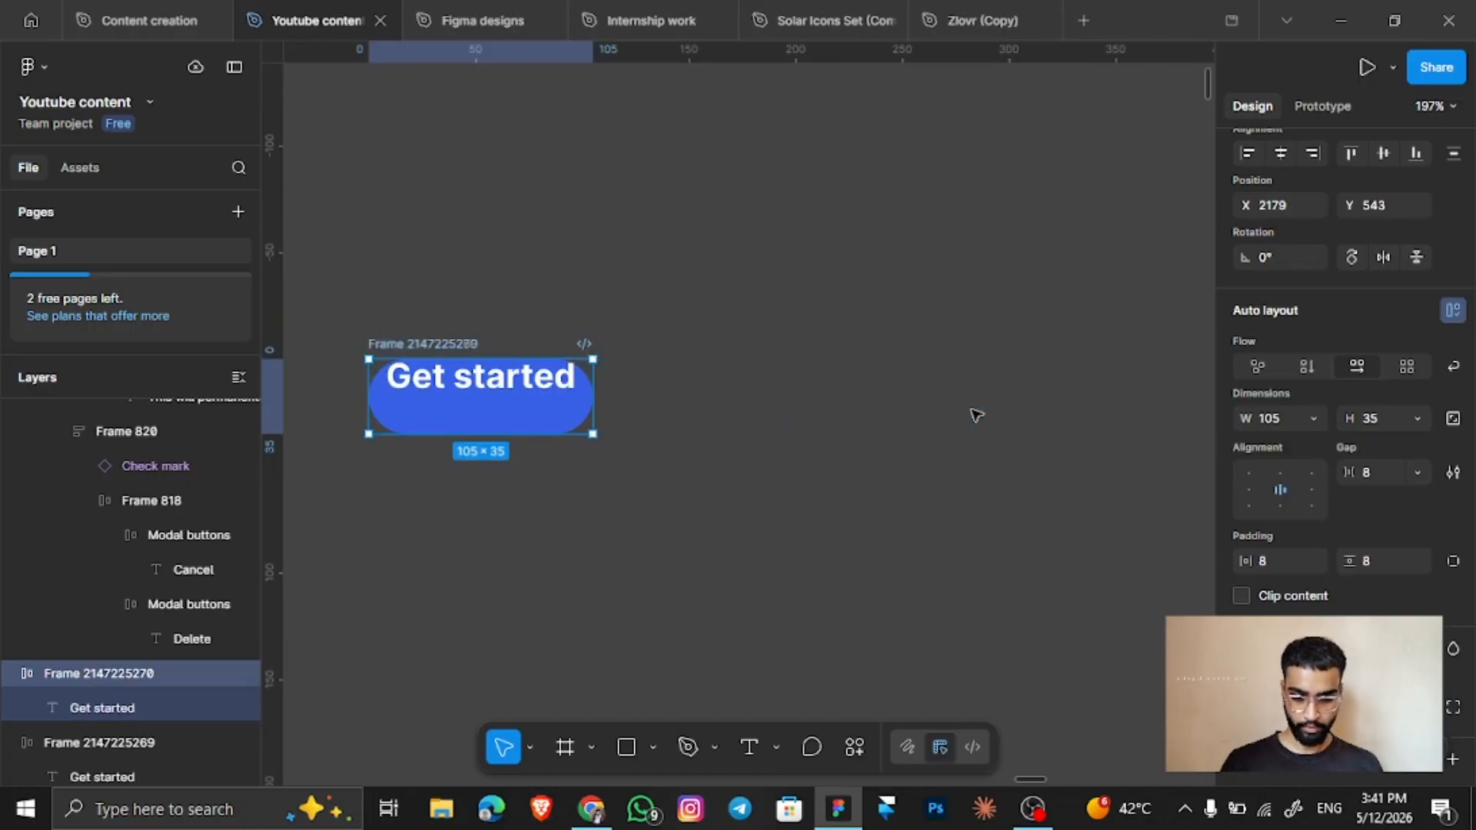
left_click(443, 382)
key("ctrl+z")
key("ctrl+z")
key("ctrl+z")
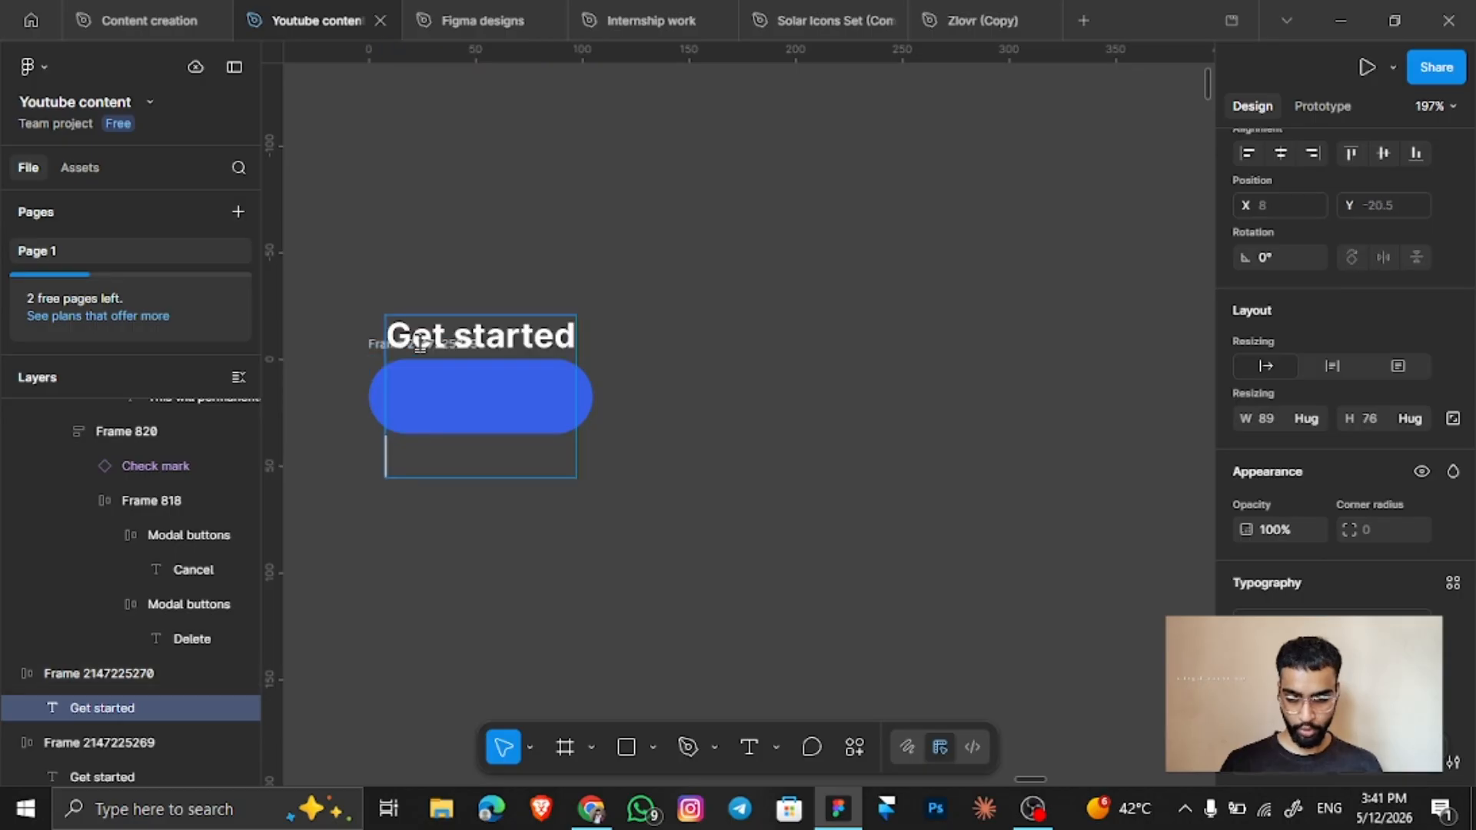
key("ctrl+z")
key("Escape")
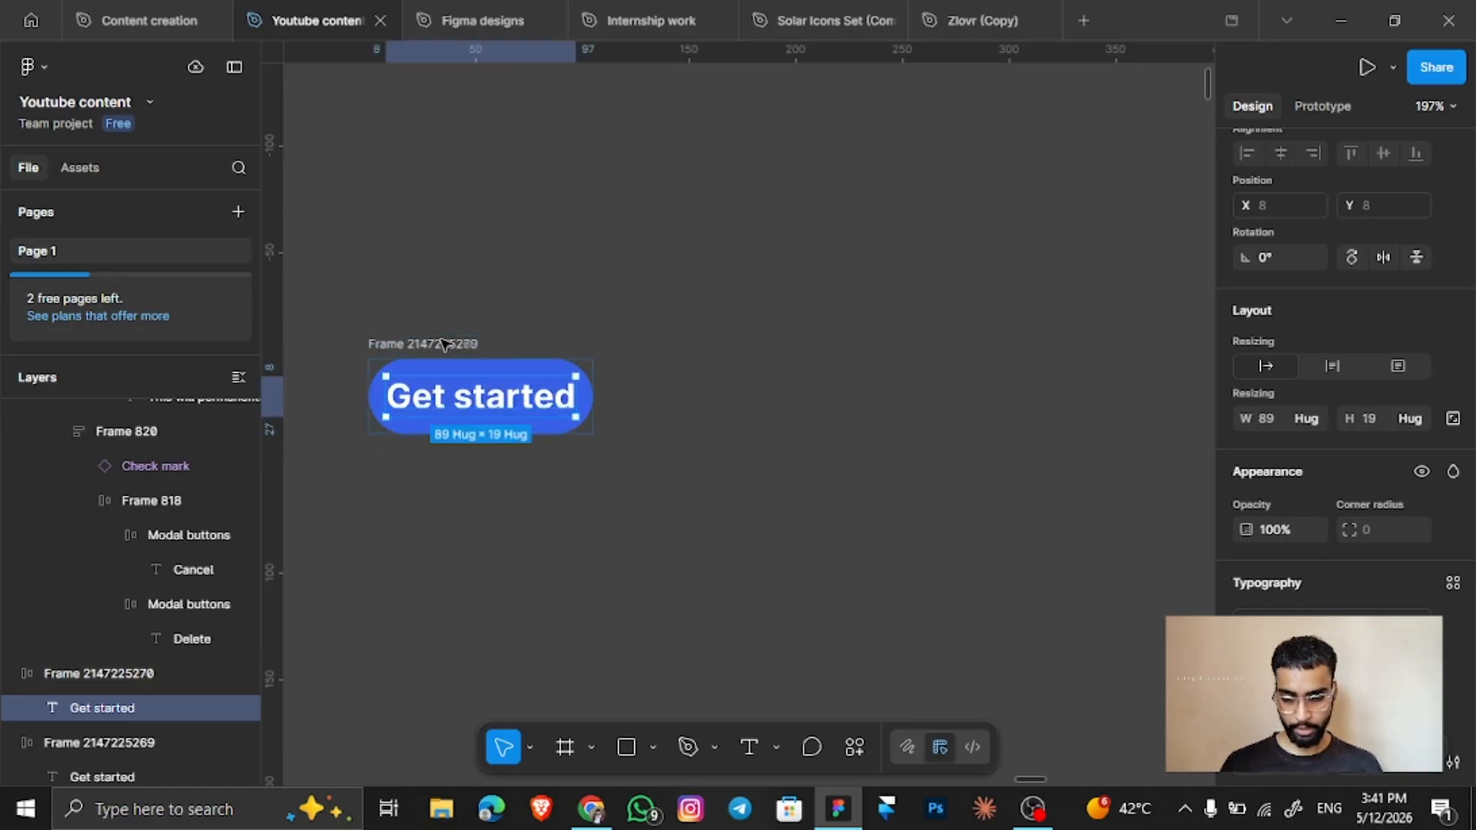
Move the duplicated button clear of the button beneath it, to about X 2334, Y 541.
left_click_drag(444, 343, 835, 328)
scroll(758, 352, "up", 6)
scroll(835, 327, "right", 2)
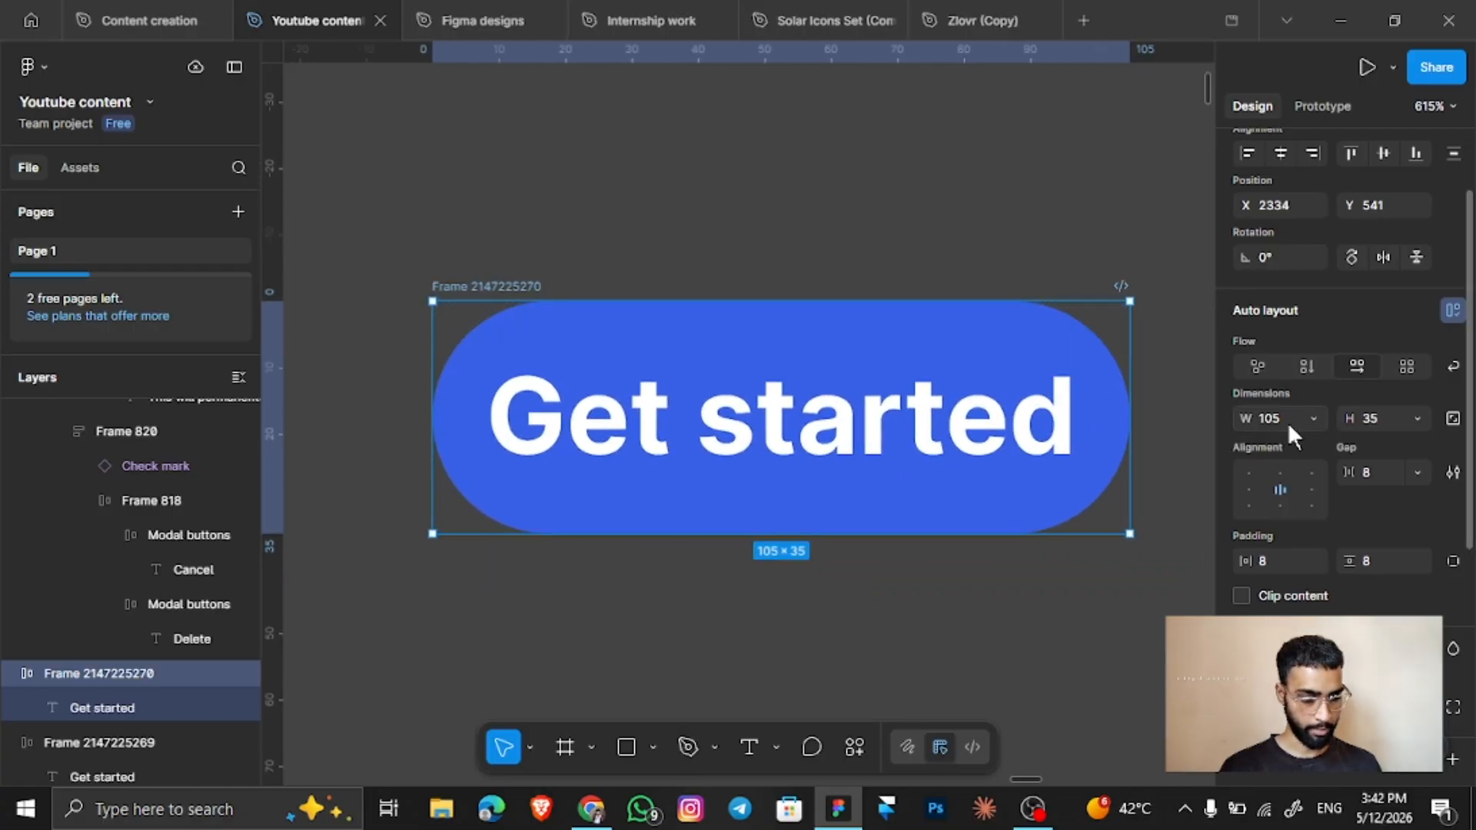
Set the duplicated button frame's width and height resizing to Hug contents.
left_click(1316, 415)
left_click(1293, 442)
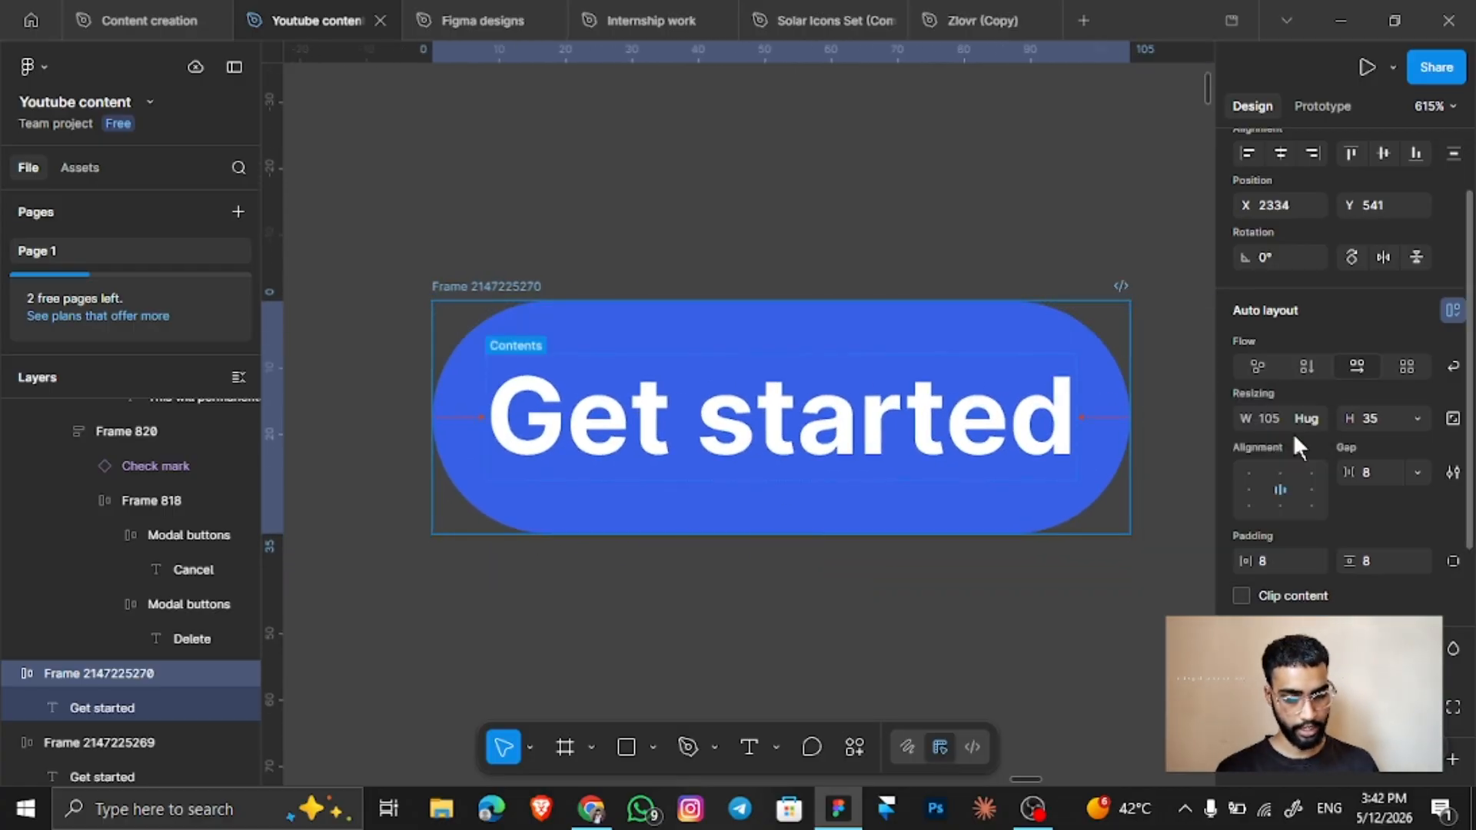
left_click(1416, 418)
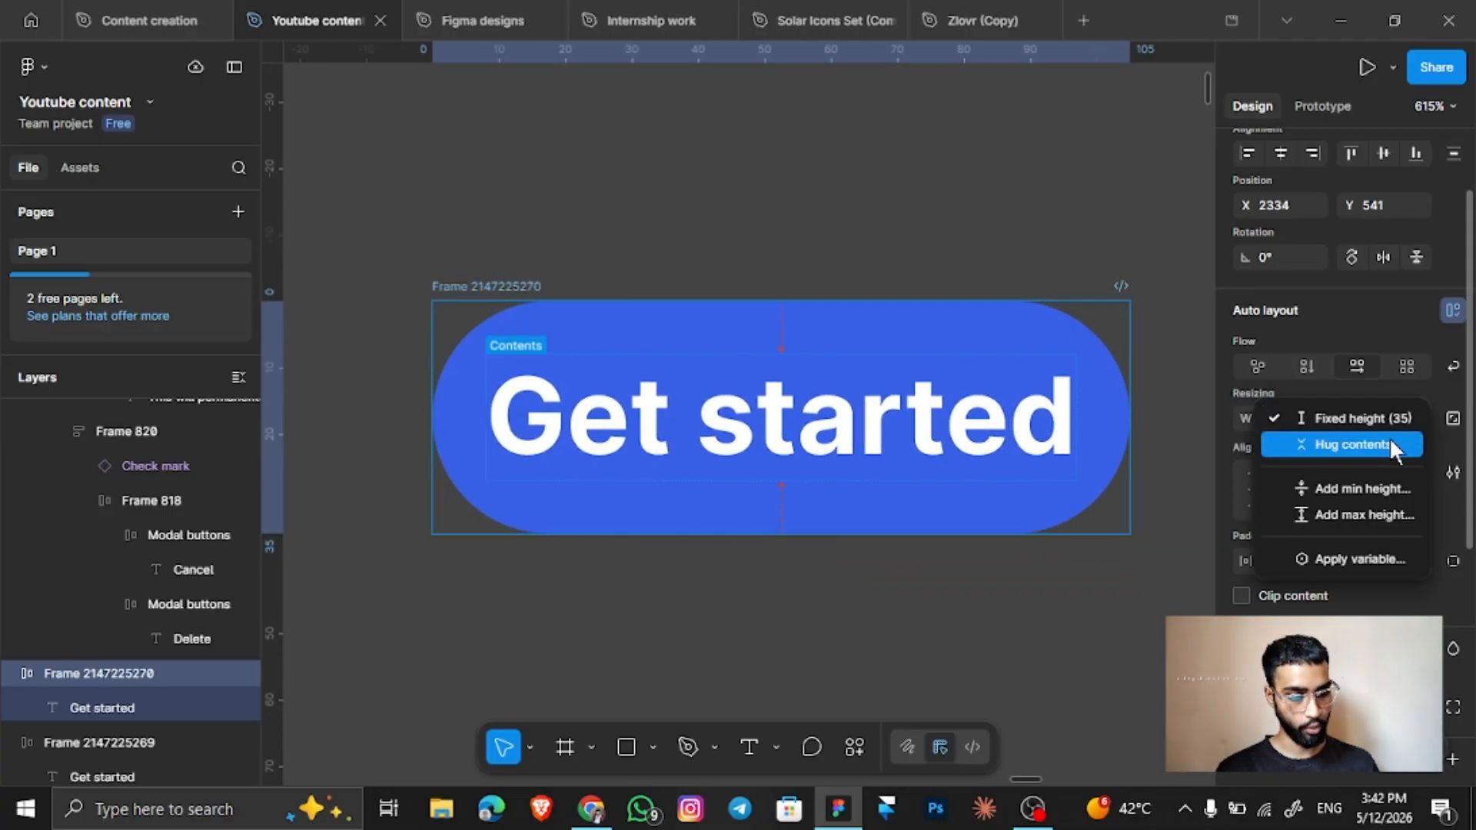
left_click(1390, 438)
Try setting the duplicated button's auto layout gap to 23, and undo the change.
scroll(883, 302, "down", 2)
scroll(883, 303, "right", 3)
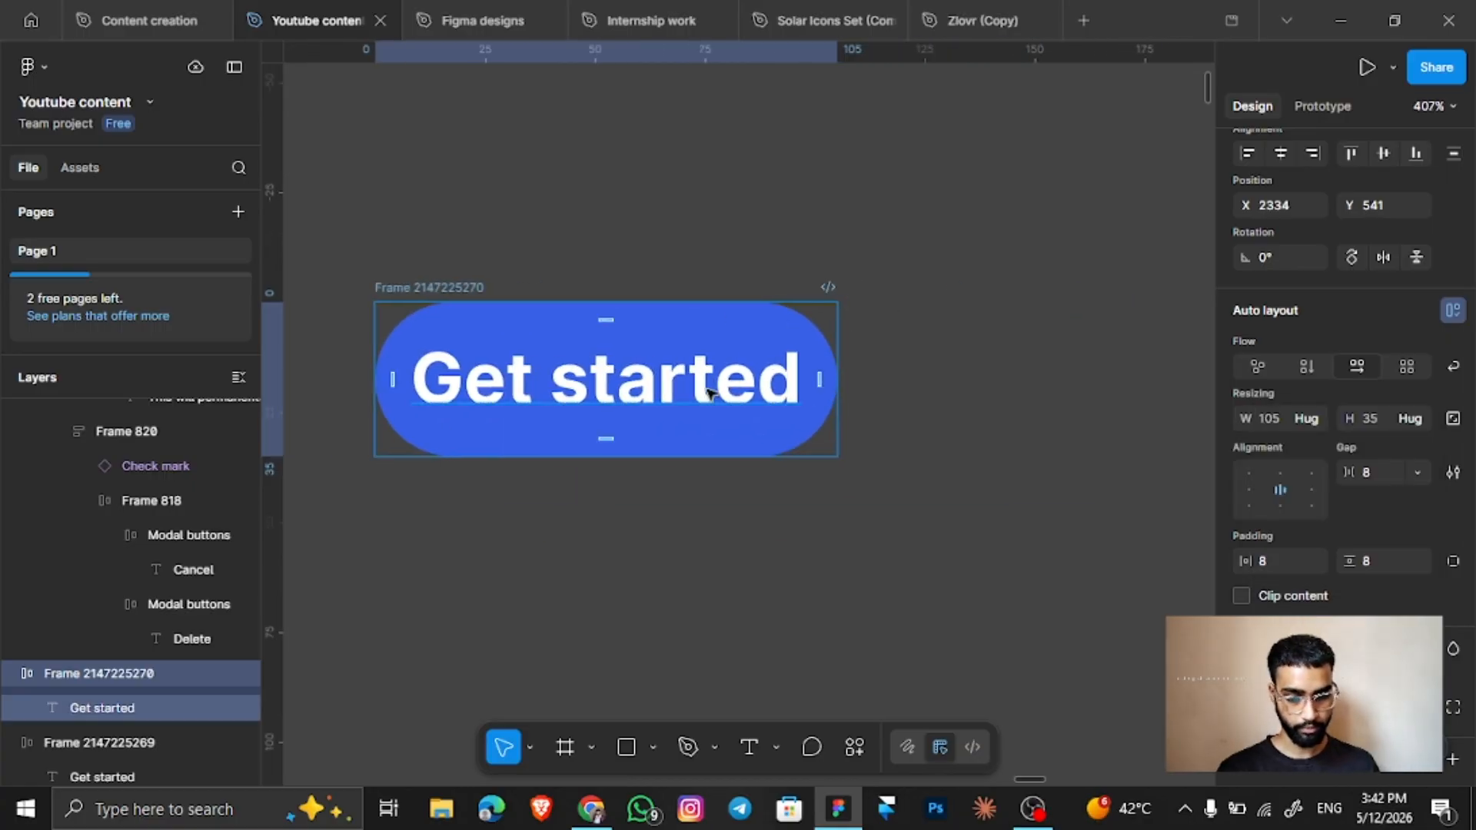
left_click(1370, 472)
type("23")
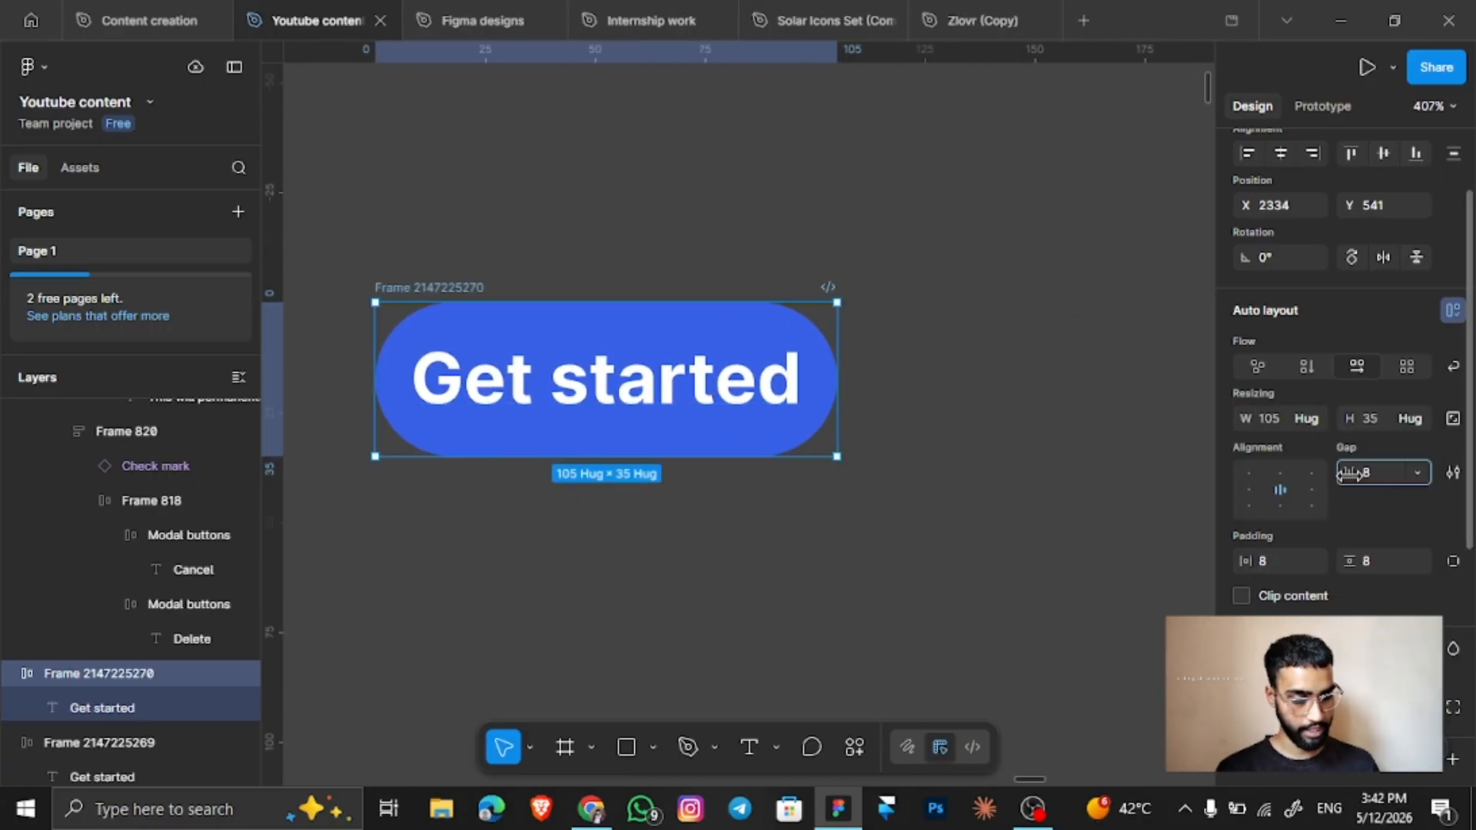
key("Return")
key("ctrl+z")
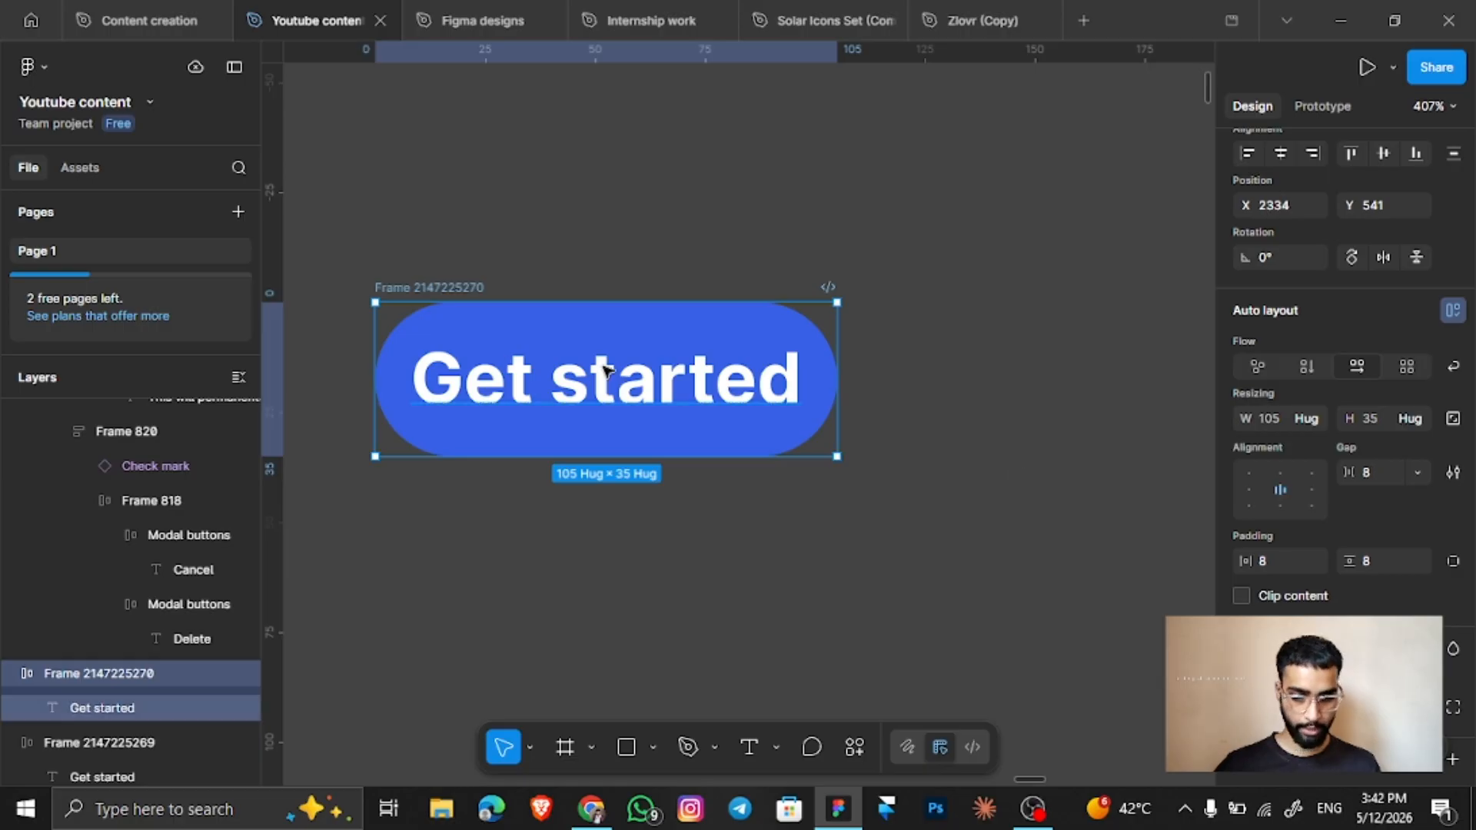
Increase the duplicated button frame's horizontal padding to 36.
left_click(655, 384)
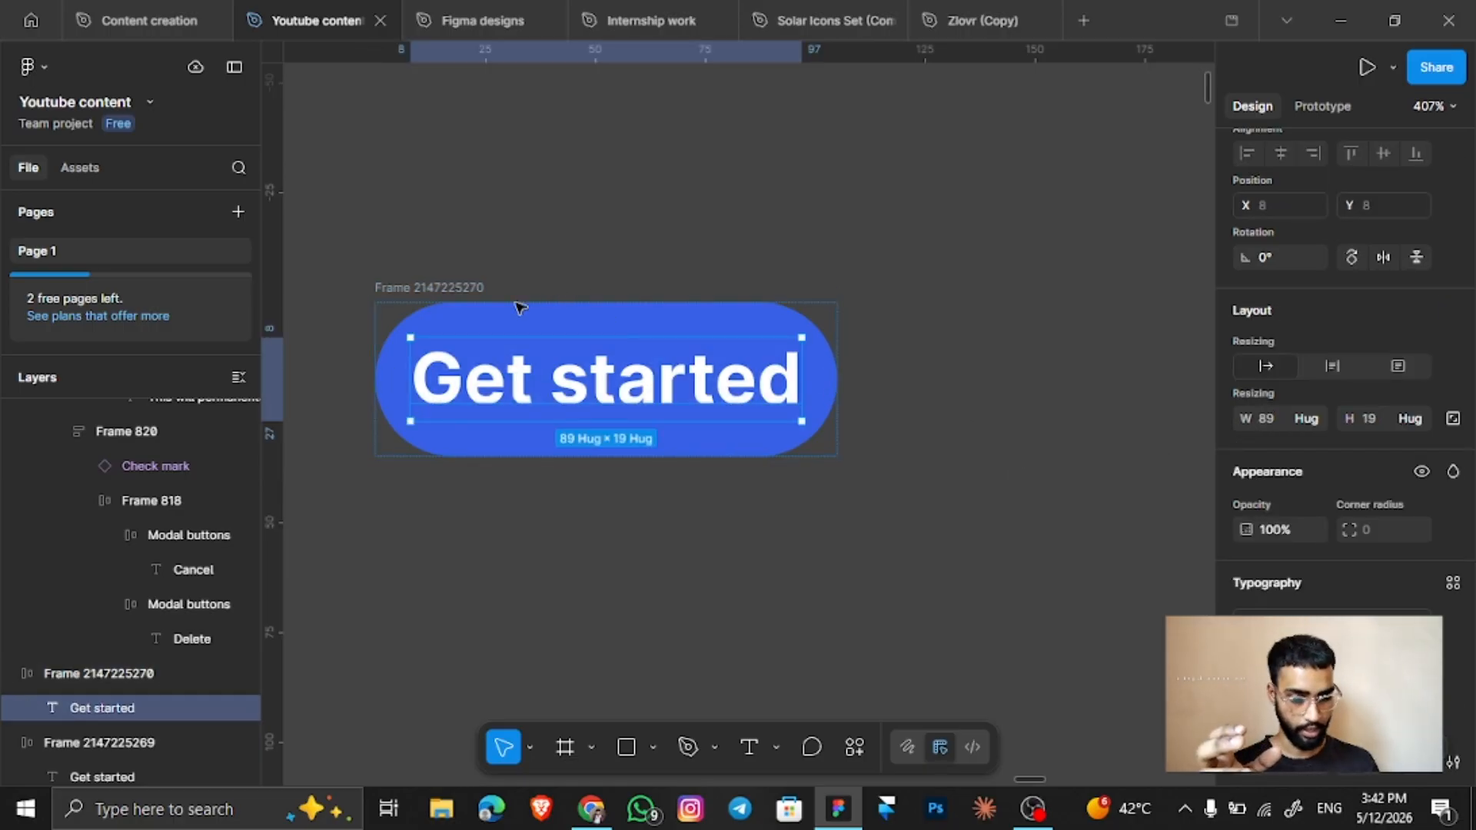
left_click(820, 394)
scroll(820, 394, "left", 2)
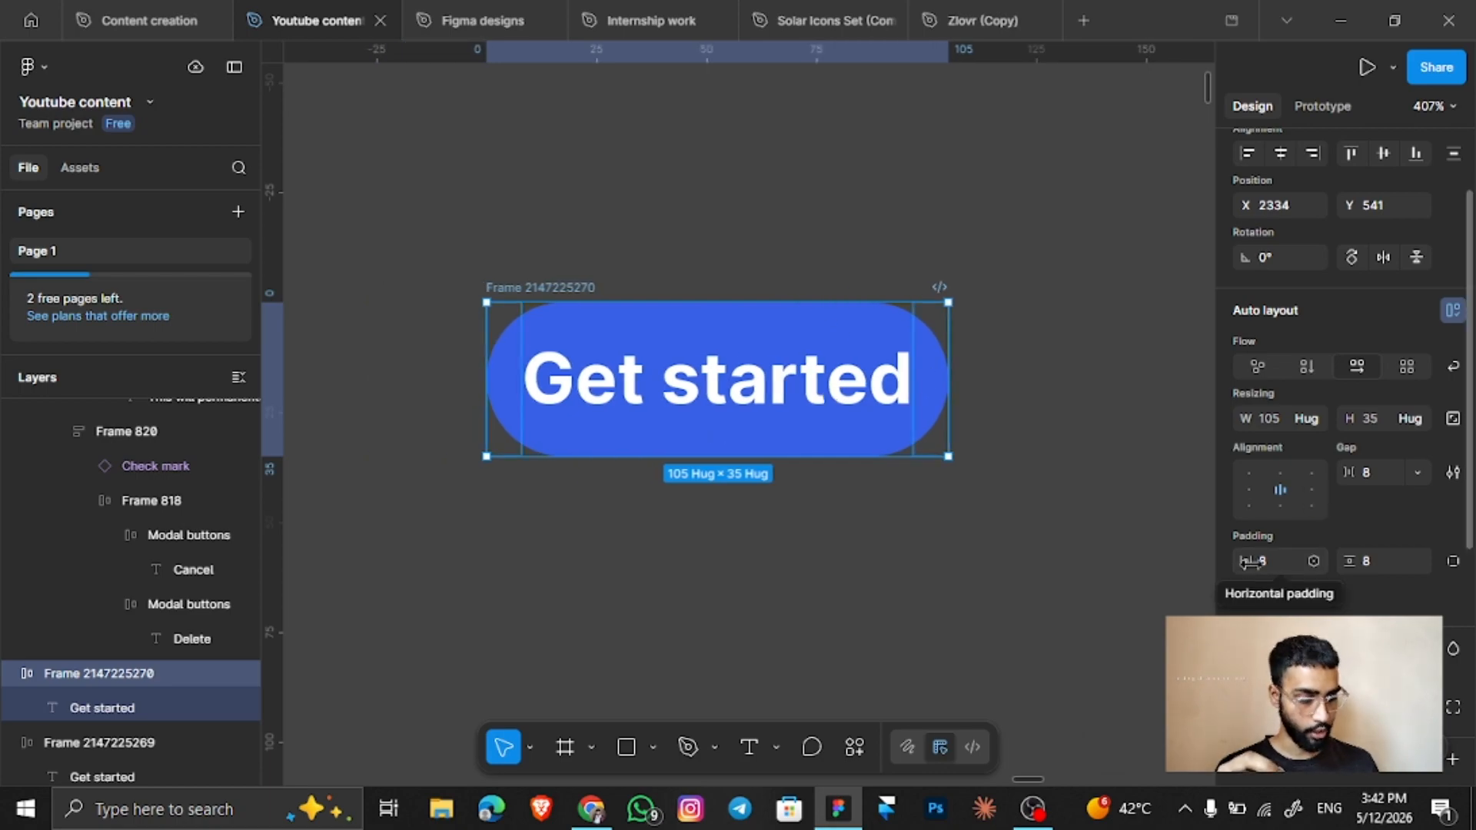
left_click_drag(1249, 561, 1249, 564)
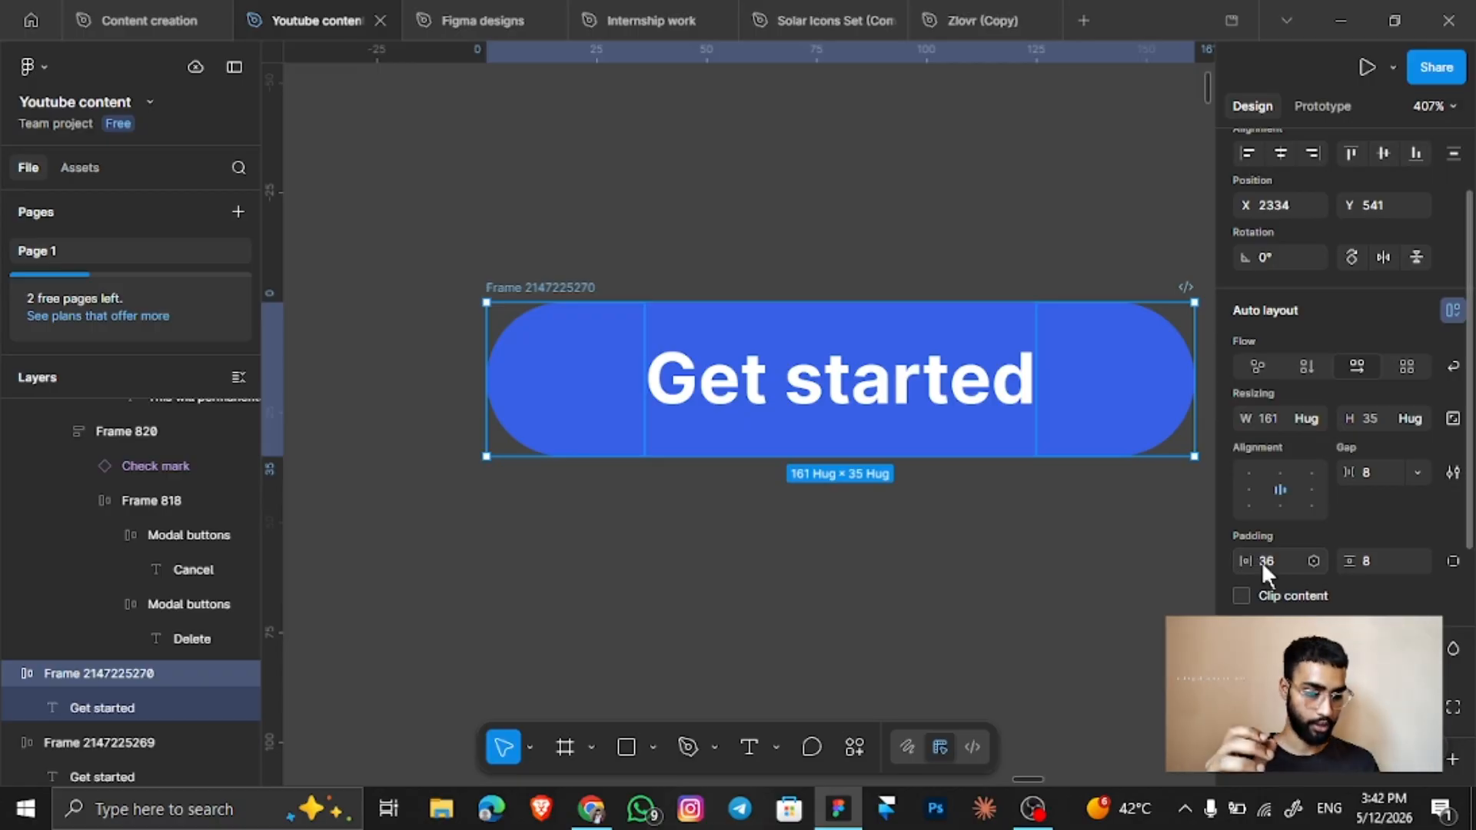
Try raising the button's horizontal padding to 43 and vertical padding to 36, and undo both changes.
left_click_drag(1255, 559, 1248, 559)
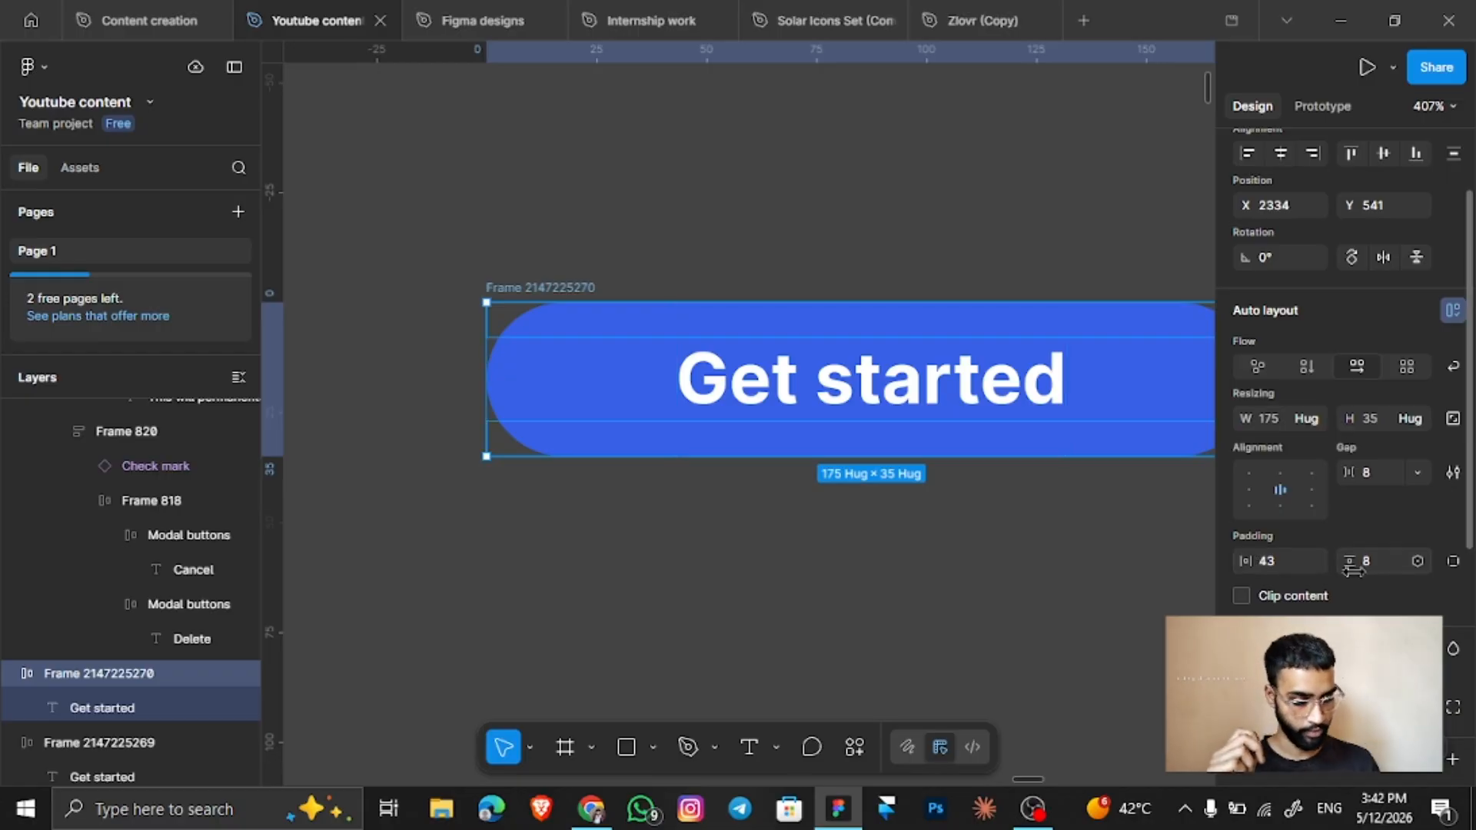
scroll(932, 497, "down", 3)
scroll(811, 494, "up", 2)
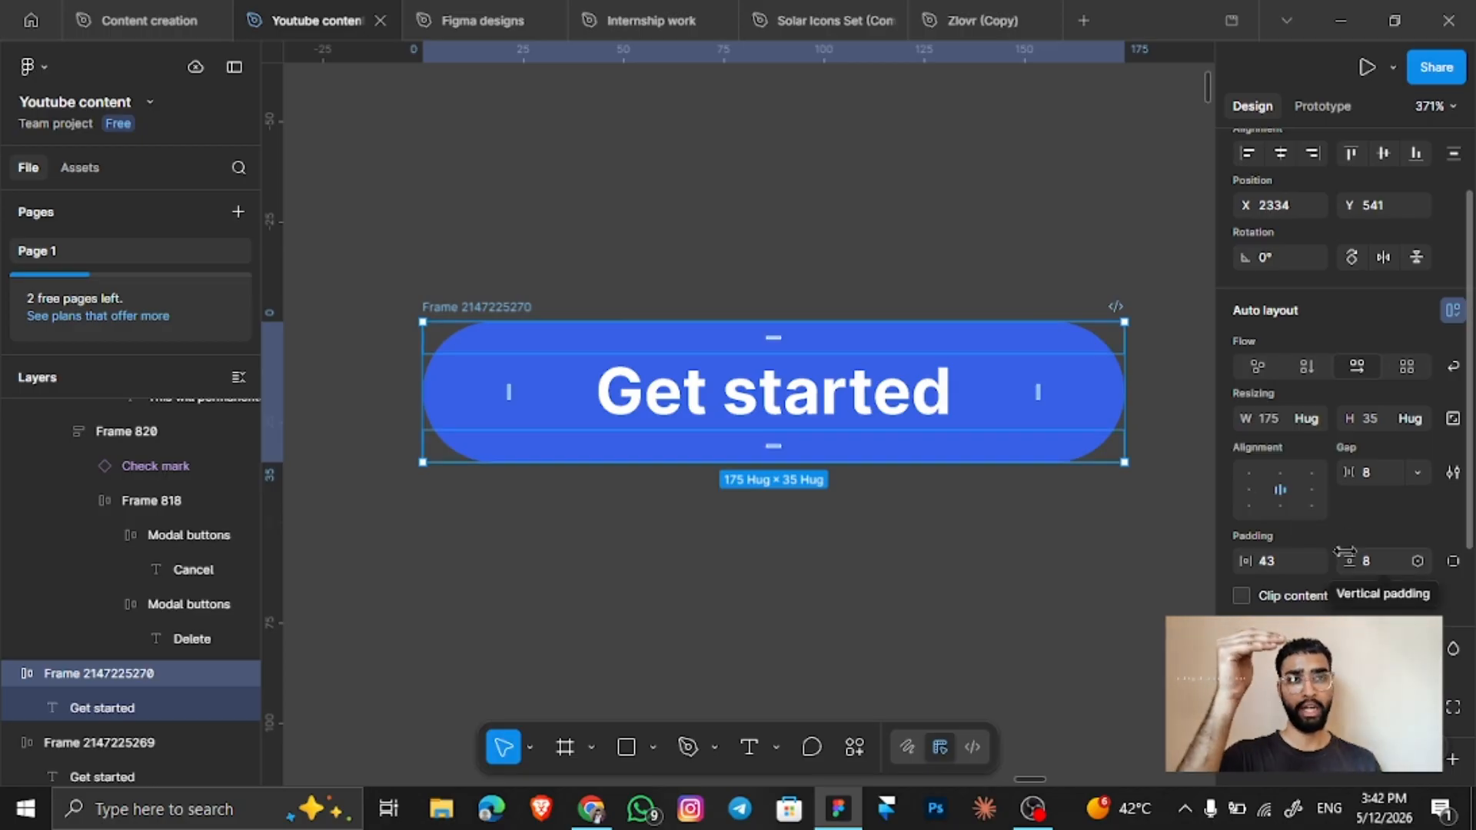
left_click_drag(1344, 553, 1387, 560)
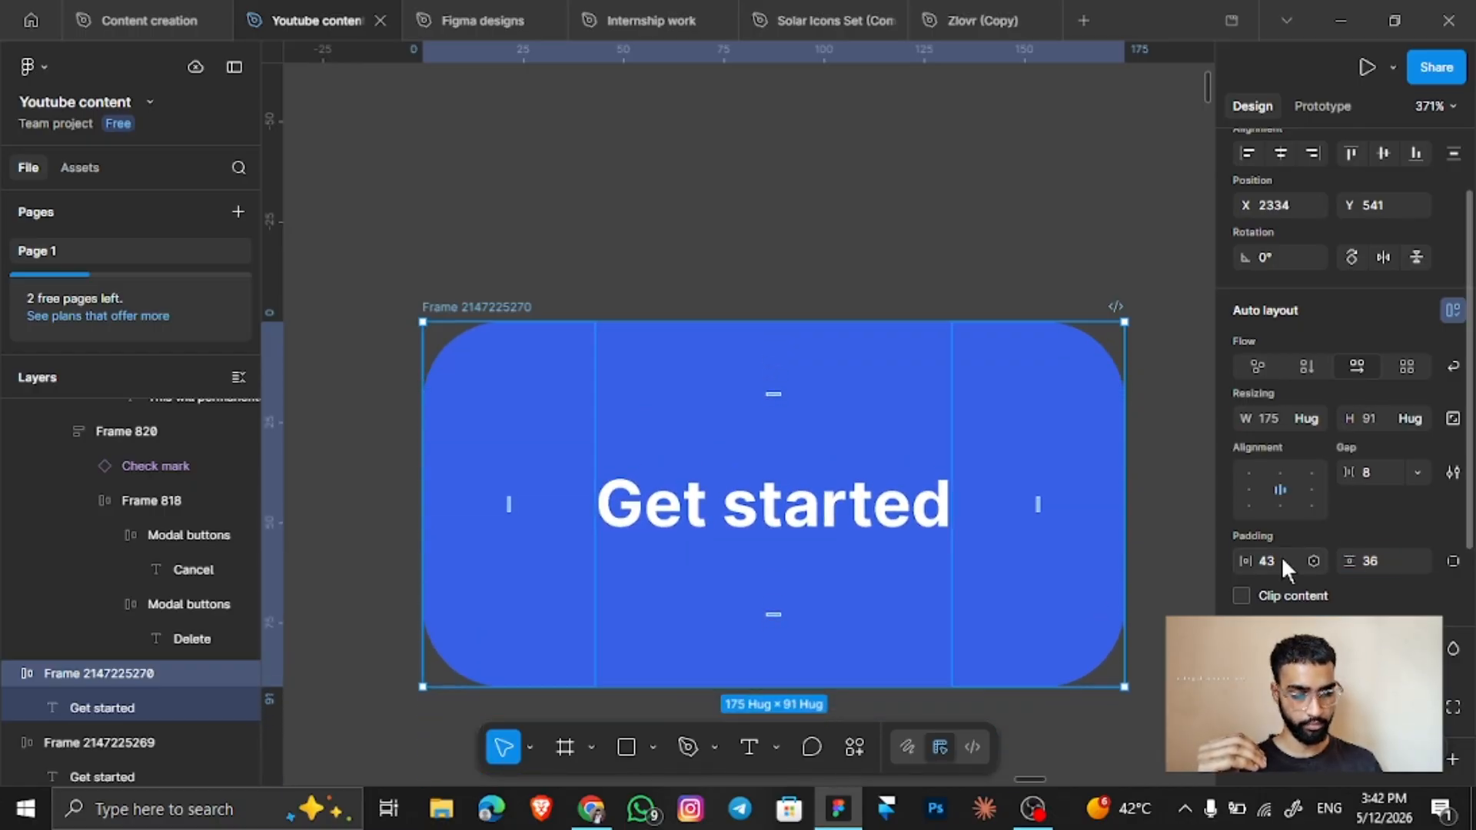
key("ctrl+z")
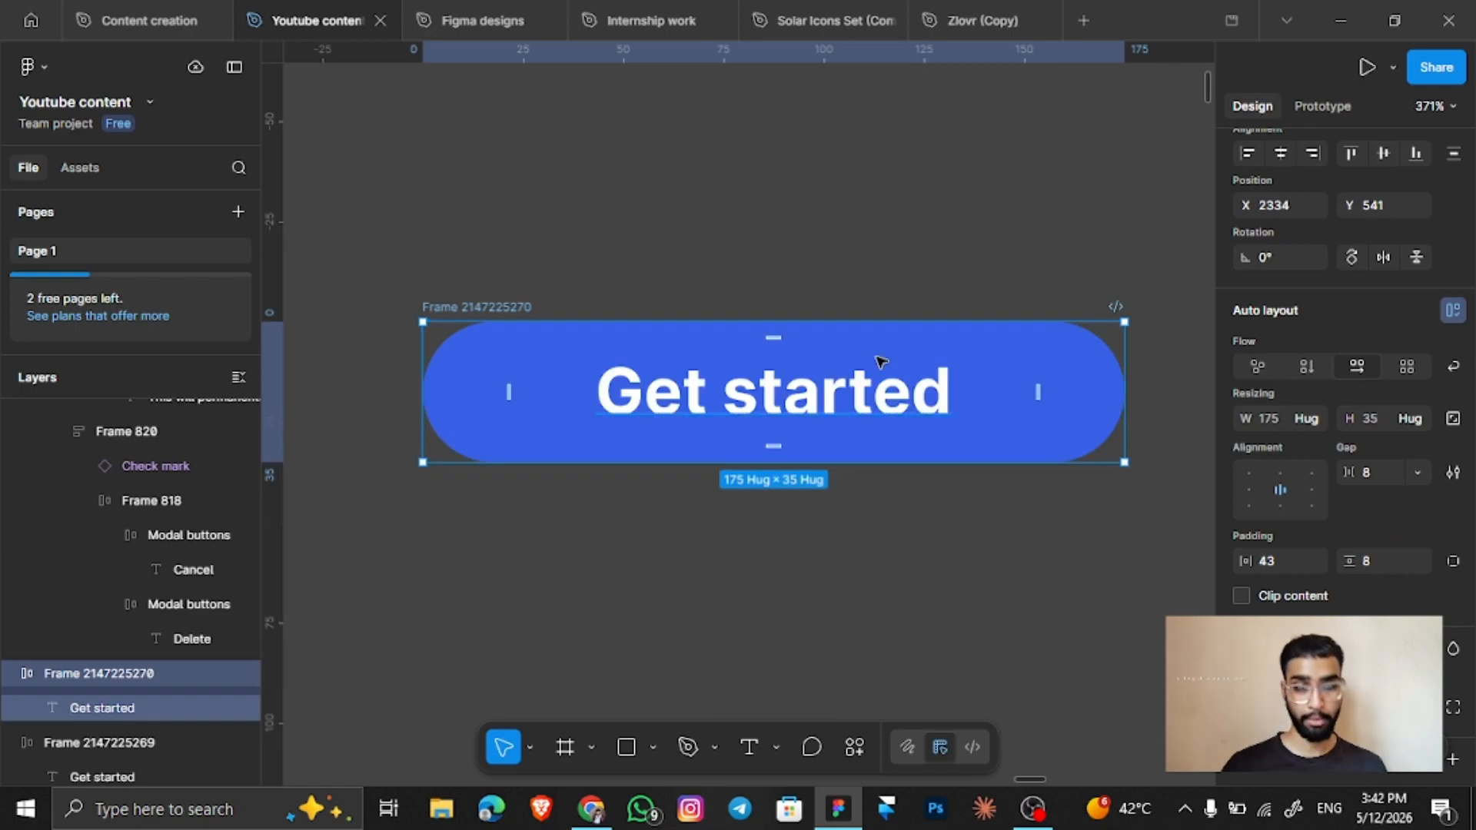
key("ctrl+z")
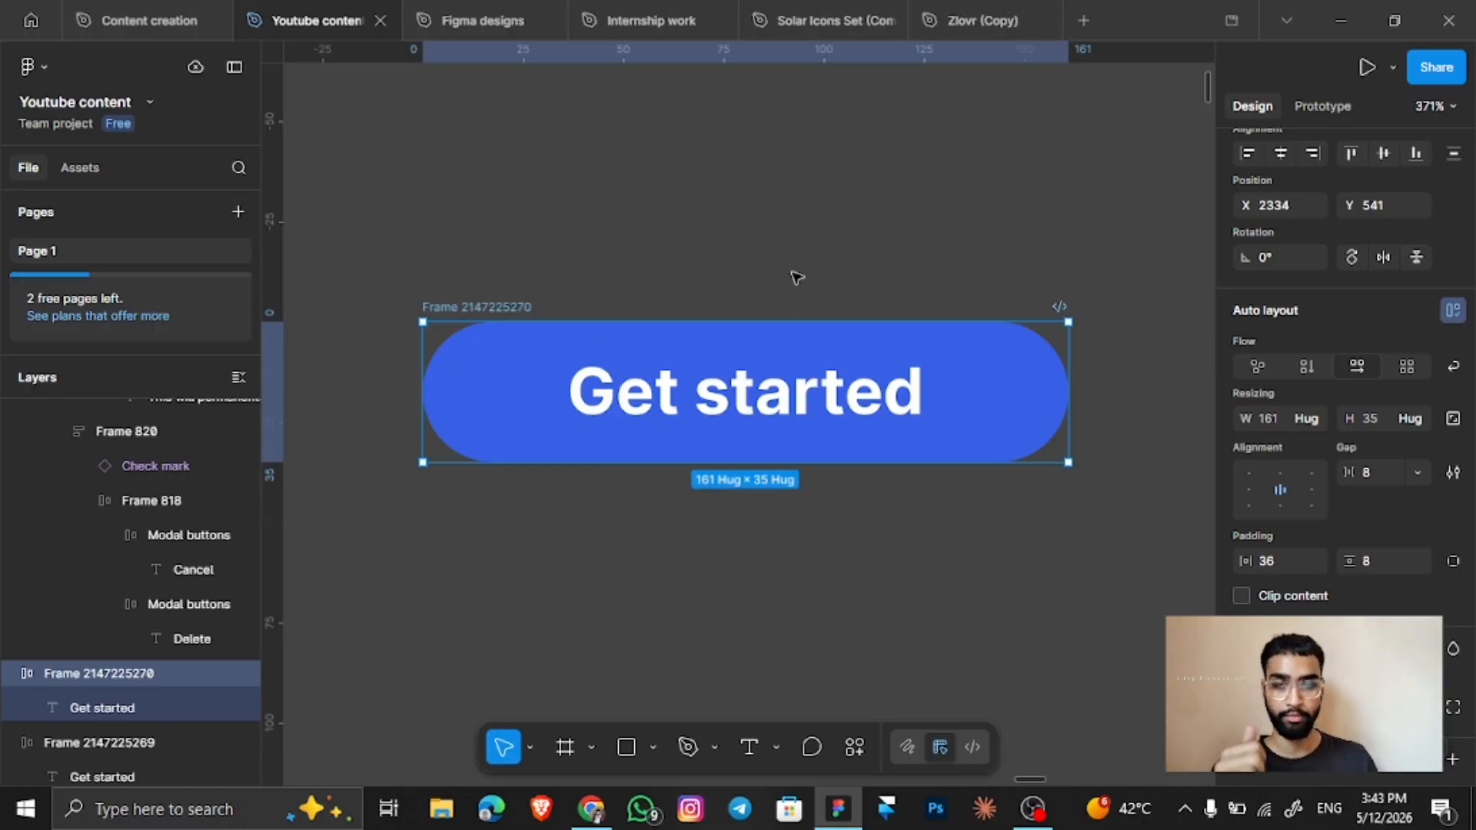
Duplicate the Unsaved changes modal to about X 2311, Y 731, and remove auto layout from the copy's outer frame.
scroll(797, 278, "down", 5)
scroll(698, 323, "left", 3)
scroll(699, 322, "down", 3)
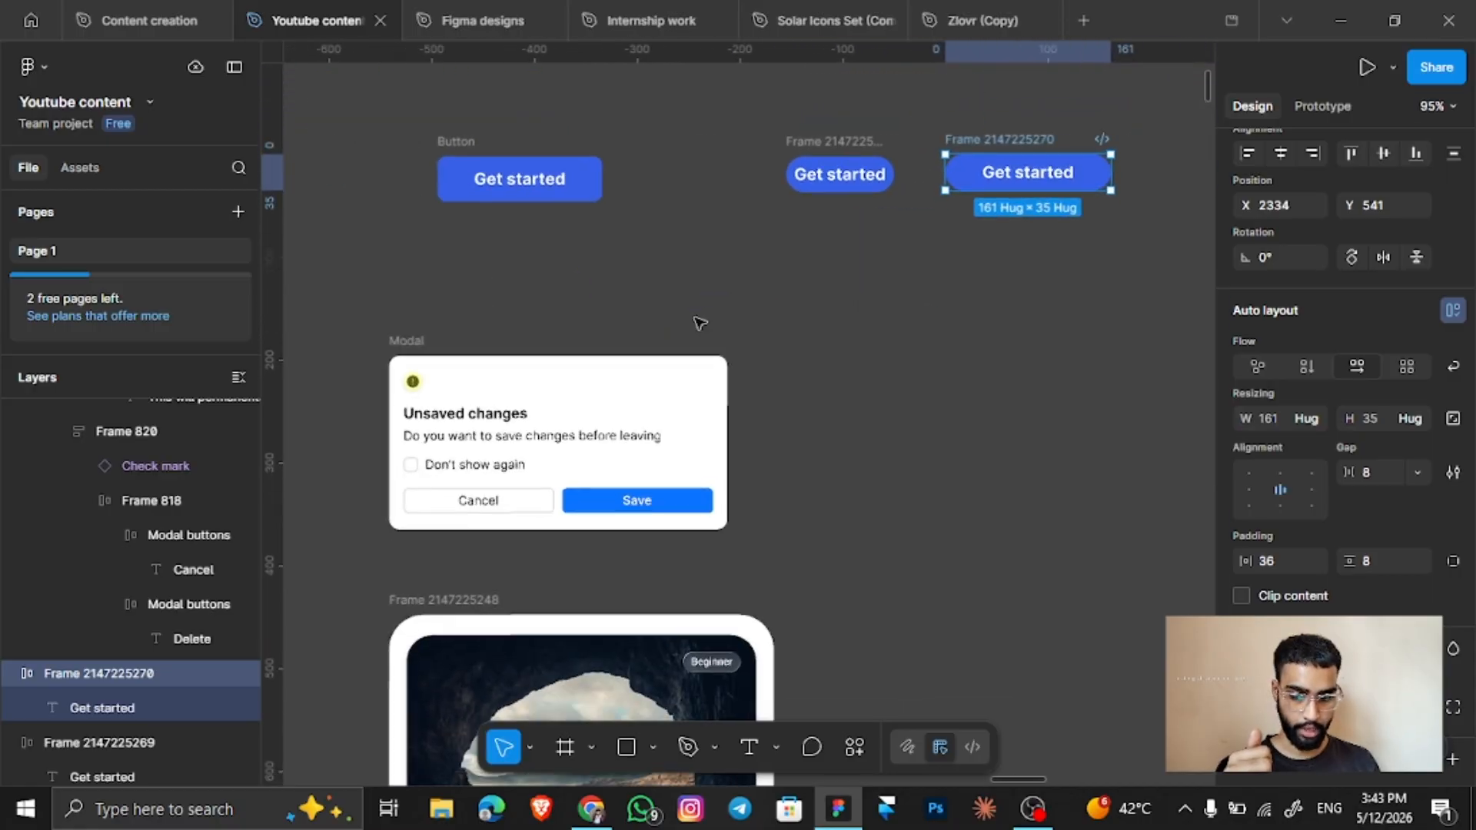
scroll(612, 361, "up", 3)
scroll(612, 361, "up", 2)
left_click(421, 261)
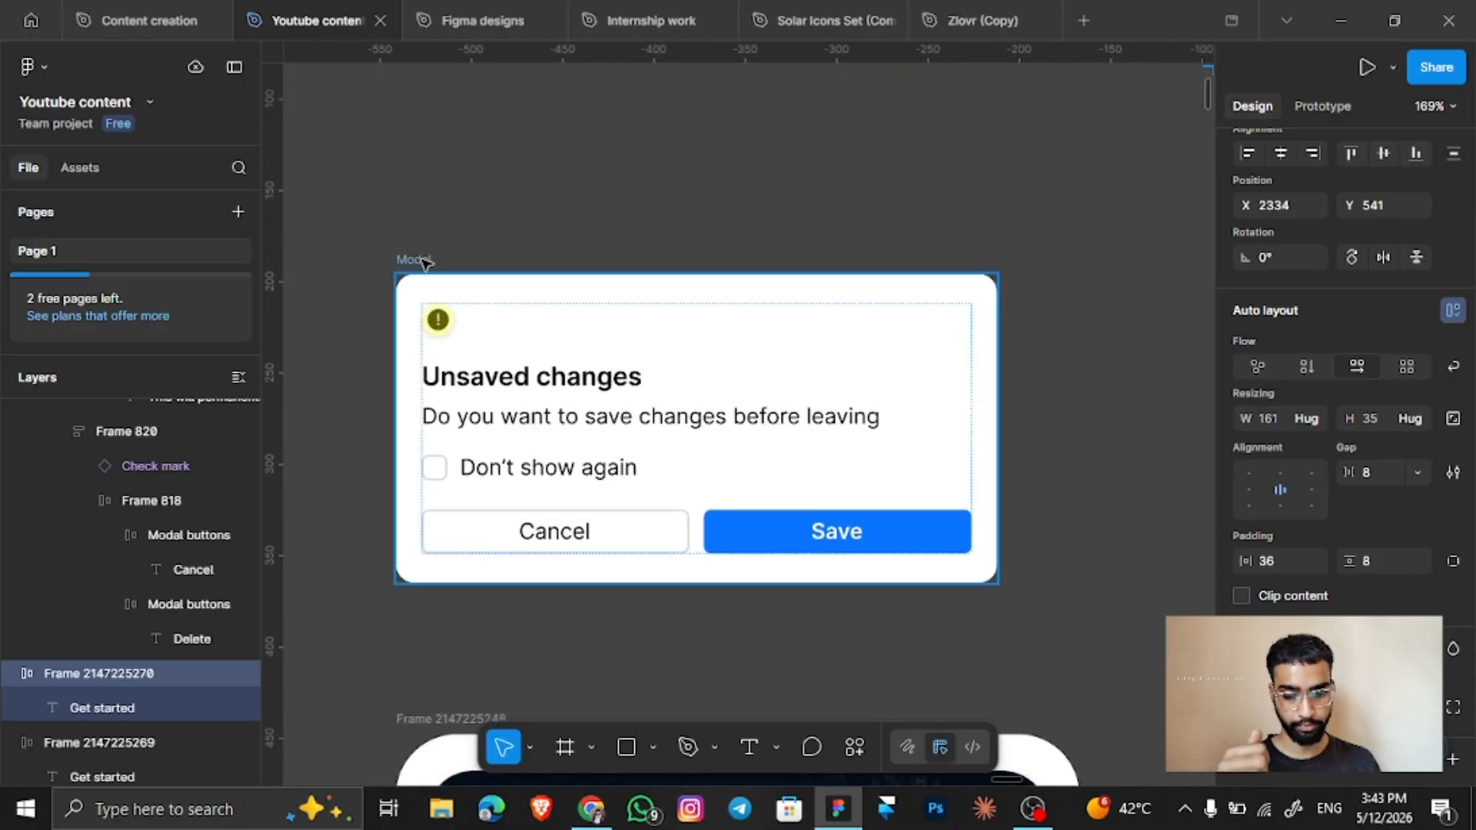
left_click_drag(995, 386, 884, 394)
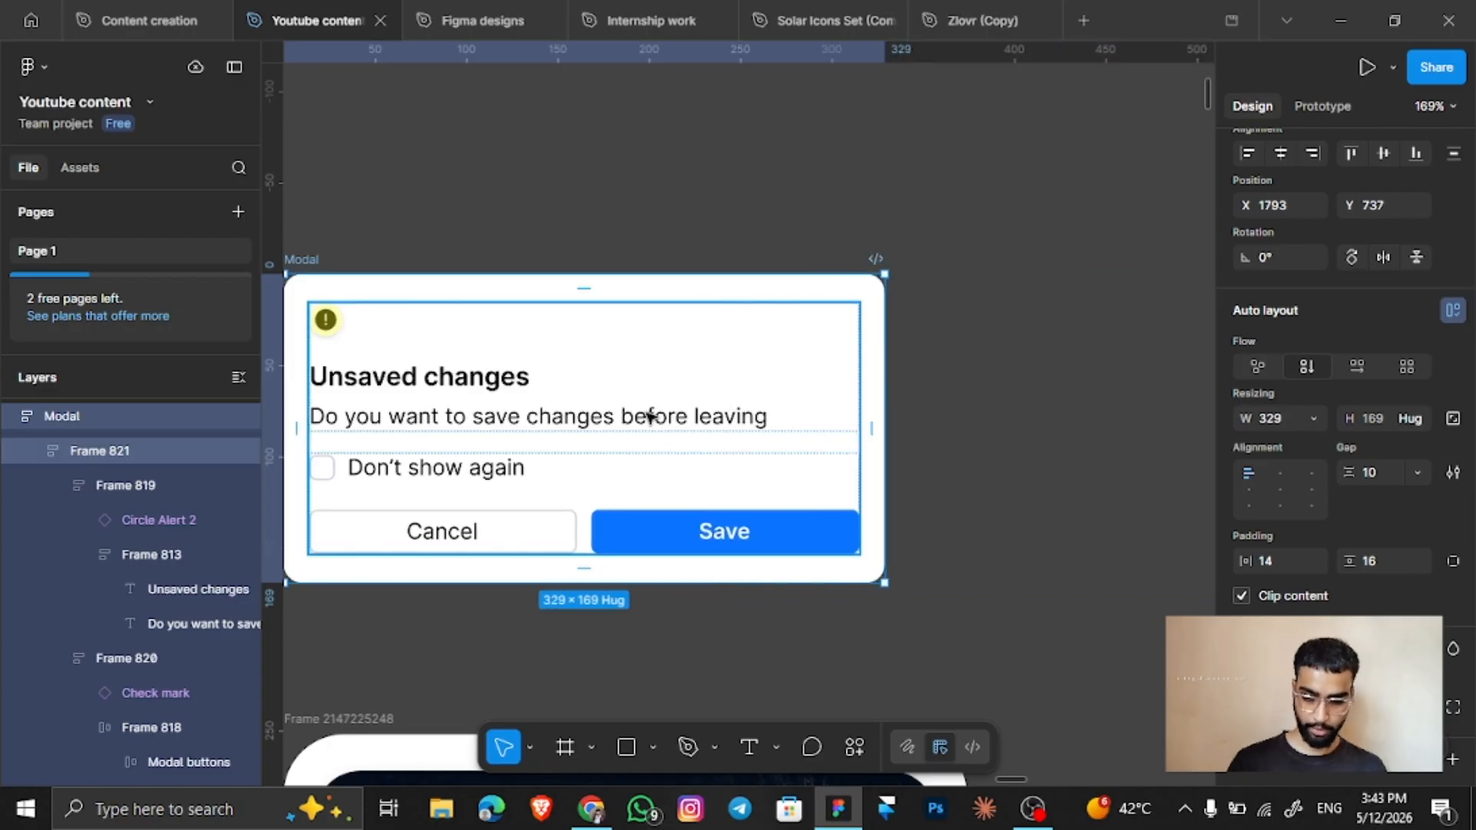
scroll(649, 416, "down", 2)
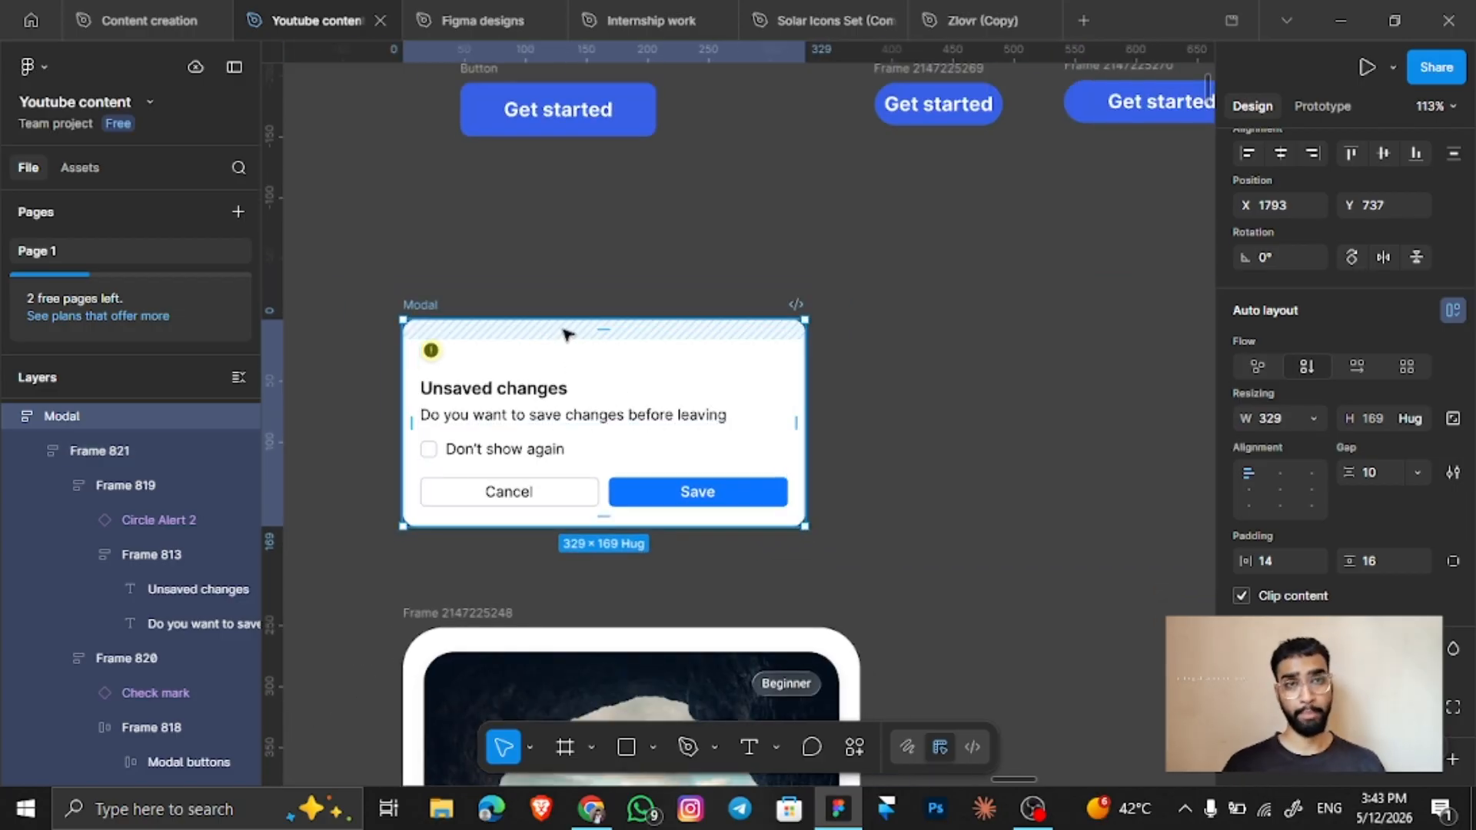
left_click_drag(565, 334, 1215, 319)
scroll(891, 338, "right", 5)
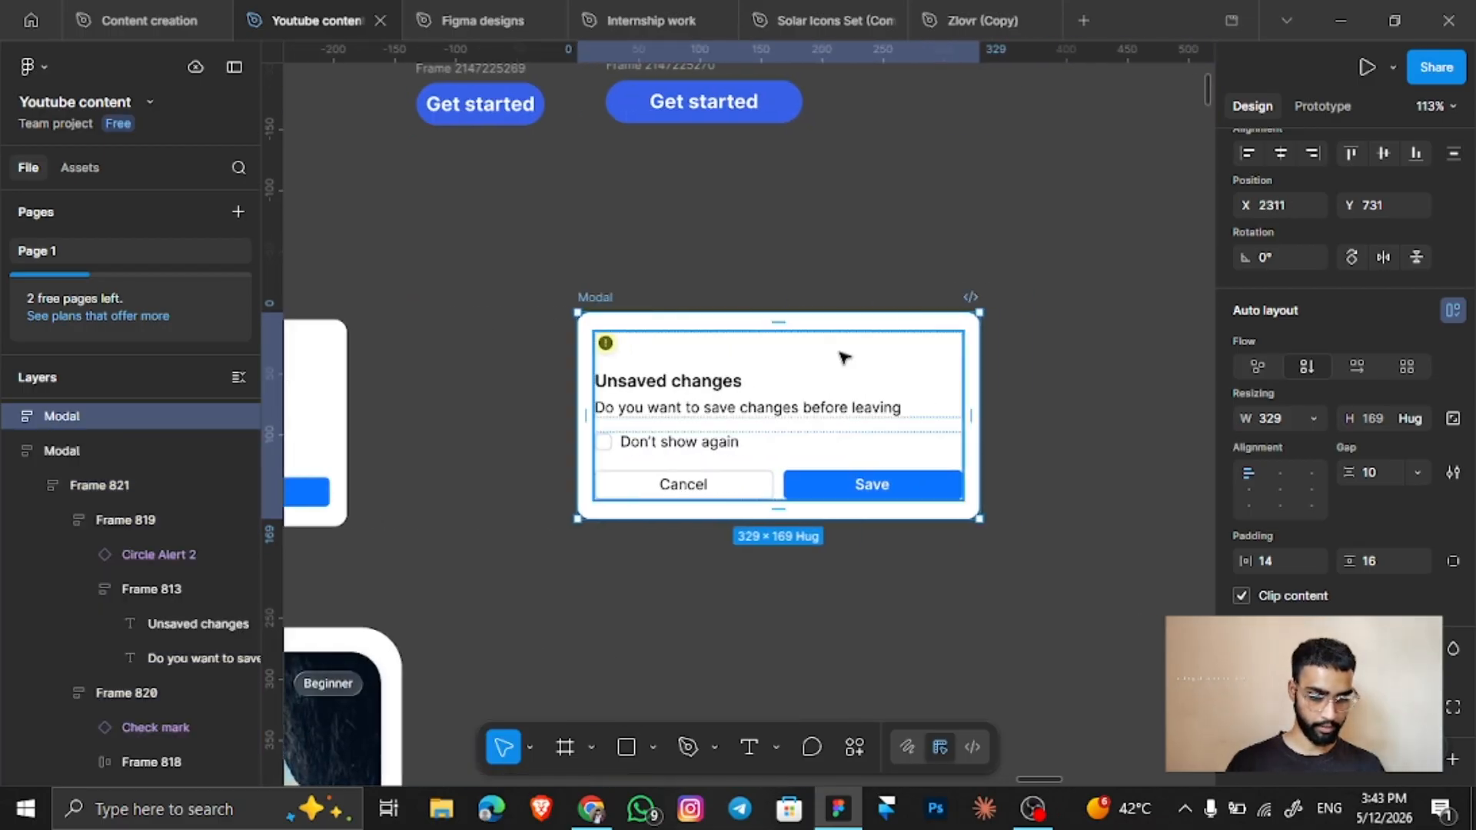
right_click(841, 352)
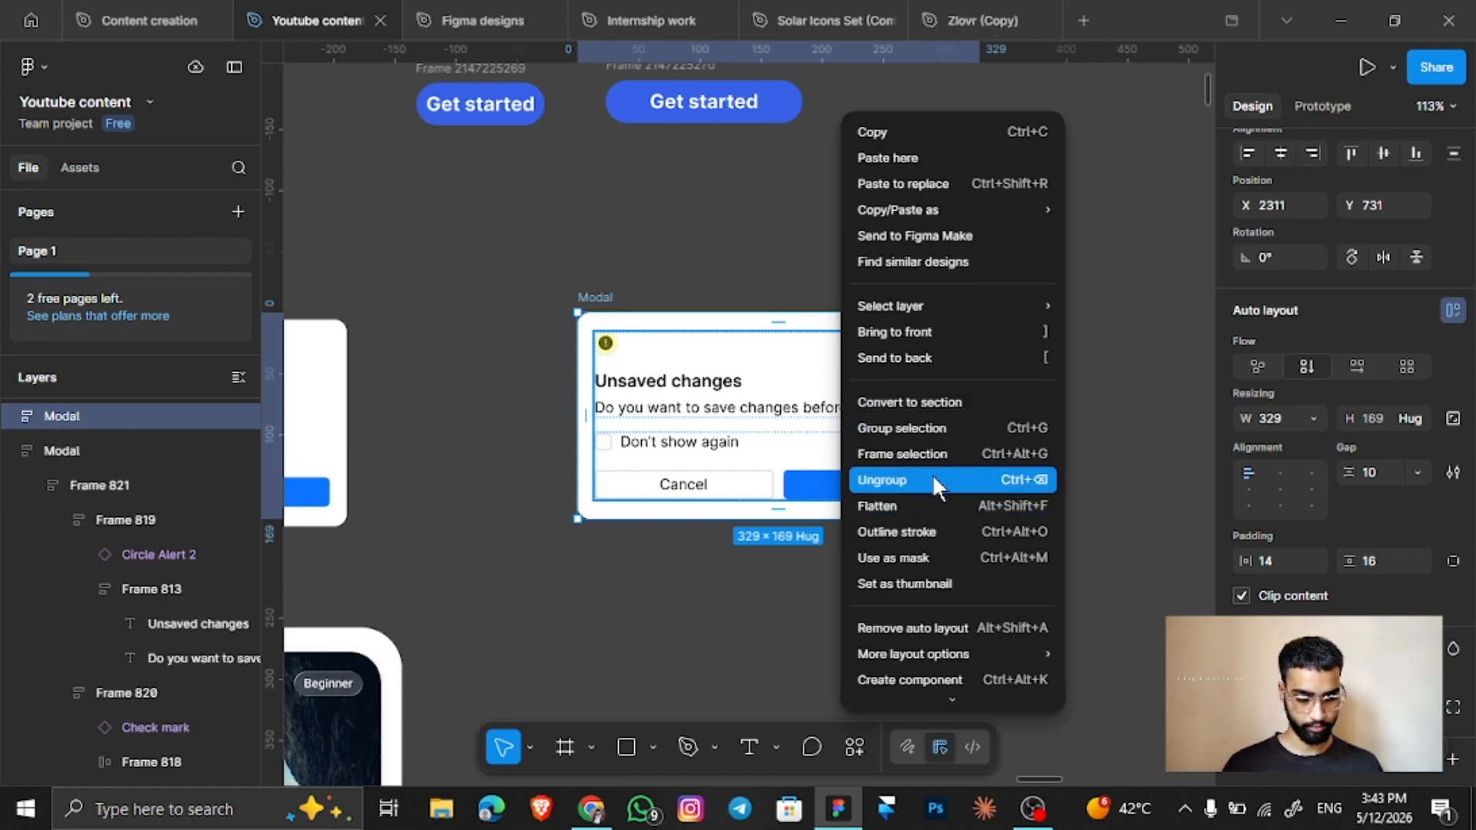
left_click(928, 628)
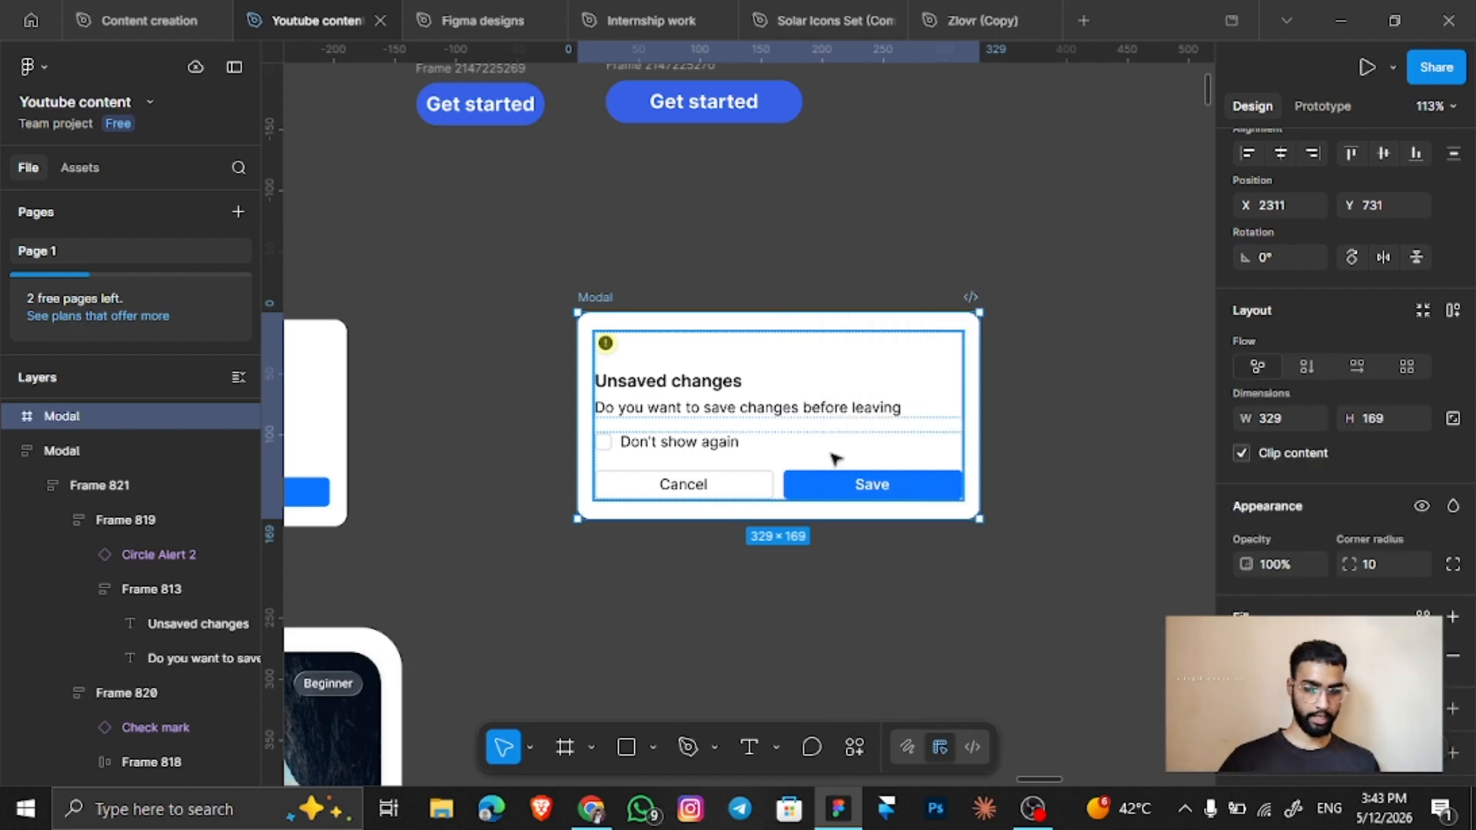
Ungroup the modal copy's nested auto layout frames 821, 820, 819 and 818, keeping the two buttons as separate frames.
scroll(913, 383, "up", 3)
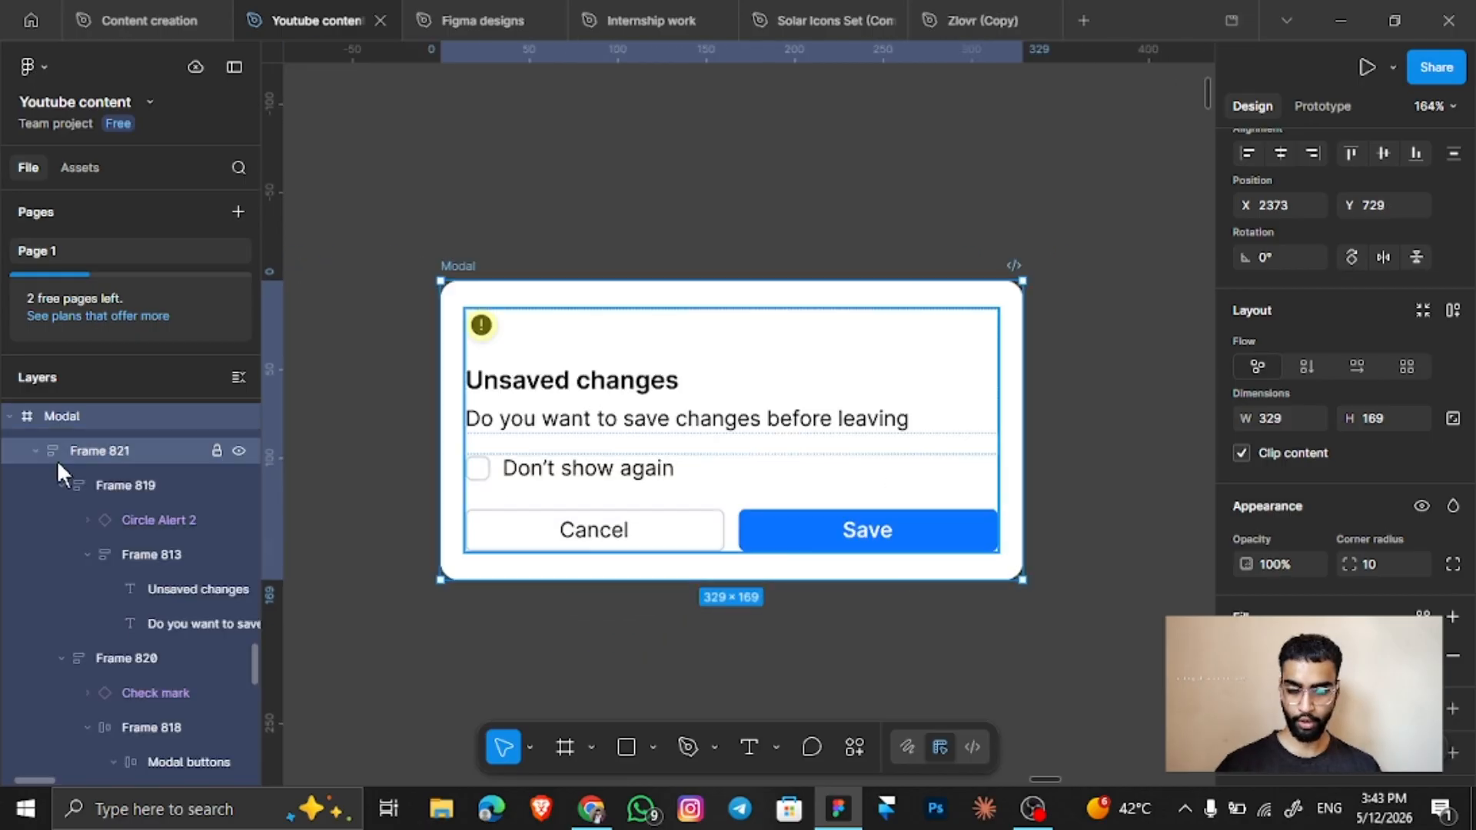
left_click(59, 462)
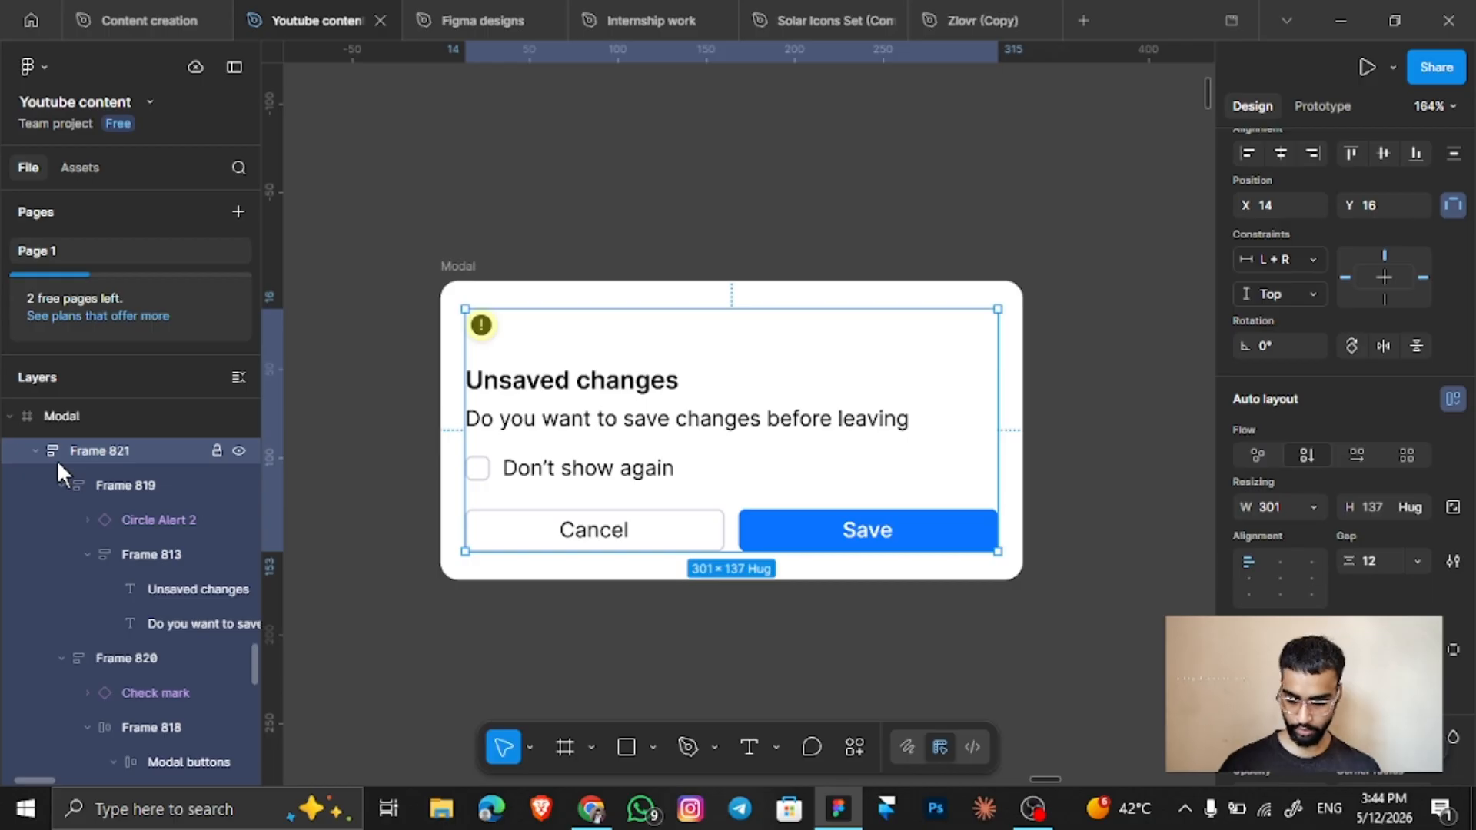
key("ctrl+shift+g")
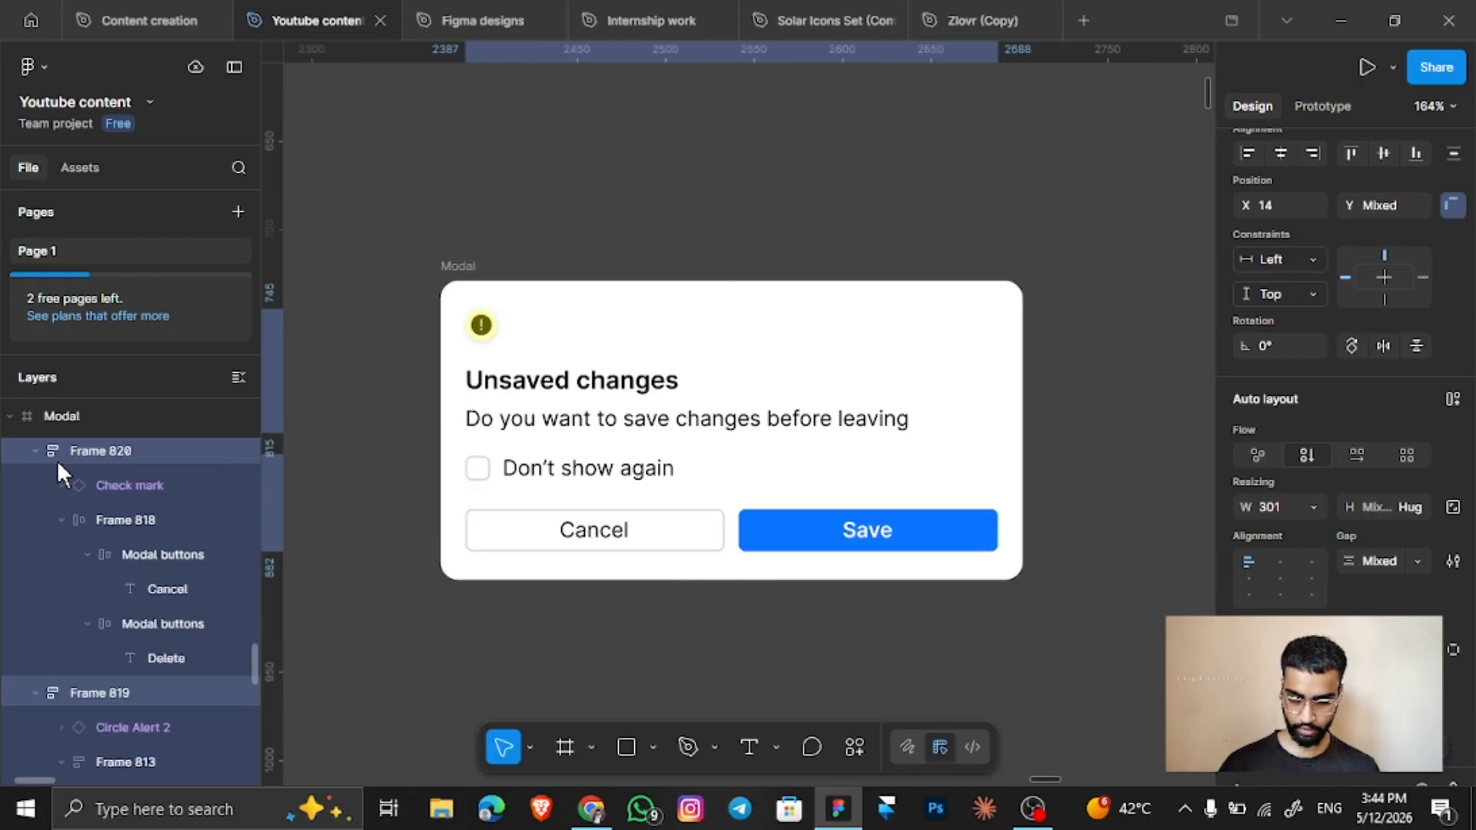
key("ctrl+shift+g")
left_click(113, 449)
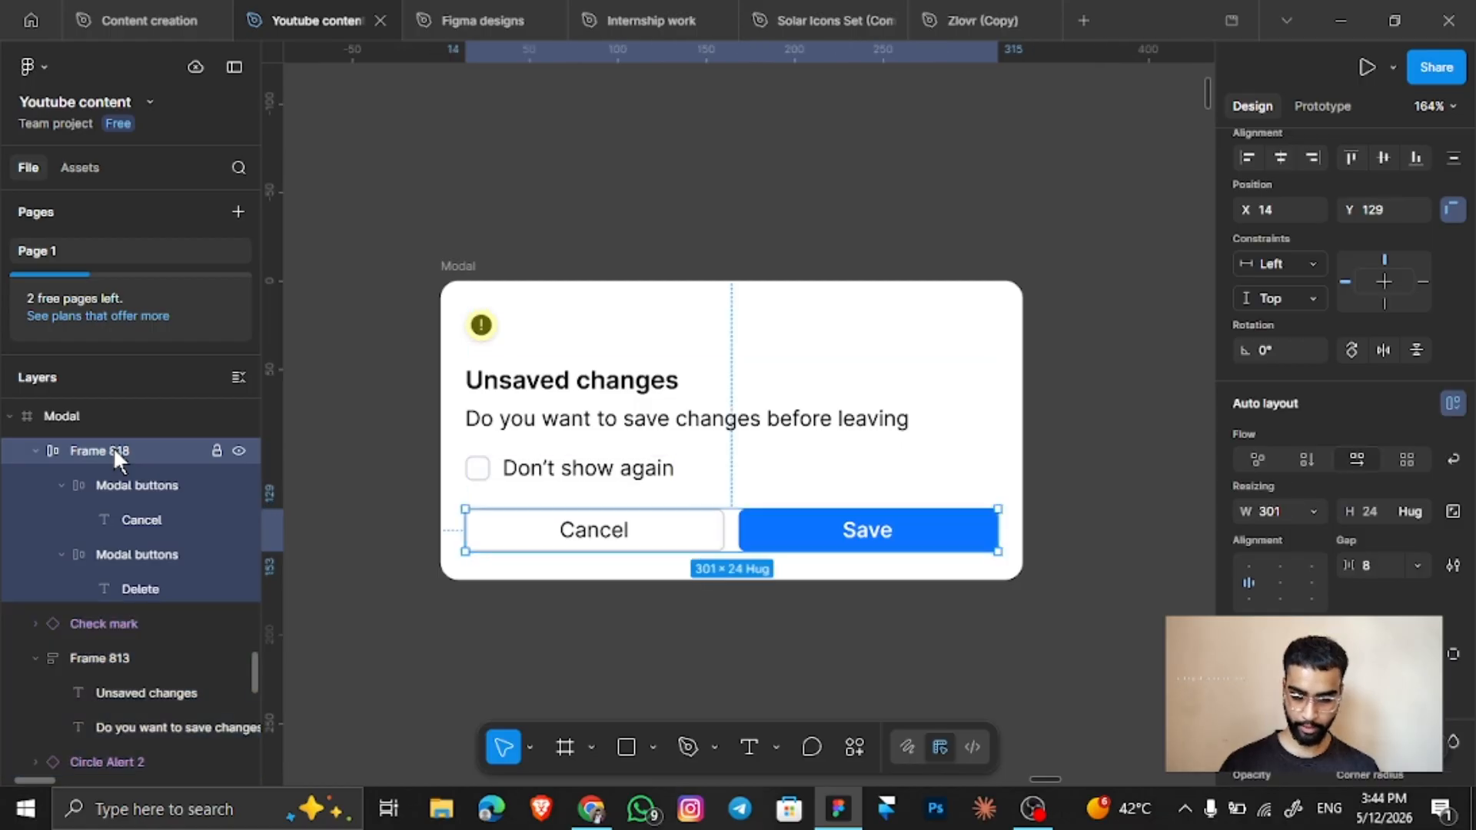
key("ctrl+shift+g")
Try ungrouping the Save and Cancel button frames, and undo both ungroupings.
left_click(122, 450)
key("ctrl+shift+g")
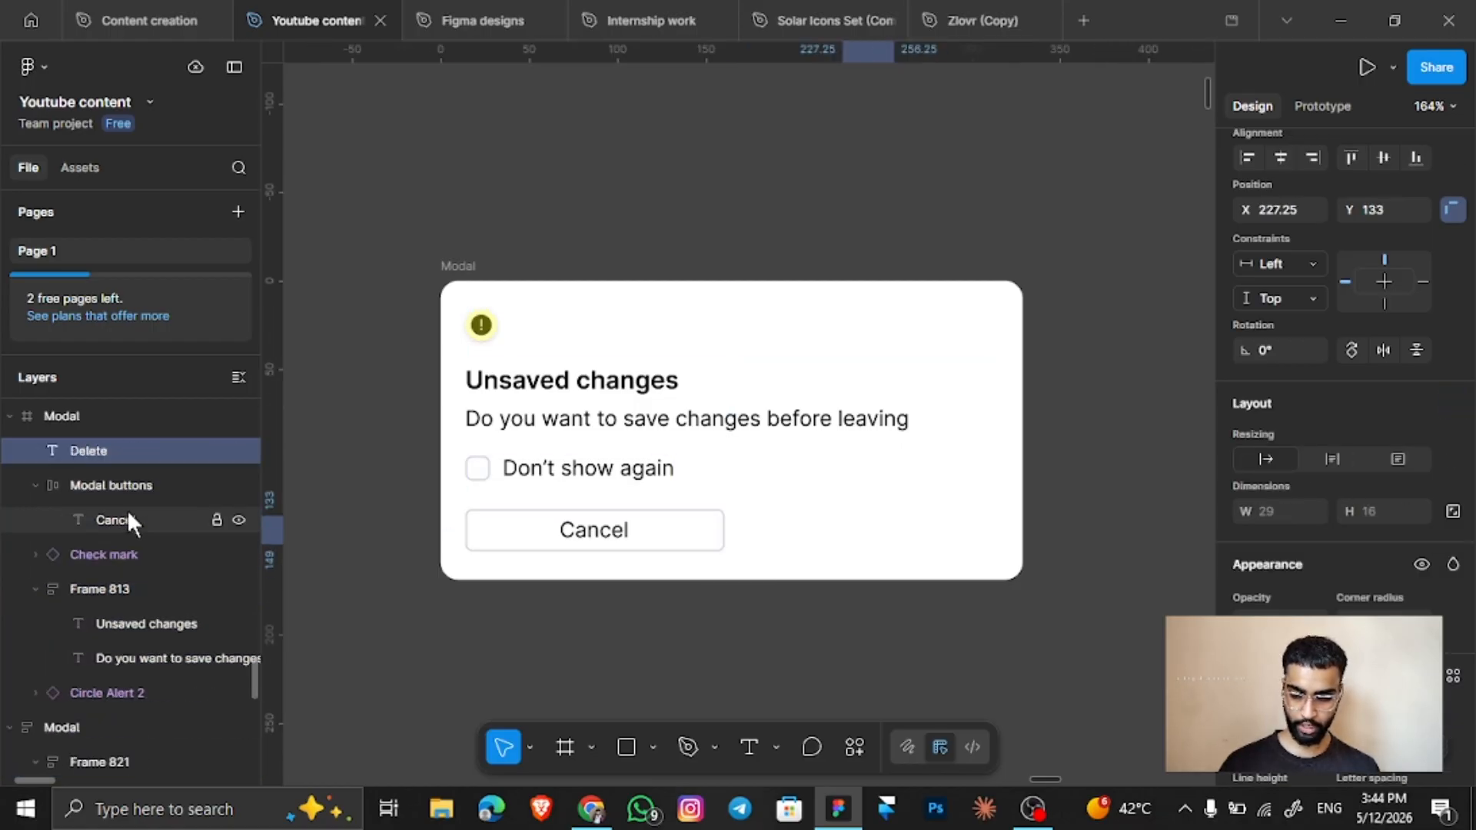
left_click(128, 484, "shift")
key("ctrl+shift+g")
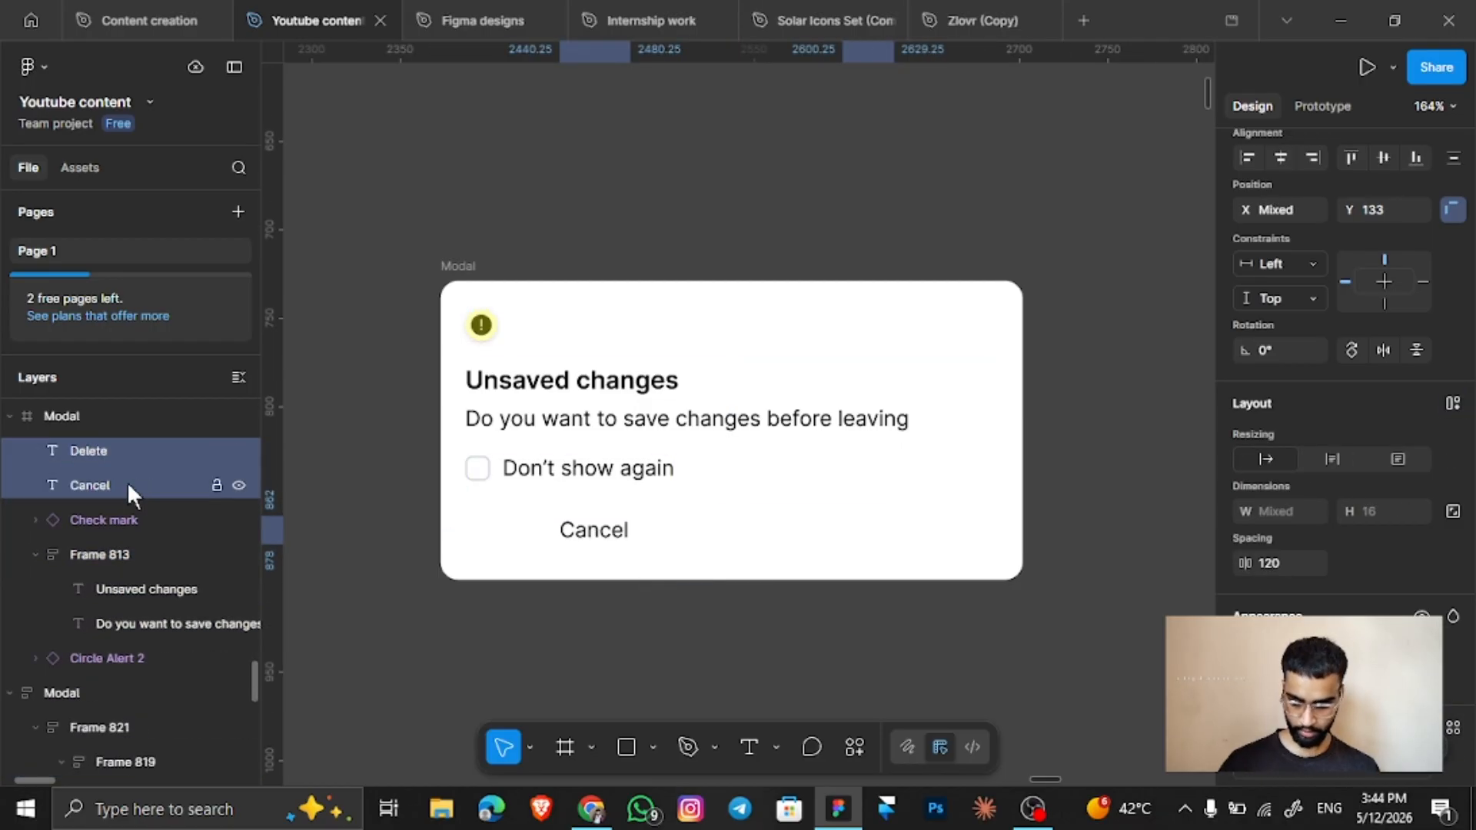
key("ctrl+z")
key("ctrl+z")
key("ctrl+z")
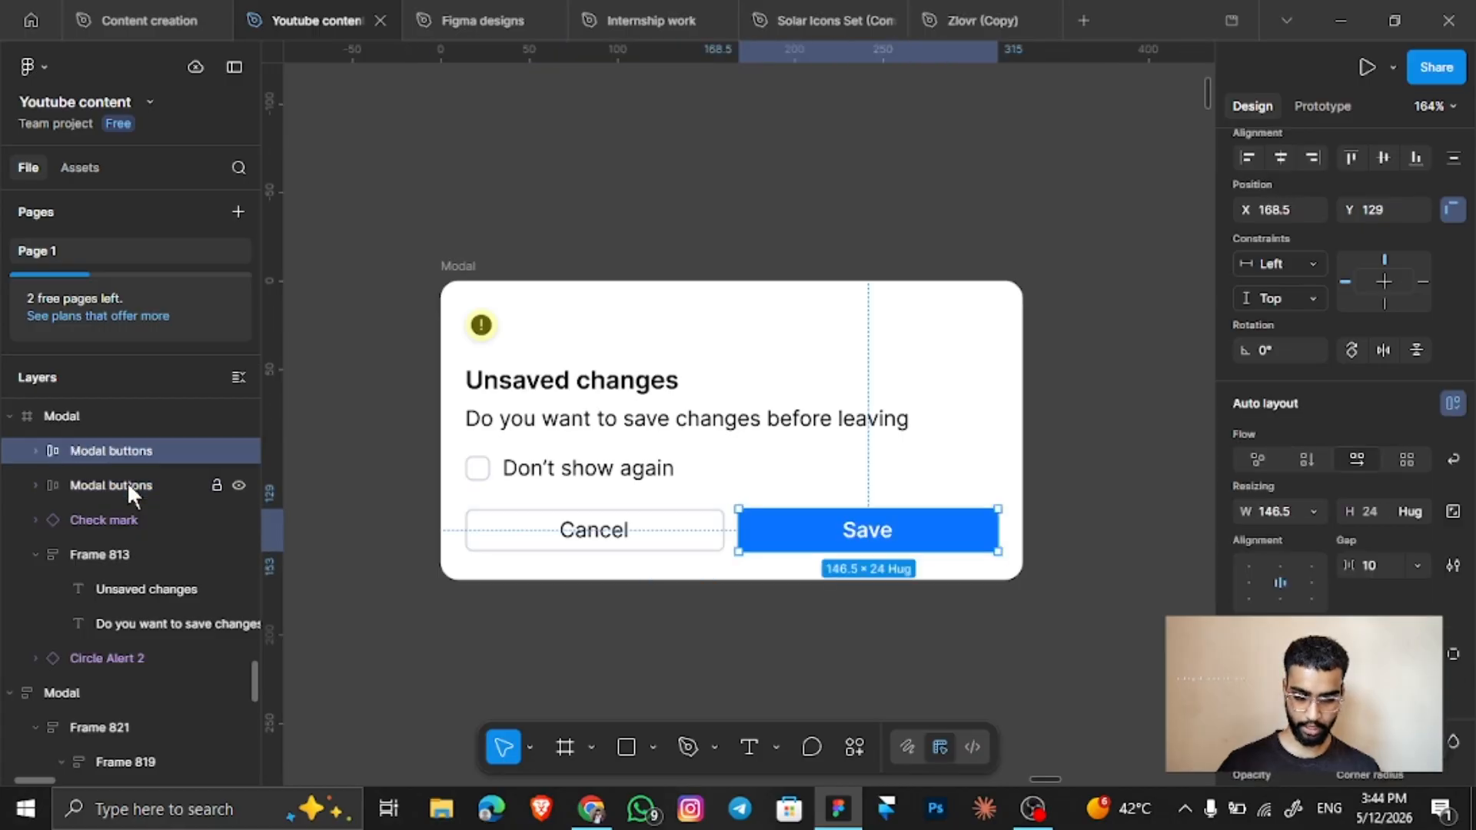
scroll(1280, 514, "down", 5)
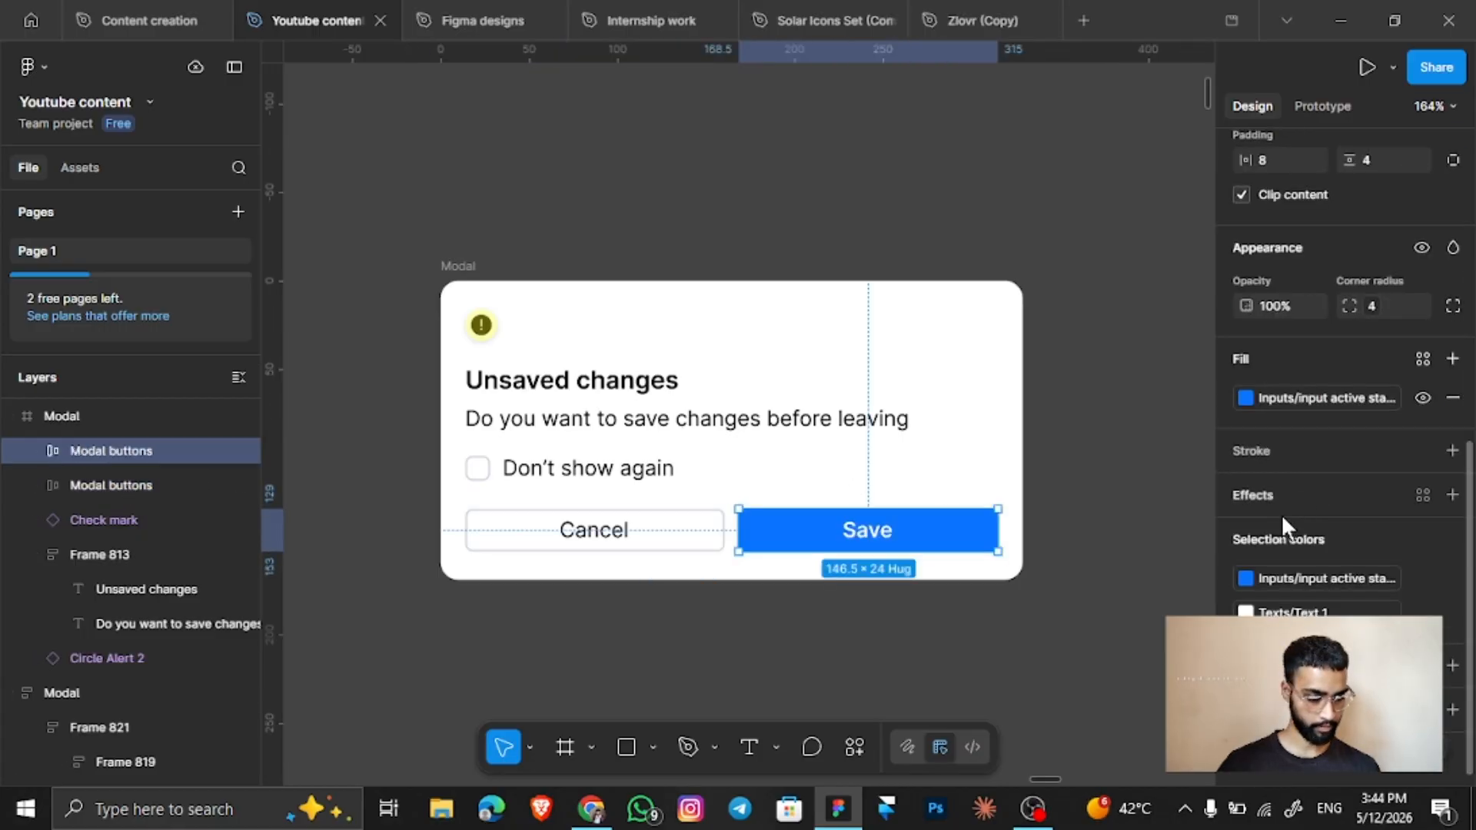
left_click(1306, 611)
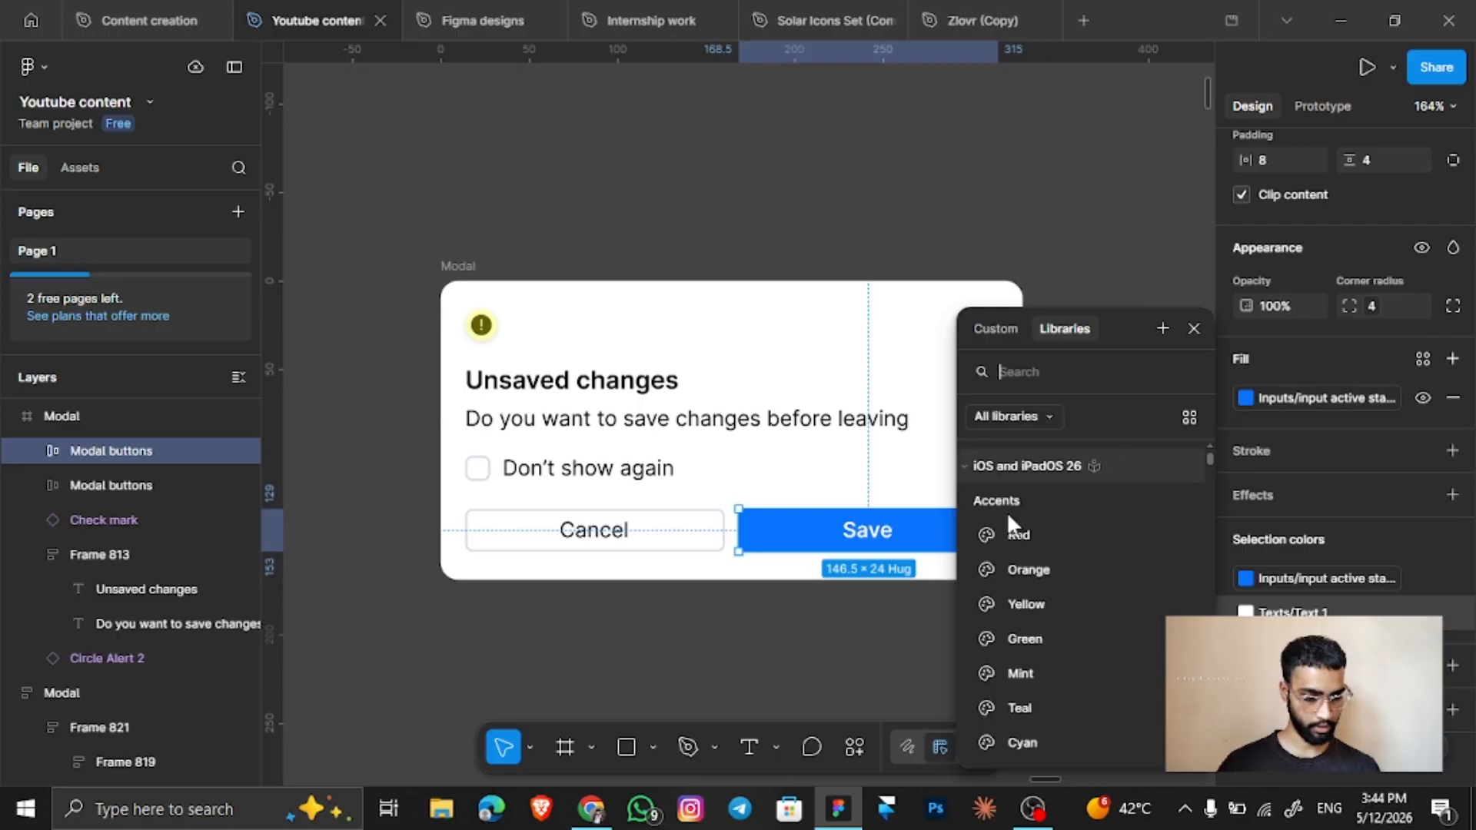
left_click(1193, 328)
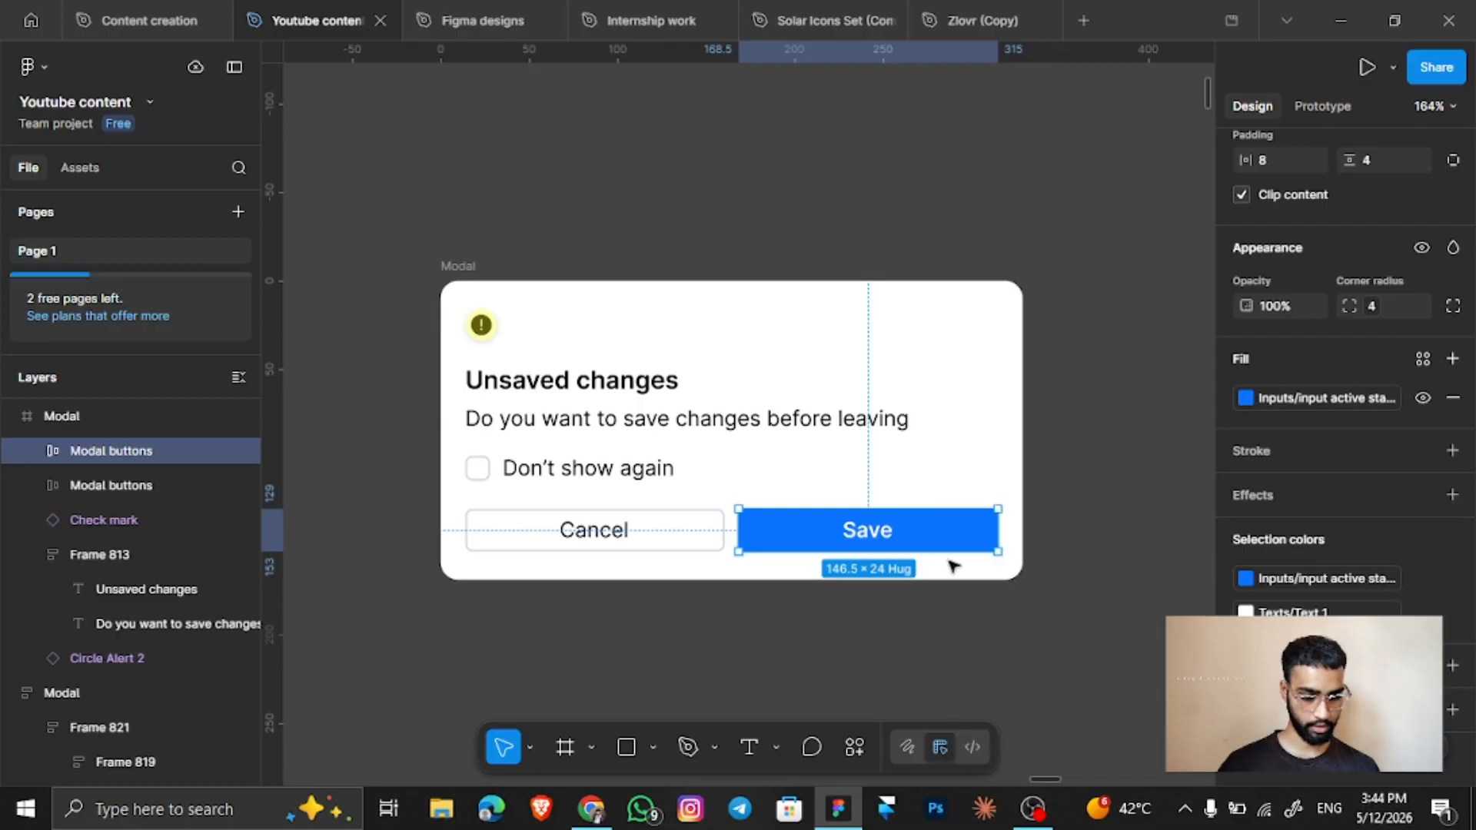
Remove auto layout from the Save and Cancel button frames in the modal copy.
right_click(949, 539)
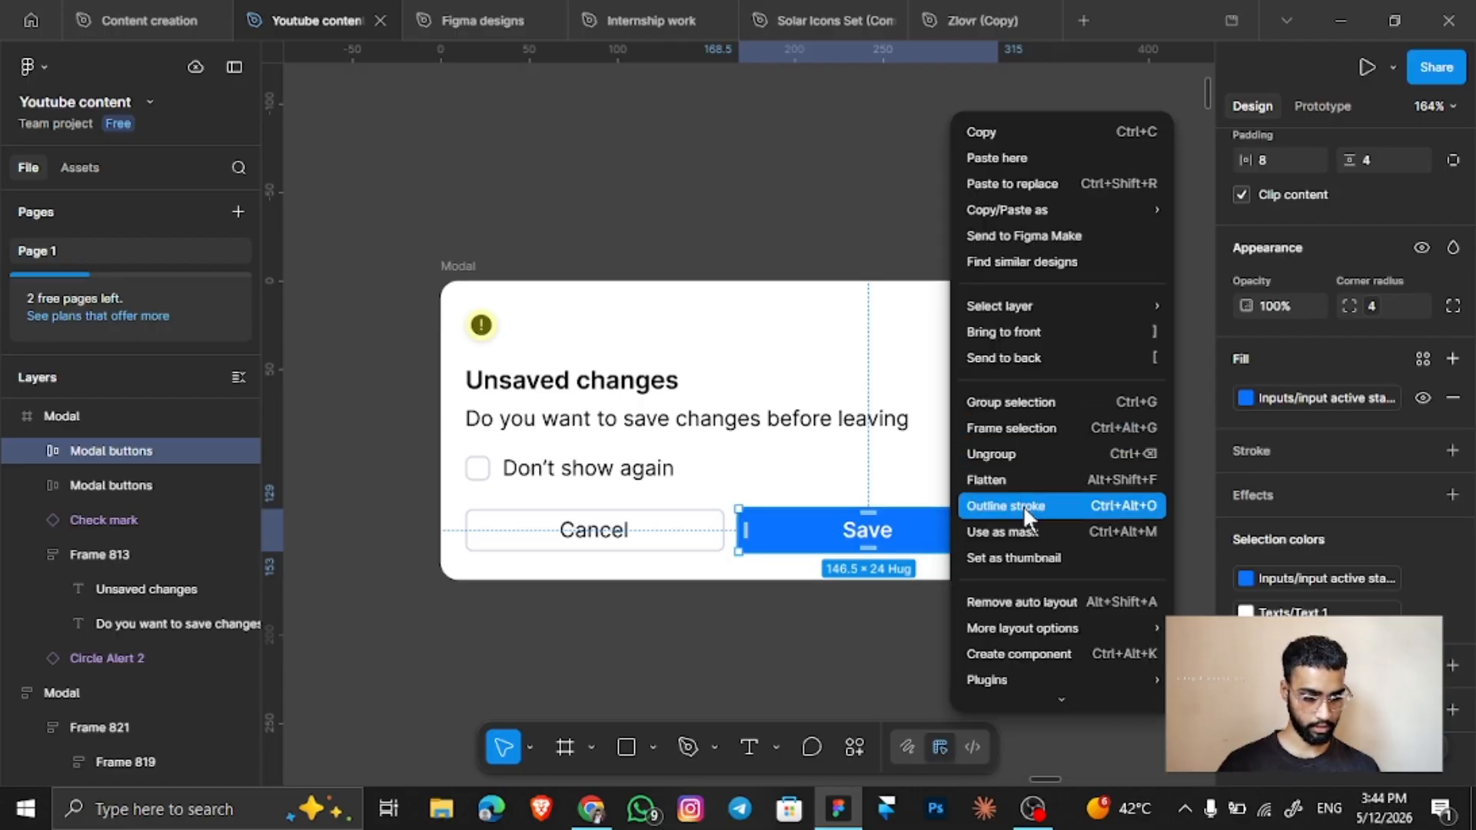
left_click(1025, 603)
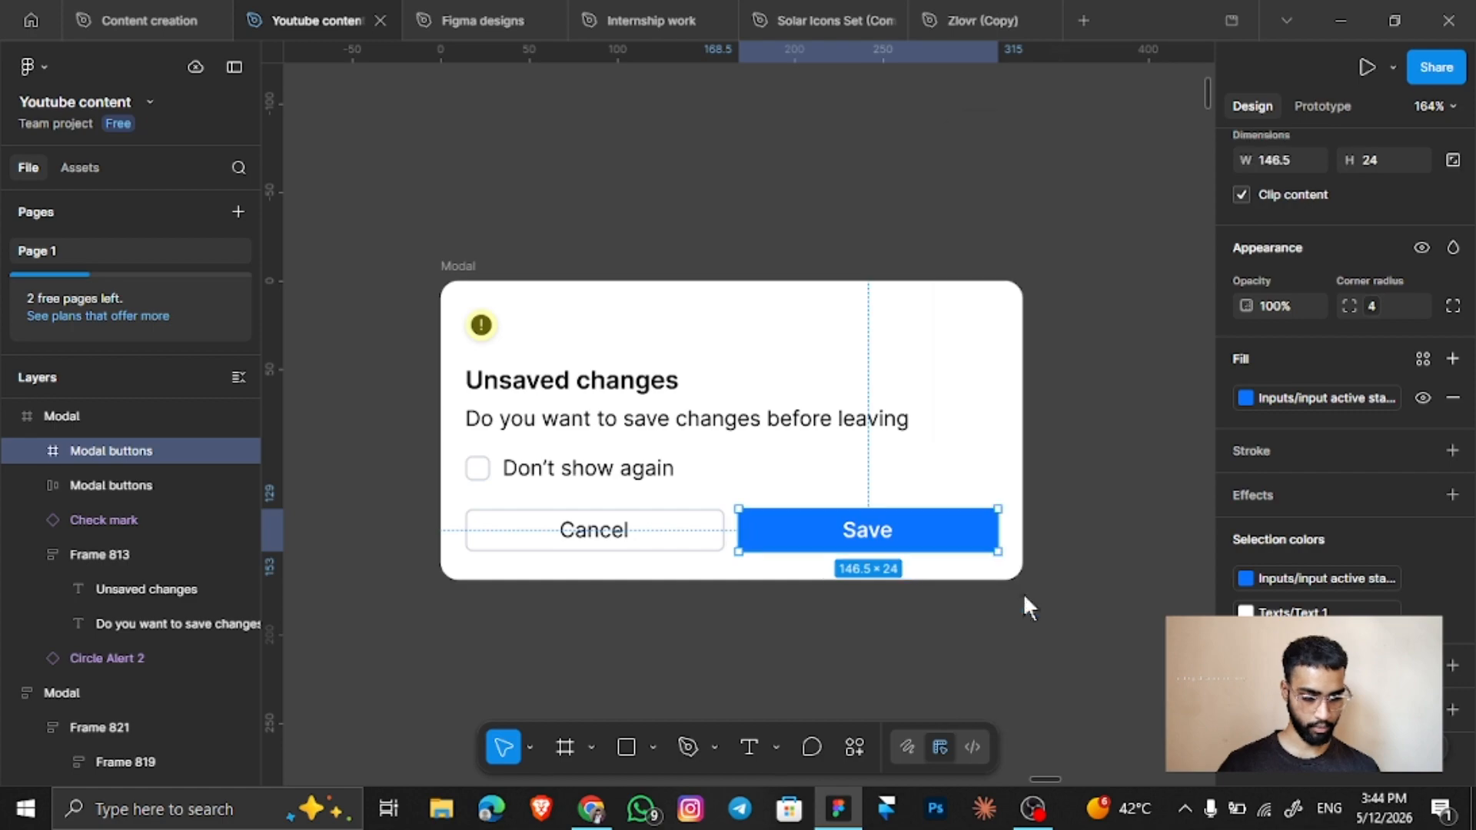
left_click(677, 547)
right_click(677, 547)
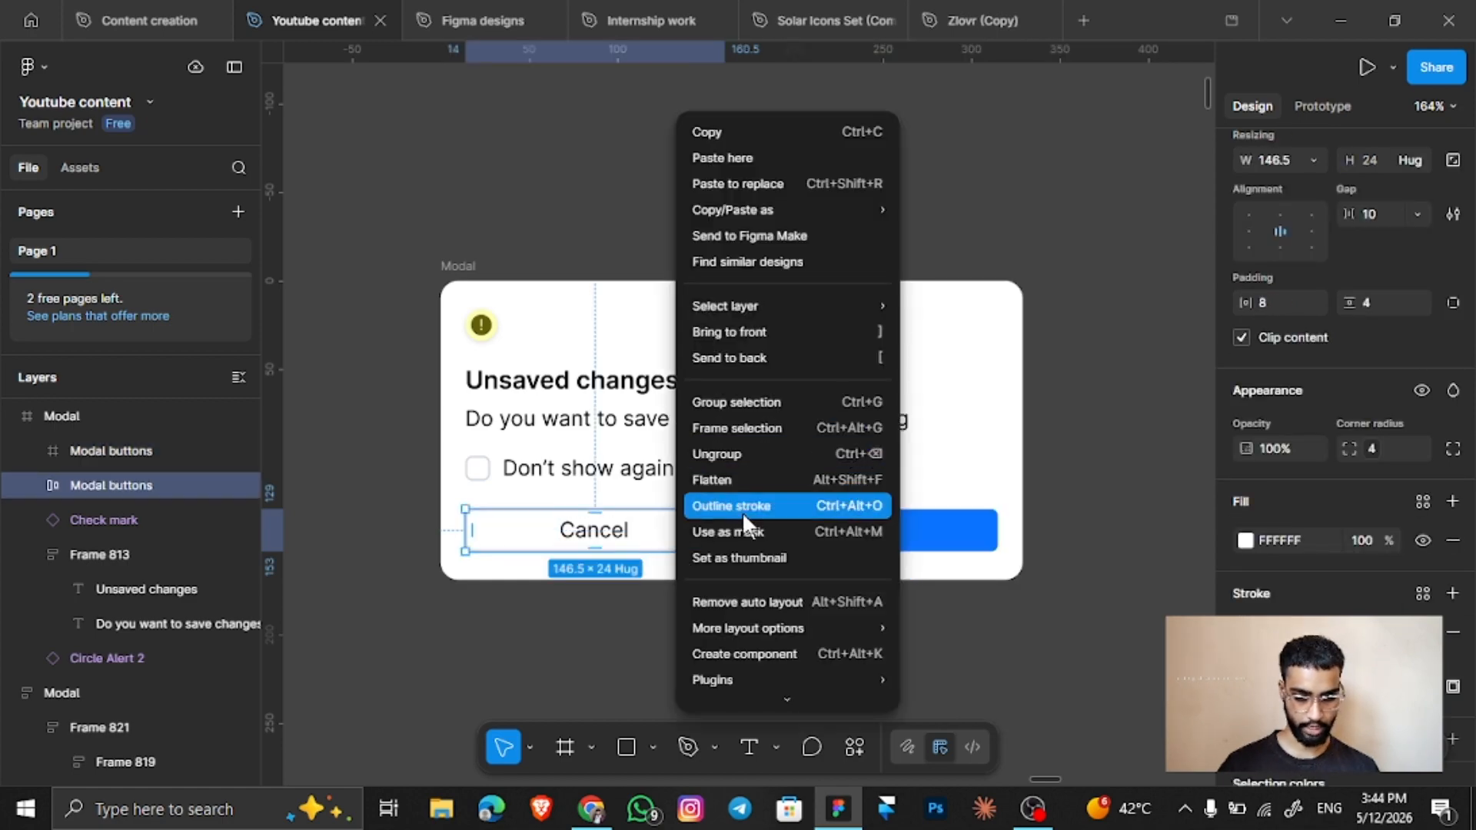
left_click(765, 601)
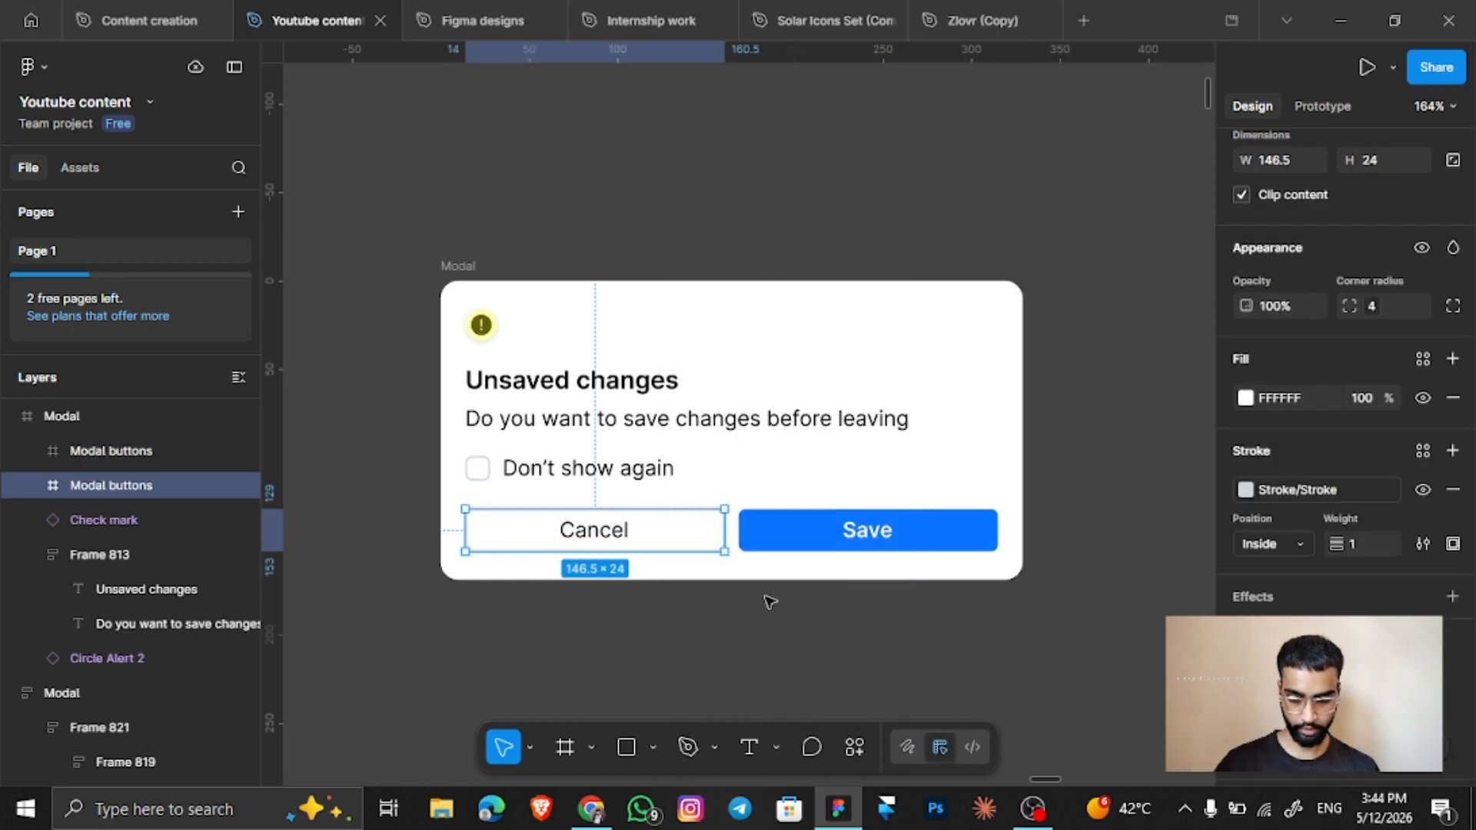
Detach the "Don't show again" check mark instance in the modal copy from its component.
scroll(376, 299, "right", 3)
left_click(296, 266)
scroll(296, 266, "left", 5)
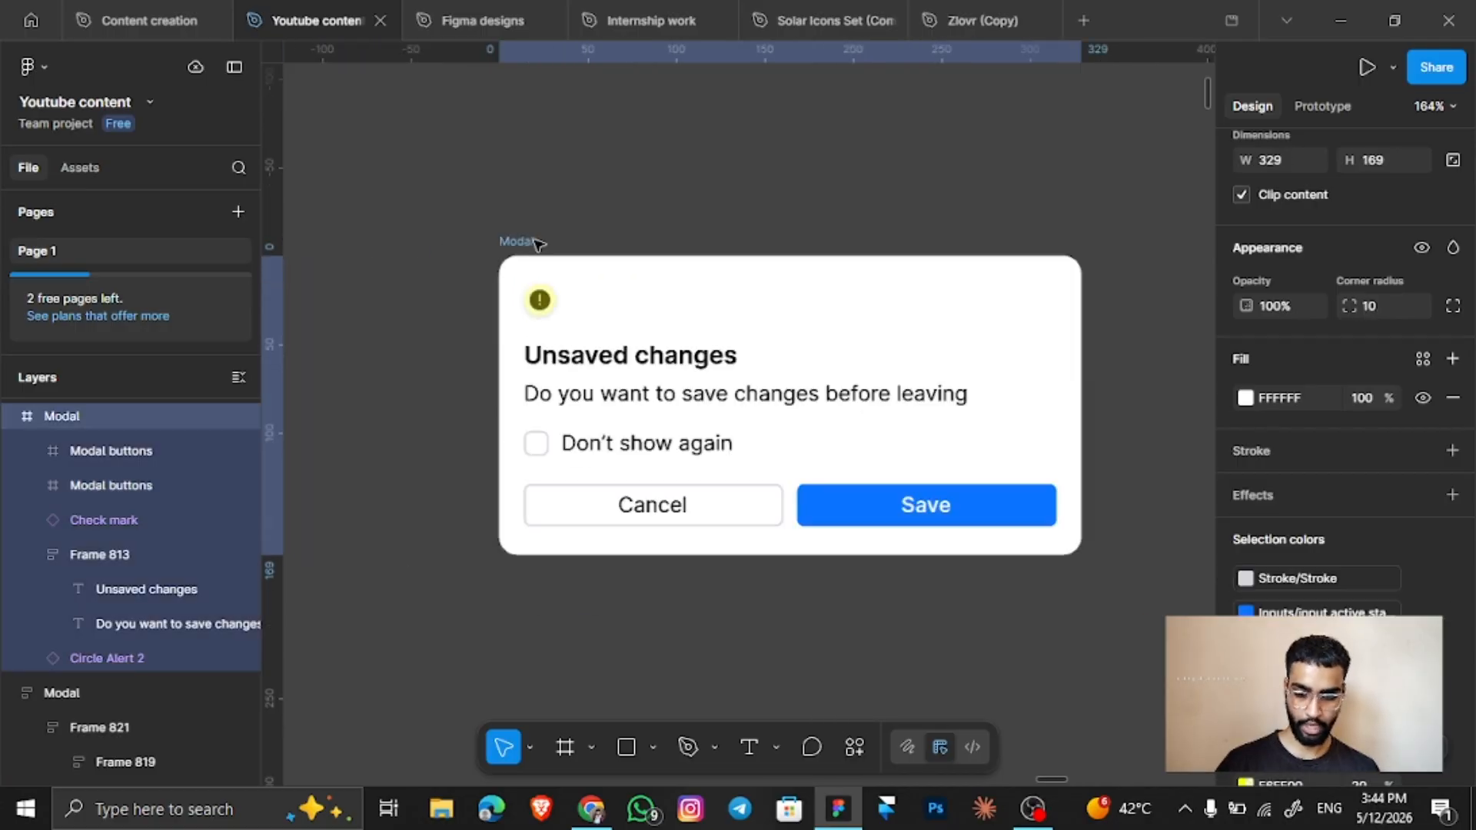
right_click(664, 456)
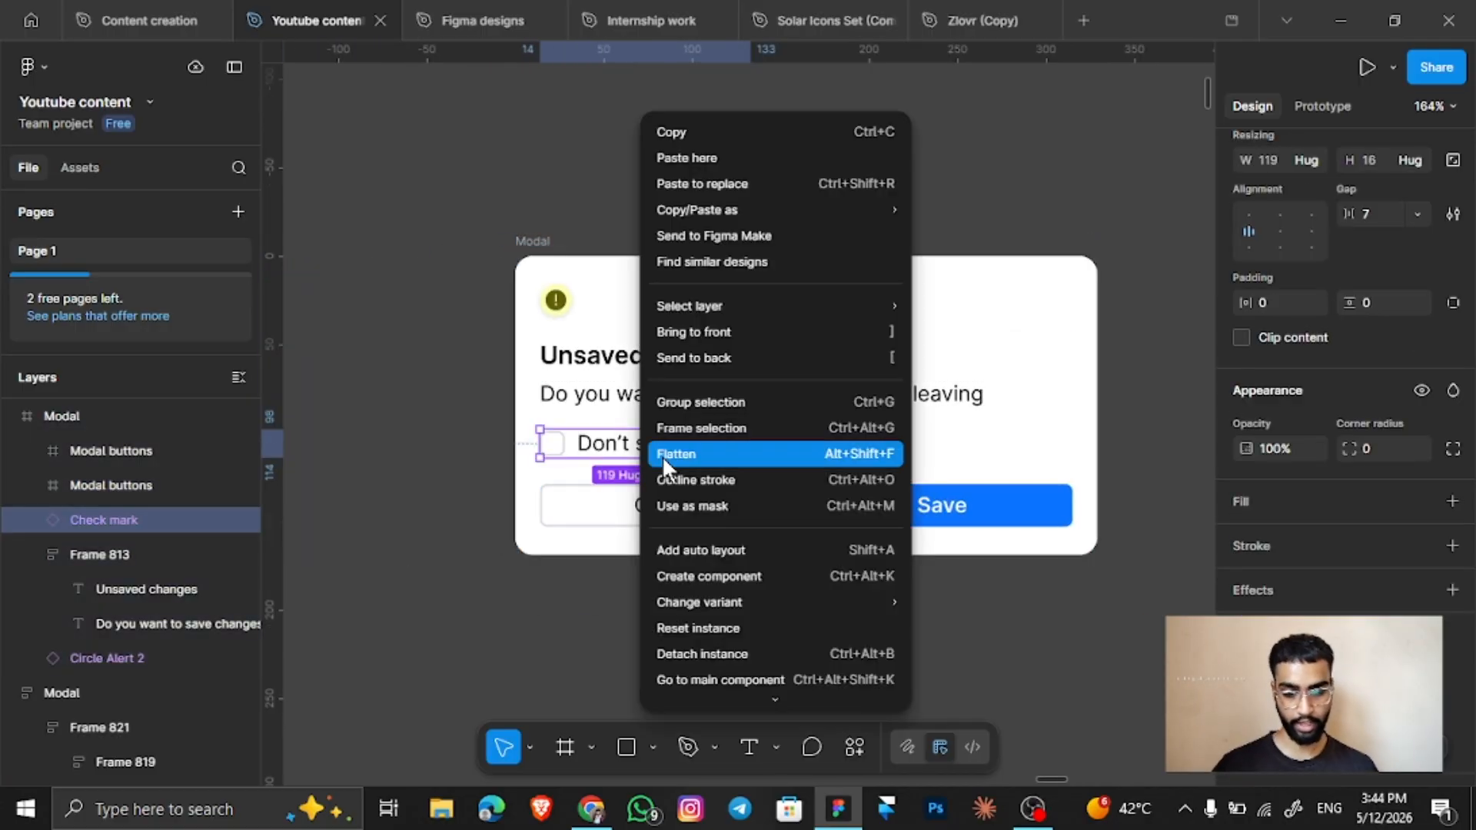
left_click(763, 653)
left_click(565, 302)
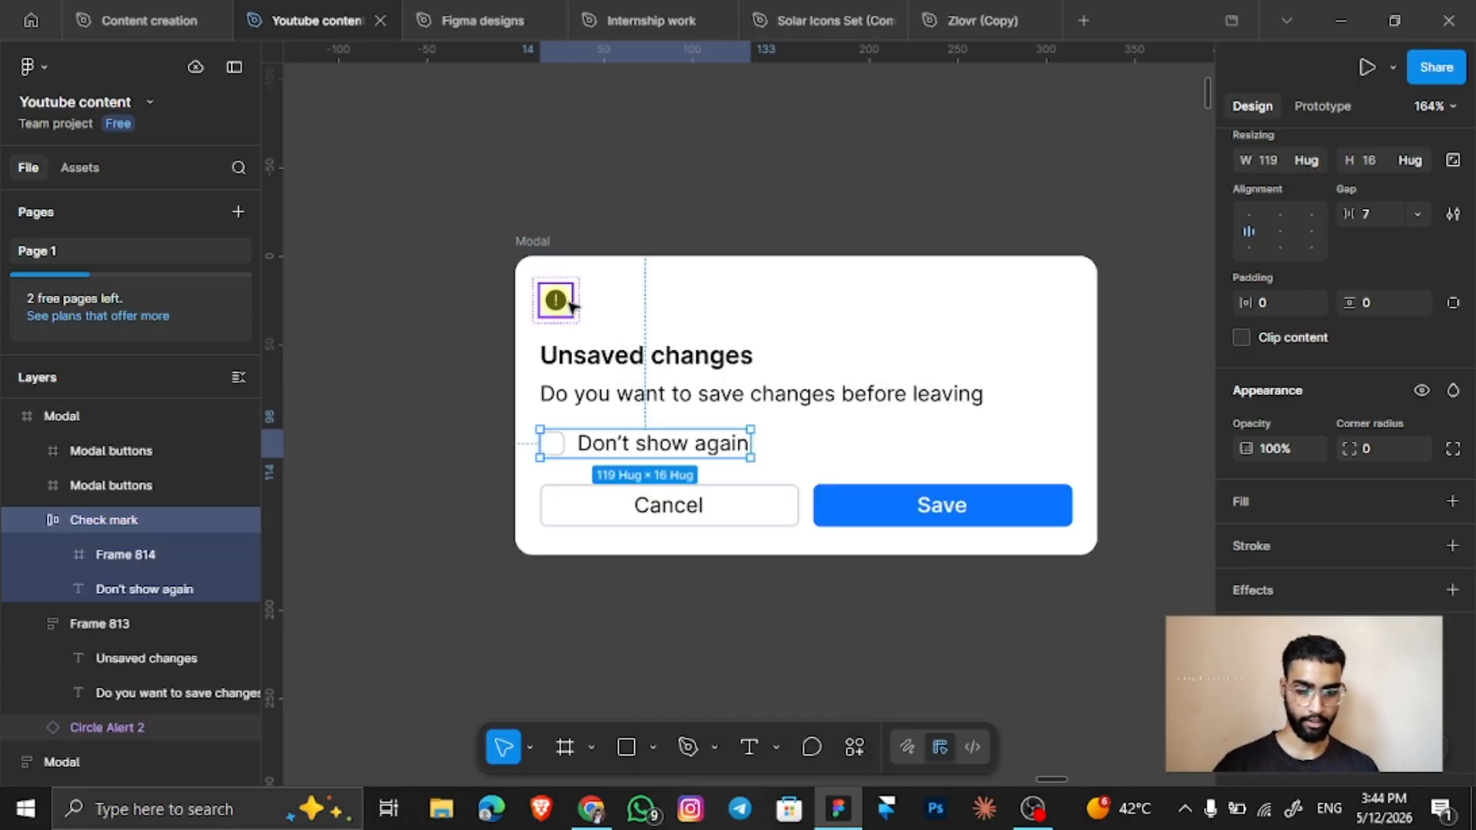
left_click(718, 151)
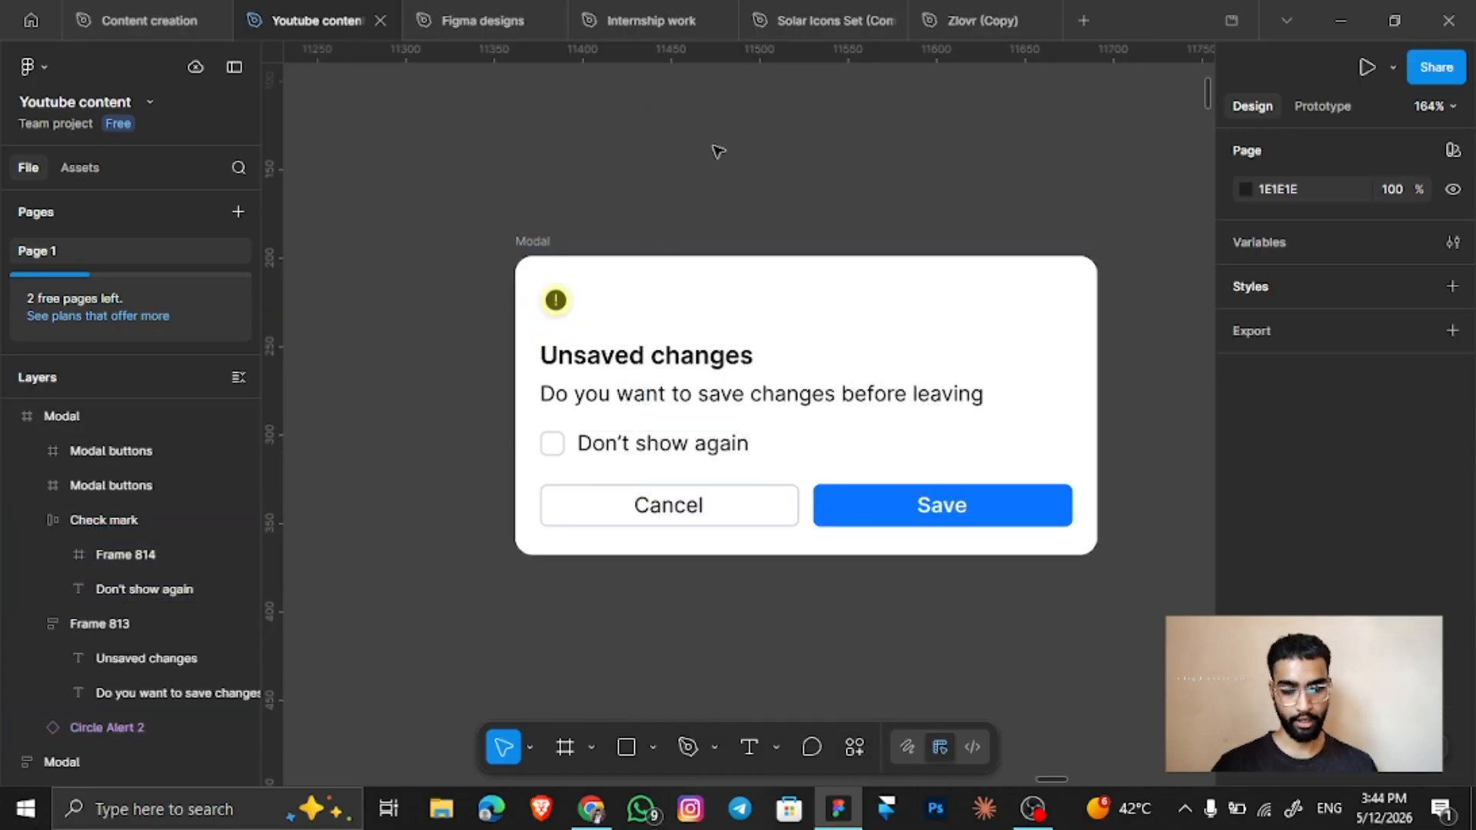
Remove auto layout from the frame holding the Unsaved changes title and description, and ungroup it into separate text layers.
scroll(461, 297, "right", 2)
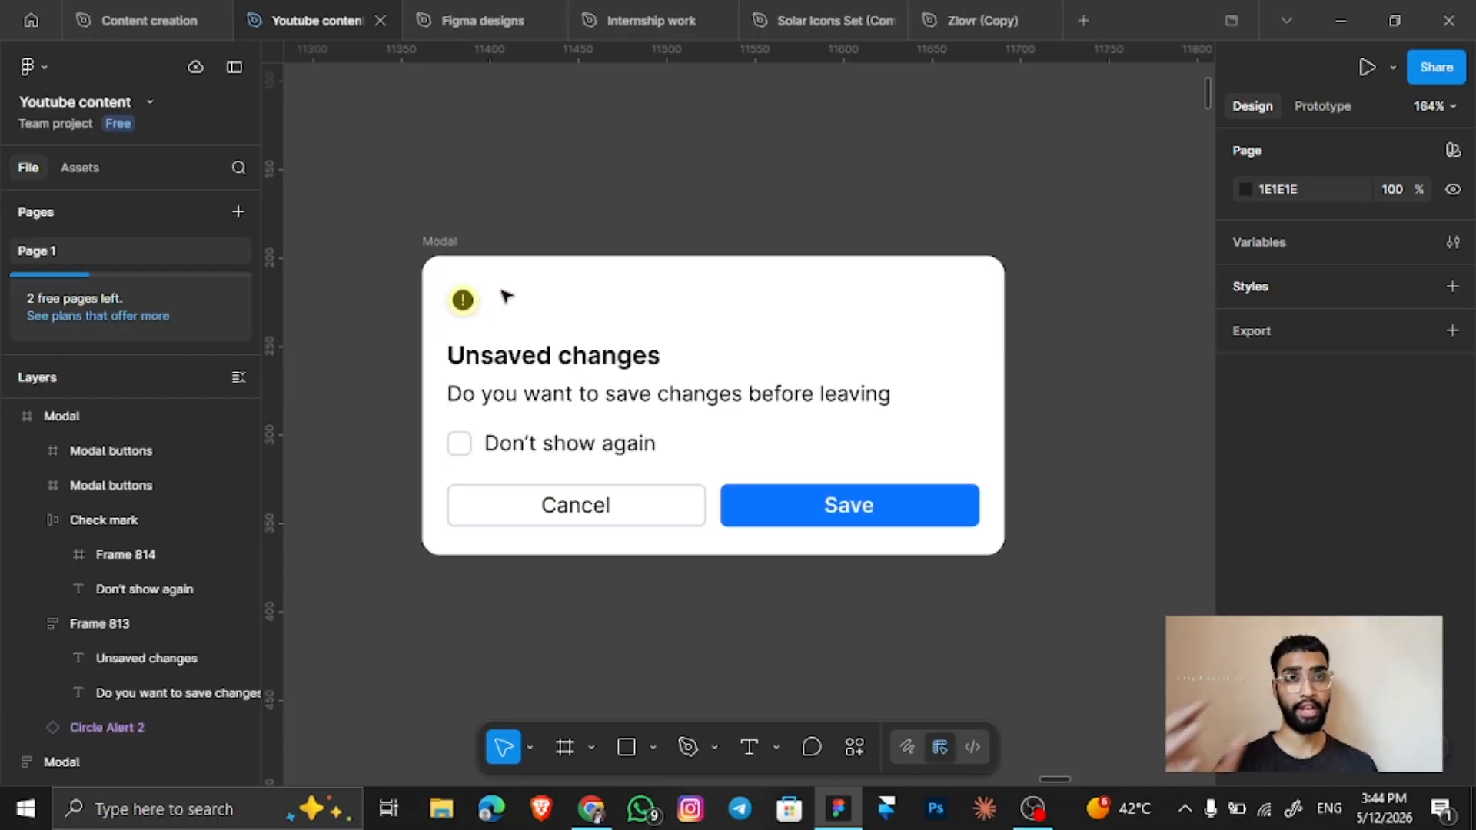
left_click(559, 351)
right_click(594, 362)
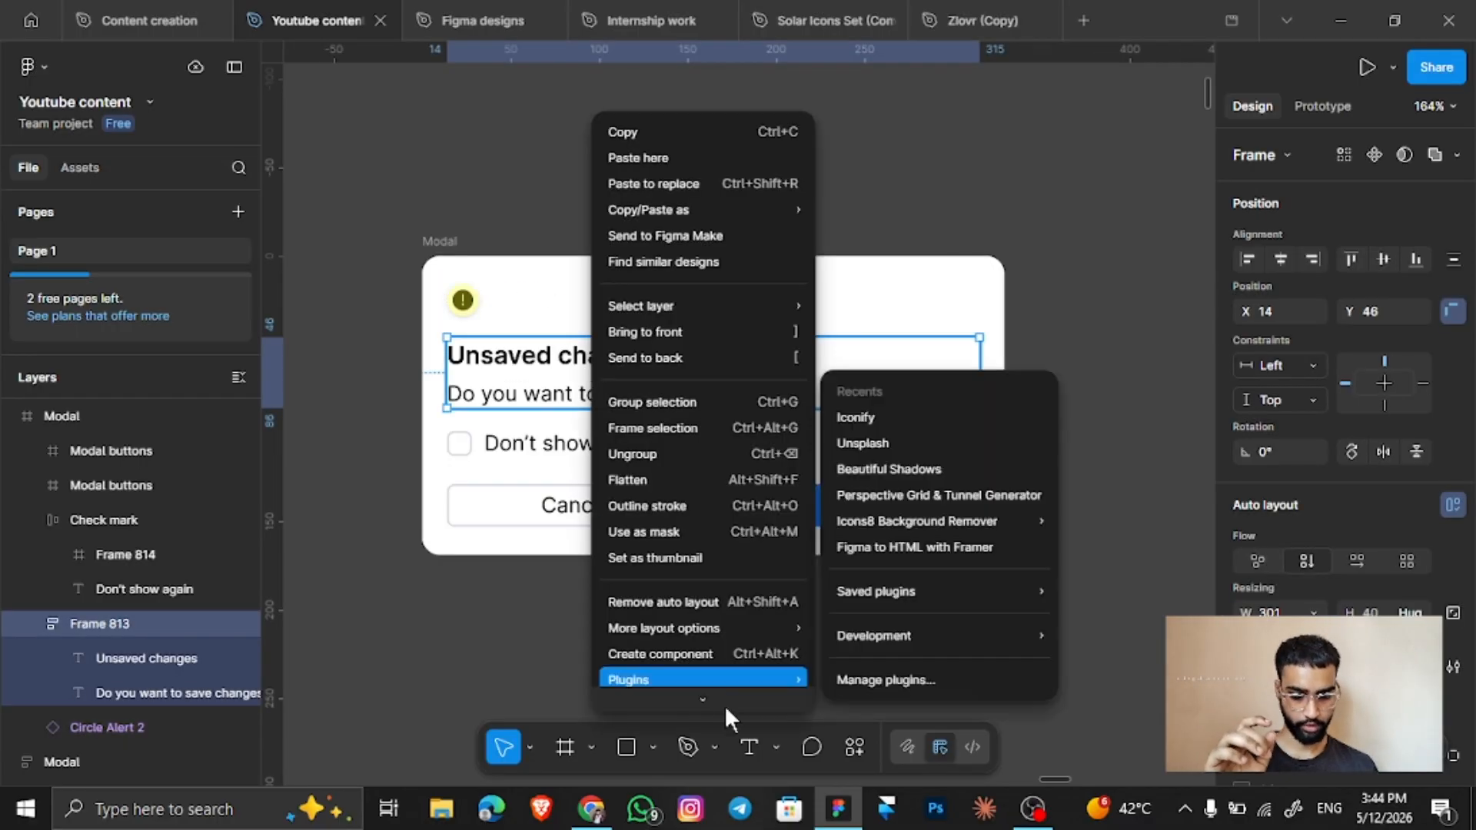
left_click(690, 546)
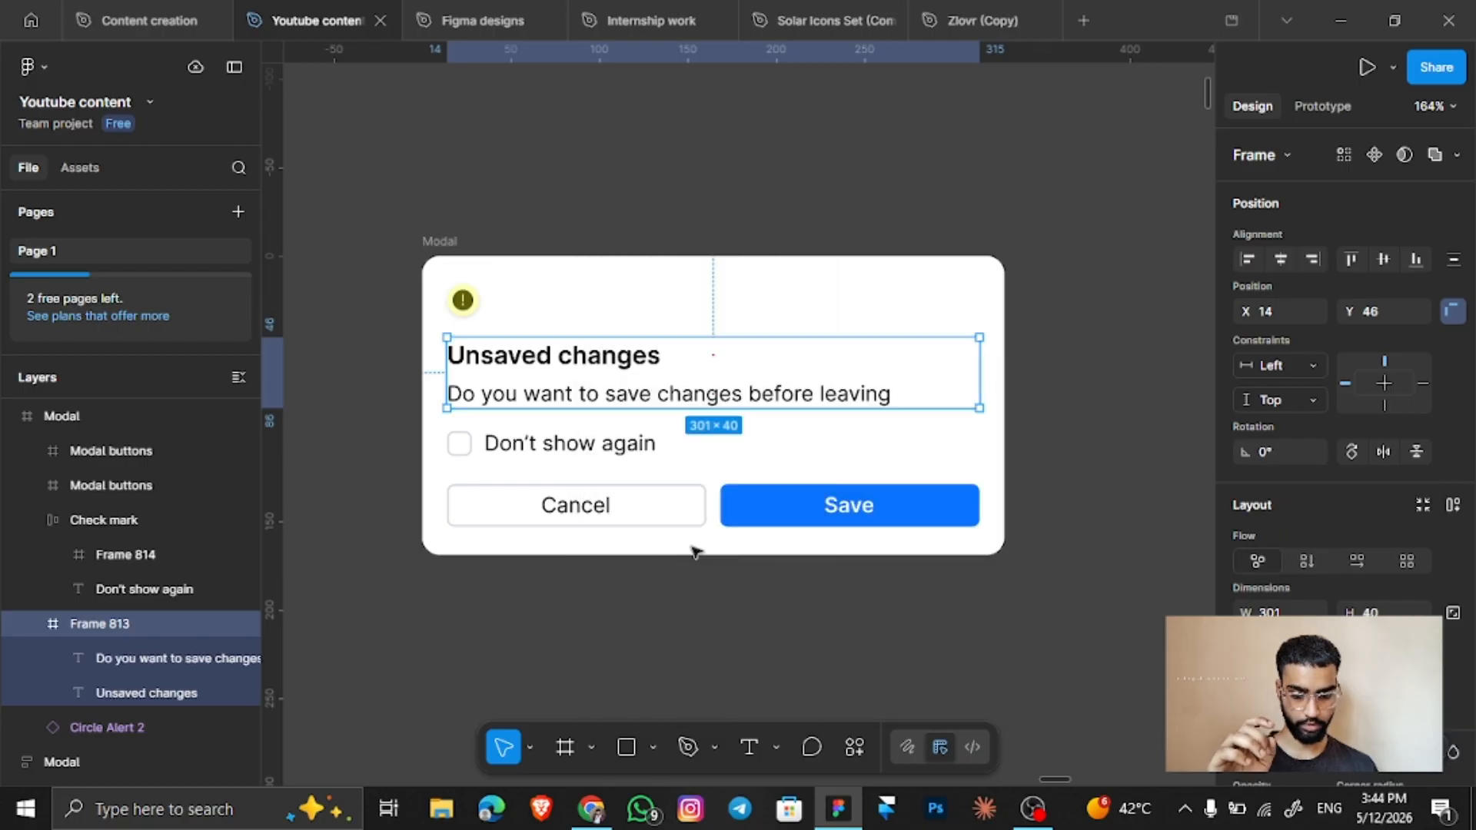
left_click(777, 135)
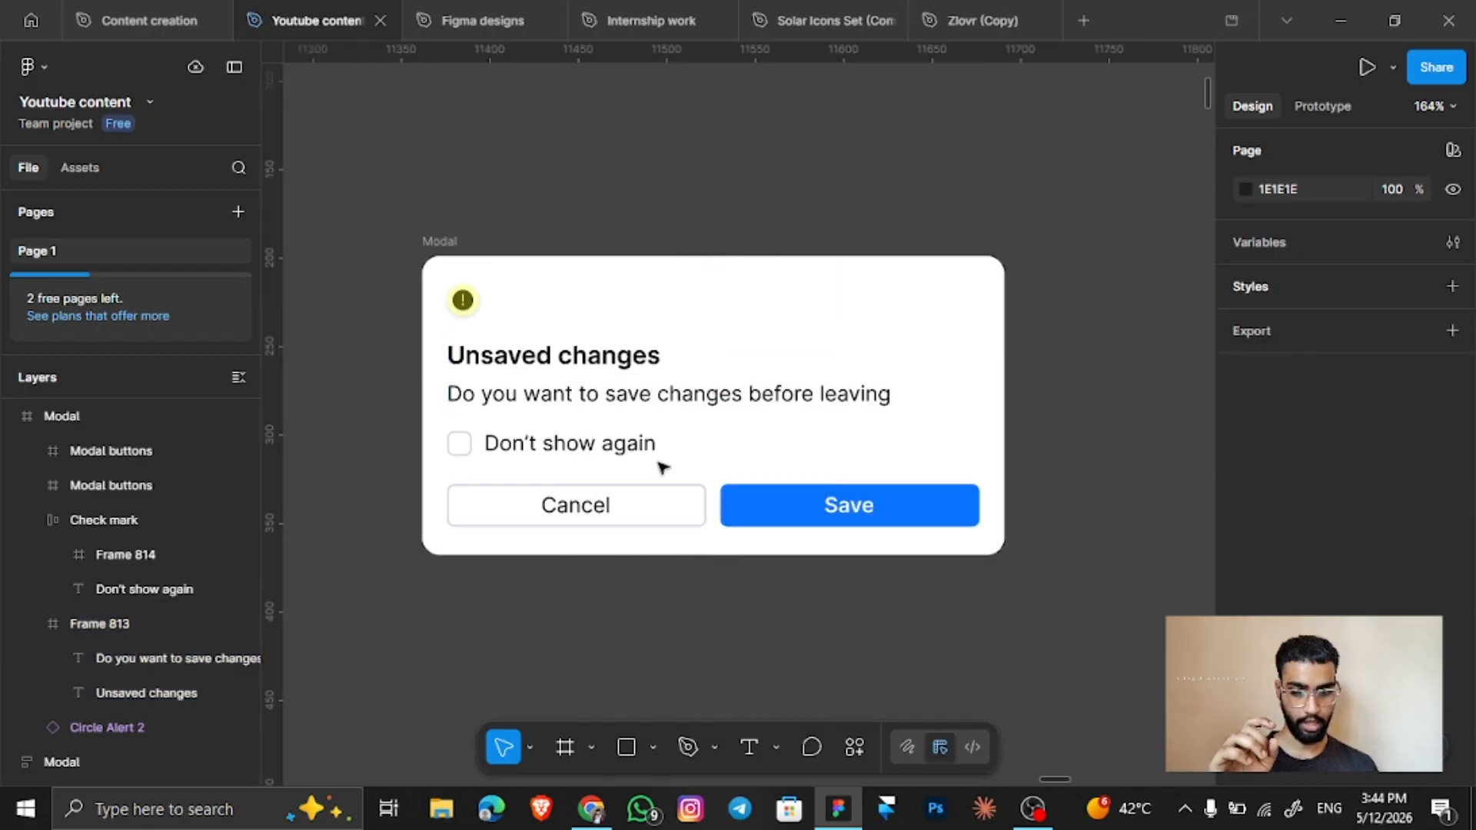
left_click(666, 374)
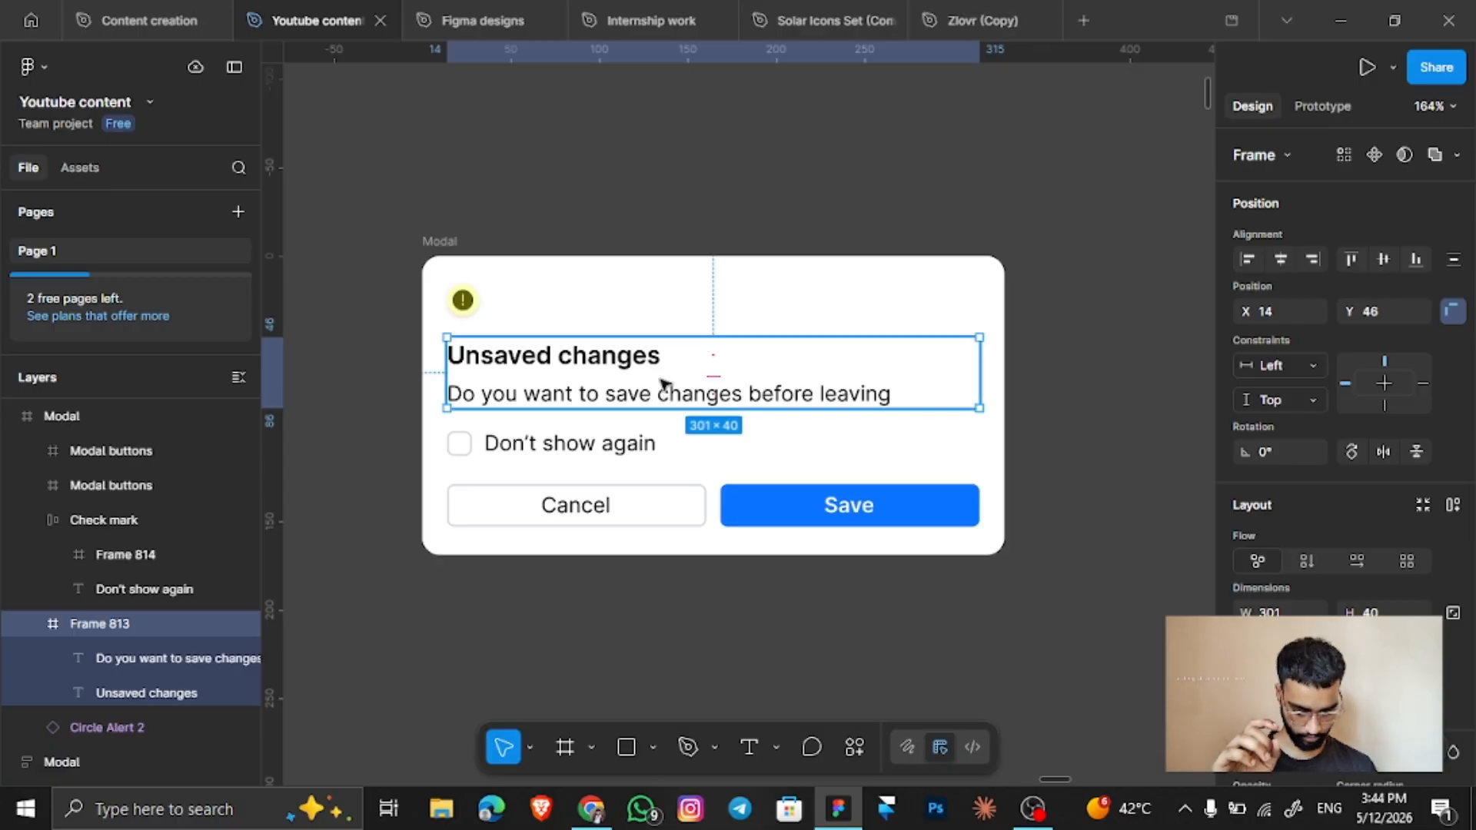
right_click(659, 378)
left_click(744, 451)
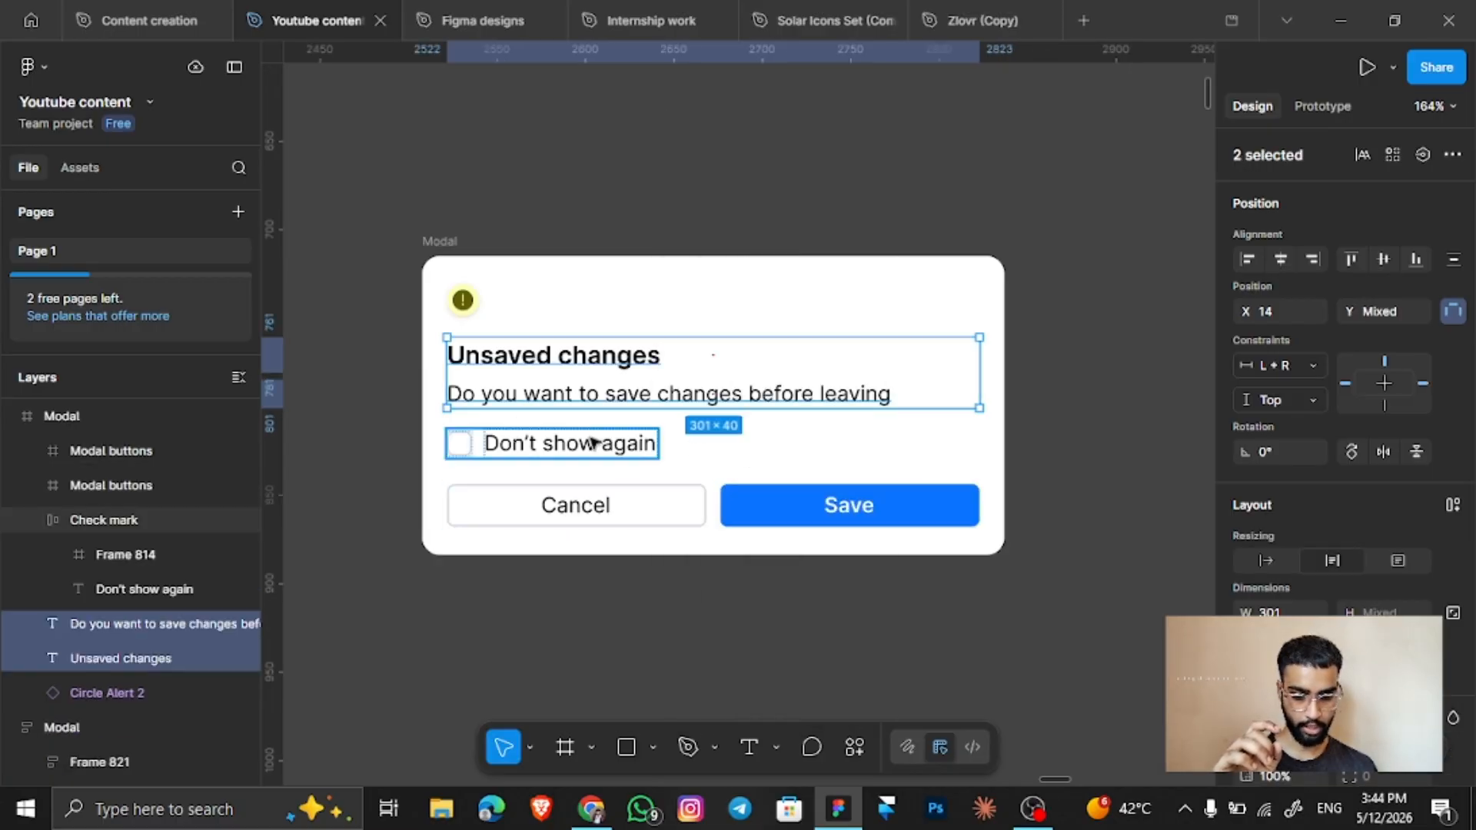
left_click(728, 208)
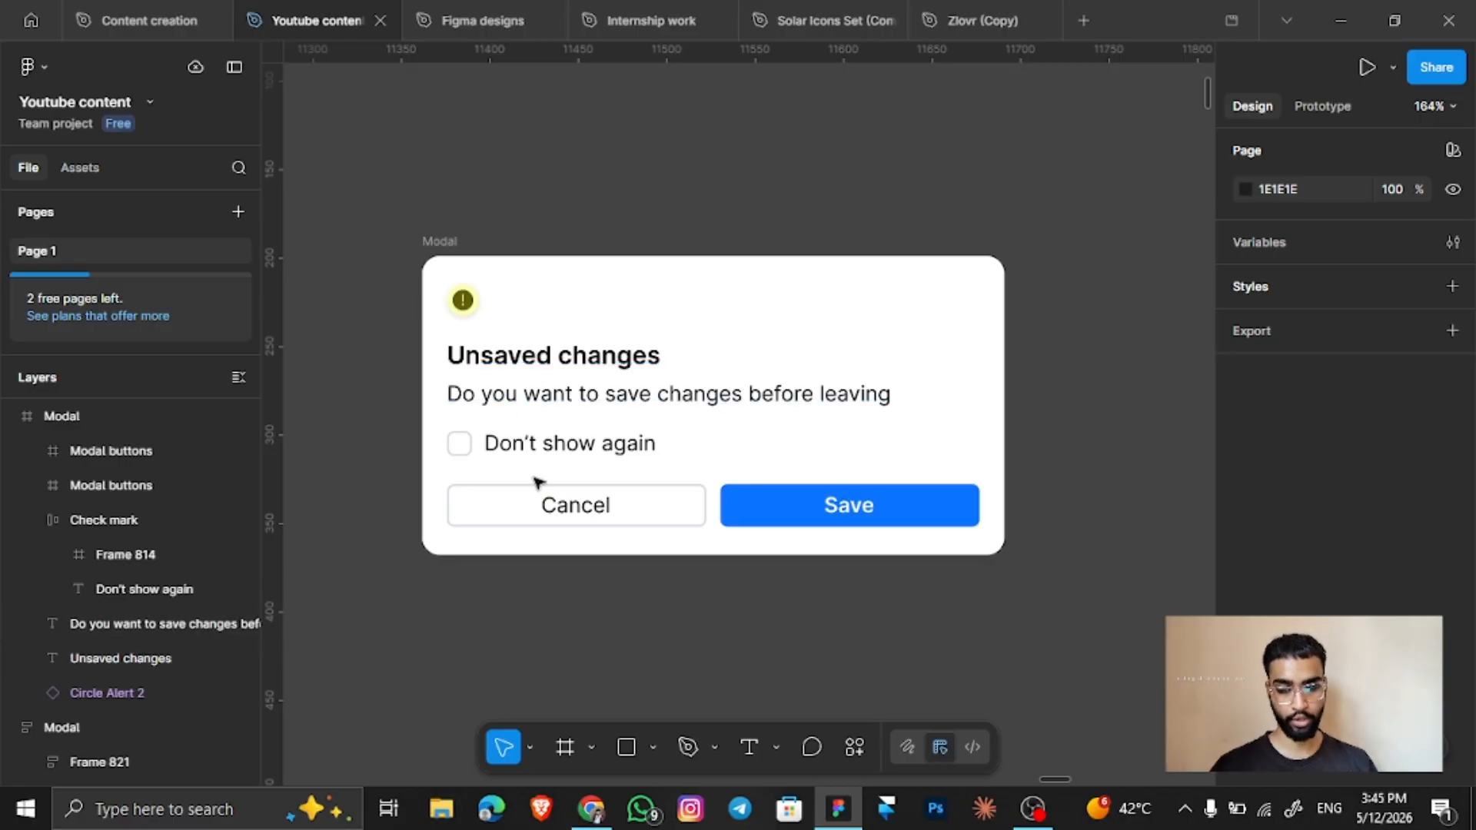
Wrap the Unsaved changes title and its description text together in an auto layout frame.
left_click(585, 361)
left_click(679, 400, "shift")
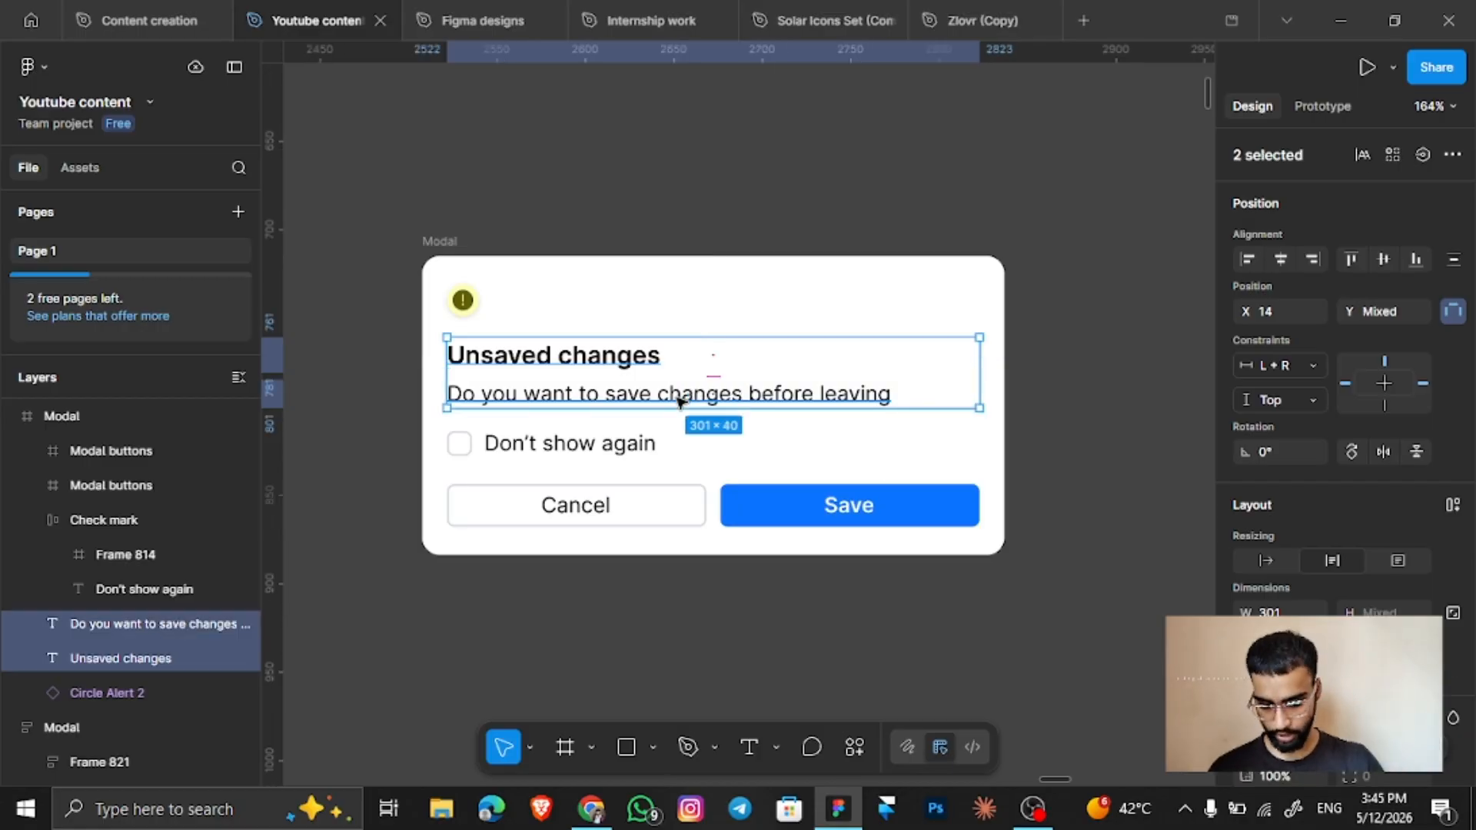
key("shift+a")
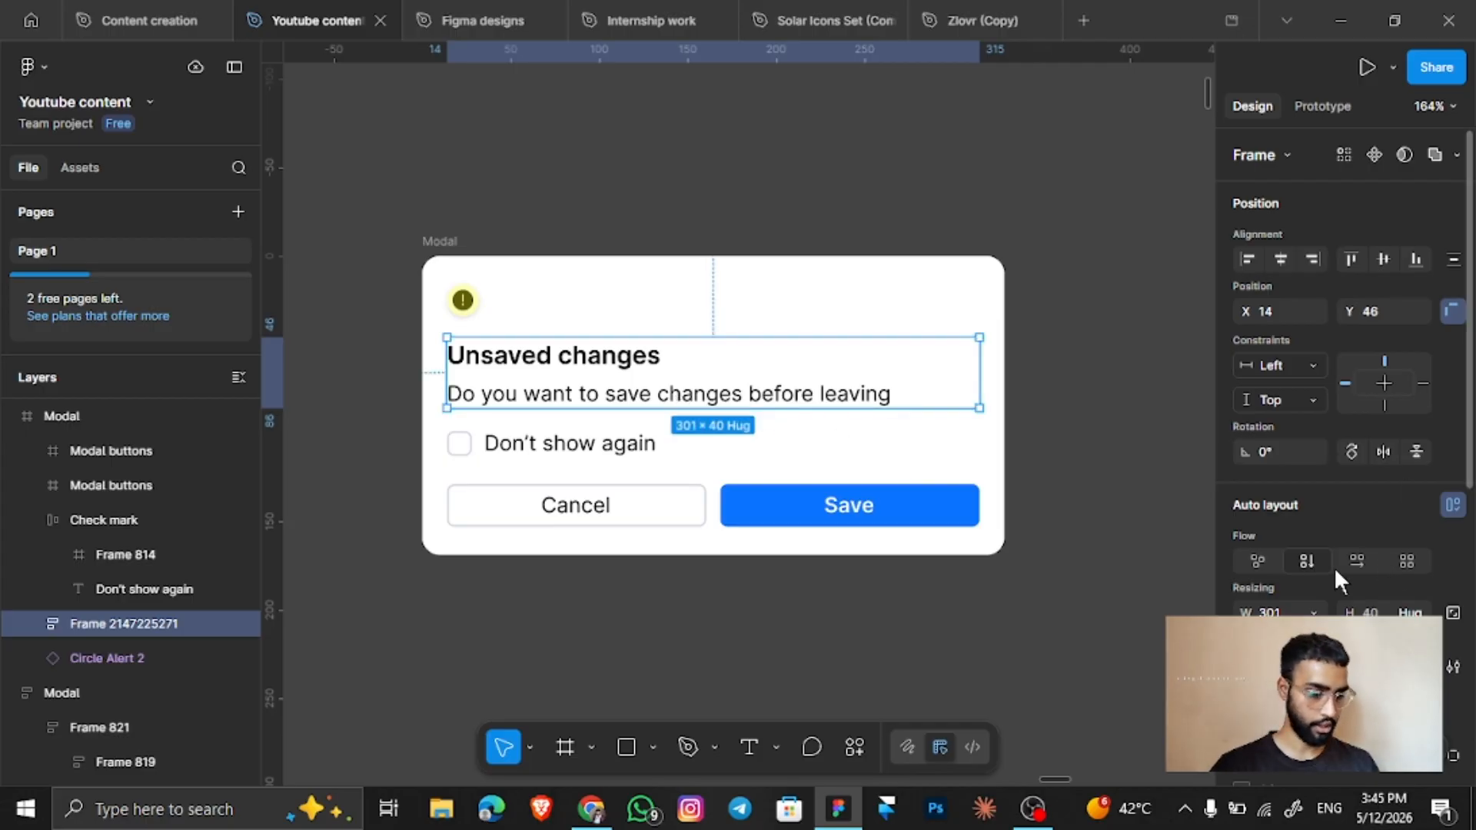
Try setting the title and description frame's width to hug contents, and undo the change.
left_click(1312, 612)
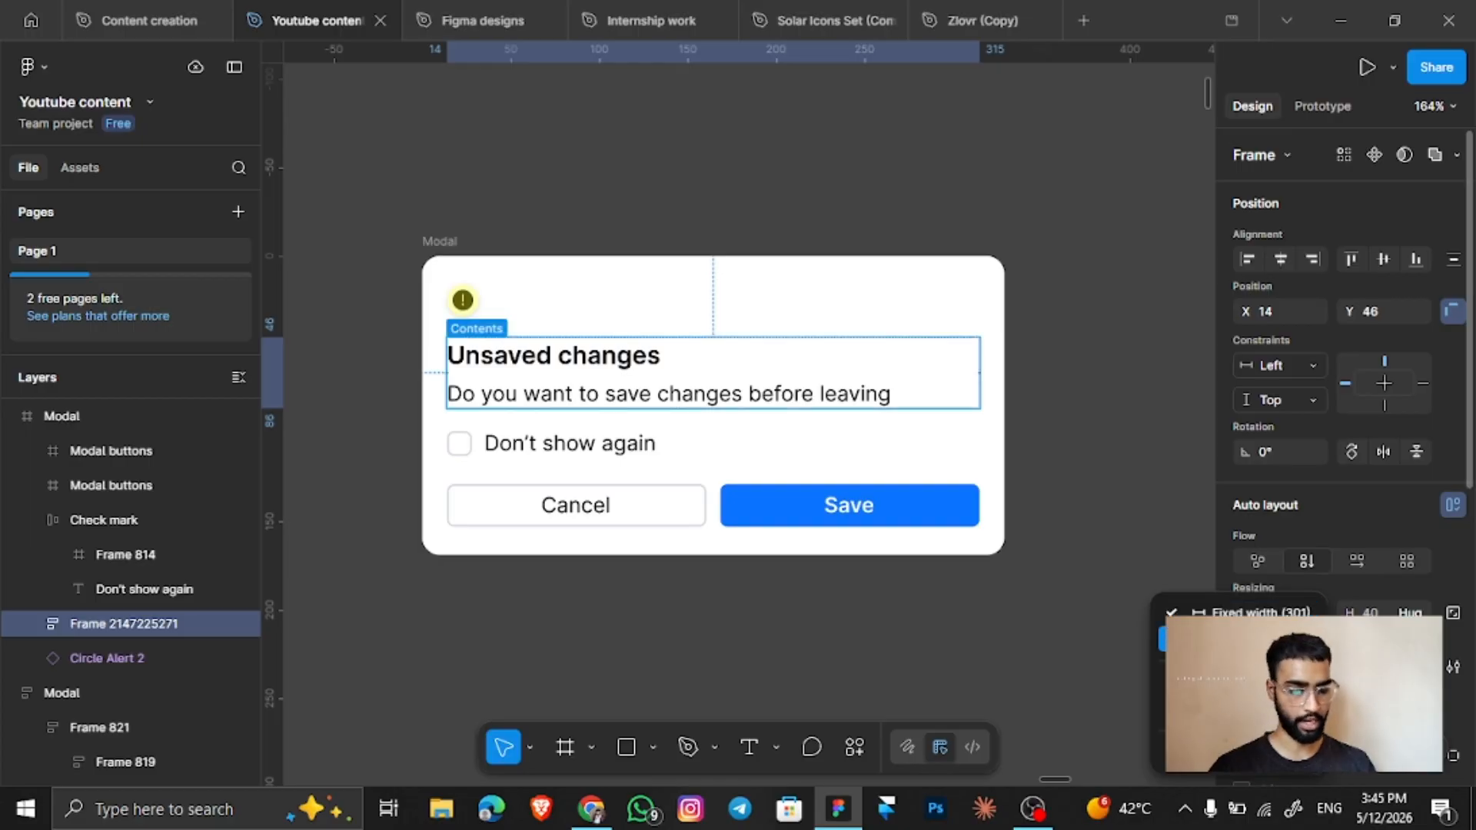
left_click(1299, 638)
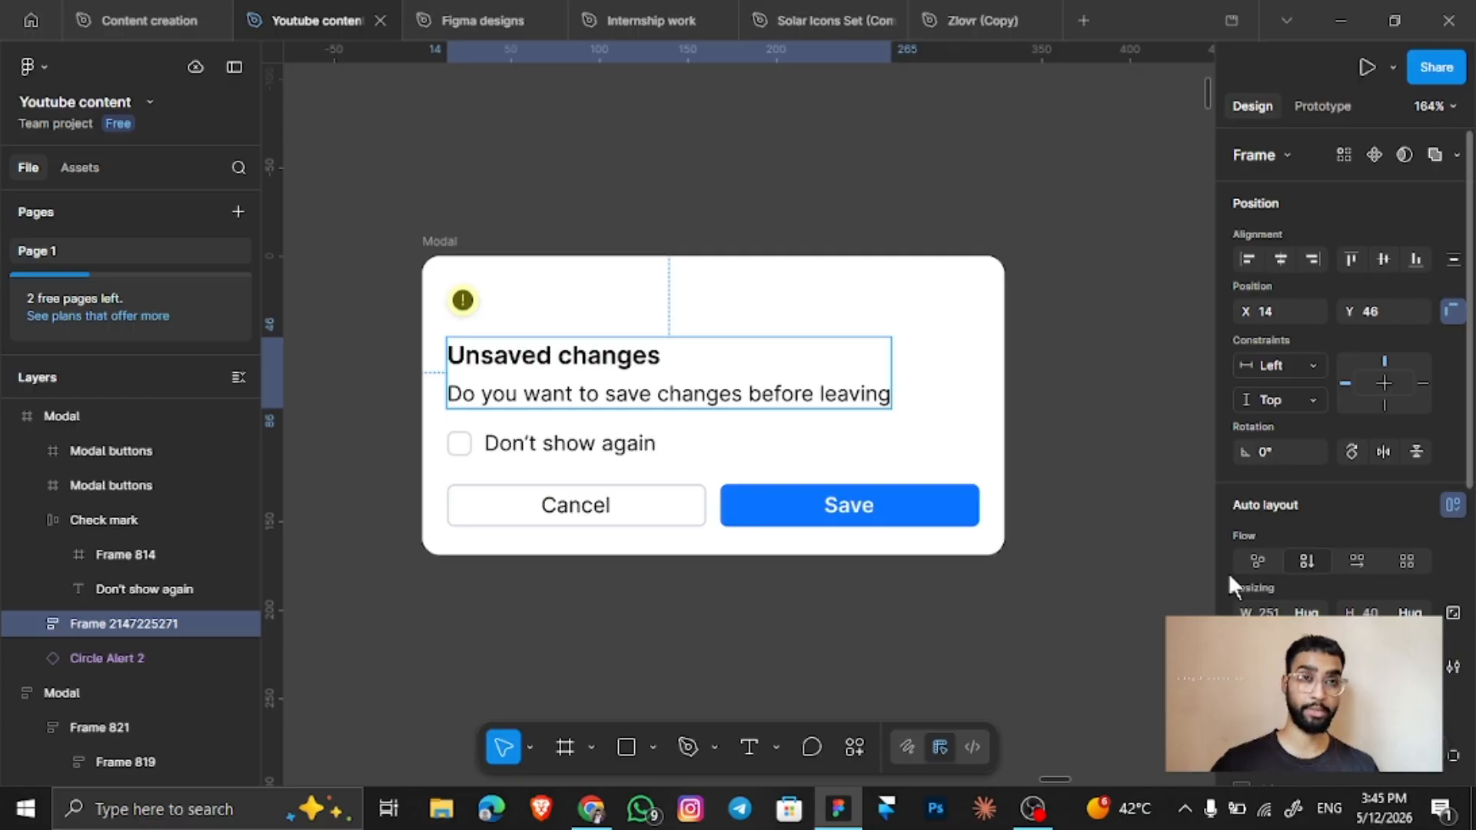
key("ctrl+z")
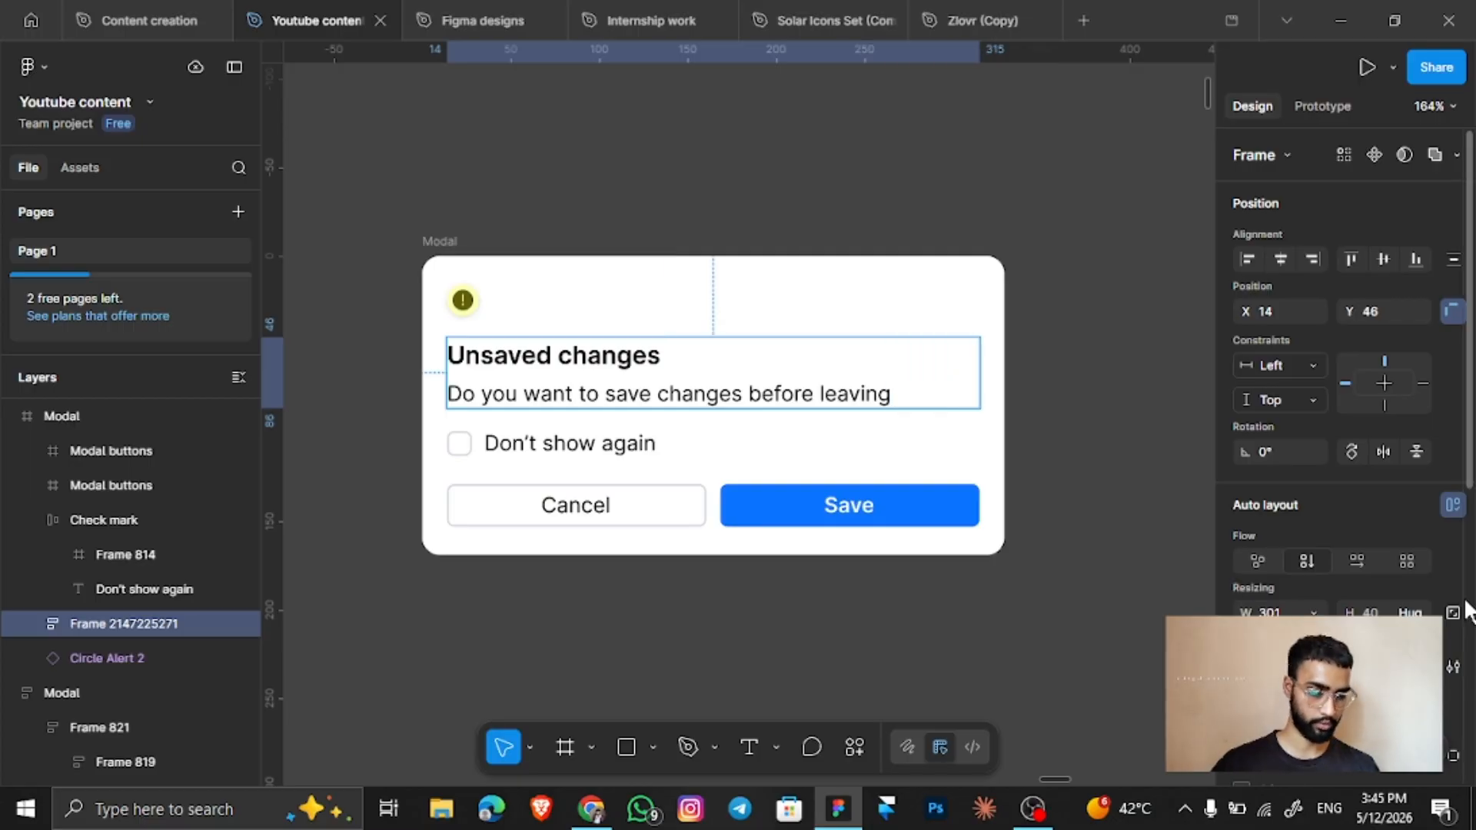
Wrap the Cancel and Save buttons together in a horizontal auto layout frame.
left_click(615, 453)
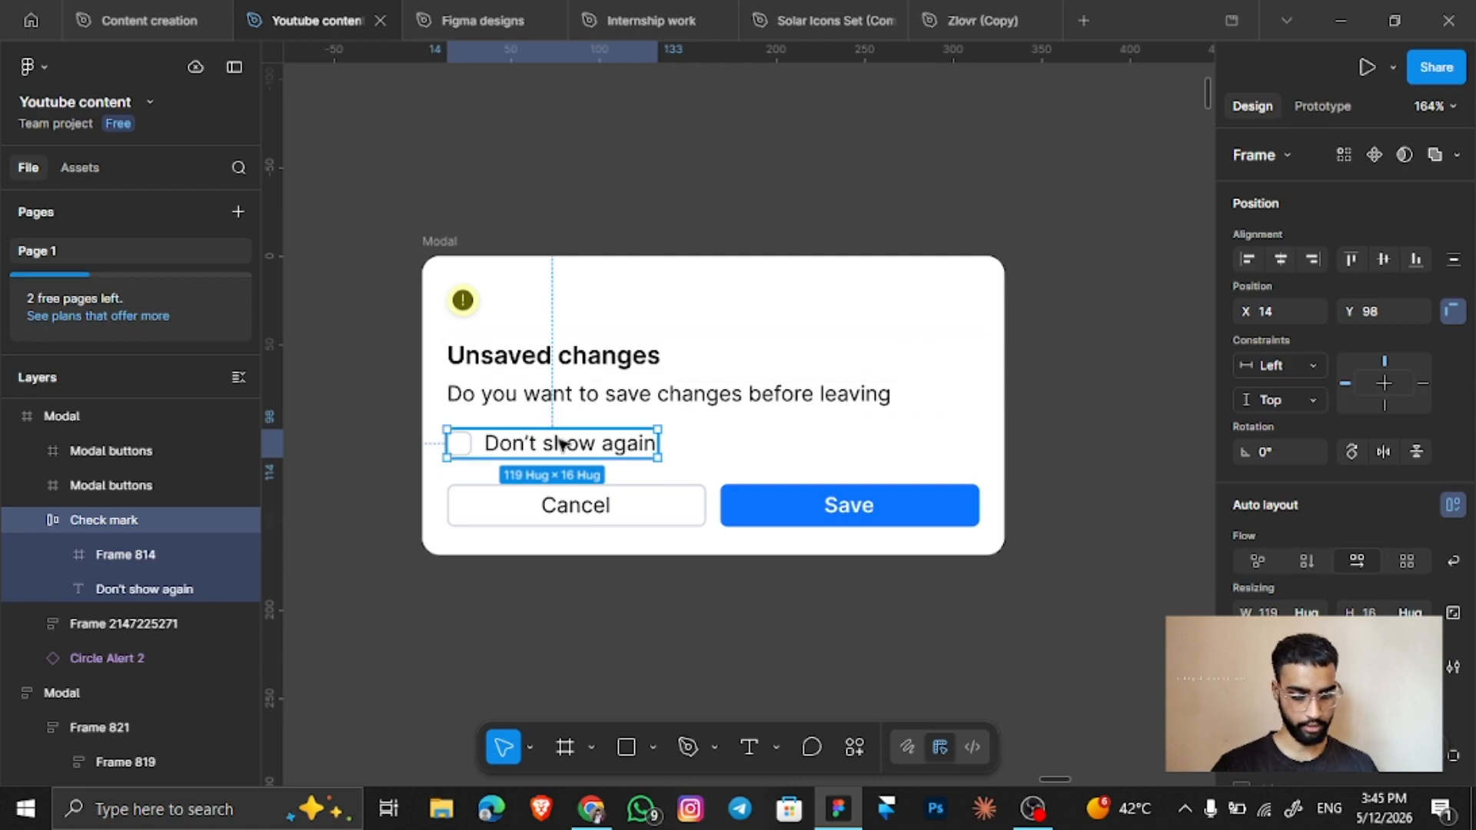
left_click(636, 526)
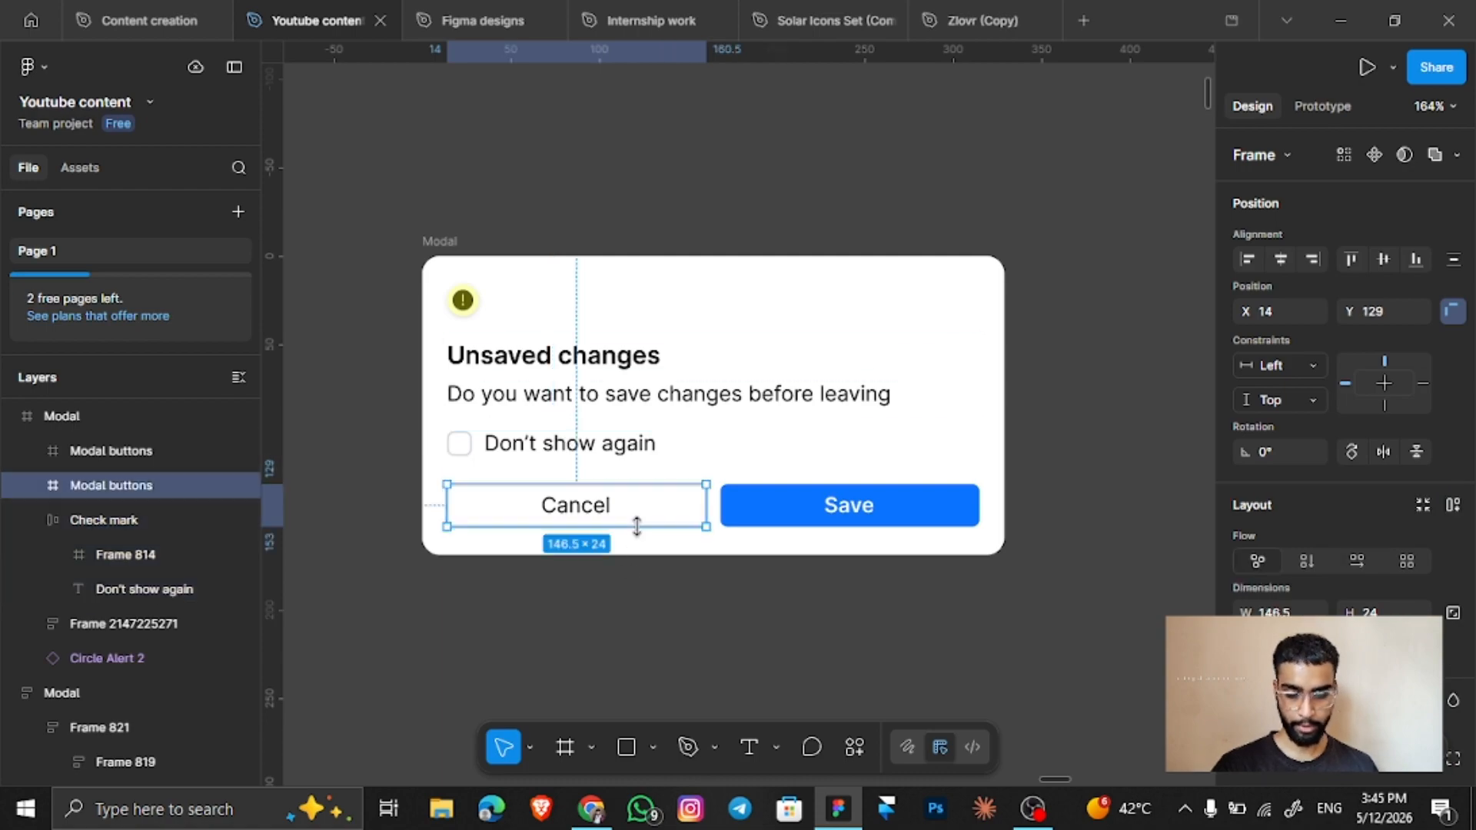
left_click(778, 513)
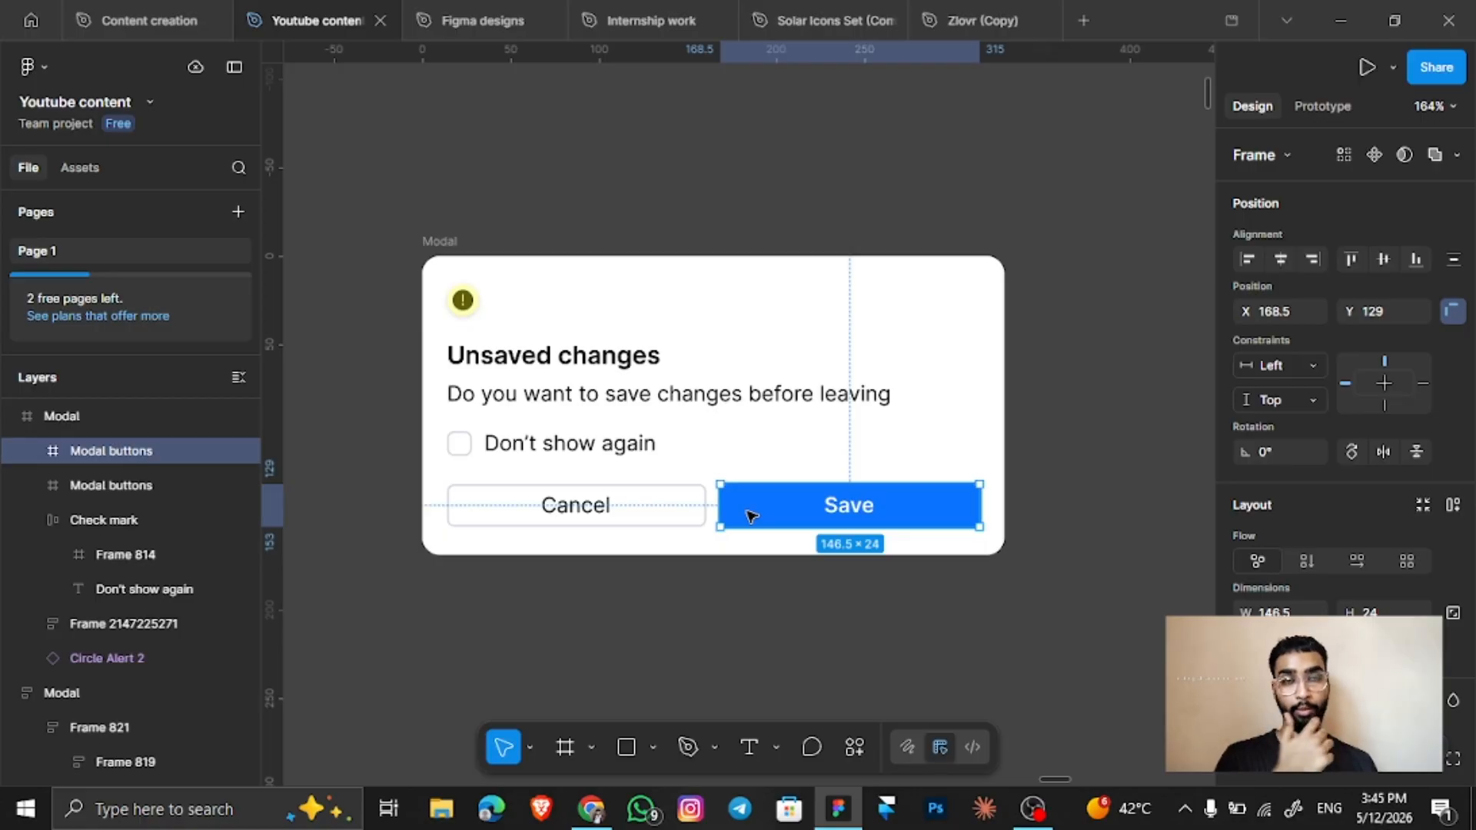
left_click(607, 523, "shift")
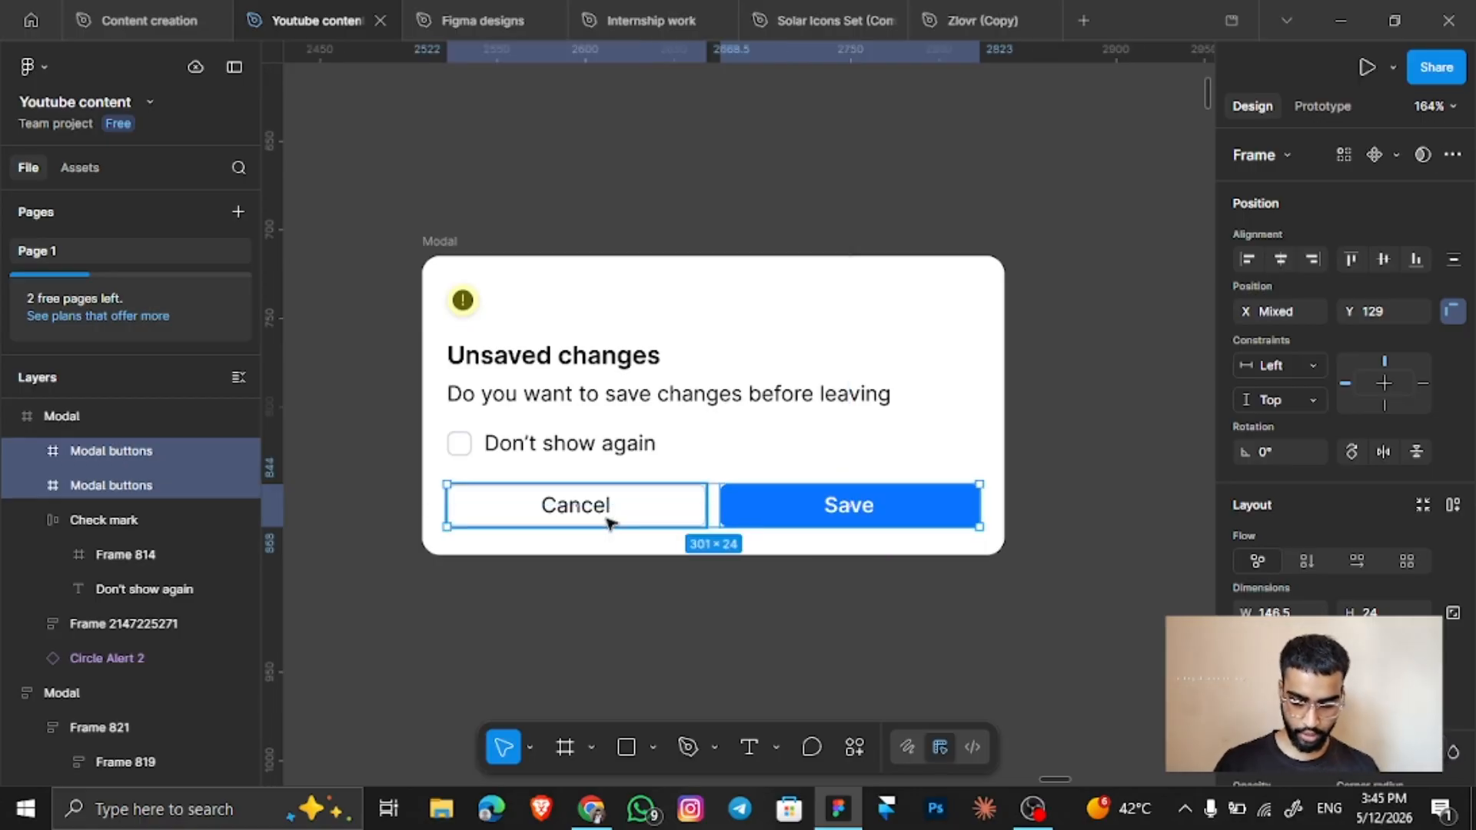
key("shift+a")
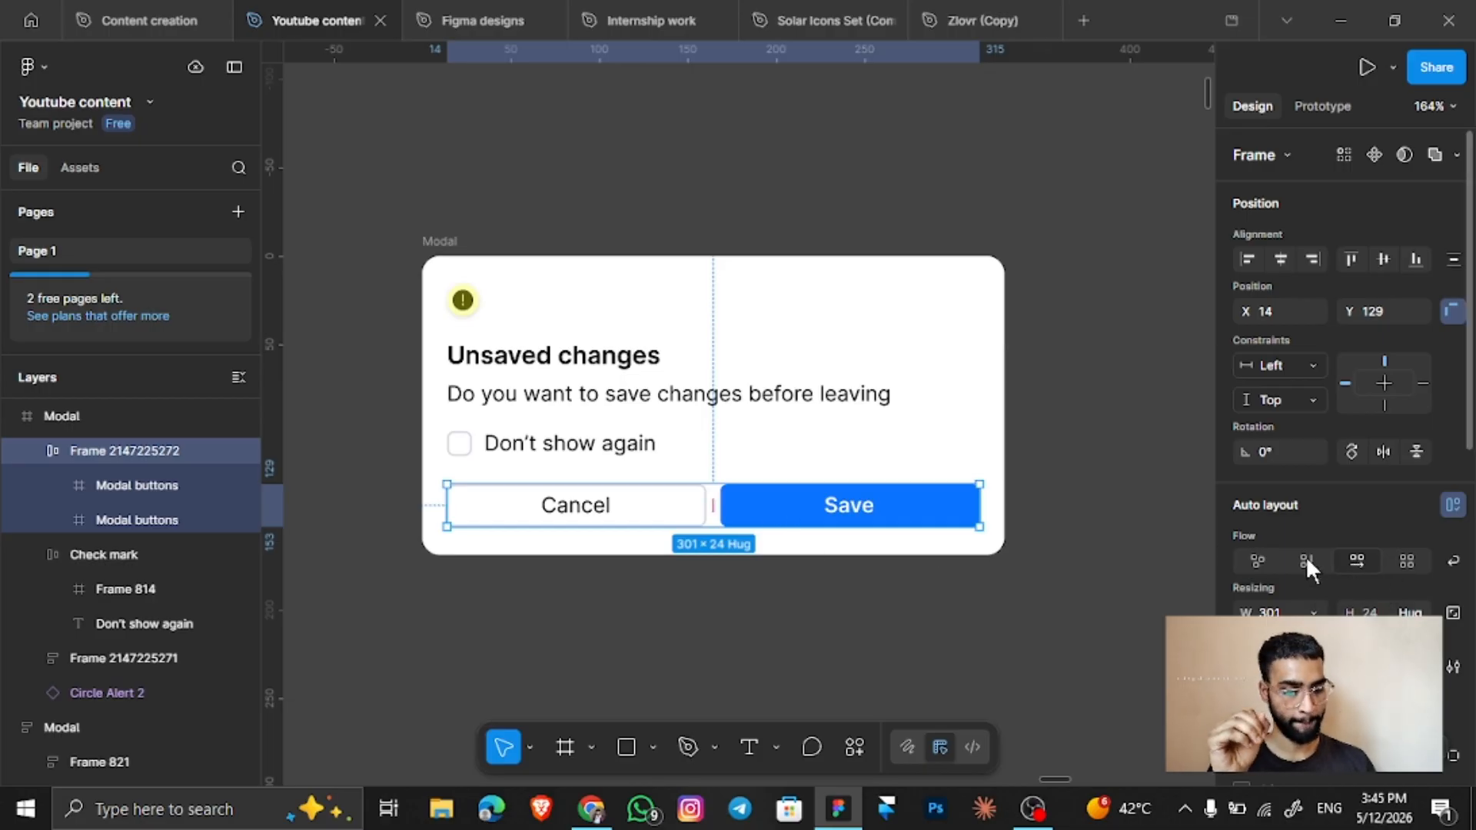
Try centring the Cancel and Save buttons with a gap of 8, and switch the gap back to Auto.
scroll(1248, 559, "down", 2)
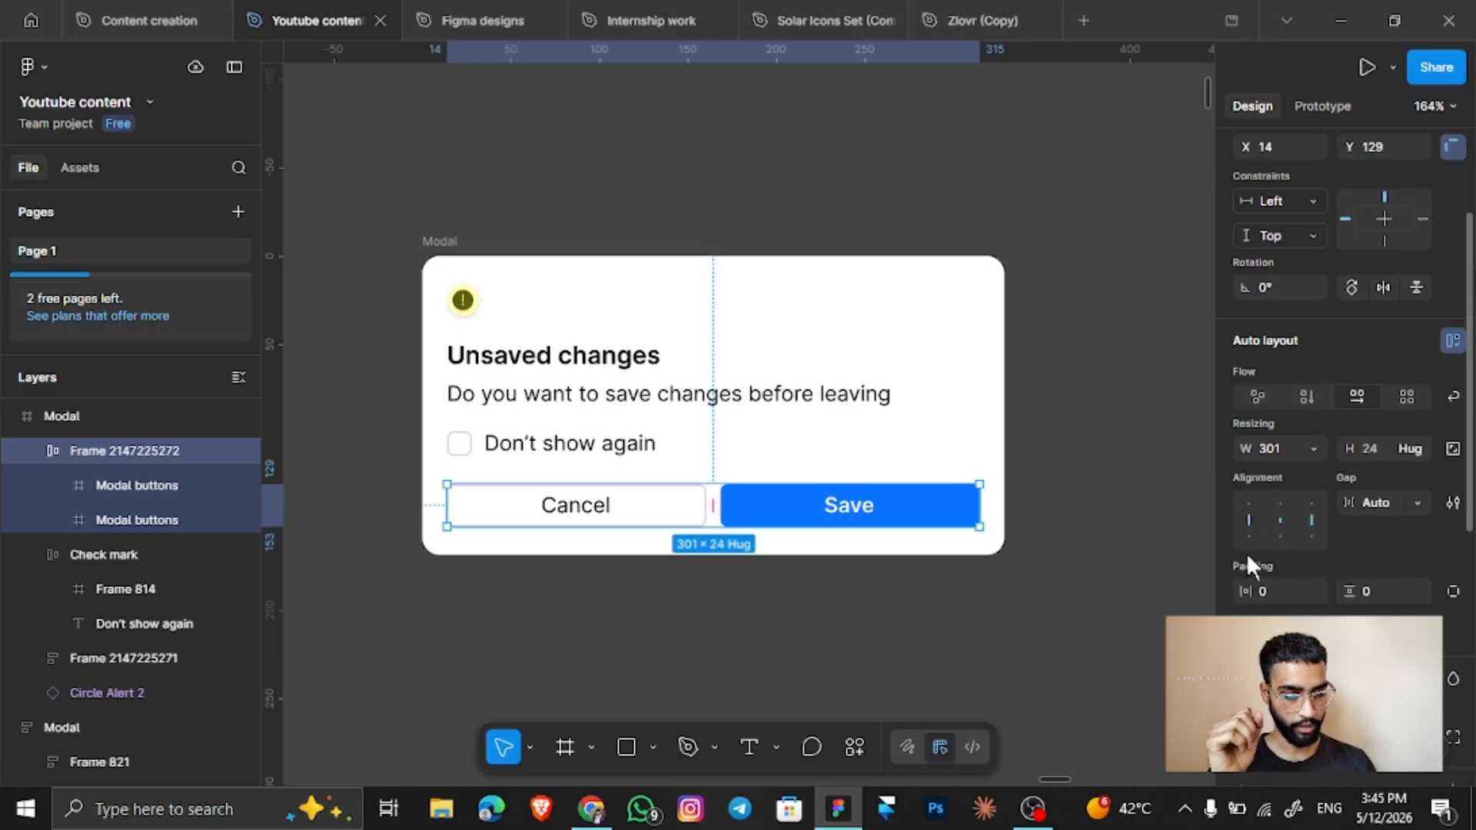
left_click(1280, 520)
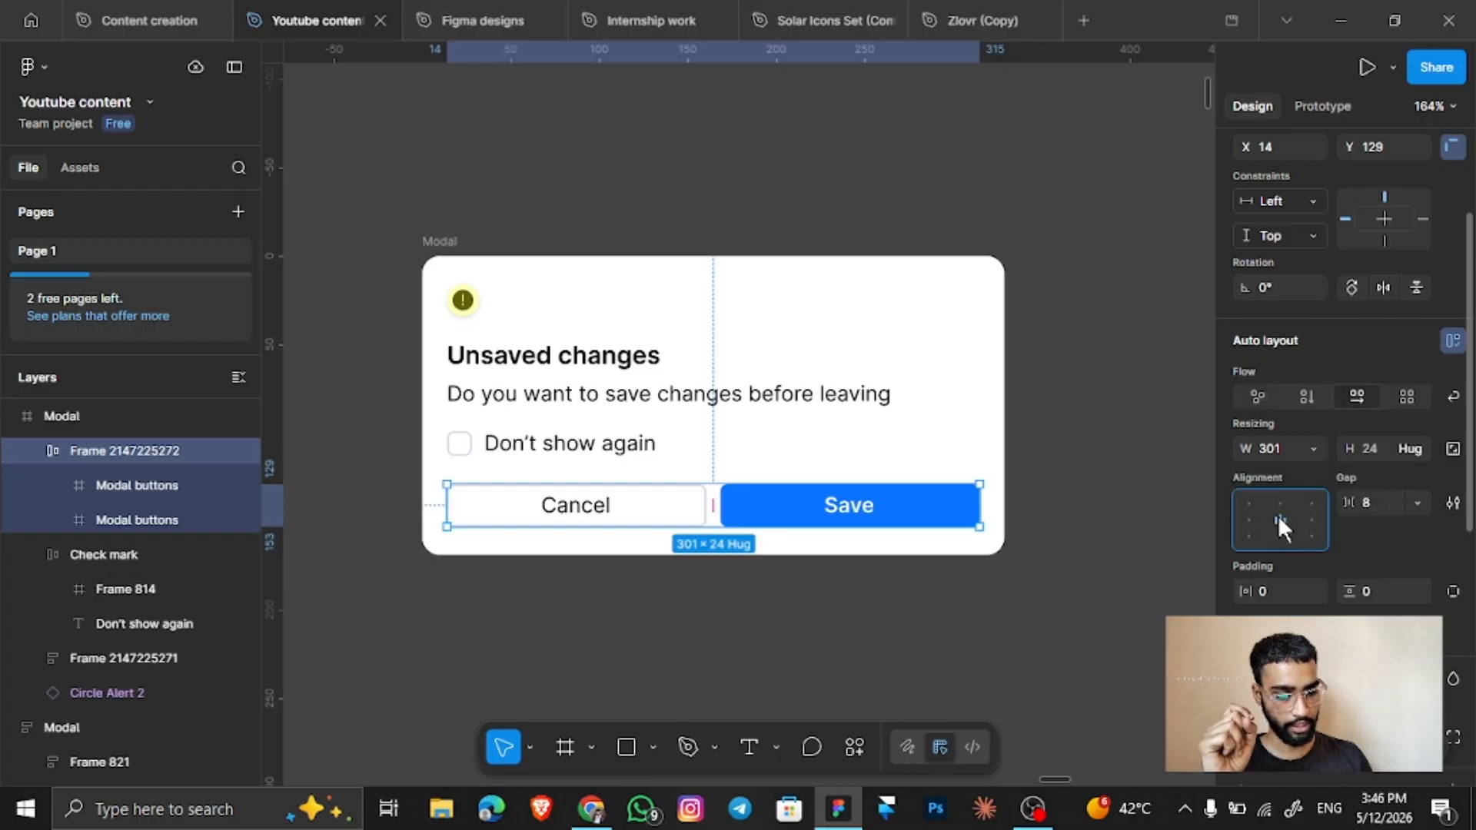
left_click(1279, 519)
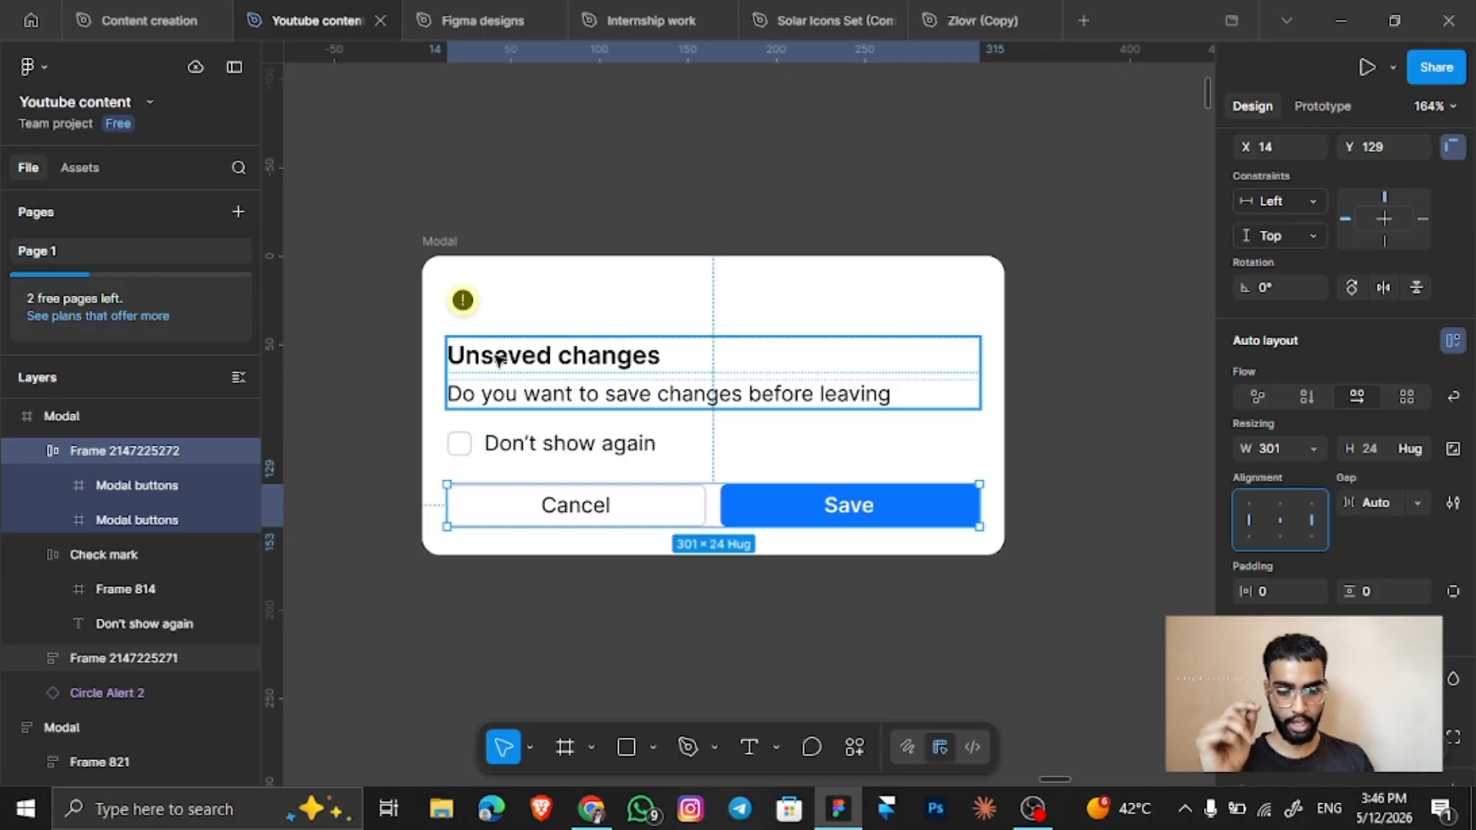
Wrap the text frame, Don't show again row and button row in a vertical auto layout frame with left-aligned contents.
left_click(462, 300)
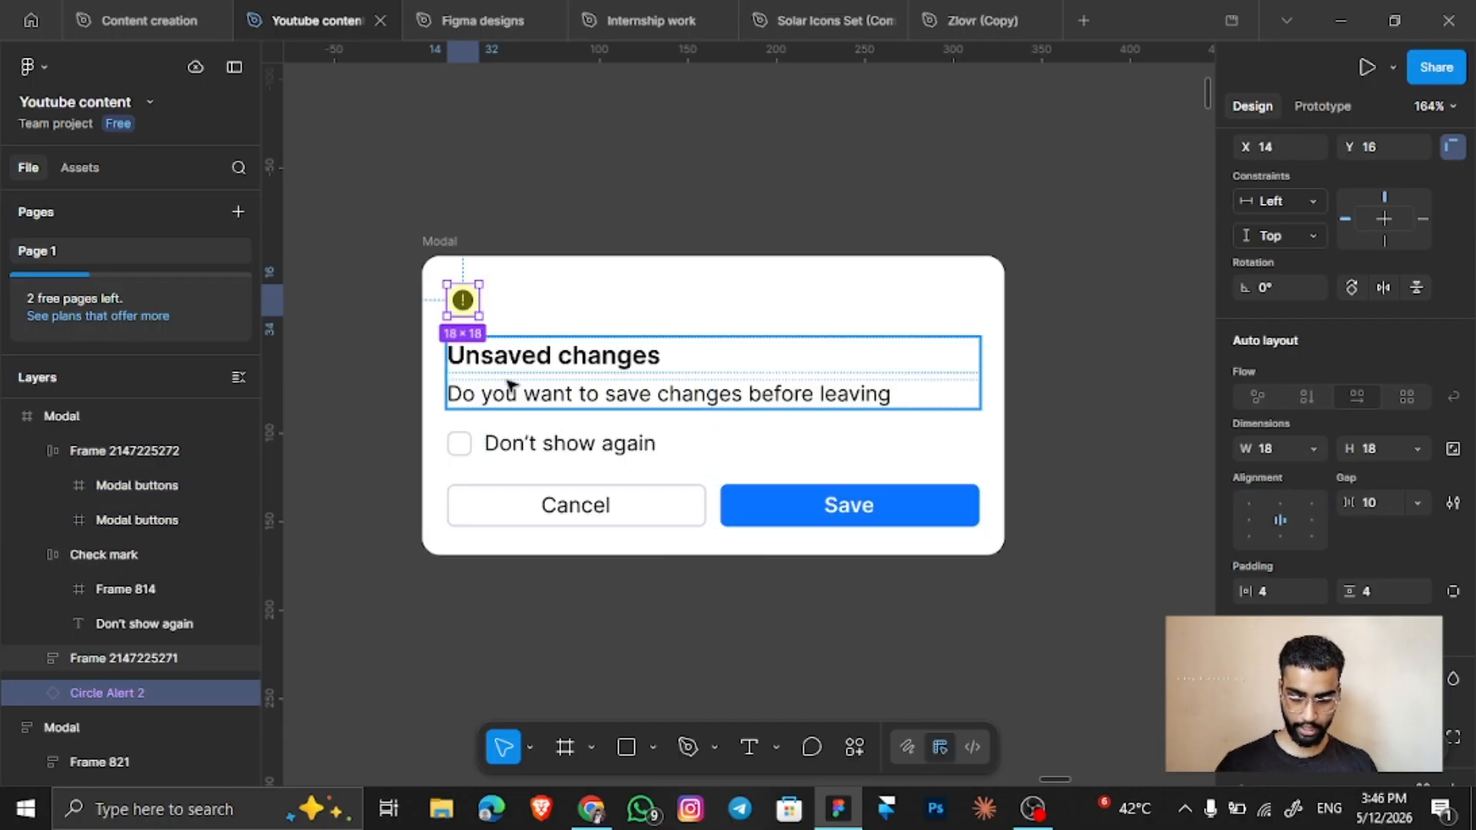
left_click_drag(430, 355, 777, 530)
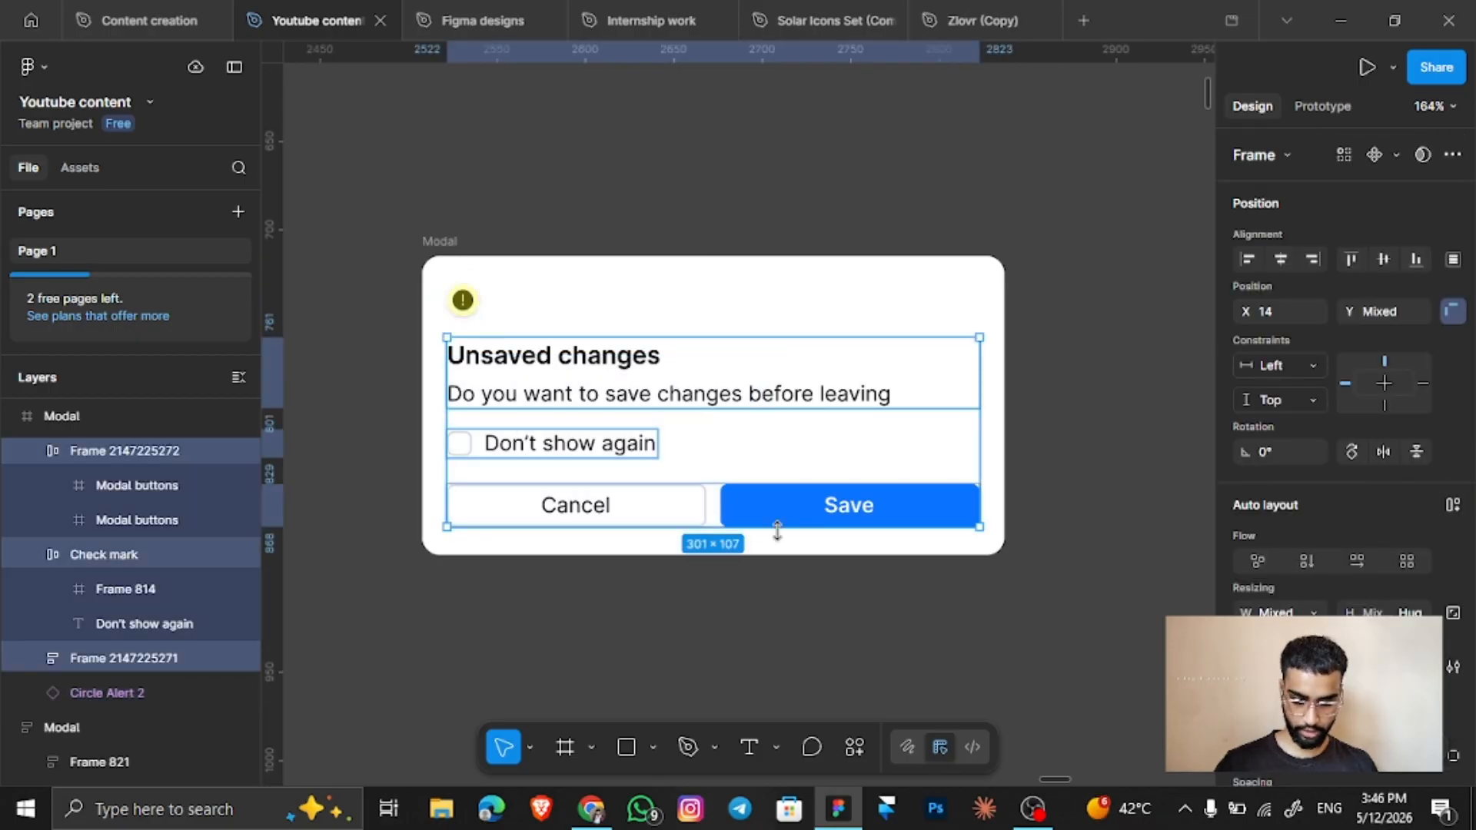
key("shift+a")
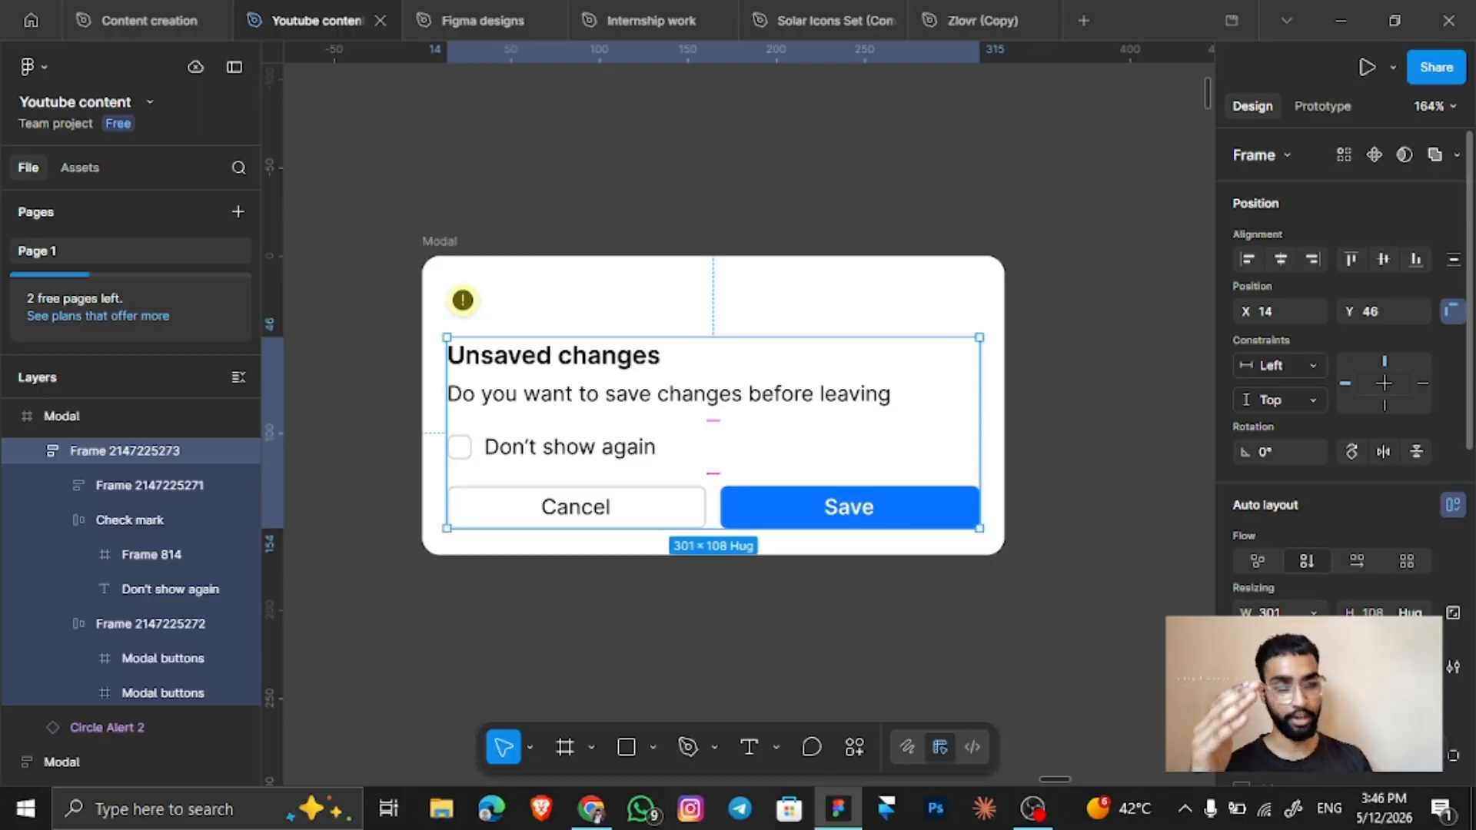
key("alt+h")
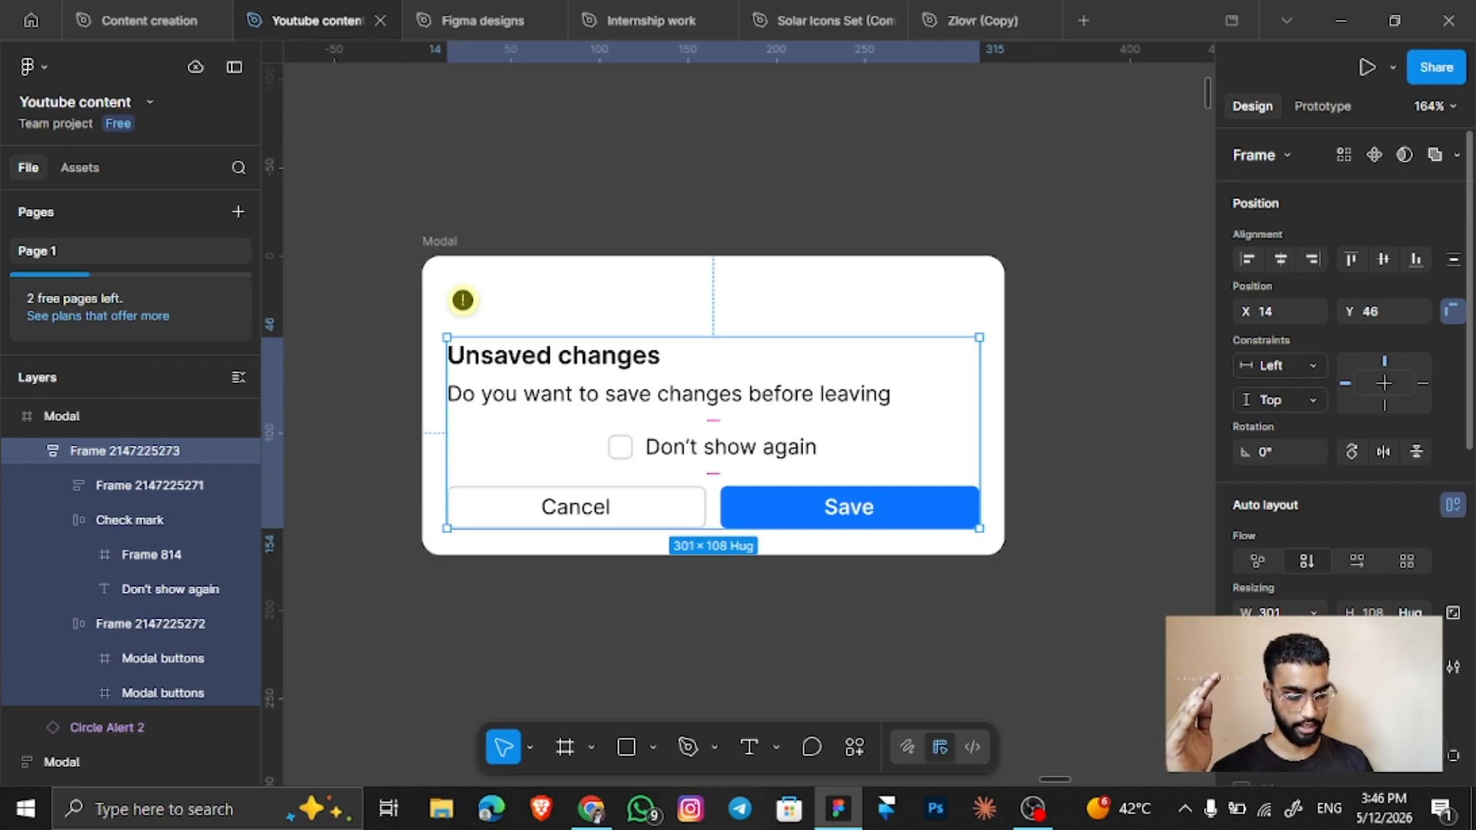
key("alt+a")
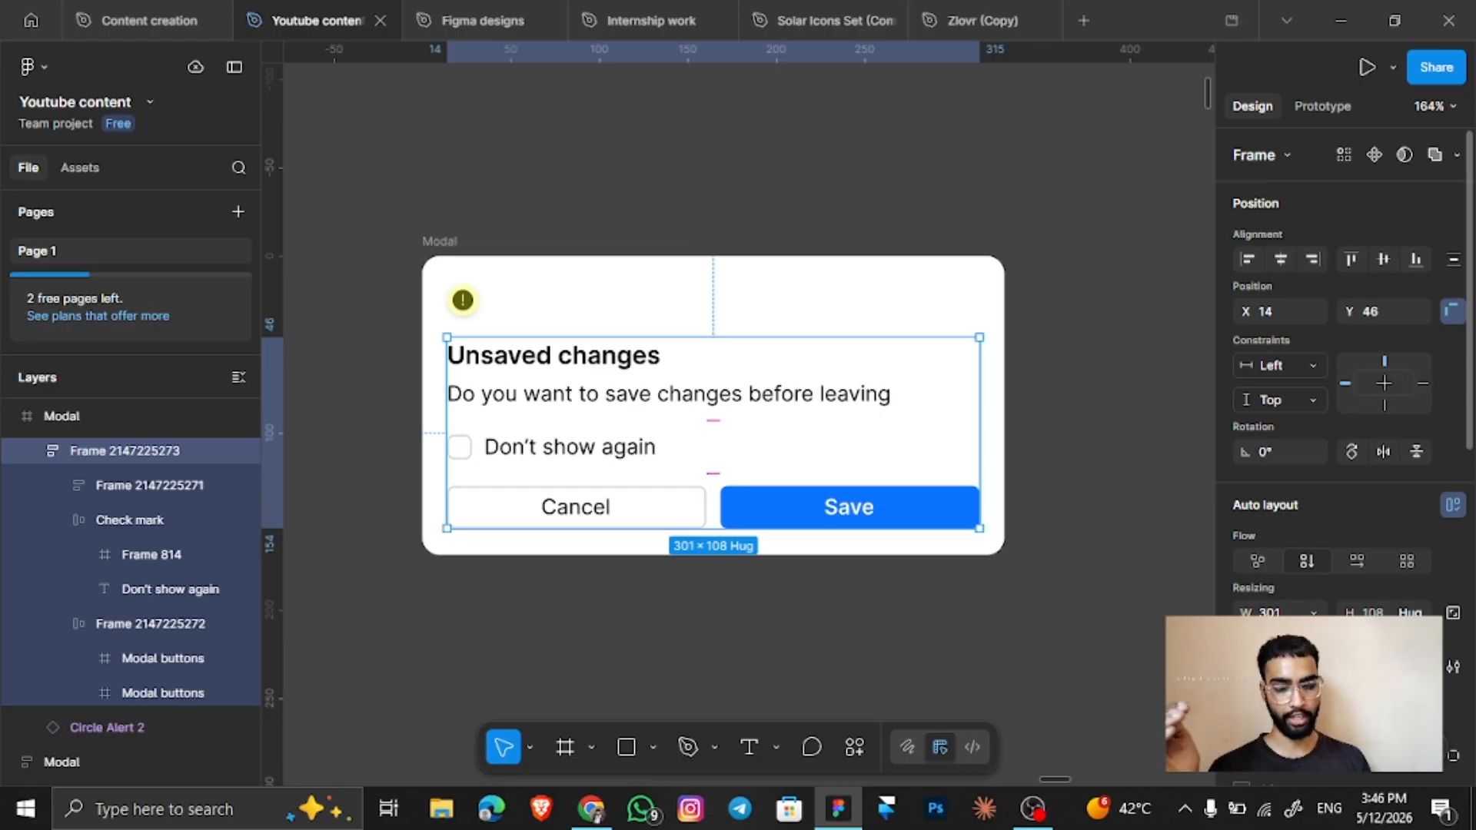
Wrap the alert icon and the content frame below it together in a vertical auto layout frame.
left_click(469, 303)
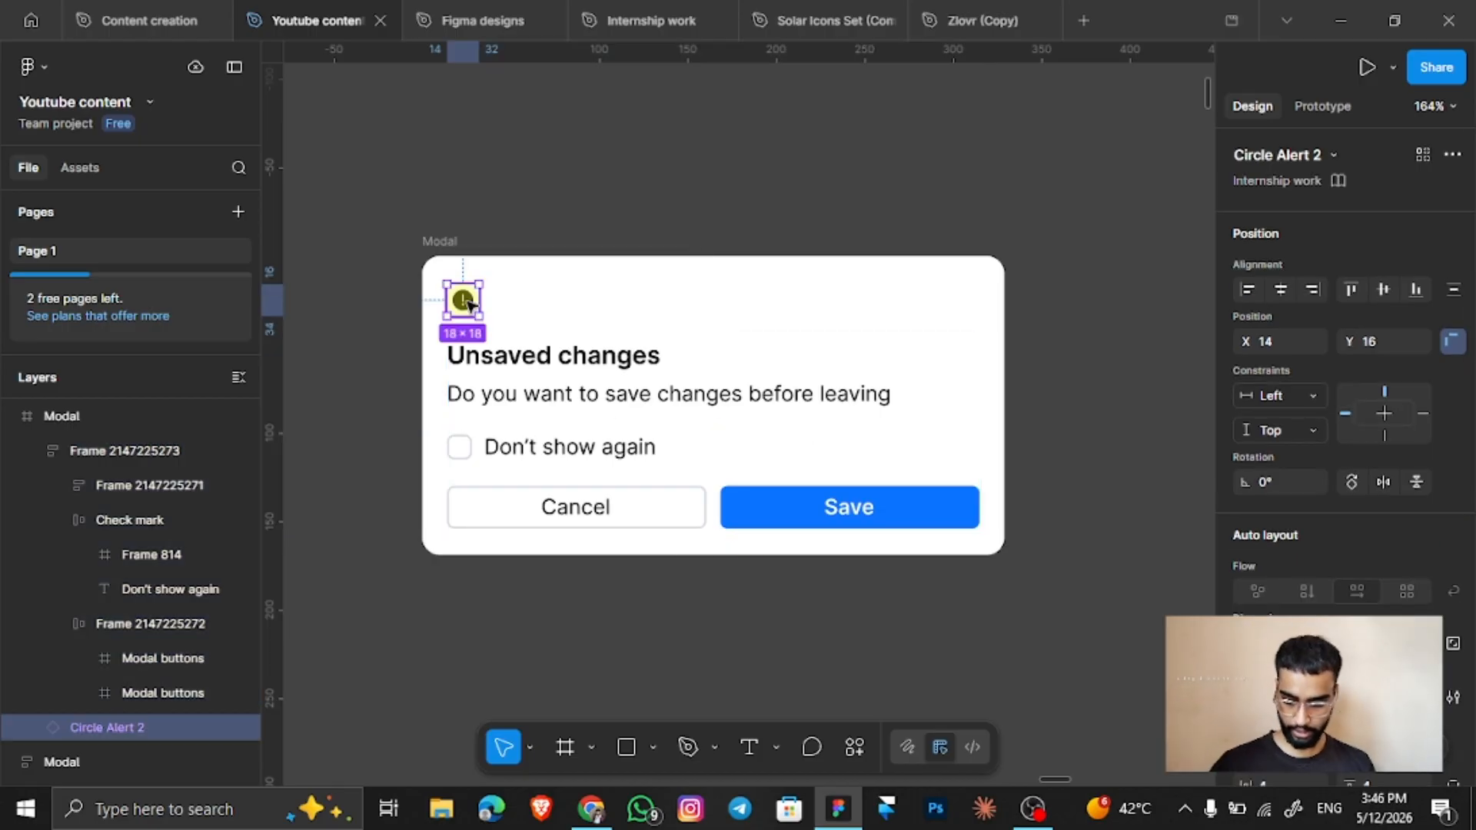
left_click(694, 428, "shift")
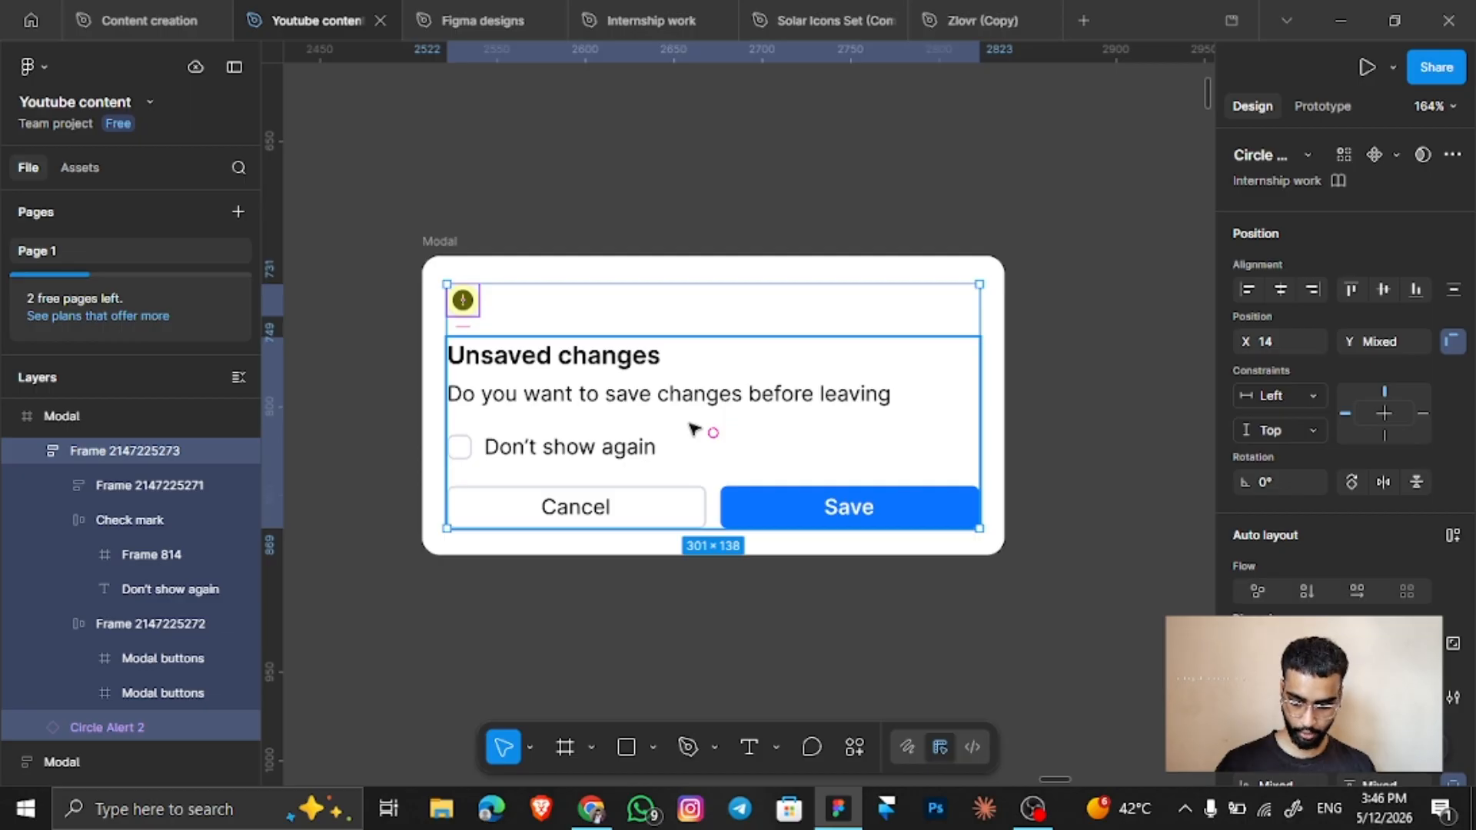
key("shift+a")
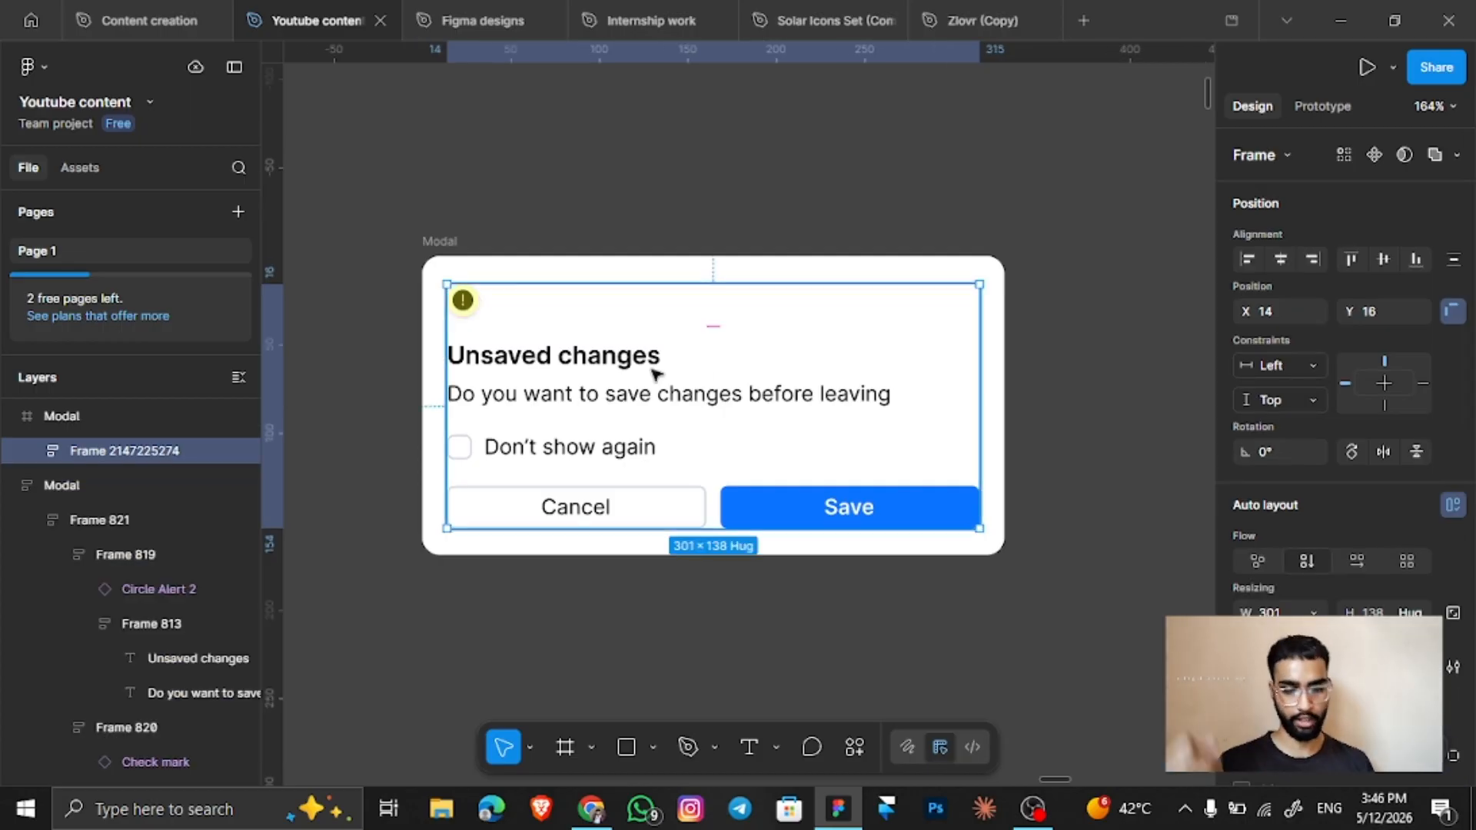
Add vertical auto layout to the outer Modal frame and set its horizontal and vertical padding to 16.
left_click(453, 252)
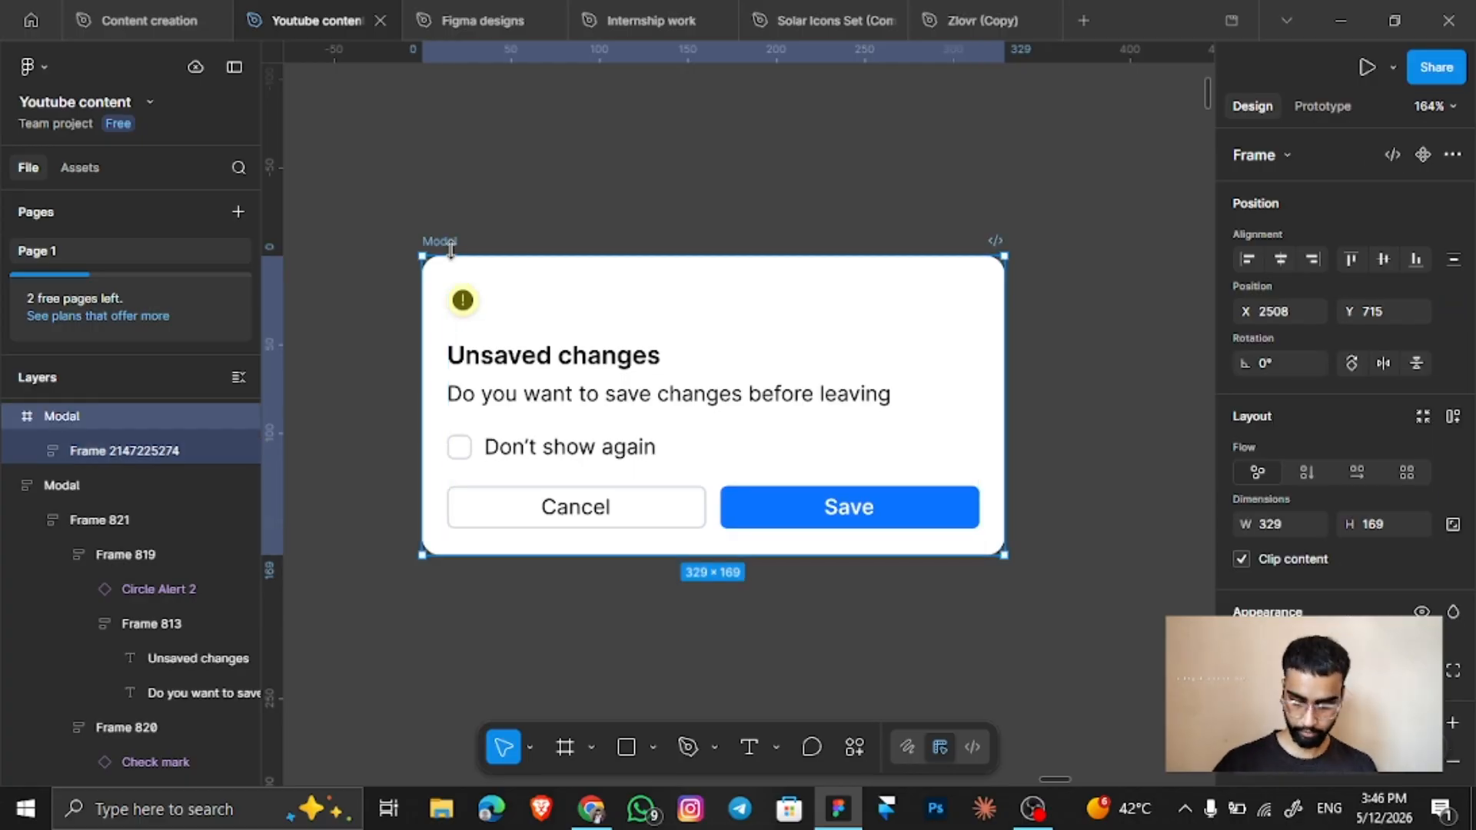
key("shift+a")
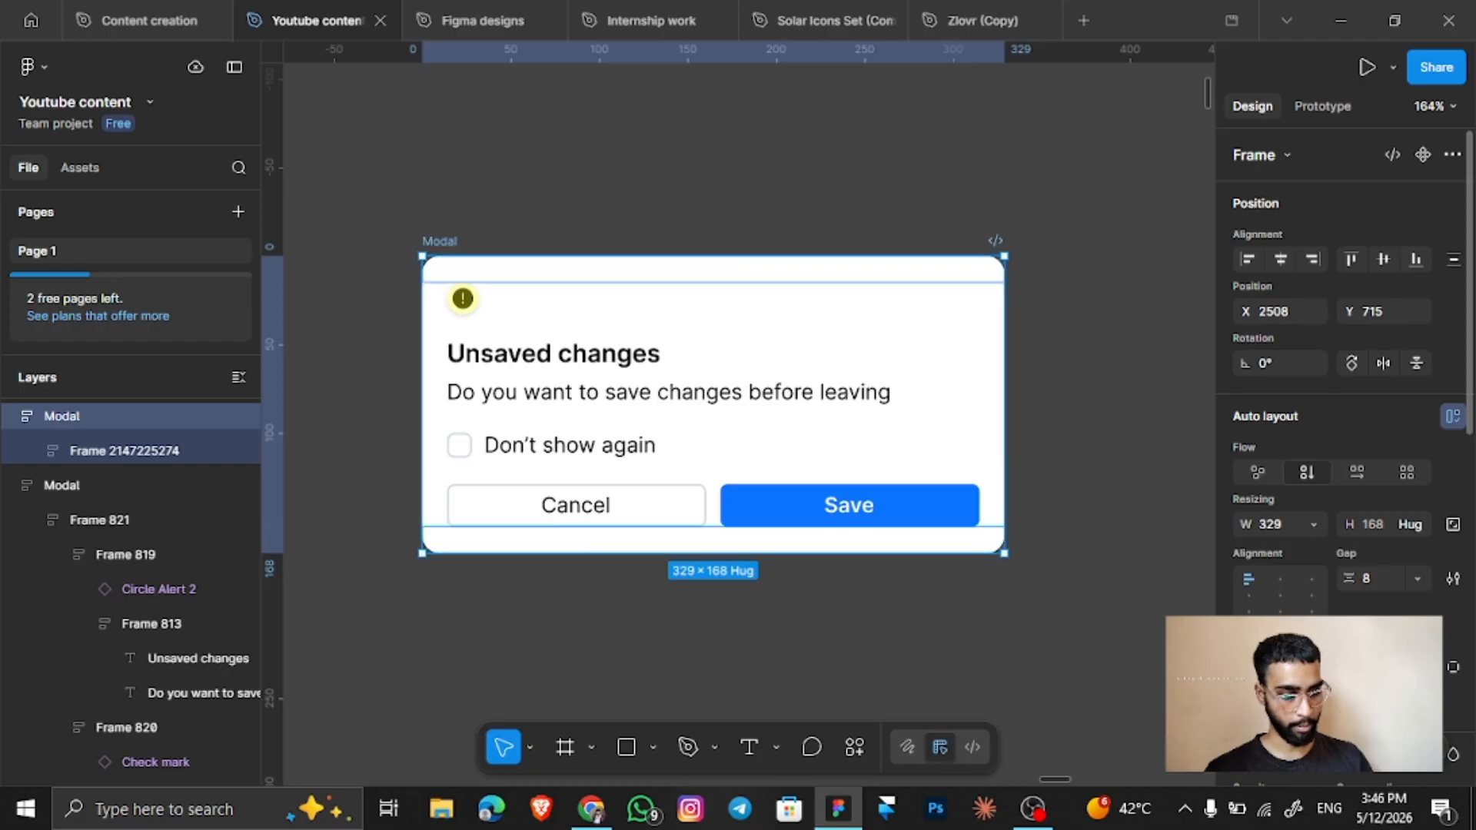
key("Return")
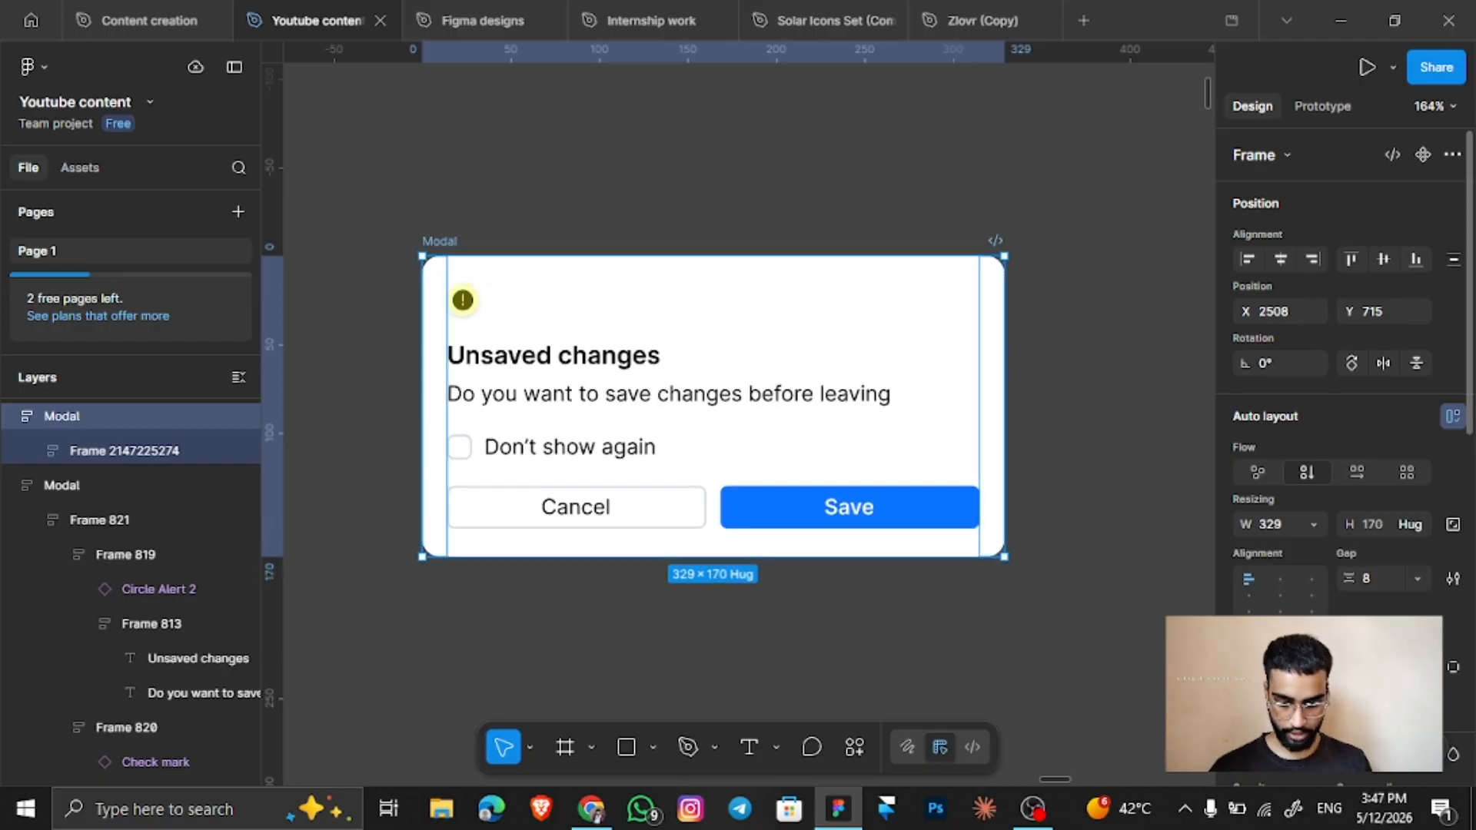
key("Return")
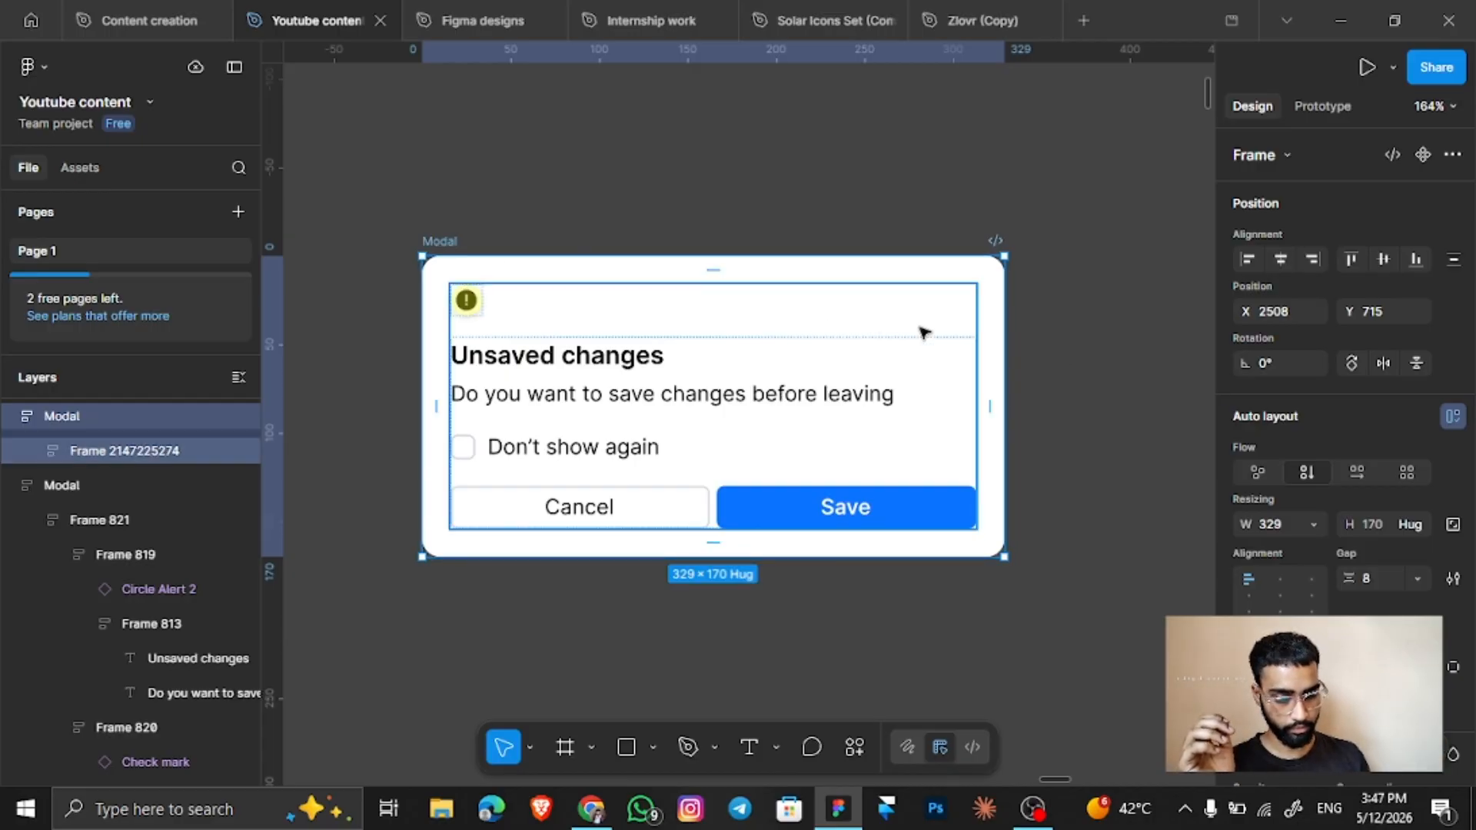
Try widening the Modal frame to 381, undo the resize, and inspect the width sizing of its nested content frames.
left_click_drag(1002, 337, 1062, 394)
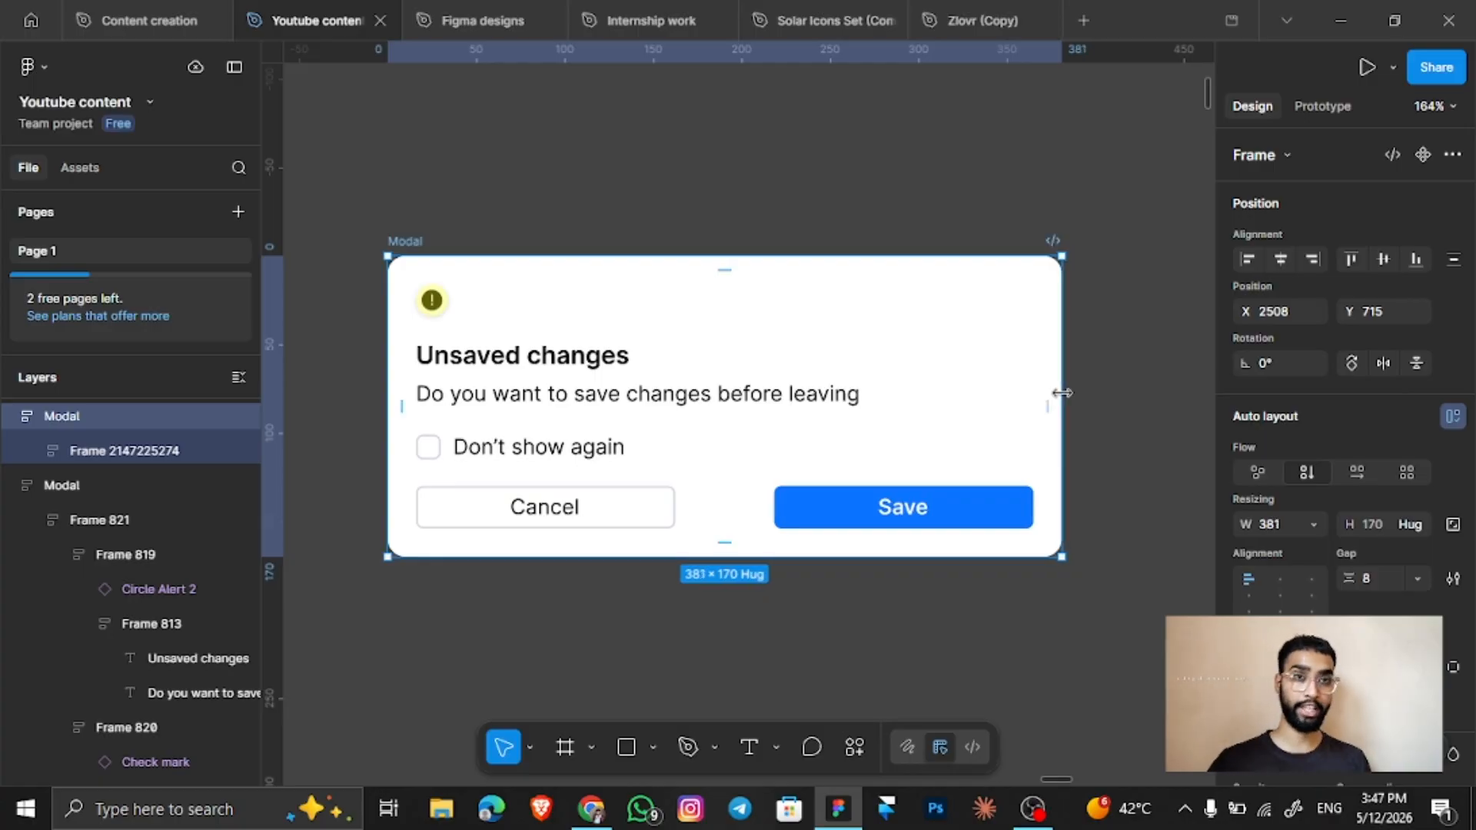
key("ctrl+z")
double_click(734, 401)
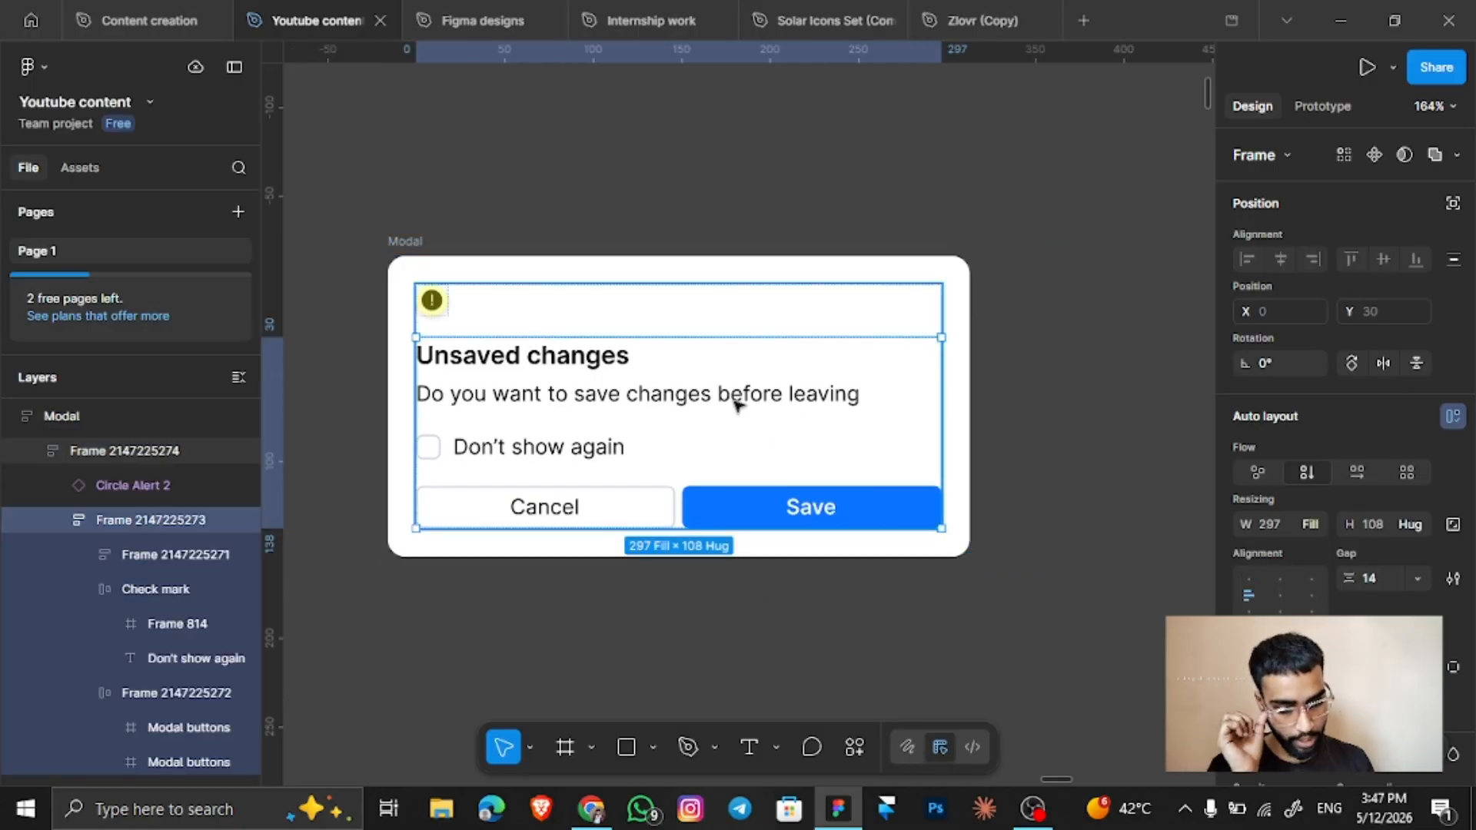
double_click(736, 402)
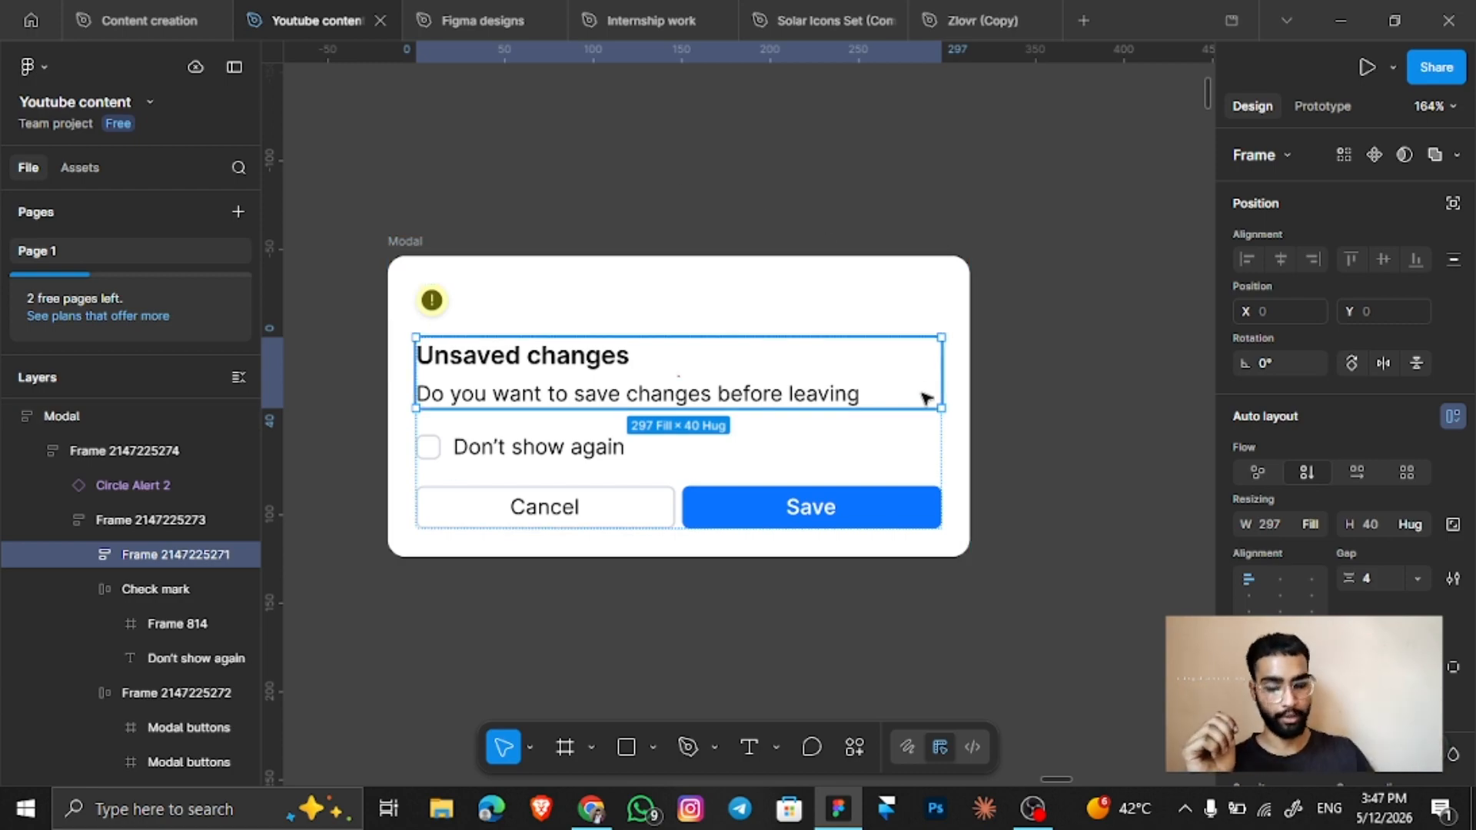
Set the alert icon's width to Fill container and align its contents to the left.
left_click(454, 301)
scroll(457, 302, "up", 3)
scroll(454, 303, "down", 3)
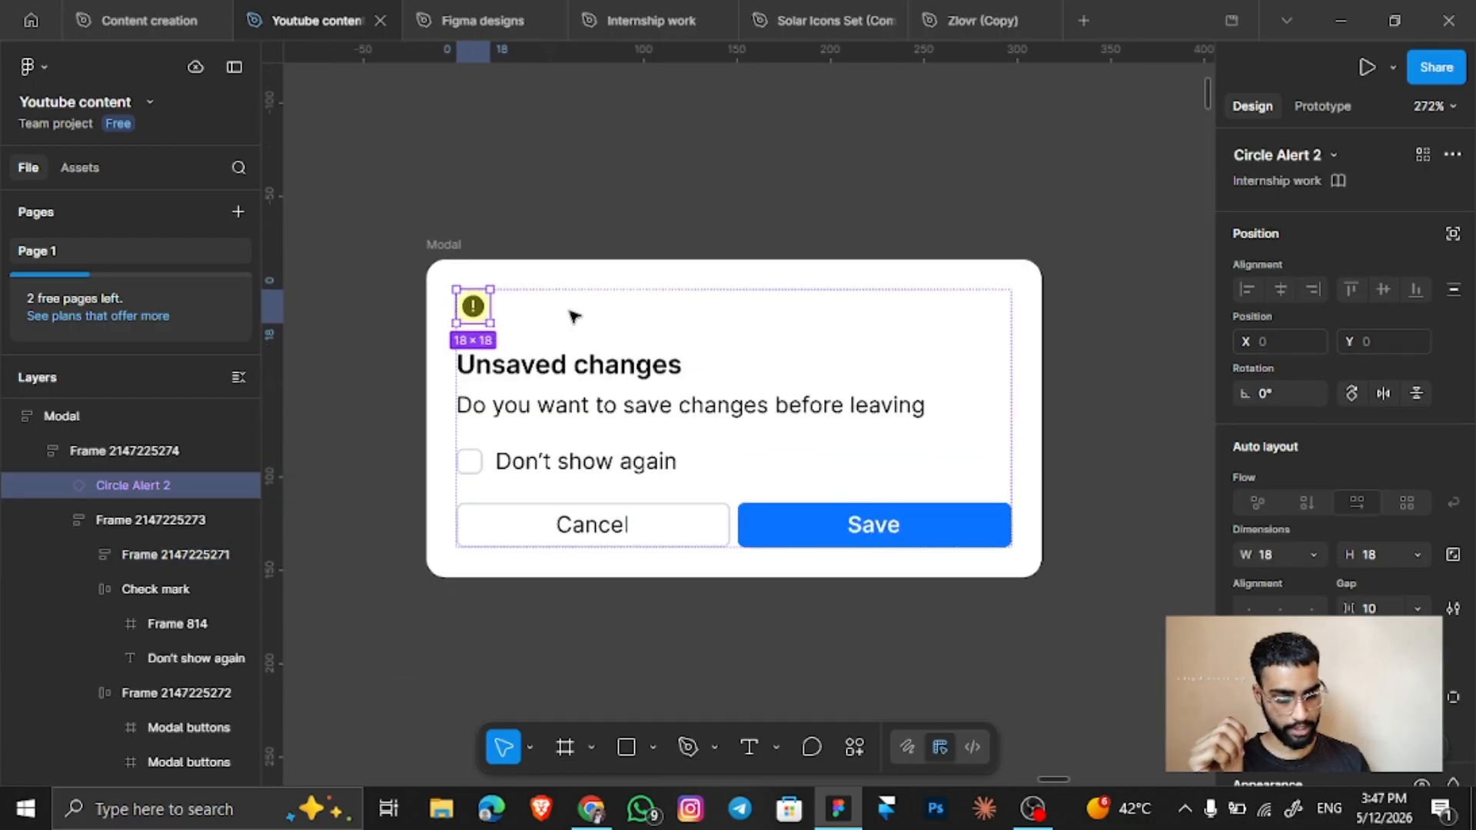
left_click(1311, 550)
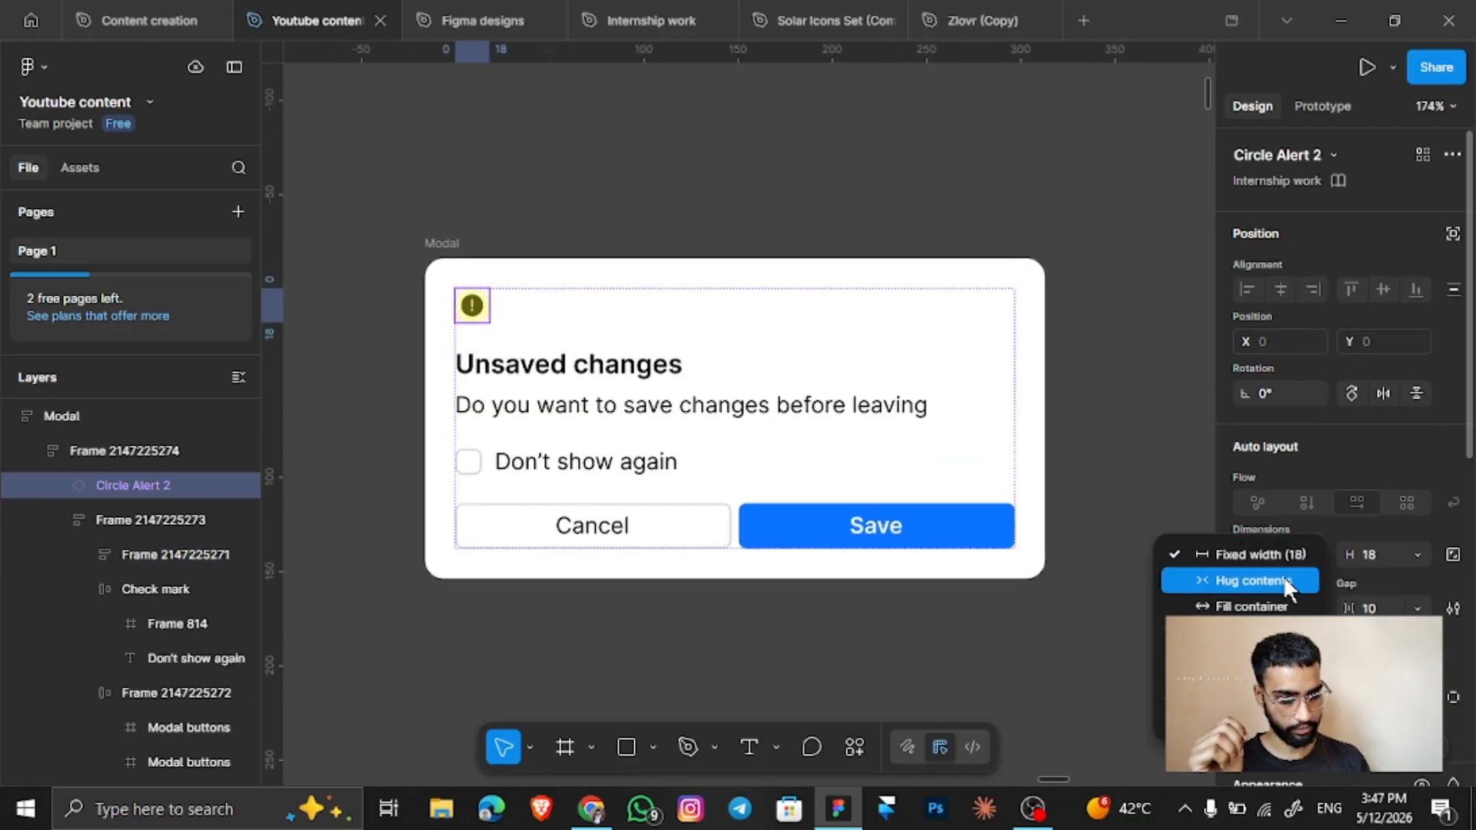
left_click(1277, 607)
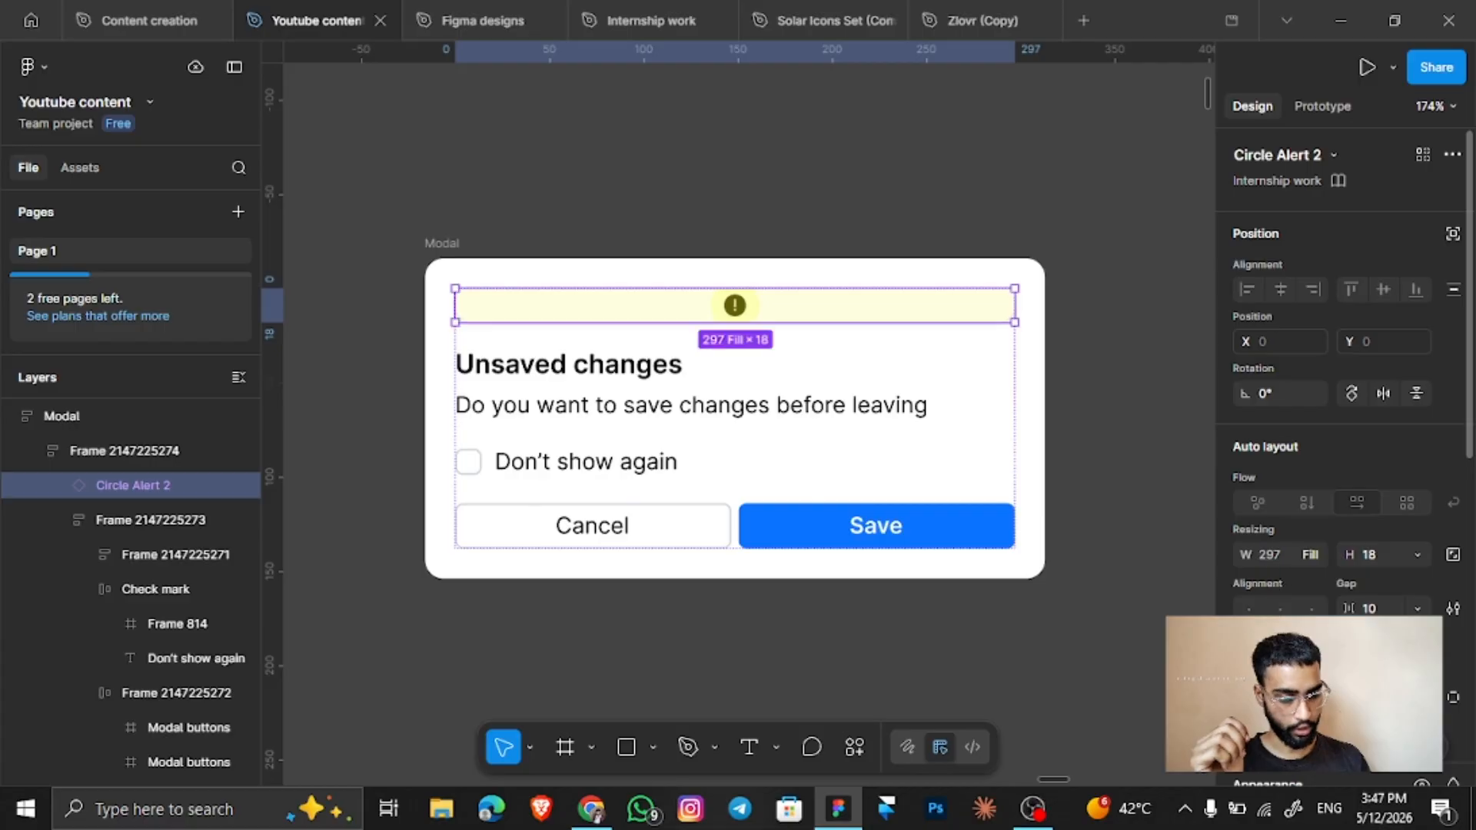
left_click(1249, 608)
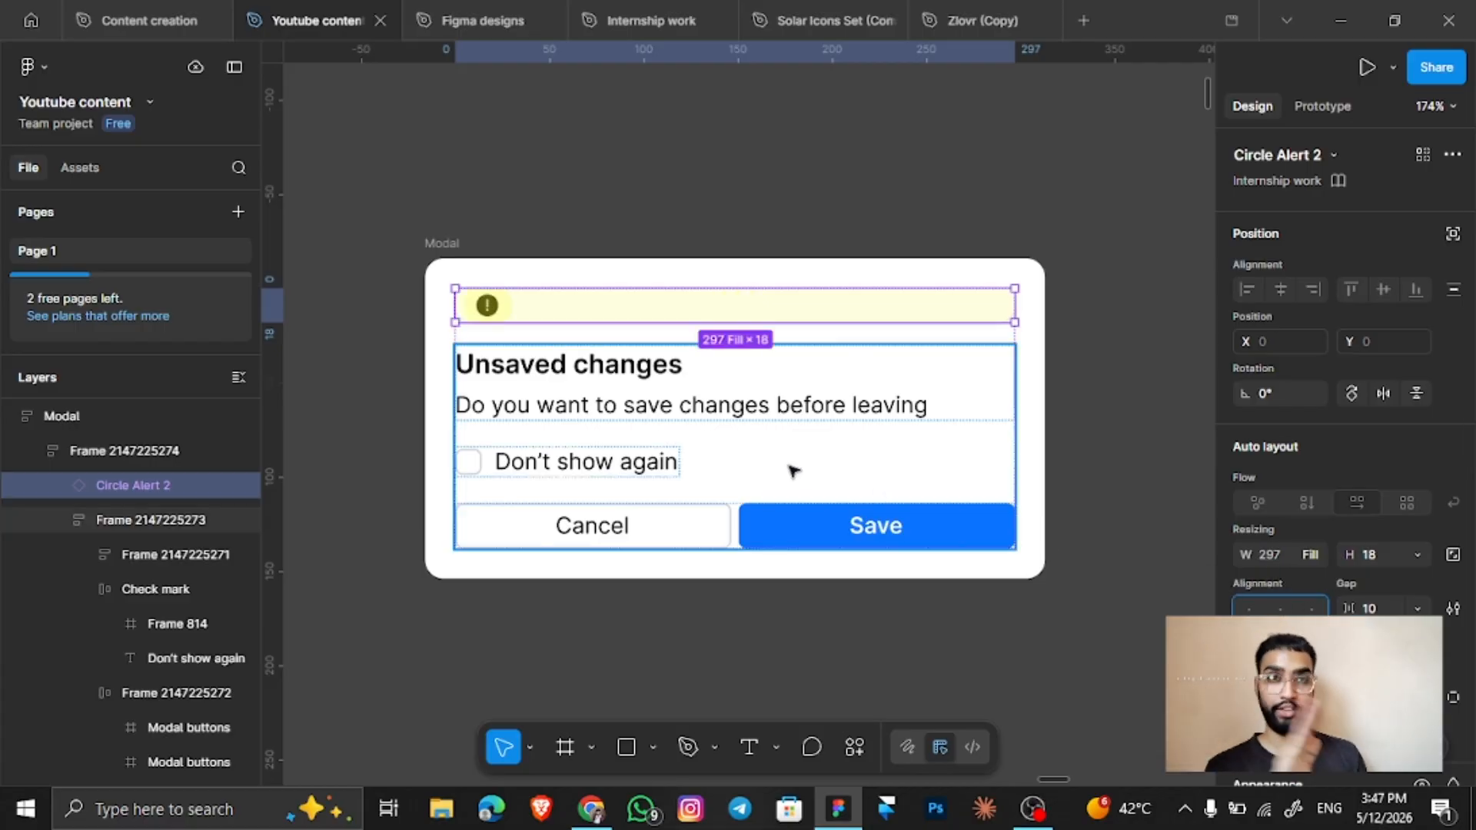
Check the title and description width sizing, and set the Don't show again row's width to Fill container.
left_click(576, 375)
left_click(577, 374)
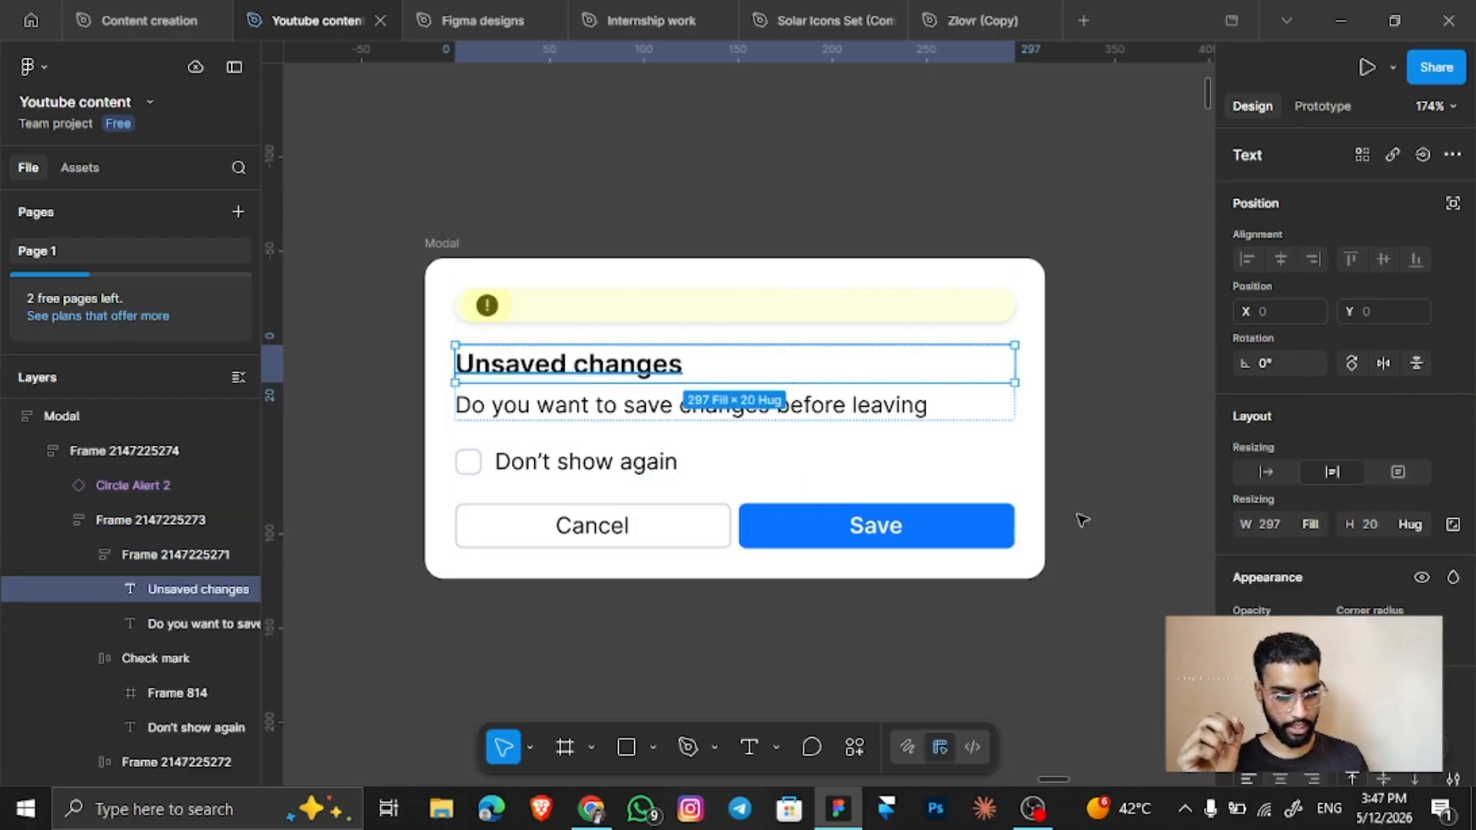
left_click(905, 419)
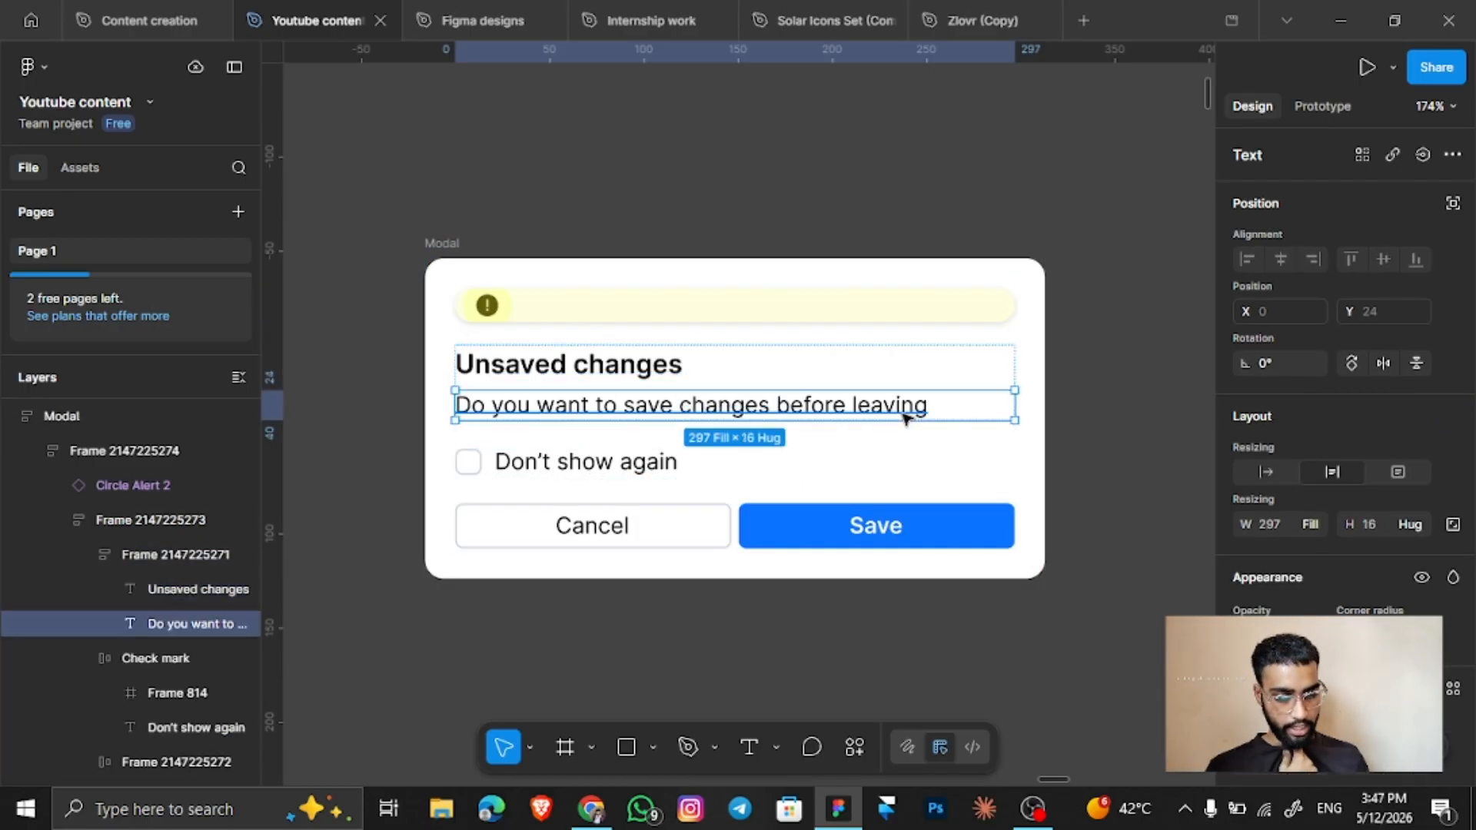
left_click(656, 466)
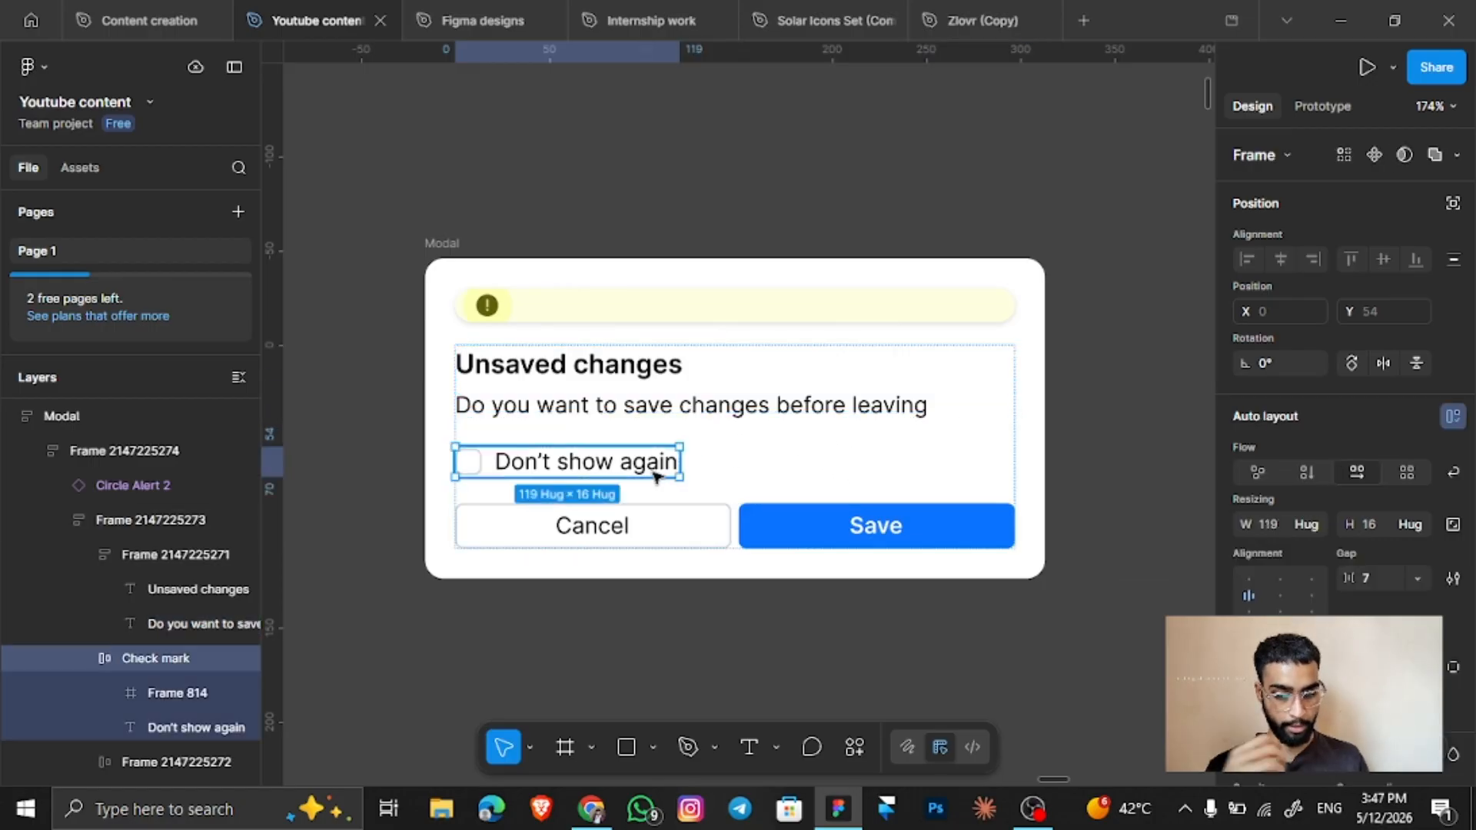
left_click(1314, 526)
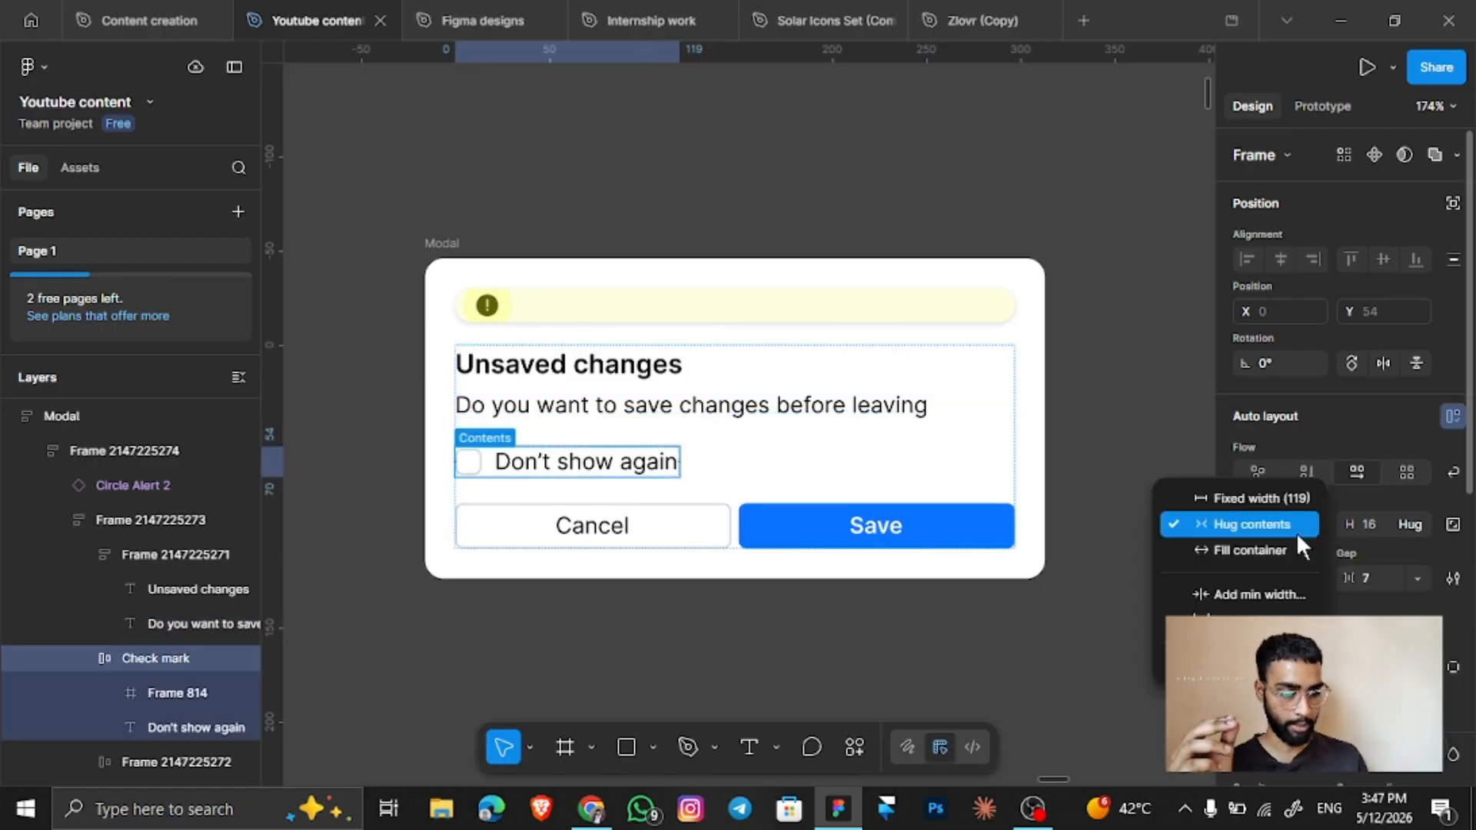
left_click(1280, 549)
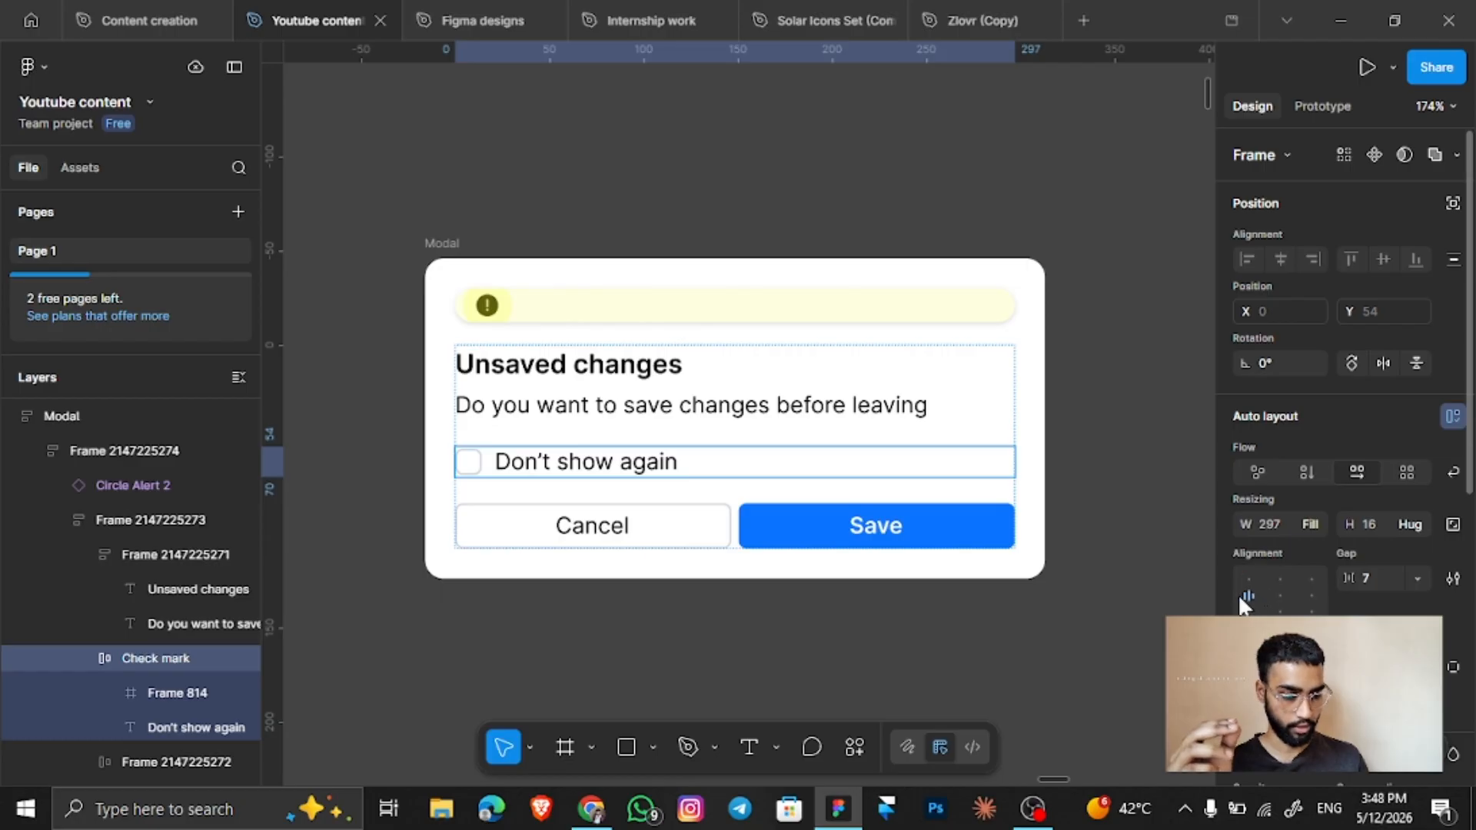
Add horizontal auto layout to the Cancel button frame and to the Save button frame.
left_click(699, 527)
left_click(715, 527)
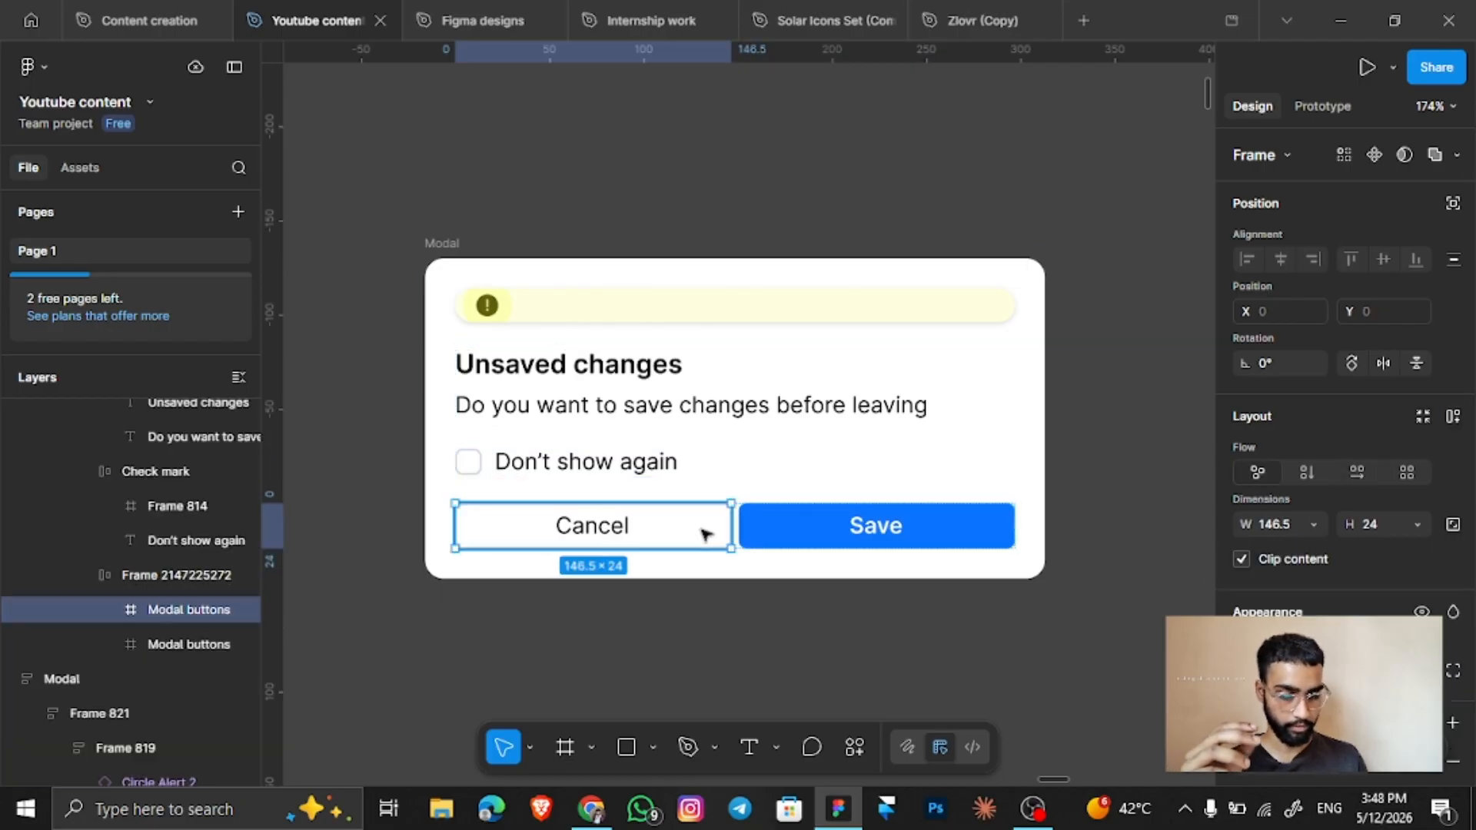
scroll(846, 552, "down", 1)
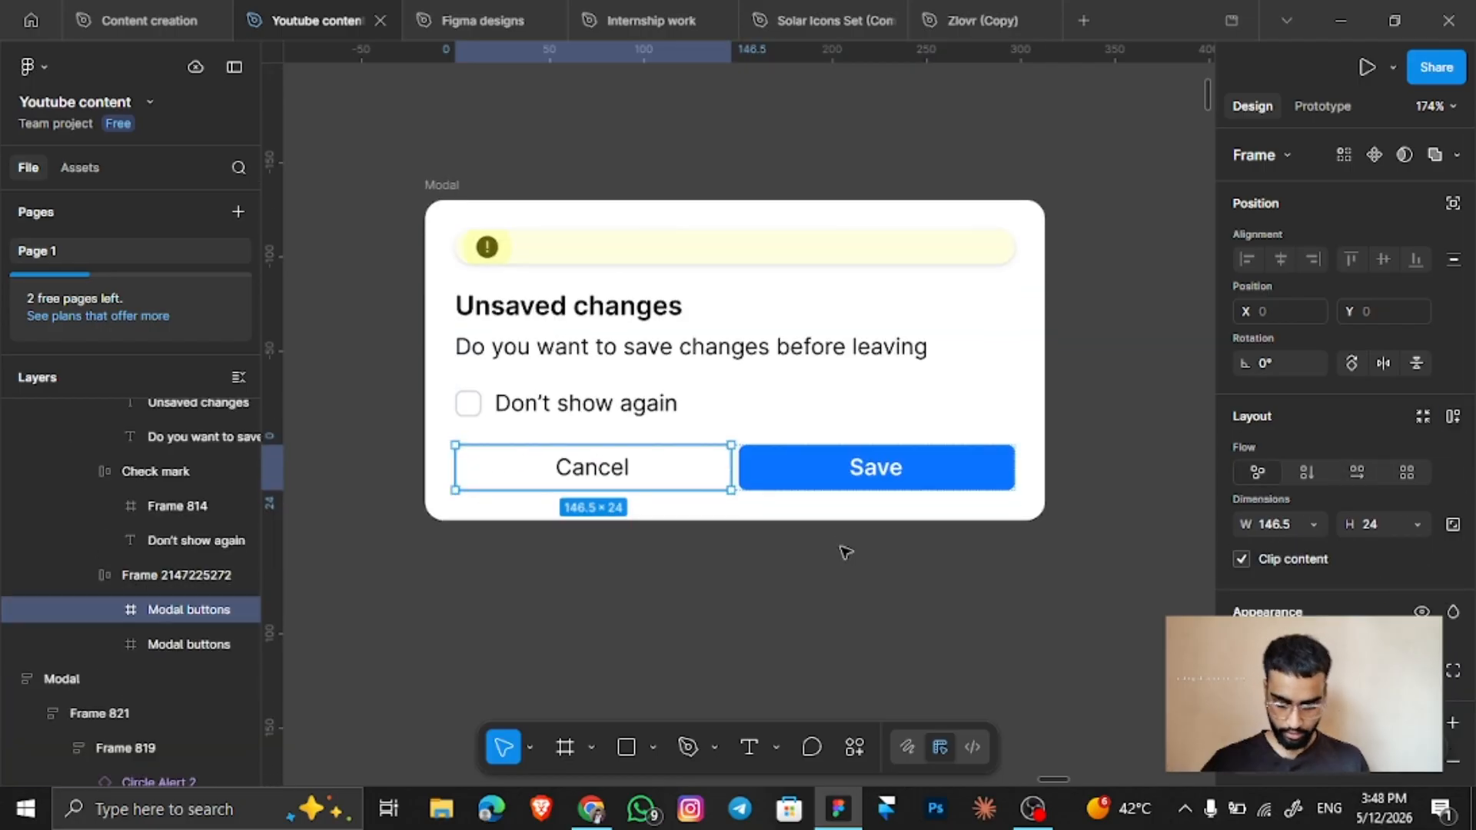
key("shift+a")
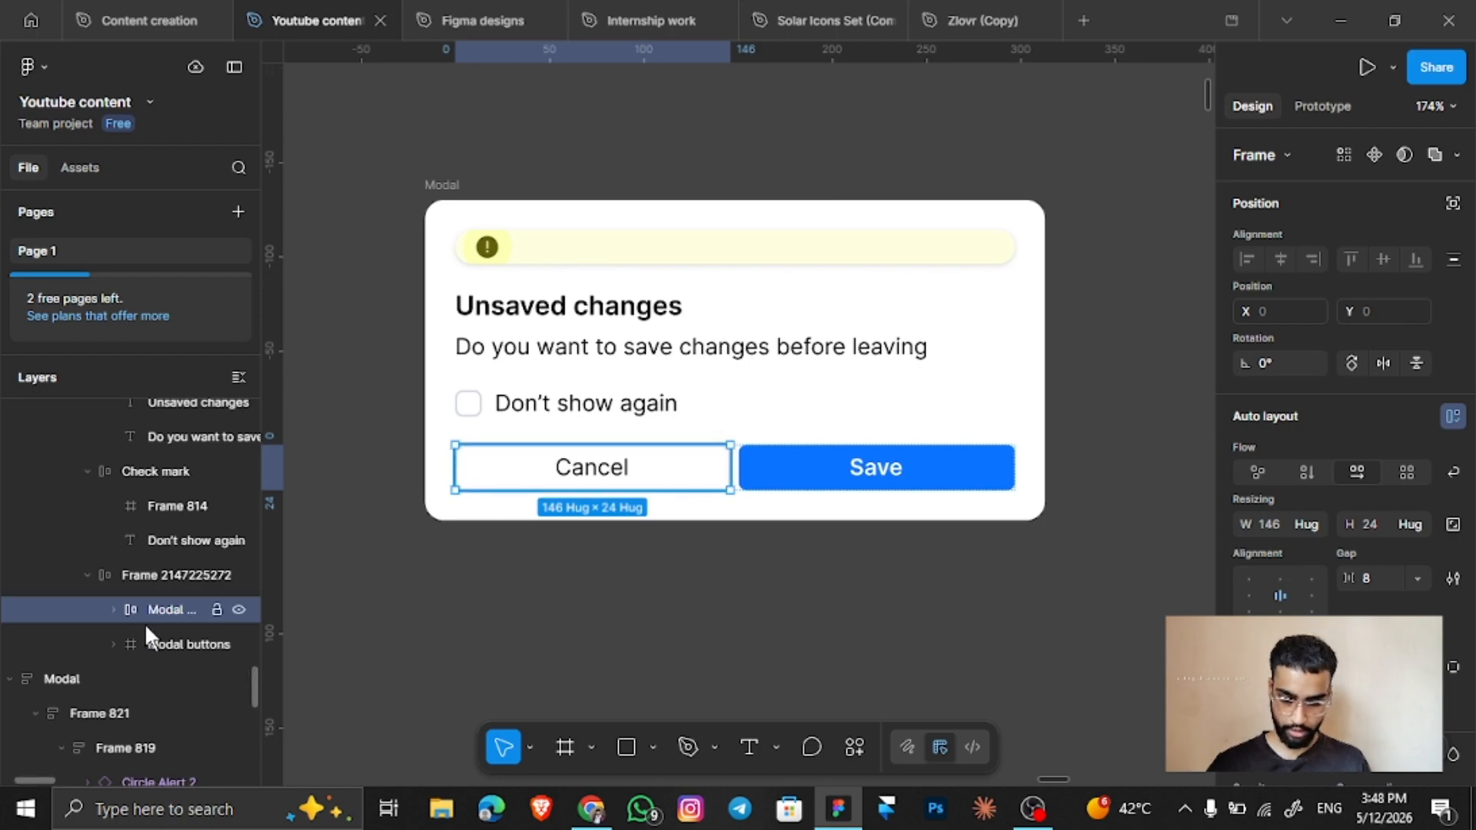
left_click(146, 644)
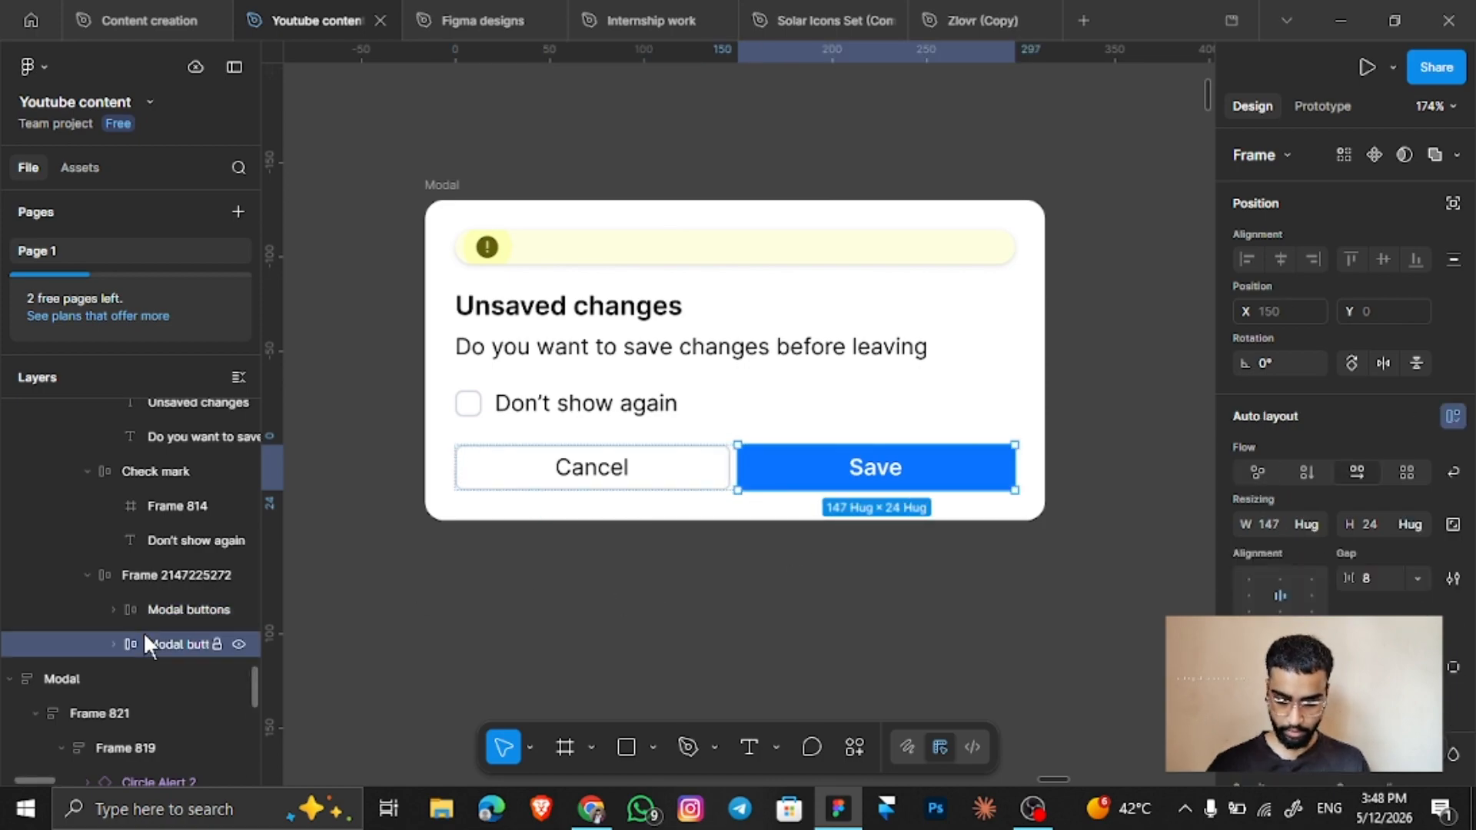
Set the width of the Cancel button and the Save button to Fill container.
left_click(669, 467)
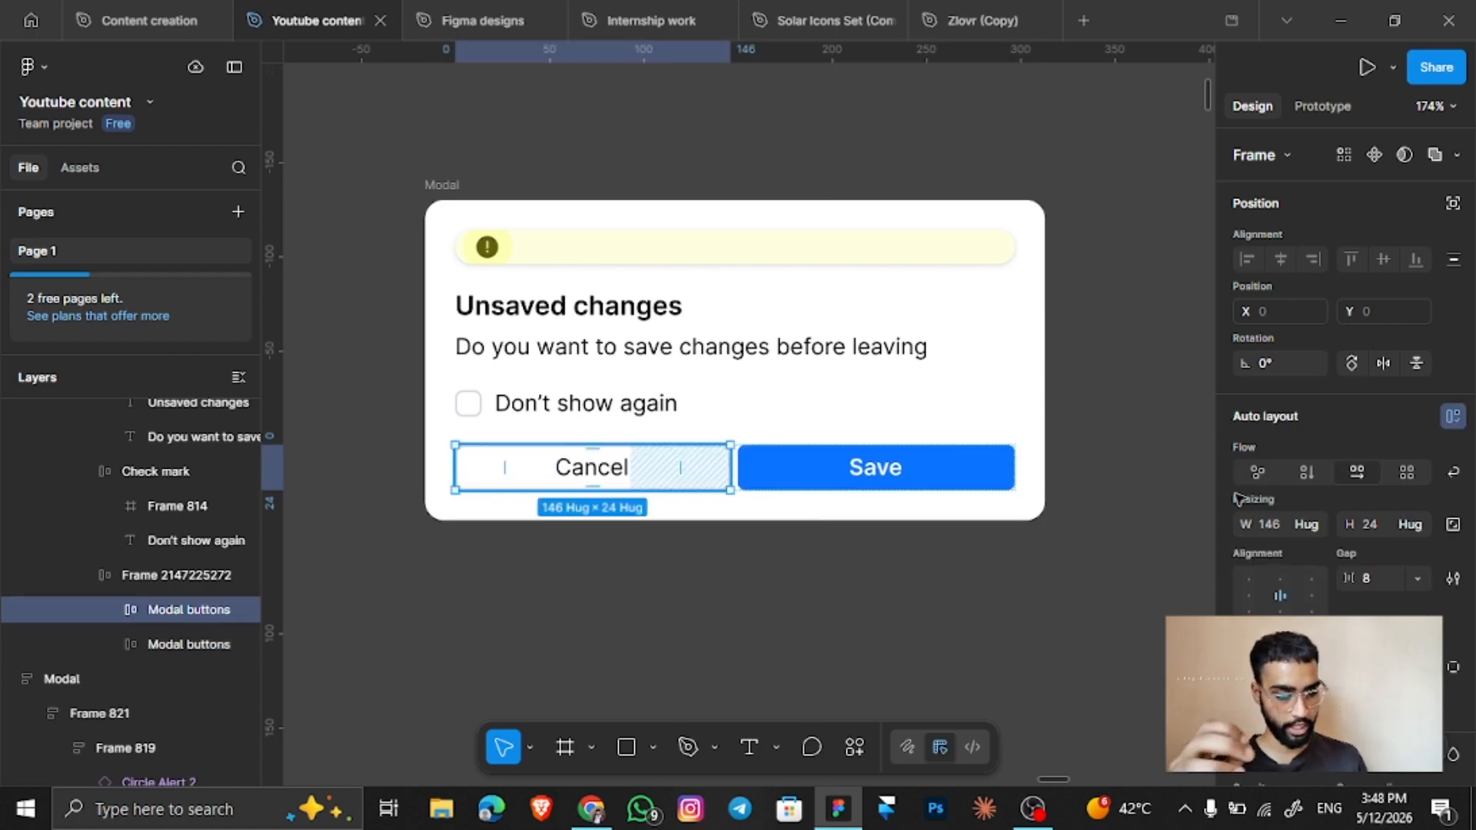
left_click(1316, 522)
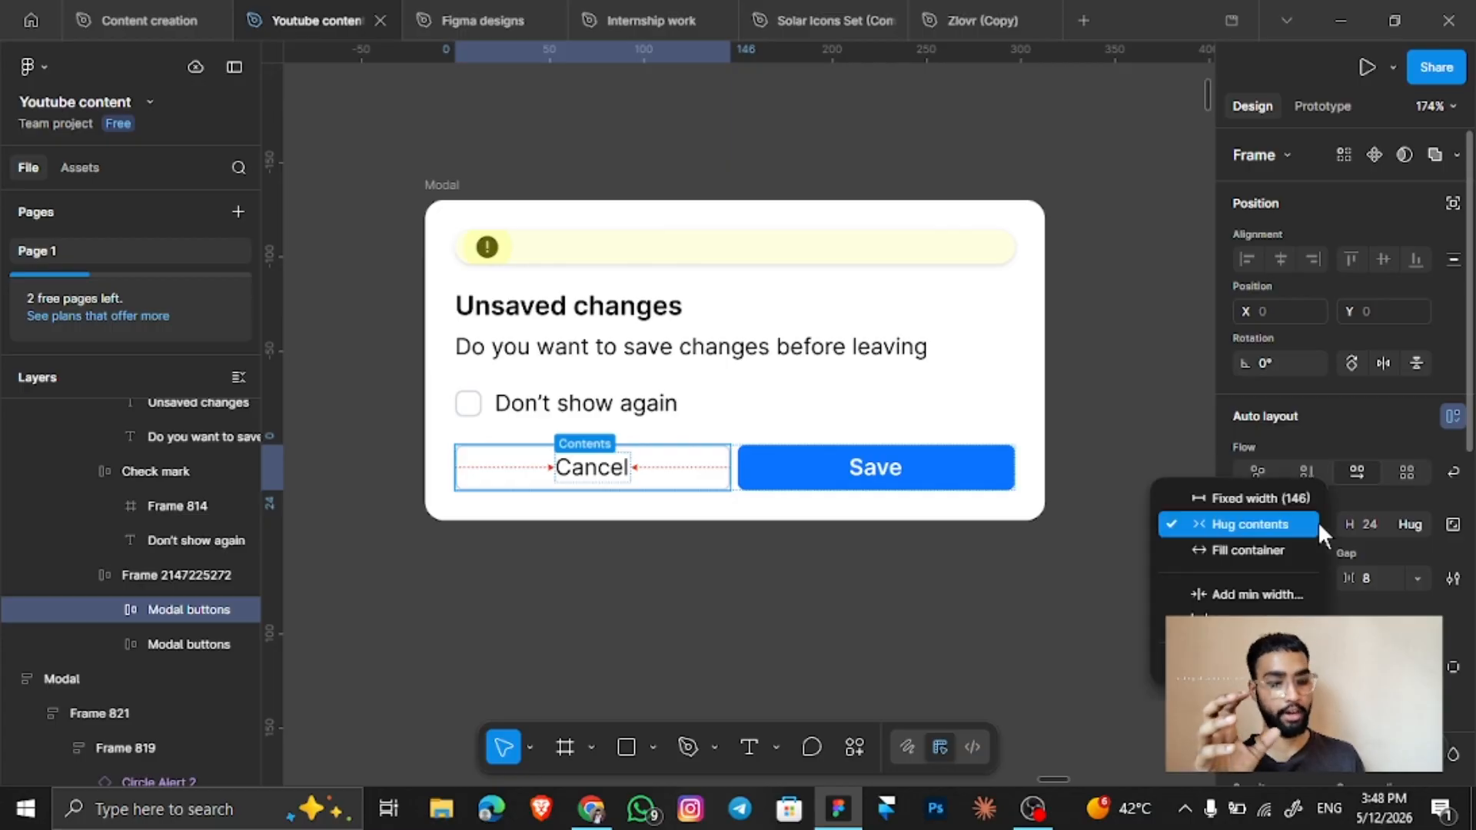
left_click(1267, 547)
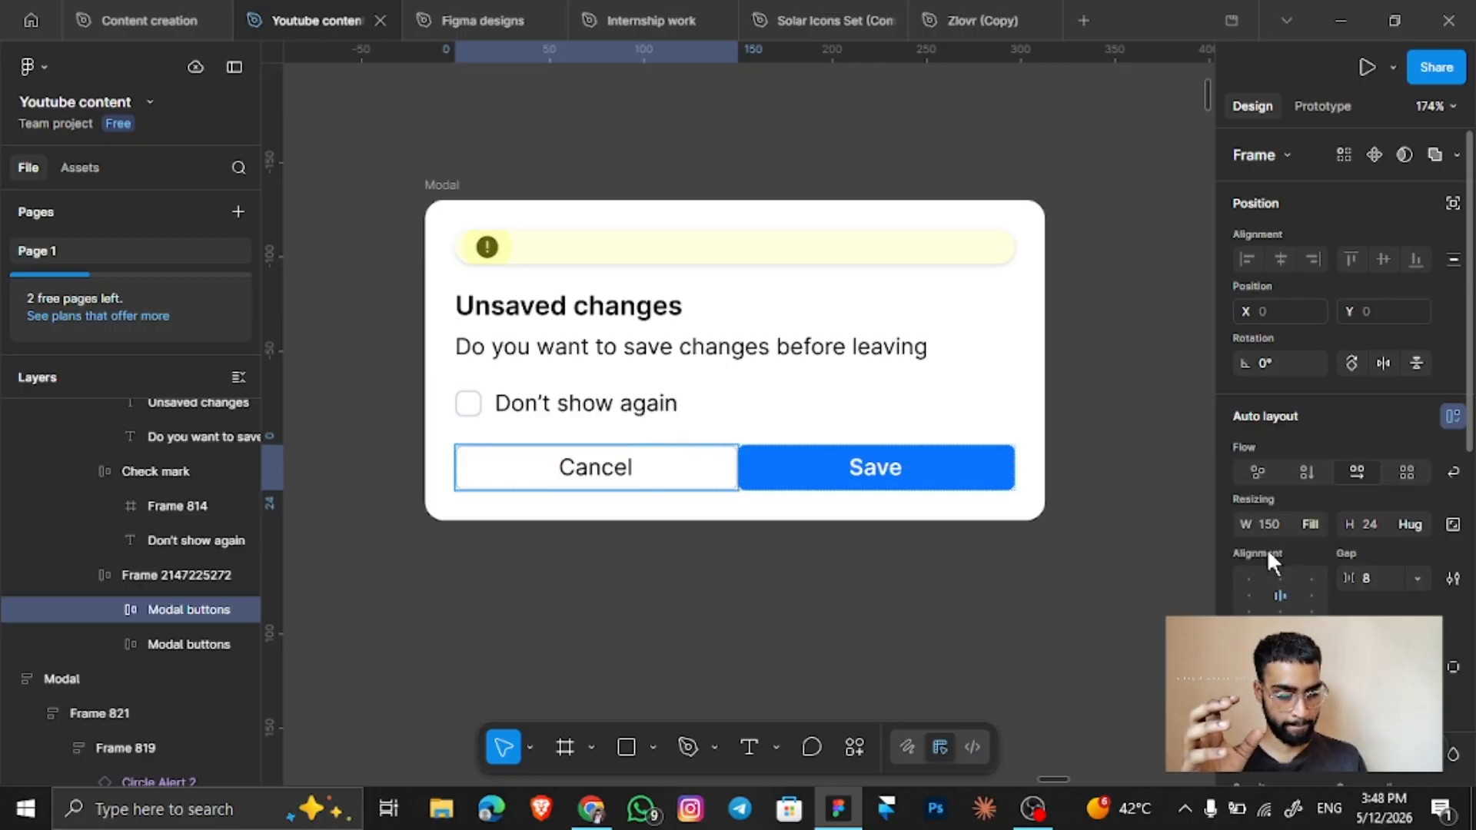
left_click(855, 482)
left_click(1319, 523)
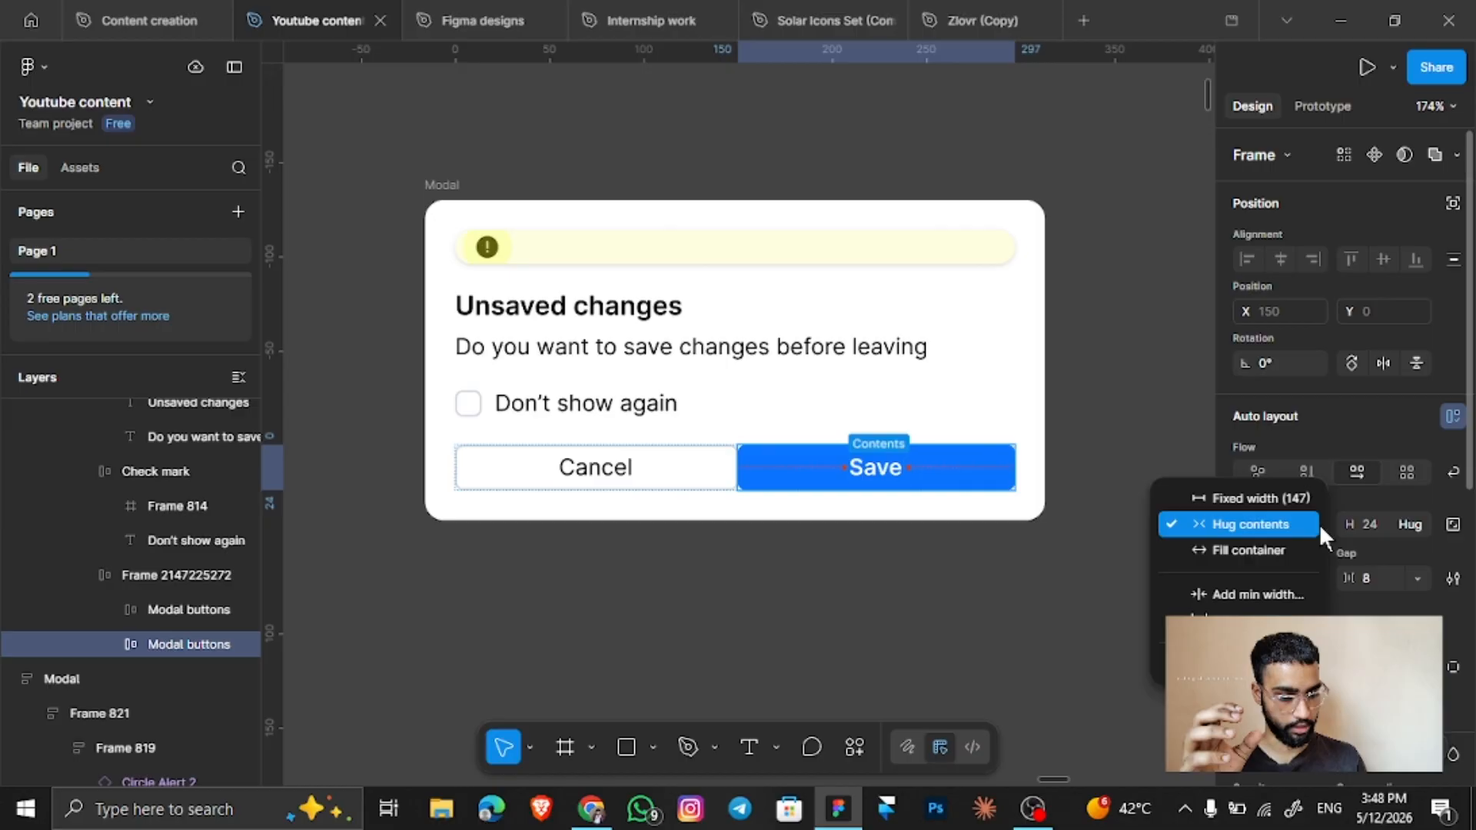
left_click(1289, 550)
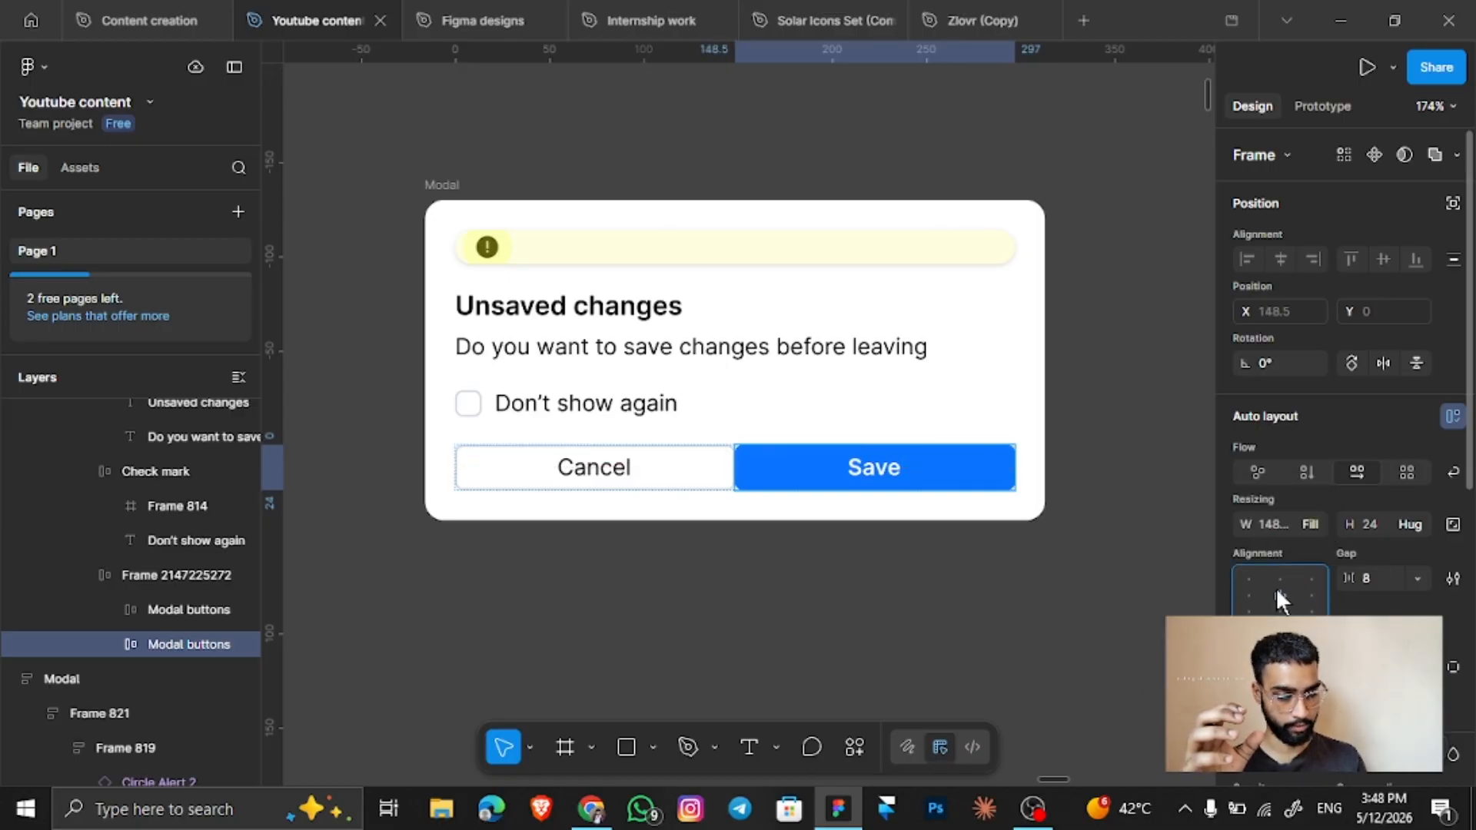
Widen the Modal frame to 514, try narrowing it from its side edge, and undo the narrowing.
left_click(1005, 362)
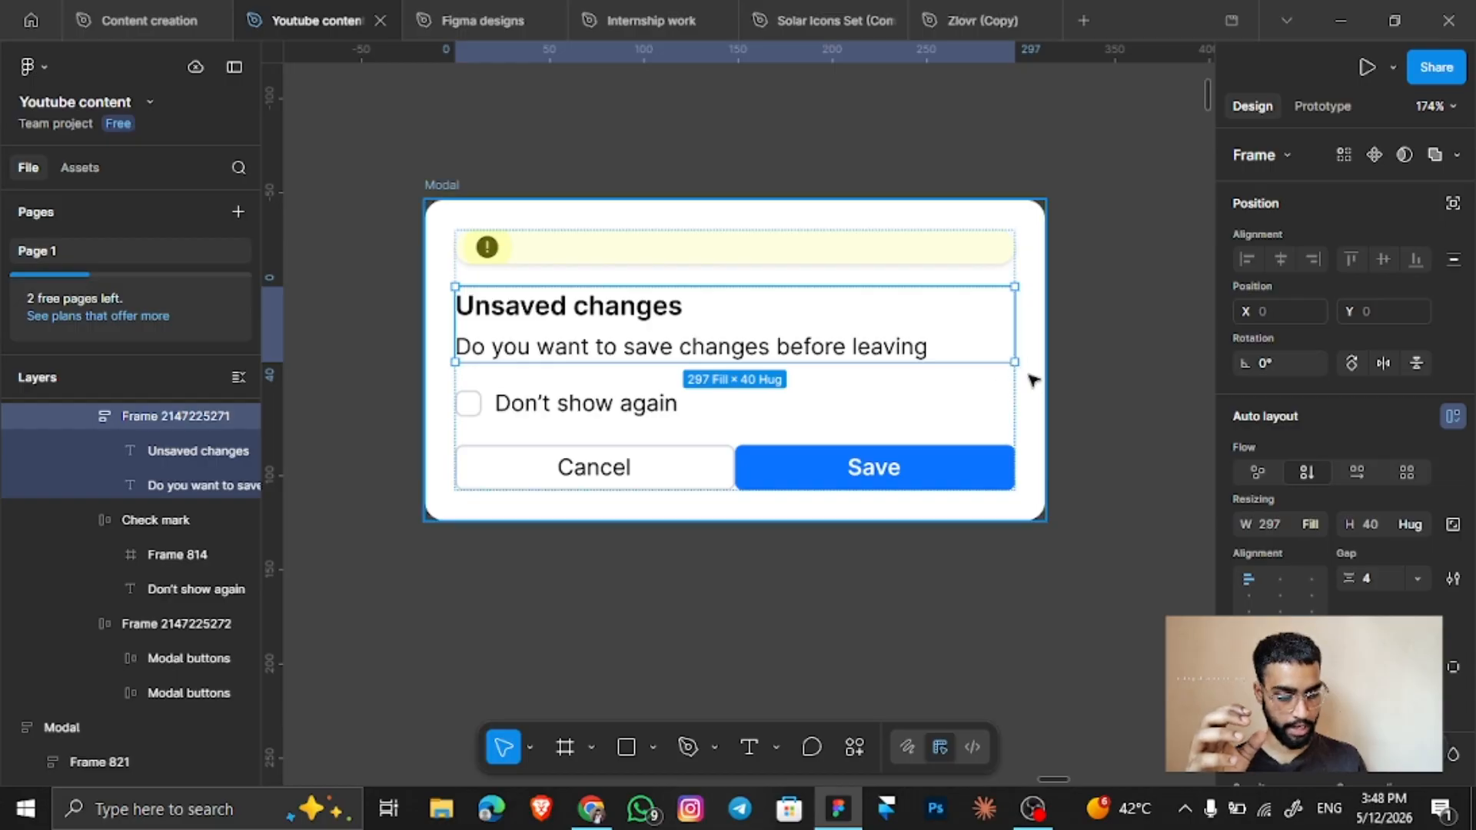
left_click(1036, 377)
left_click_drag(1059, 368, 874, 408)
scroll(875, 408, "down", 3)
scroll(875, 408, "left", 2)
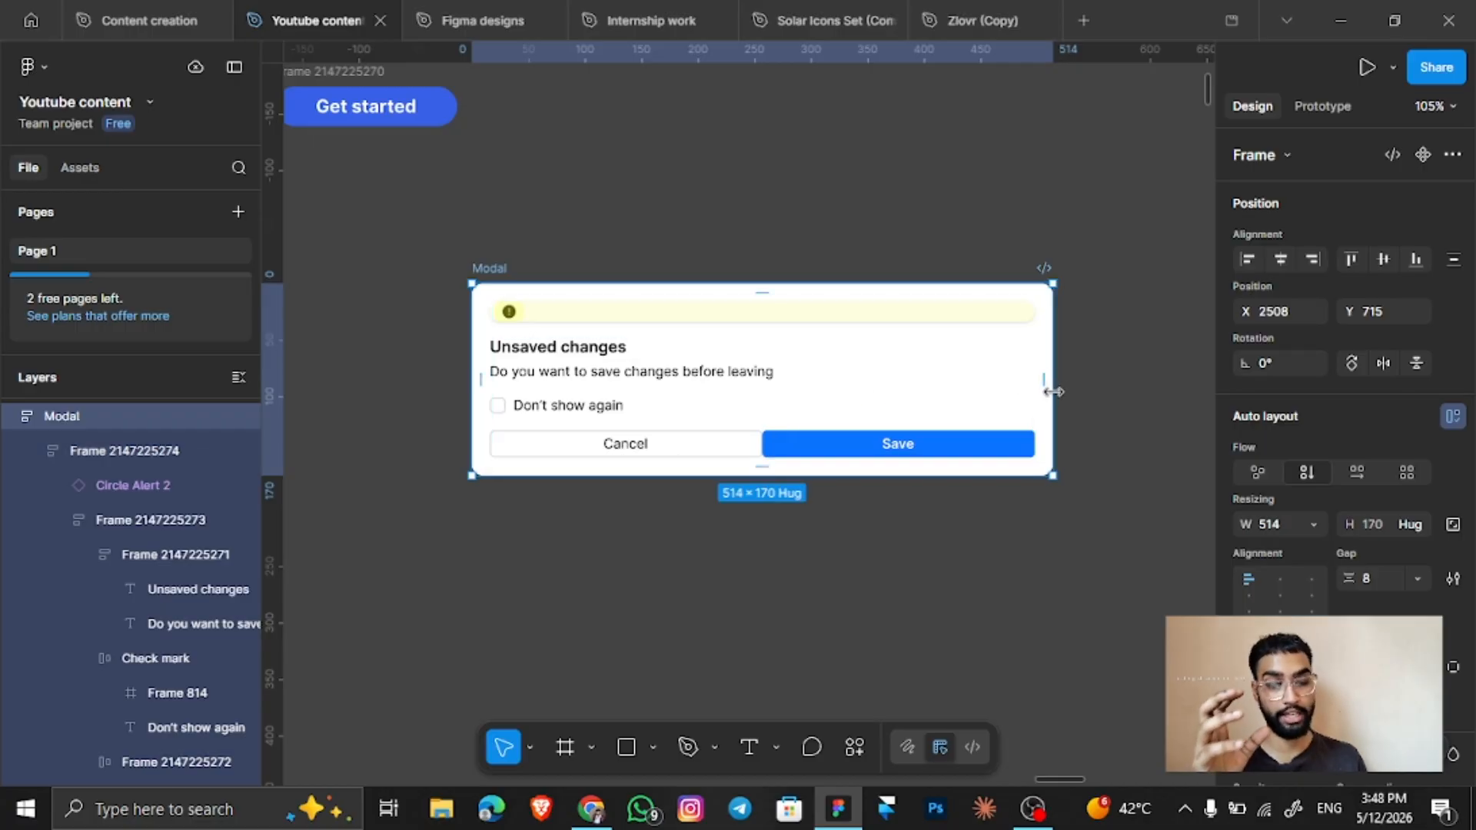
left_click_drag(1053, 392, 942, 441)
key("ctrl+z")
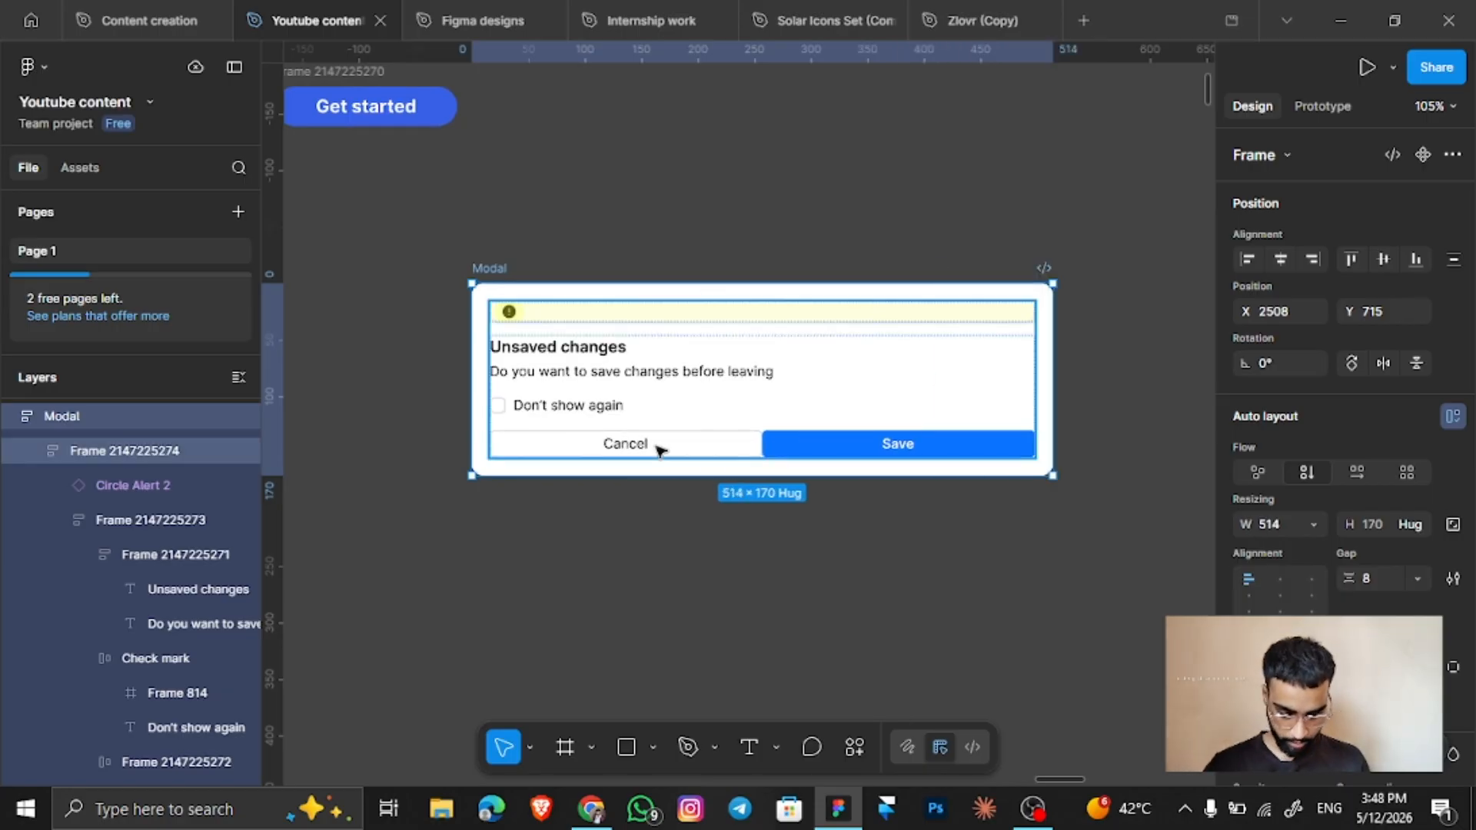
scroll(655, 446, "up", 5)
double_click(813, 431)
double_click(835, 437)
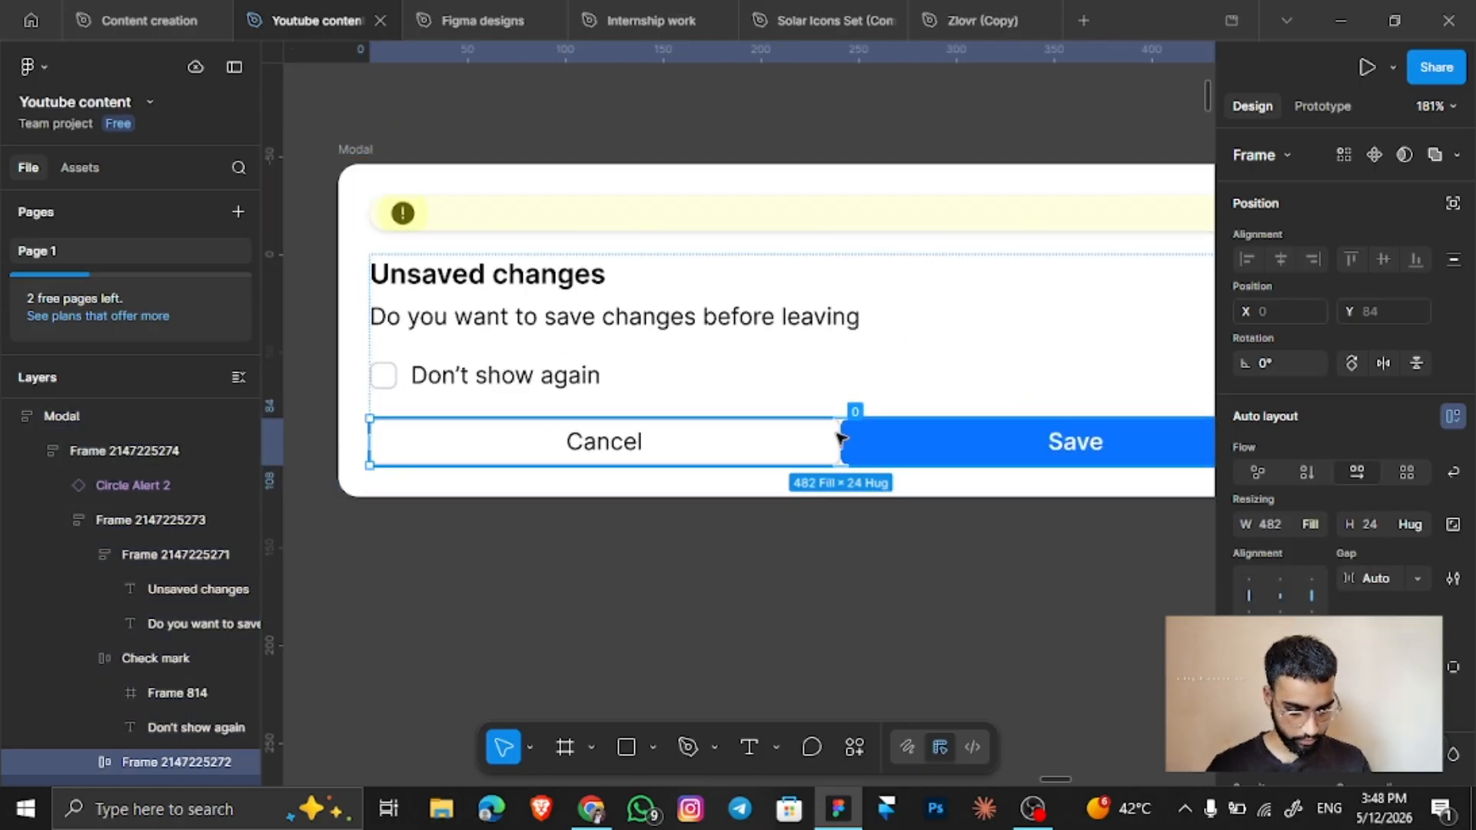
left_click(836, 438)
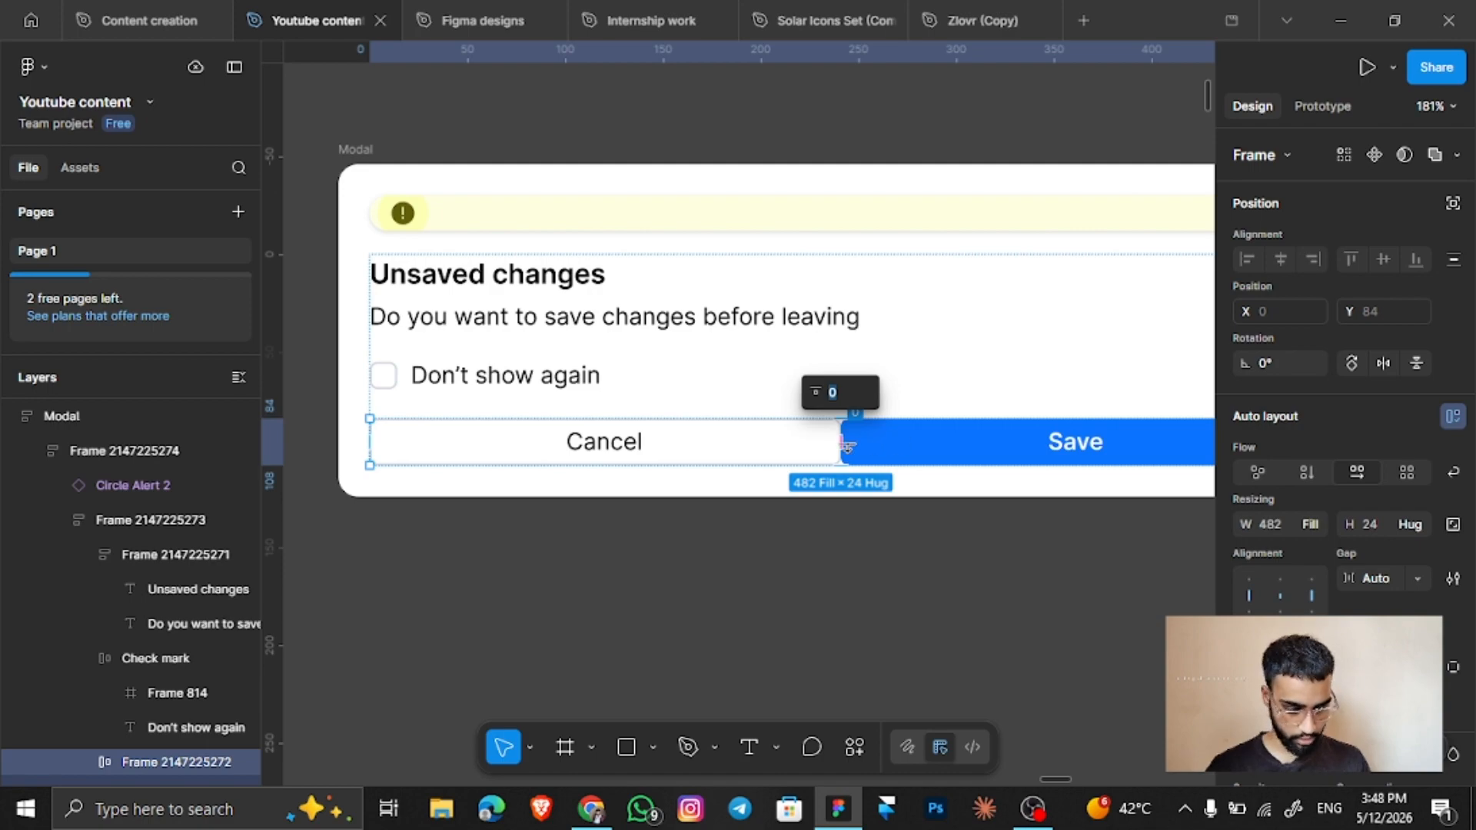
key("ctrl+z")
Set the width of the Cancel button and the Save button to Hug contents.
double_click(814, 450)
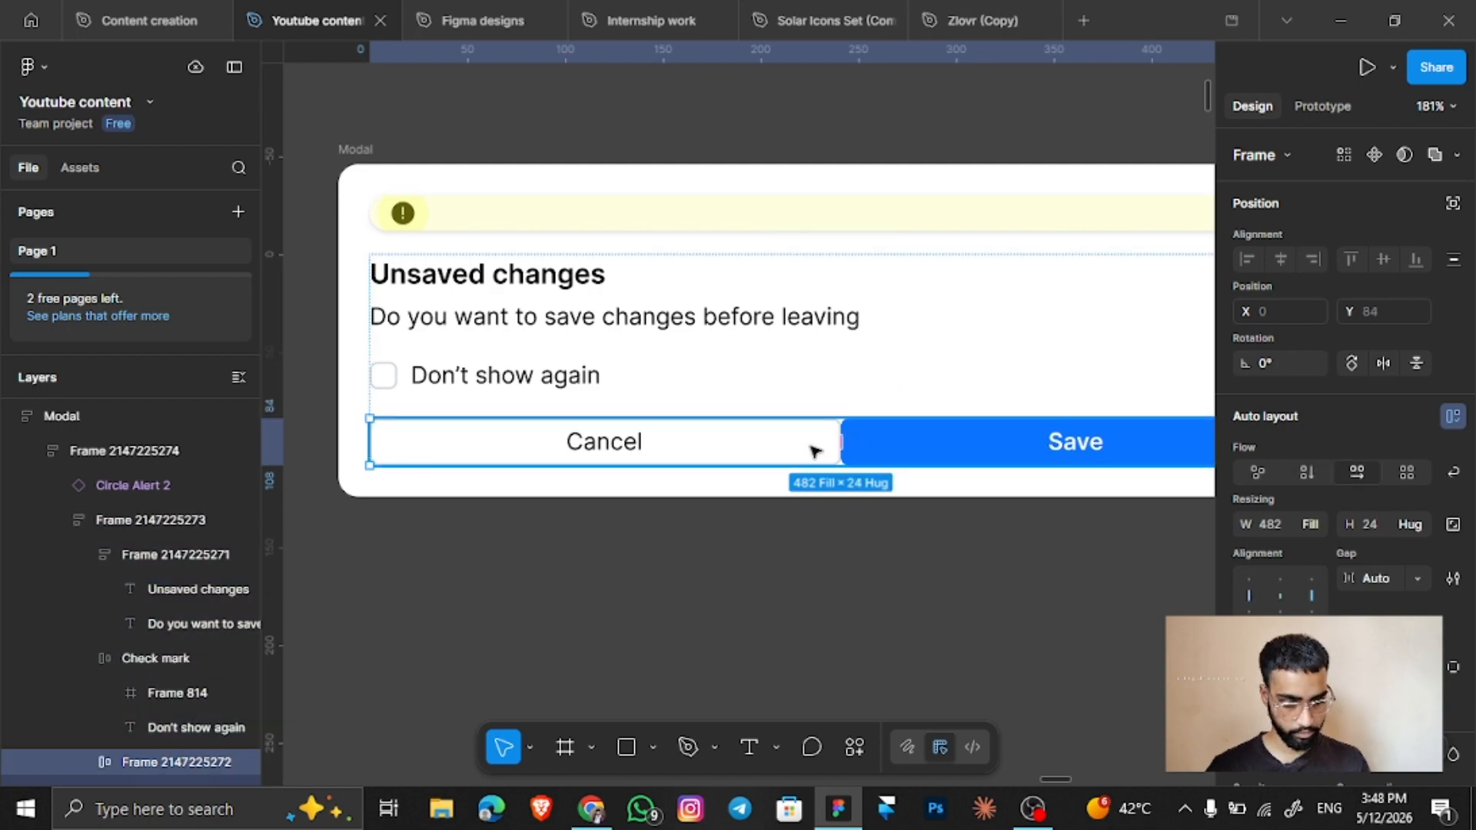
left_click(1316, 525)
left_click(1275, 500)
left_click(1004, 439)
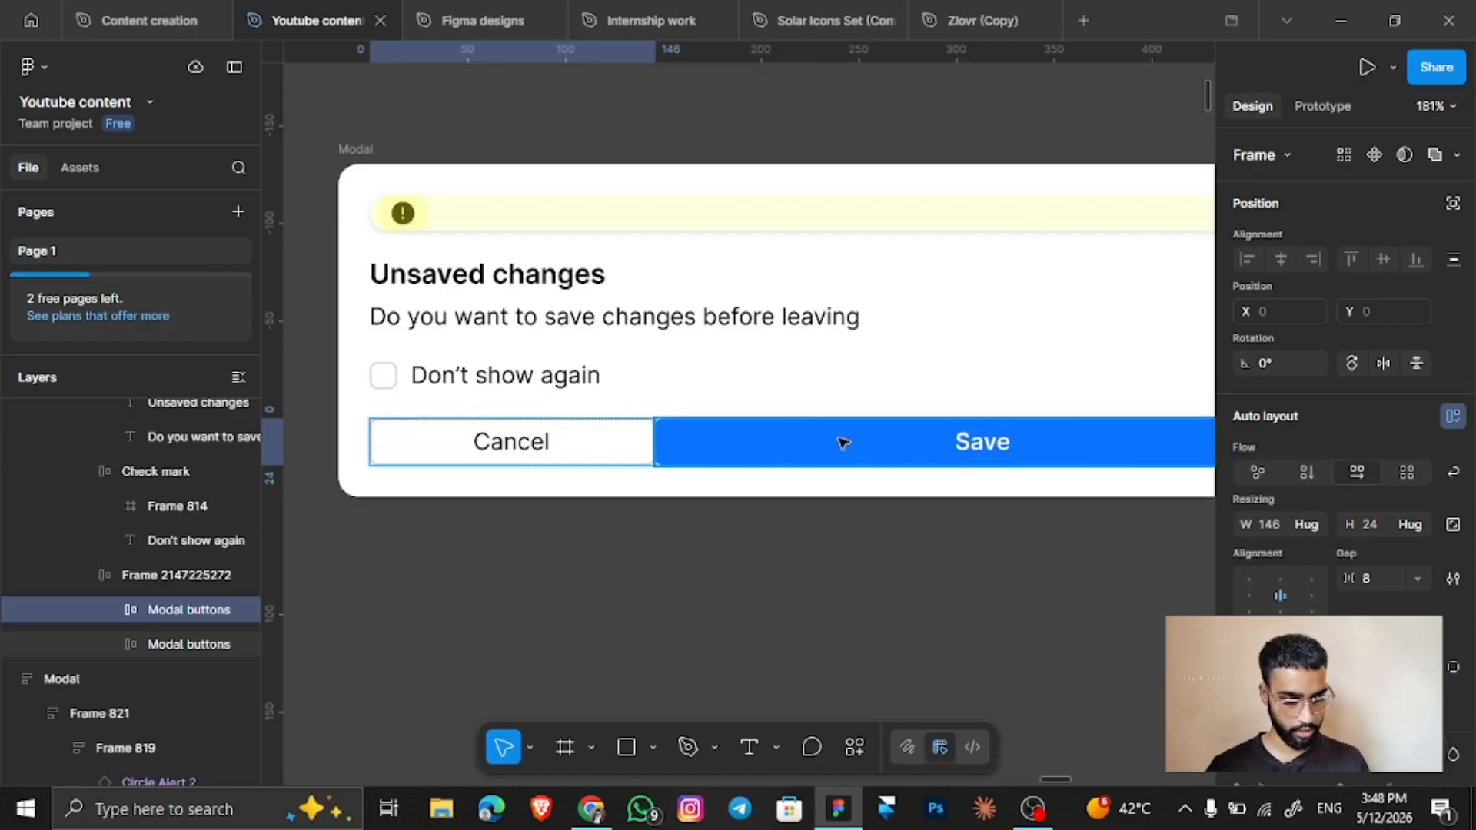
left_click(1317, 522)
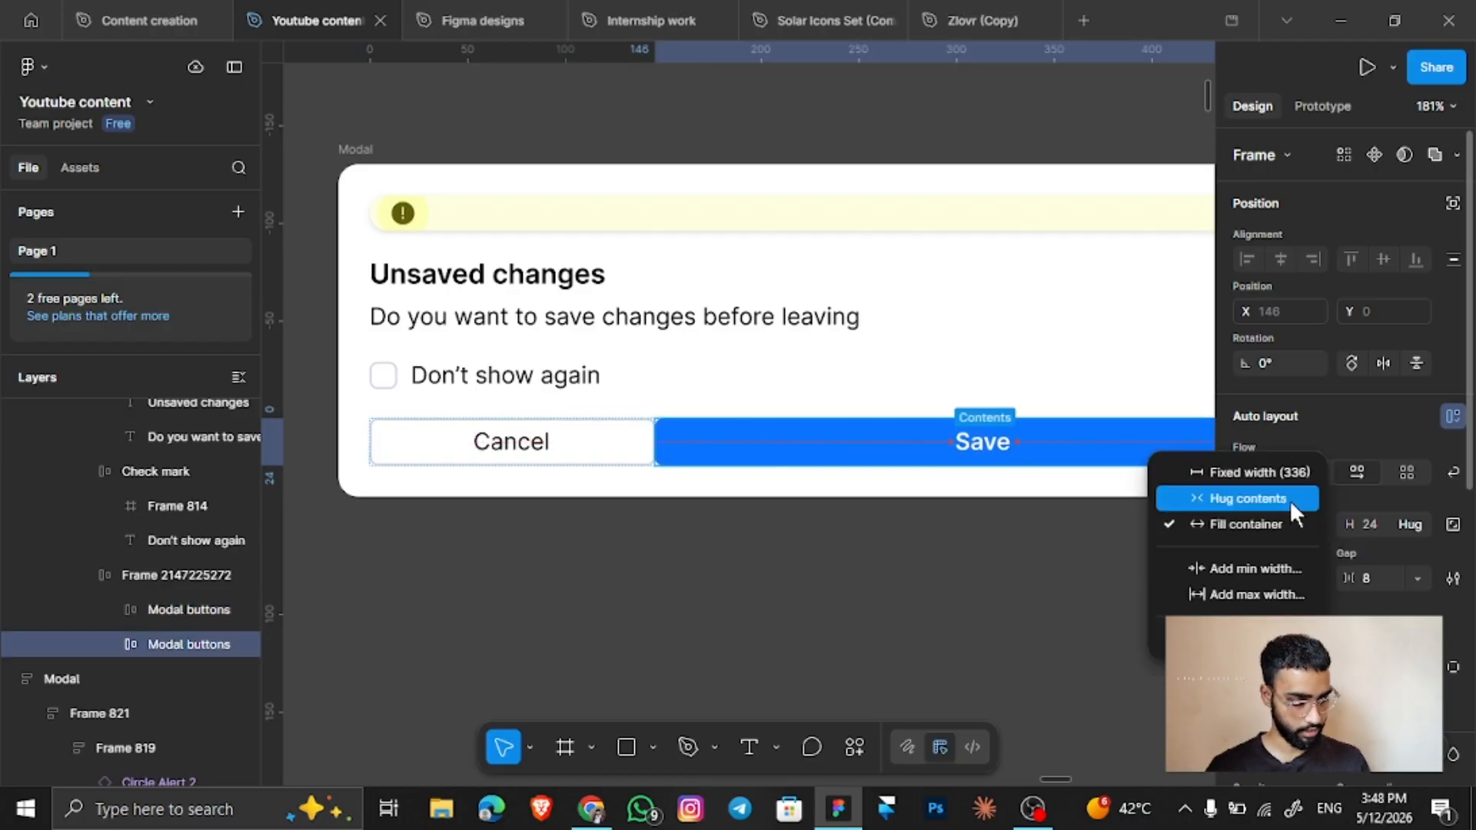
left_click(1290, 501)
Align the contents of the button row to the center with a gap of 8.
left_click(879, 448)
scroll(879, 448, "down", 3)
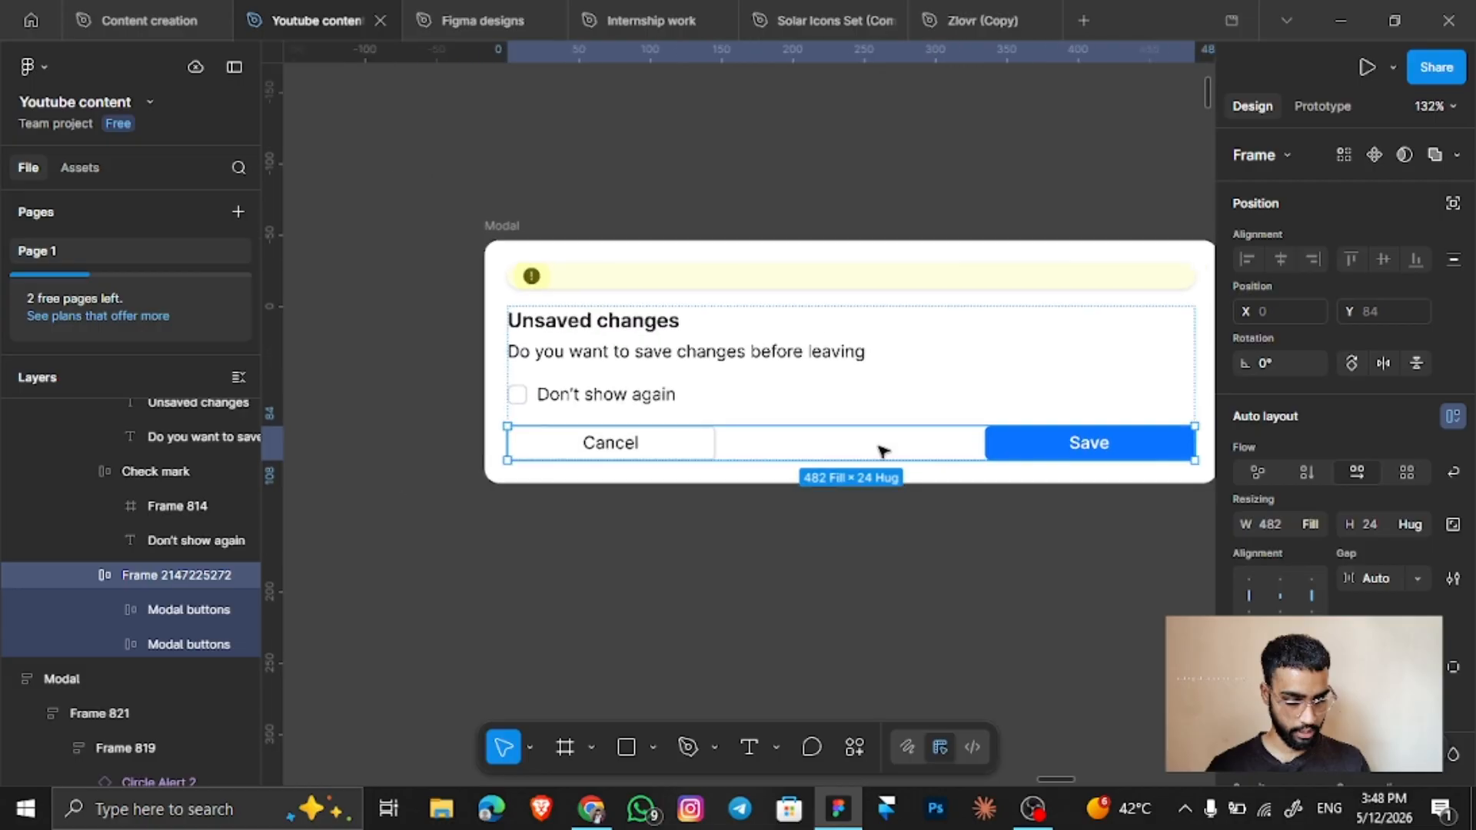
left_click(1276, 588)
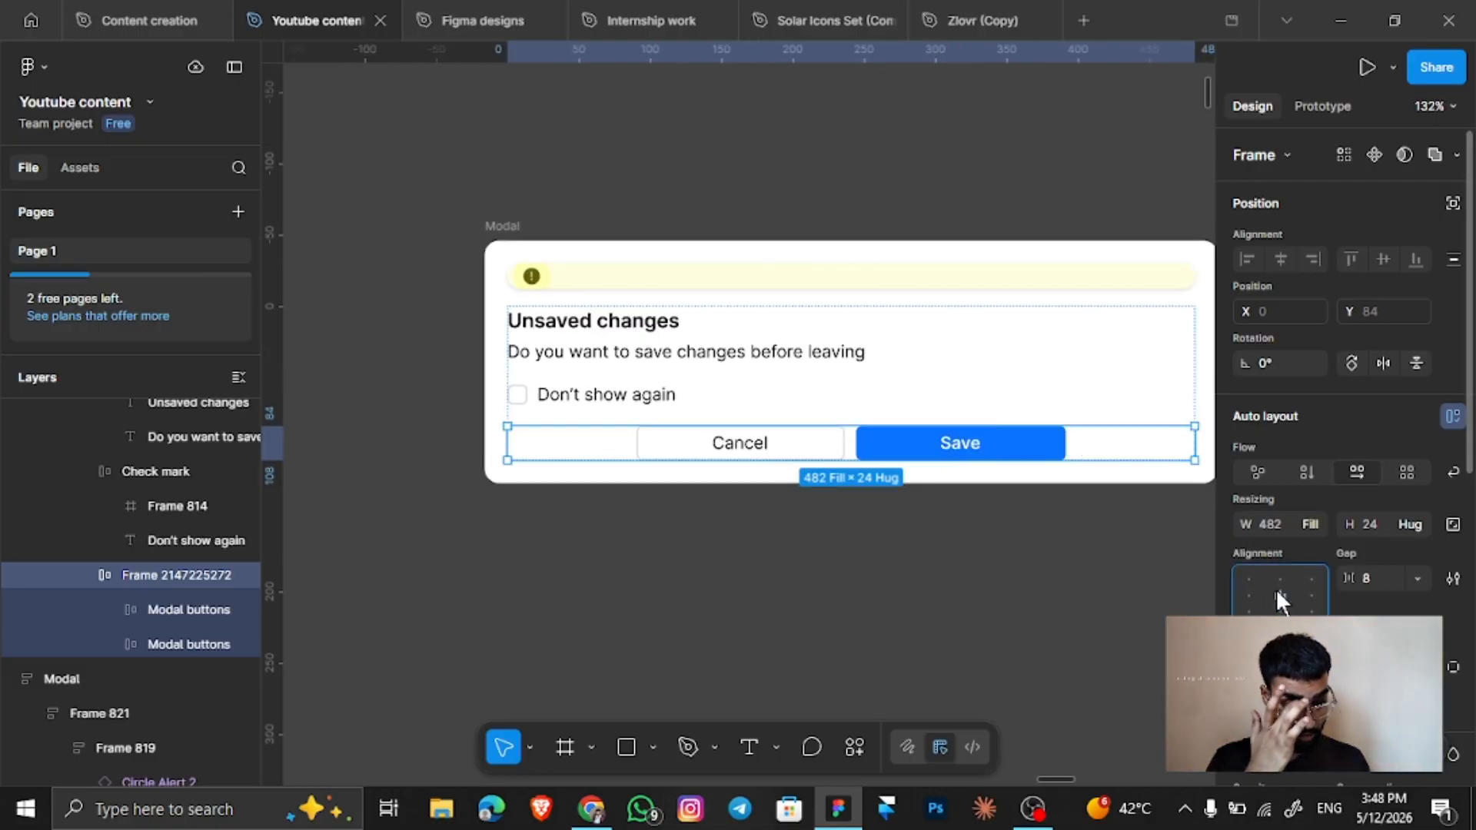
Set the Save button's width and the Cancel button's width back to Fill container within the centered row.
left_click(1027, 446)
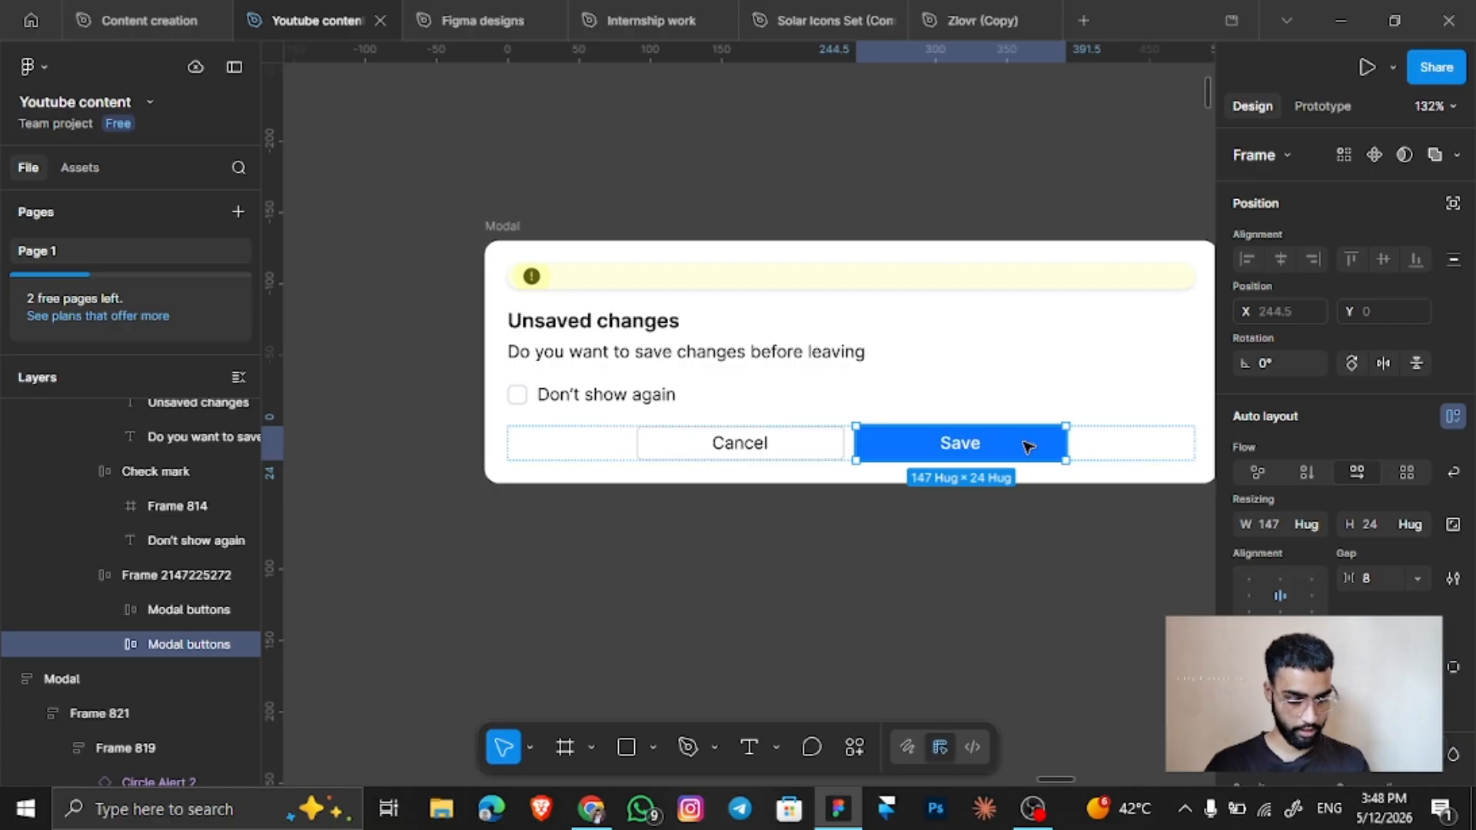
left_click(1311, 521)
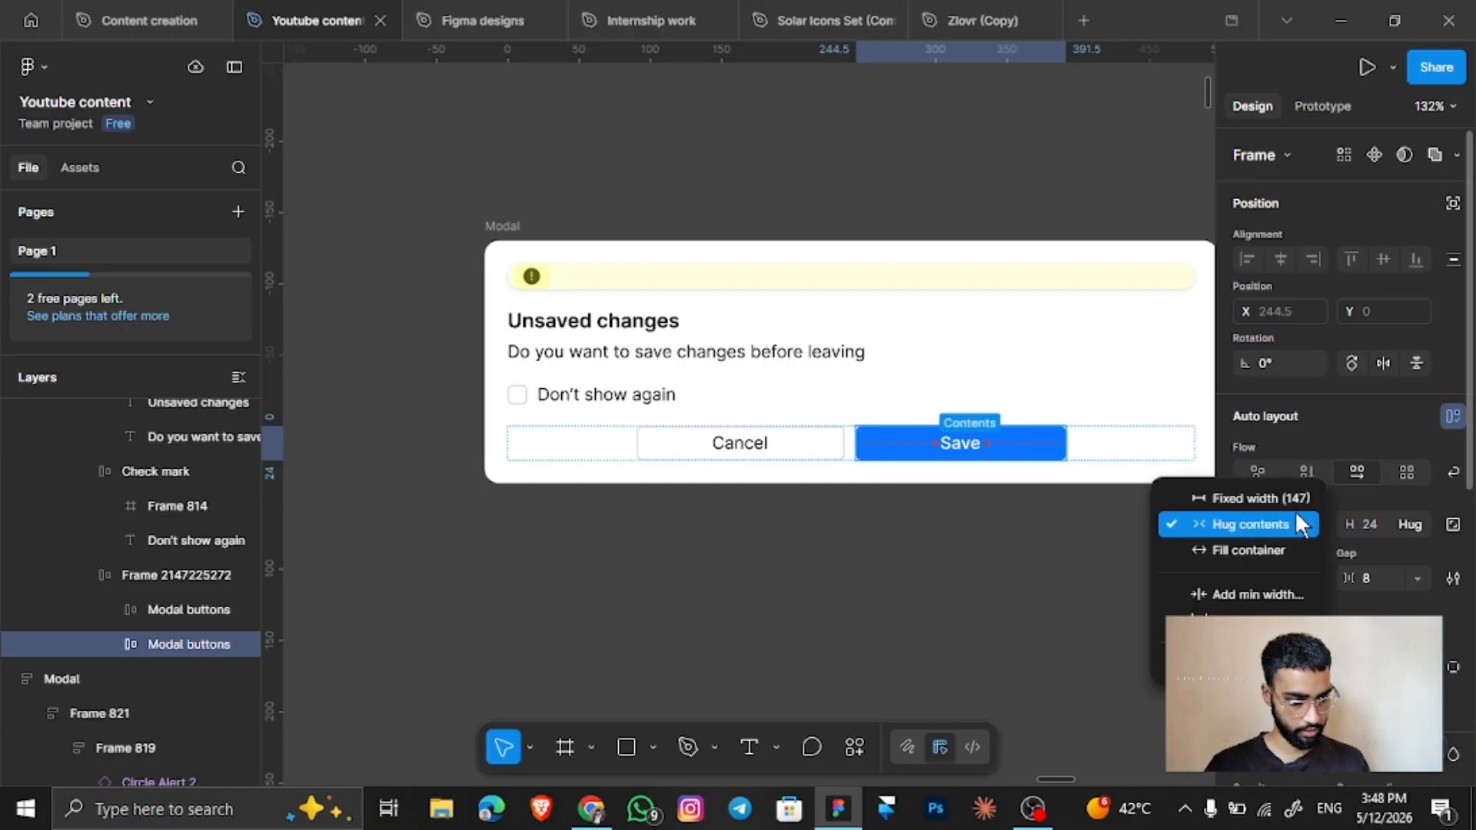
left_click(1278, 550)
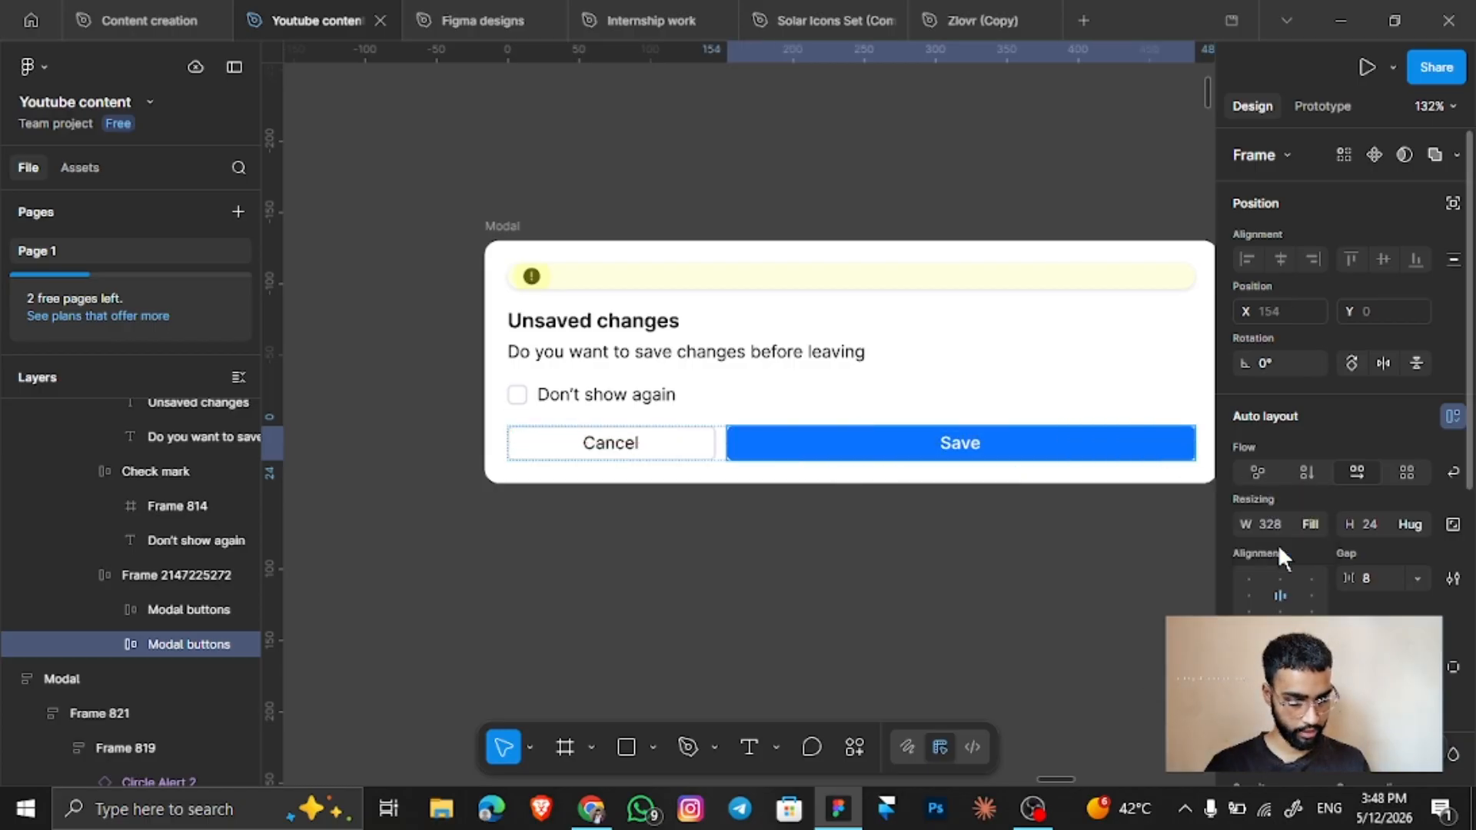
left_click(596, 450)
left_click(1314, 524)
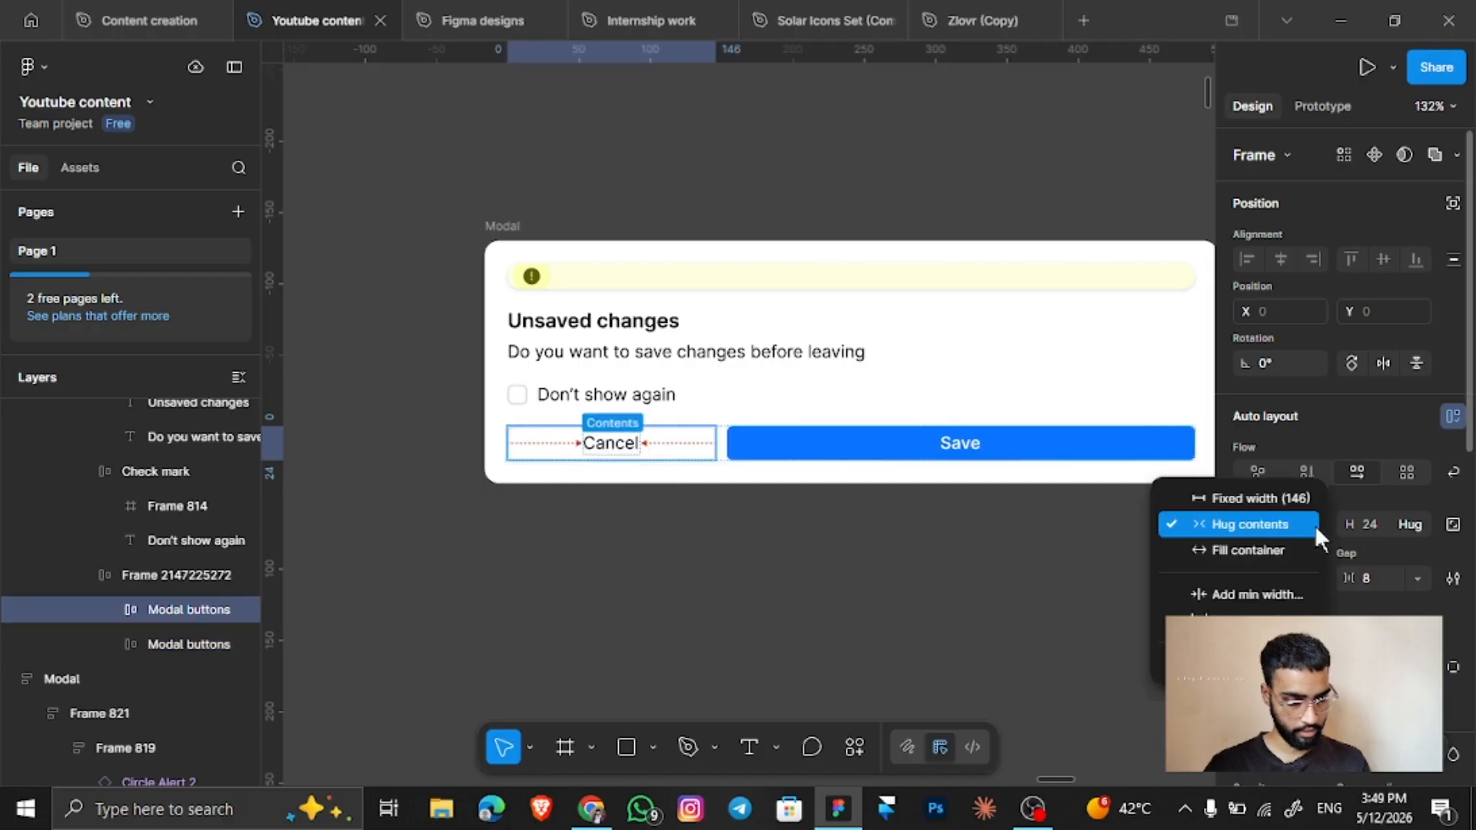
left_click(1276, 550)
Test the layout by narrowing the Modal frame to about 213, and leave its width at 356.
left_click(856, 477)
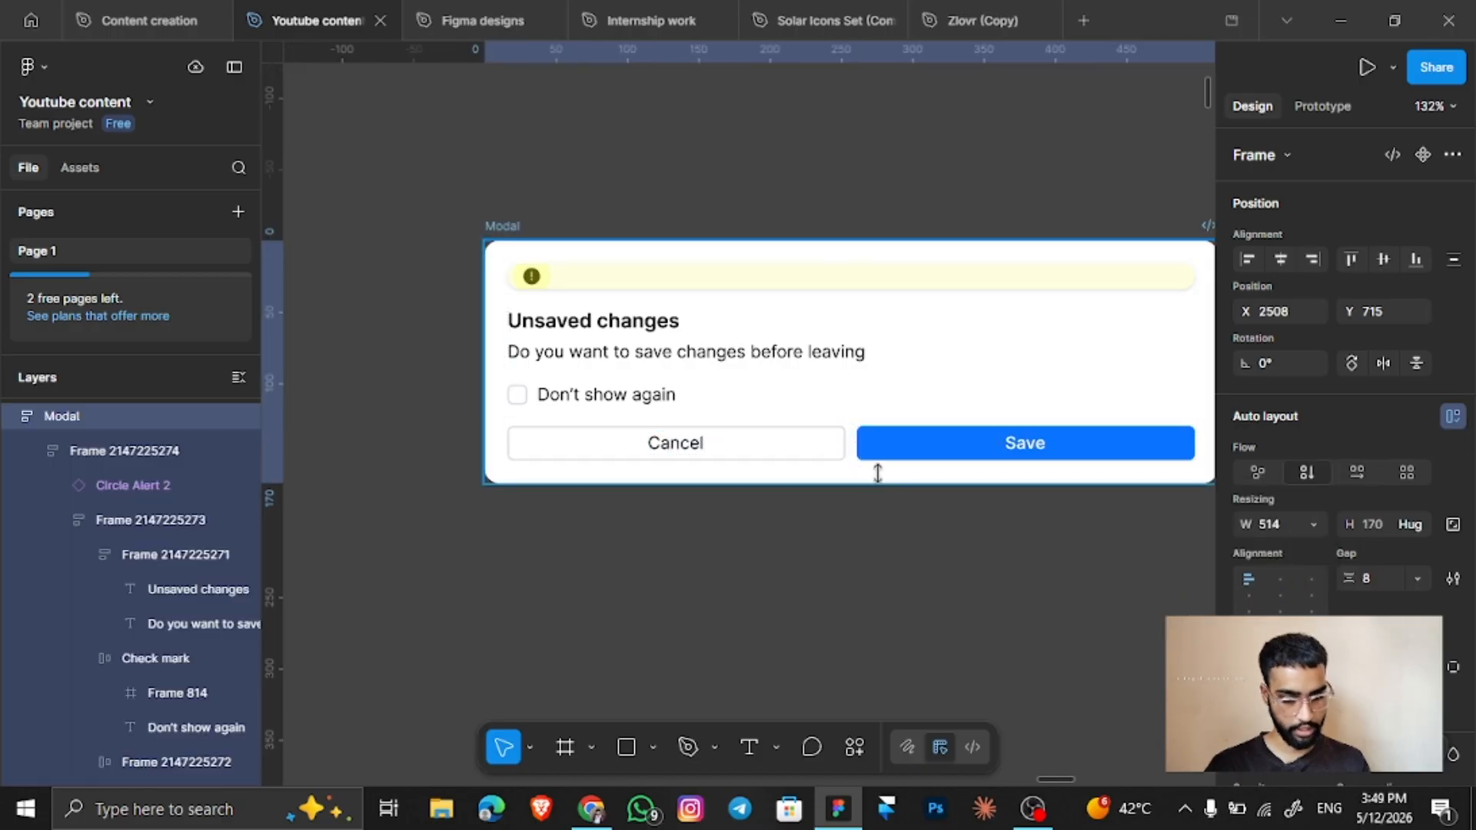
left_click(959, 373)
scroll(958, 373, "right", 1)
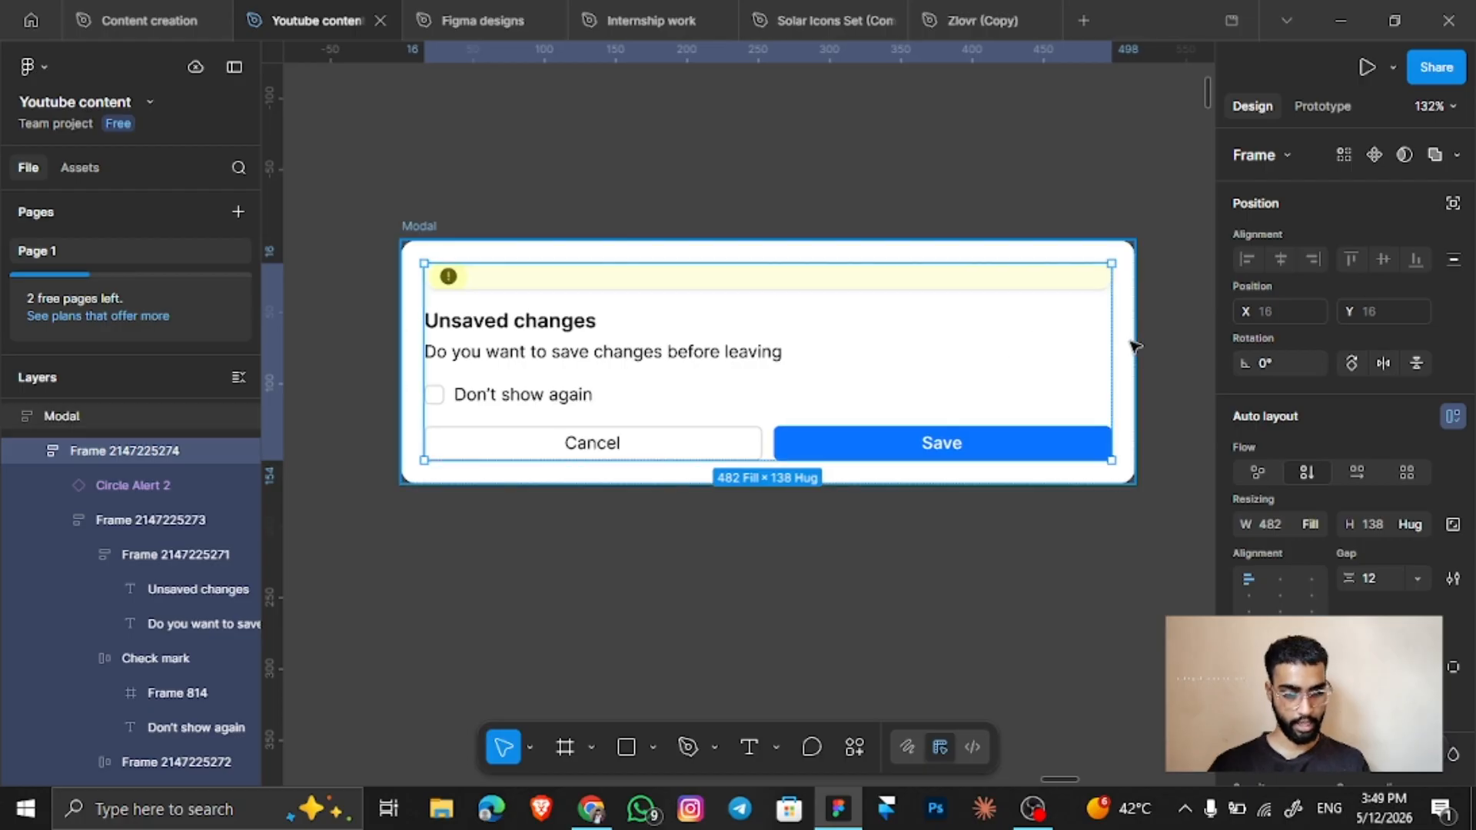
left_click(1123, 367)
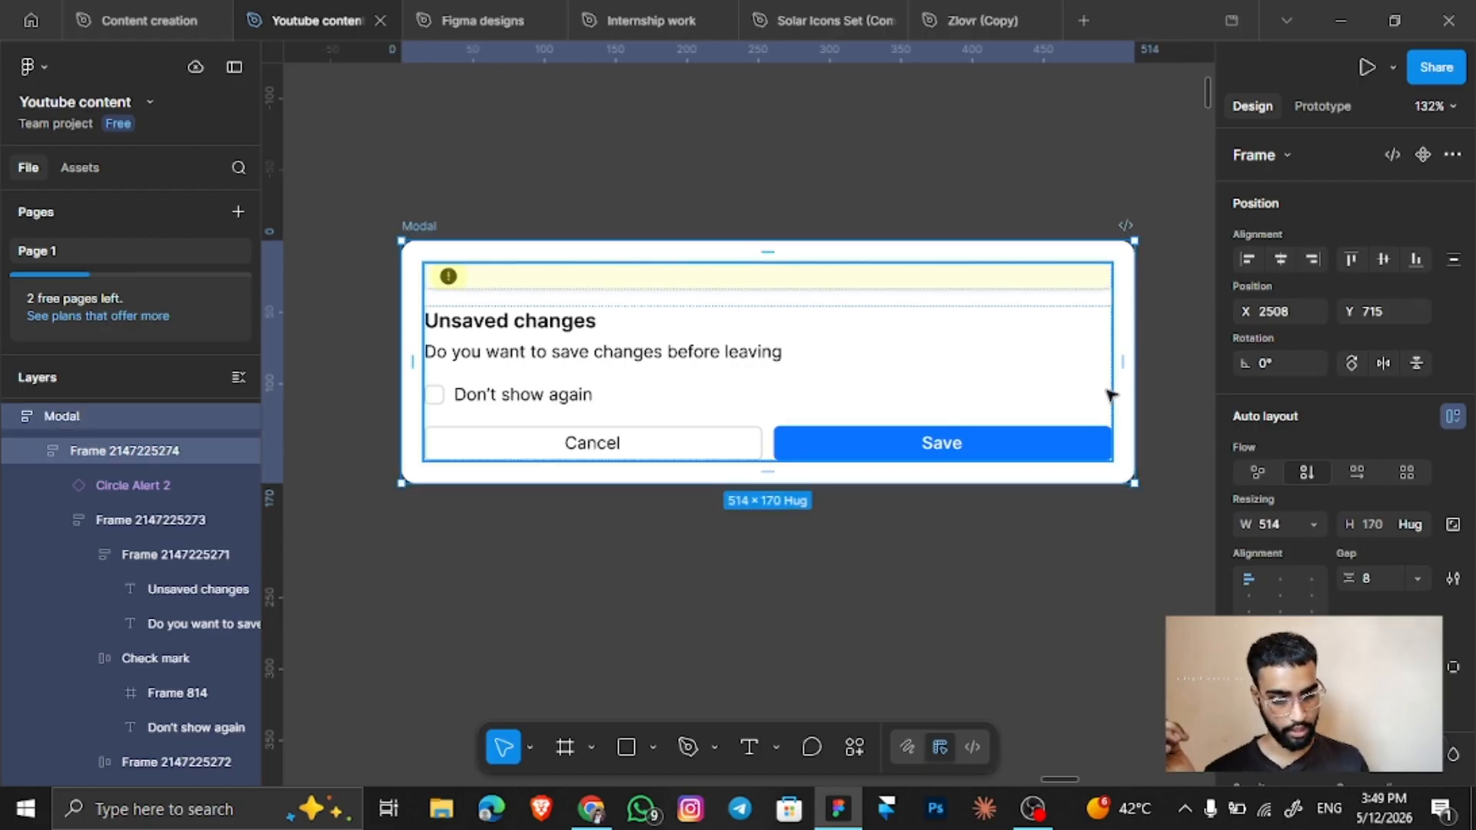
left_click_drag(1136, 378, 650, 406)
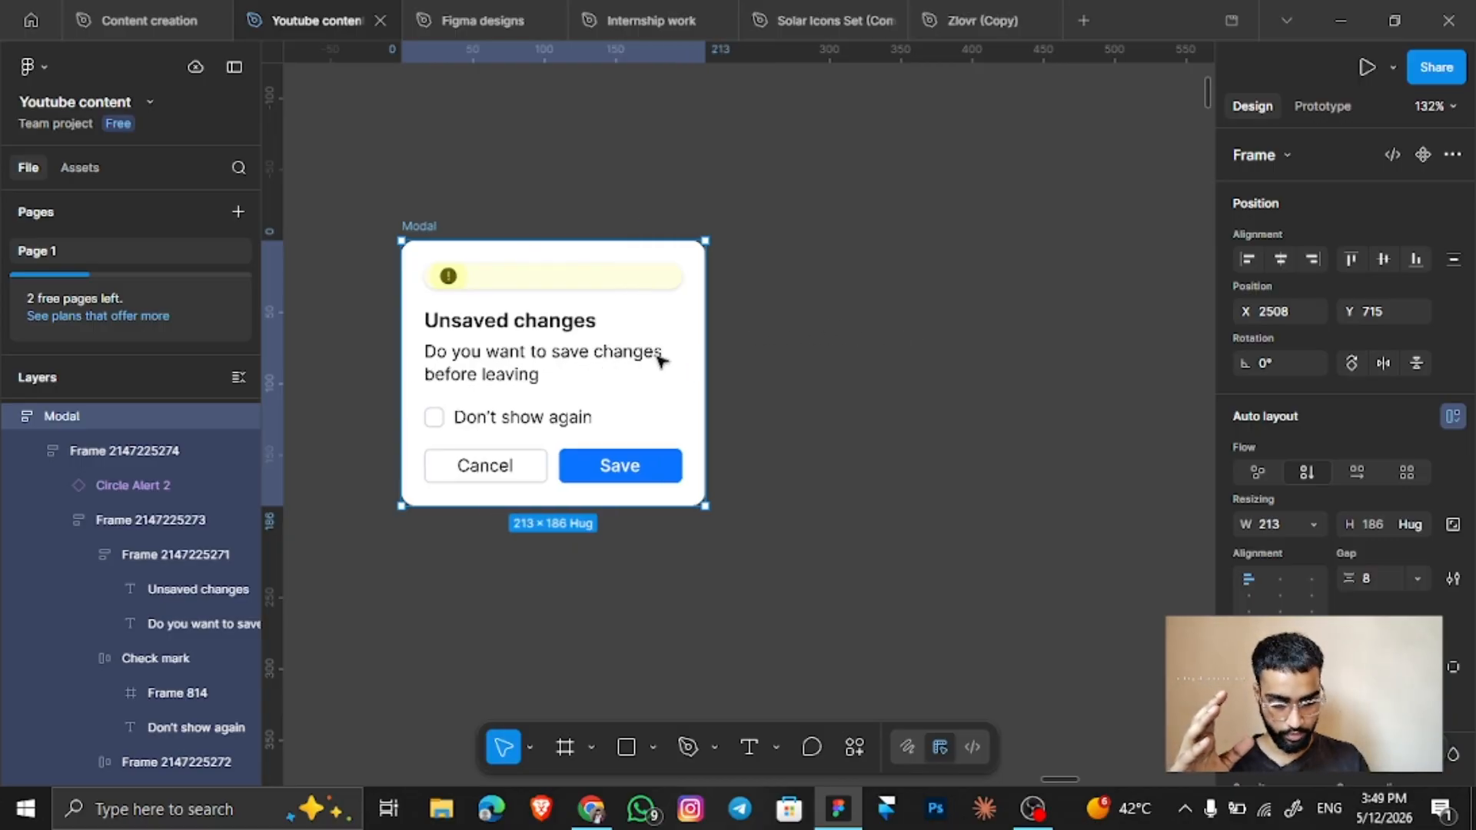
Set the Circle Alert 2 instance's width to Hug contents.
scroll(460, 279, "up", 3)
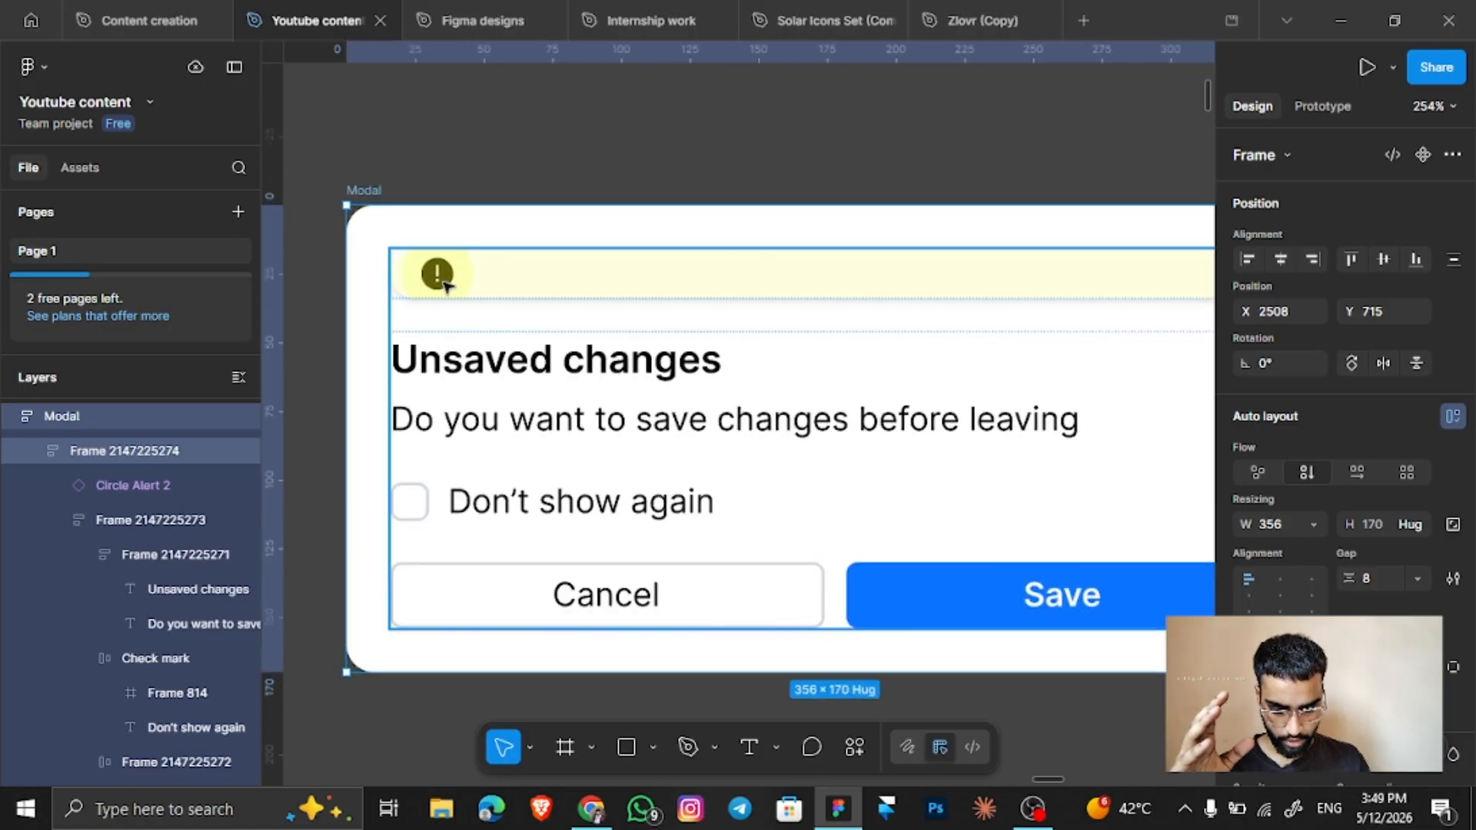
double_click(438, 274)
left_click(444, 286)
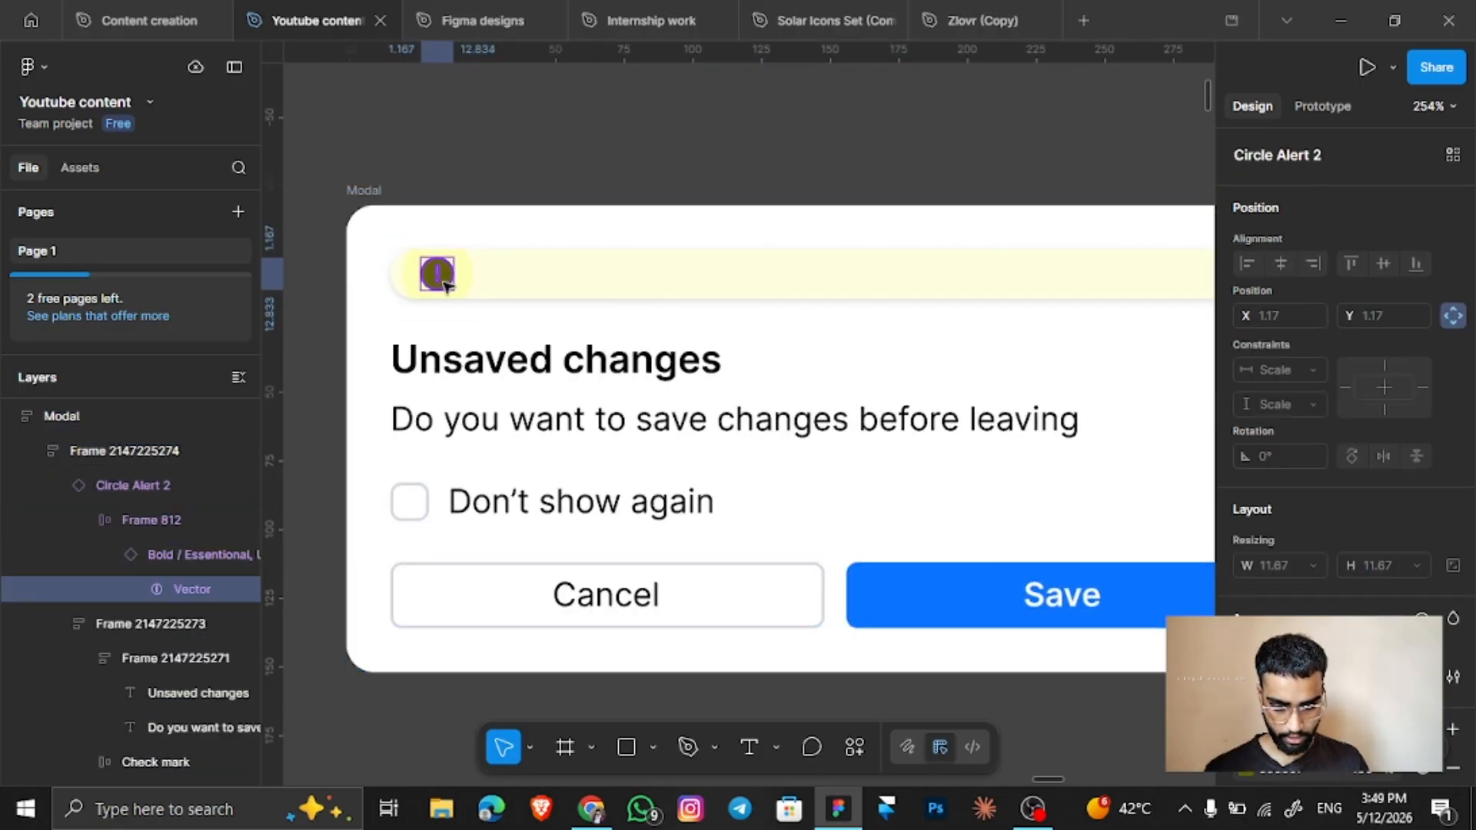
left_click(496, 286)
scroll(649, 348, "down", 2)
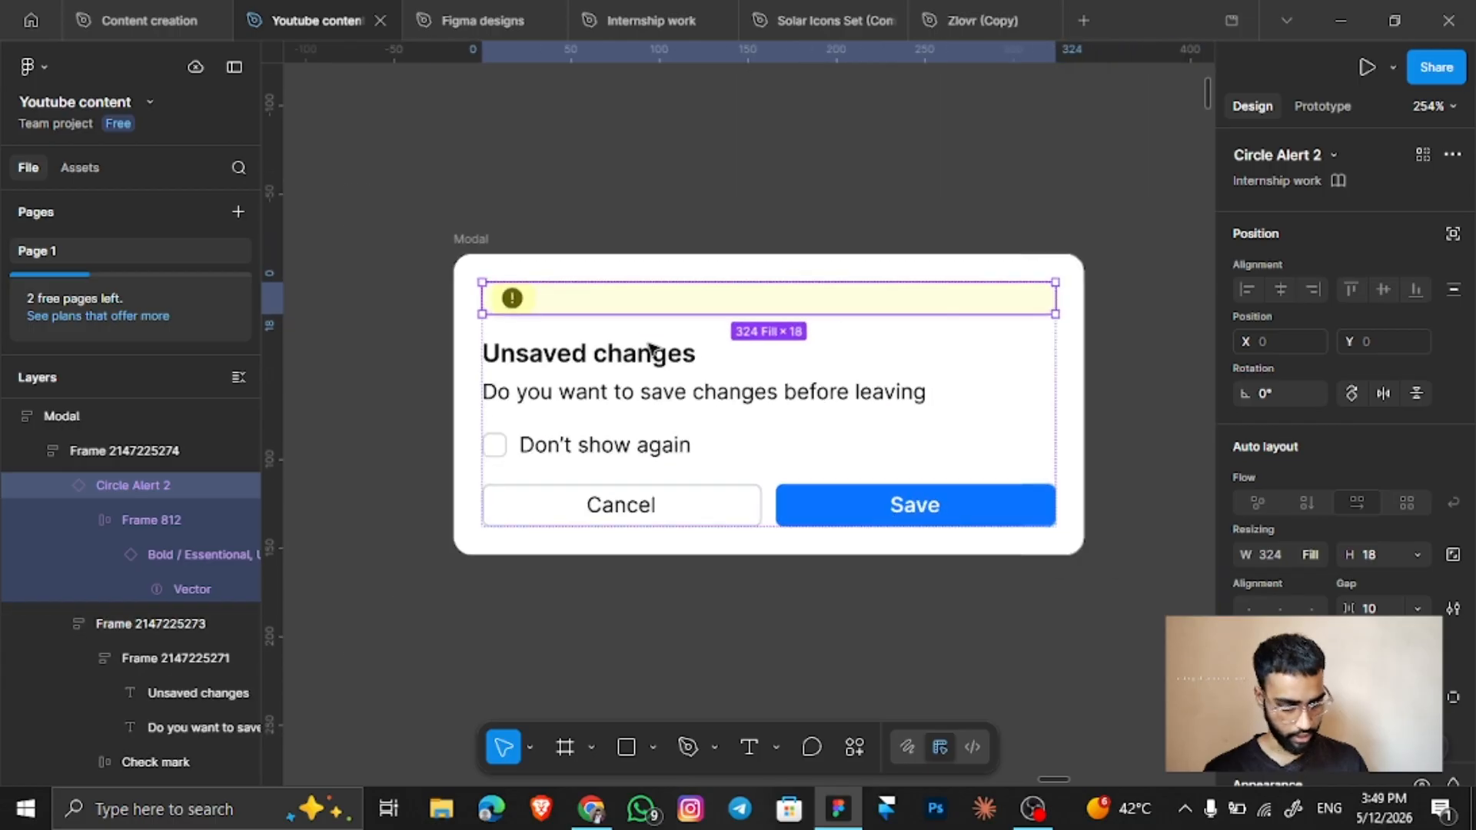
left_click(1317, 558)
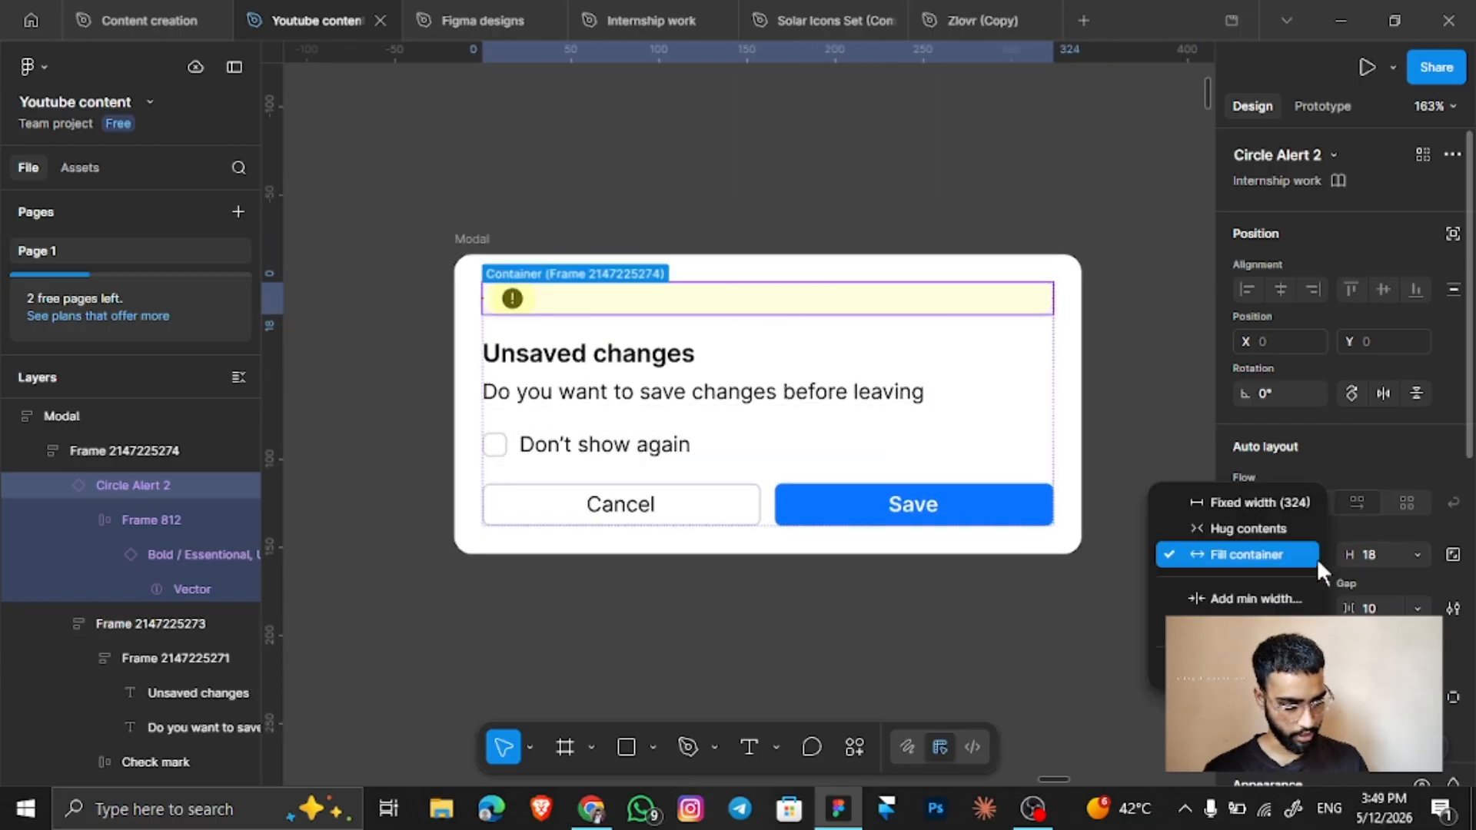
left_click(1266, 532)
scroll(638, 348, "up", 2)
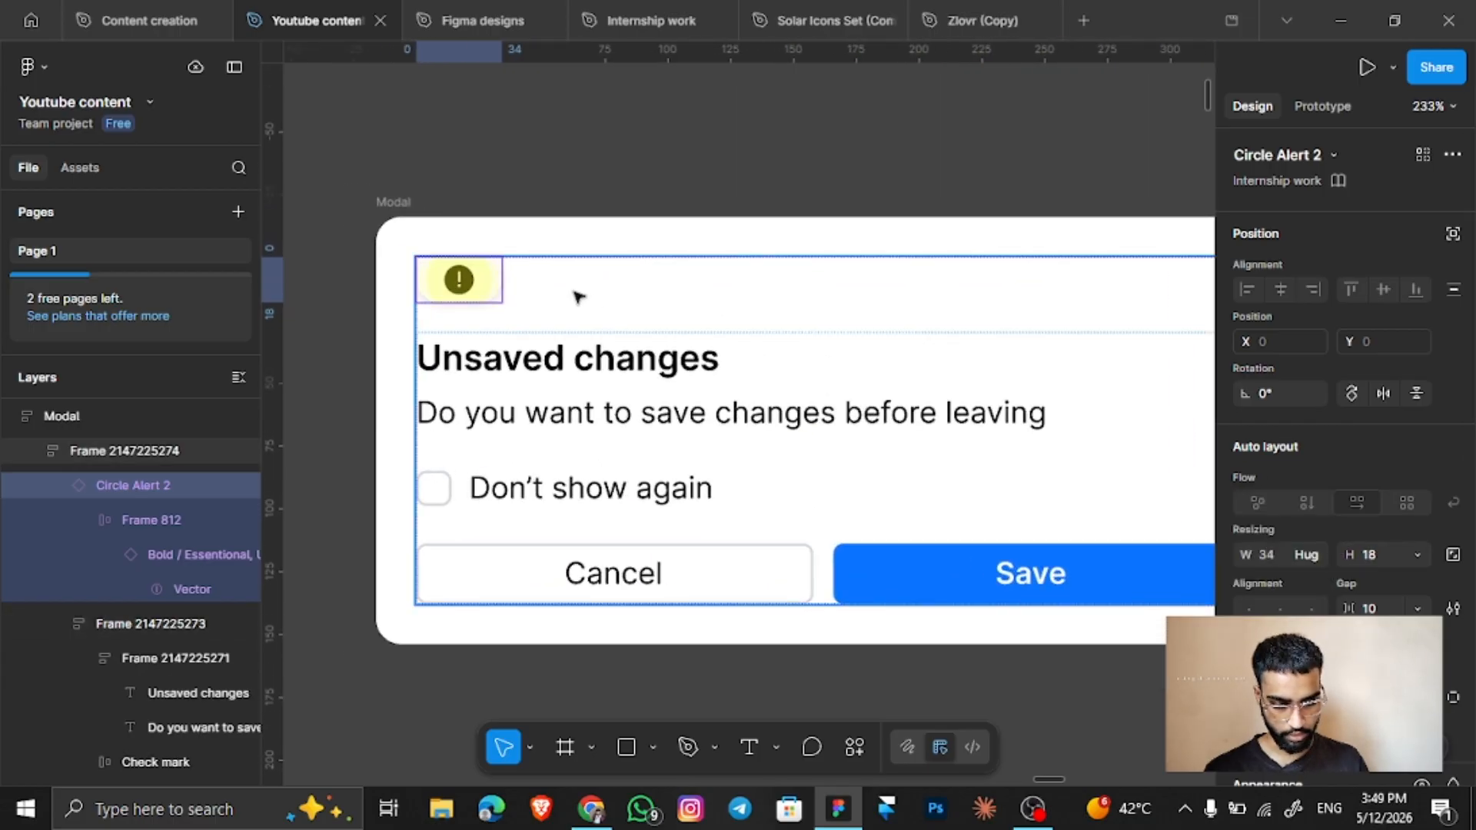
scroll(504, 274, "up", 3)
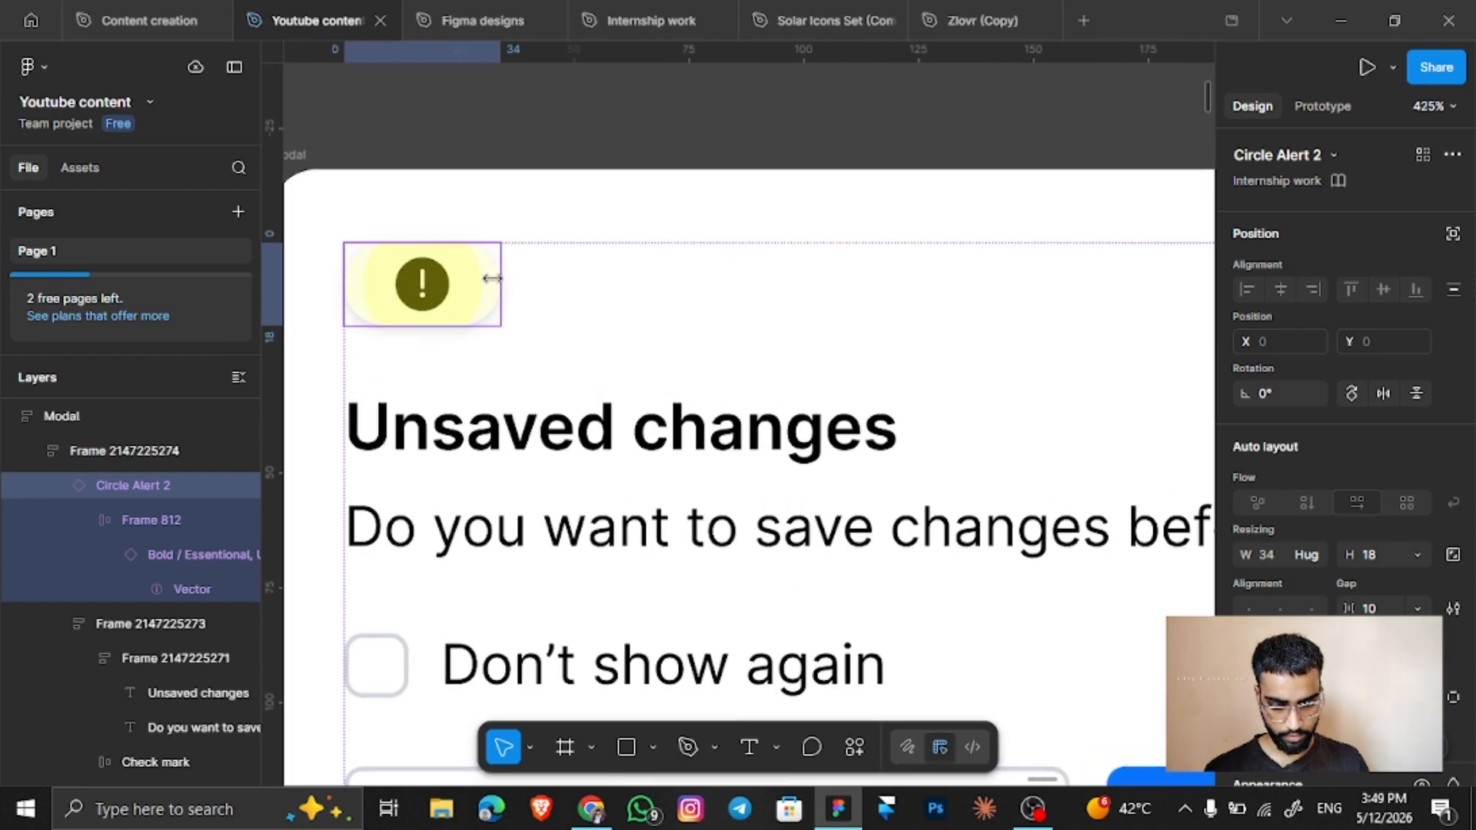
right_click(492, 279)
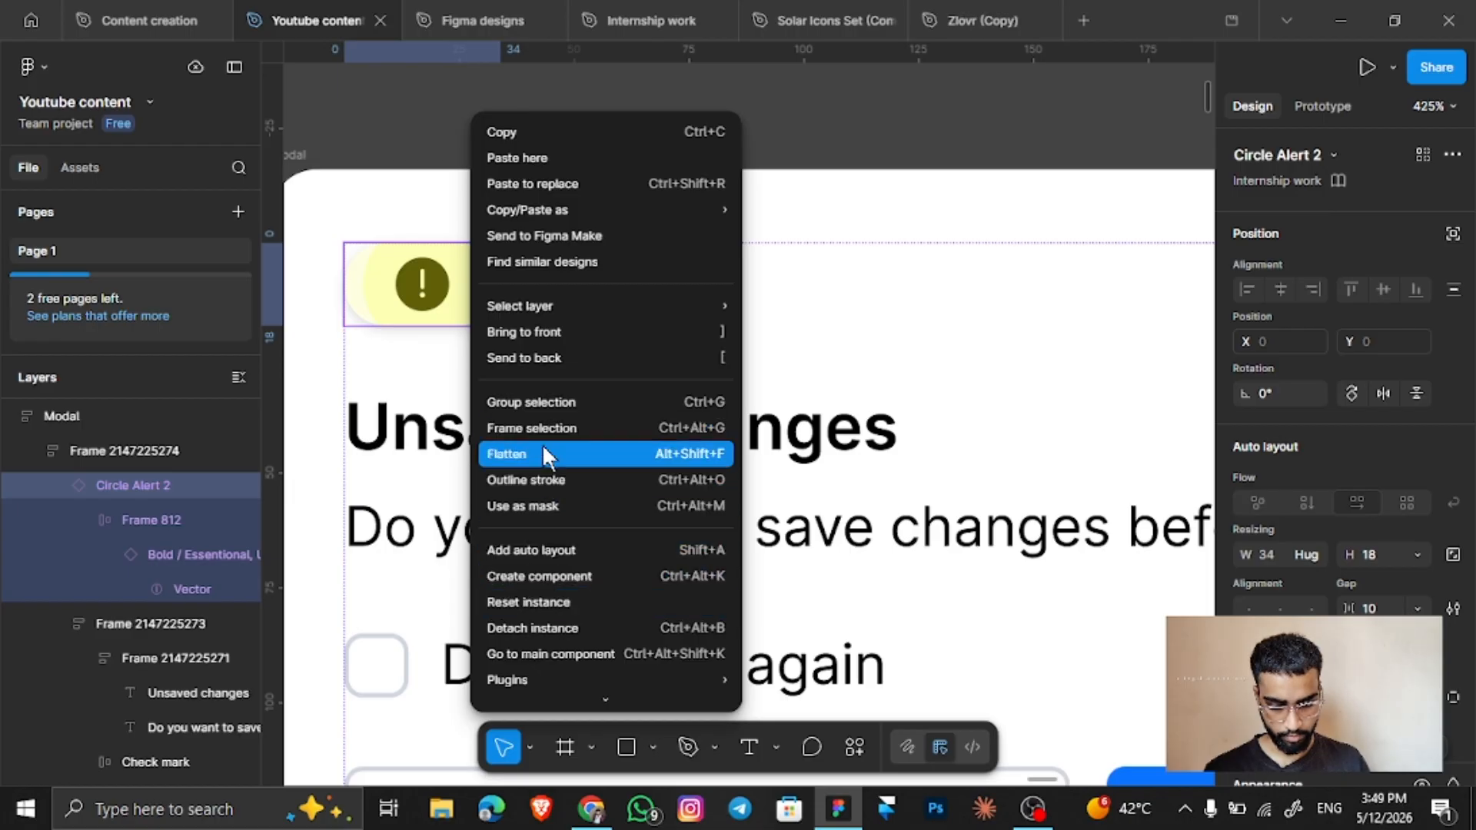
scroll(909, 339, "down", 4)
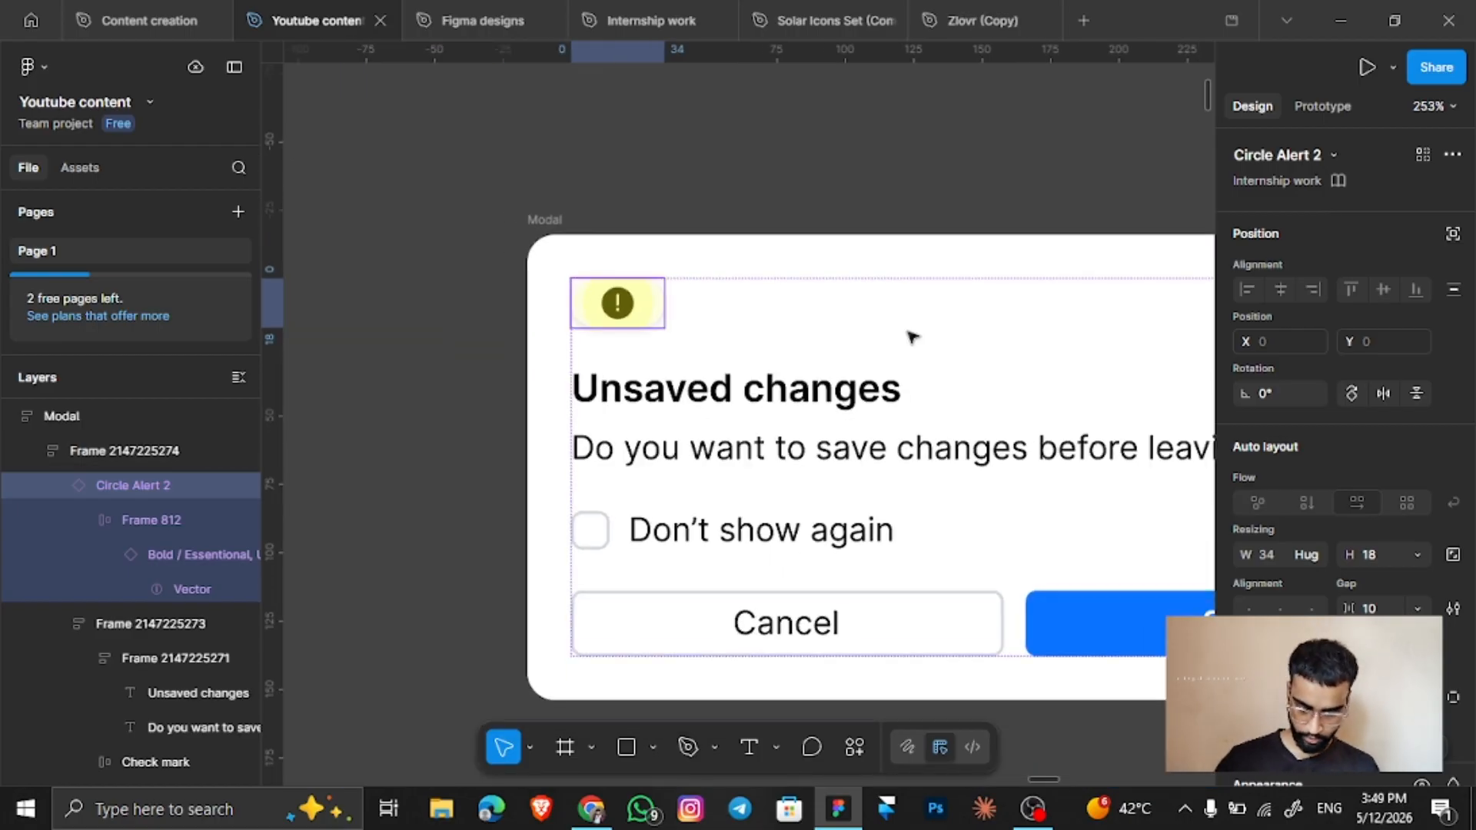
Undo the alert icon, Modal resize and button row edits, back to the row's Auto gap with both buttons on Fill container.
key("ctrl+z")
key("ctrl+z")
key("ctrl+z")
key("ctrl+z")
key("ctrl+z")
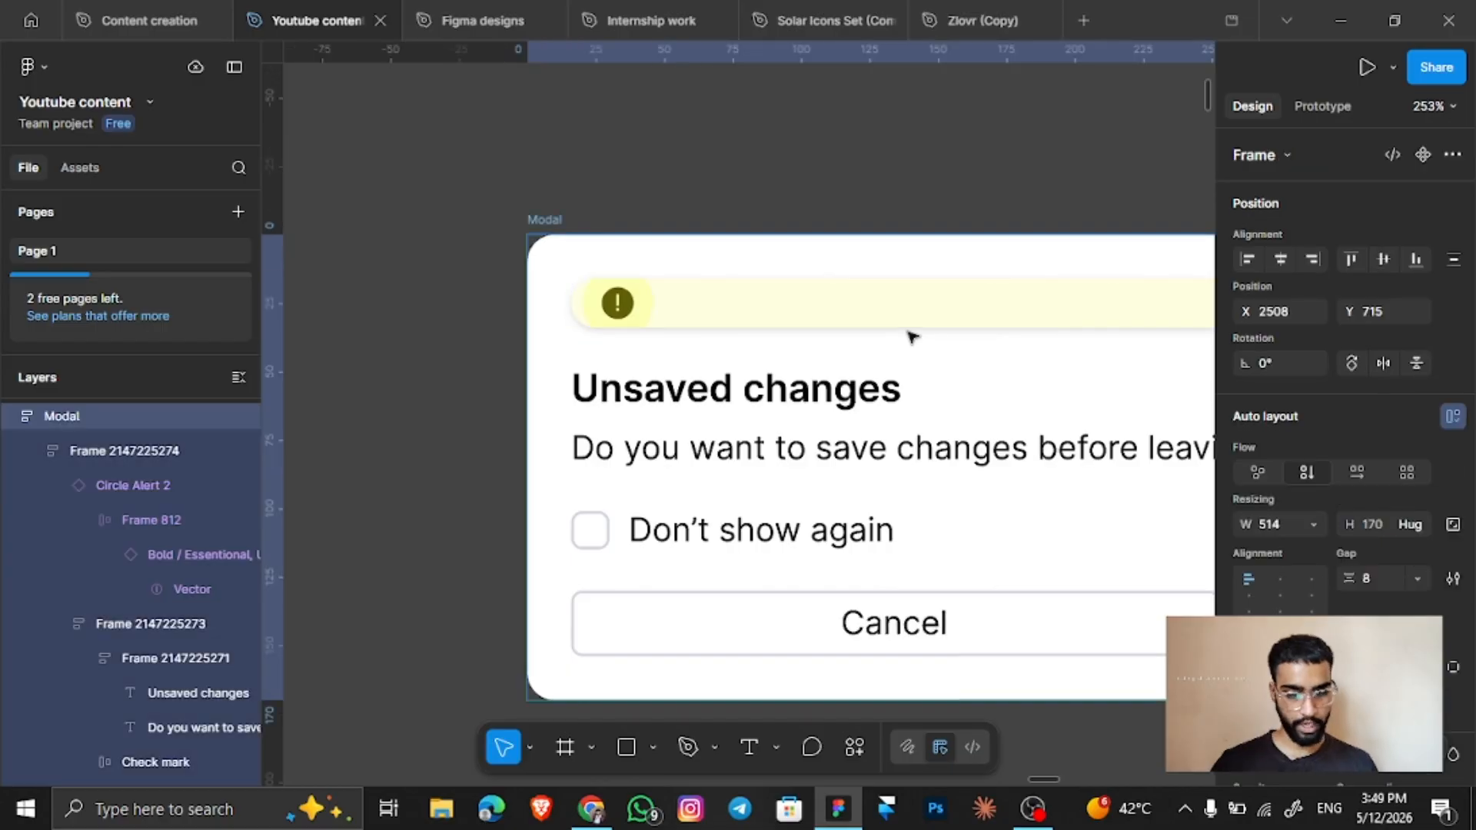
key("ctrl+z")
key("ctrl+z")
key("ctrl+z")
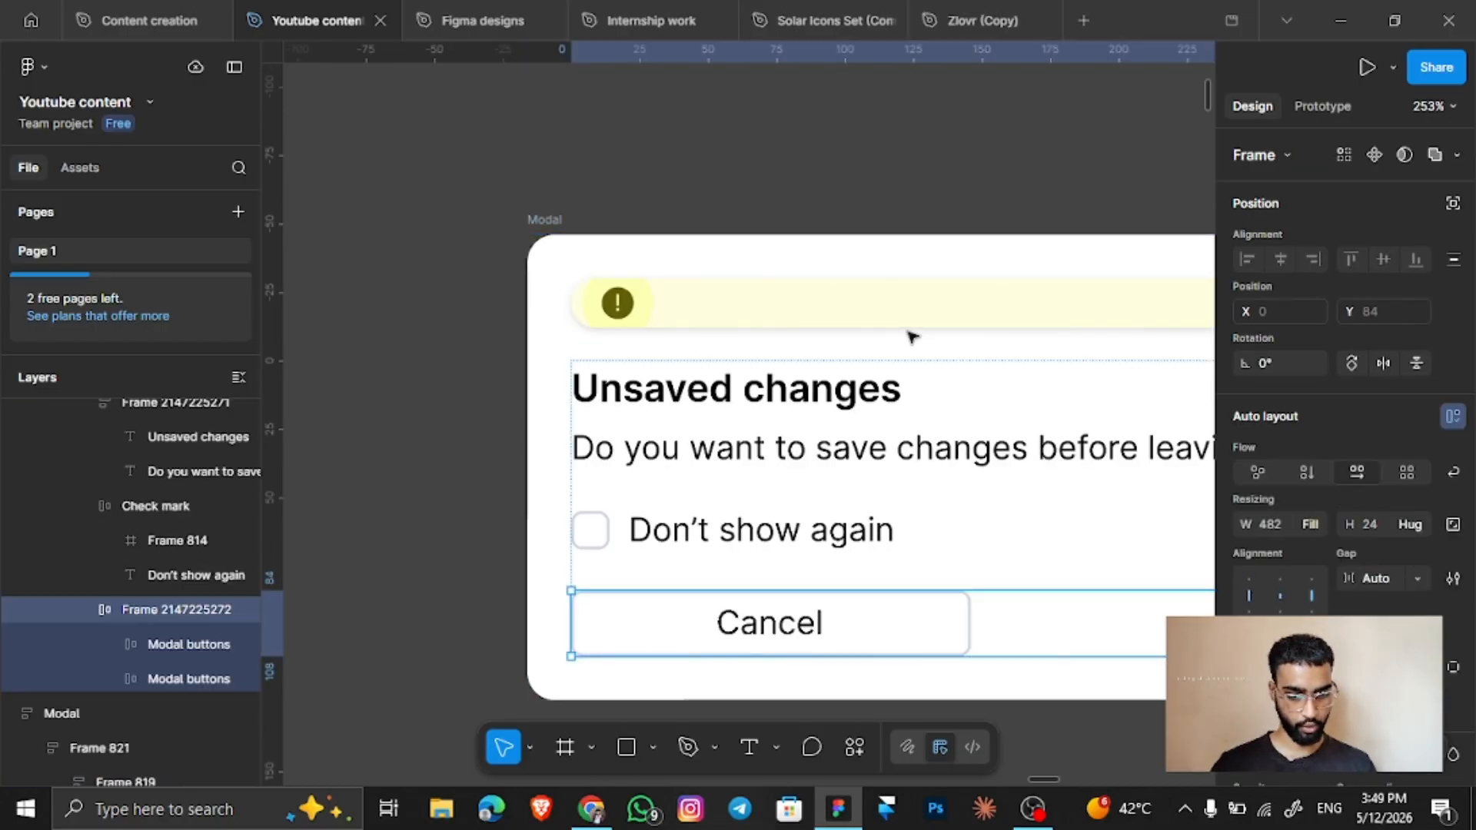
key("ctrl+z")
scroll(909, 336, "down", 2)
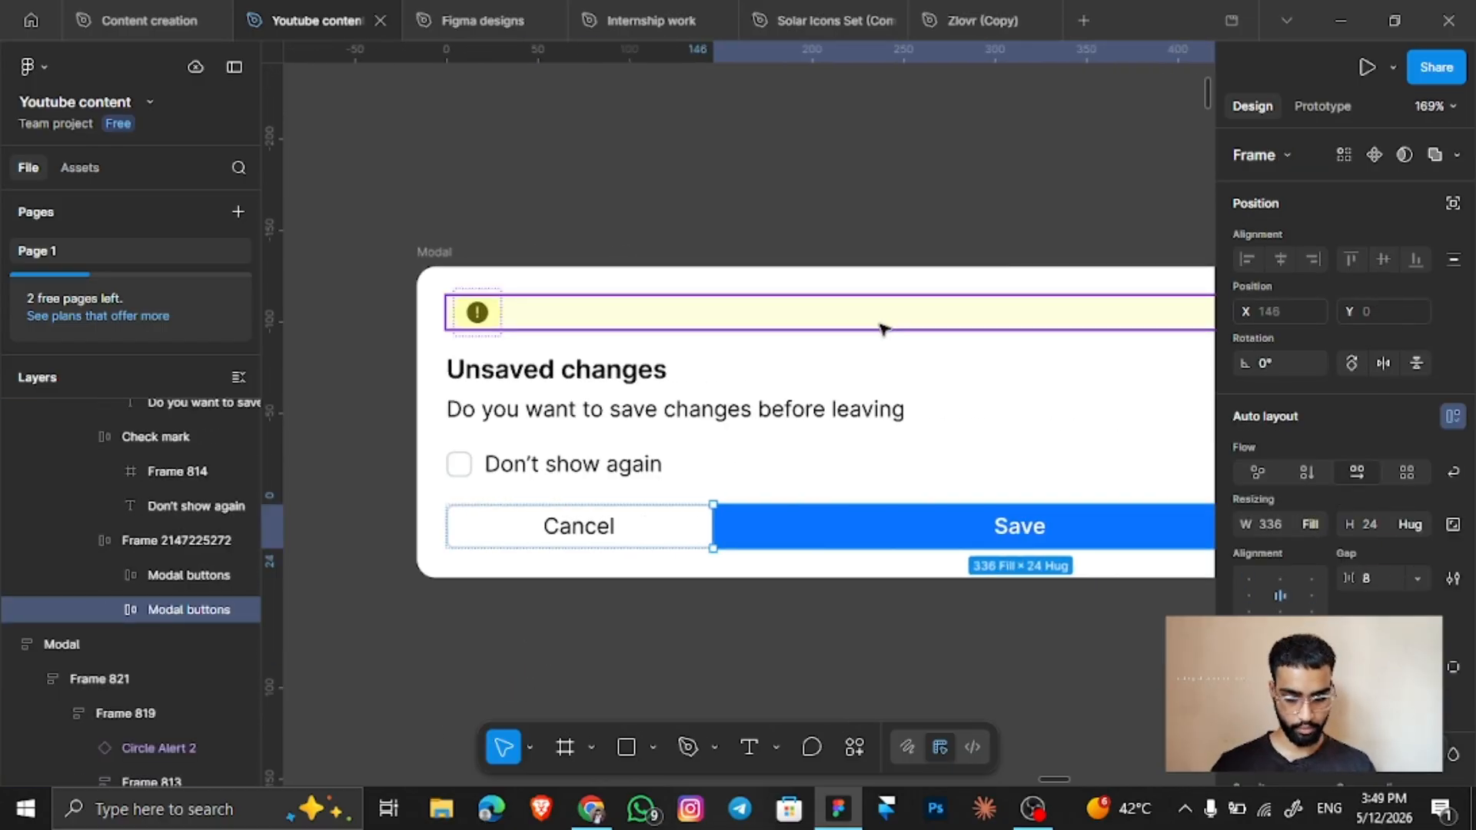
key("ctrl+z")
key("ctrl+z")
key("ctrl+z")
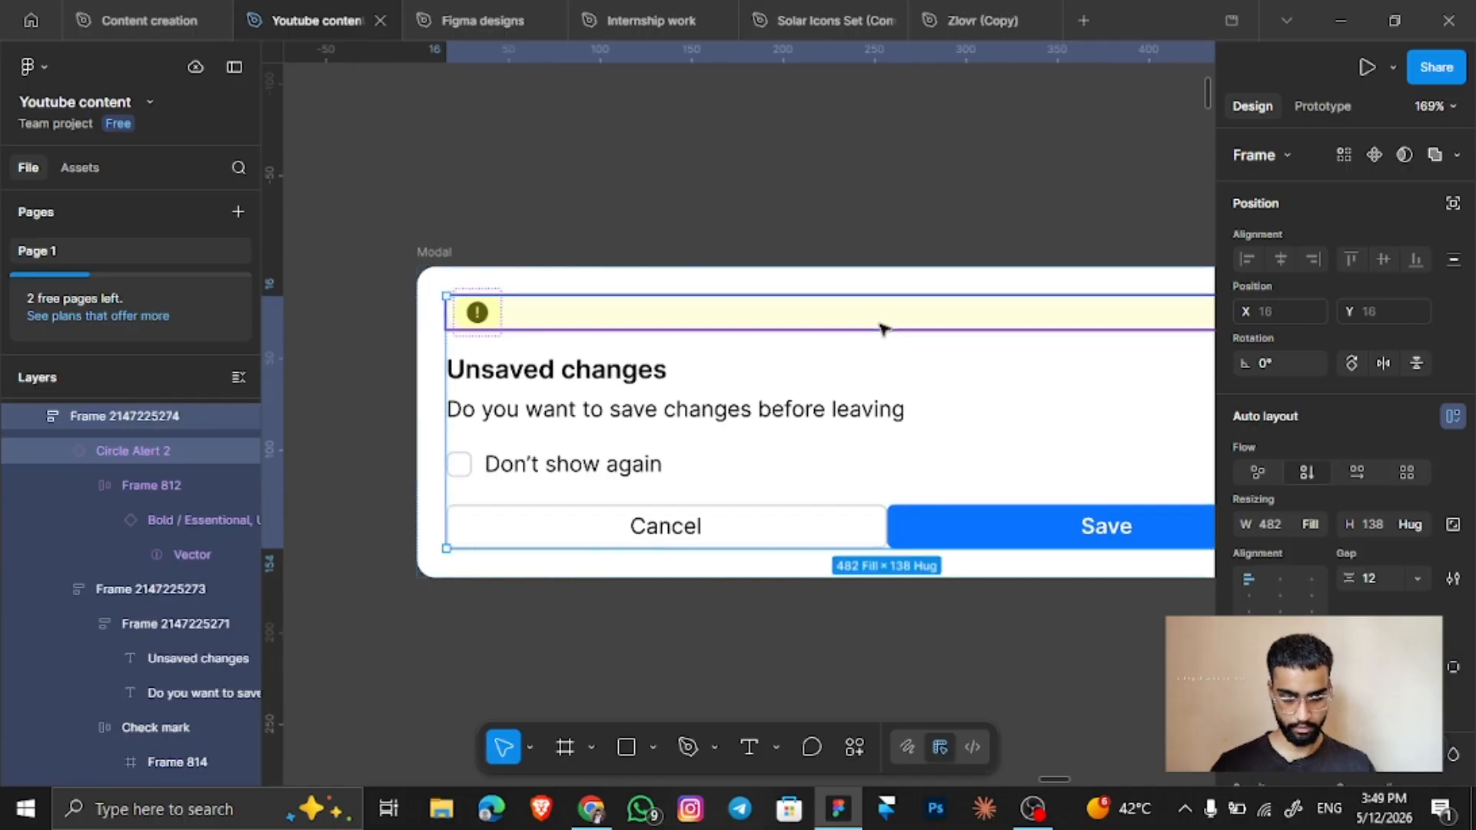
Undo the Modal widening and earlier width changes, back to the alert icon's fixed 18 × 18 size, and select the icon.
key("ctrl+z")
key("ctrl+z")
key("ctrl+z")
key("ctrl+z")
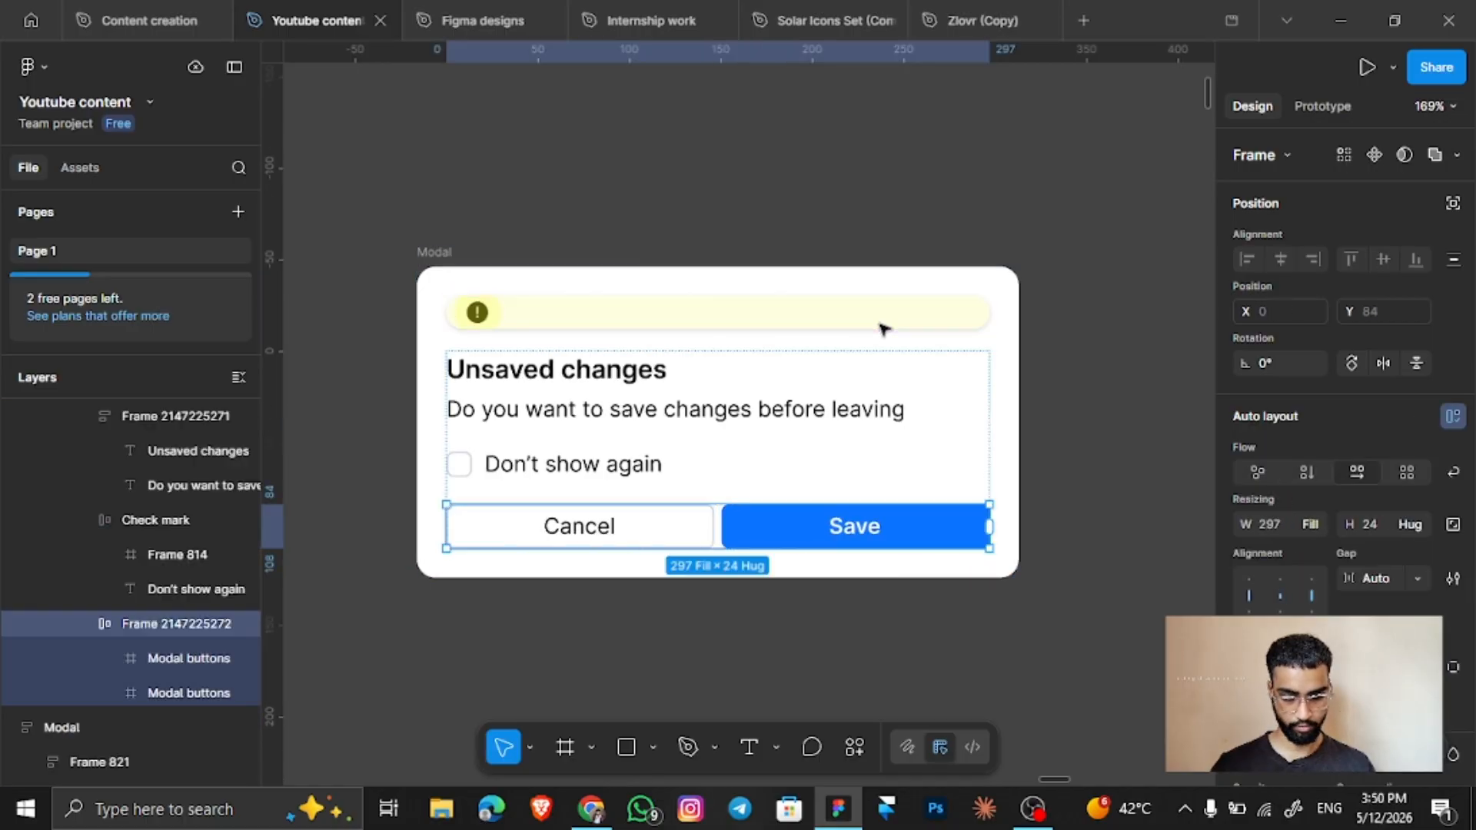
key("ctrl+z")
key("ctrl+z")
key("ctrl+z")
key("ctrl+z")
key("ctrl+z")
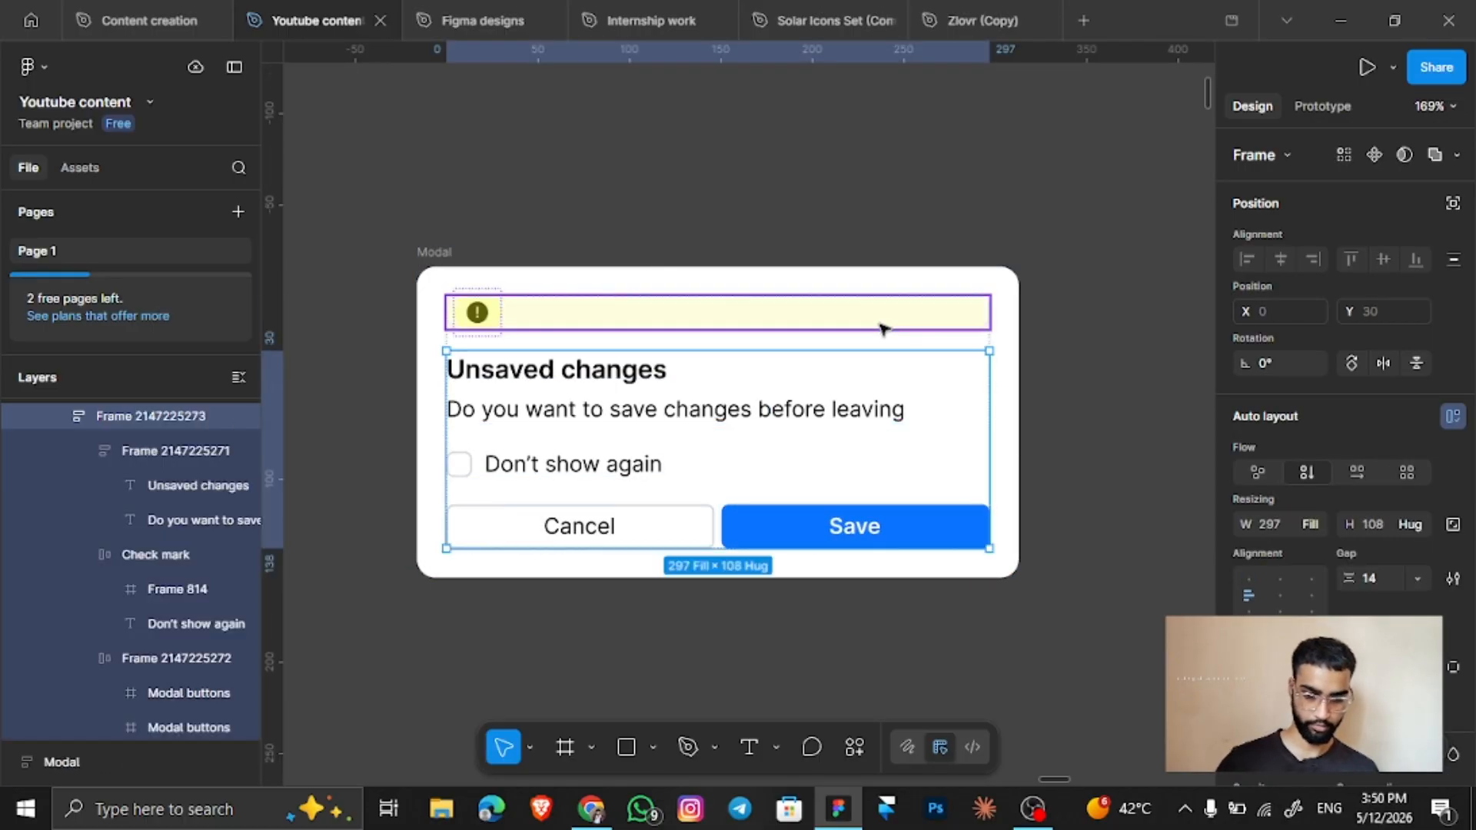
left_click(478, 313)
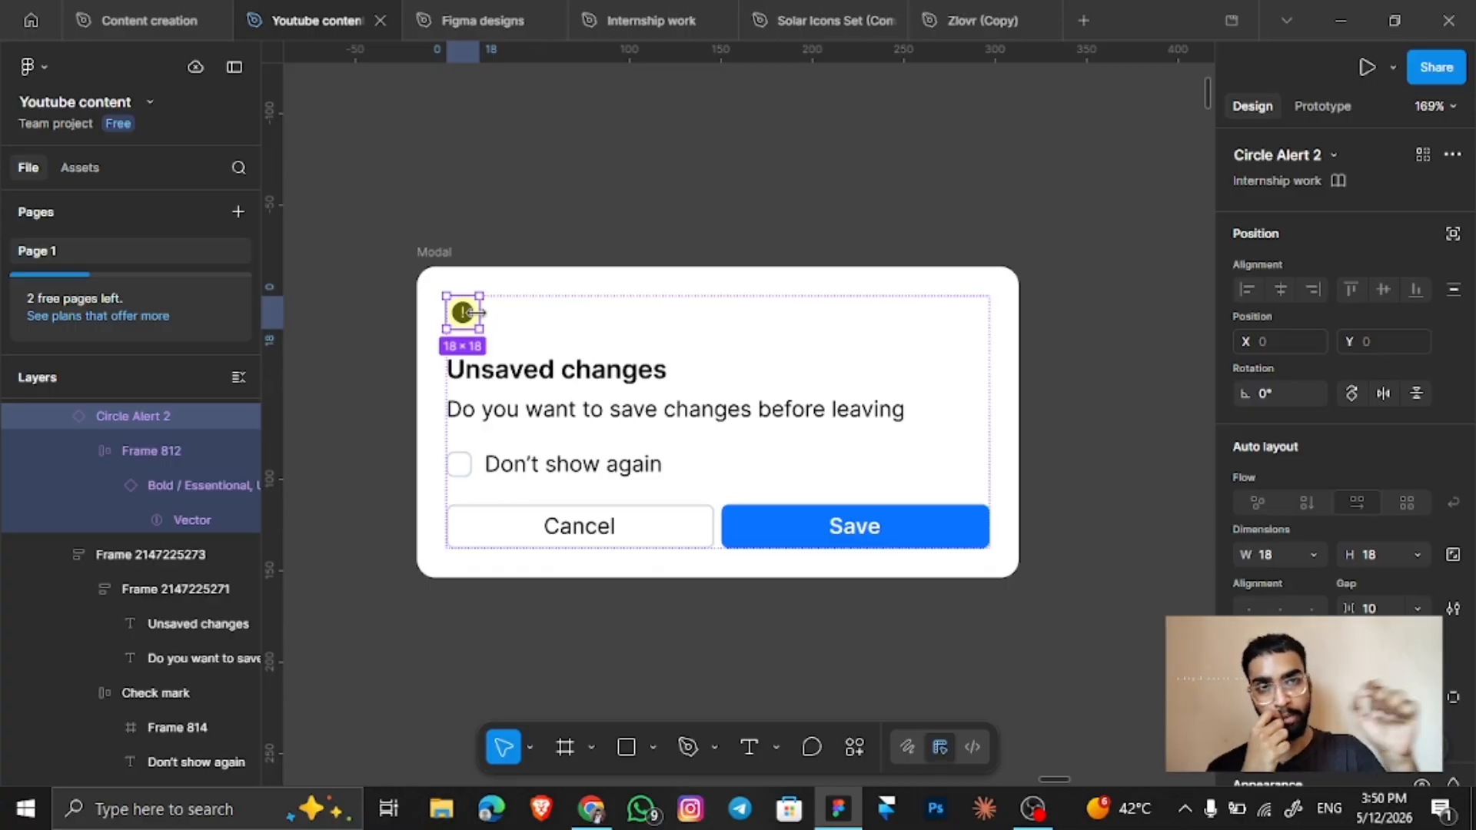
Set the Check mark row, which holds the checkbox and the "Don't show again" text, to Fill container width.
left_click(680, 396)
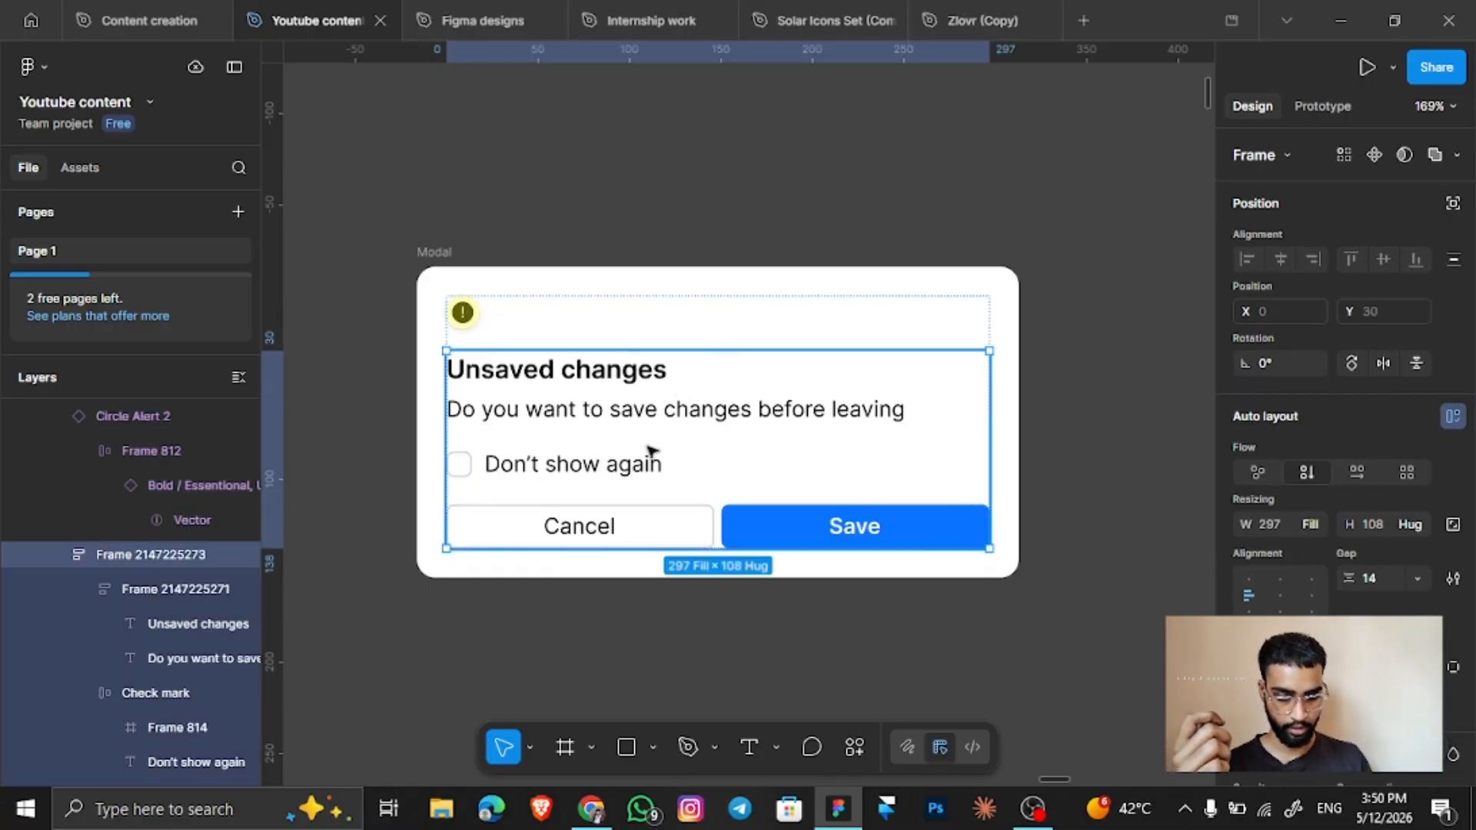
left_click(635, 471)
left_click(635, 471)
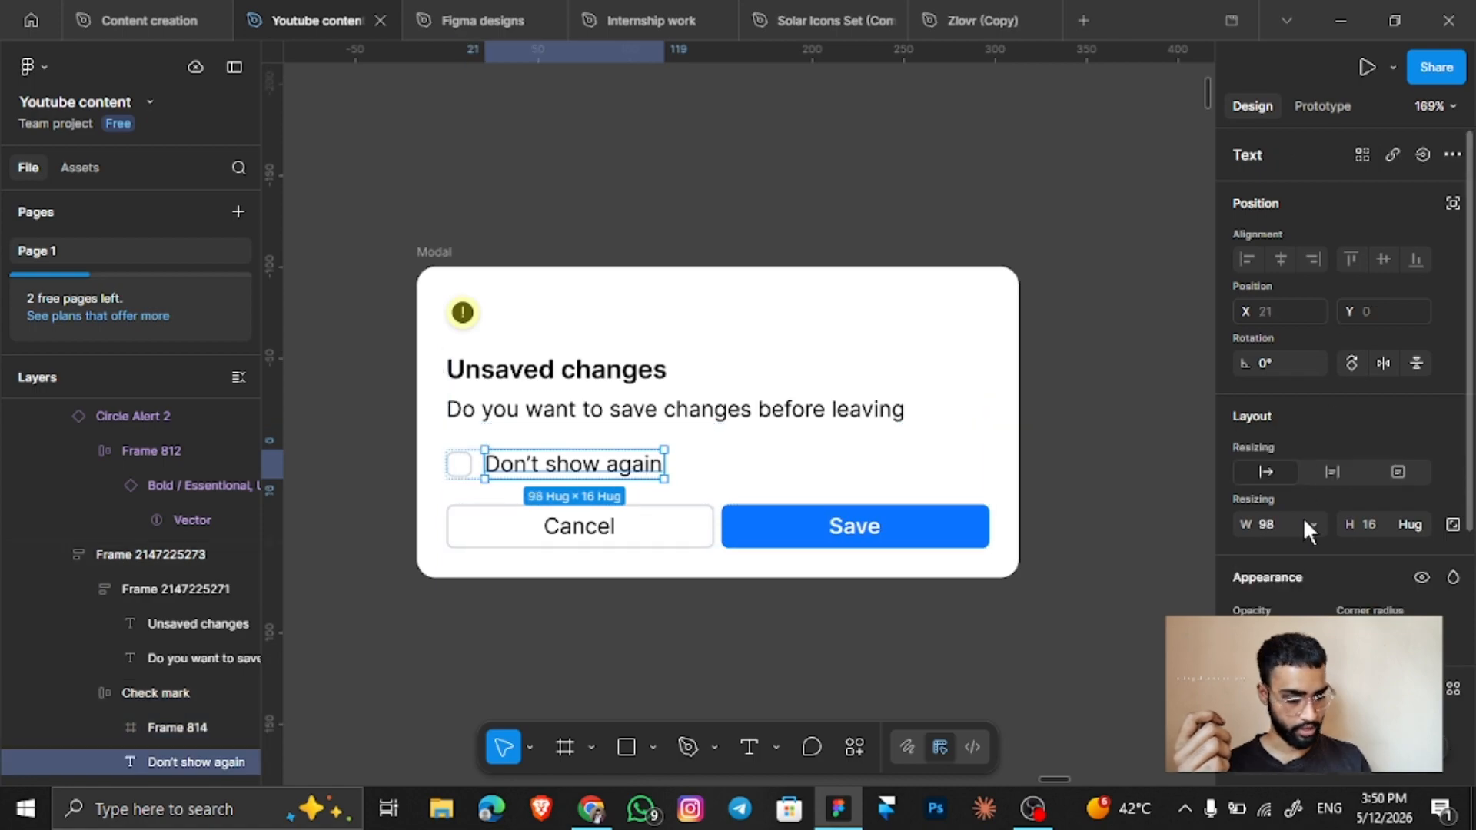
left_click(1308, 518)
left_click(1307, 523)
key("Escape")
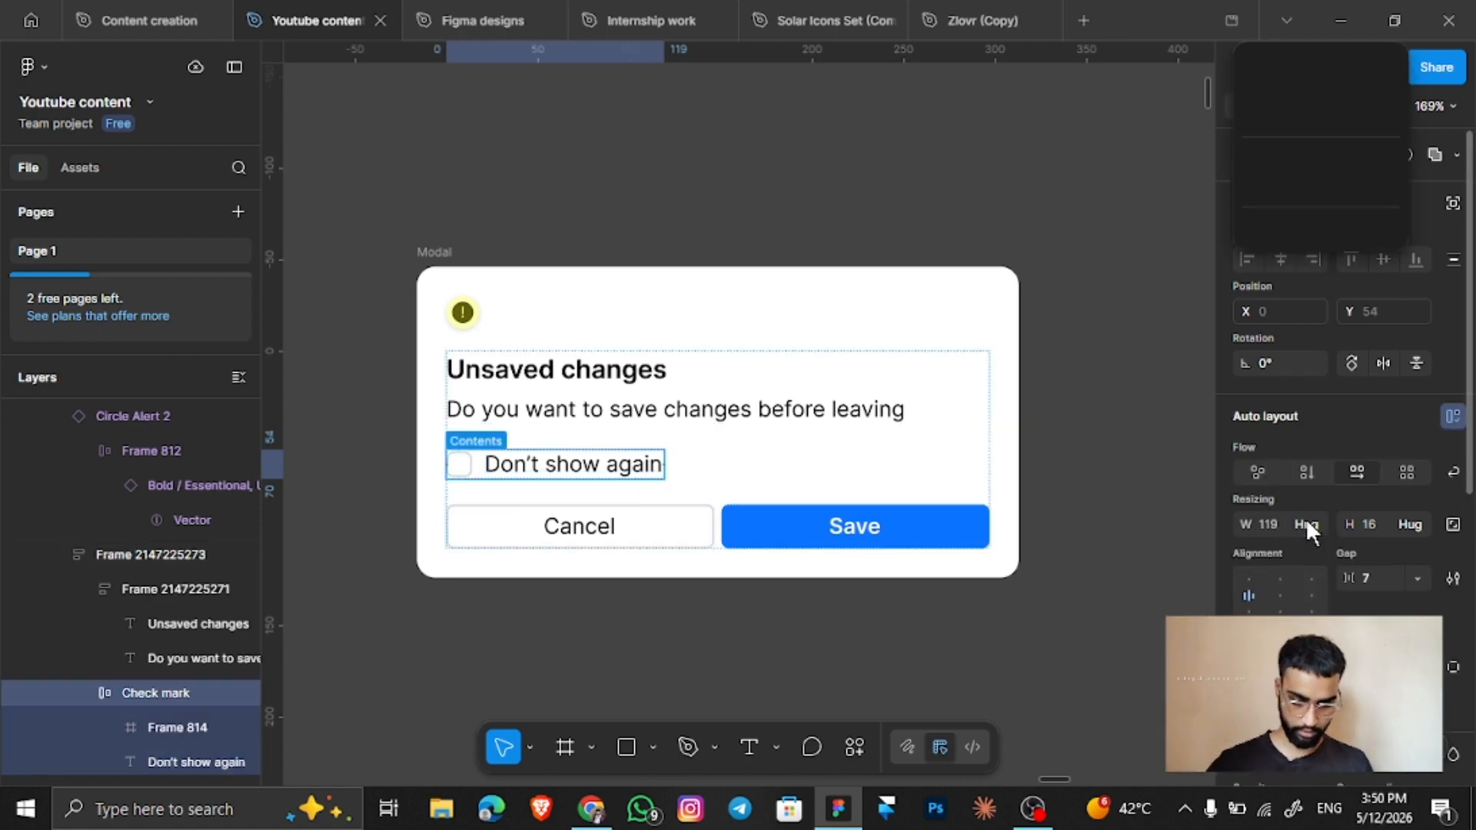
left_click(1309, 522)
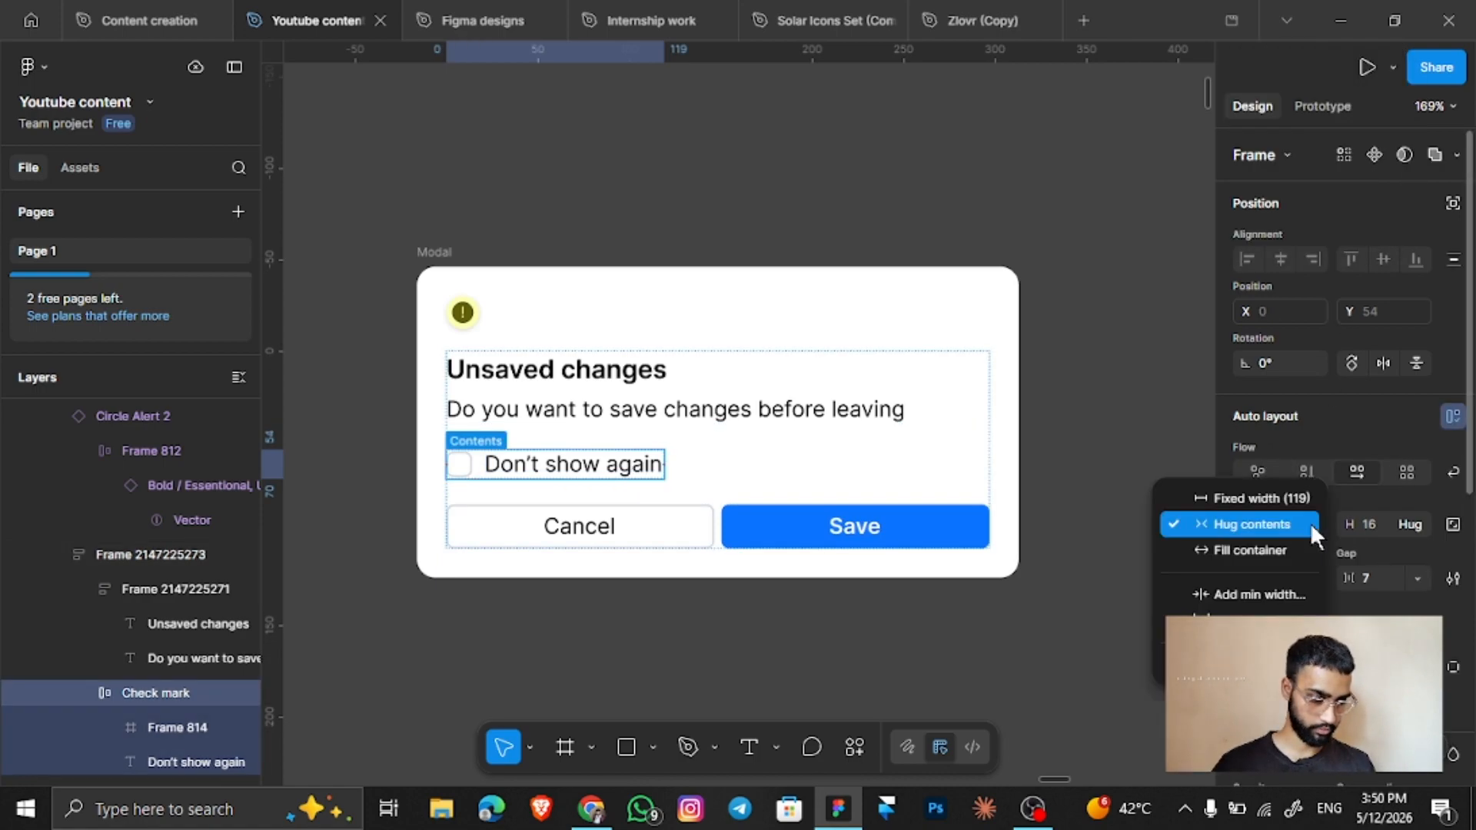
left_click(1290, 547)
Set the Cancel button's width to Fill container within the button row.
left_click(696, 523)
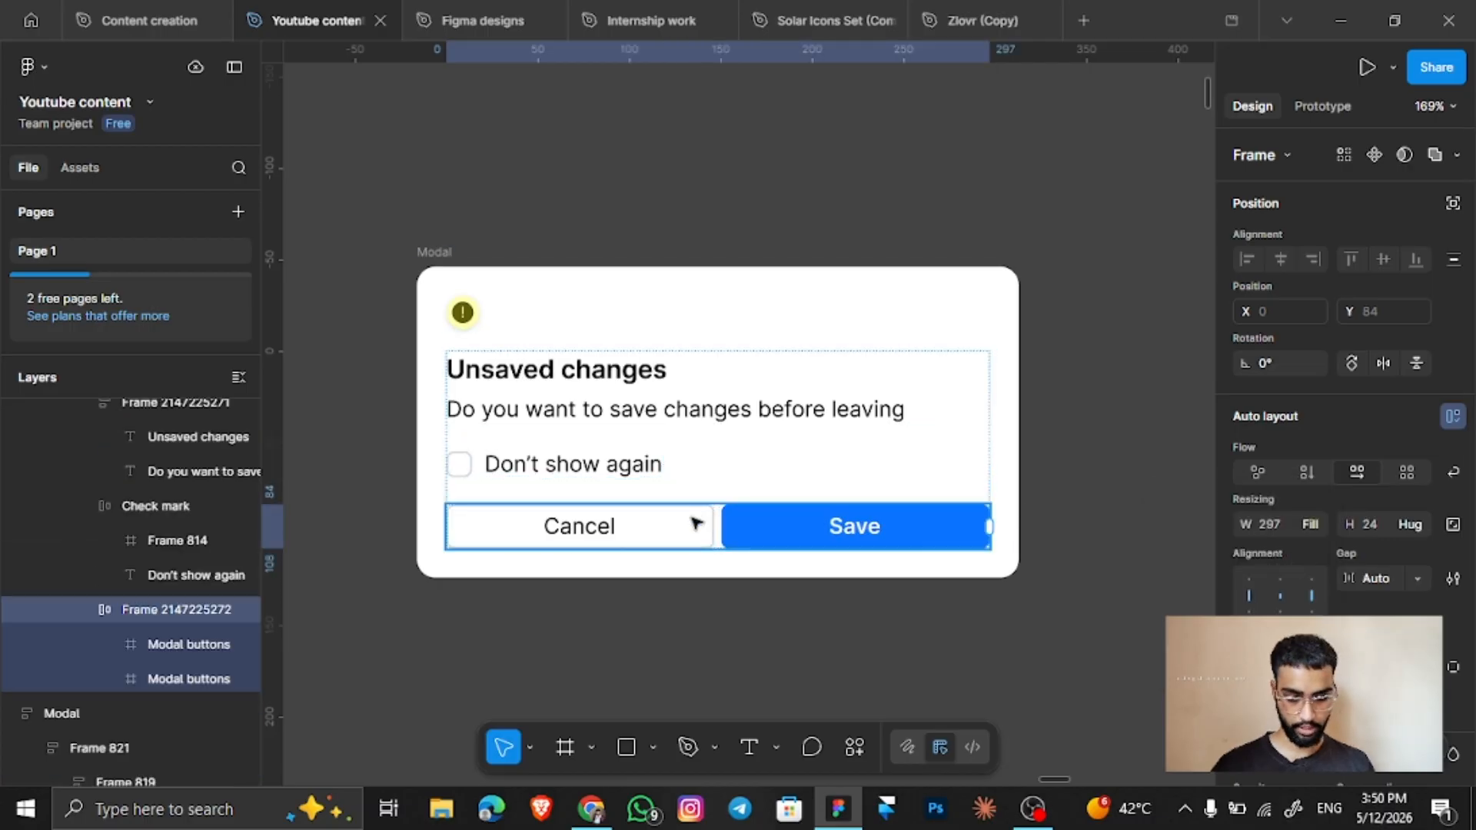
left_click(697, 522)
left_click(1319, 528)
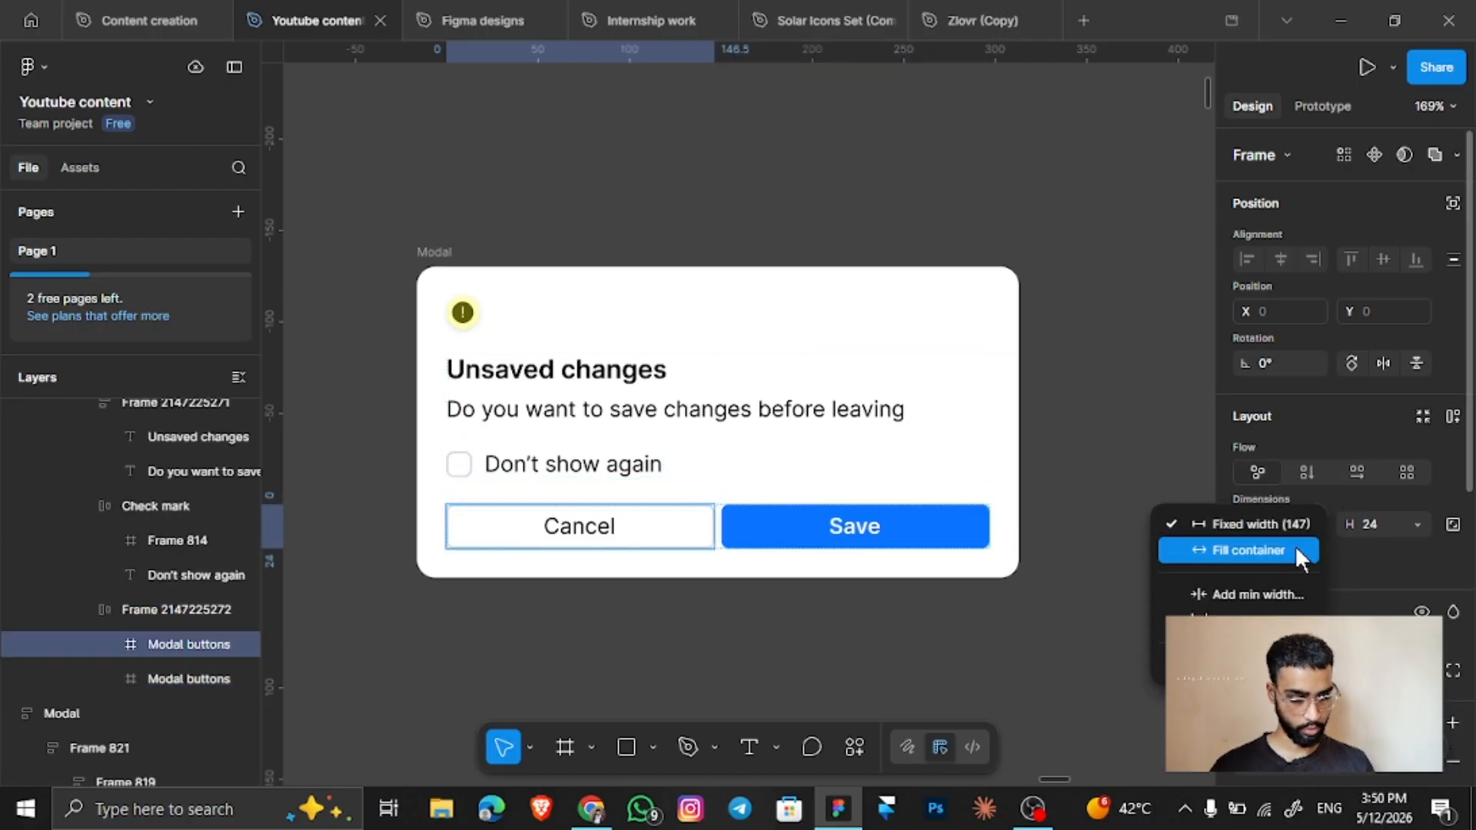
left_click(1292, 547)
Add auto layout to the Cancel and Save button frames, undoing the extra wrapper frame around Cancel.
left_click(984, 538)
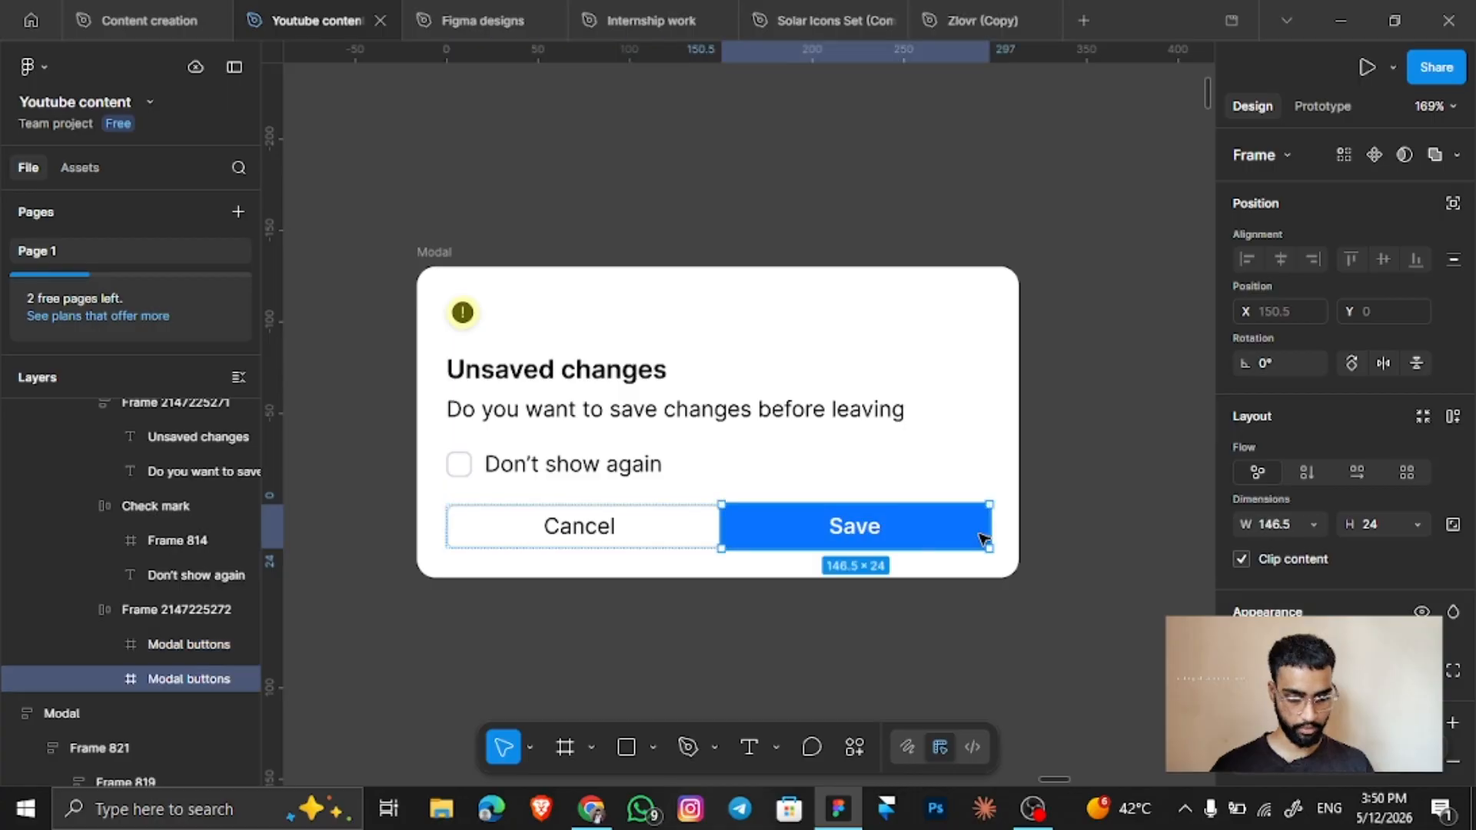
left_click(676, 538)
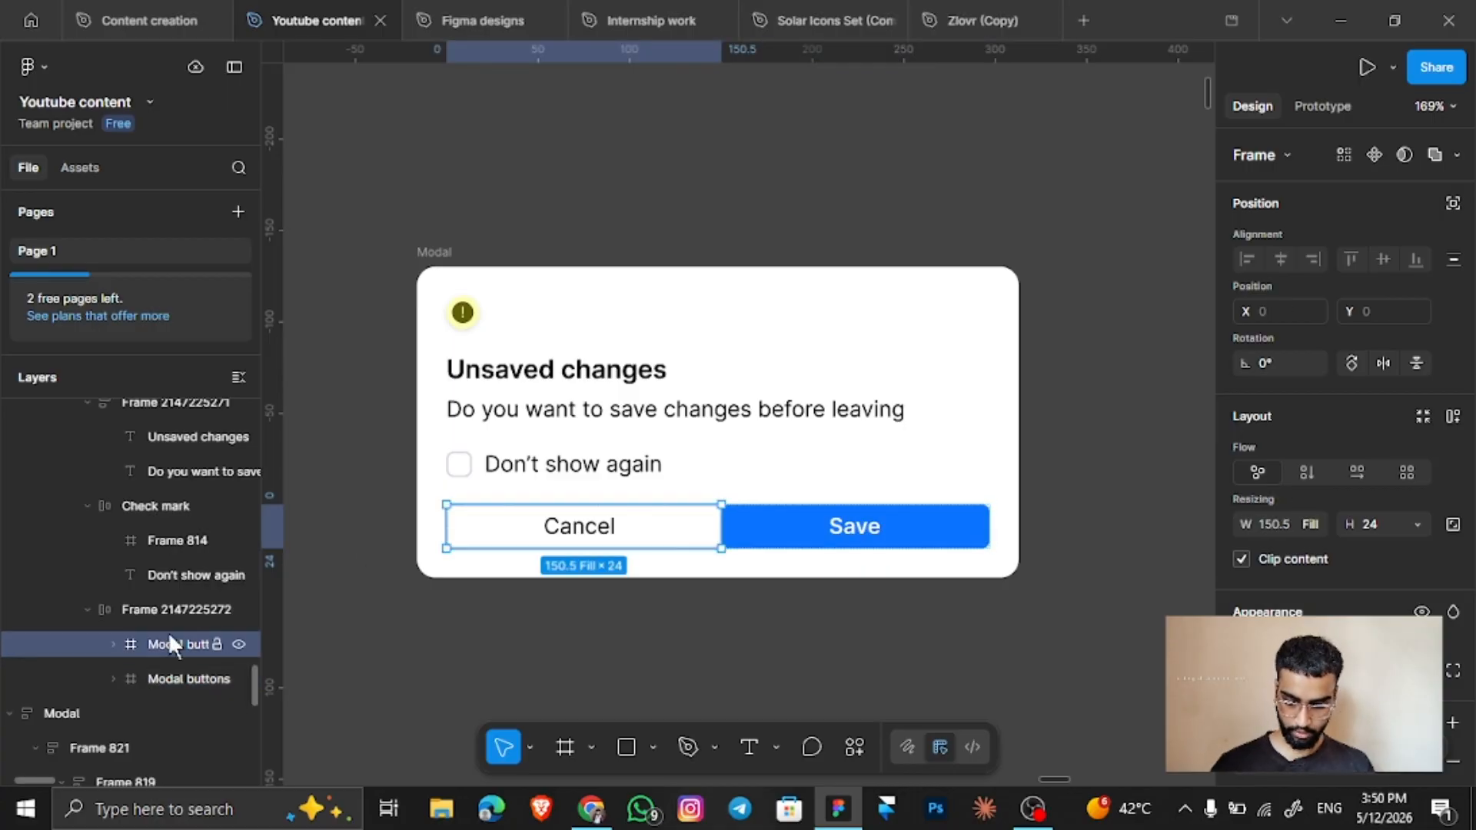
key("shift+a")
key("shift+a")
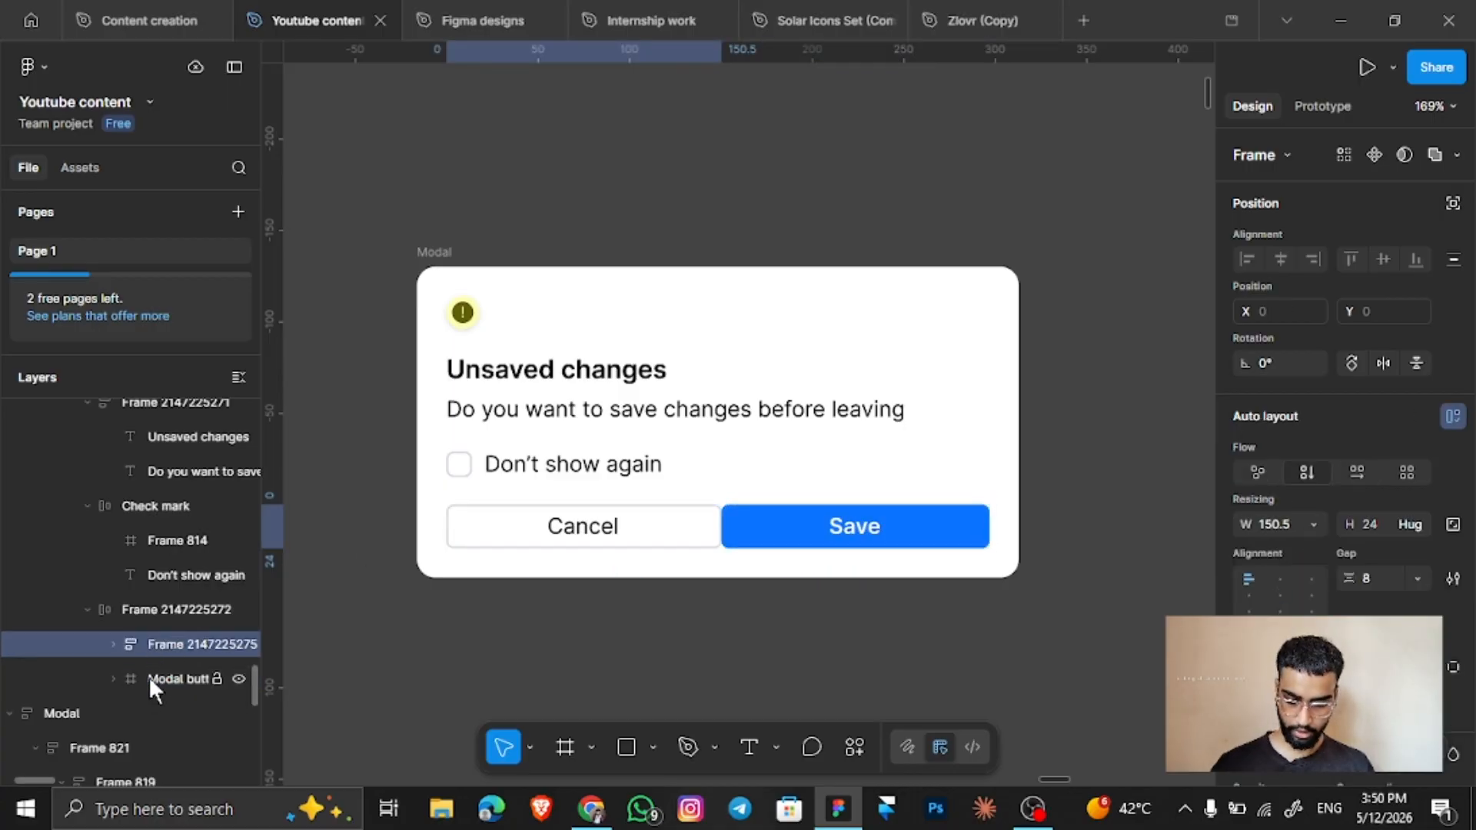
key("ctrl+z")
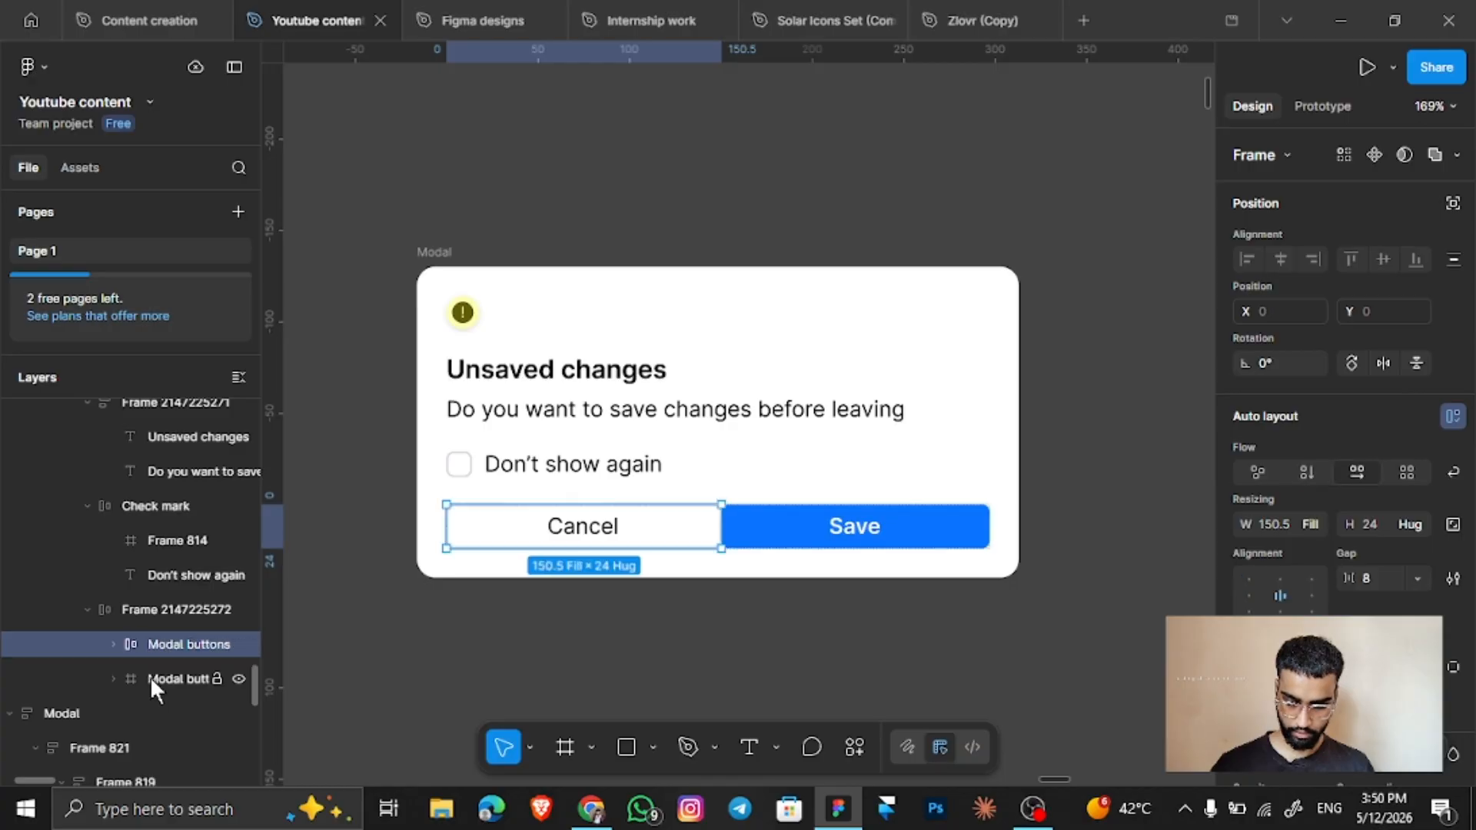
left_click(150, 677)
key("shift+a")
Open the button row's gap for editing, then try widening the Modal frame to test the layout and undo the resize.
left_click(173, 607)
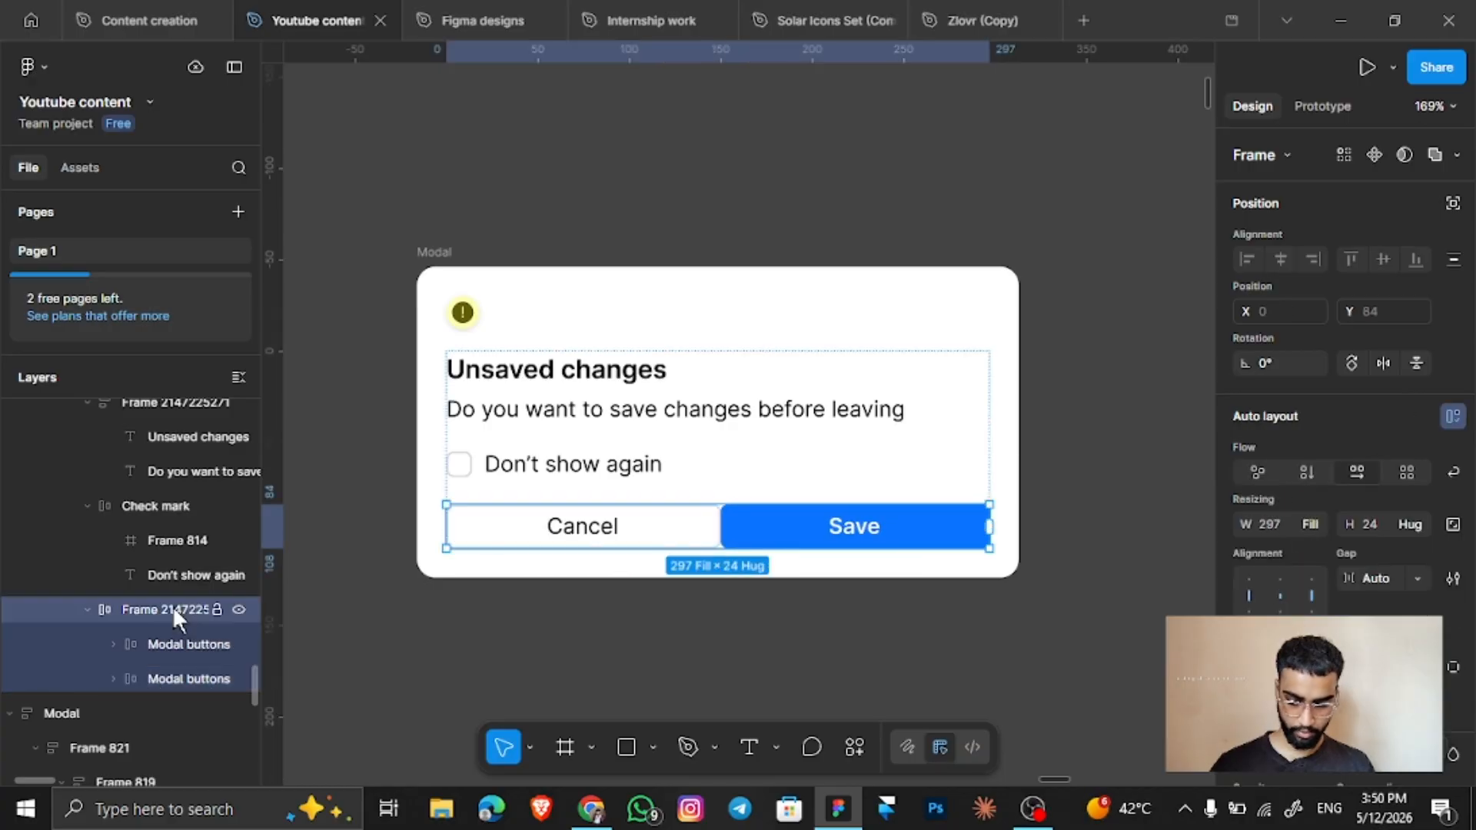
left_click(721, 525)
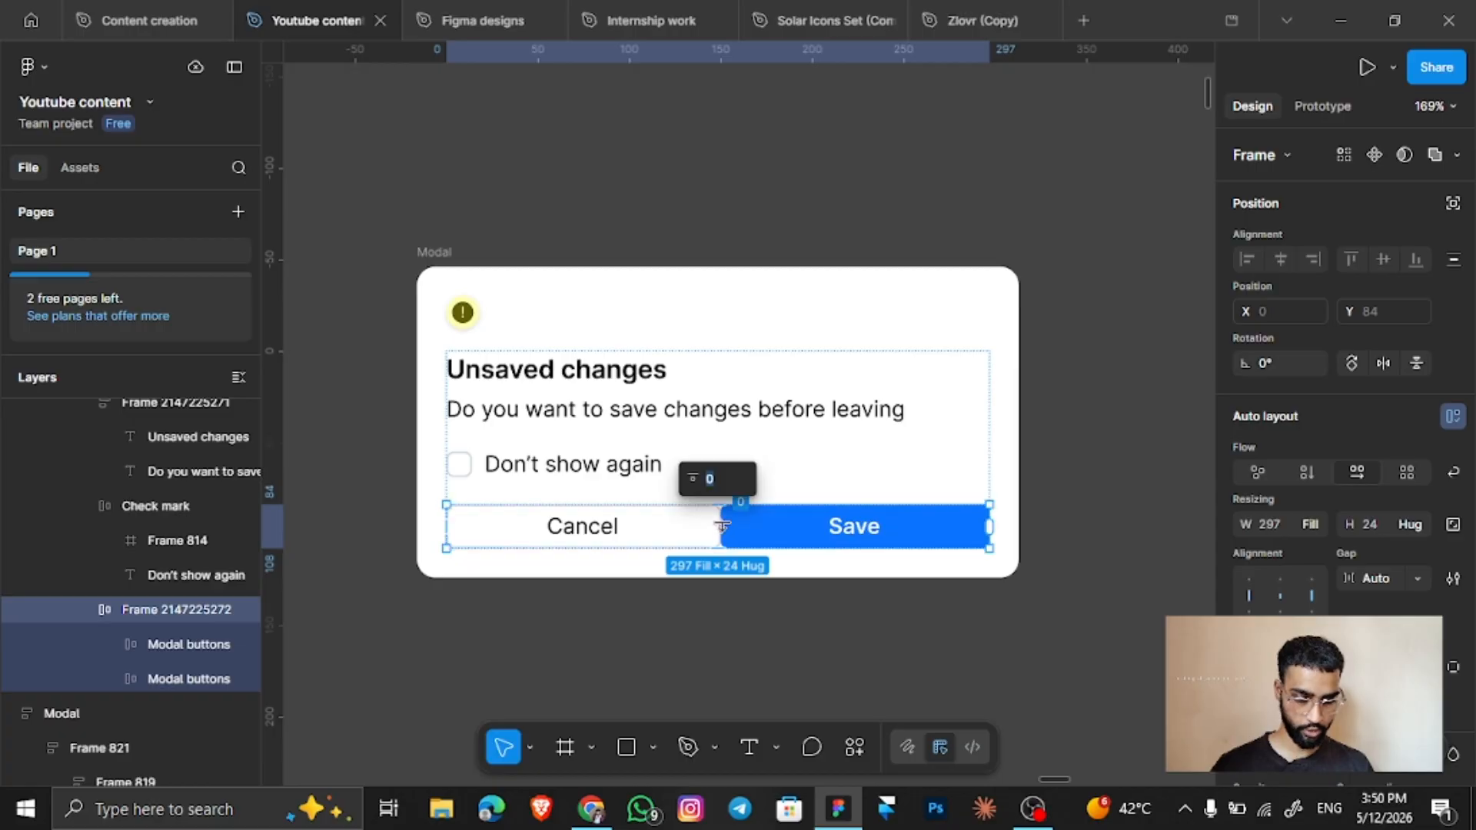
left_click(1011, 481)
scroll(1012, 476, "down", 3)
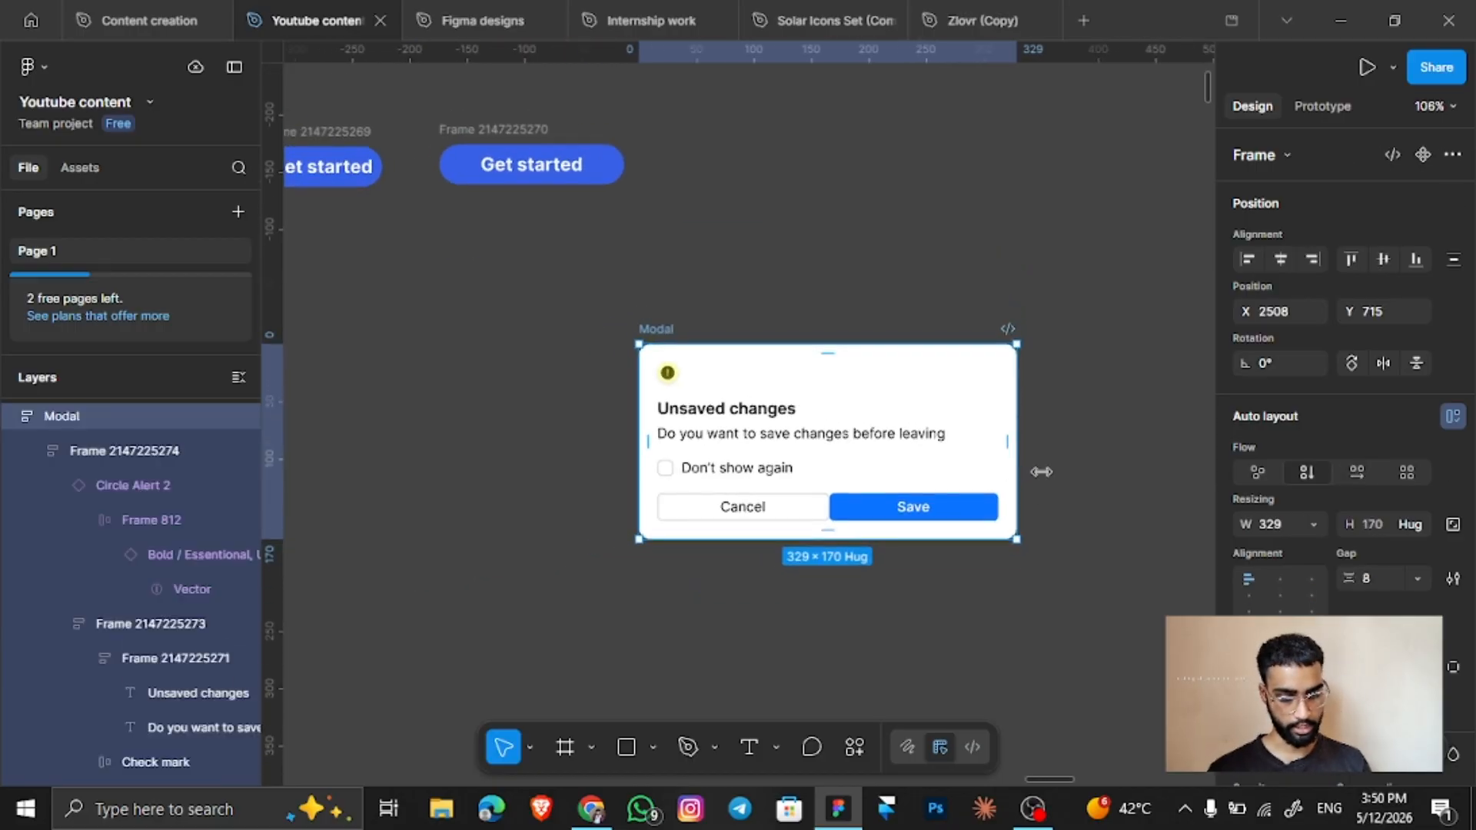
left_click_drag(1040, 471, 1179, 464)
key("ctrl+z")
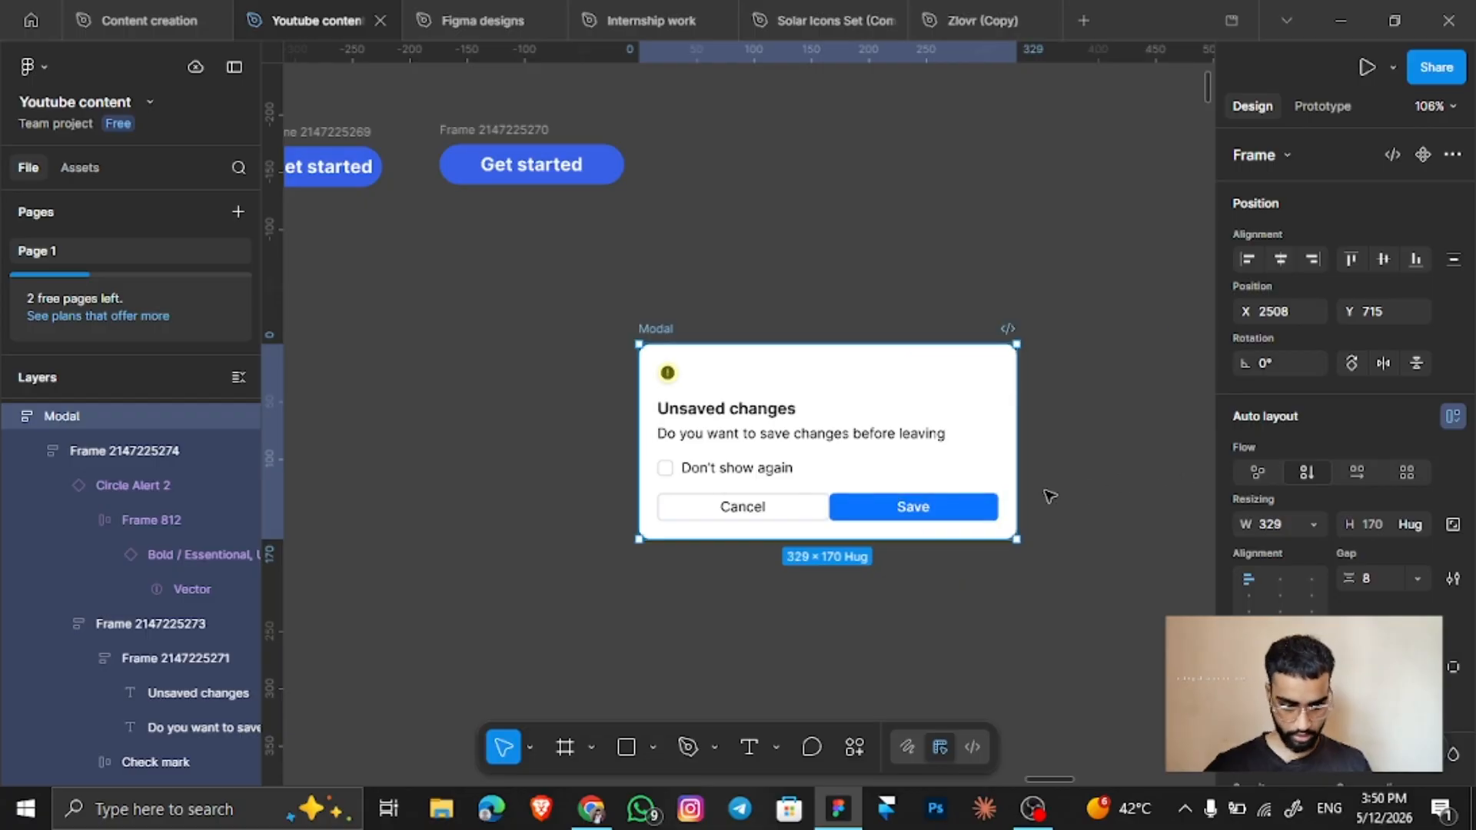
Set the Save button's width to Fill container so it shares the row with Cancel.
left_click(953, 516)
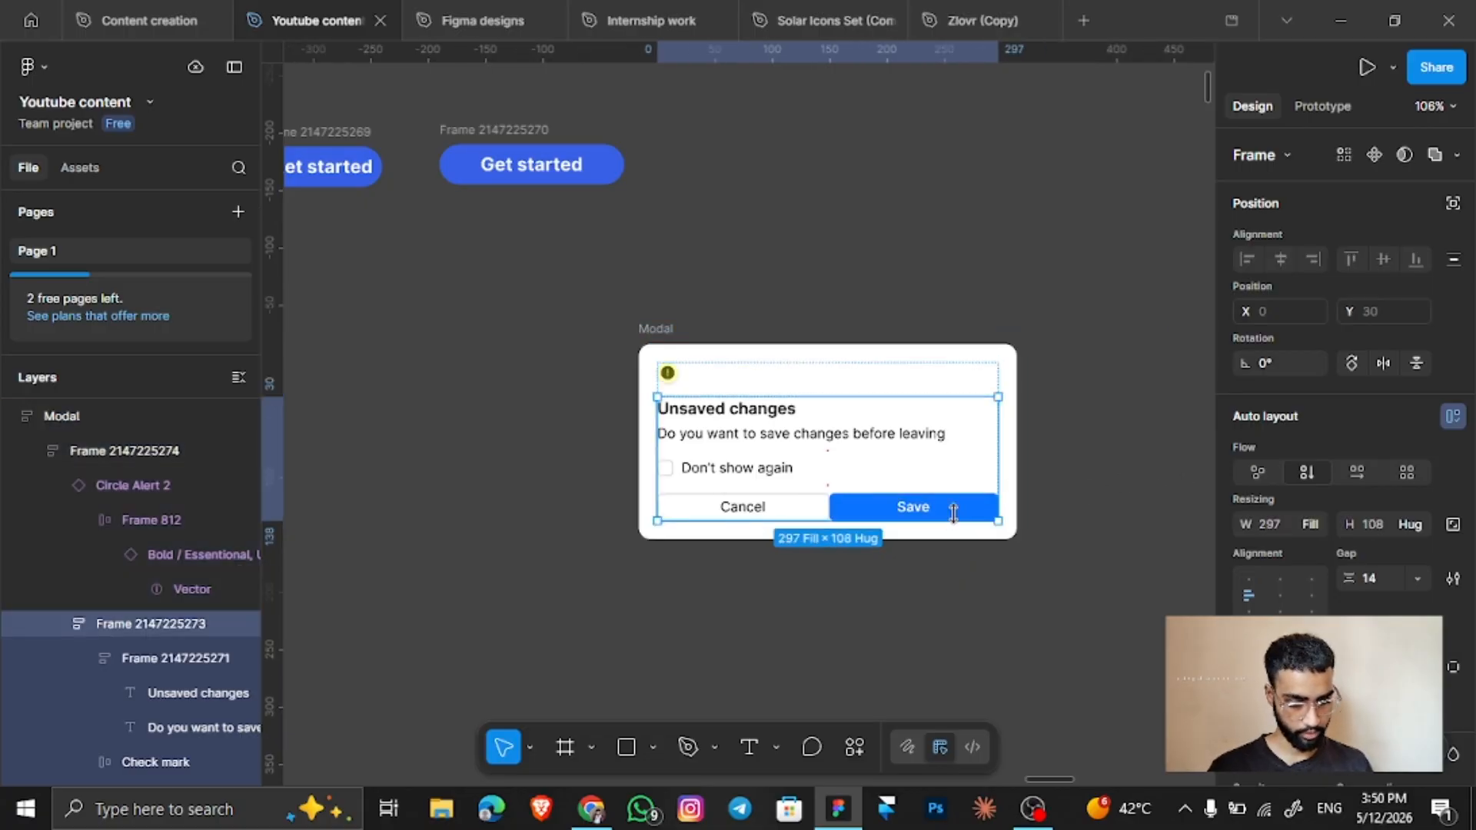
scroll(953, 513, "up", 3)
left_click(972, 504)
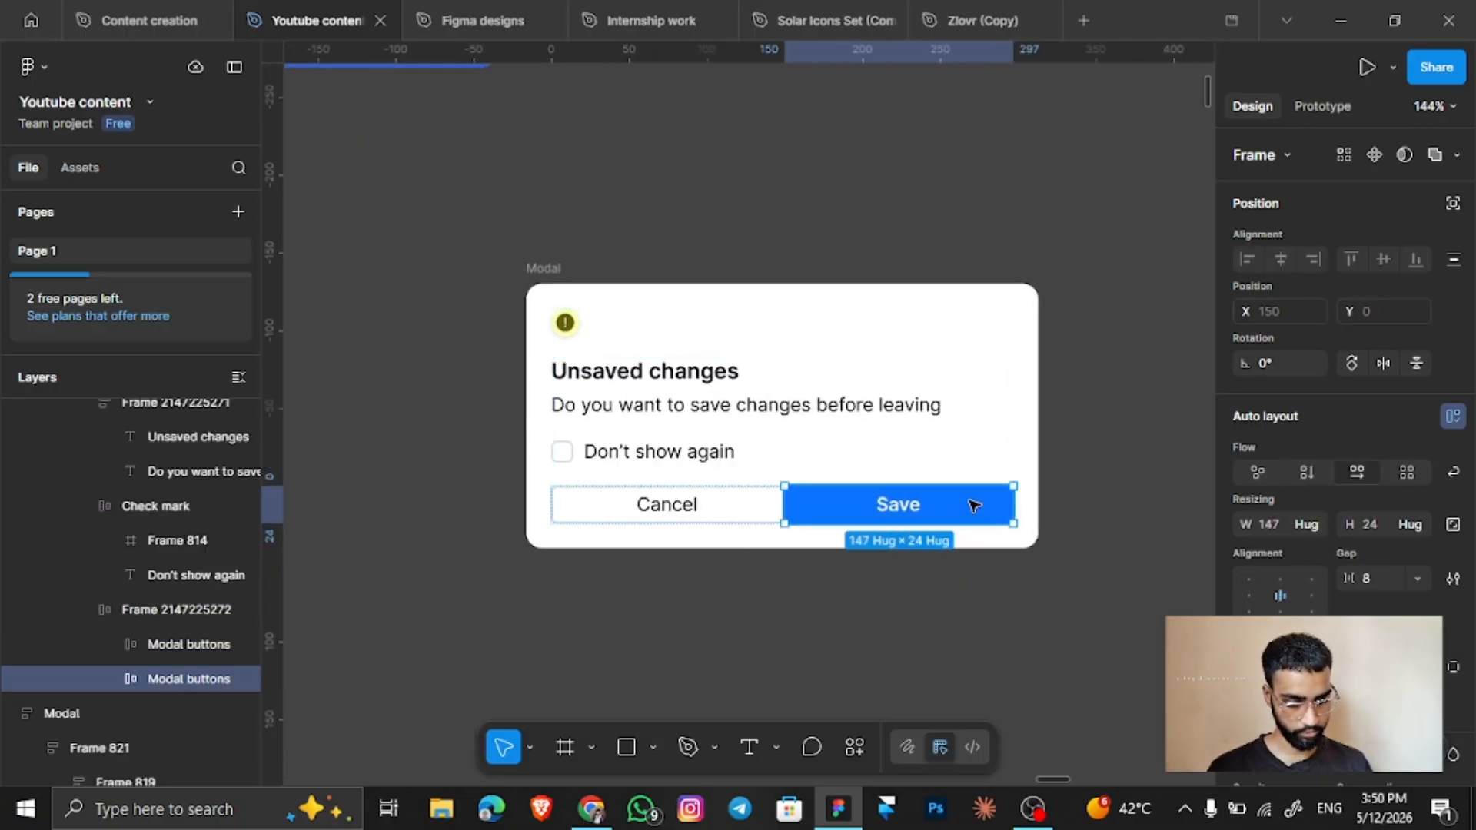
left_click(1318, 524)
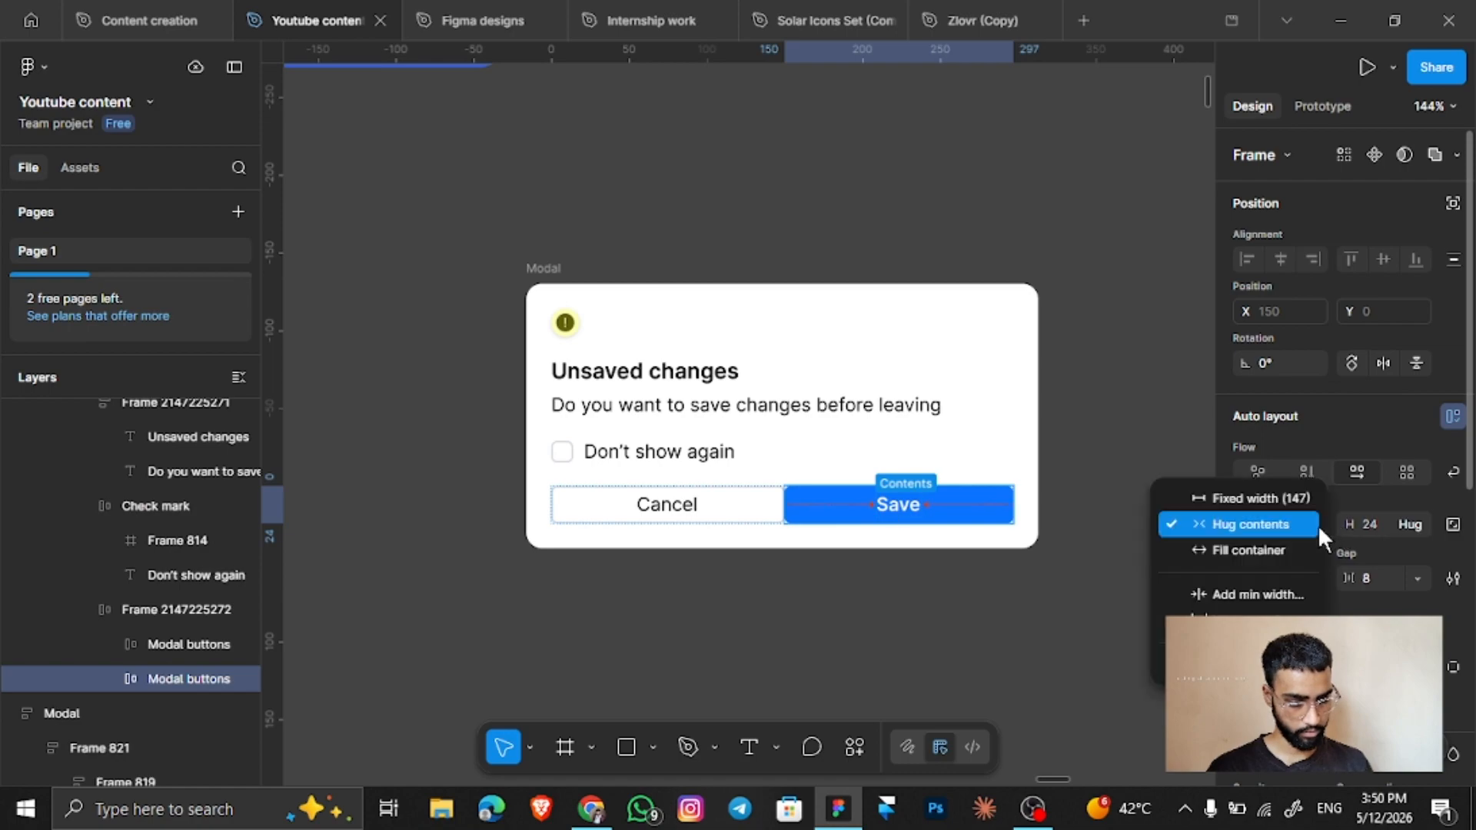
left_click(1279, 549)
left_click(1064, 578)
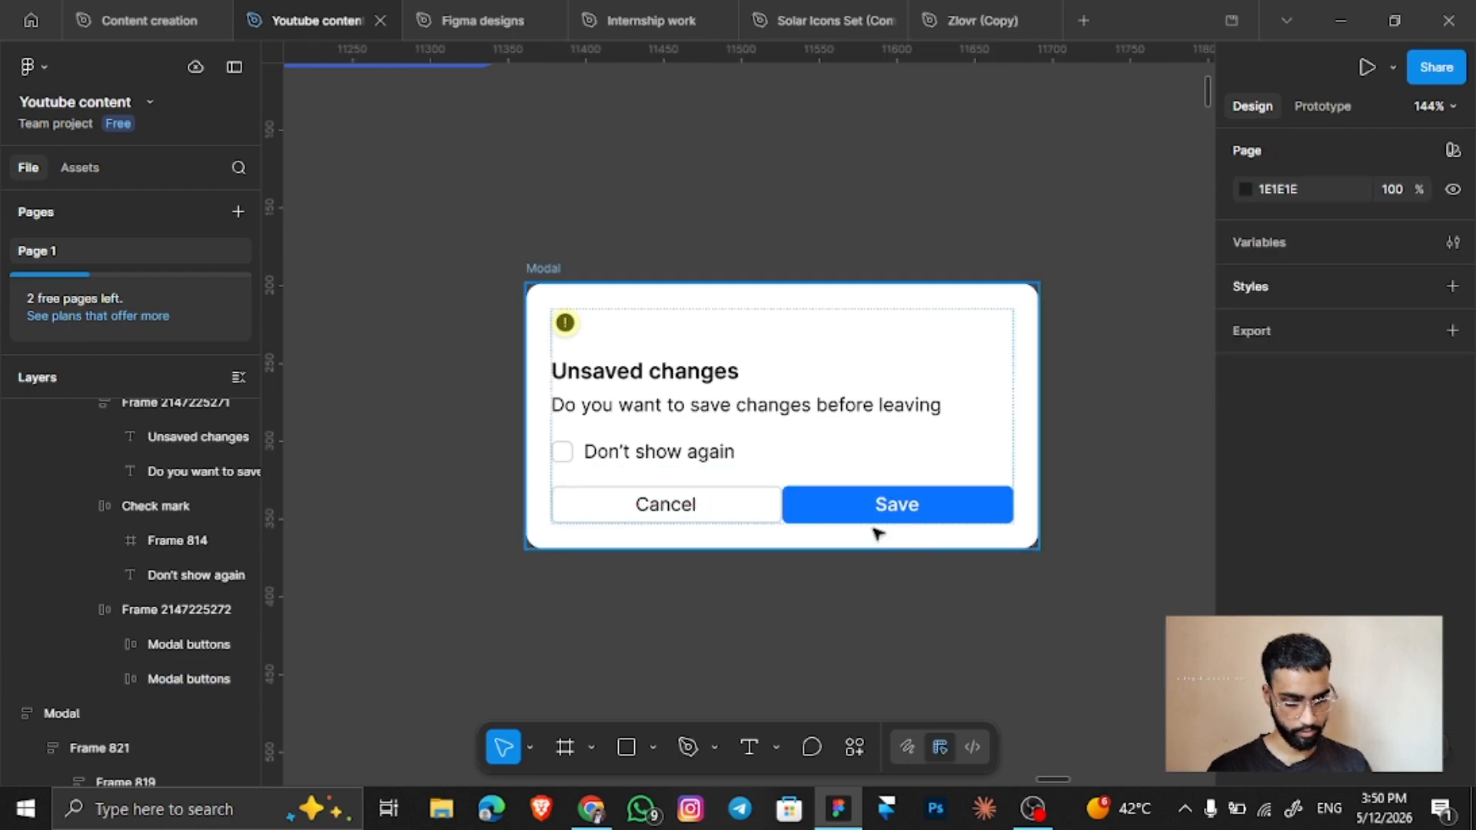
Change the gap of the row holding the Cancel and Save buttons from Auto to 8.
left_click(850, 504)
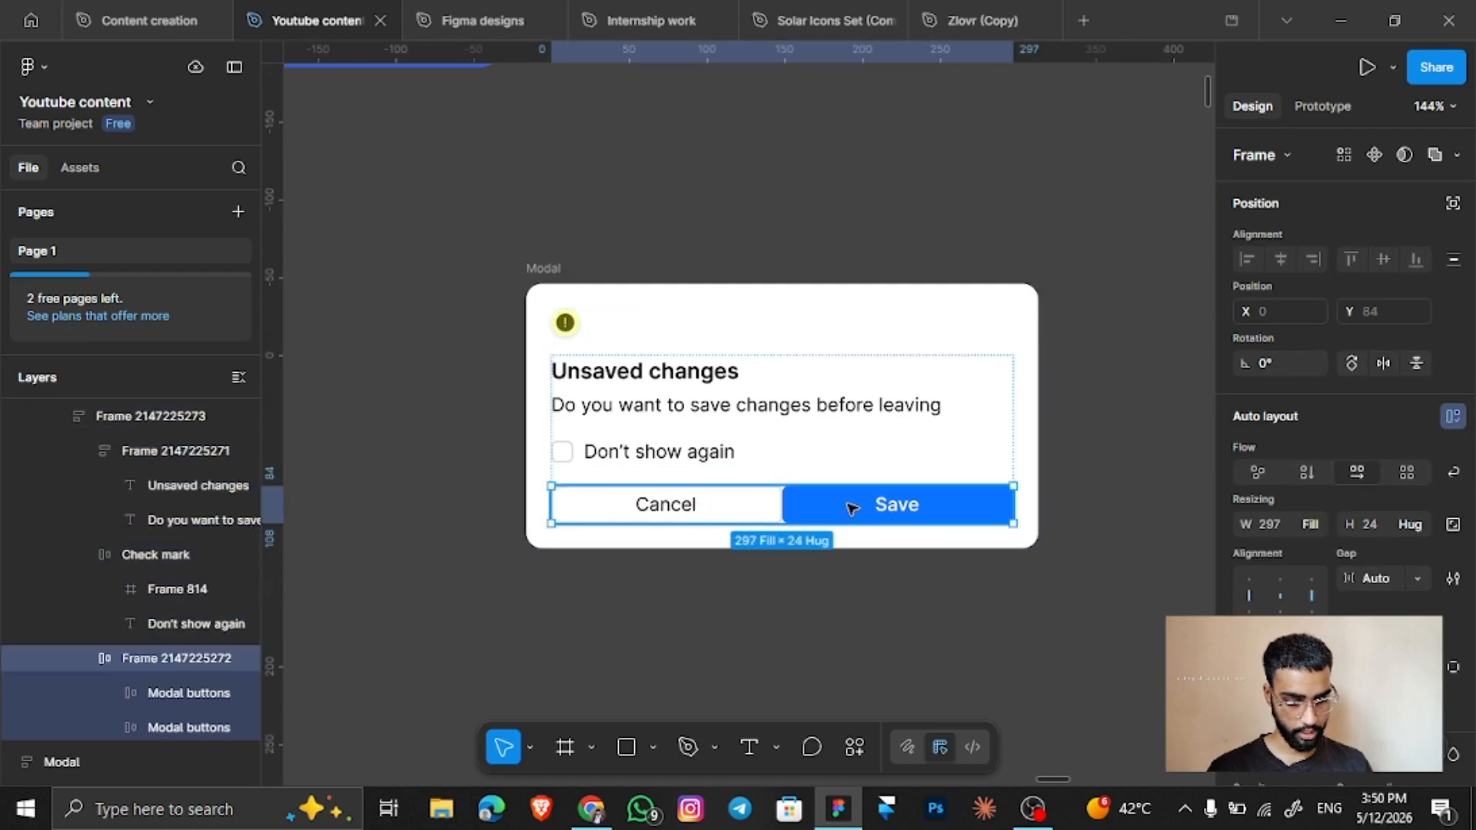
double_click(850, 504)
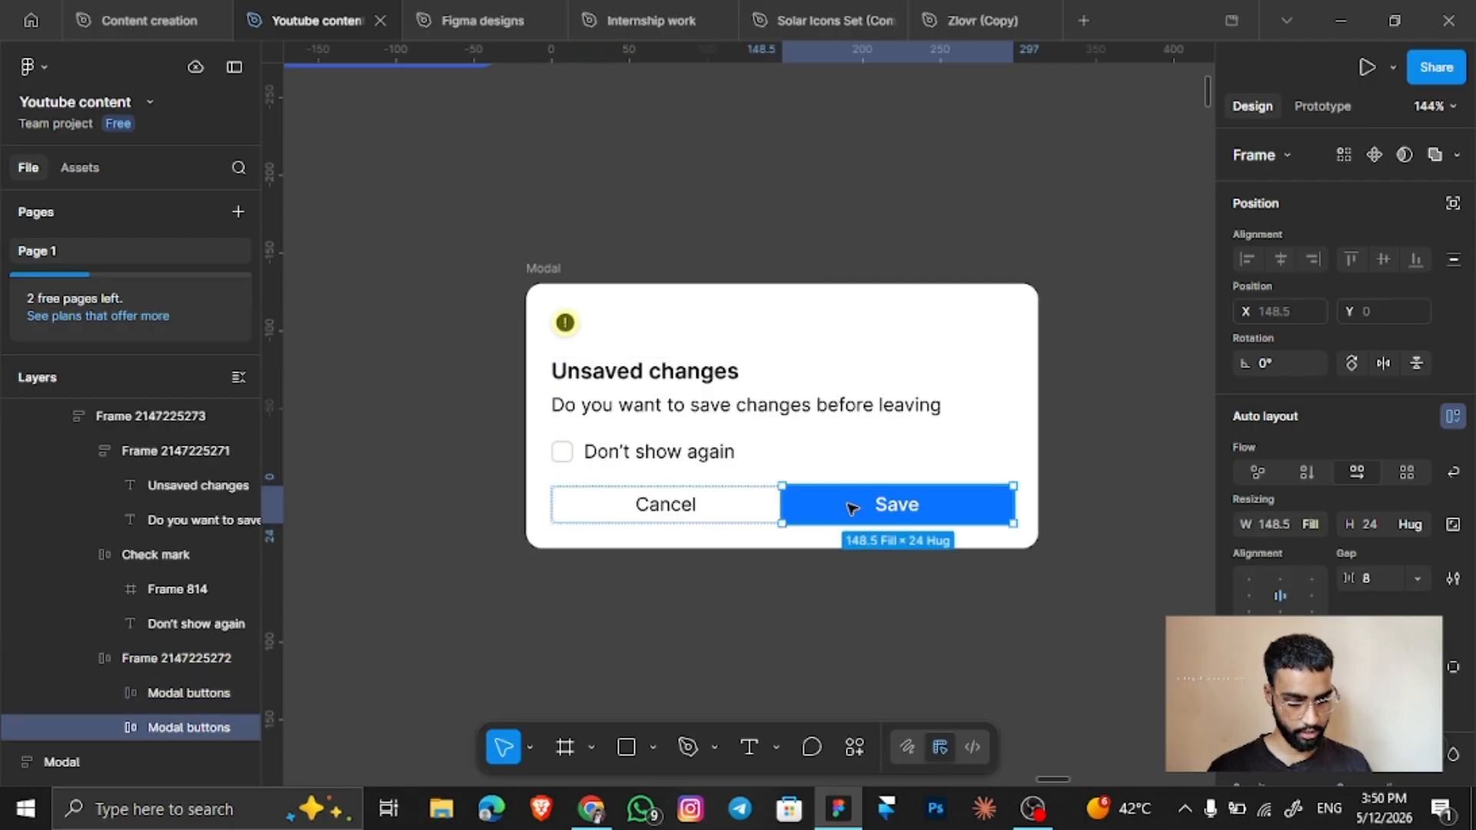
key("Escape")
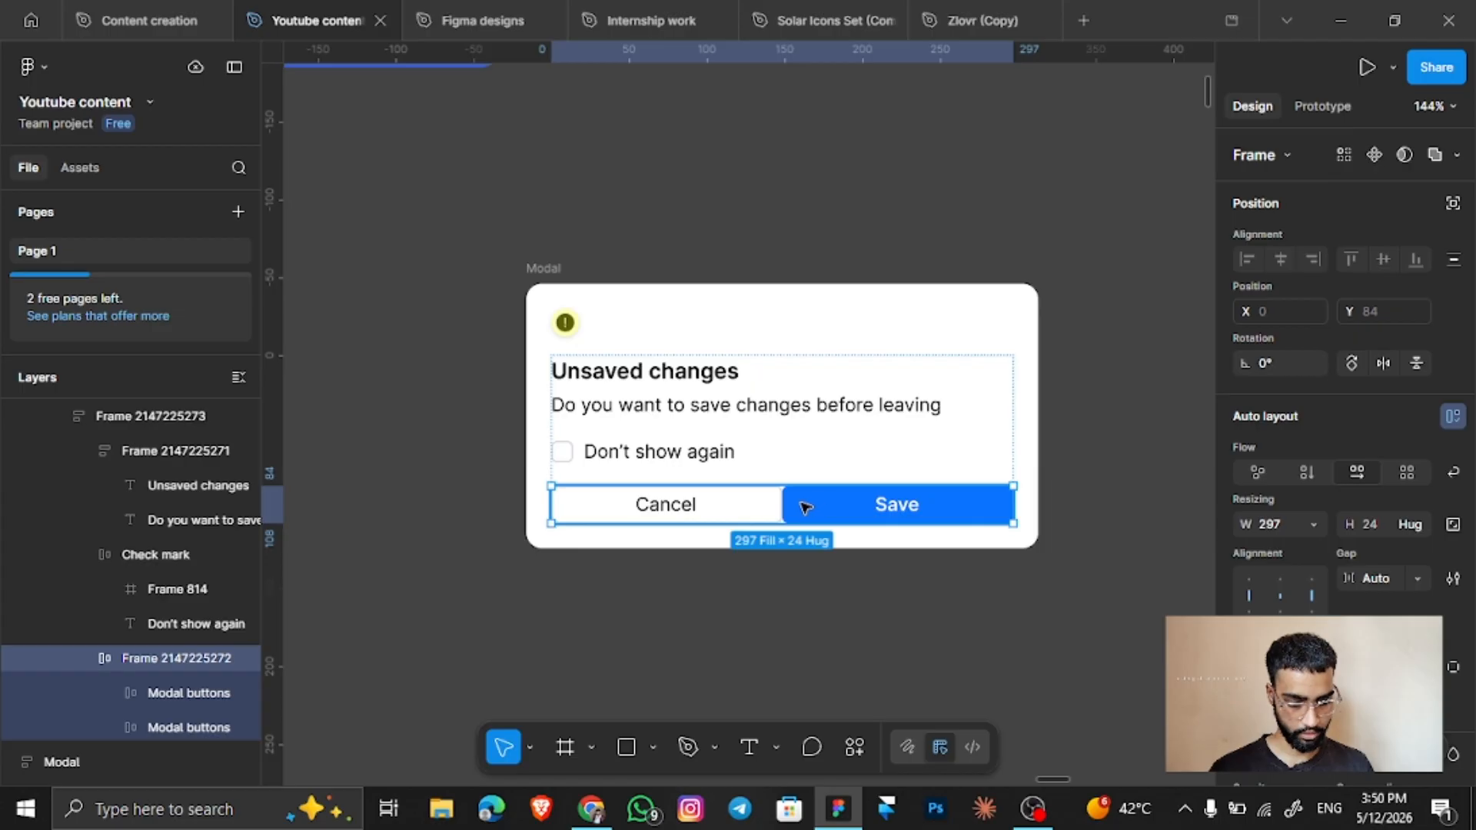
left_click(1413, 575)
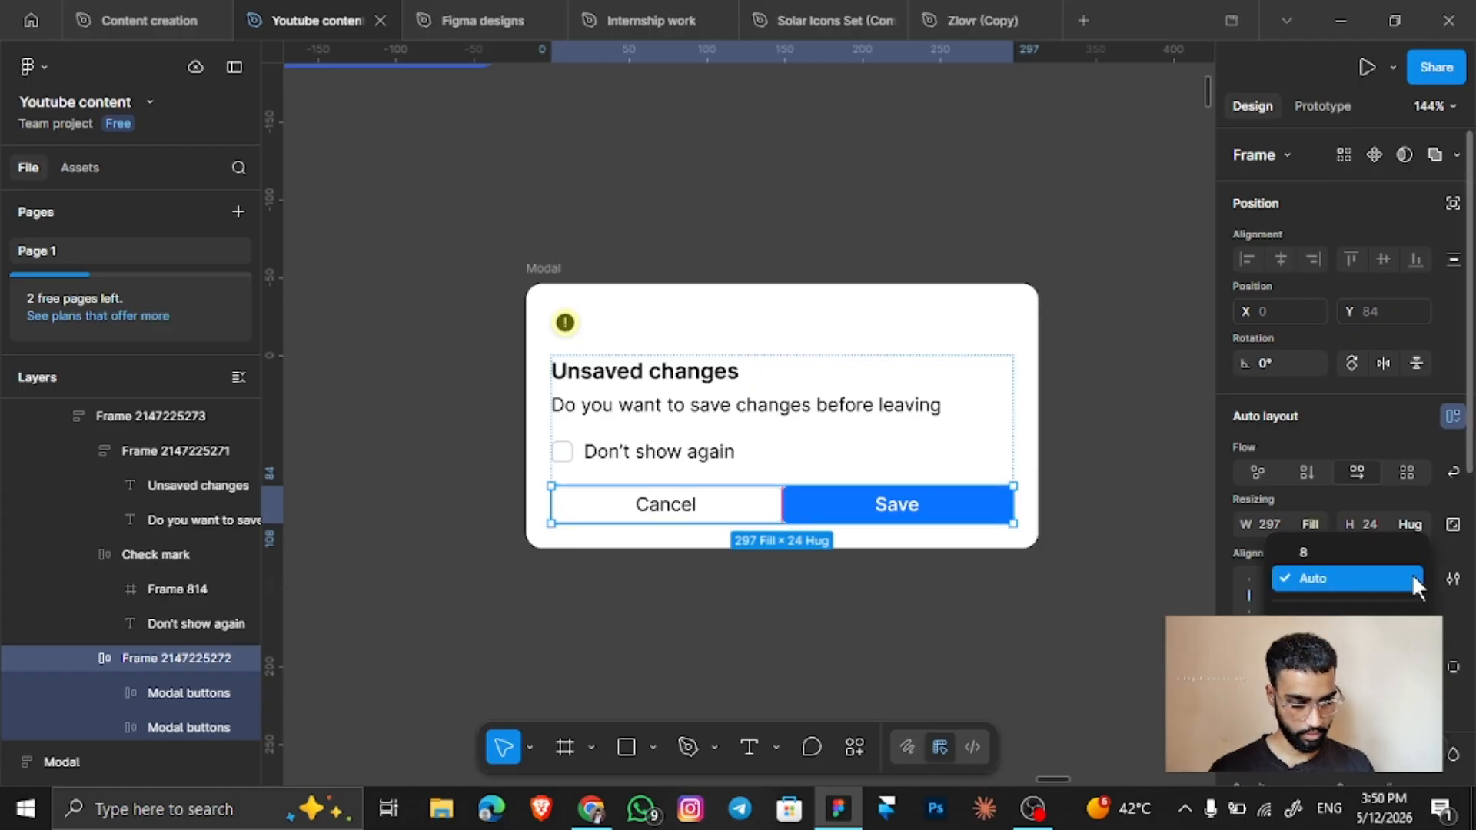
left_click(1386, 553)
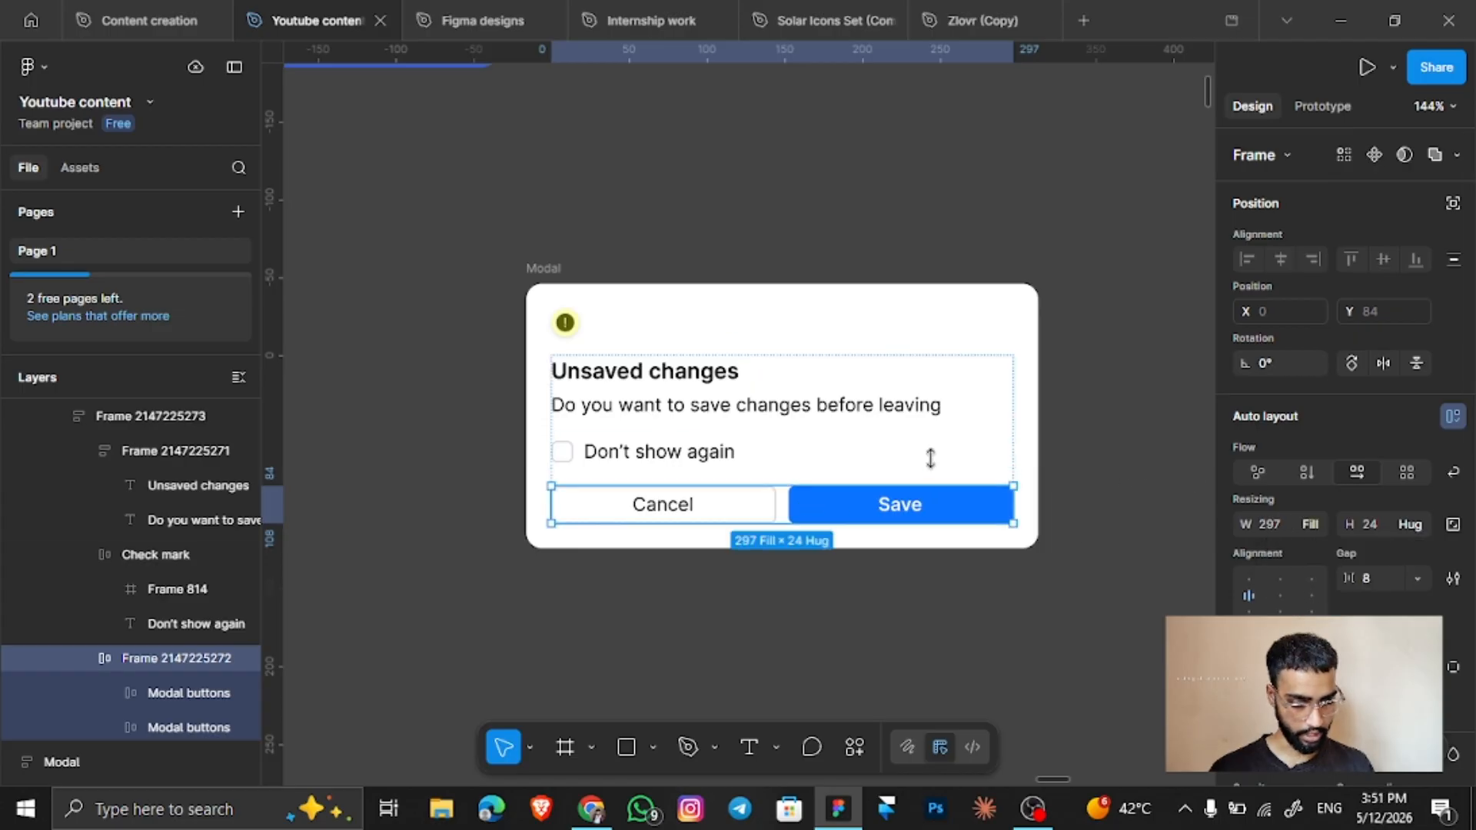
Narrow the Modal frame to a width of 297 to test how its contents resize.
scroll(926, 457, "down", 3)
left_click(994, 448)
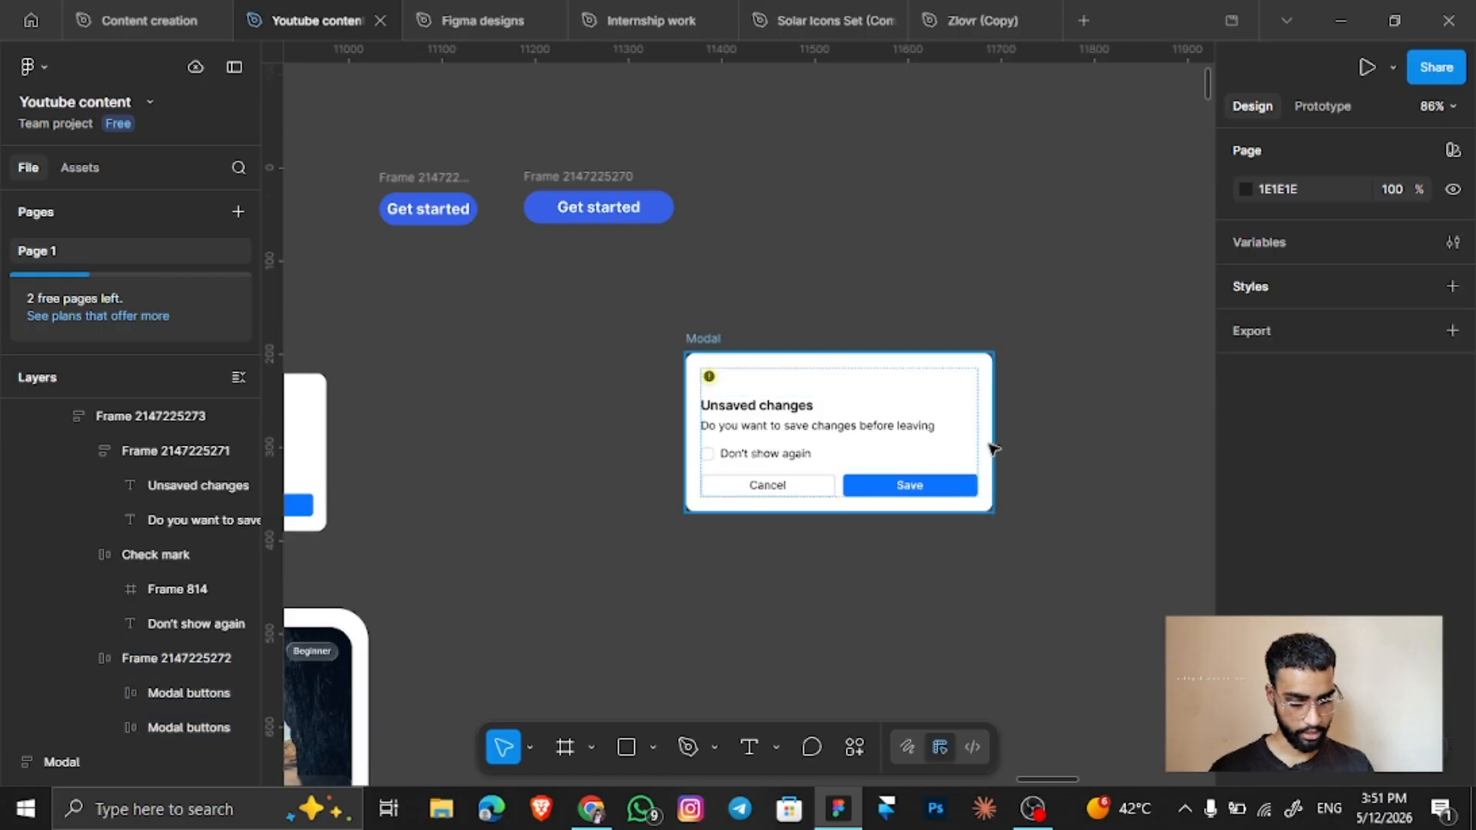
left_click(993, 446)
left_click_drag(992, 444, 920, 464)
scroll(920, 464, "up", 5)
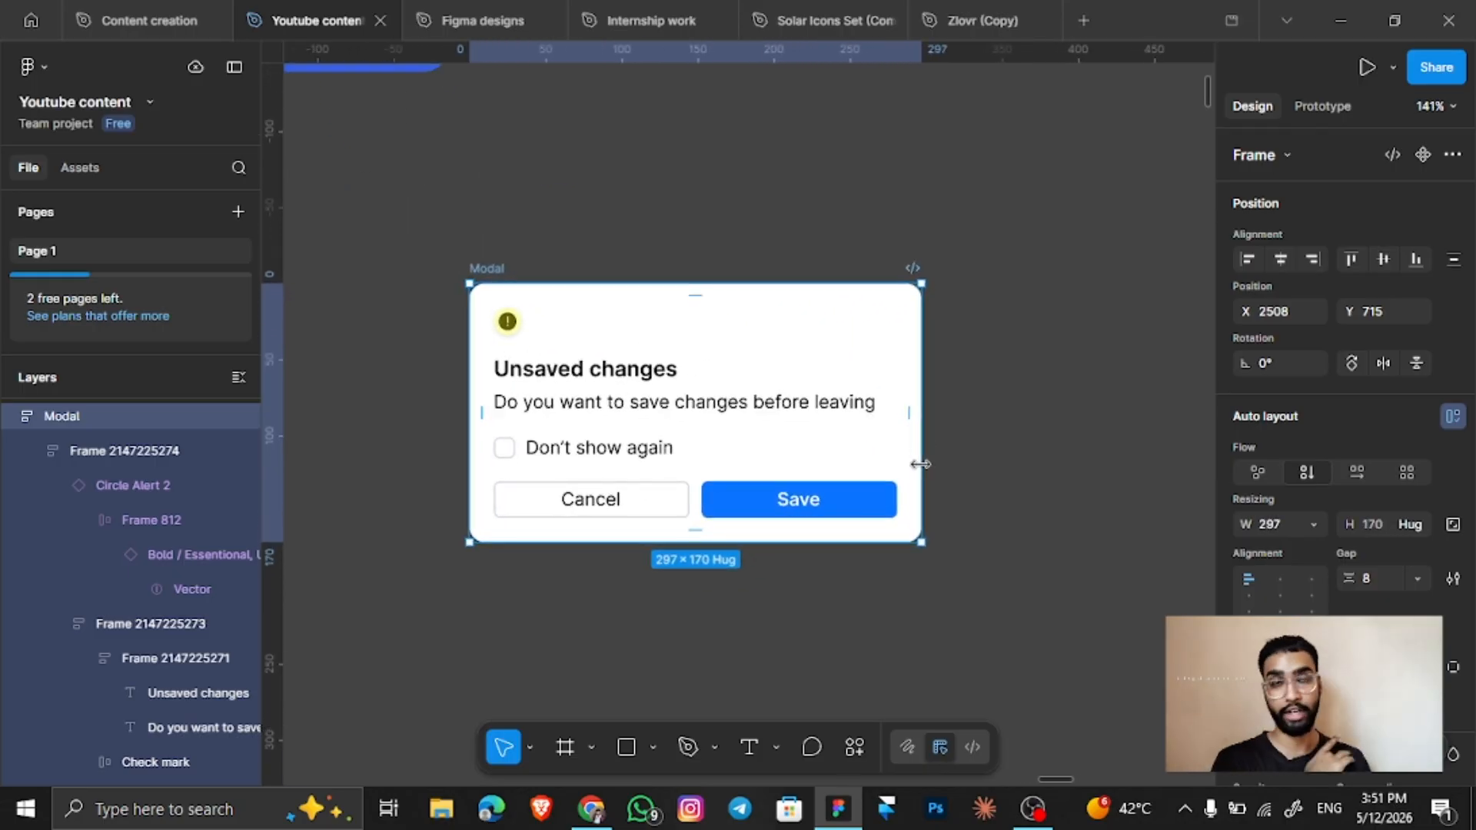
Examine the finished Modal up close and select its content frame to review the nested layout and spacing.
scroll(866, 451, "up", 3)
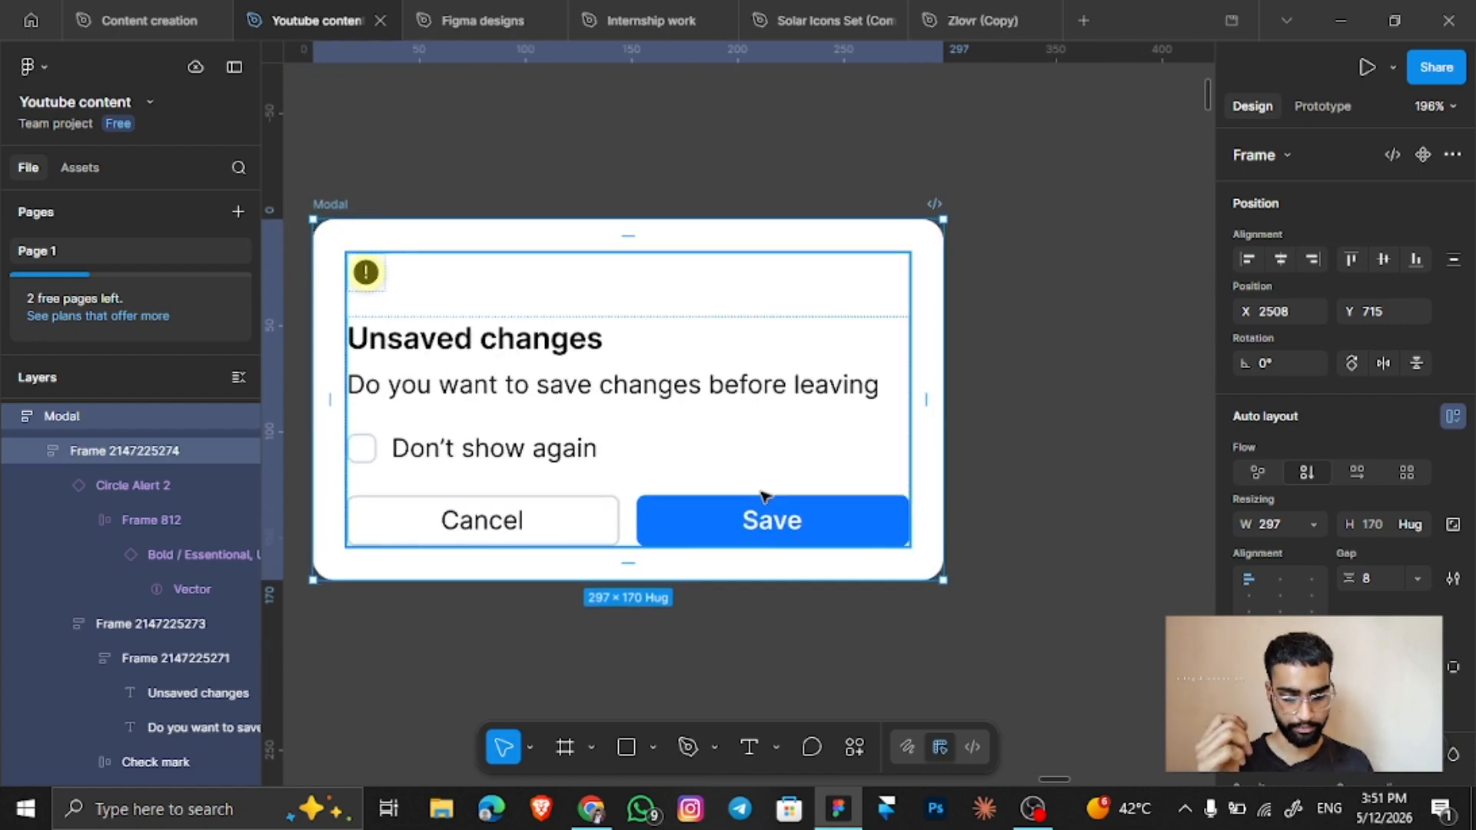
scroll(814, 469, "down", 1)
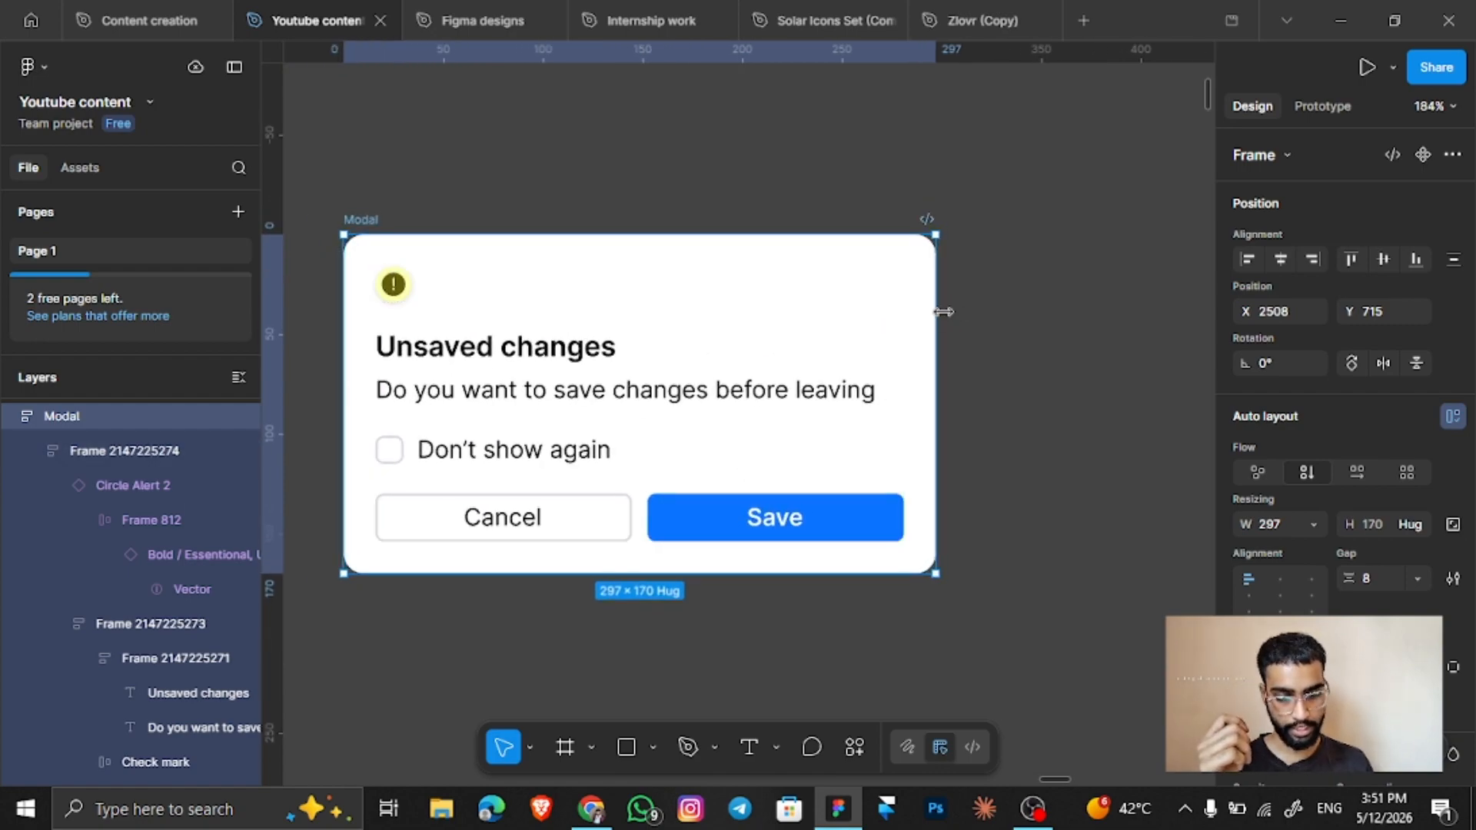
scroll(944, 312, "left", 2)
left_click(649, 412)
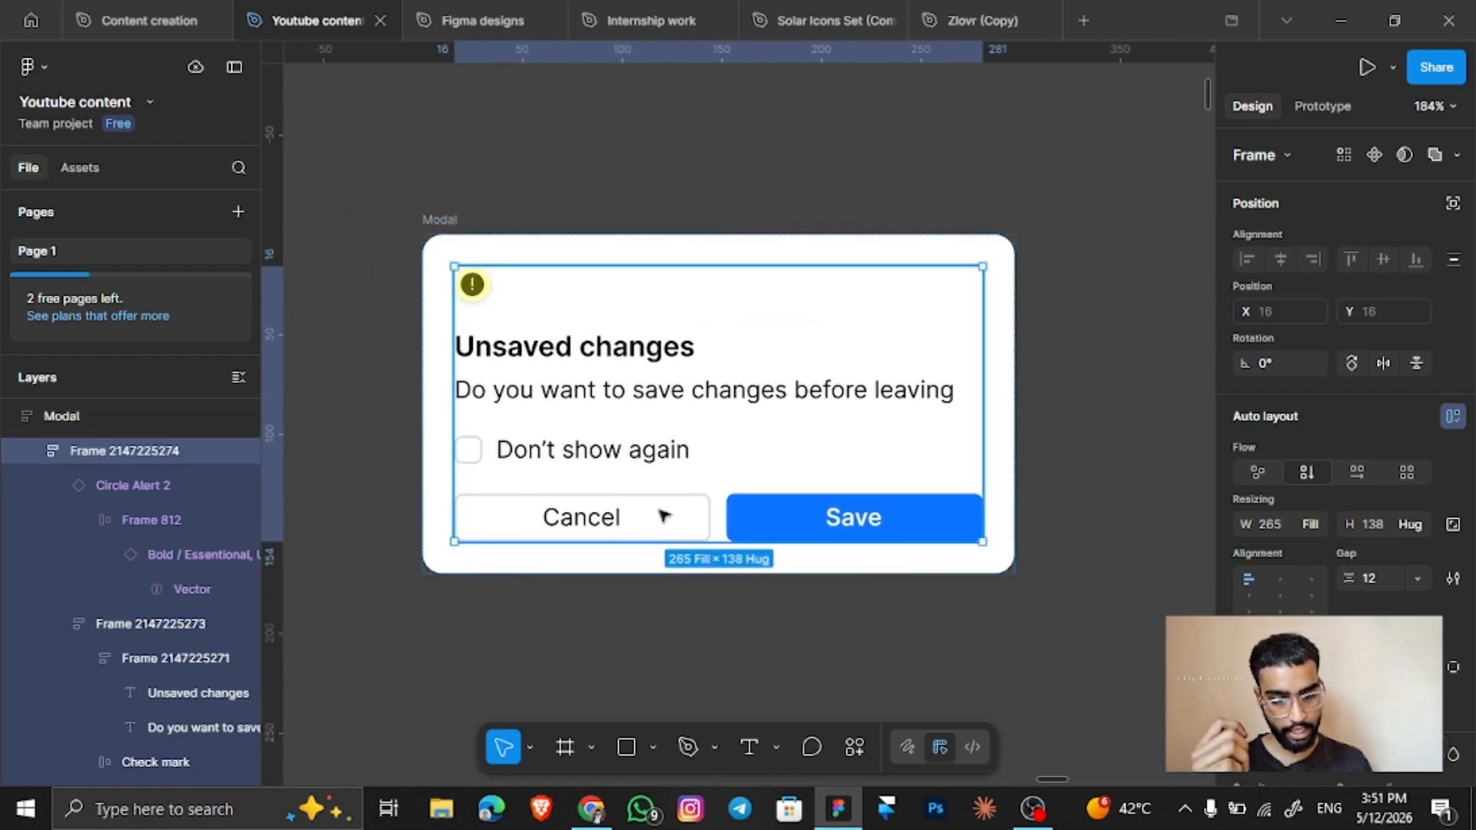
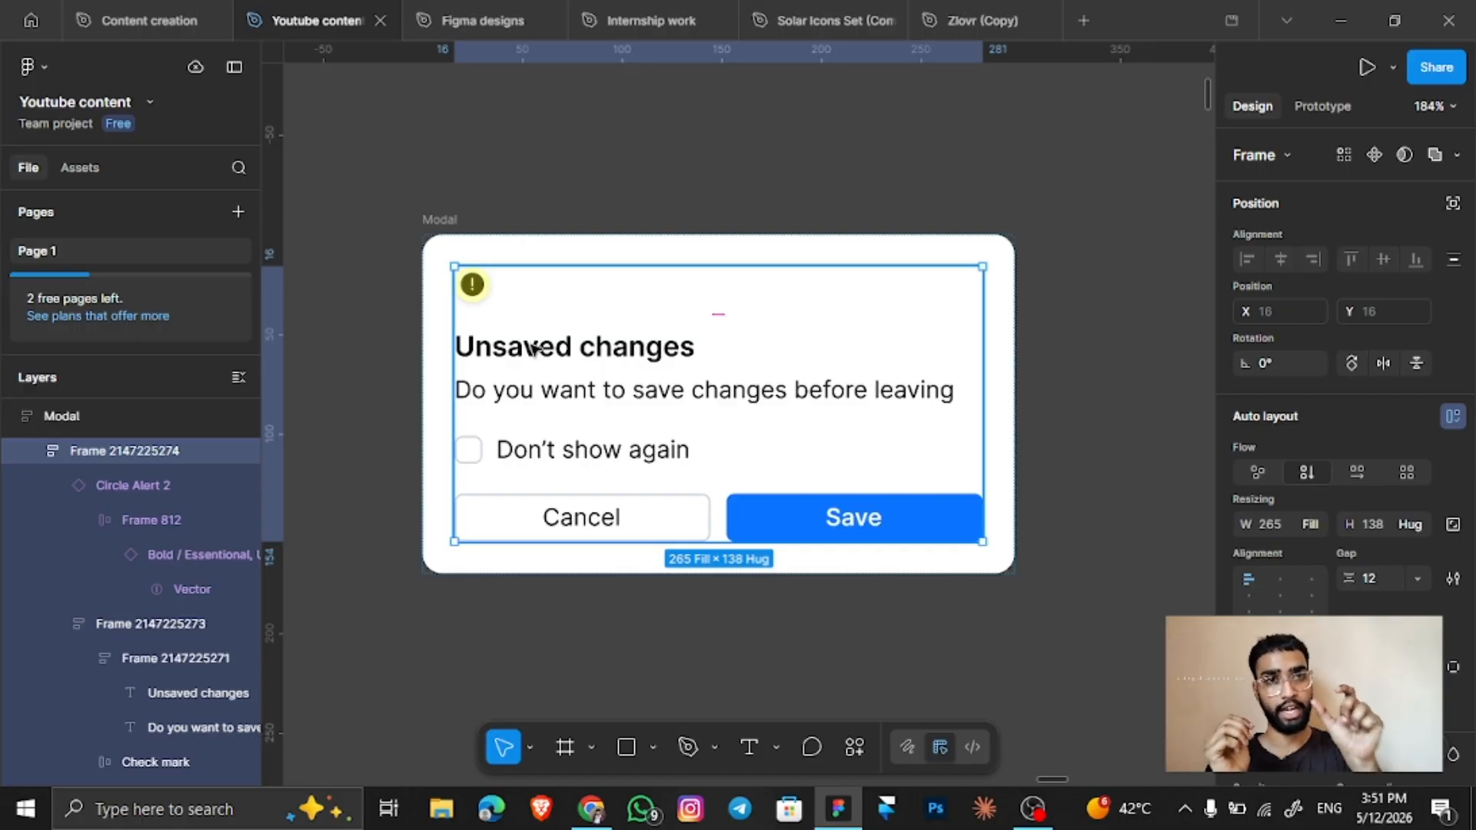
Duplicate the Sandstone caves card and place the copy in the empty space beside it, below the rebuilt Modal.
scroll(534, 348, "down", 5)
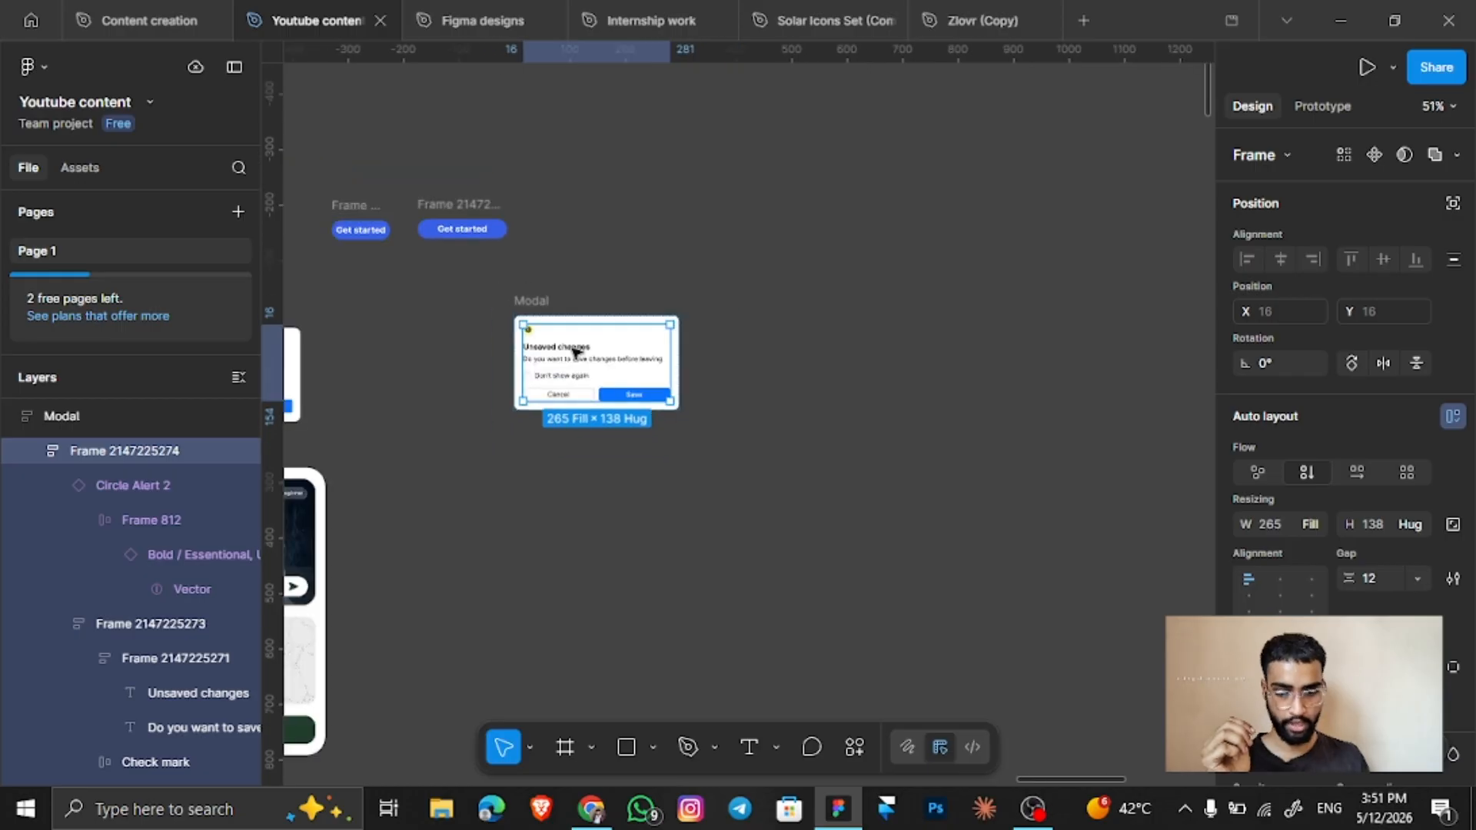
scroll(576, 353, "left", 5)
scroll(683, 378, "down", 3)
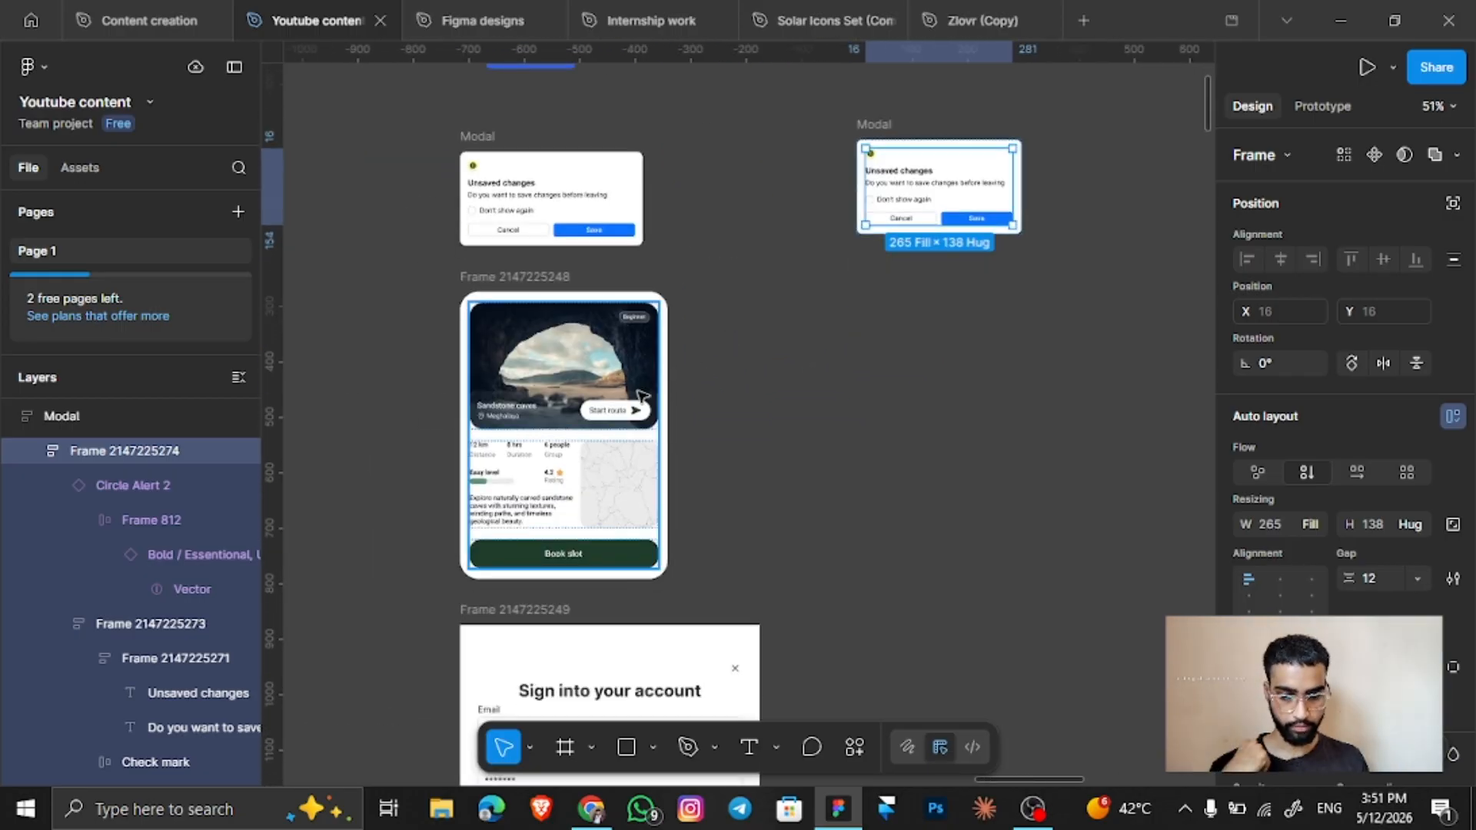
left_click(503, 279)
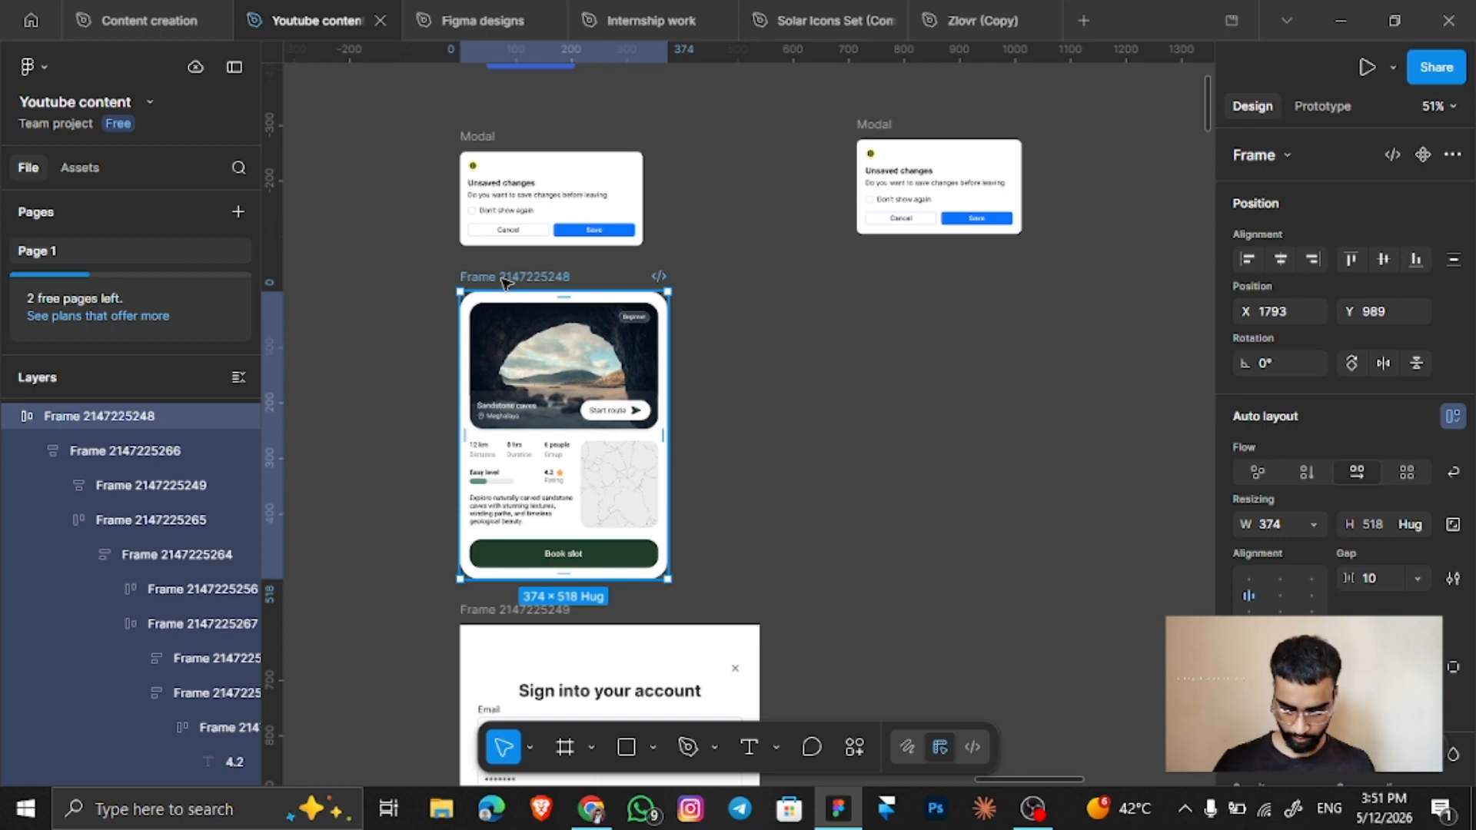
left_click_drag(802, 291, 924, 280)
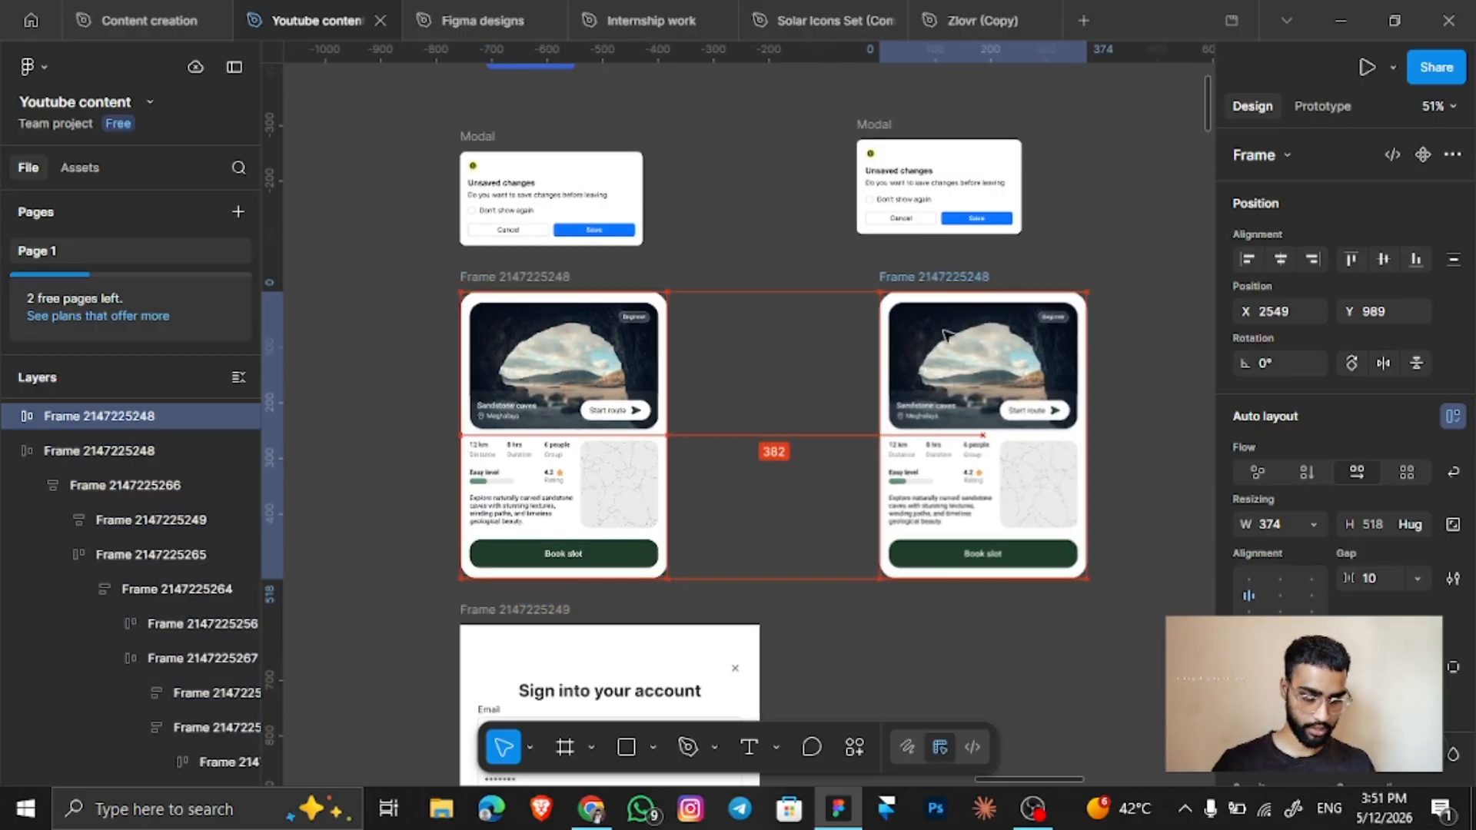
Remove auto layout from the copied card's outer frame and from its cave image frame.
scroll(944, 332, "up", 4)
scroll(551, 320, "down", 3)
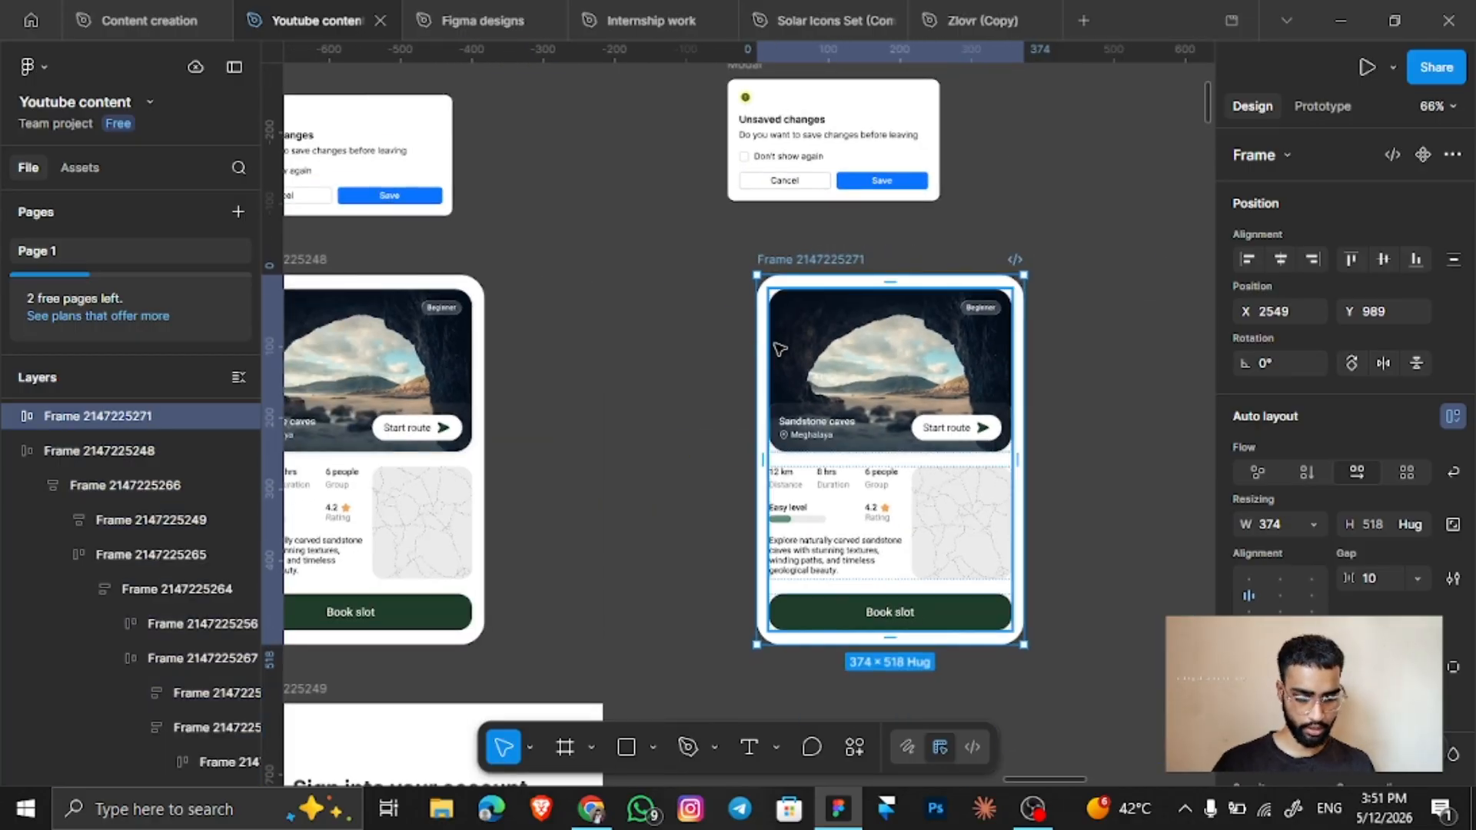
right_click(796, 282)
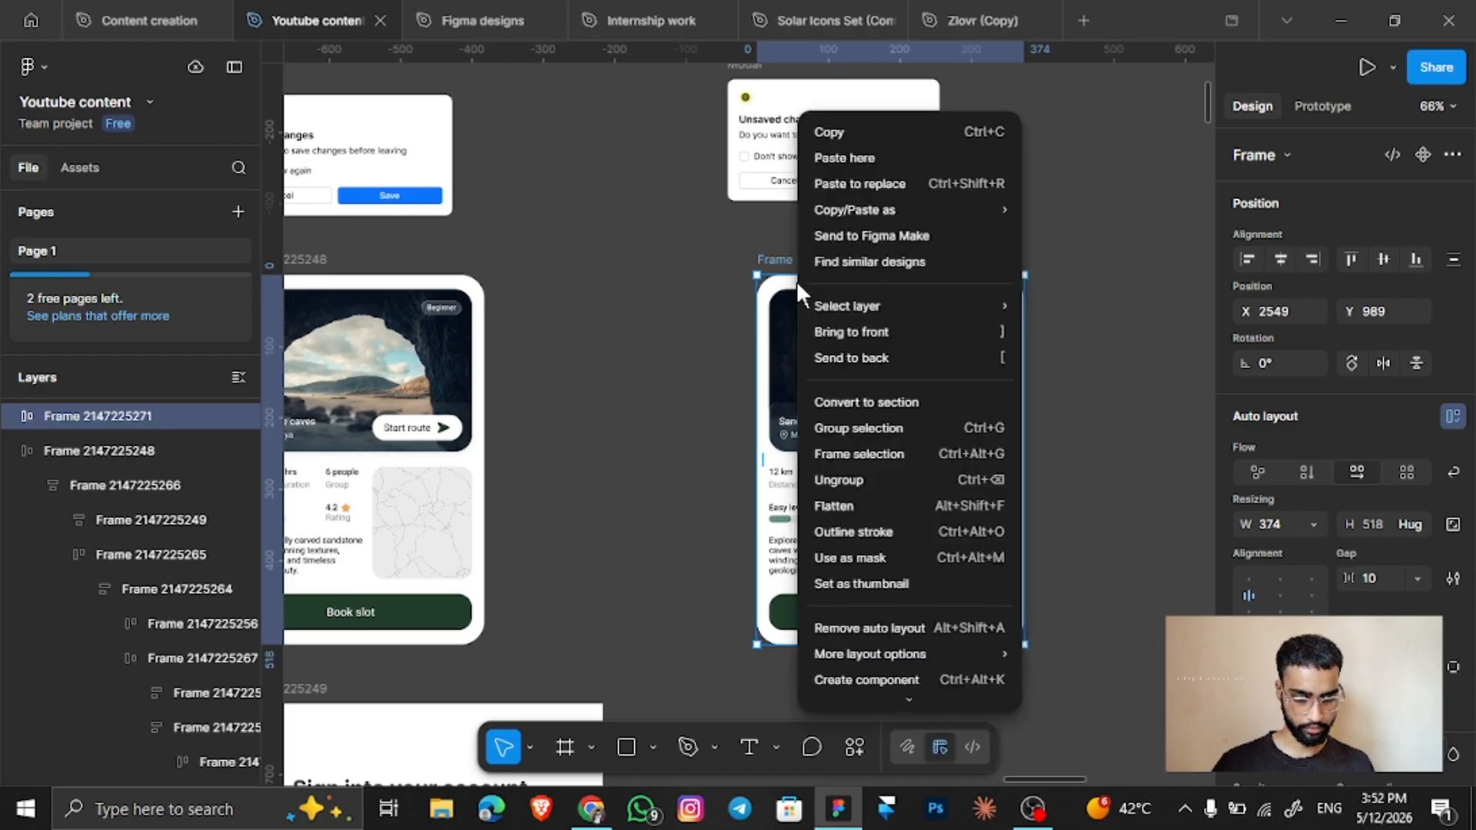
left_click(869, 630)
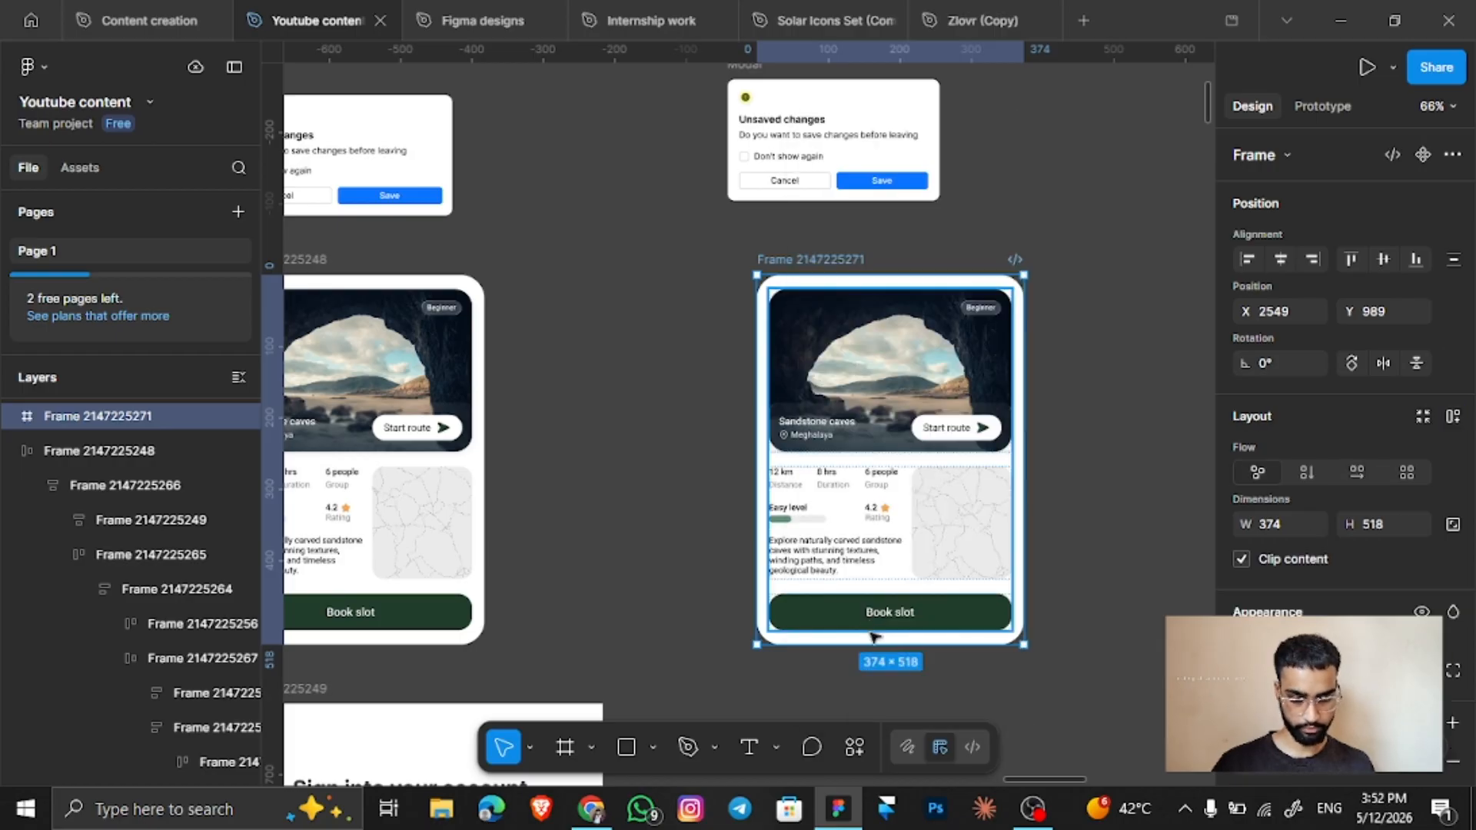
left_click(859, 367, "ctrl")
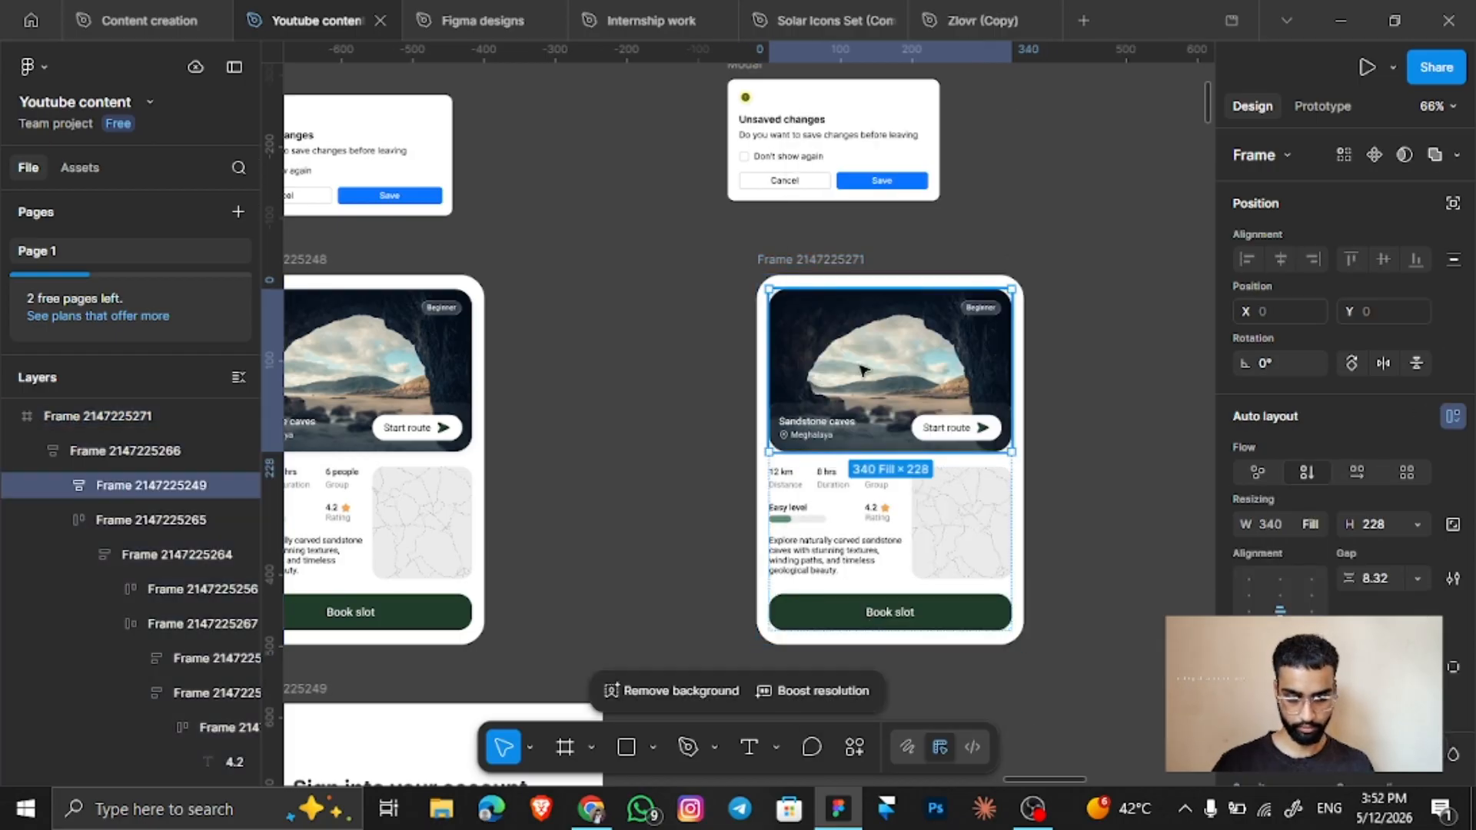
right_click(860, 366)
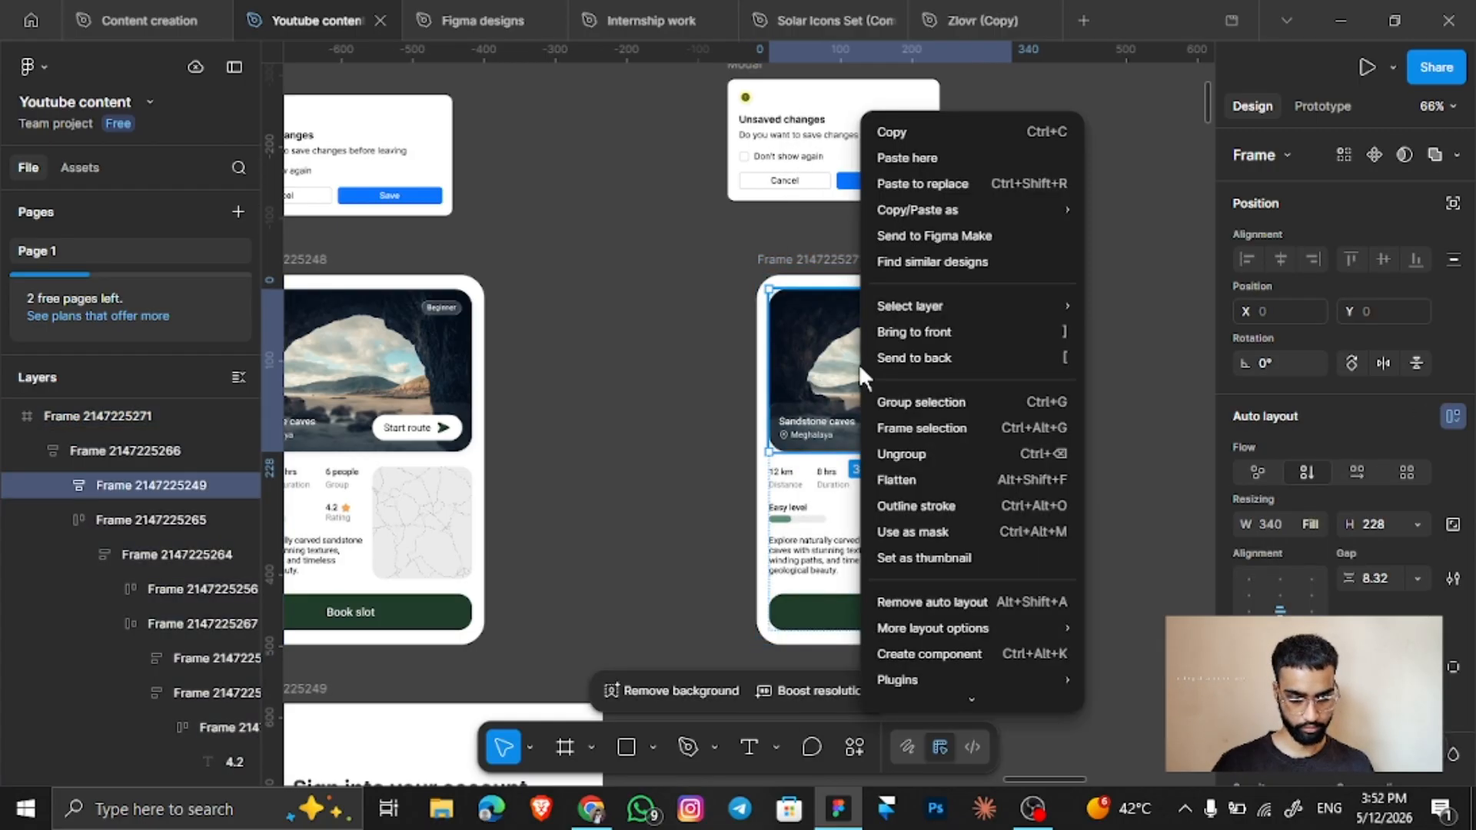
left_click(939, 601)
Remove auto layout from the copied card's details section and from the text column nested inside it.
right_click(835, 508)
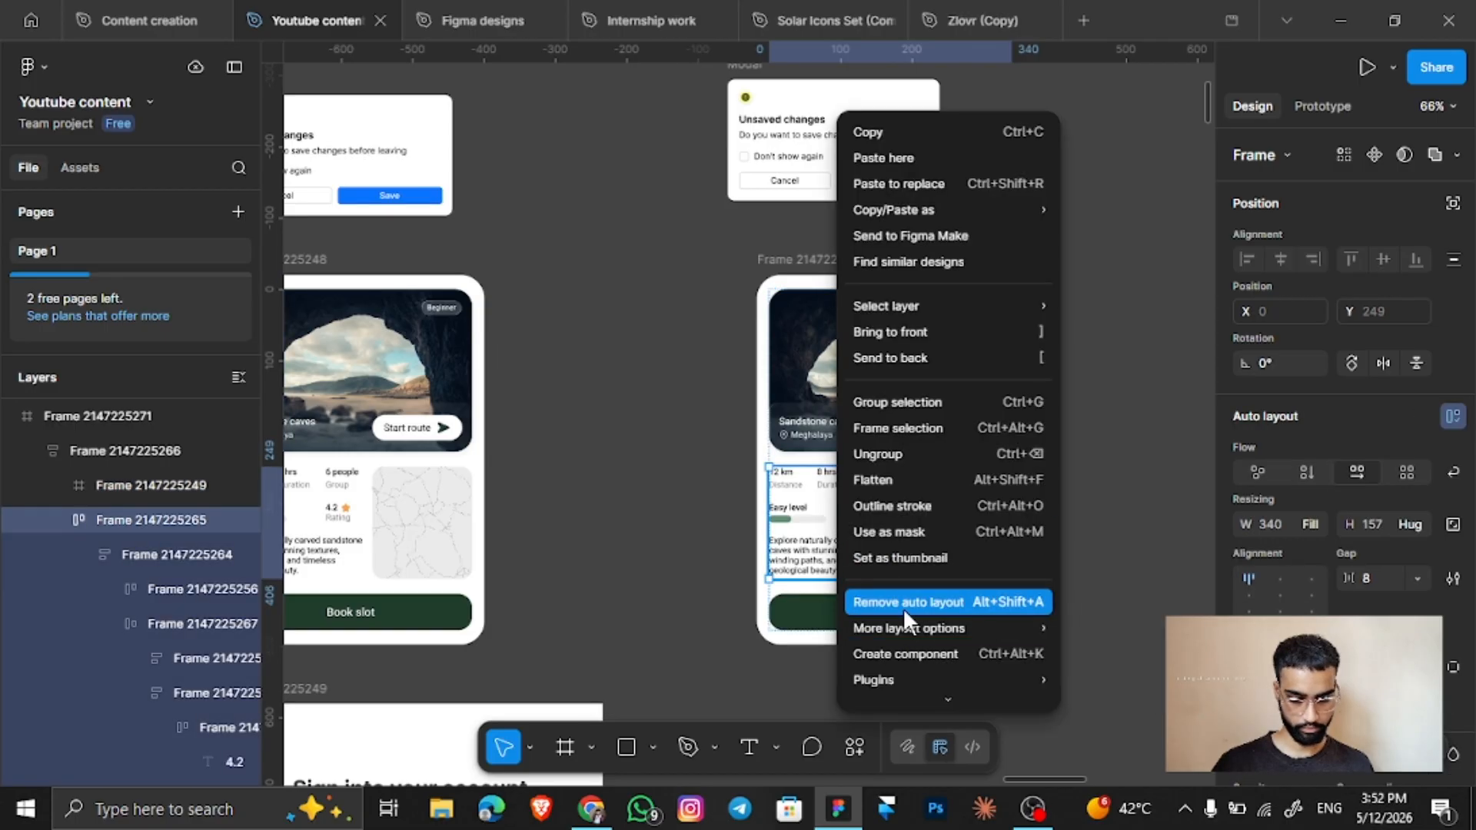
left_click(903, 607)
left_click(839, 551)
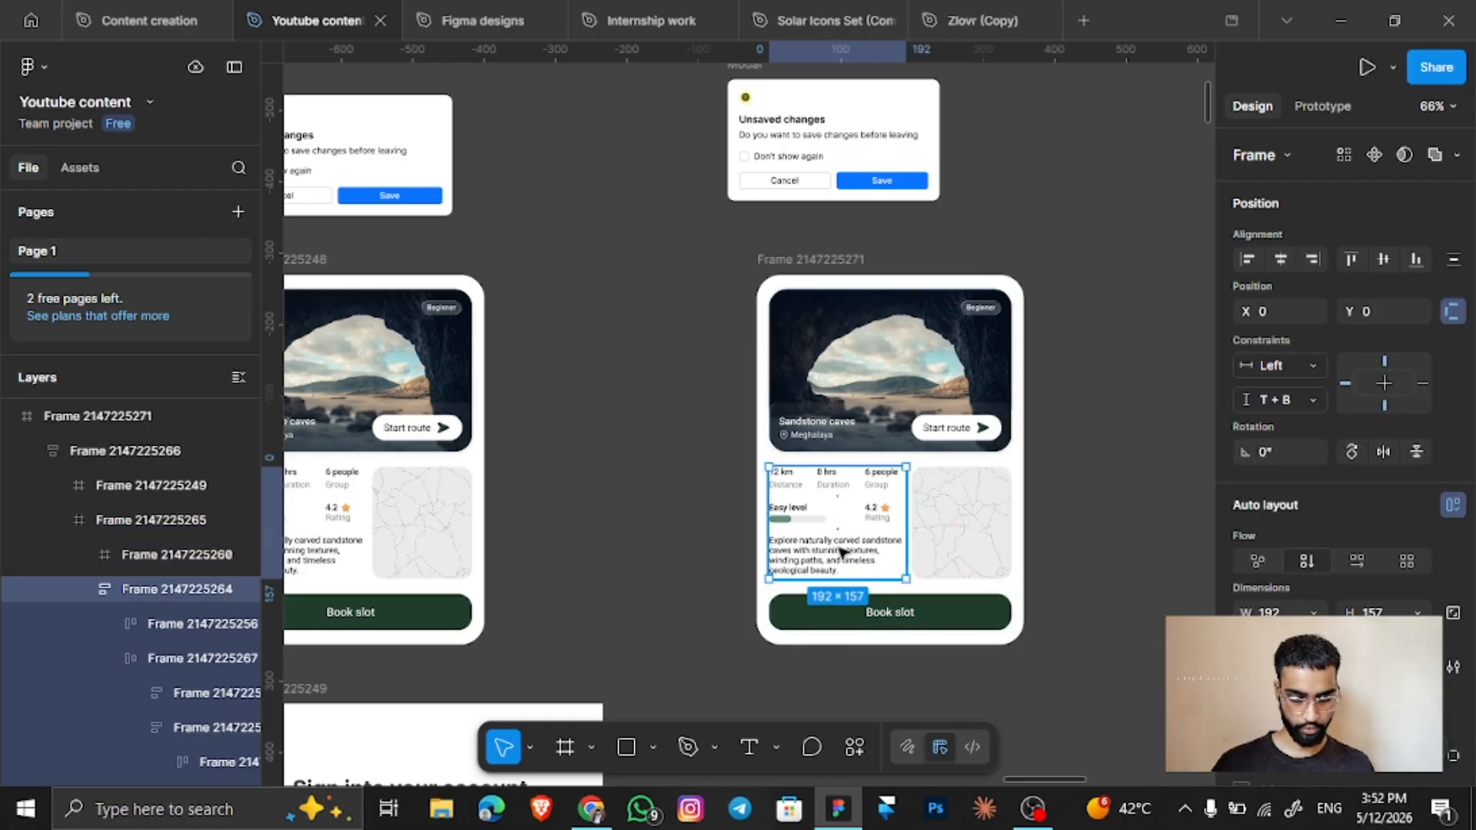
right_click(838, 546)
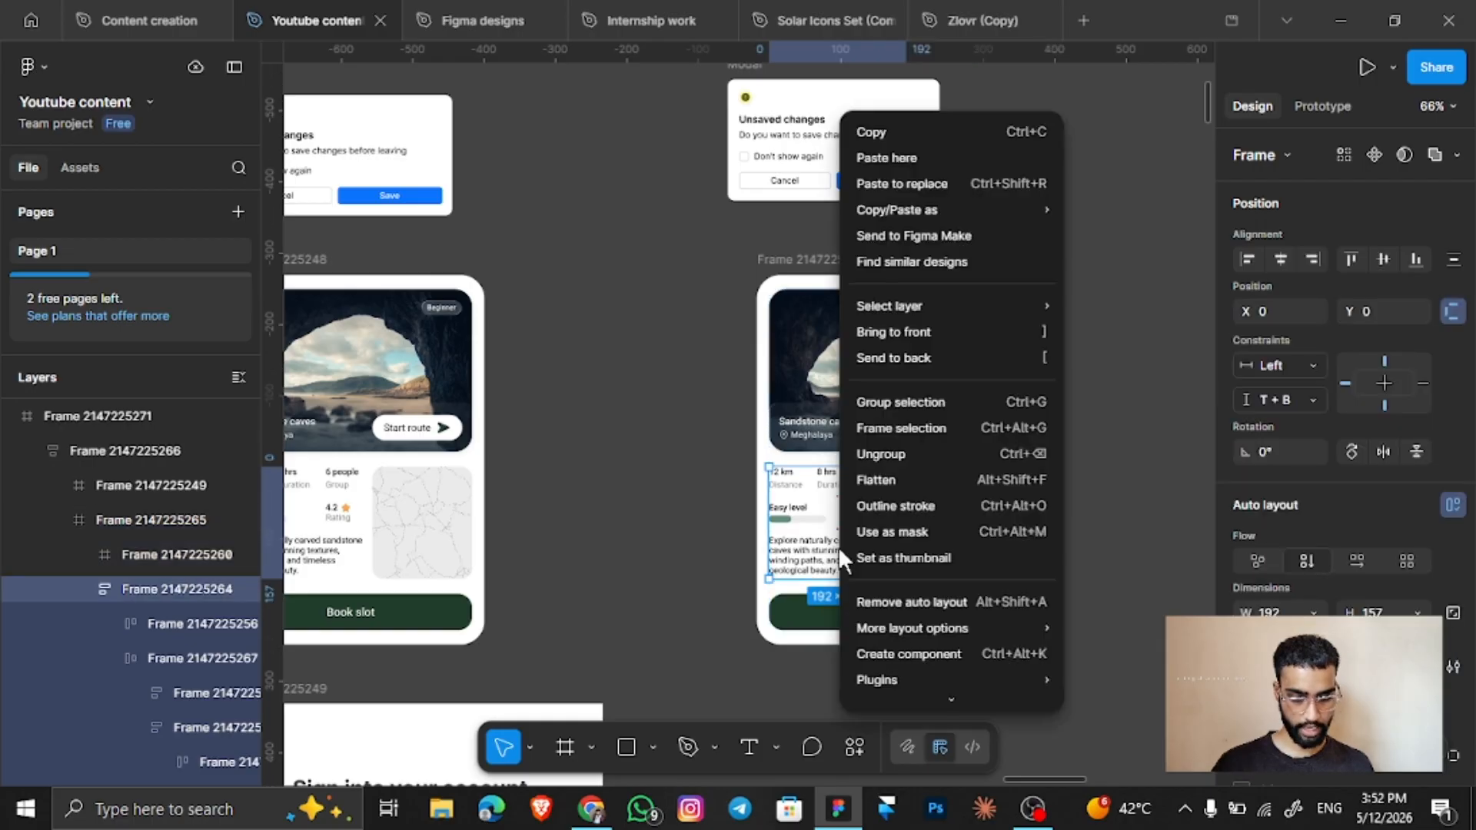
left_click(930, 601)
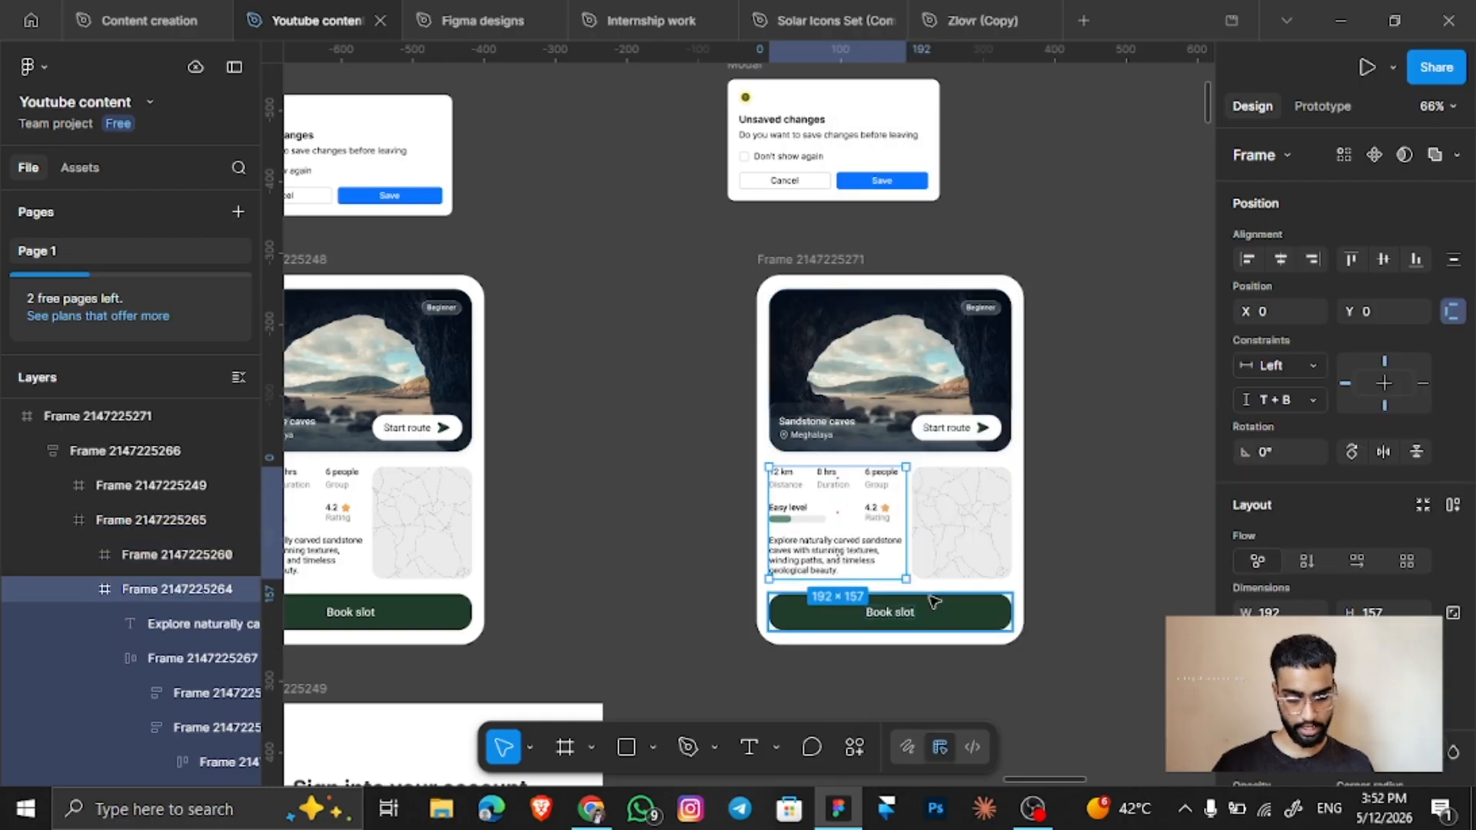
Remove auto layout from the row holding Easy level and Rating, and from the rating block inside it.
right_click(137, 650)
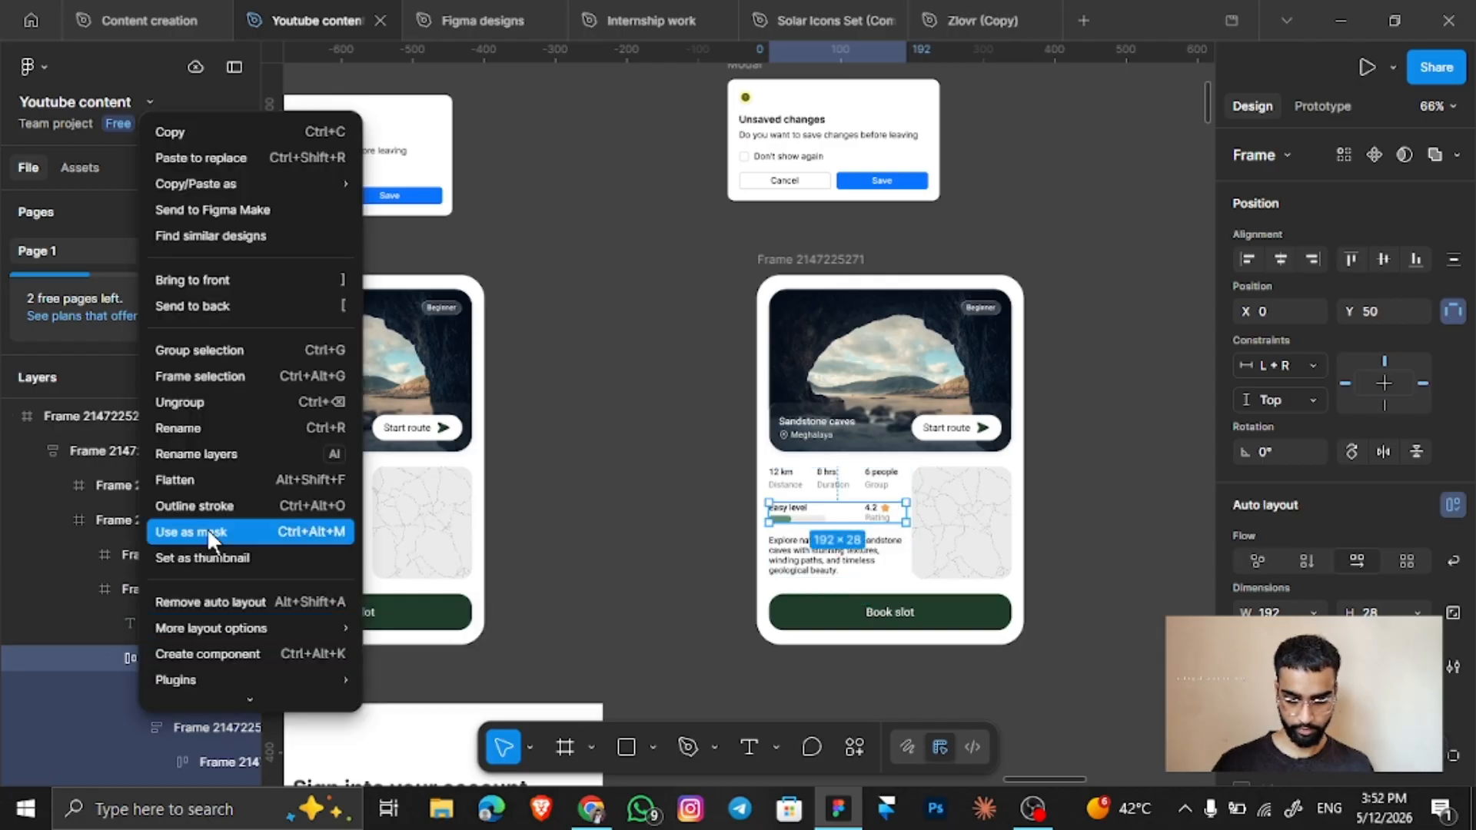
left_click(213, 601)
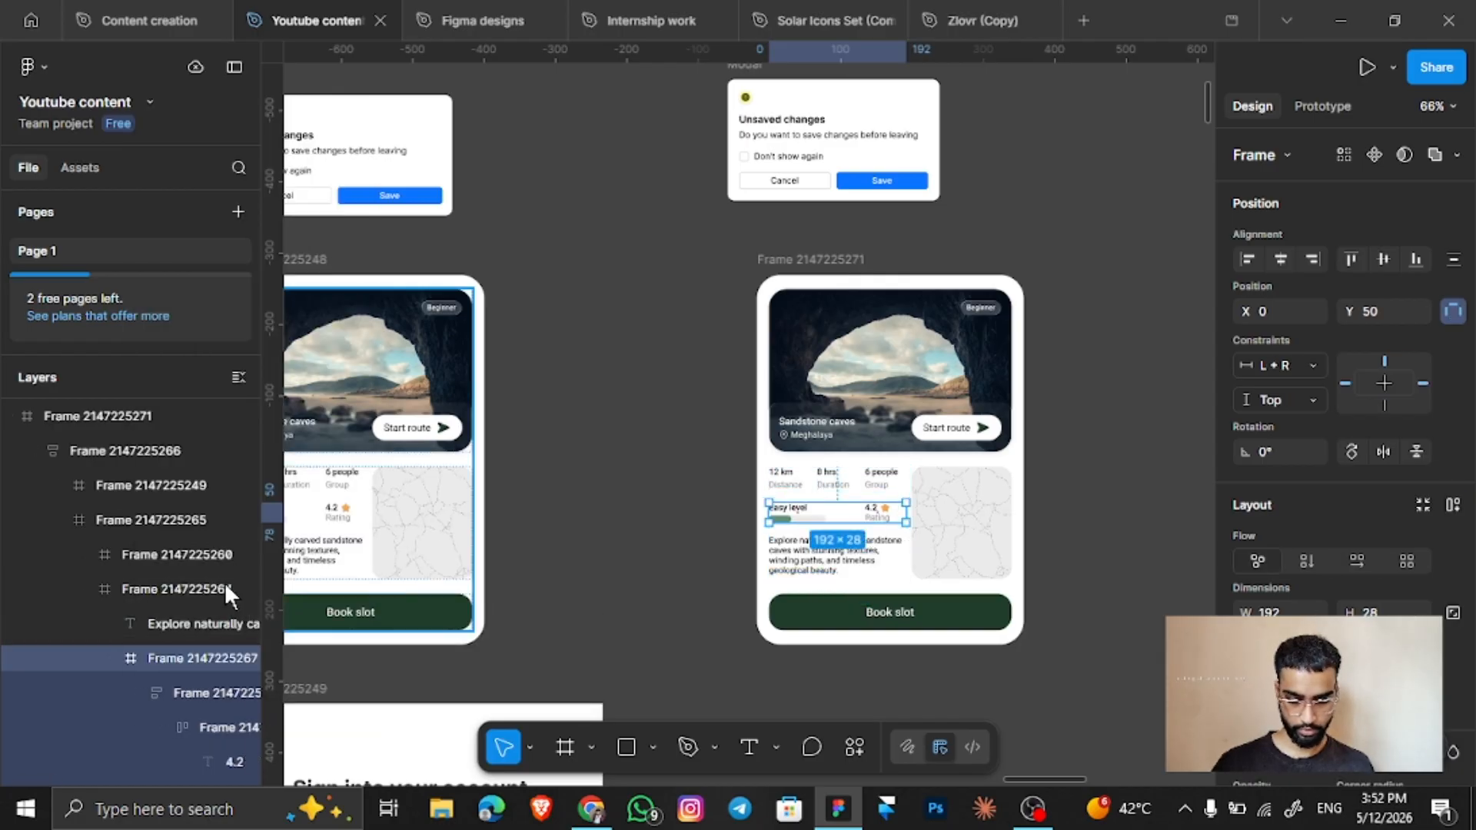
scroll(223, 586, "down", 2)
right_click(169, 573)
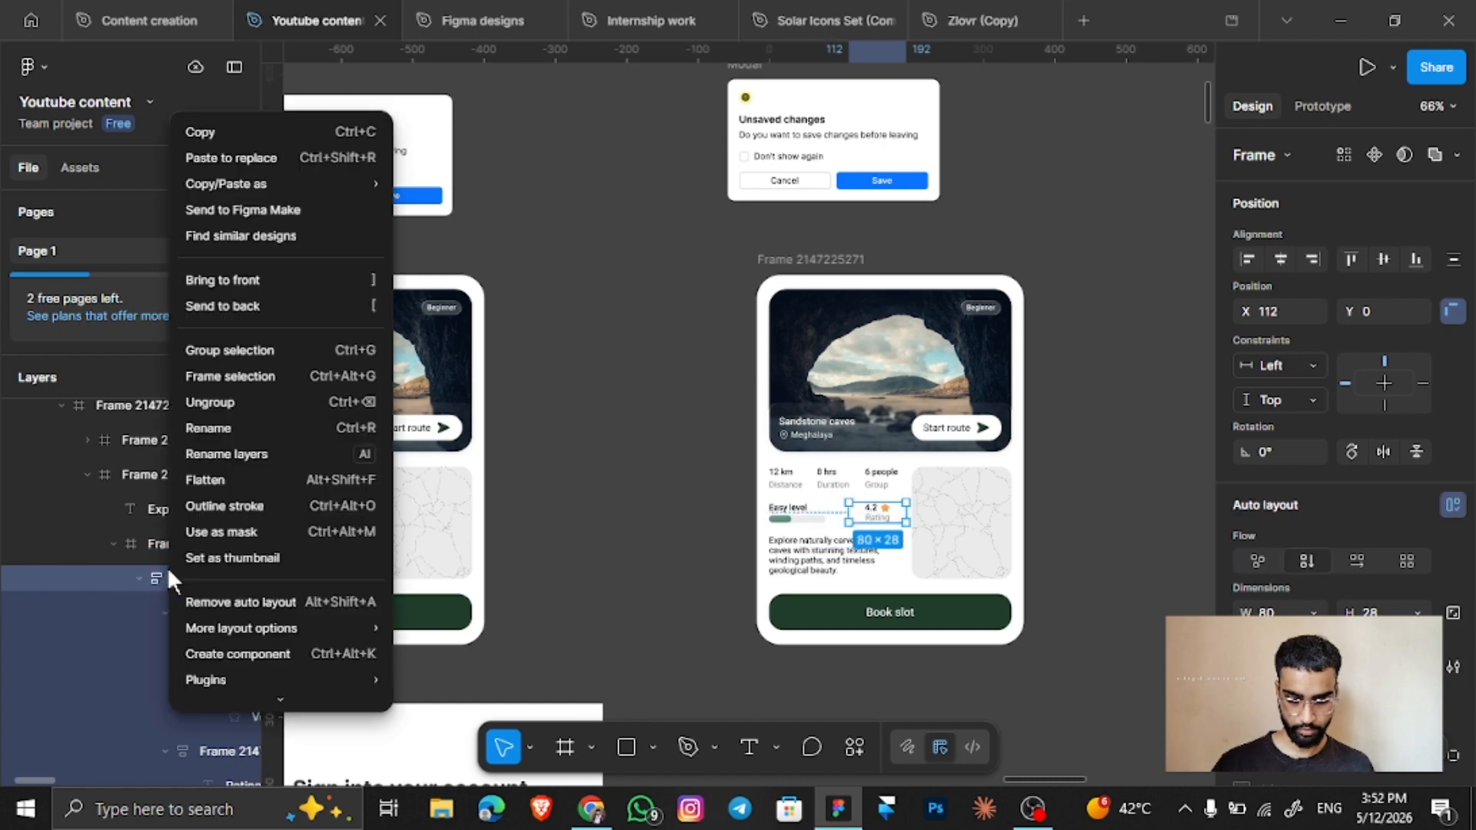
left_click(229, 601)
Remove auto layout from the 4.2 star row and from the Easy level block in the copied card.
scroll(180, 649, "down", 1)
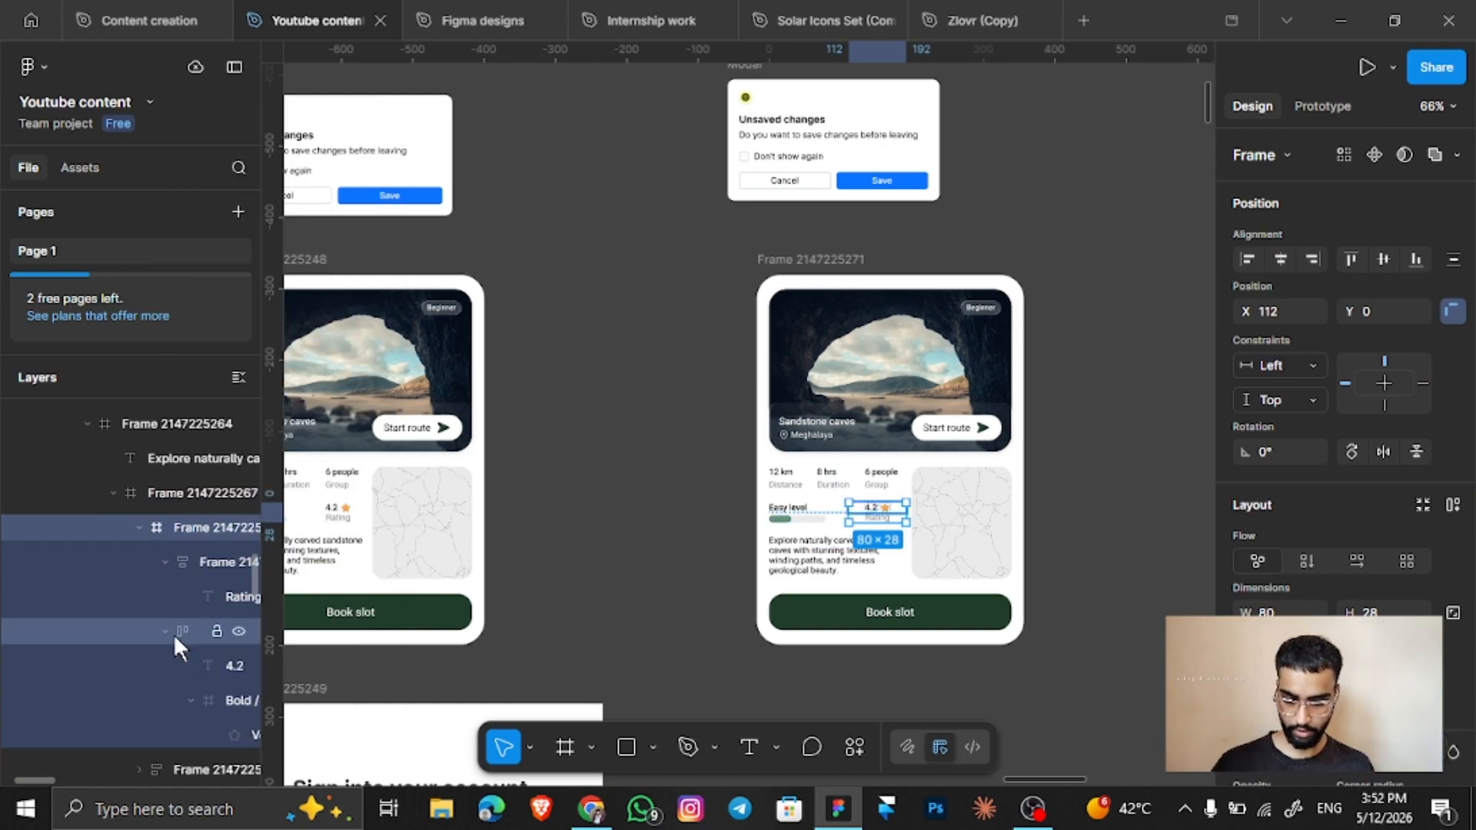
right_click(172, 628)
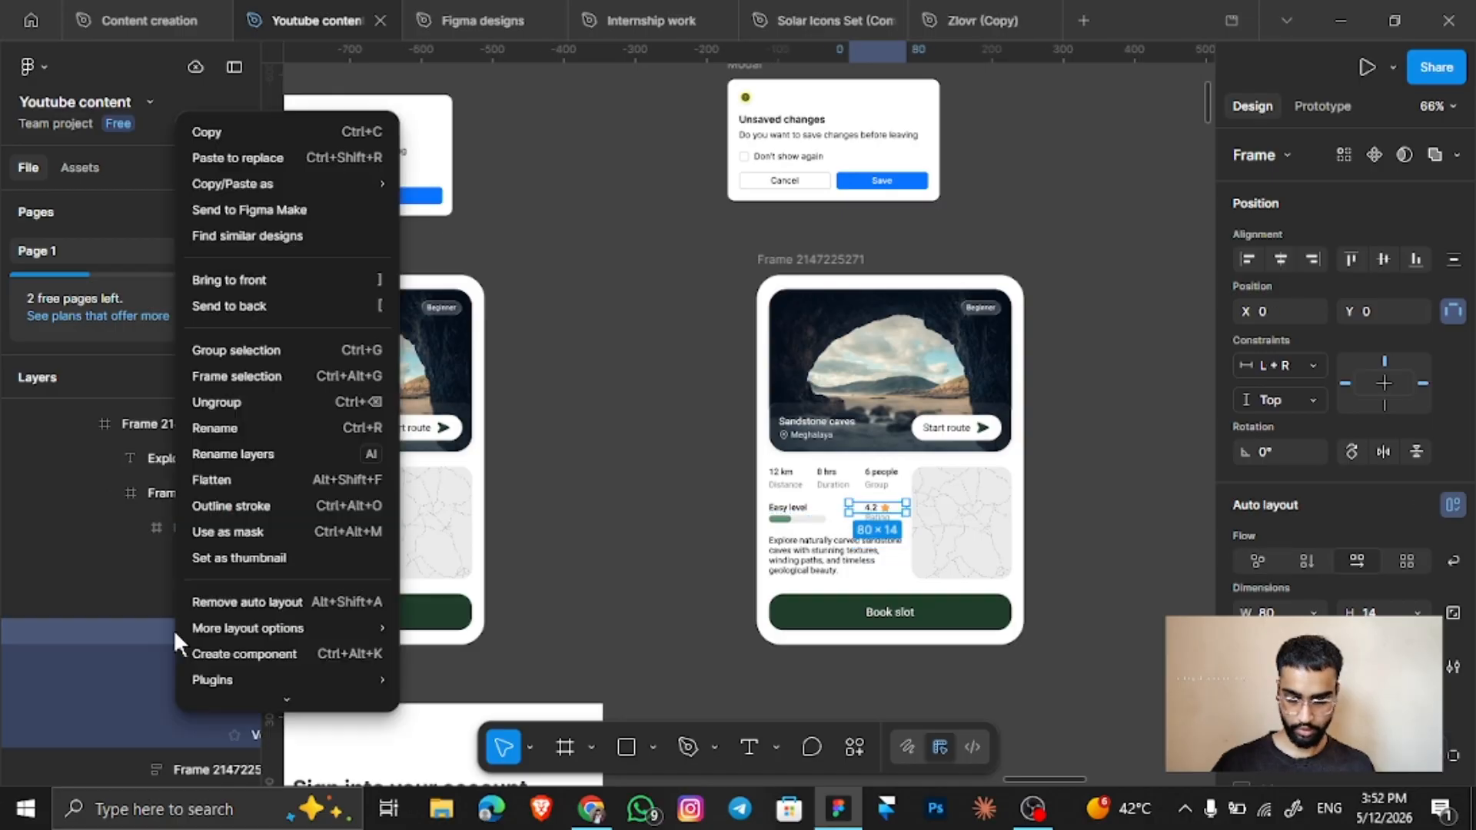
left_click(233, 601)
scroll(172, 644, "down", 3)
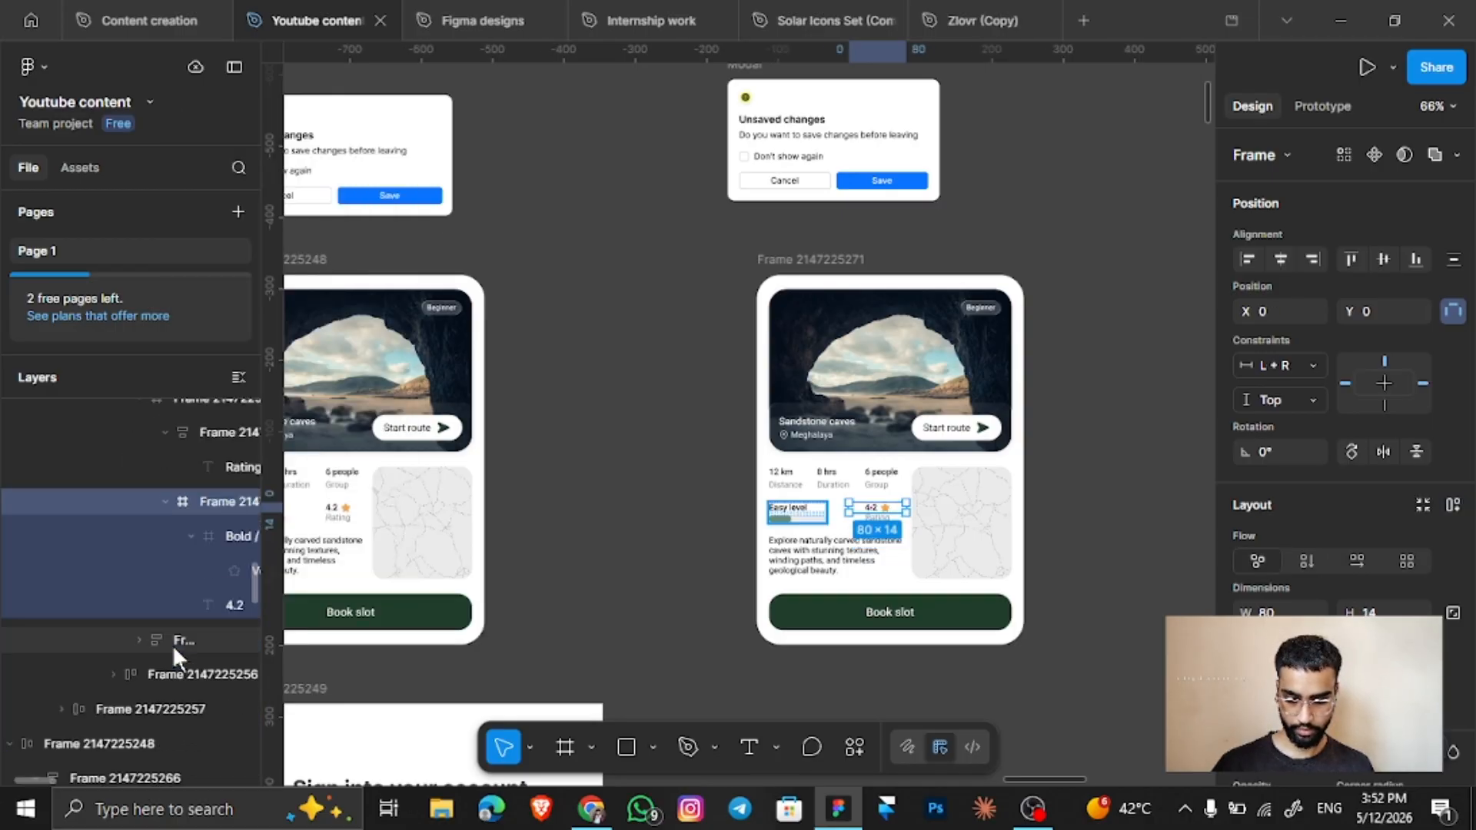
left_click(163, 609)
right_click(163, 606)
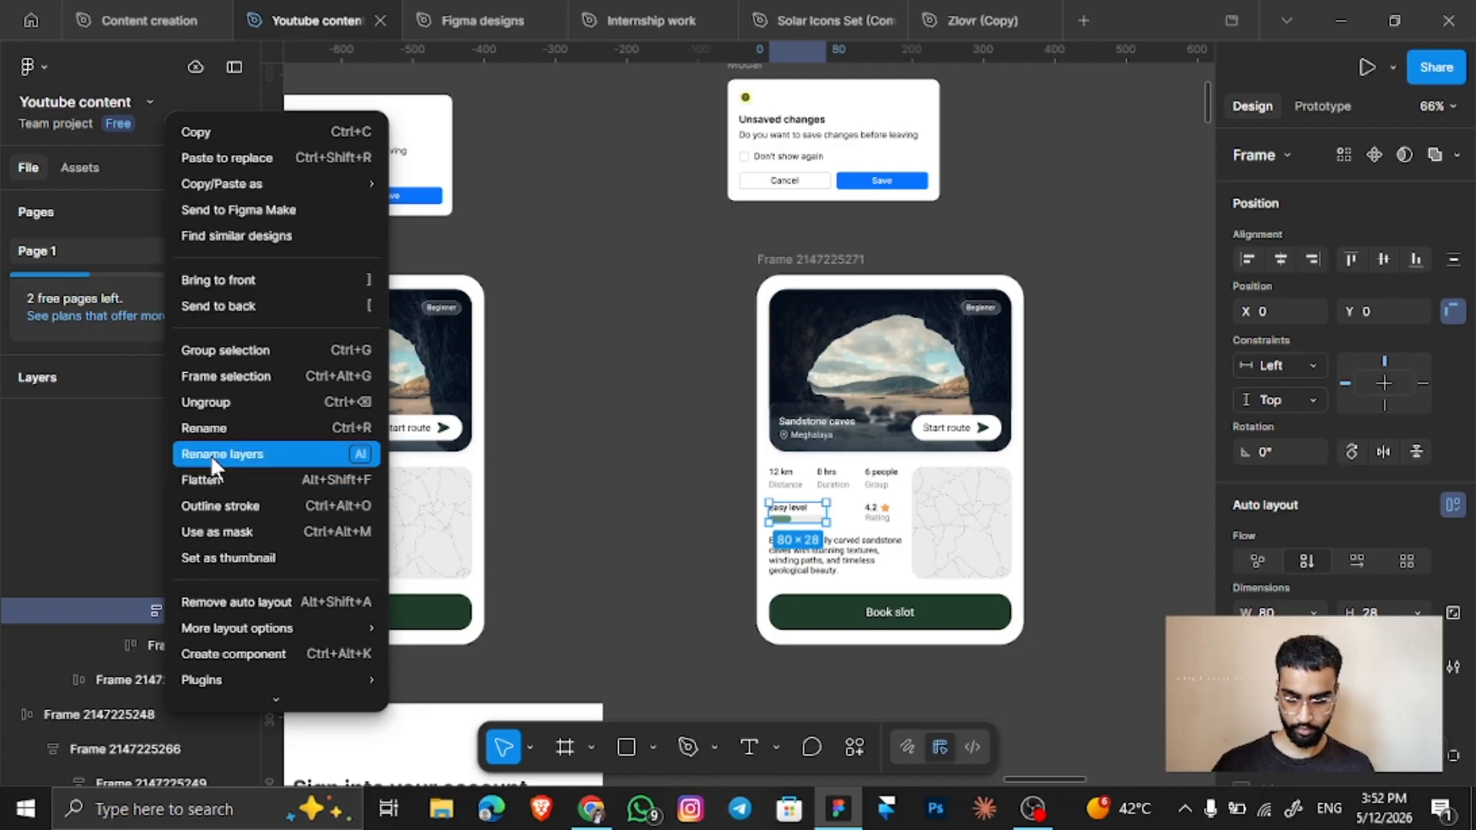
left_click(225, 592)
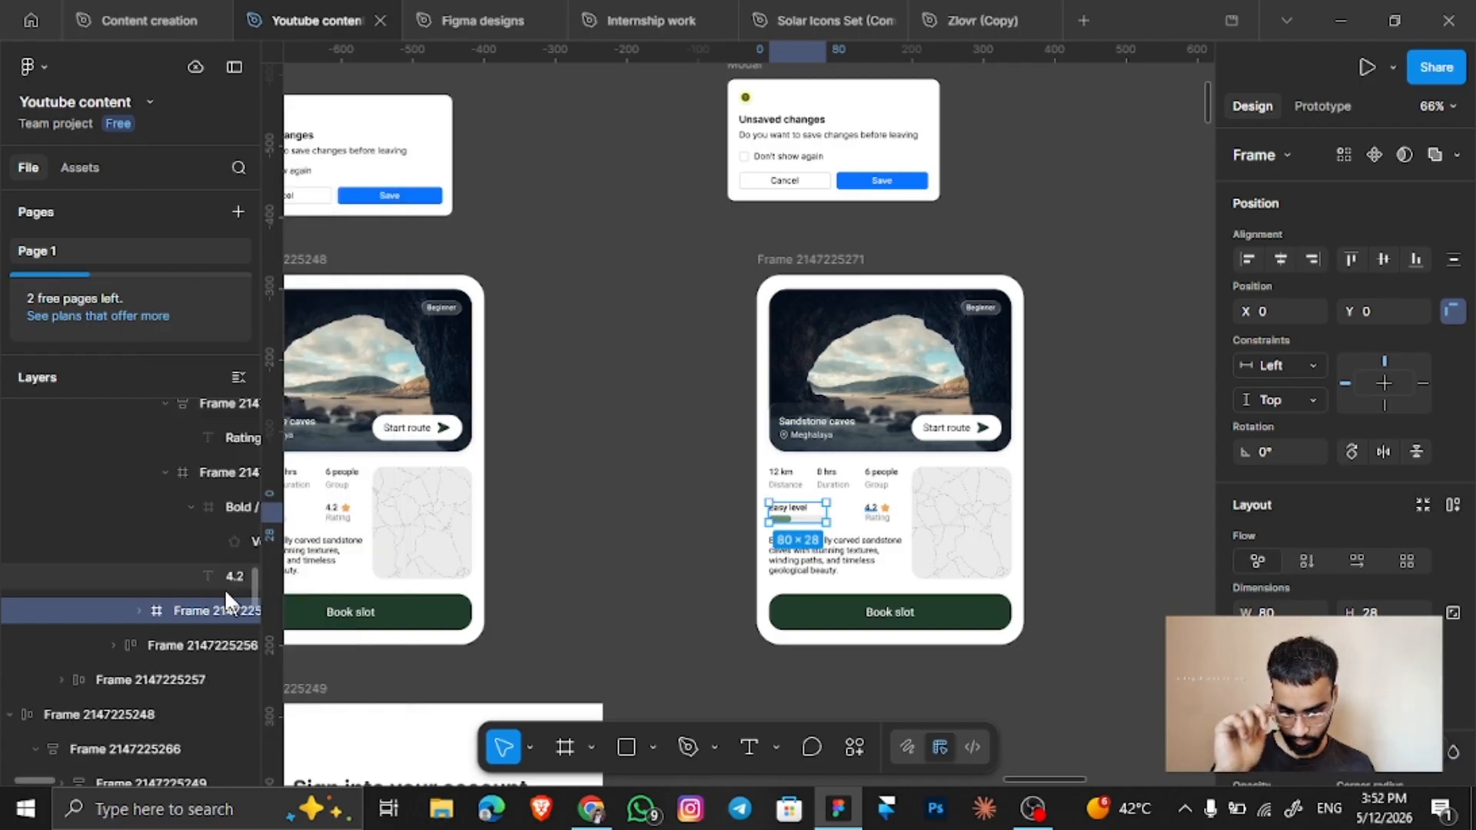
Remove auto layout from the row holding the Distance, Duration and Group stats.
left_click(178, 643)
right_click(177, 644)
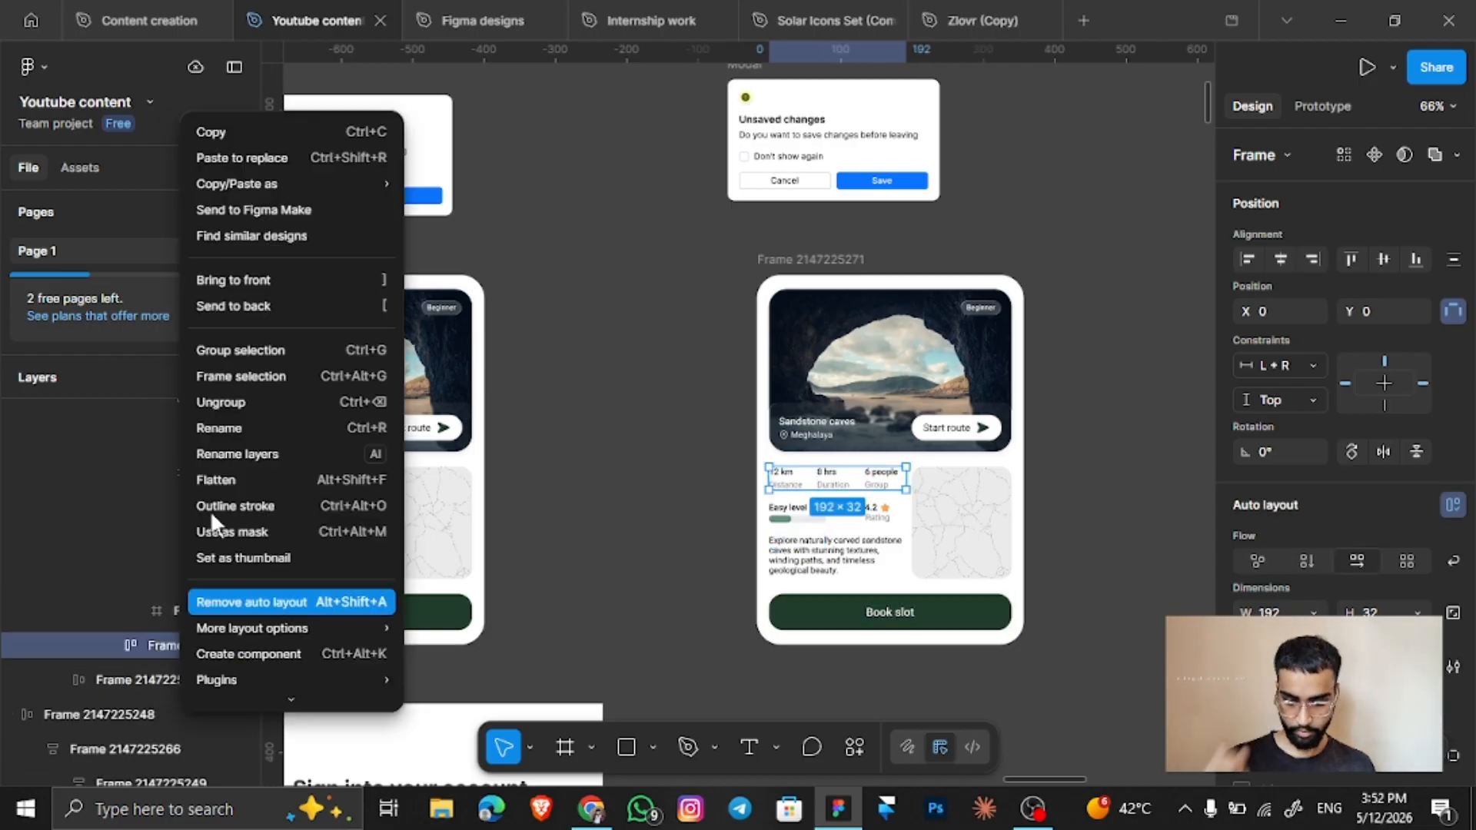
left_click(265, 601)
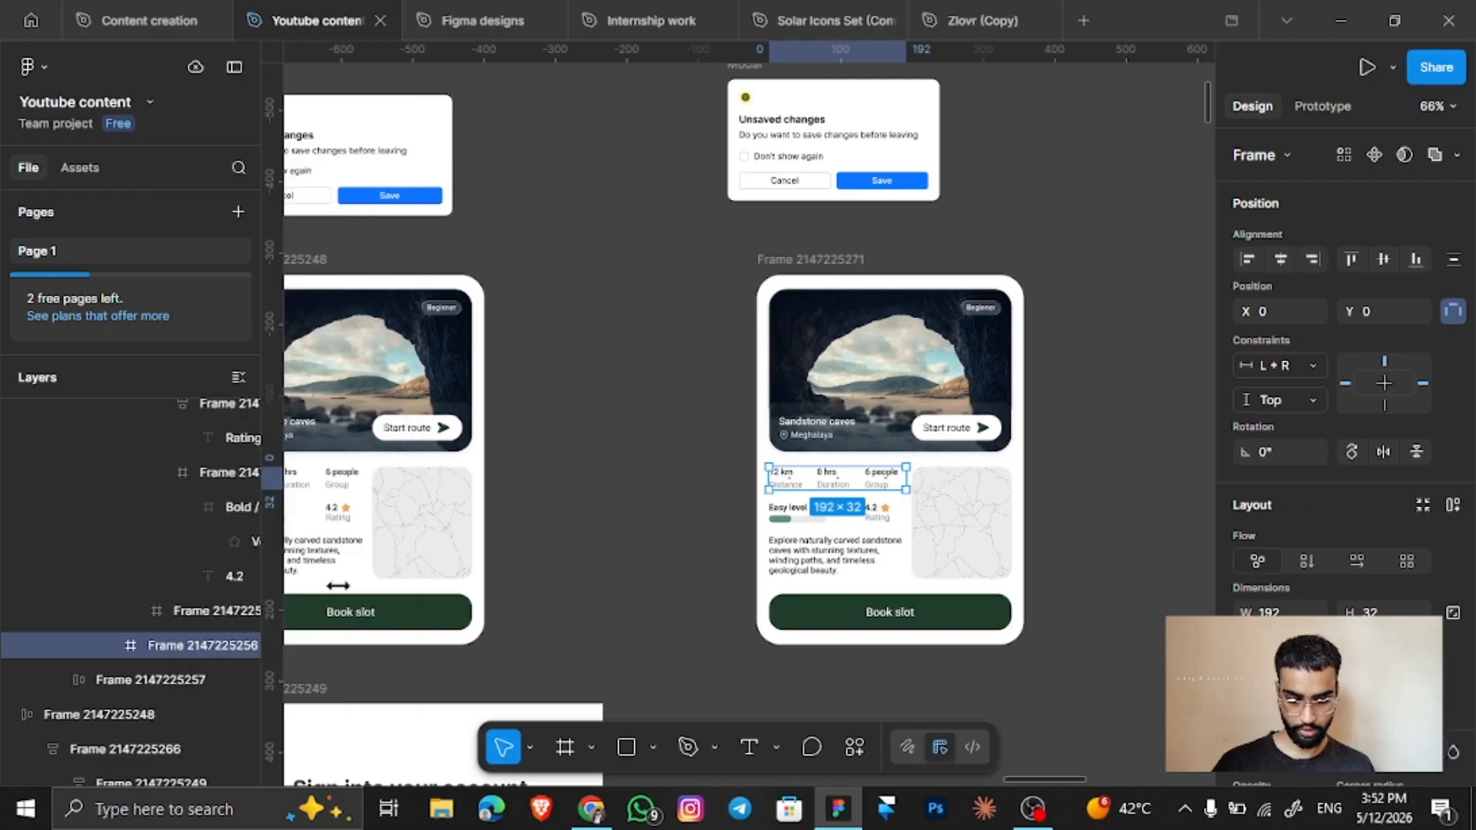
Remove auto layout from the Book slot button frame in the copied card.
left_click(953, 515)
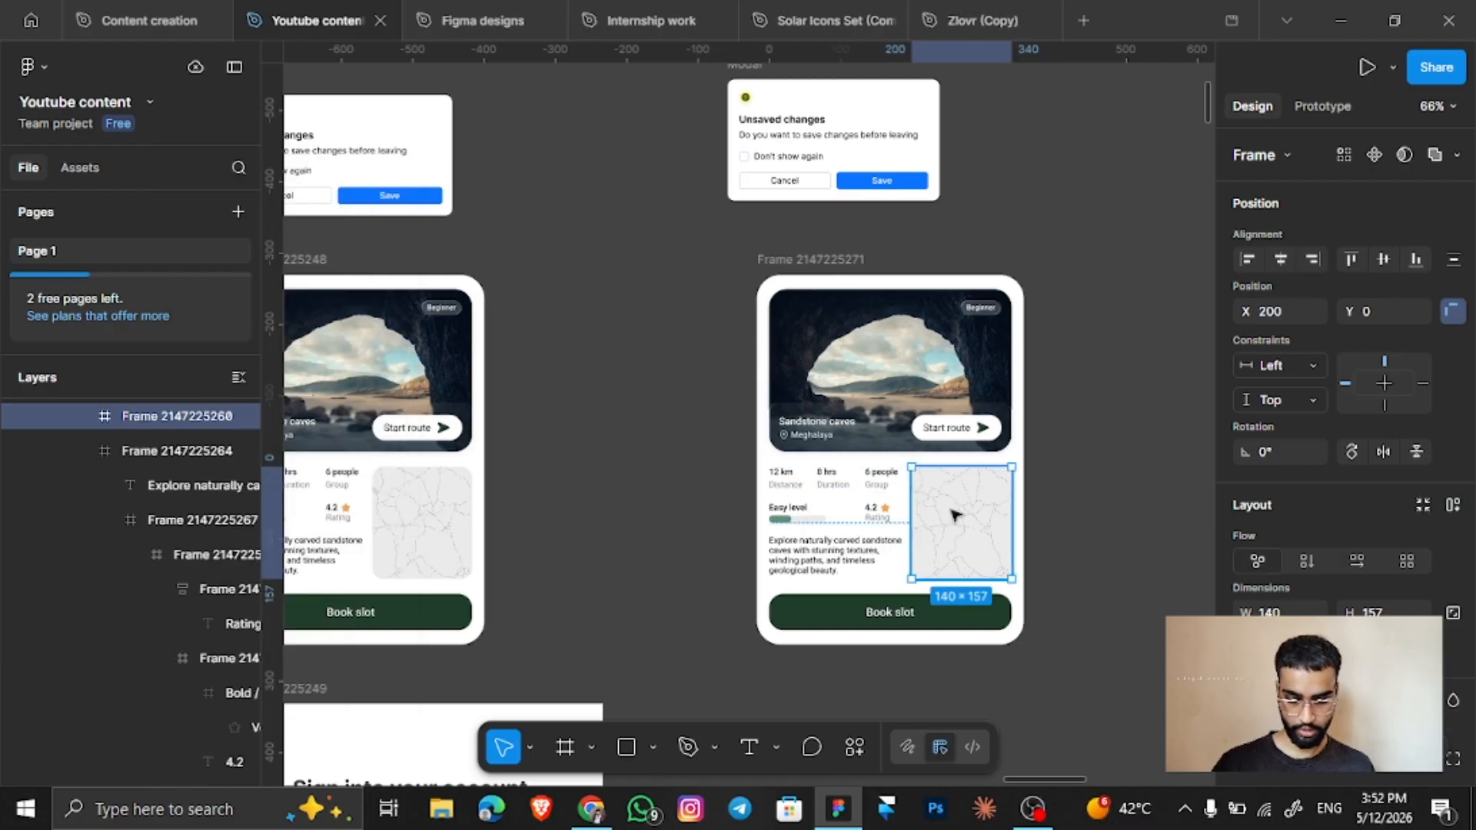
left_click(882, 622)
right_click(882, 622)
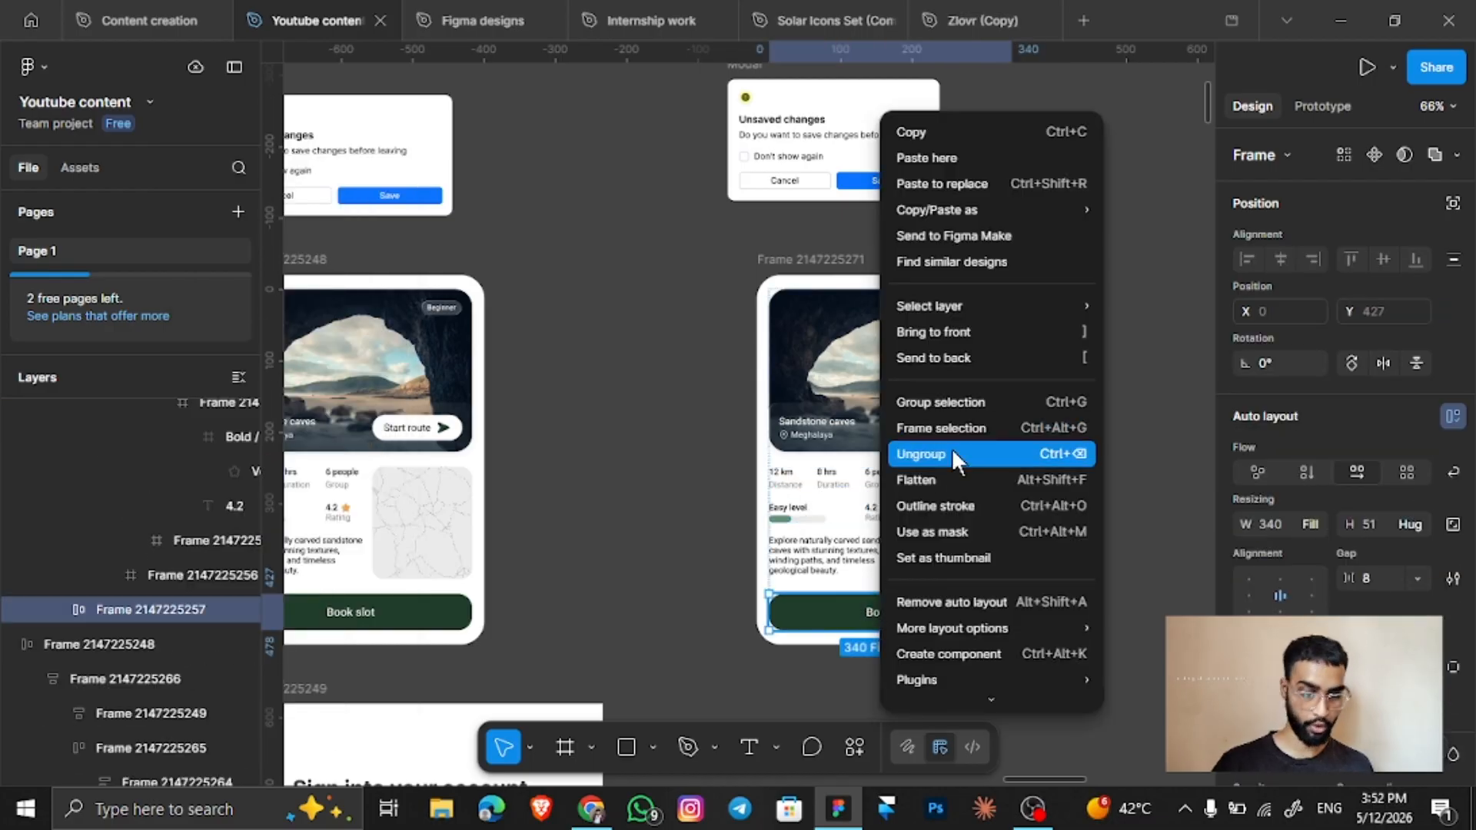
left_click(954, 596)
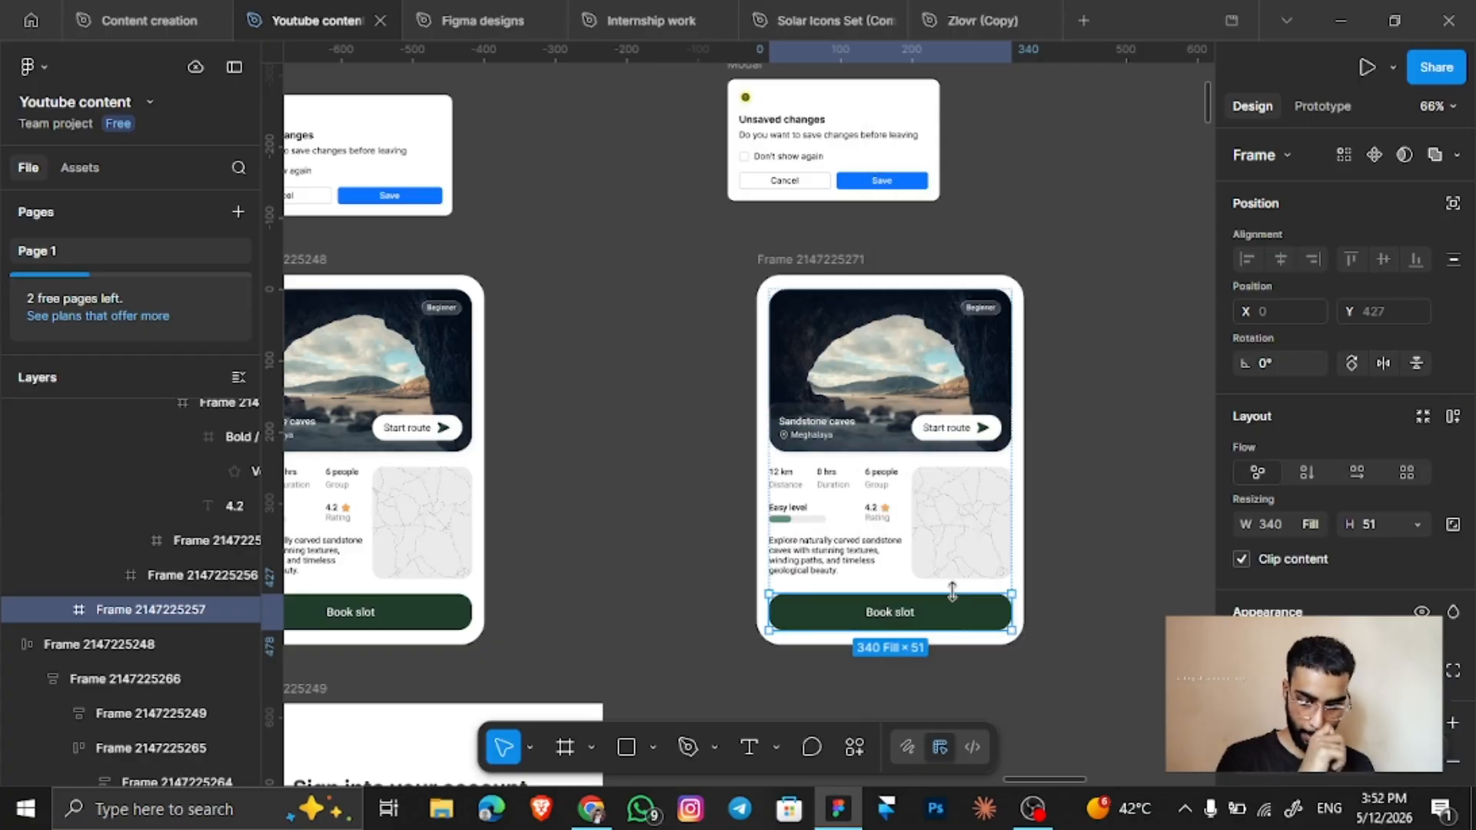
Widen the copied card to 703 to test how its contents resize, and undo the change.
left_click(820, 267)
scroll(943, 353, "right", 2)
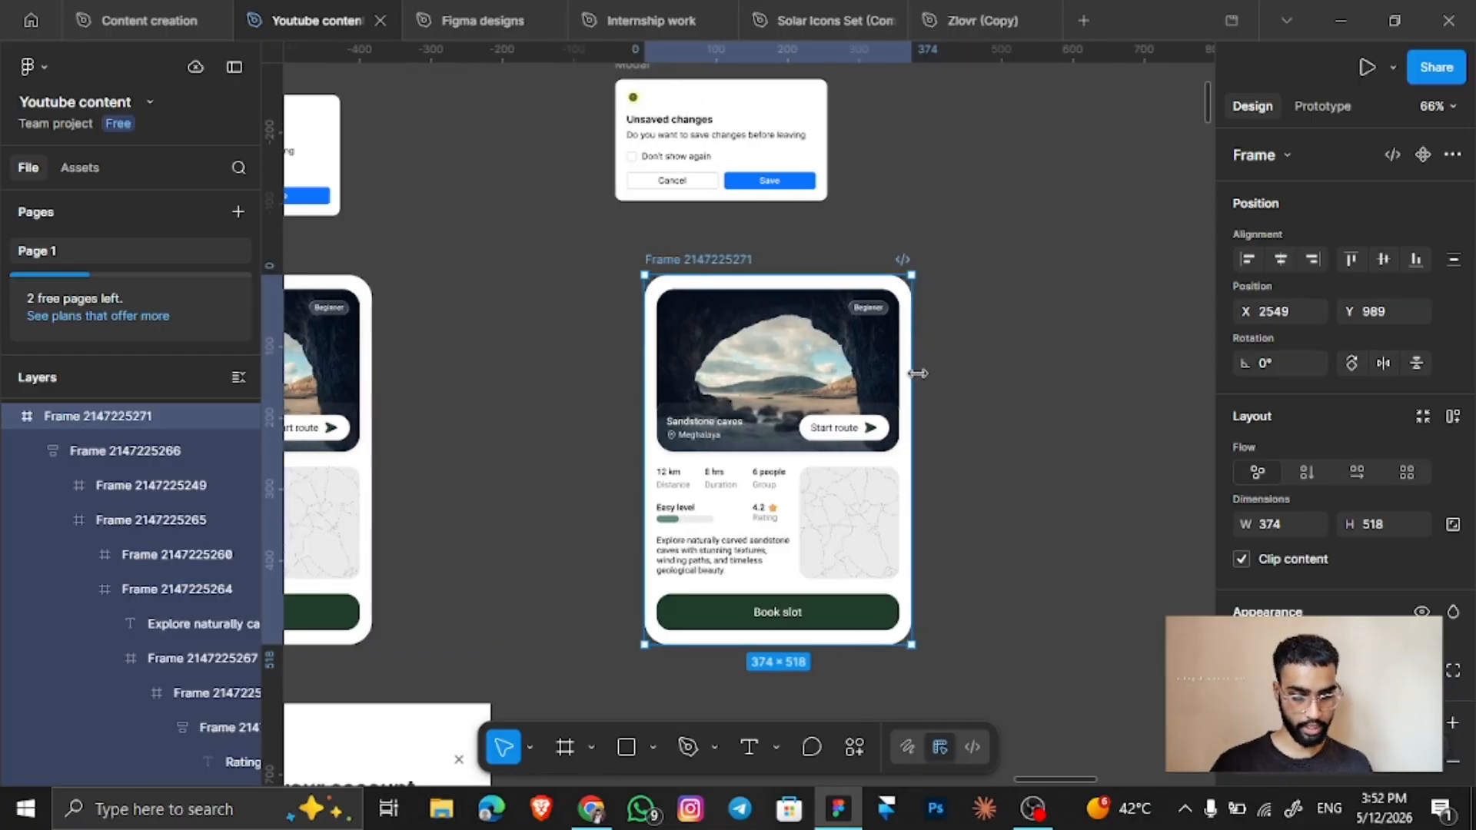
left_click_drag(916, 373, 1145, 370)
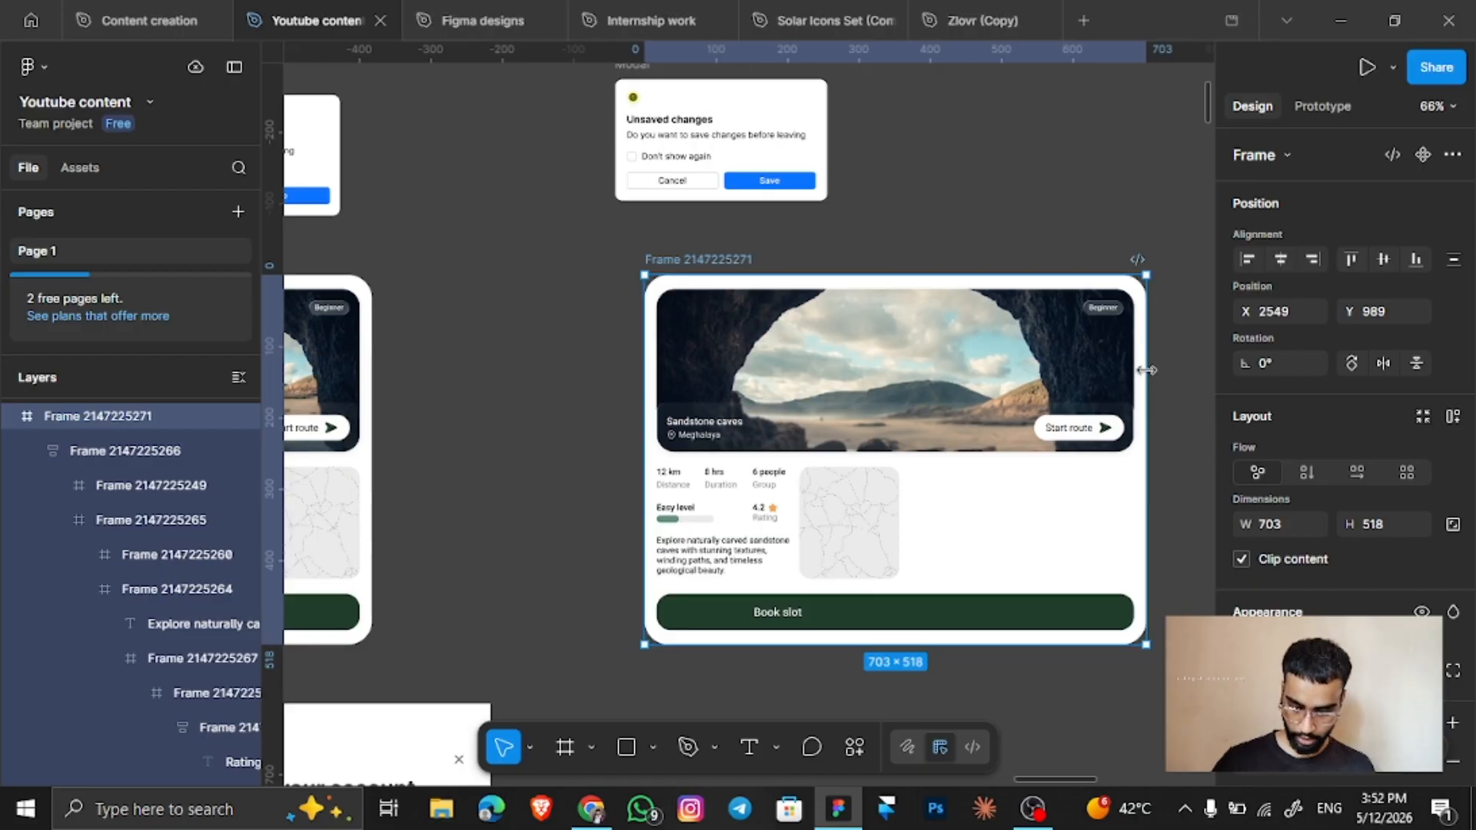
key("ctrl+z")
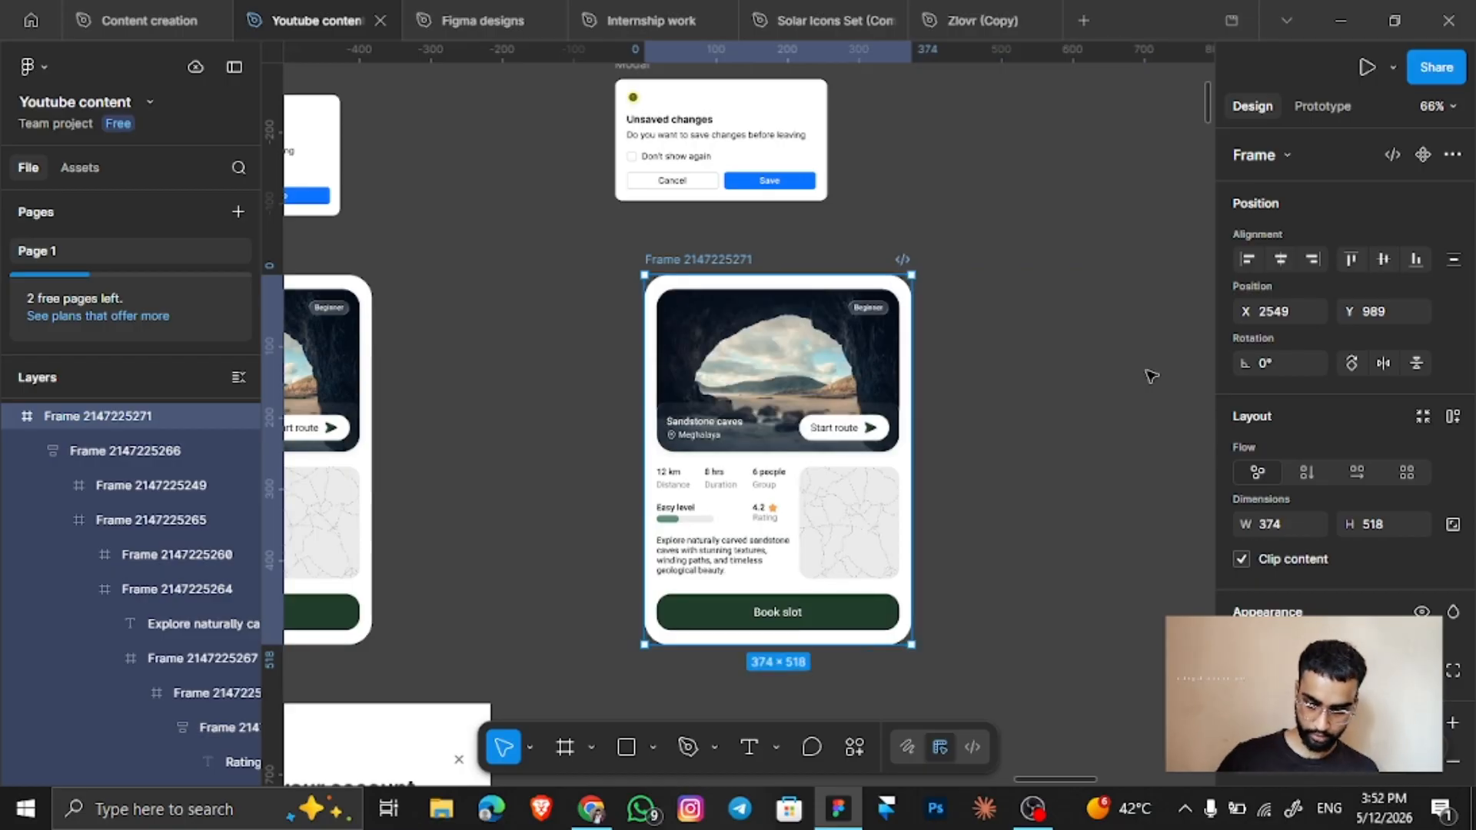
Remove auto layout from the content frame directly inside the copied card's outer frame.
left_click(149, 449)
right_click(149, 450)
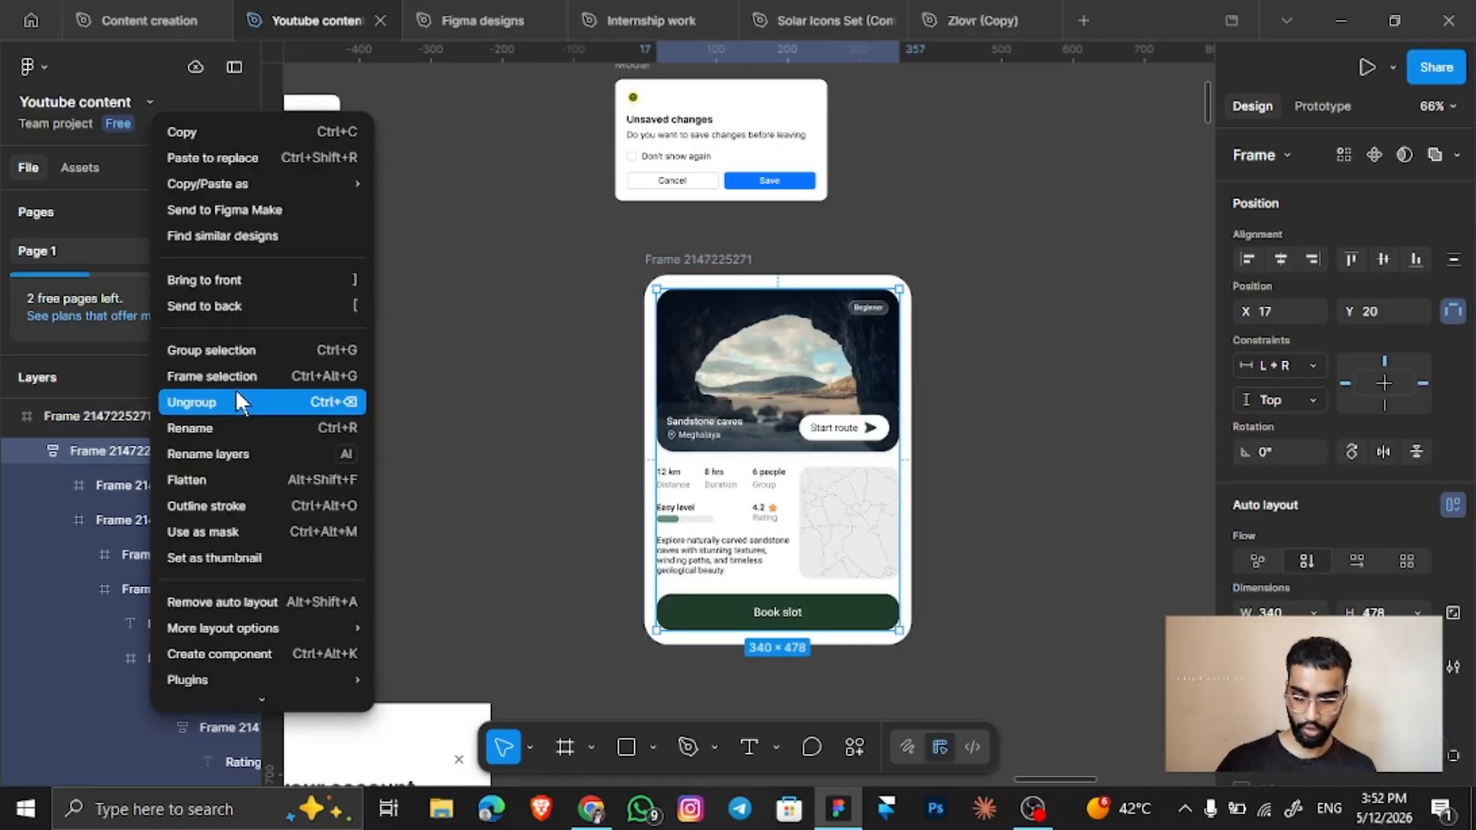
left_click(237, 602)
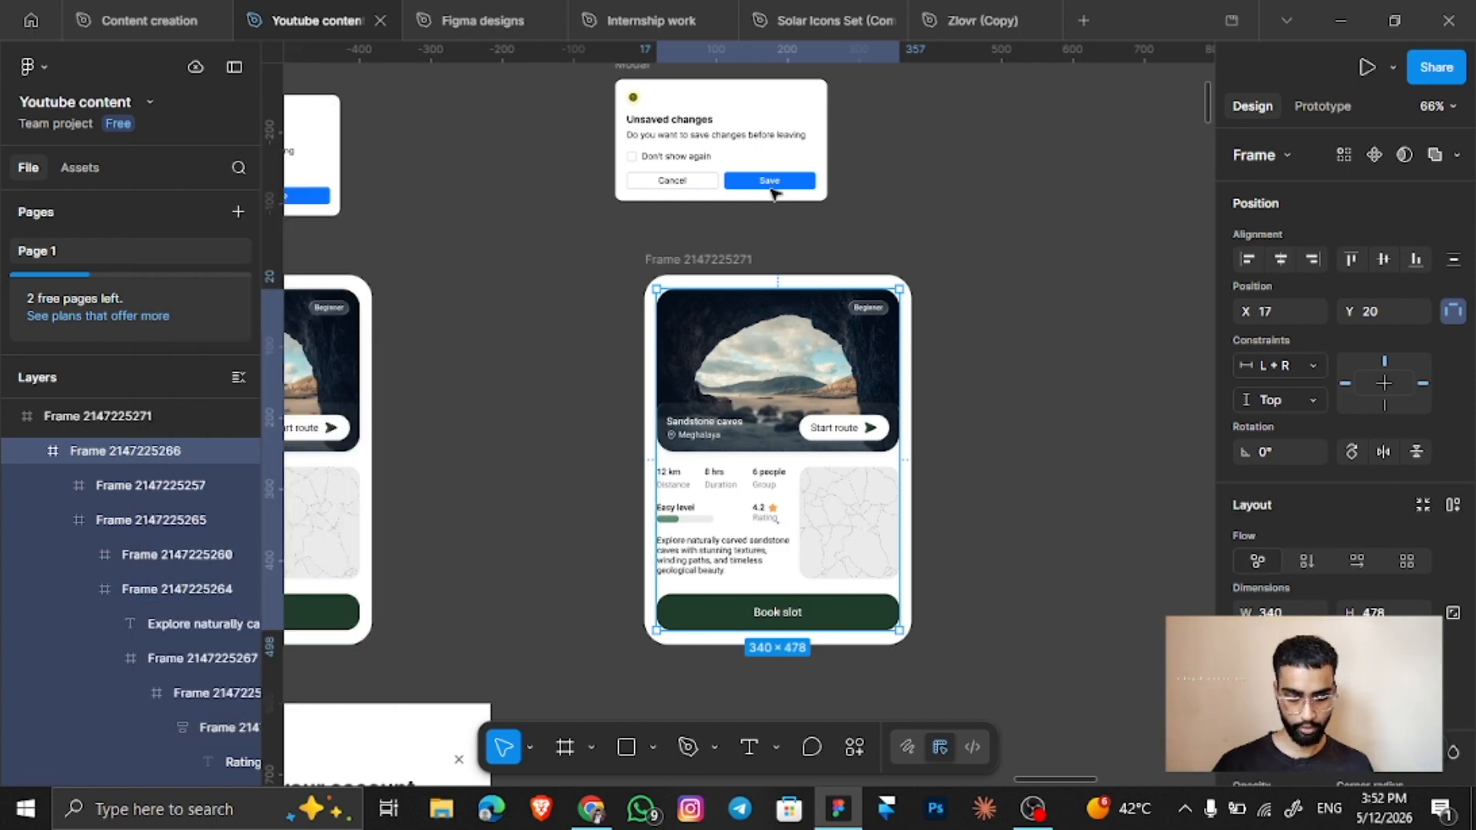
Repeat the widening test on the copied card's outer frame and undo the resize.
left_click(911, 352)
left_click_drag(911, 353, 1092, 373)
key("ctrl+z")
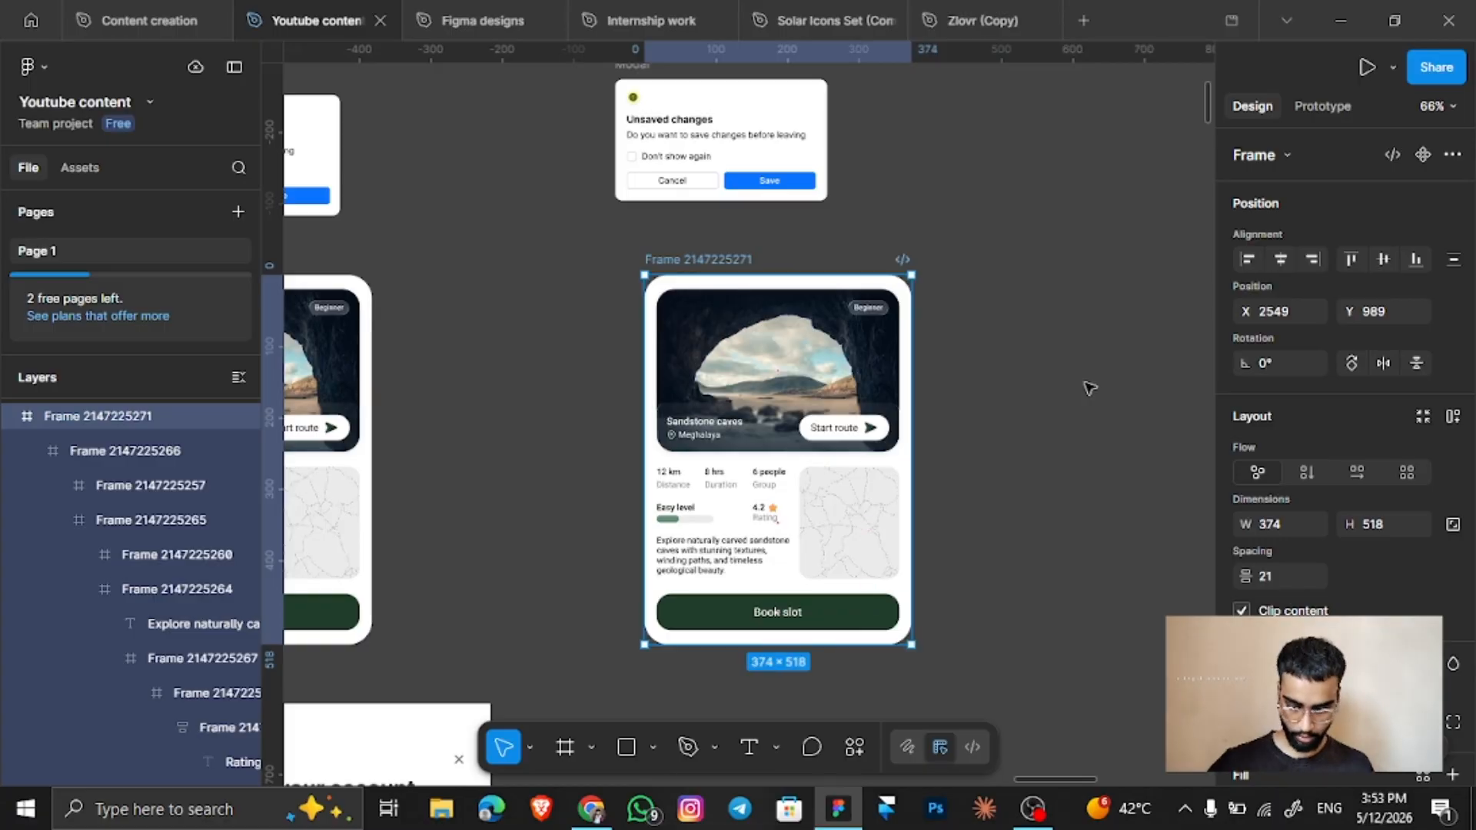
Remove auto layout from the frame holding the Rating label in the copied card.
scroll(204, 592, "down", 3)
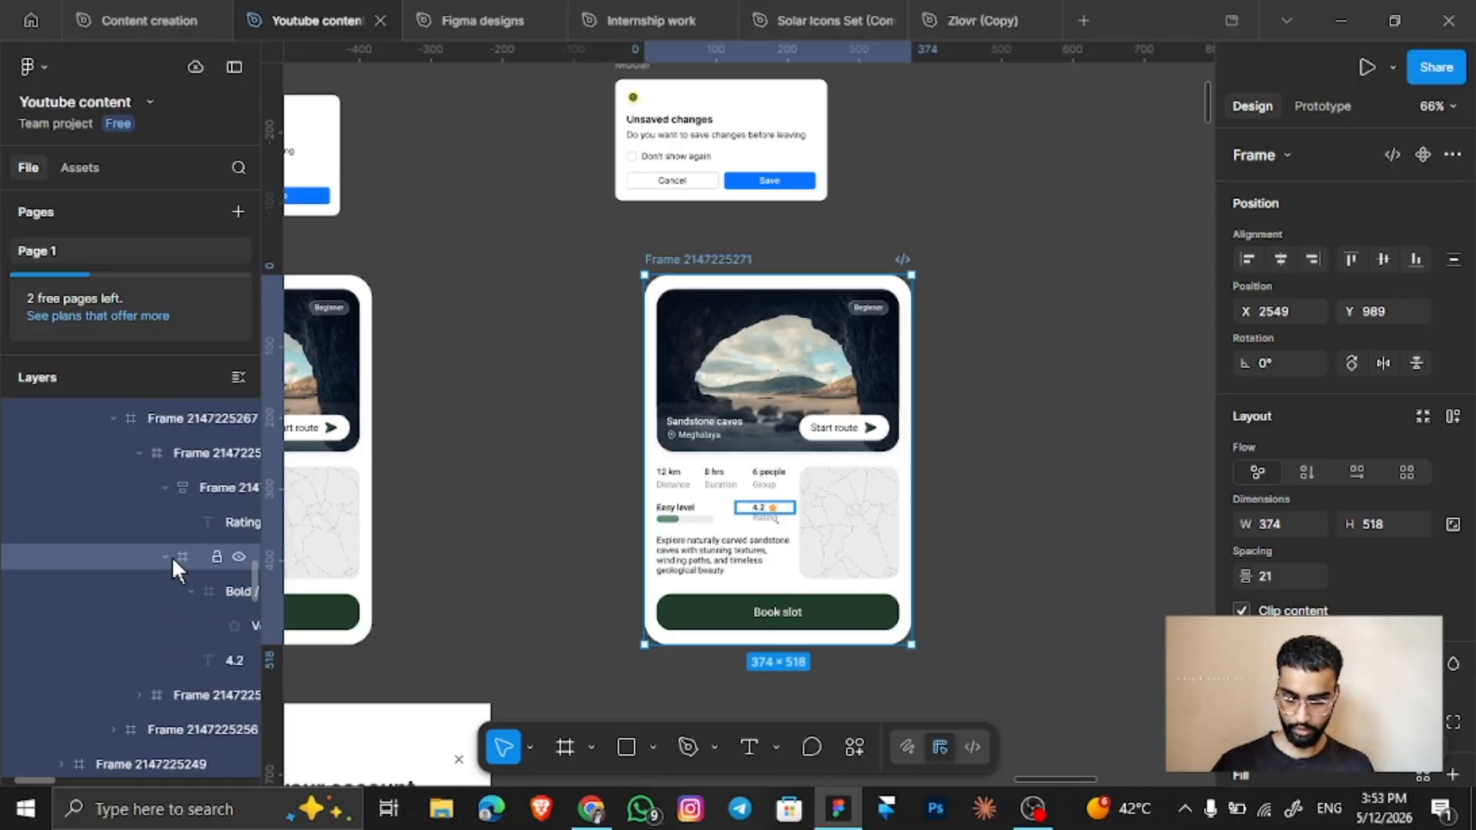
left_click(186, 480)
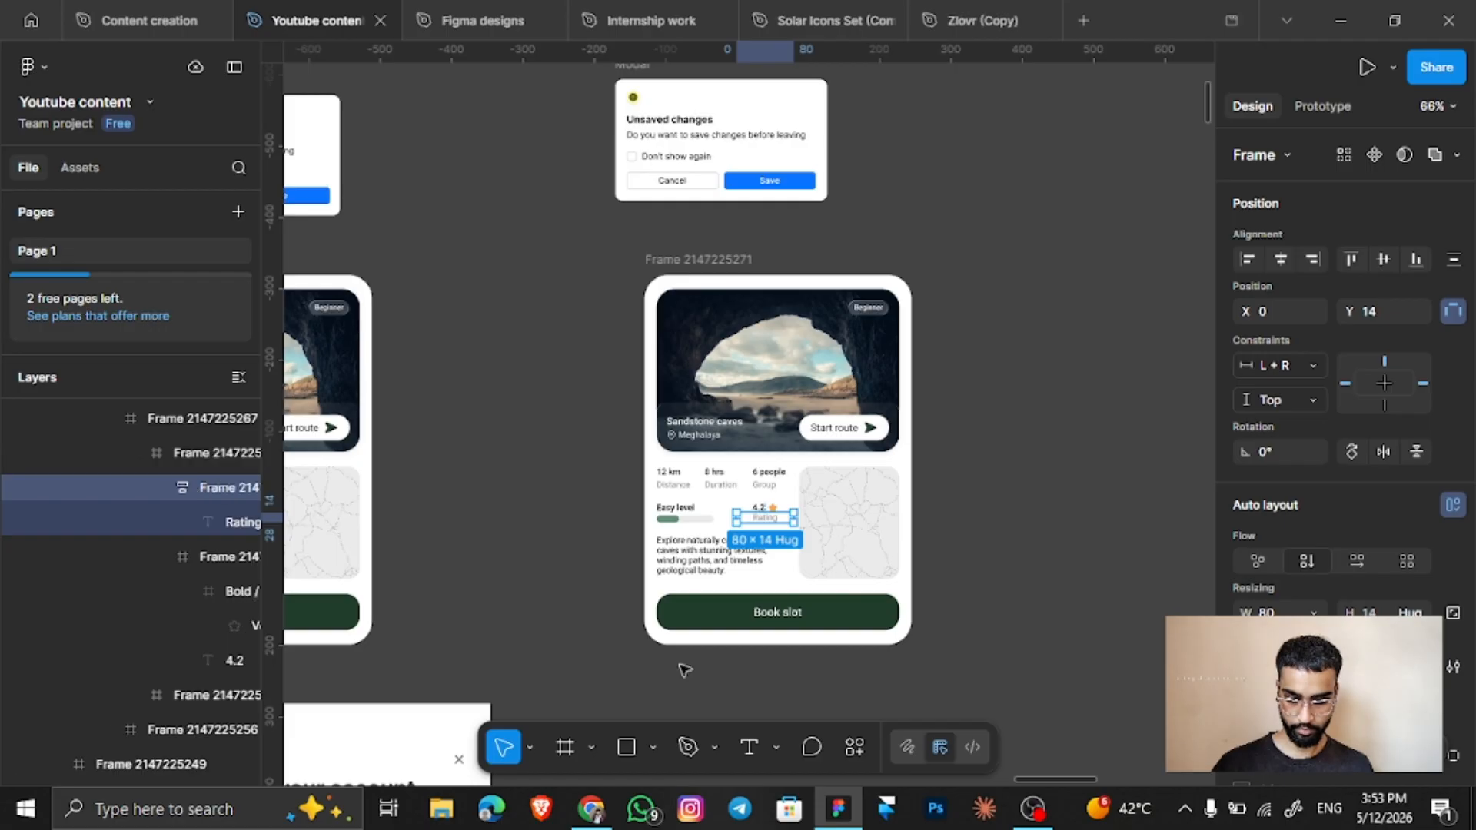
right_click(749, 514)
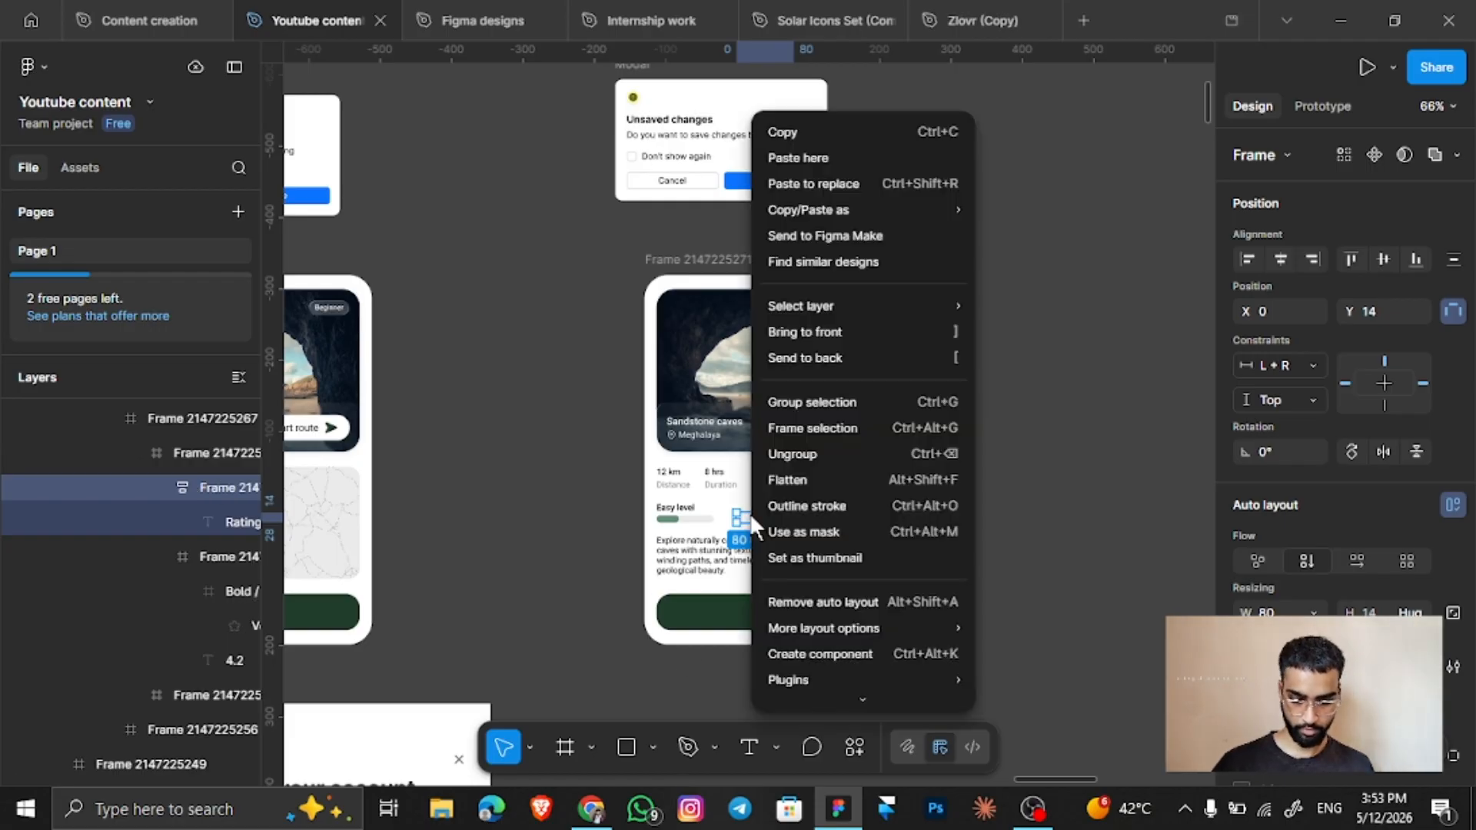
left_click(828, 601)
Try the Right and Center horizontal constraints on the copied card's Book slot button, and settle on Left.
left_click(791, 605)
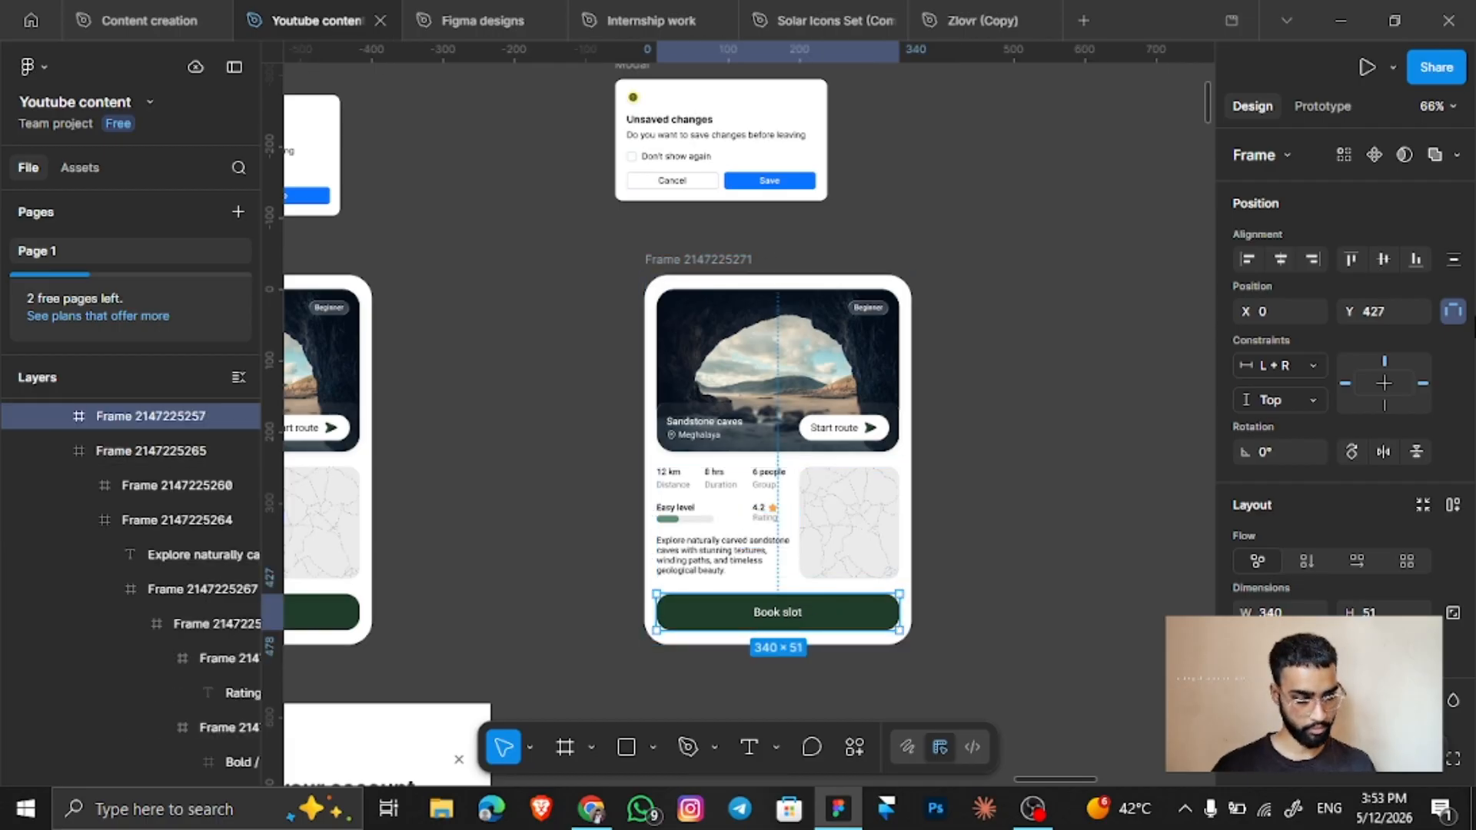
left_click(1418, 382)
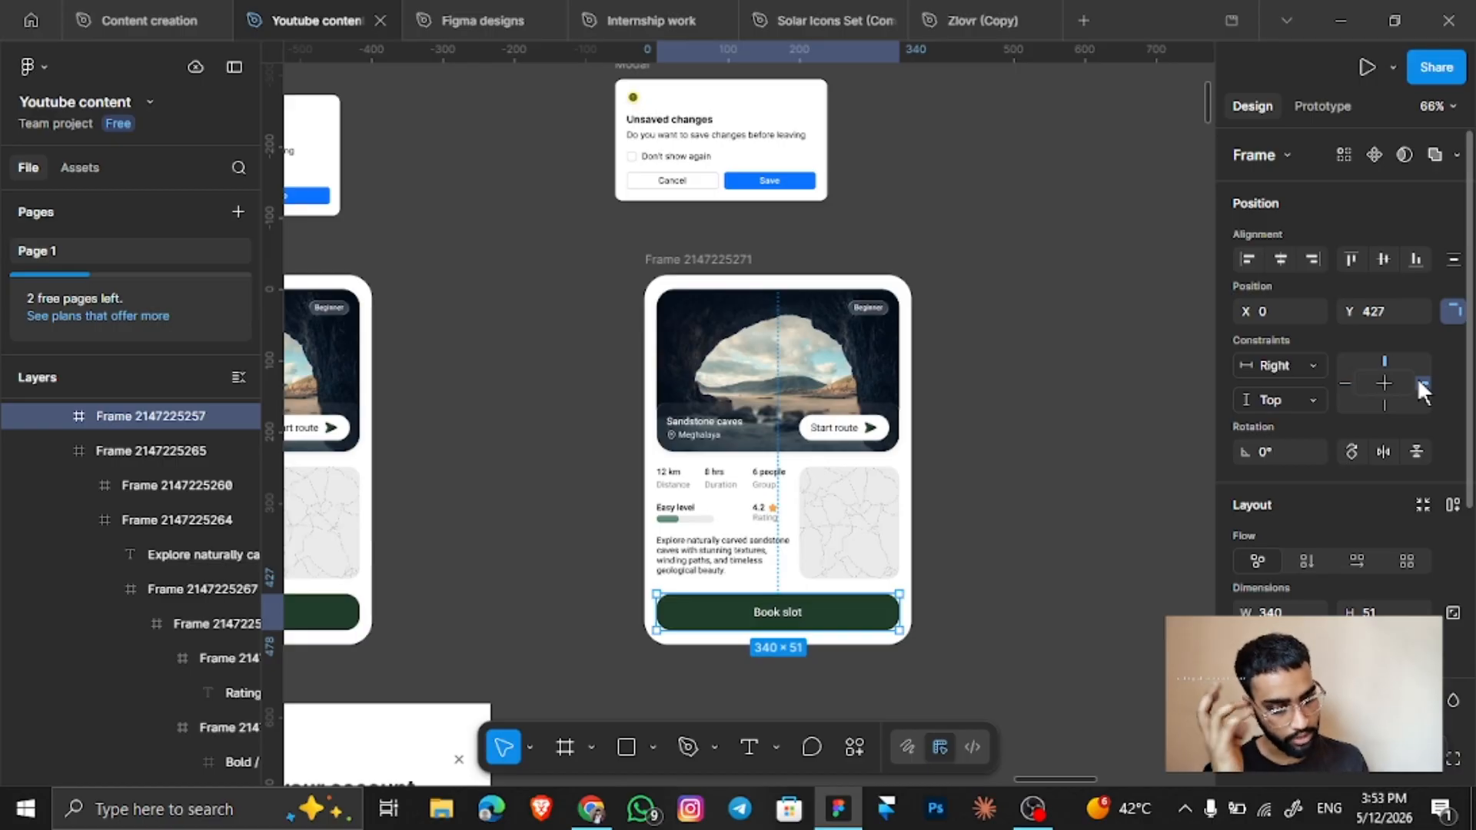
left_click(1391, 380)
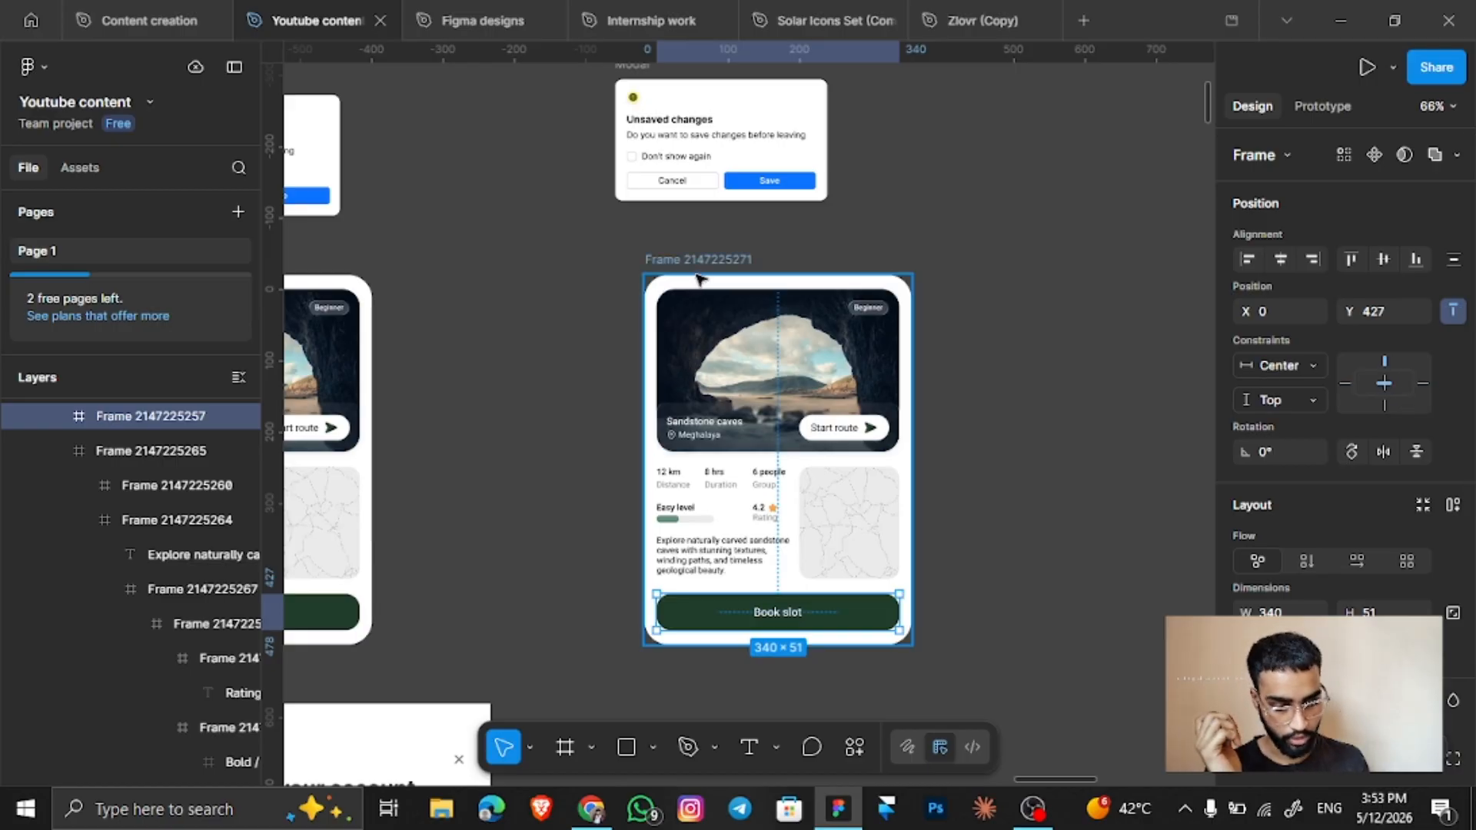
left_click(908, 397)
mouse_move(911, 397)
left_mouse_down()
mouse_move(1057, 398)
mouse_move(911, 398)
left_mouse_up()
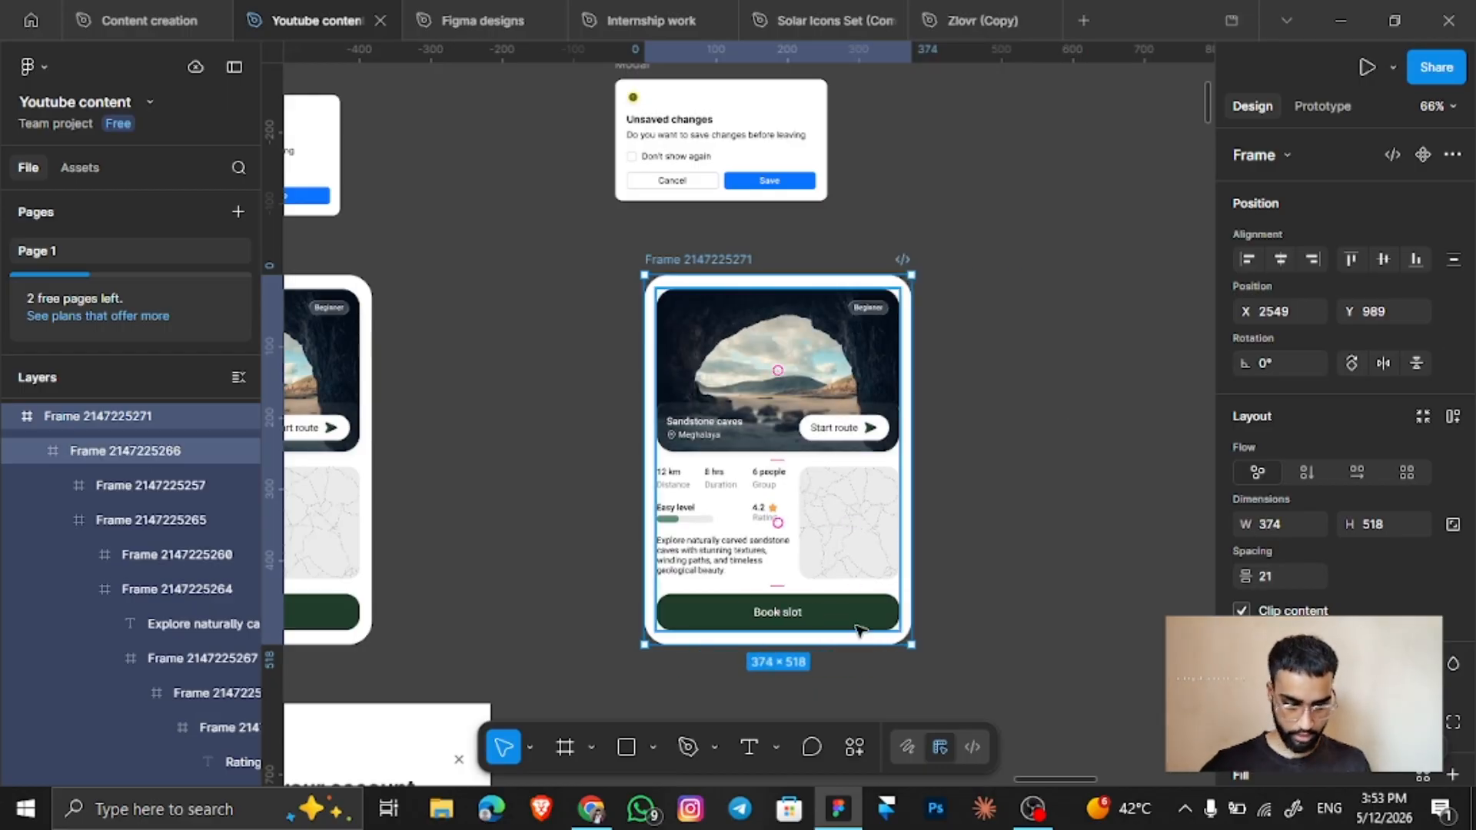
left_click(778, 628)
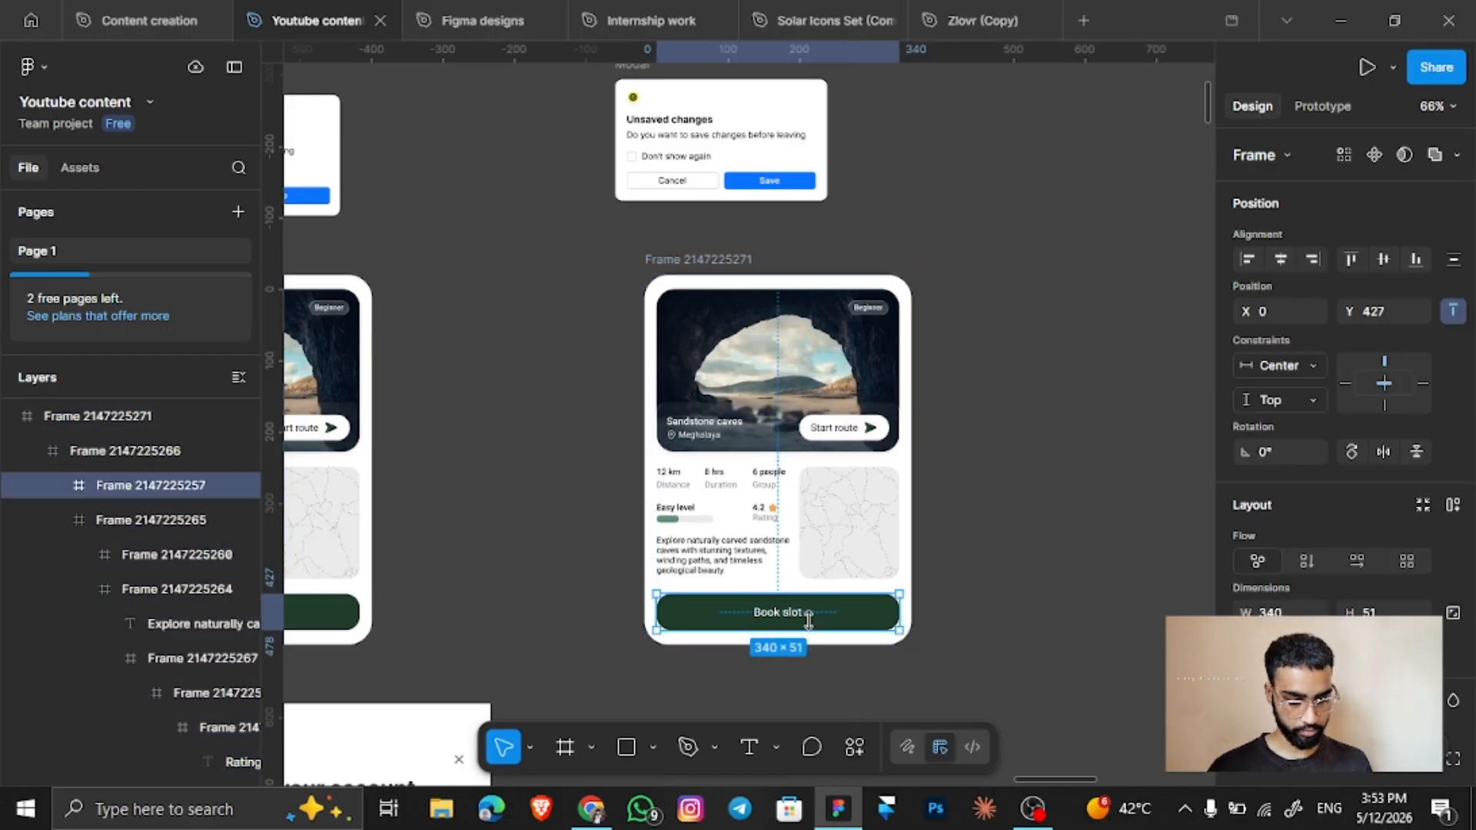
left_click(1344, 382)
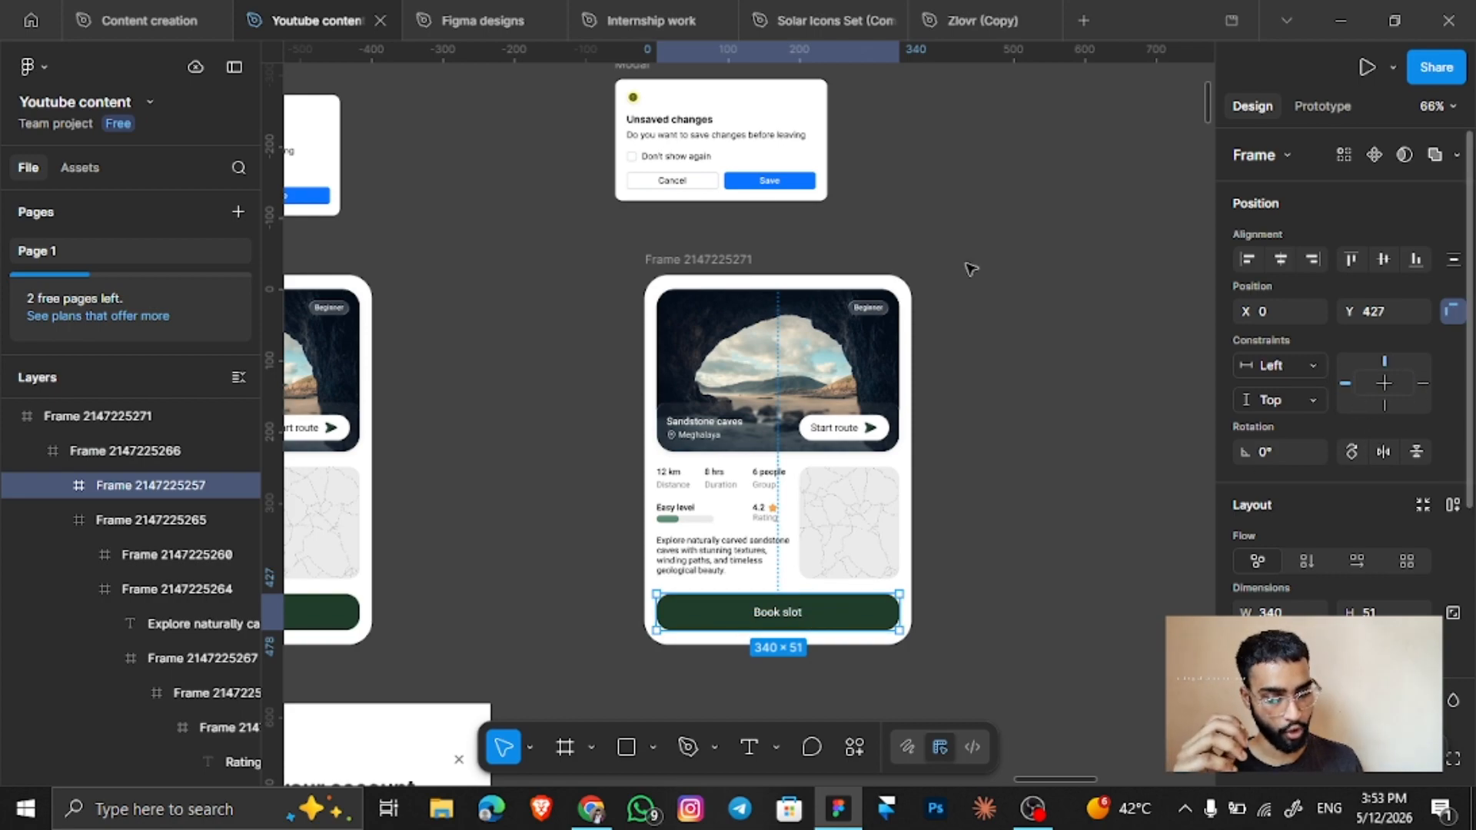
Widen the copied card to 646 to test the button's Left constraint, and undo the resize.
left_click(701, 273)
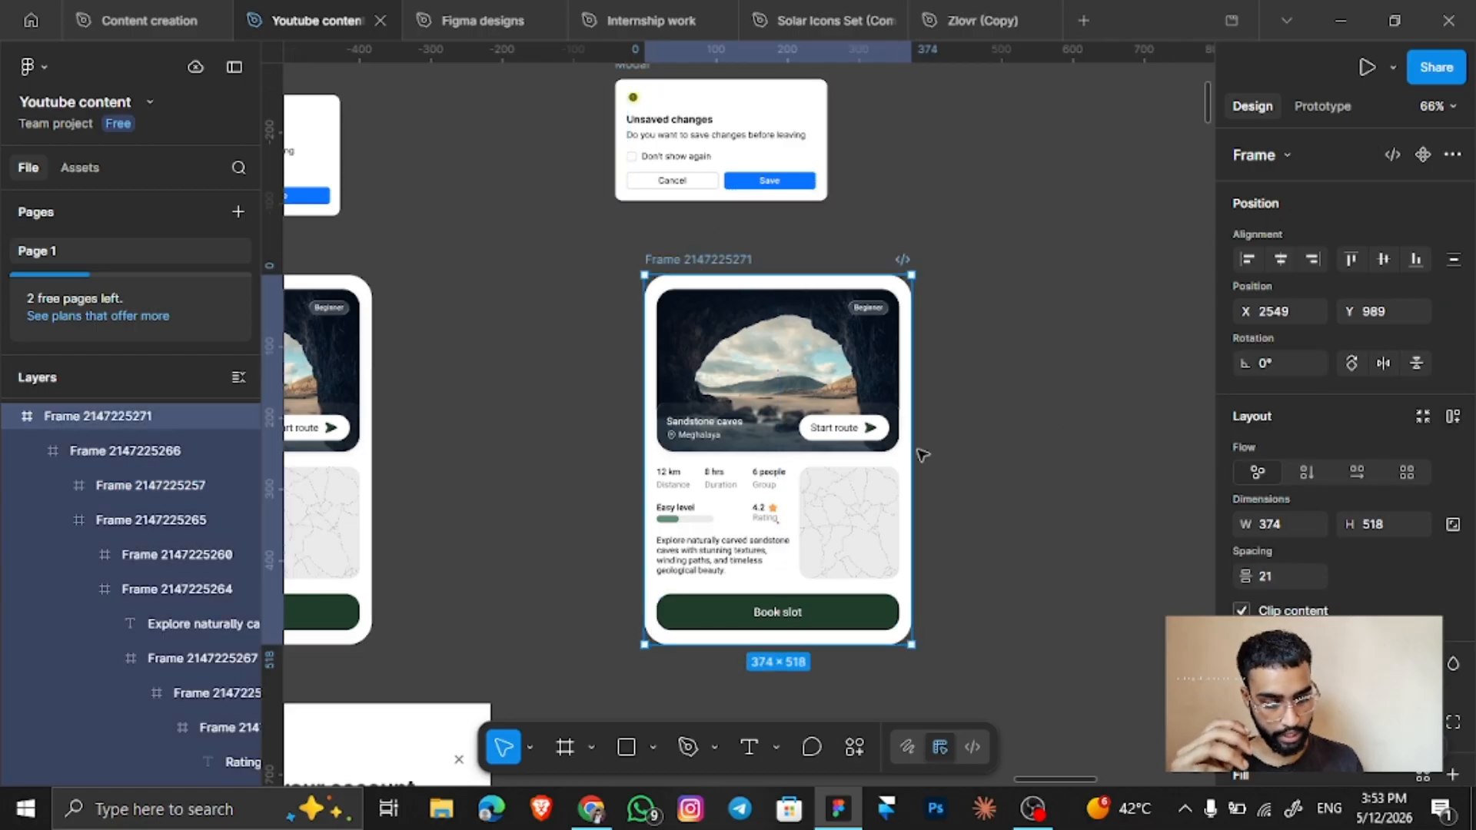
left_click_drag(913, 450, 1106, 449)
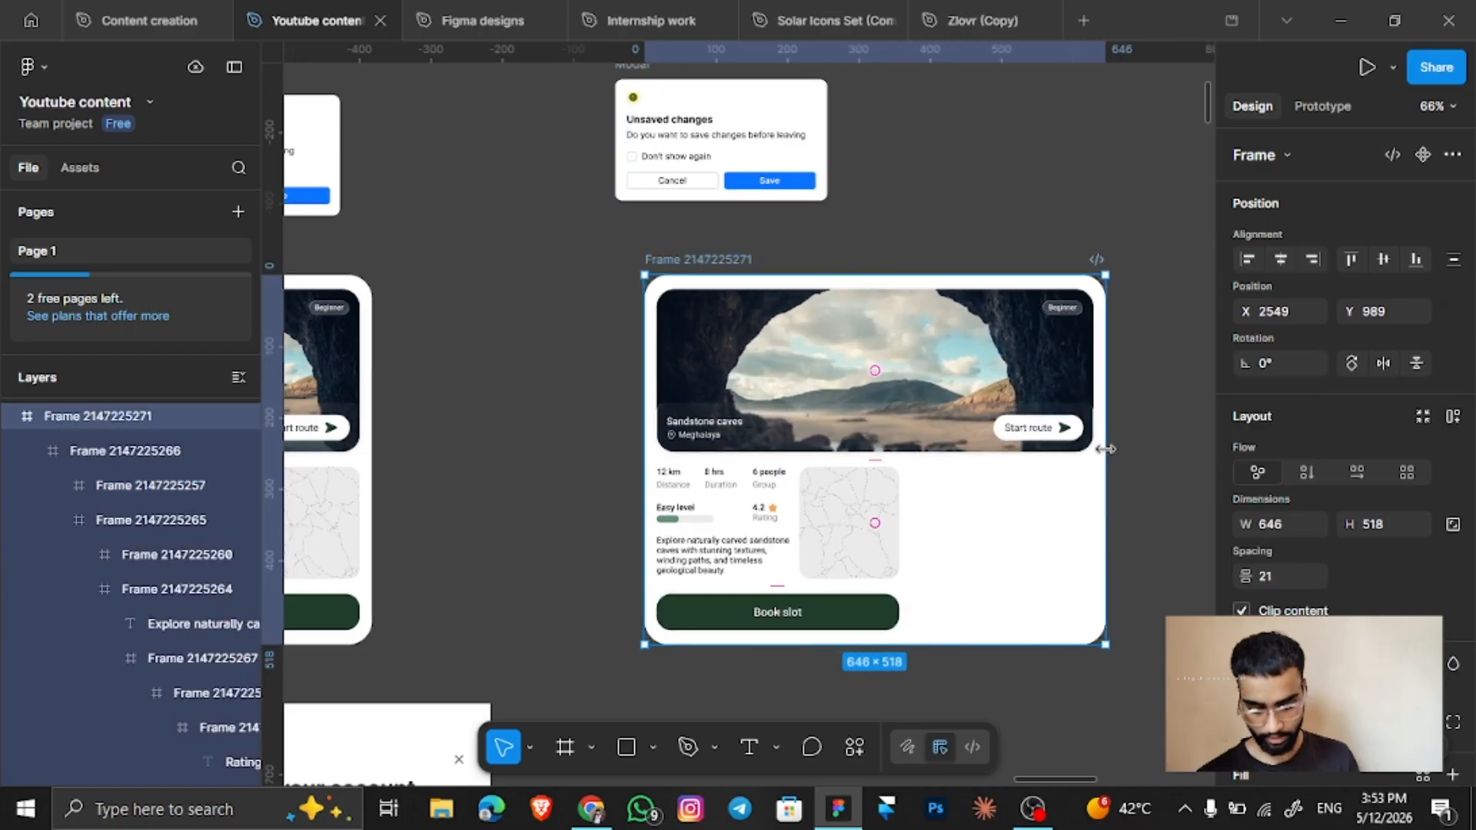
key("ctrl+z")
Try the Center horizontal constraint on the copied card's cave image frame, and settle on Left.
left_click(873, 363, "ctrl")
scroll(873, 363, "up", 2)
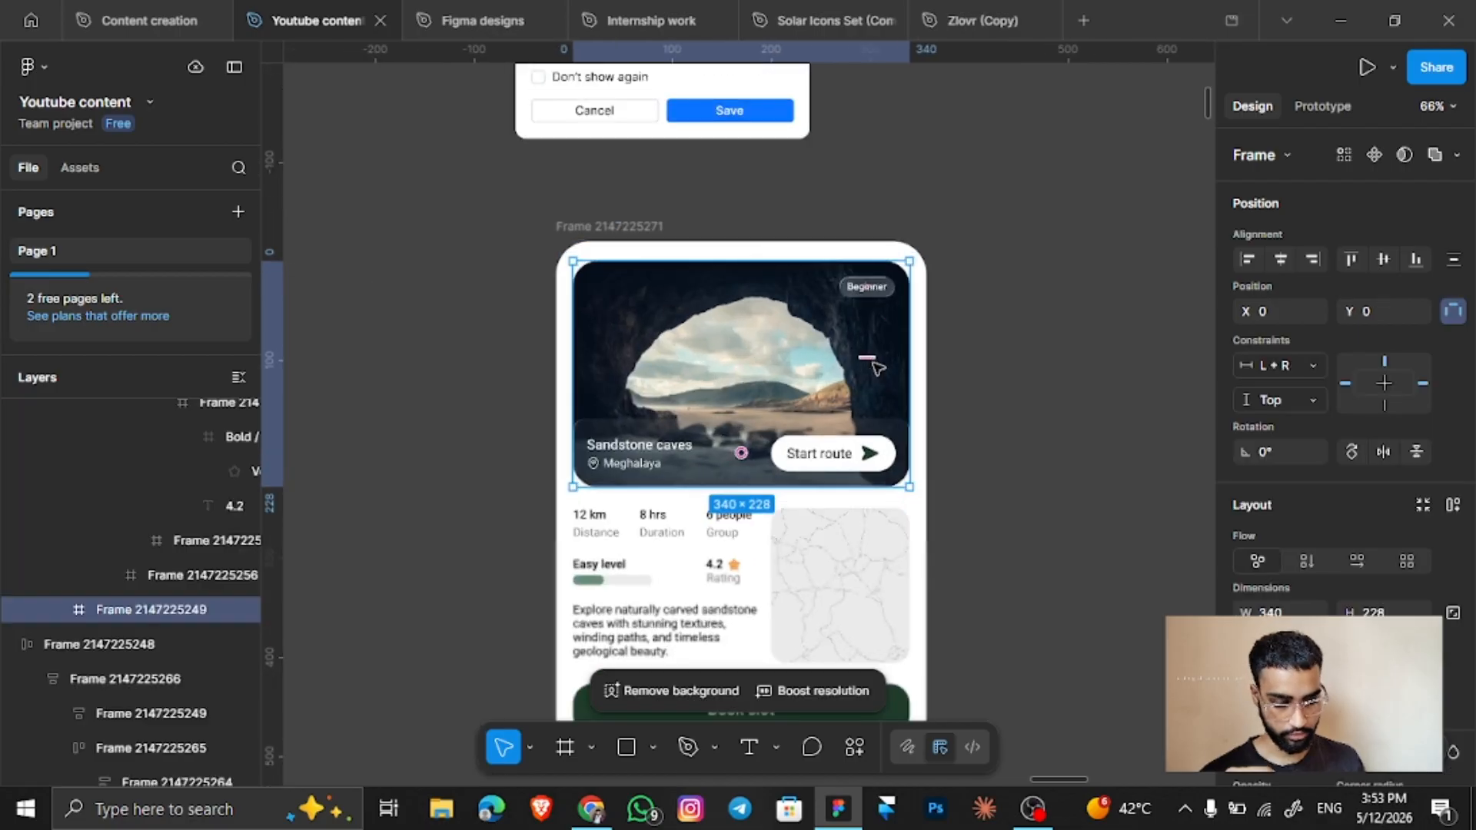
scroll(876, 367, "down", 2)
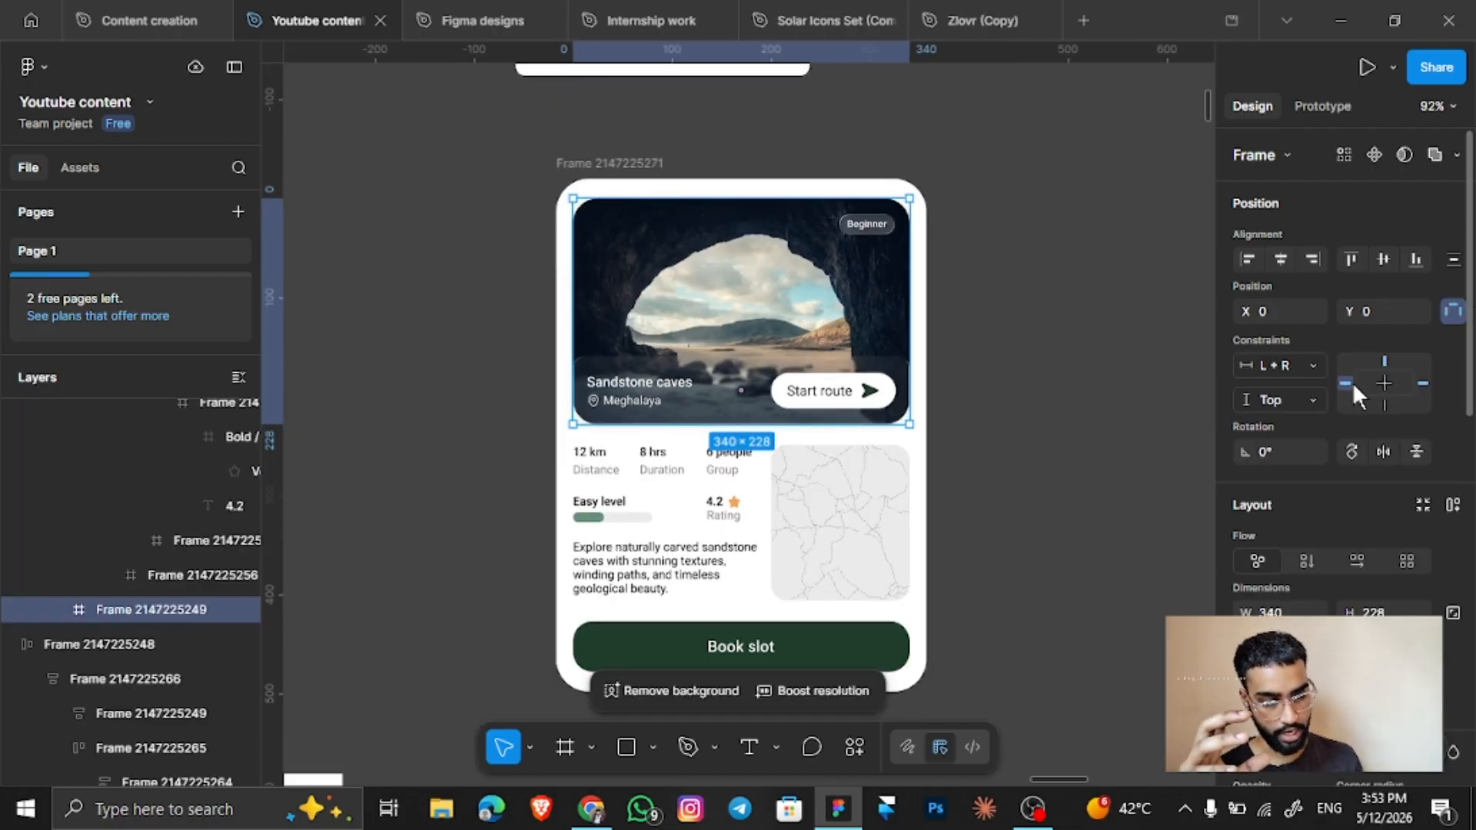
left_click(1381, 386)
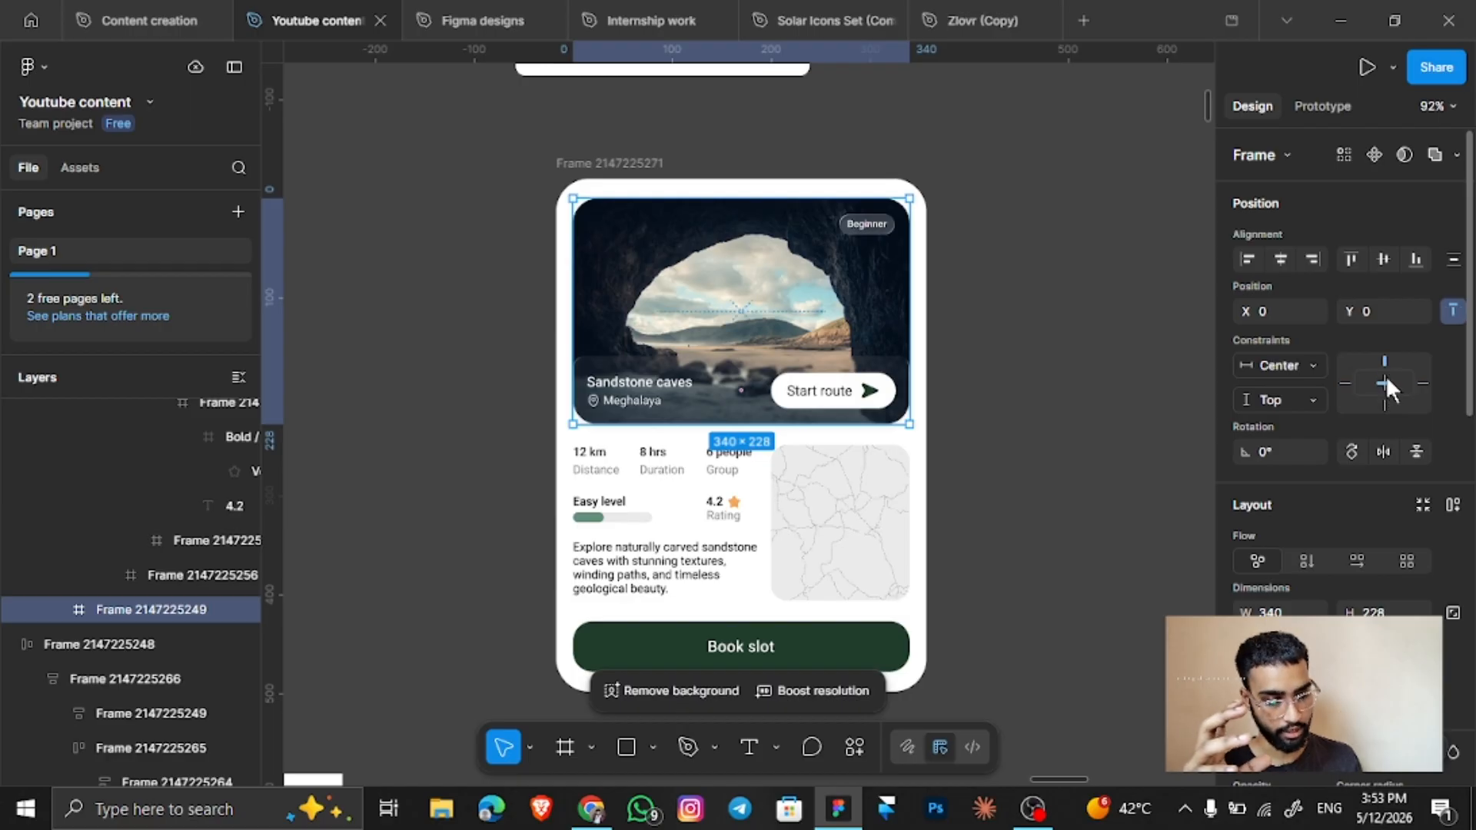
left_click(1346, 384)
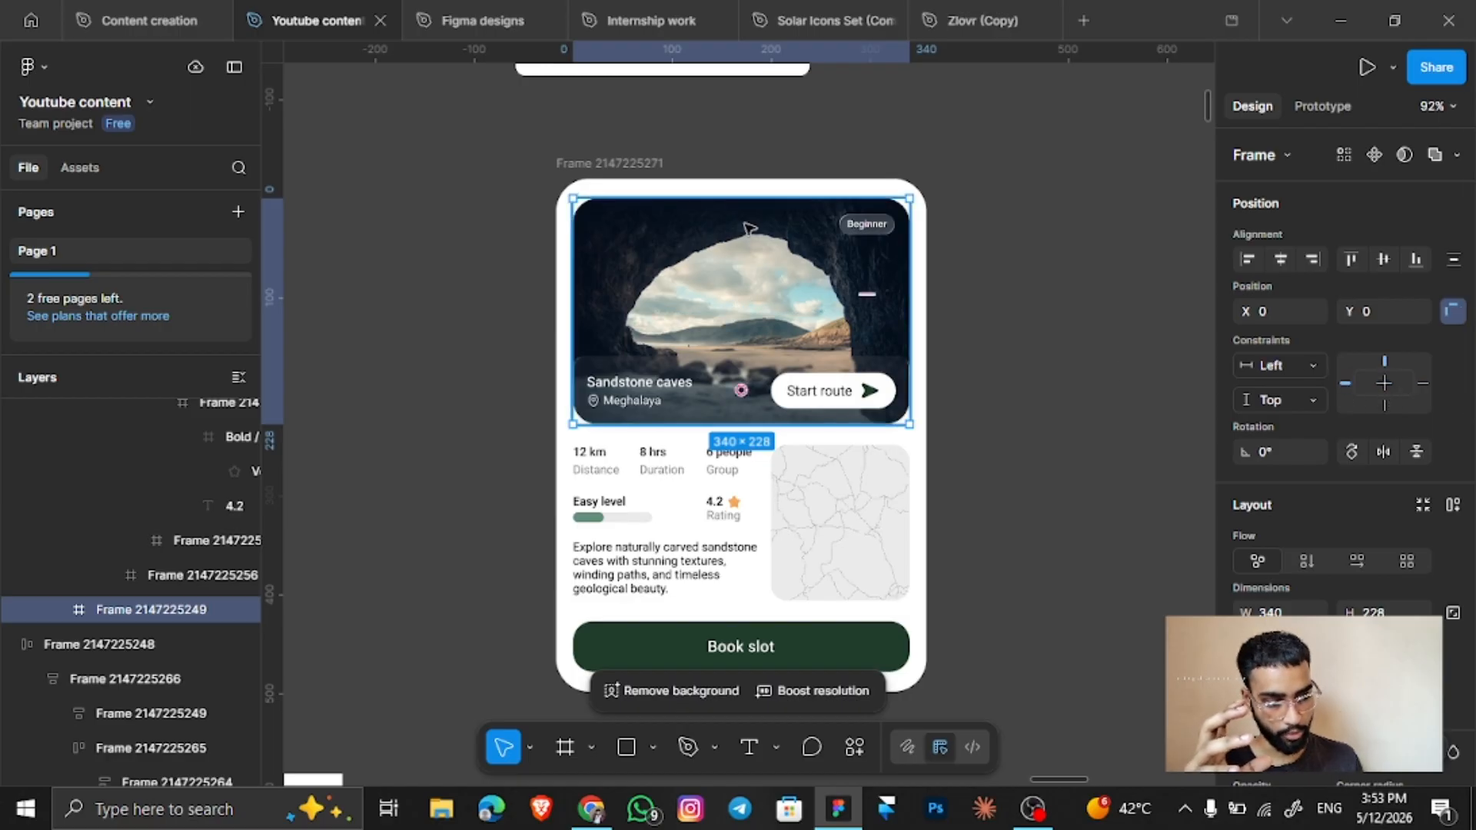
Widen the copied card to 759 to test the image frame's Left constraint, and undo the resize.
left_click(615, 163)
scroll(615, 163, "down", 3)
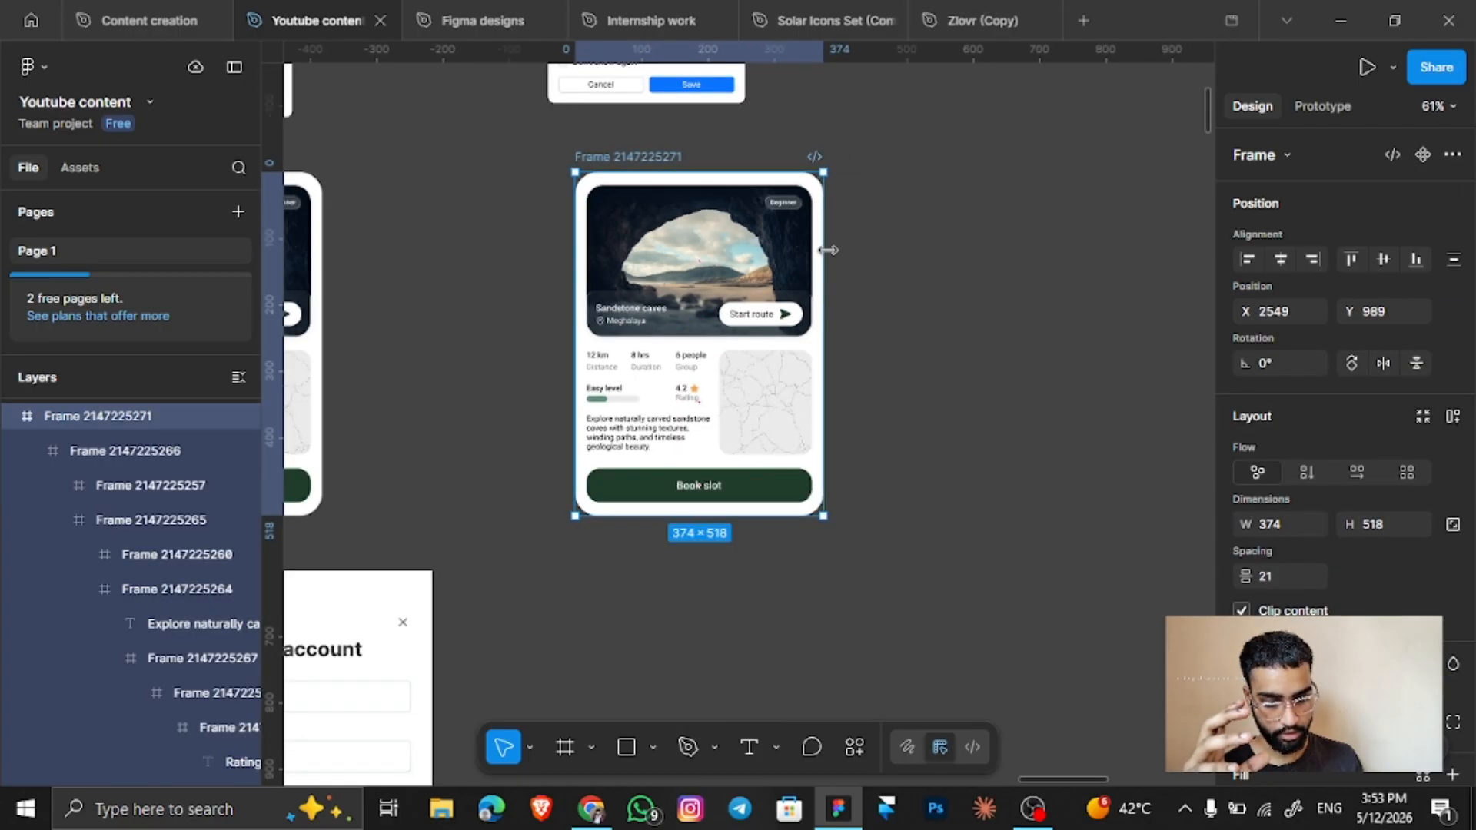
left_click_drag(823, 249, 1078, 262)
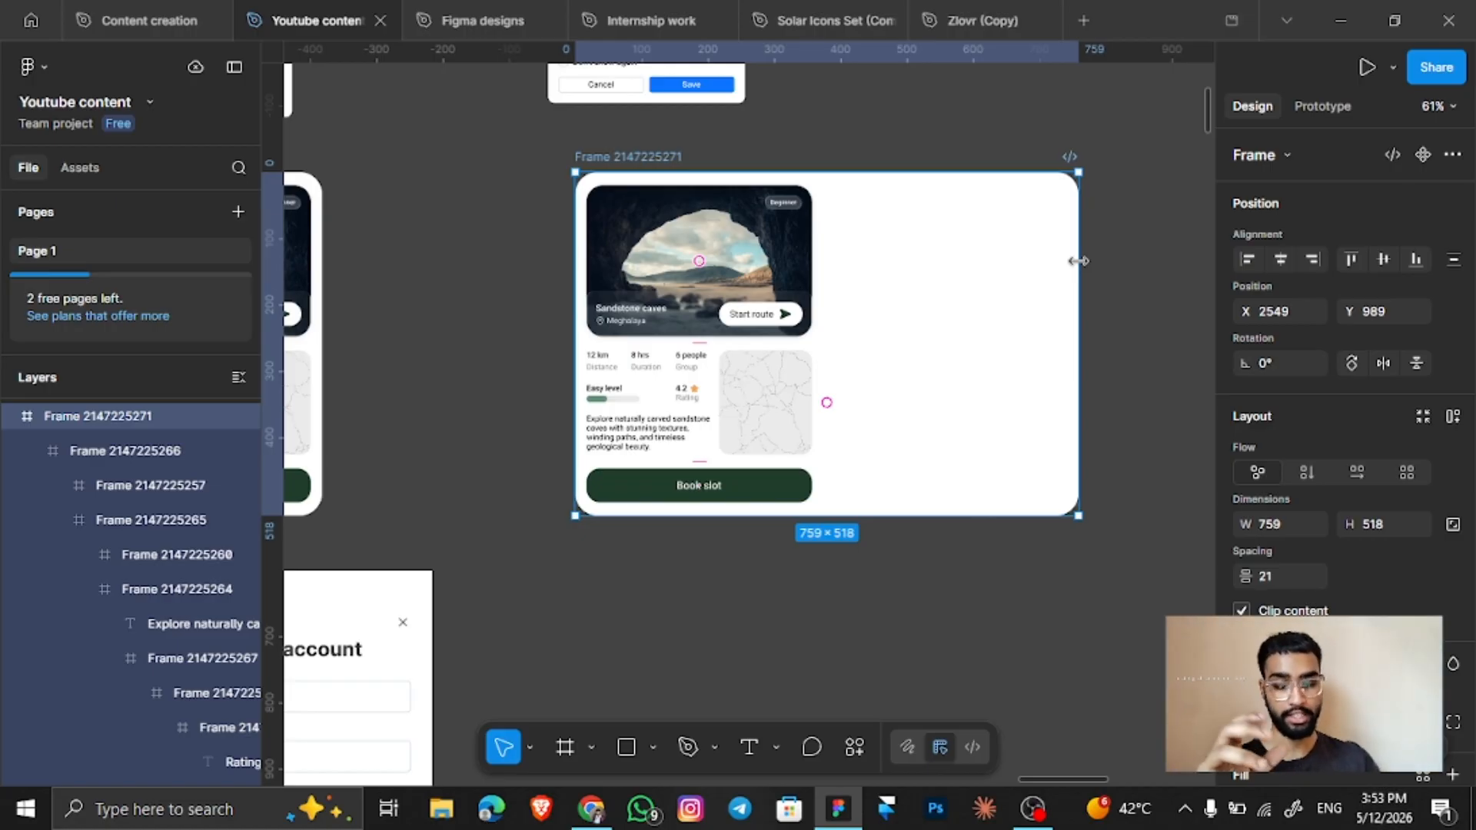
scroll(1079, 260, "right", 3)
scroll(884, 308, "up", 1)
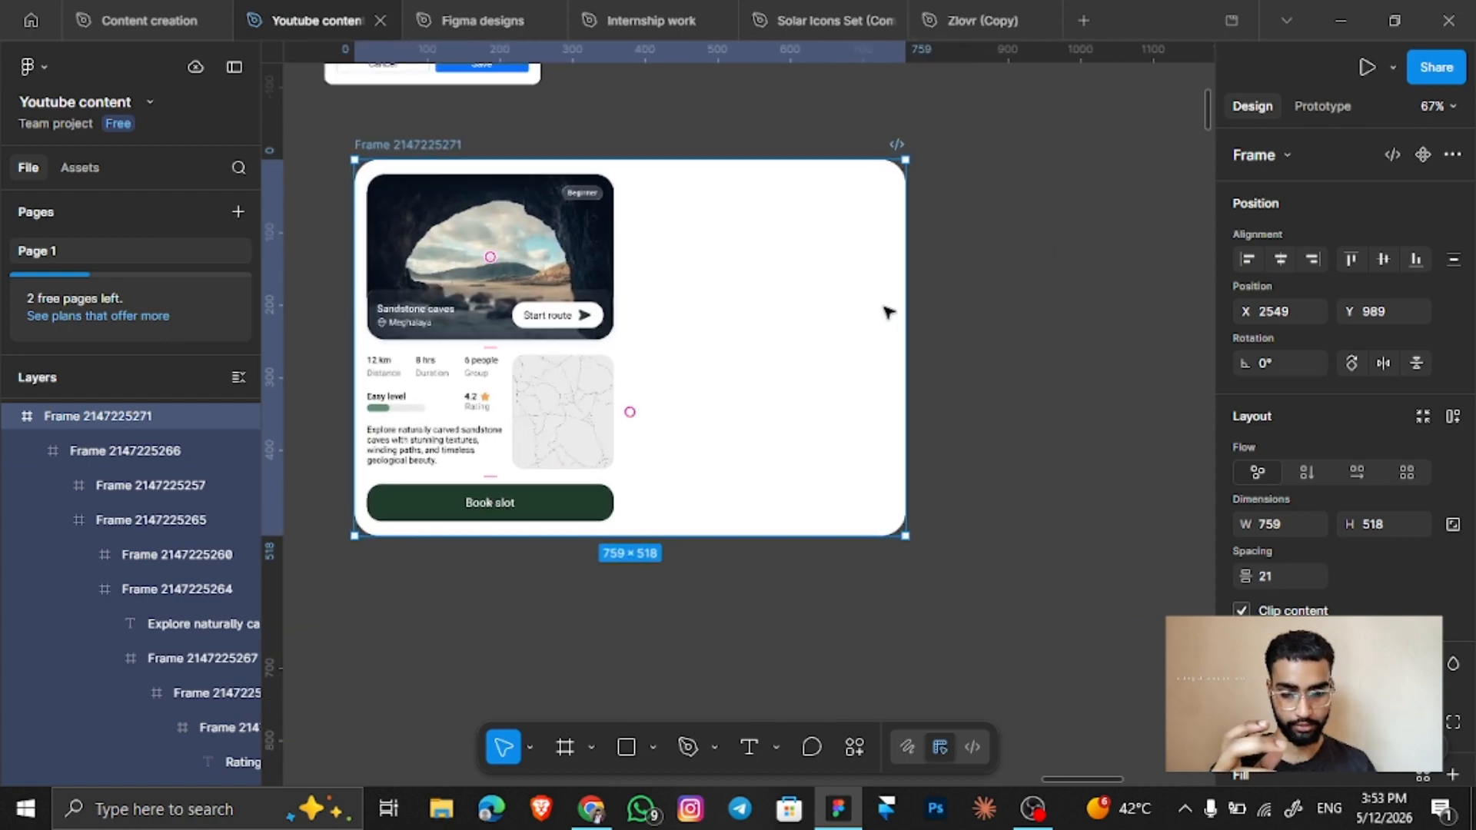
scroll(648, 297, "left", 1)
scroll(647, 294, "up", 2)
key("ctrl+z")
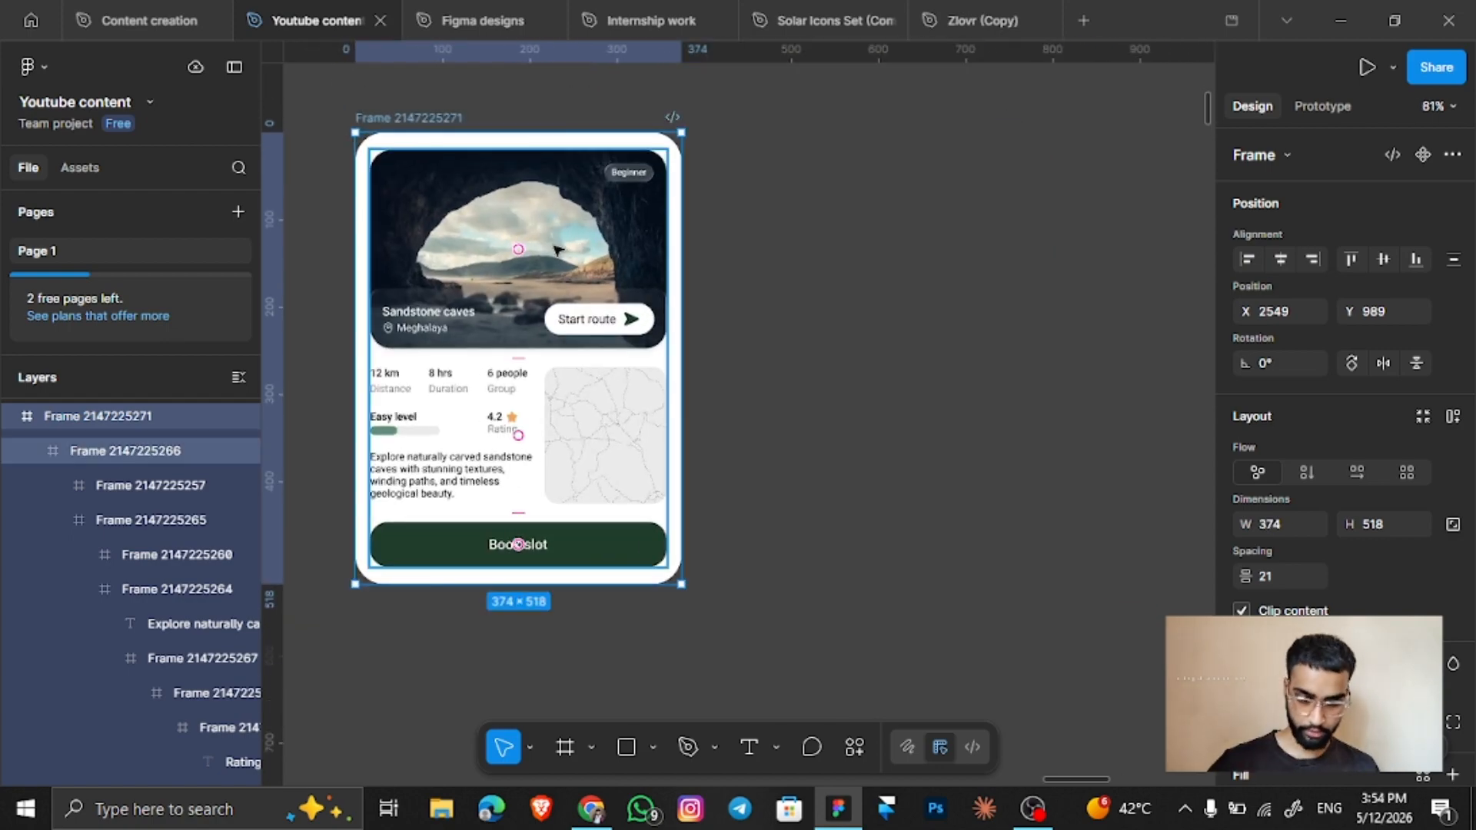
Move the copied card to X 2932, Y 985 on the canvas.
scroll(560, 248, "left", 1)
key("ctrl+z")
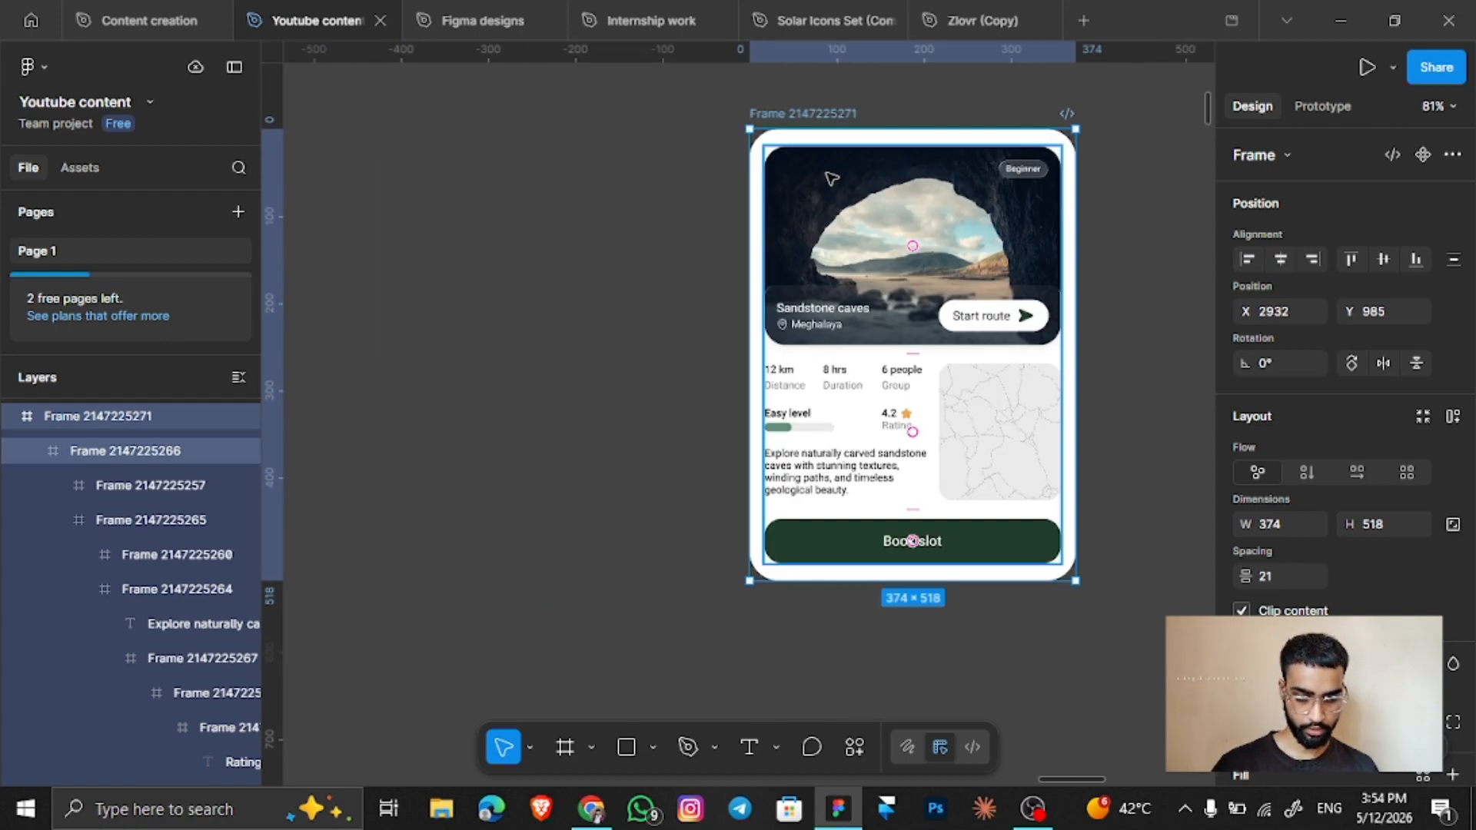
scroll(826, 178, "right", 2)
scroll(826, 181, "up", 1)
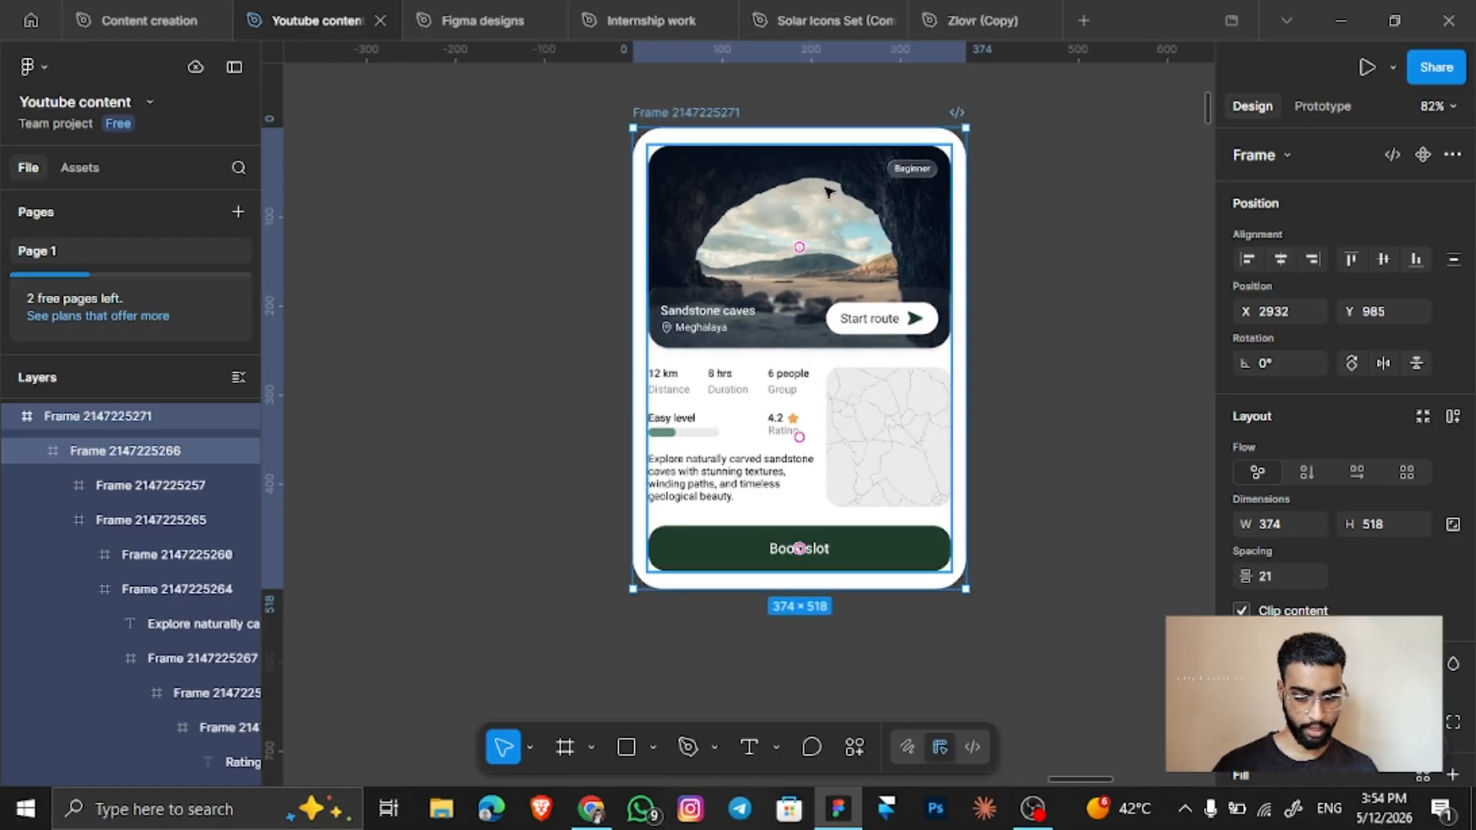
Add auto layout to the cave image frame in the copied card.
double_click(824, 187)
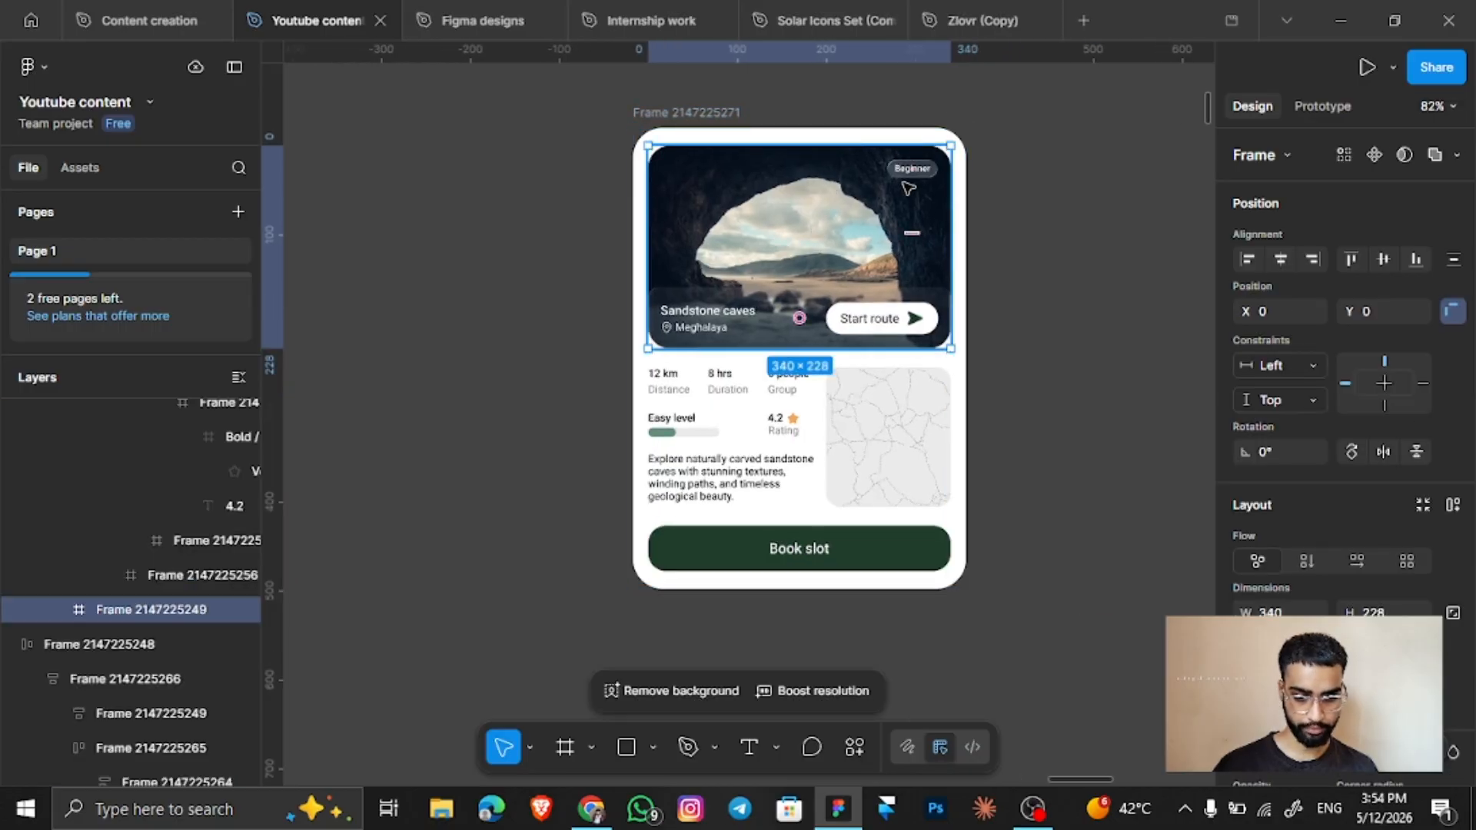
scroll(842, 226, "up", 4)
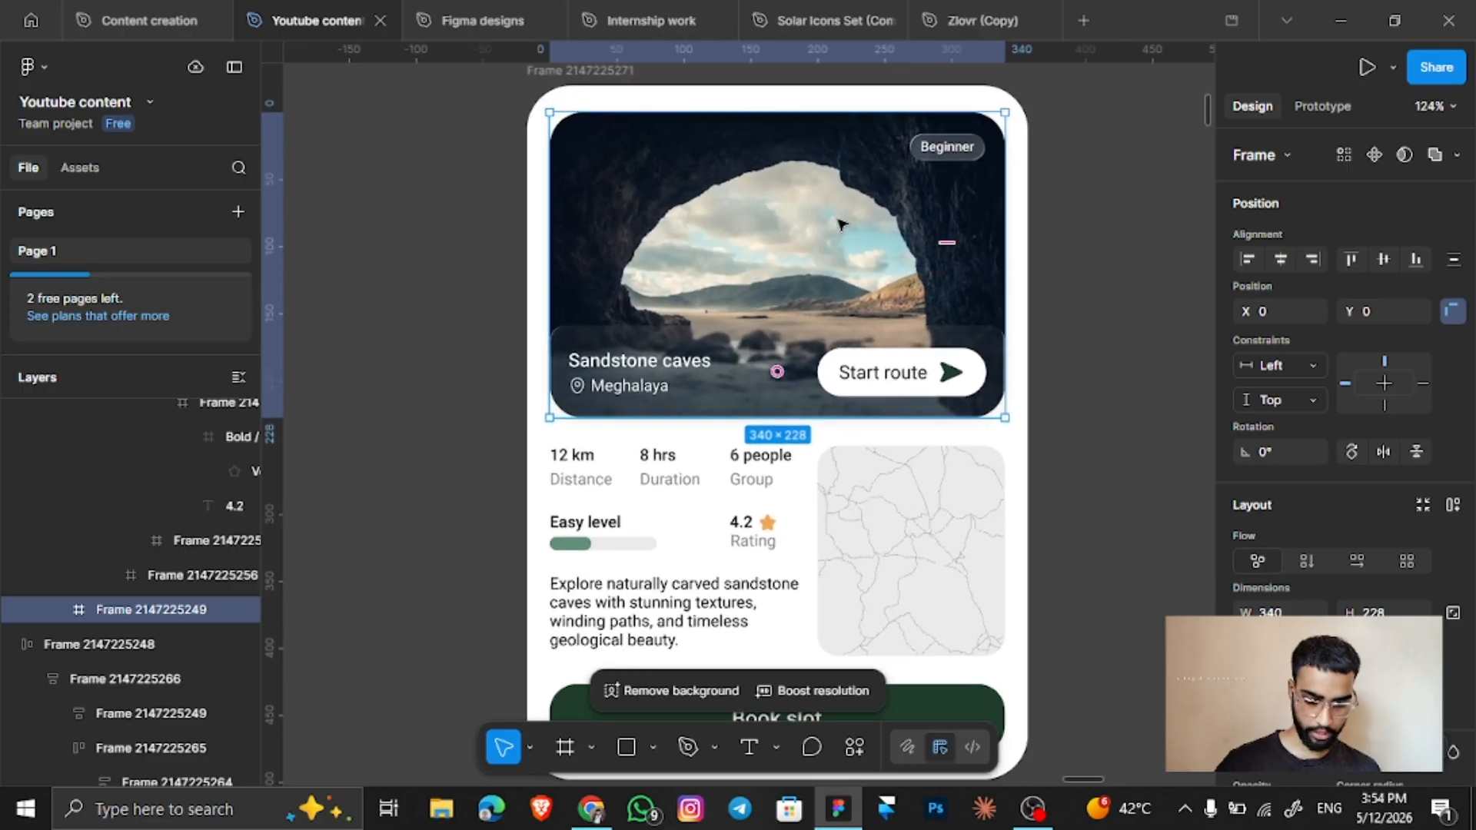
key("shift+a")
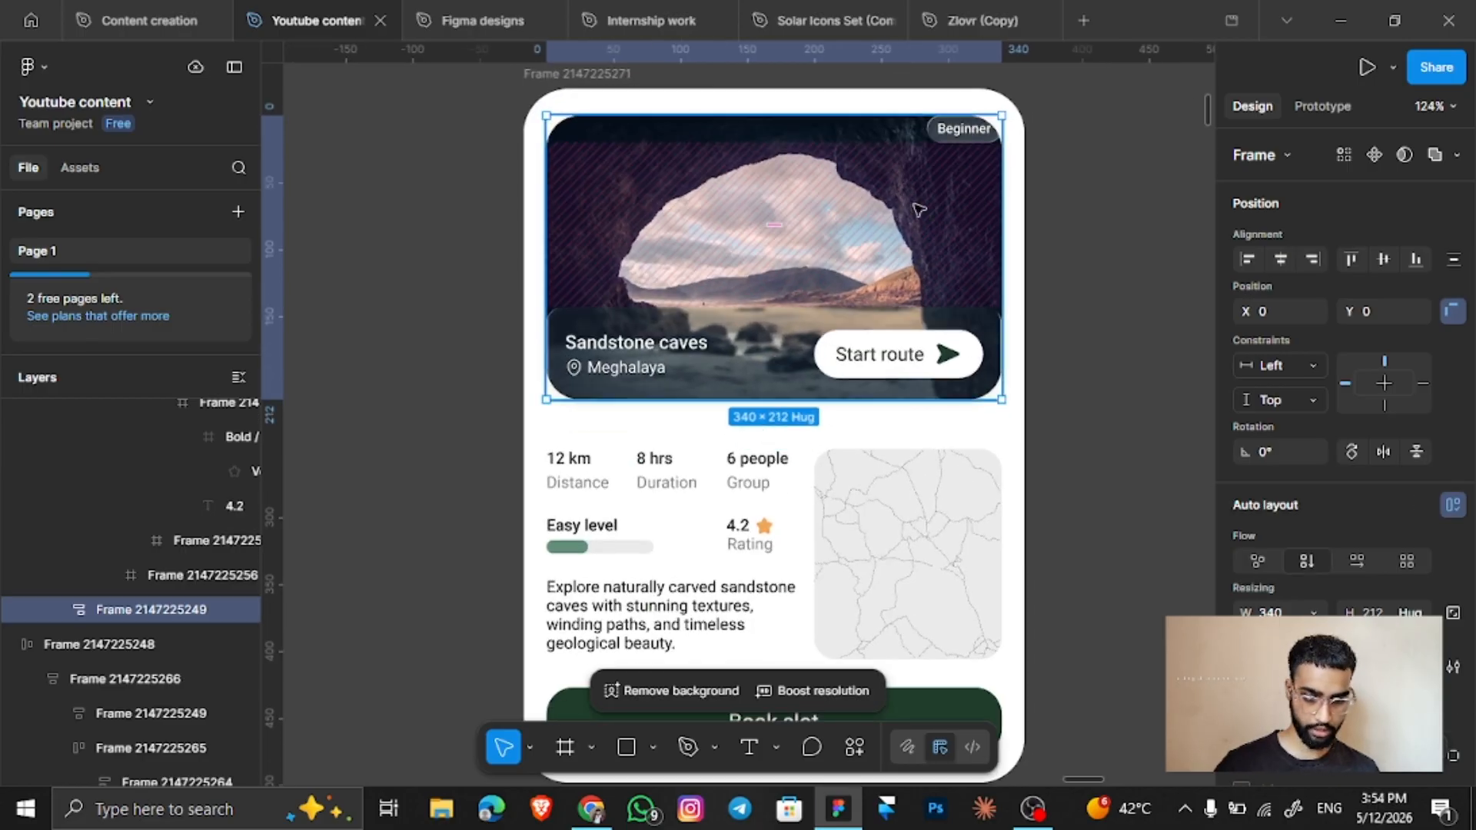
Try ignoring auto layout on the Beginner text inside its badge, and undo the change.
double_click(952, 135)
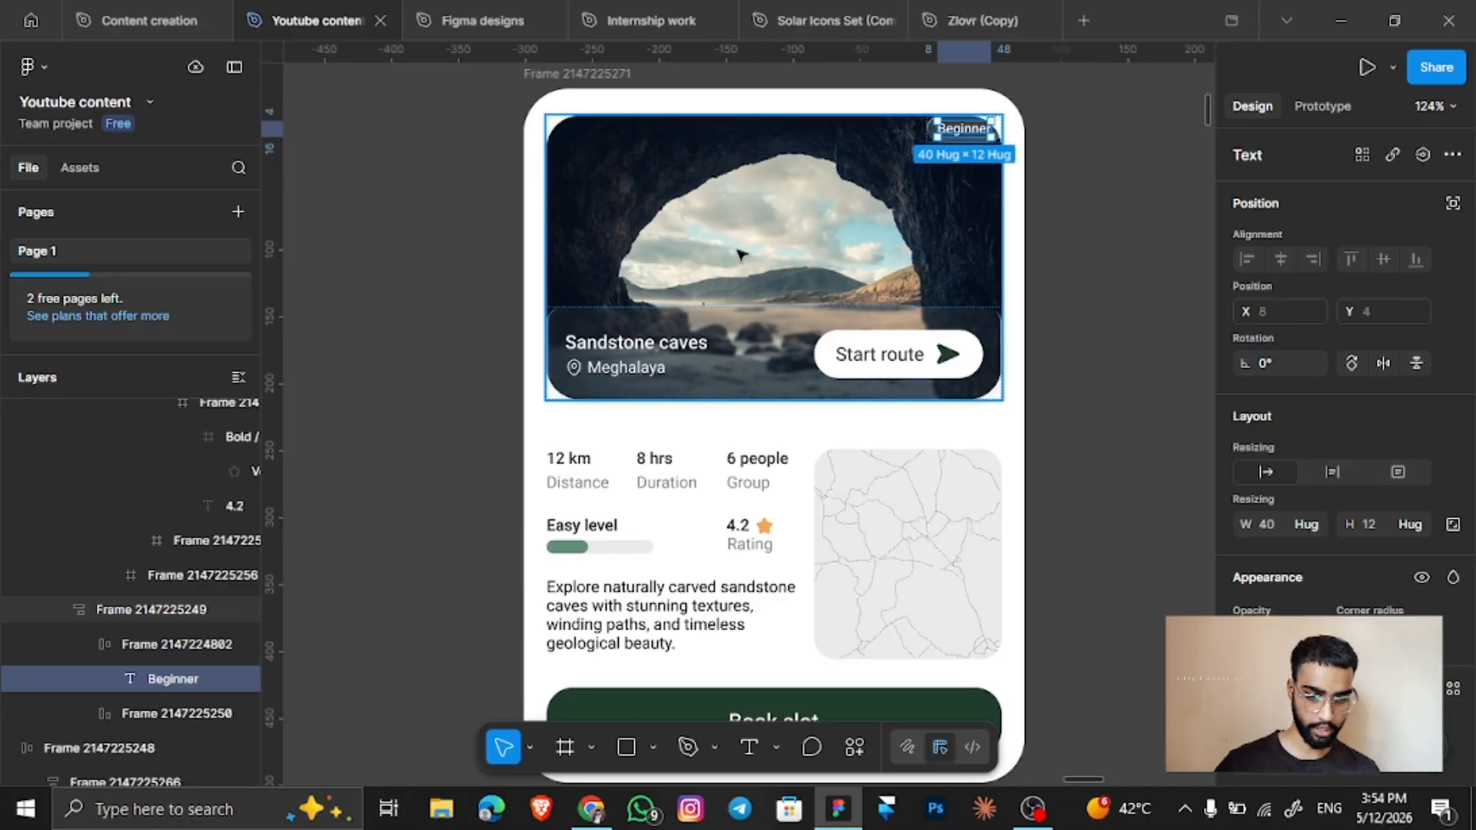
key("Escape")
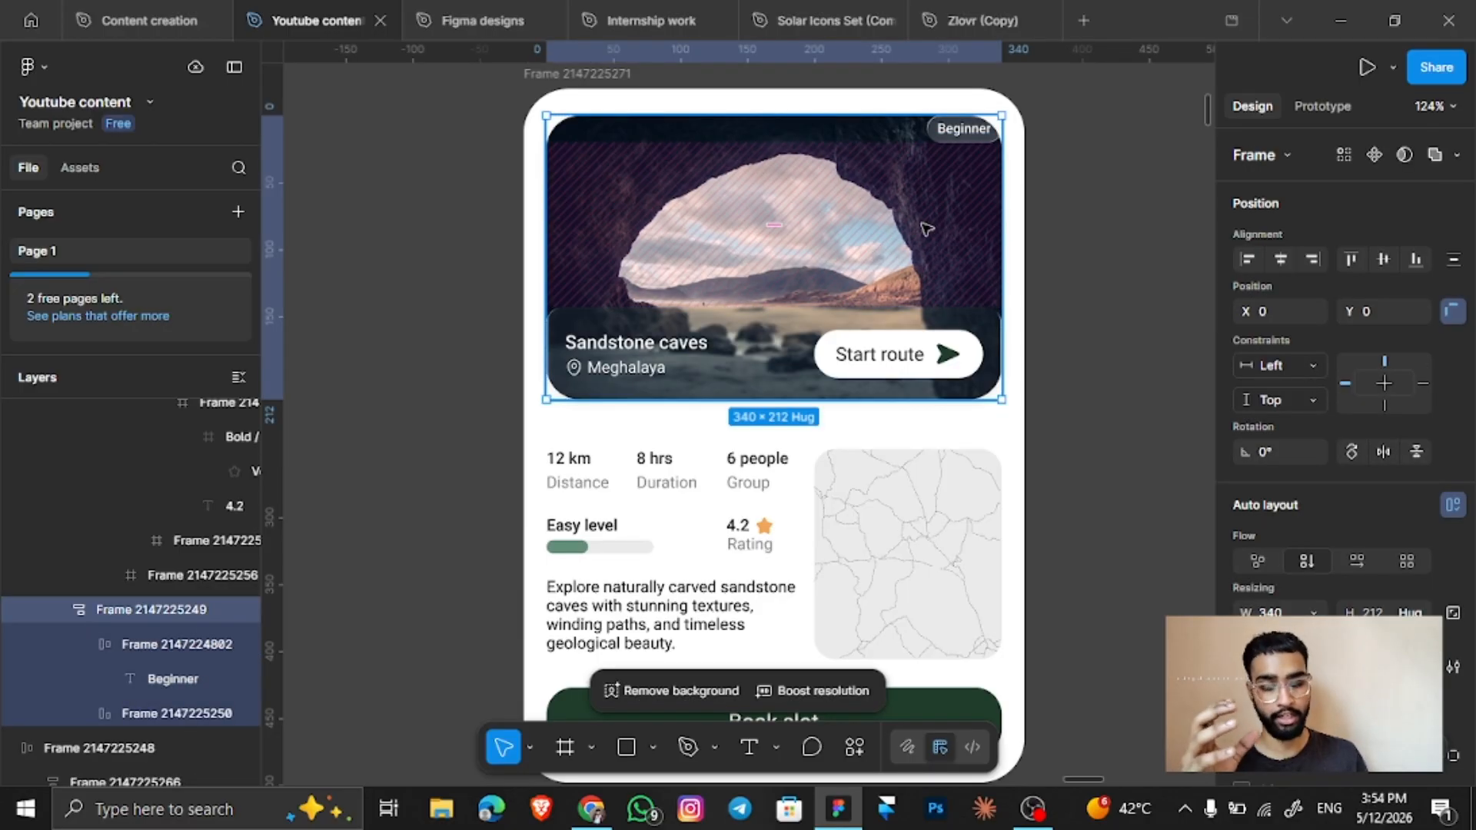
left_click(957, 137)
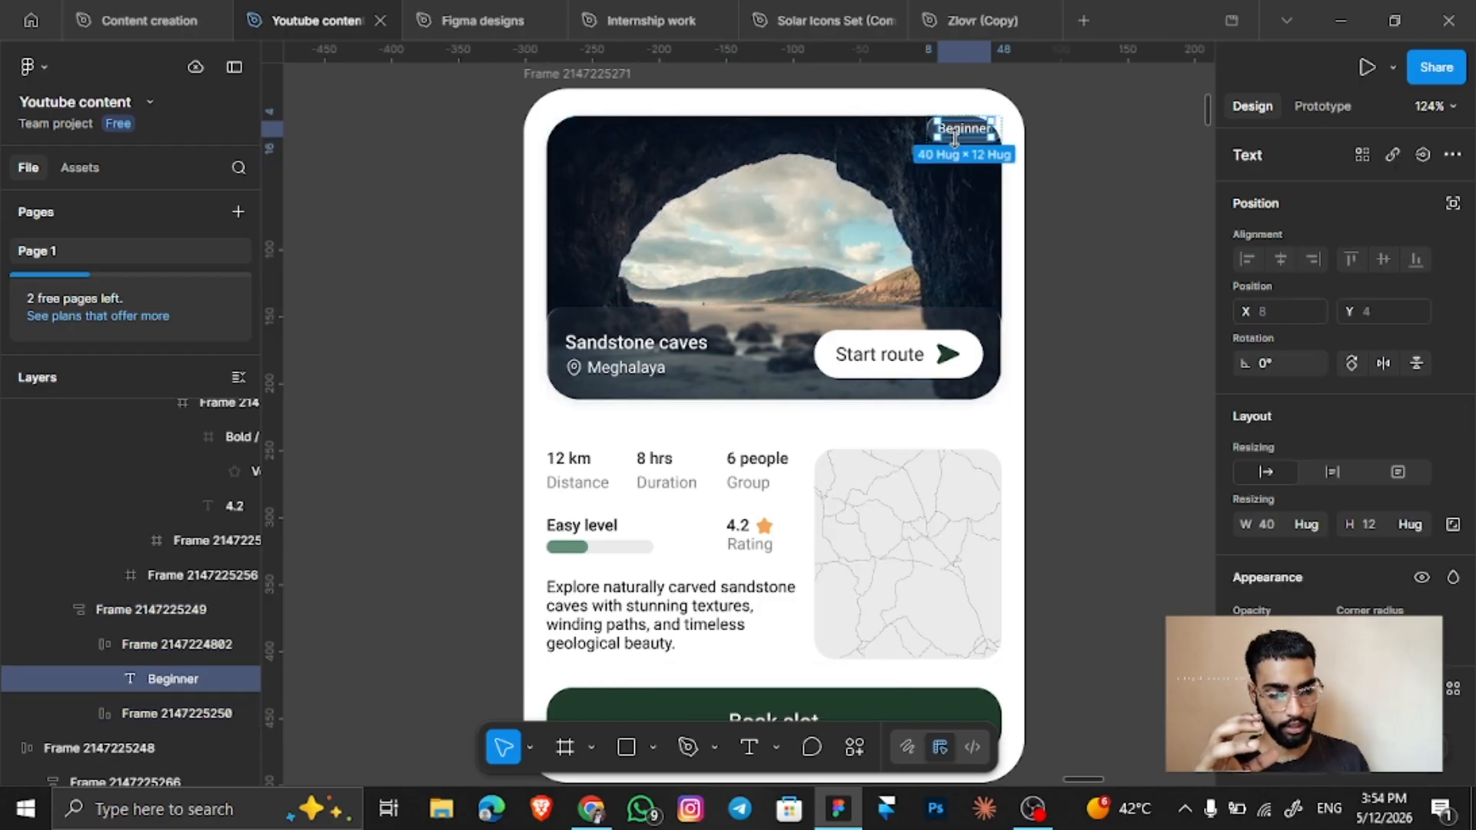
left_click(1453, 202)
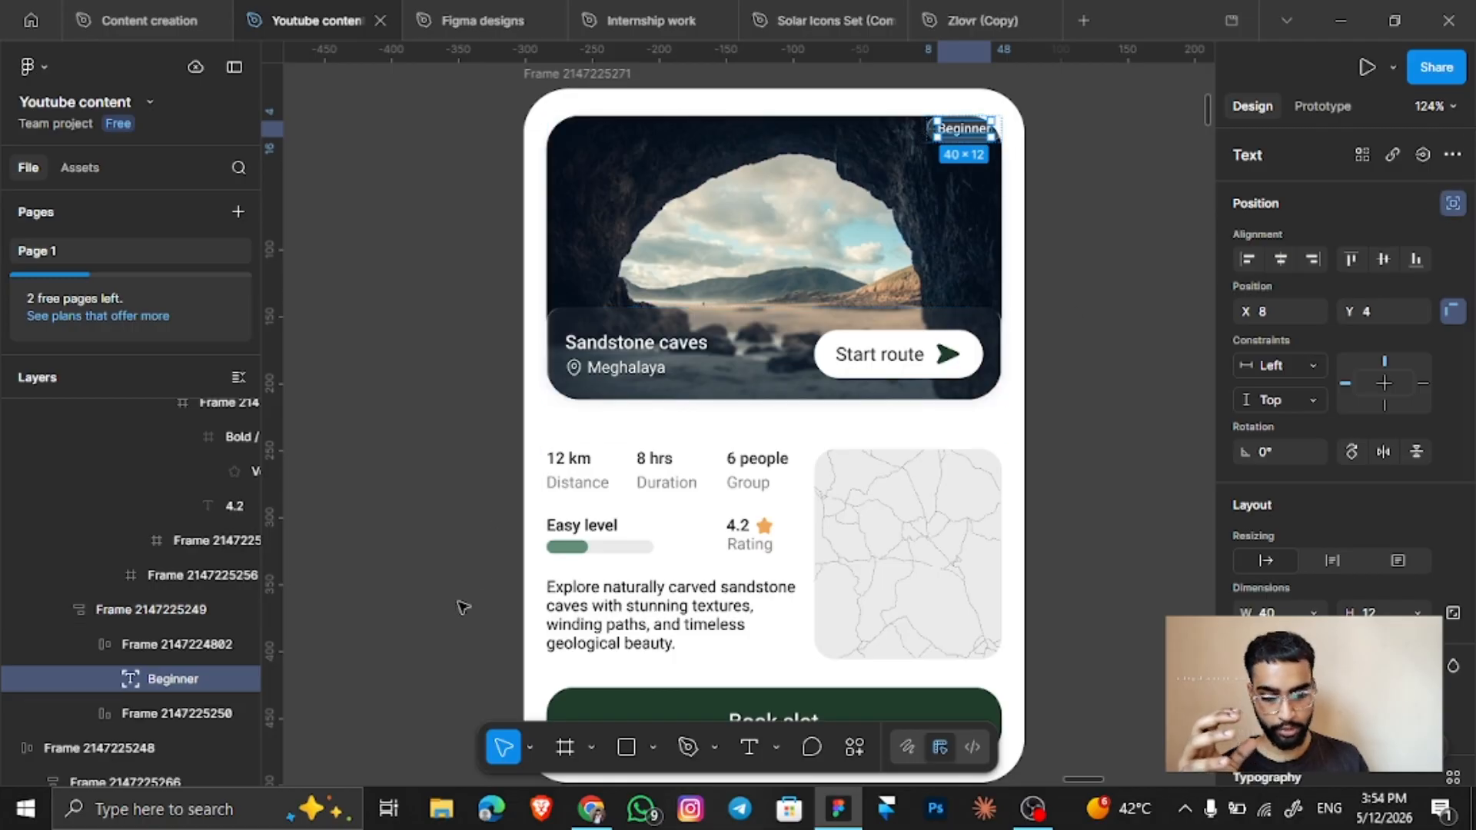
left_click(154, 644)
key("Return")
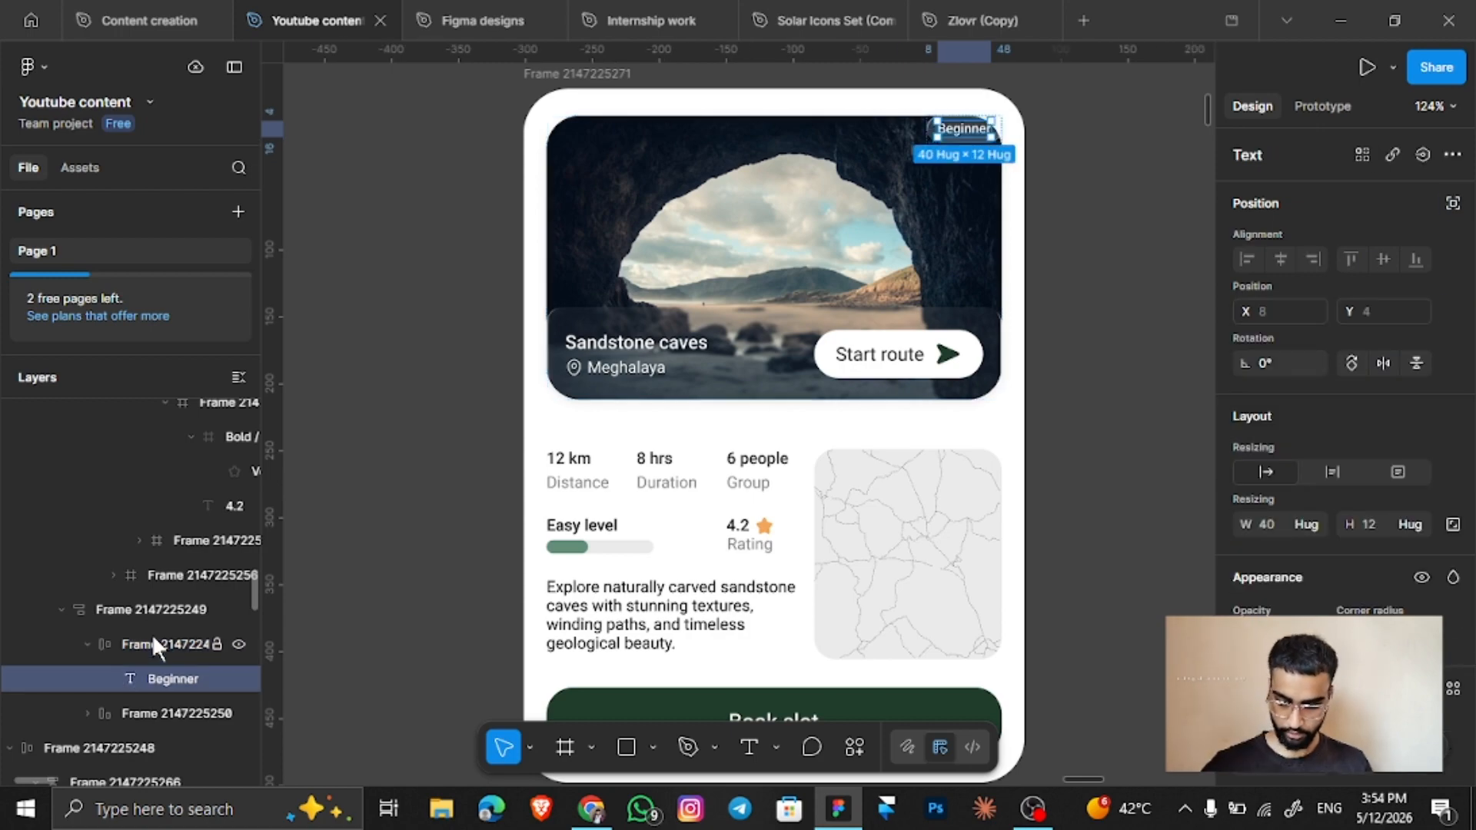
Try to exclude the Beginner badge frame from the image card's auto layout.
key("shift+Return")
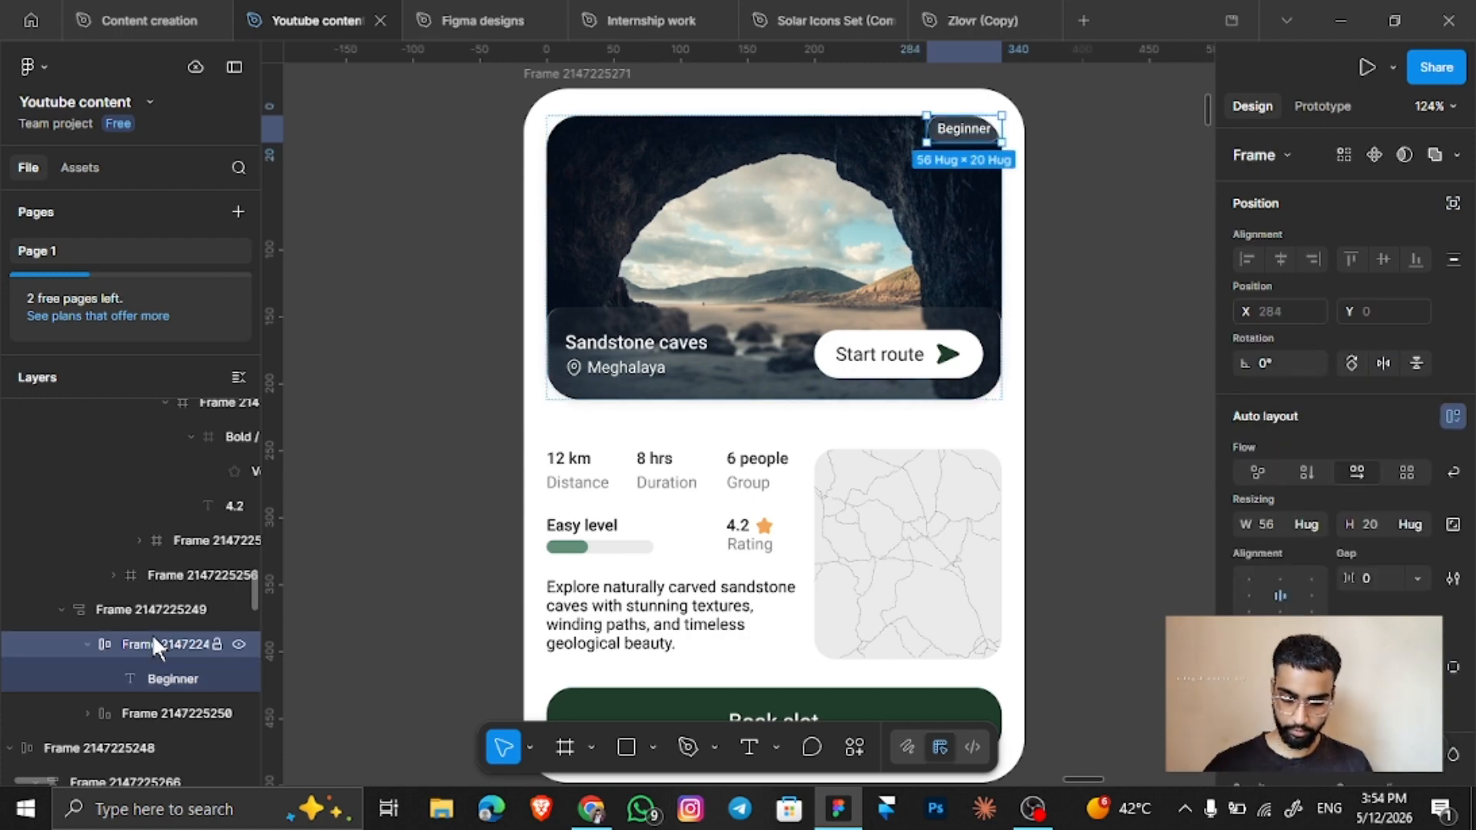
left_click(1453, 203)
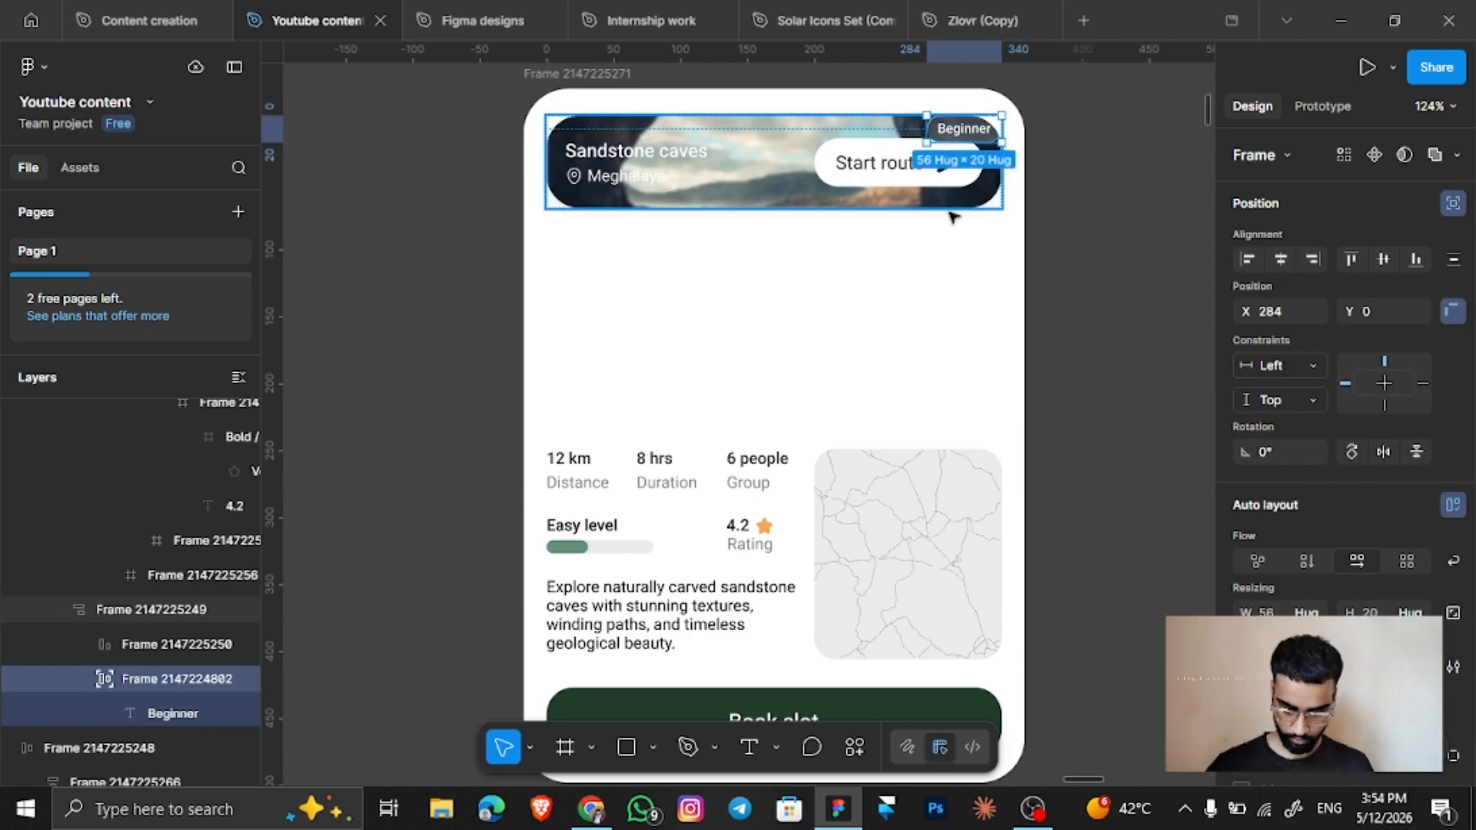
key("ctrl+z")
Change the cave image card's height from hugging its contents to a fixed height of 212.
left_click(1419, 525)
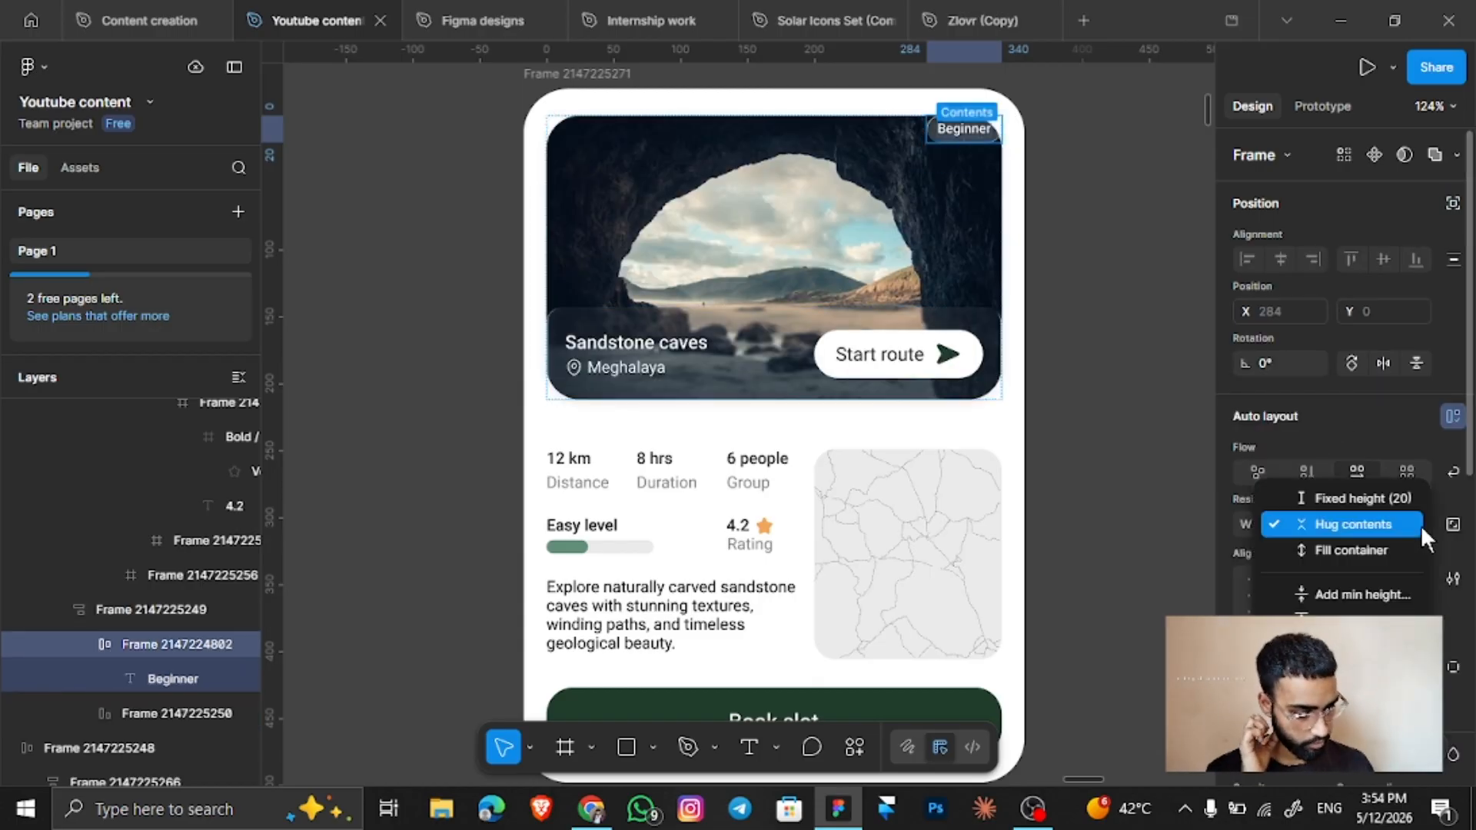
left_click(1386, 504)
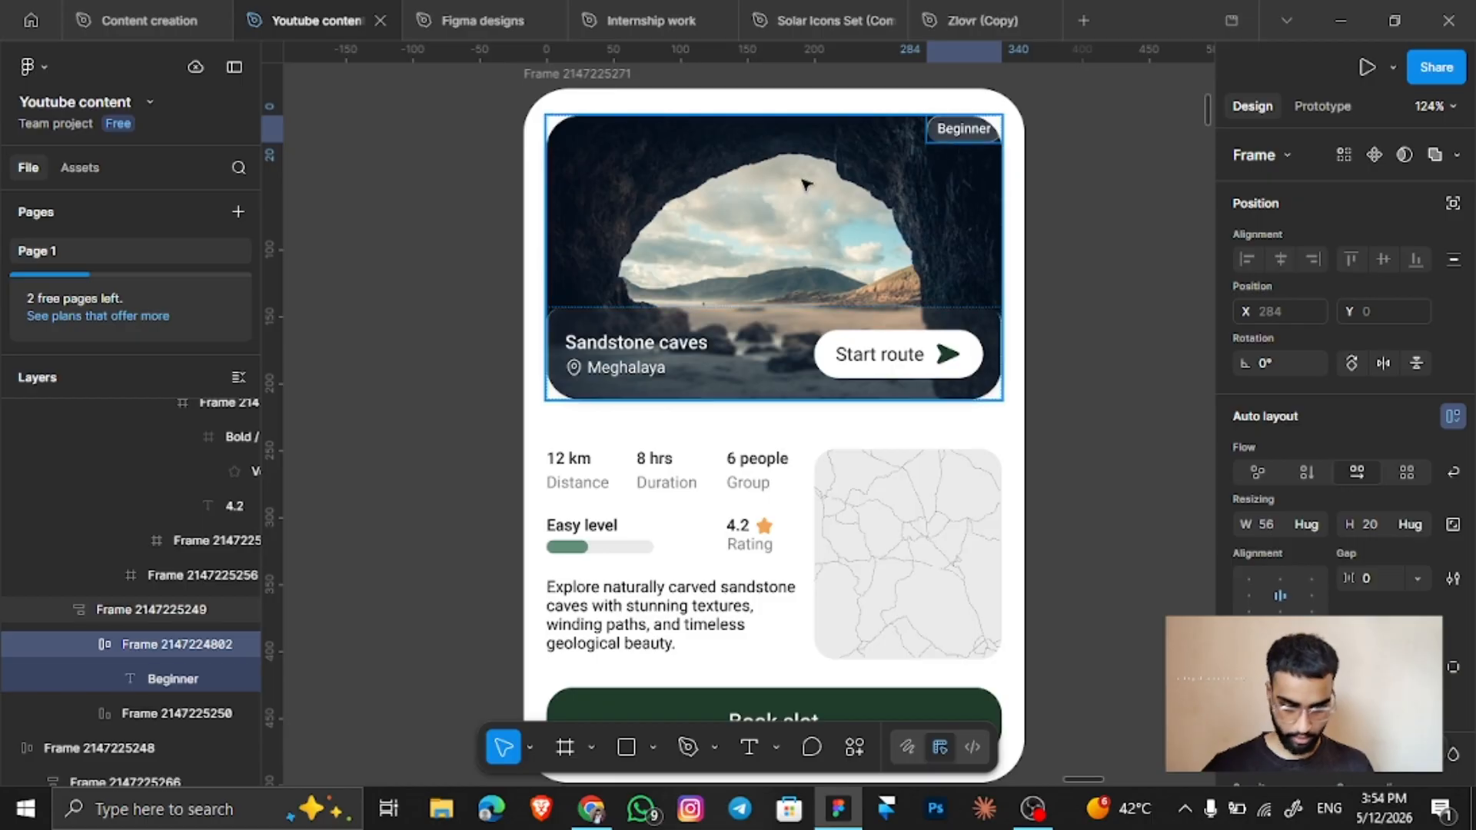
left_click(786, 216)
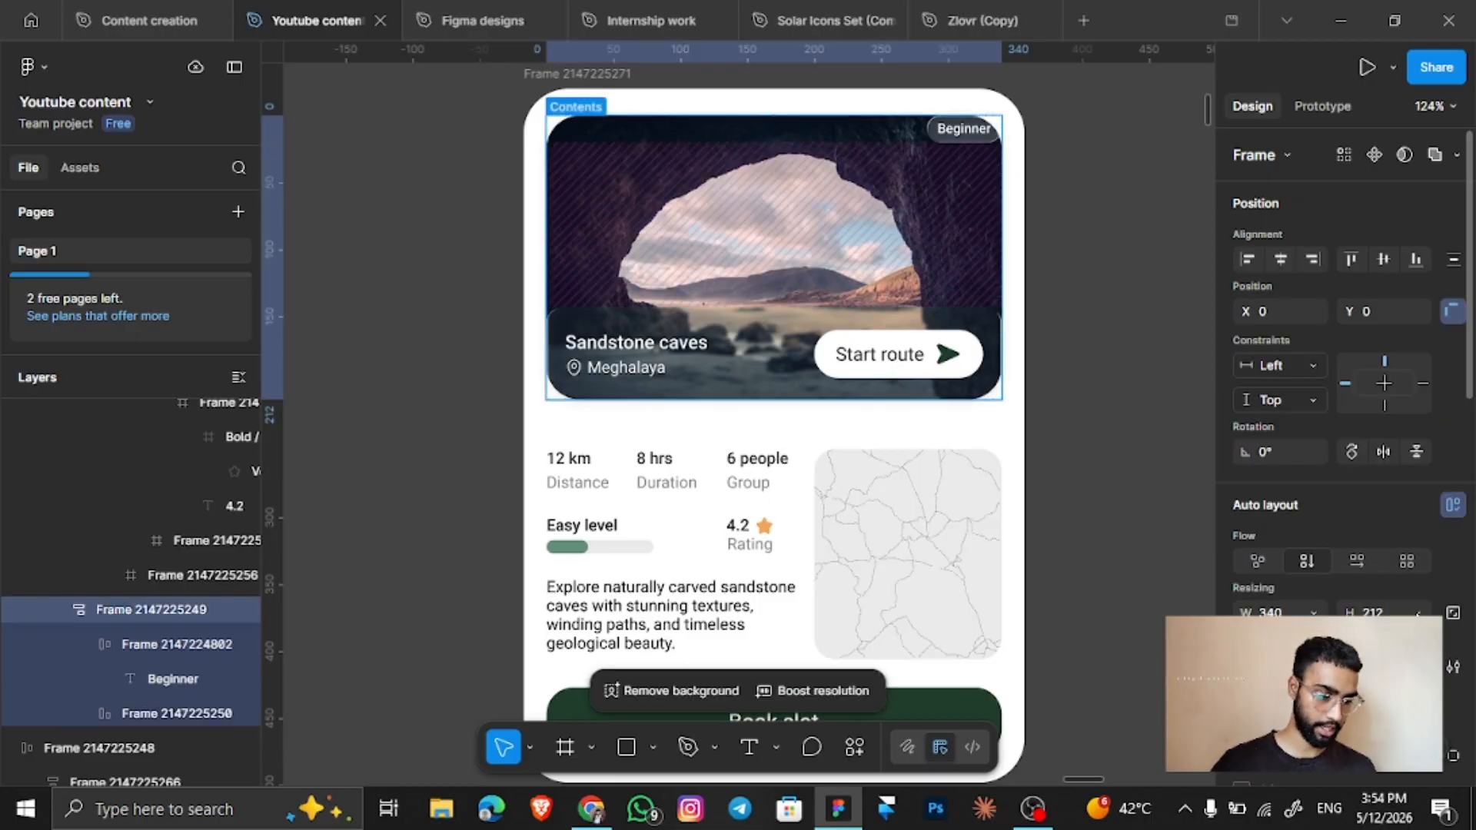
left_click(1381, 612)
left_click(1375, 590)
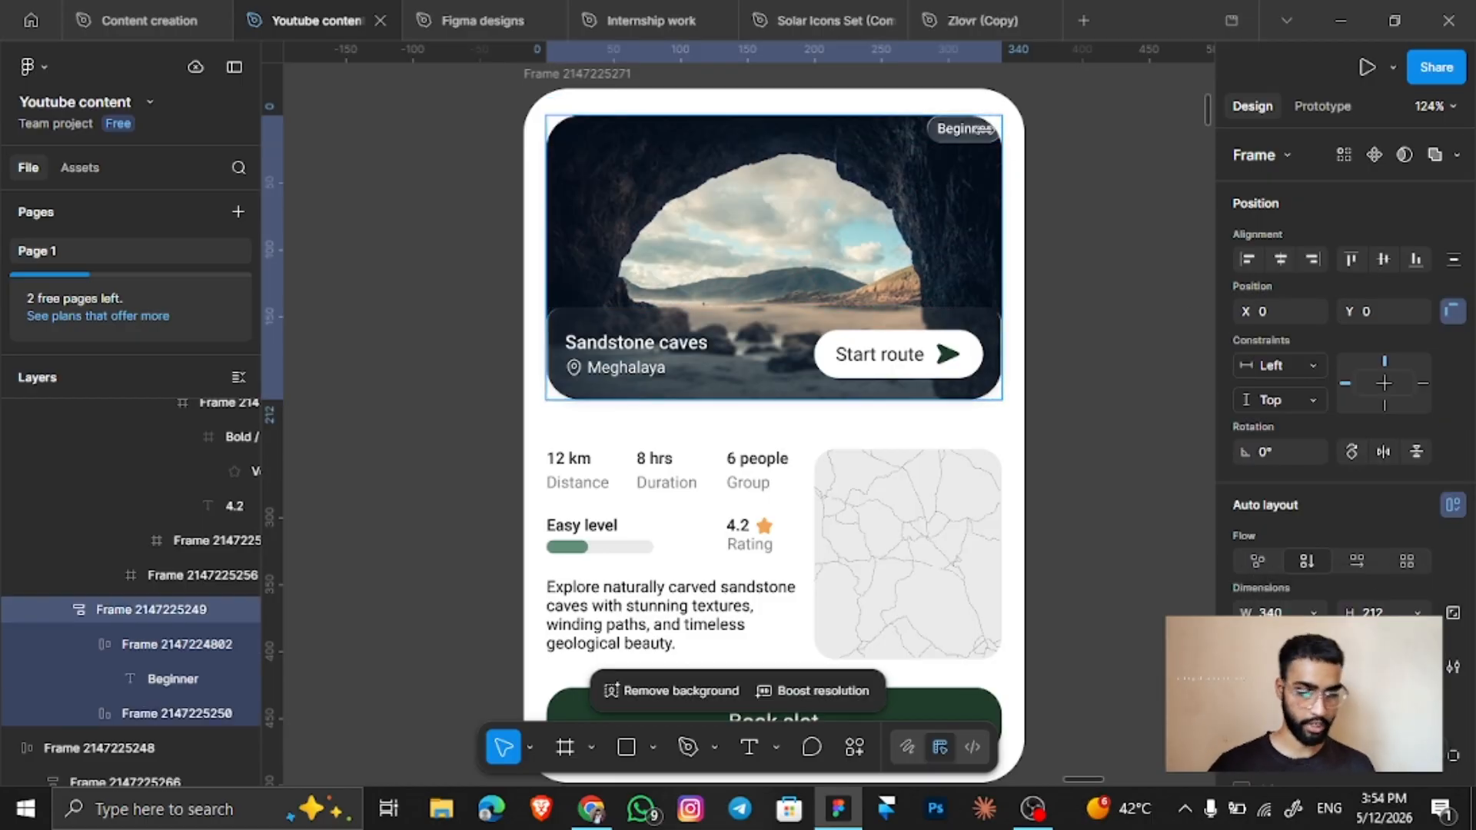
Set the Beginner badge to ignore the image card's auto layout so it is positioned absolutely.
left_click(972, 131)
left_click_drag(975, 133, 952, 146)
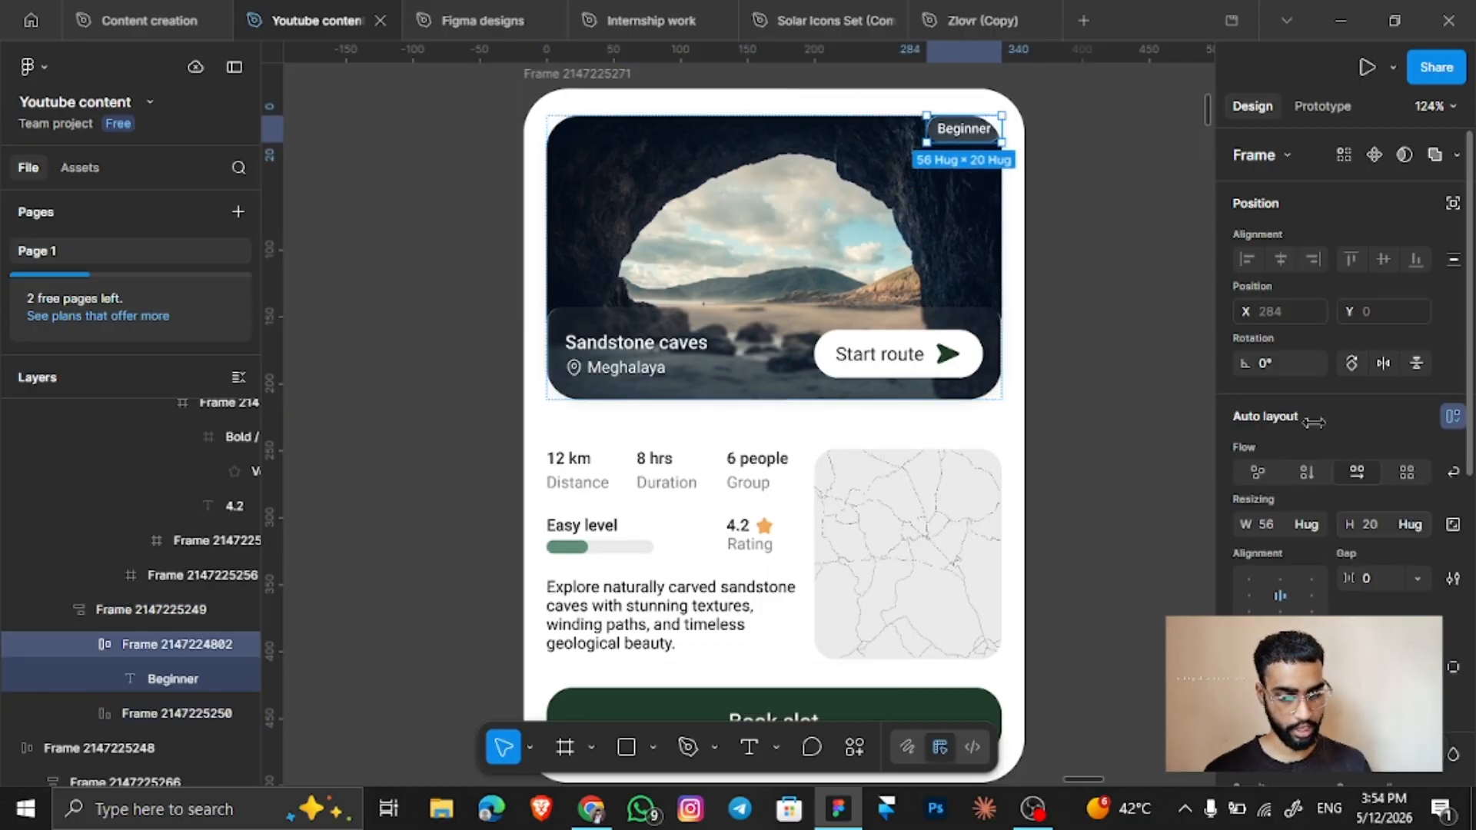
scroll(1356, 434, "down", 2)
scroll(1255, 305, "up", 2)
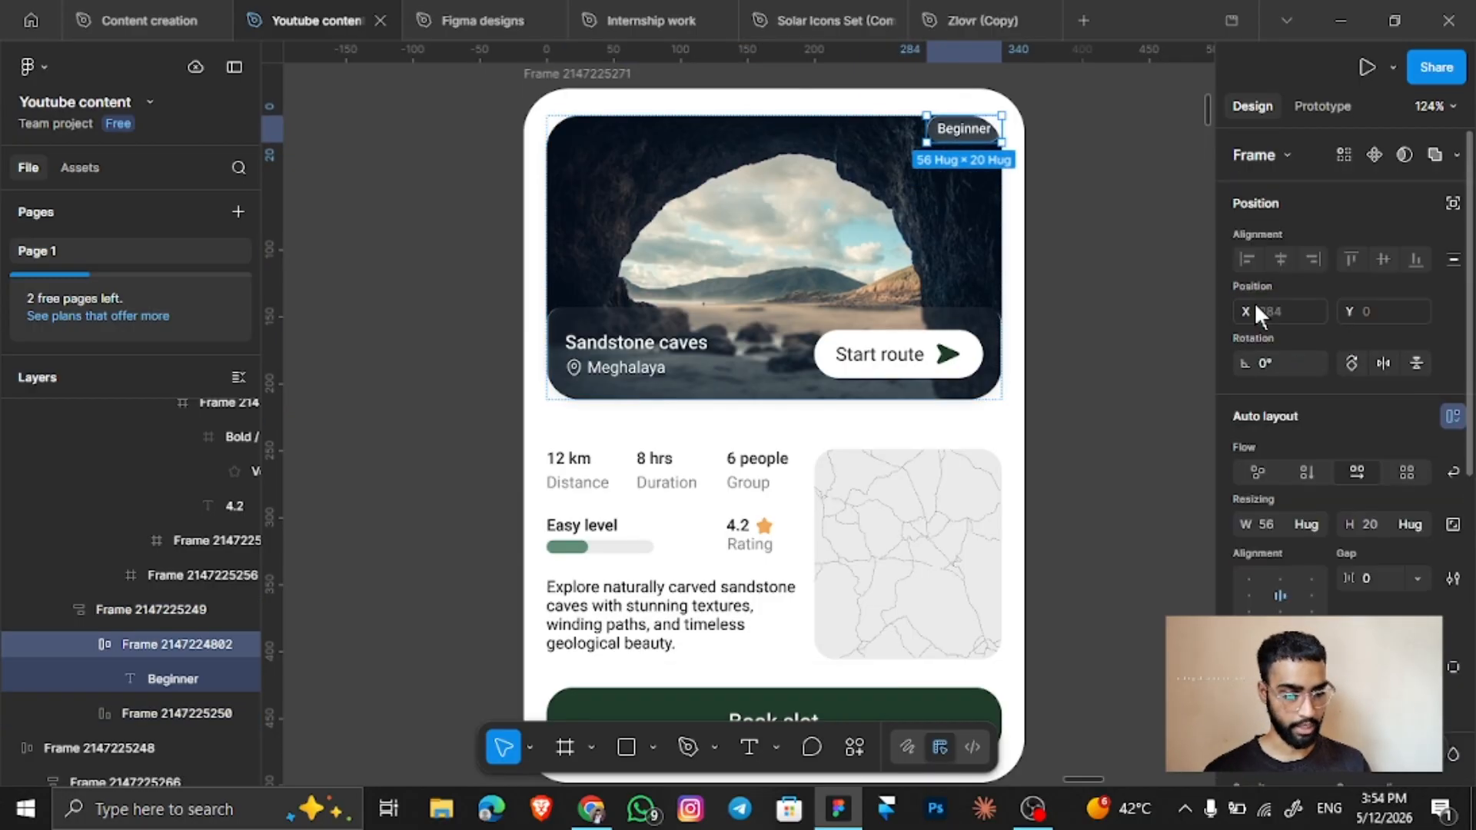
left_click(1456, 202)
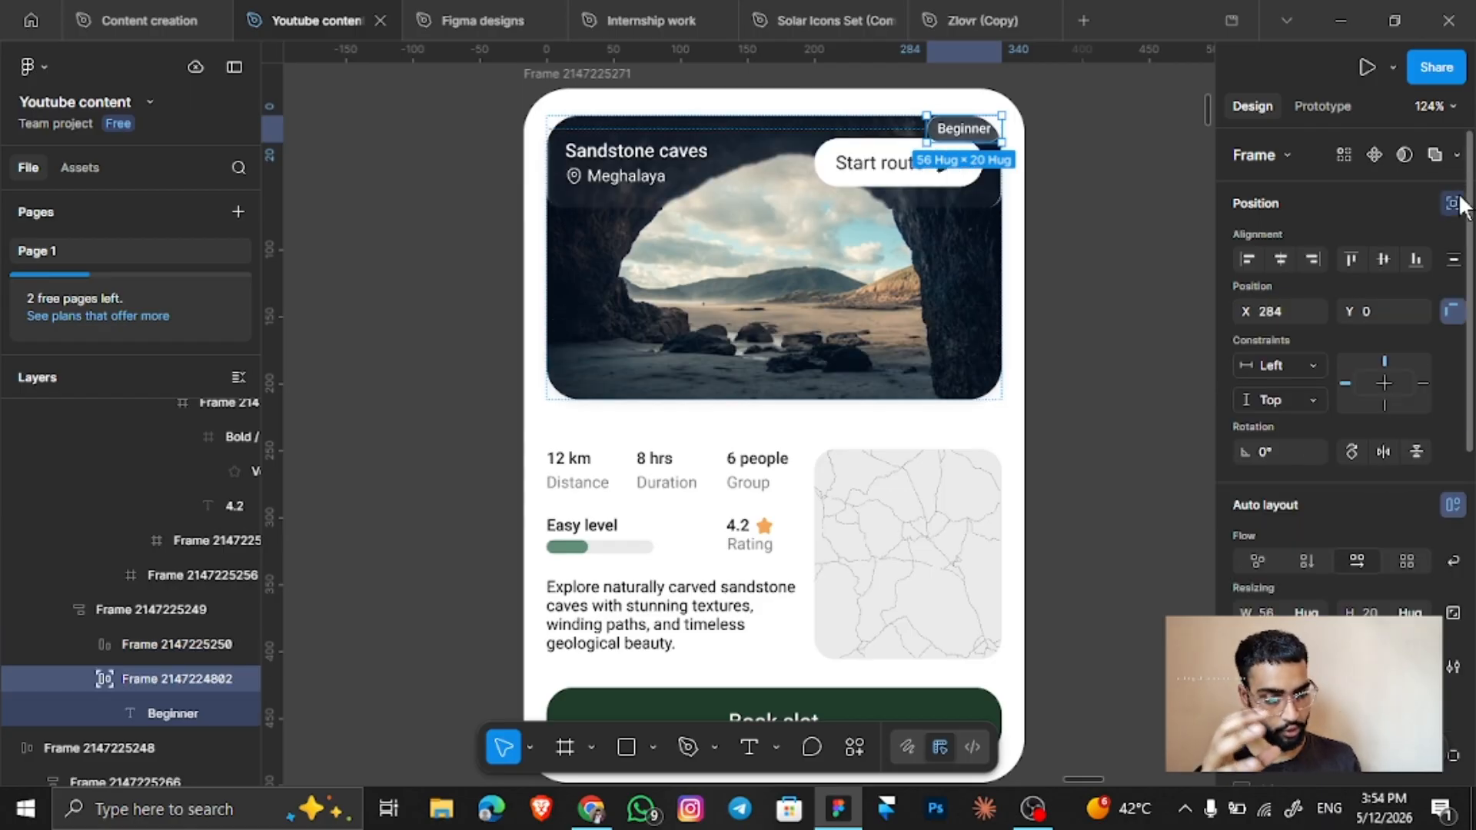
Align the cave image card's auto layout content to the bottom.
left_click(764, 177)
left_click(778, 257)
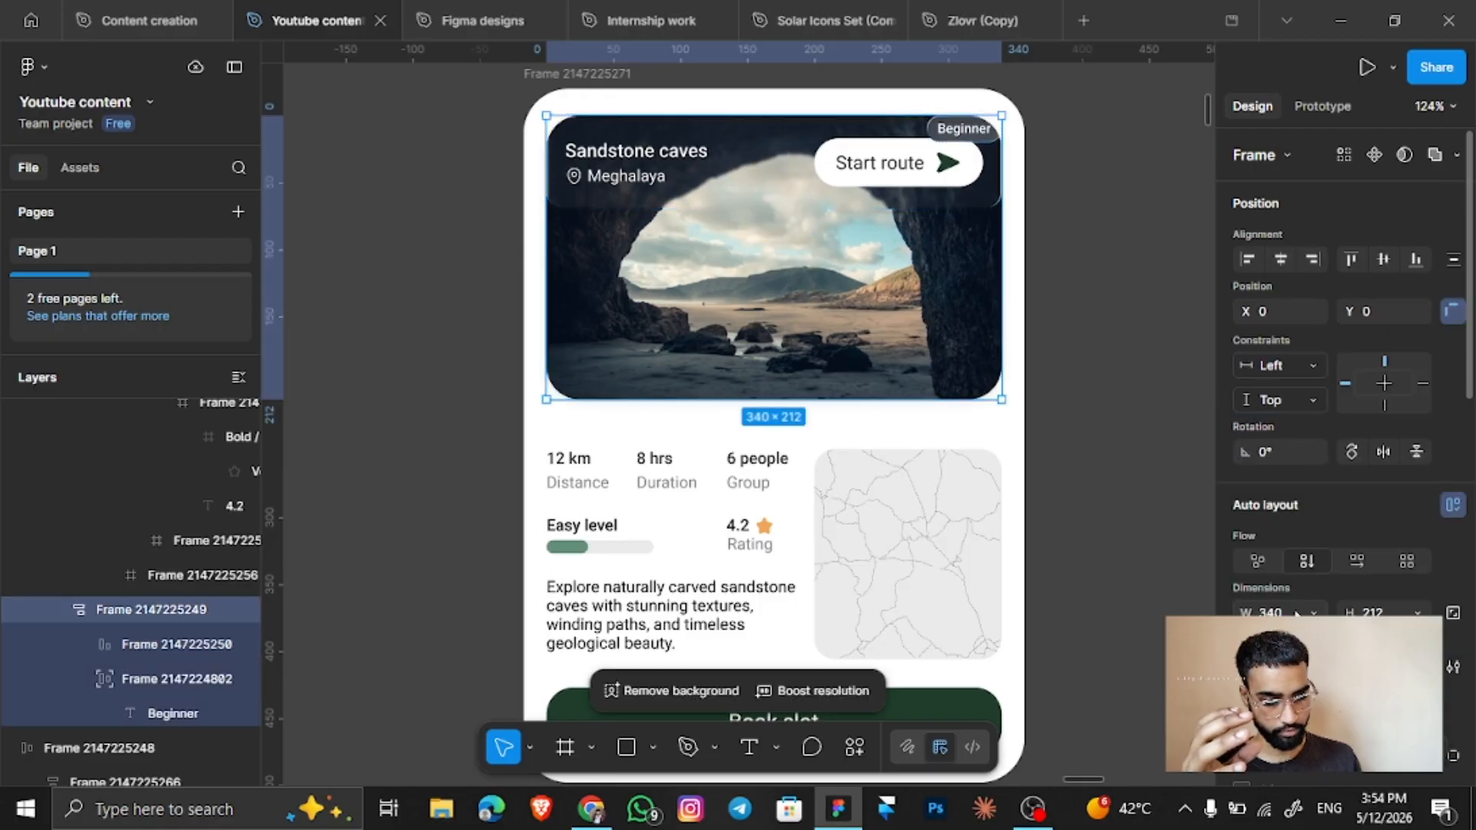
scroll(1308, 613, "down", 1)
left_click(1309, 613)
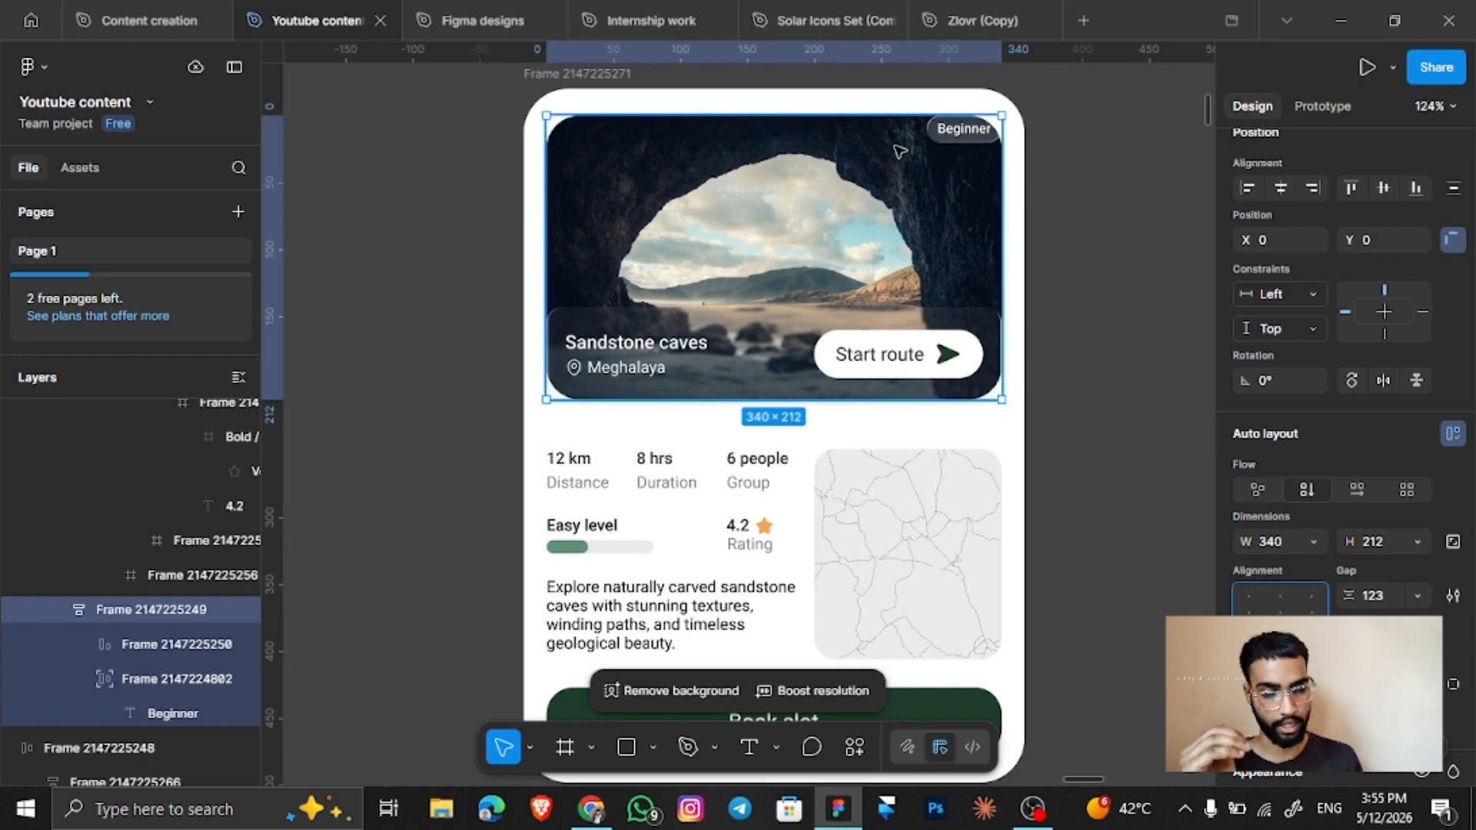
Move the Beginner badge inward from the image card's top-right corner to X 276, Y 12.
double_click(962, 128)
double_click(963, 128)
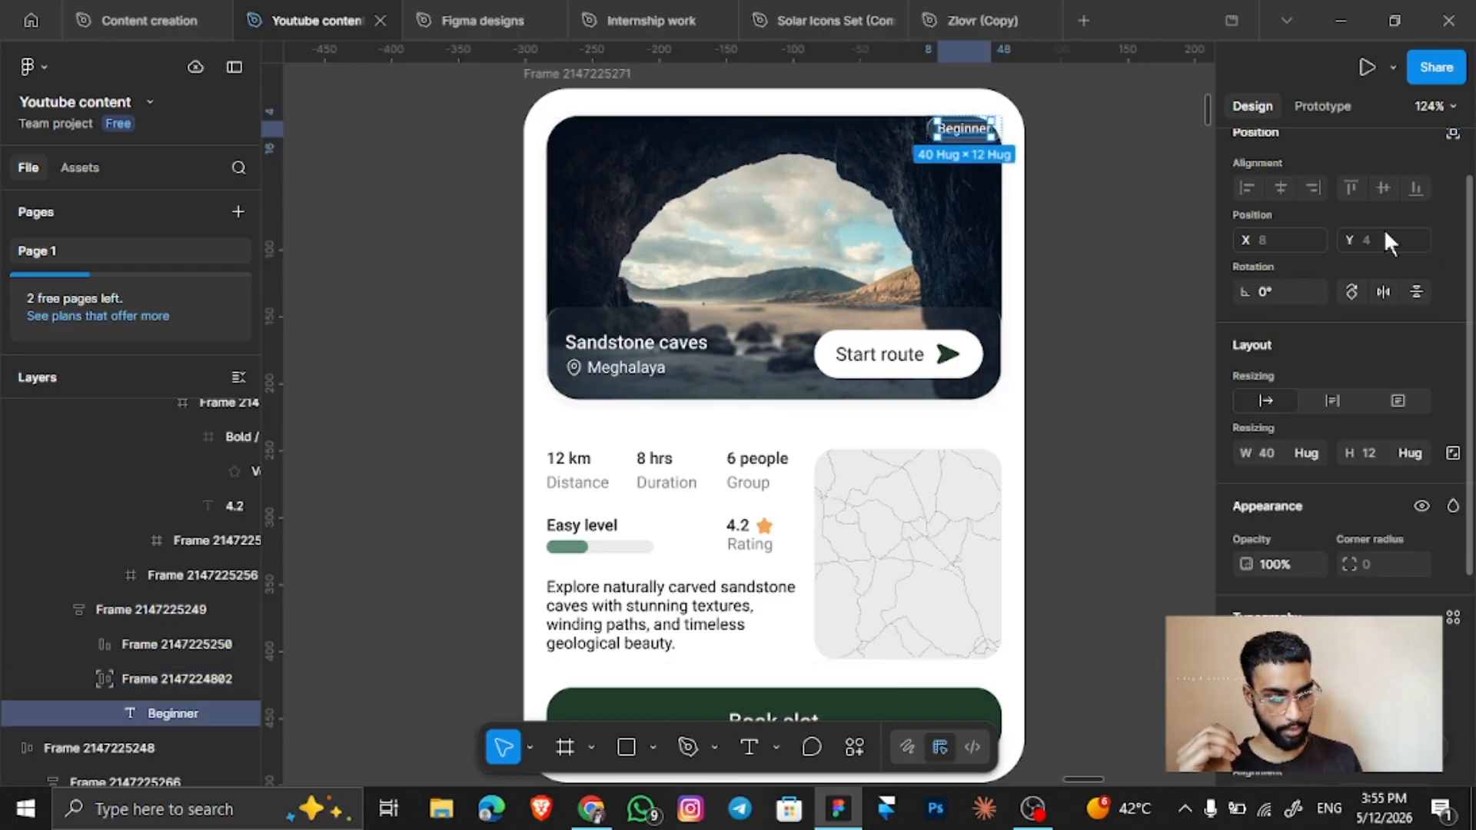
key("Escape")
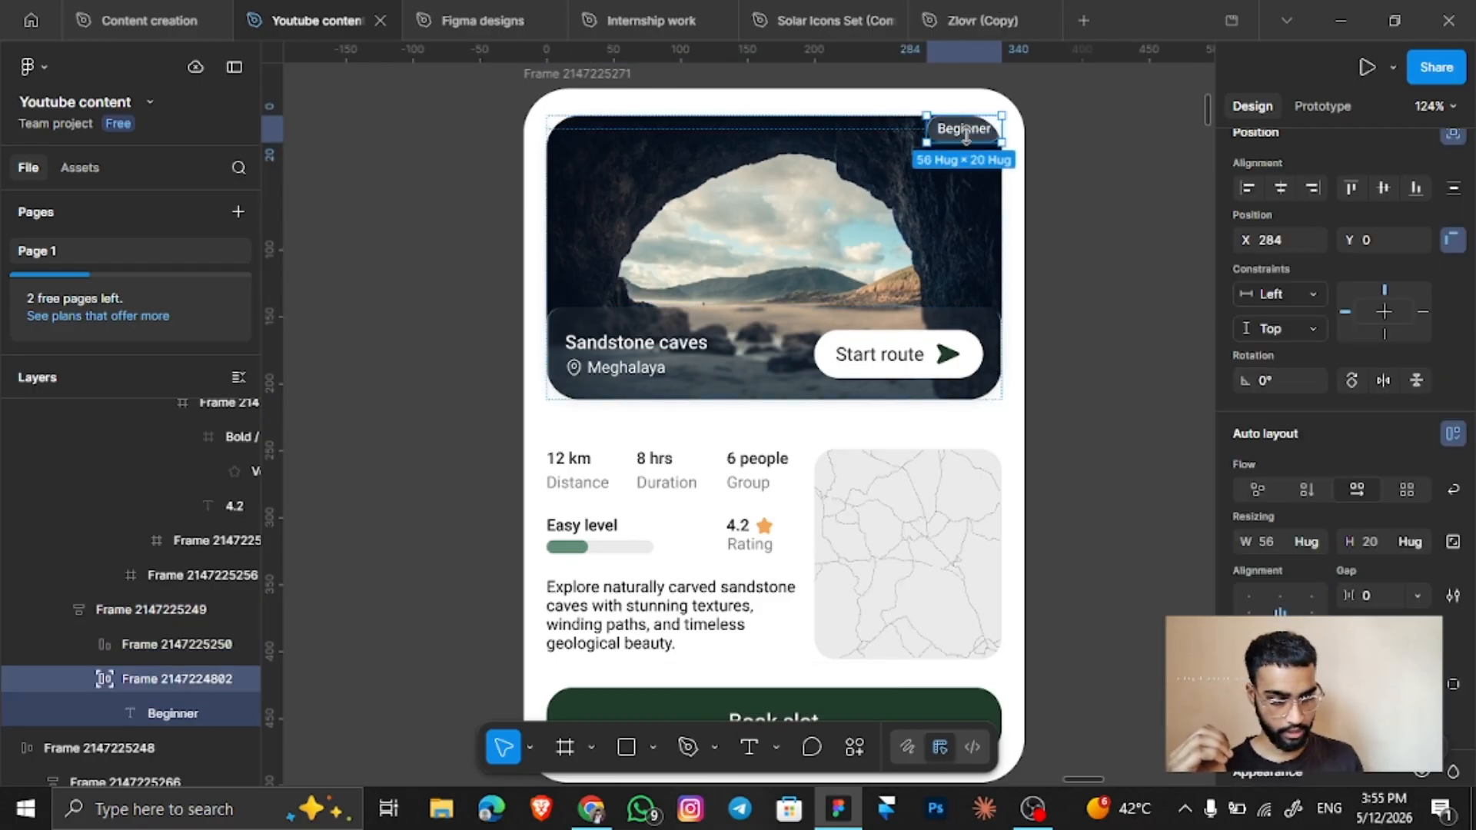
left_click_drag(965, 143, 954, 151)
scroll(1413, 210, "up", 2)
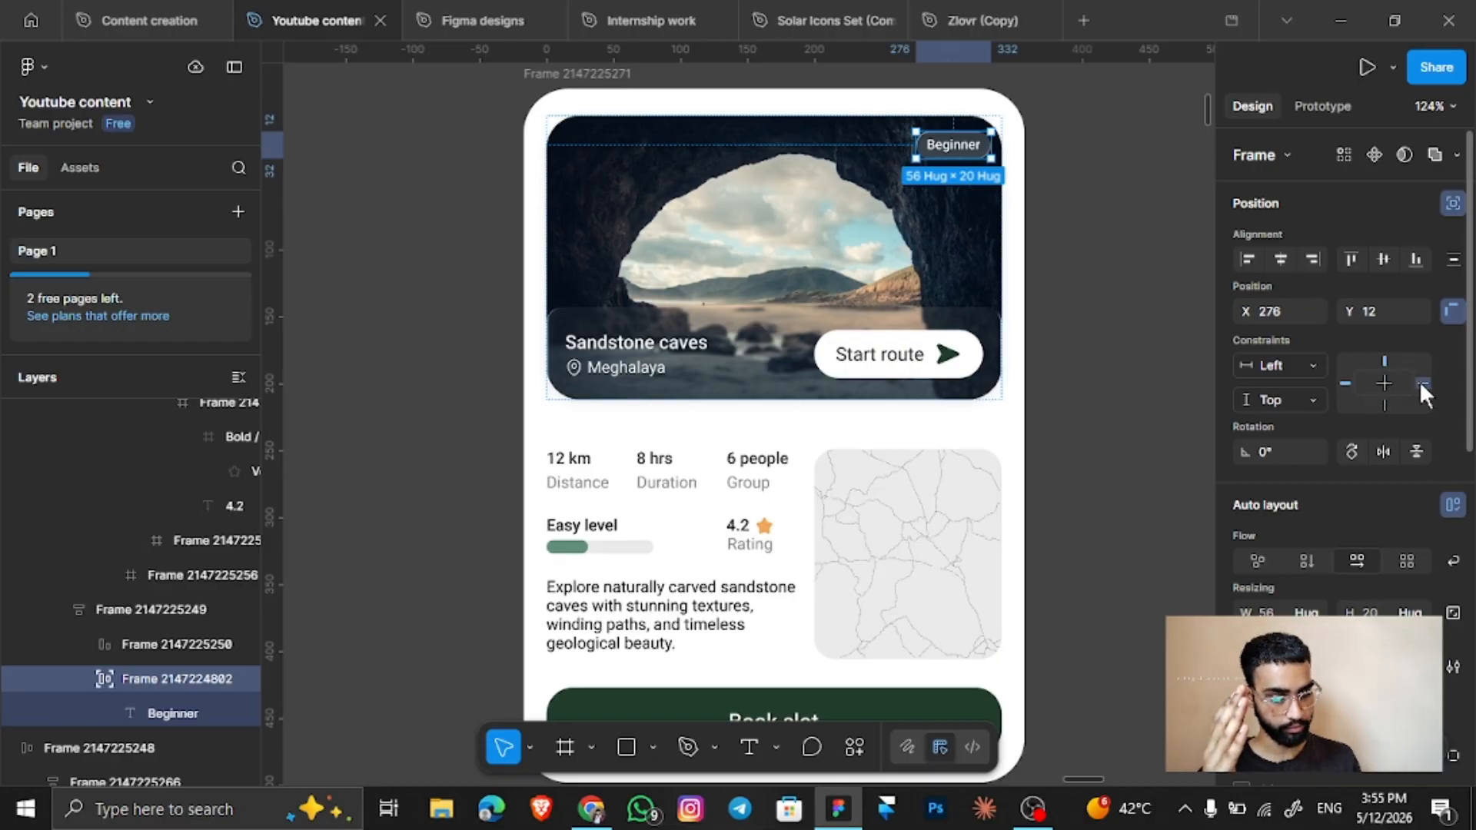
scroll(914, 386, "down", 5)
scroll(915, 386, "left", 3)
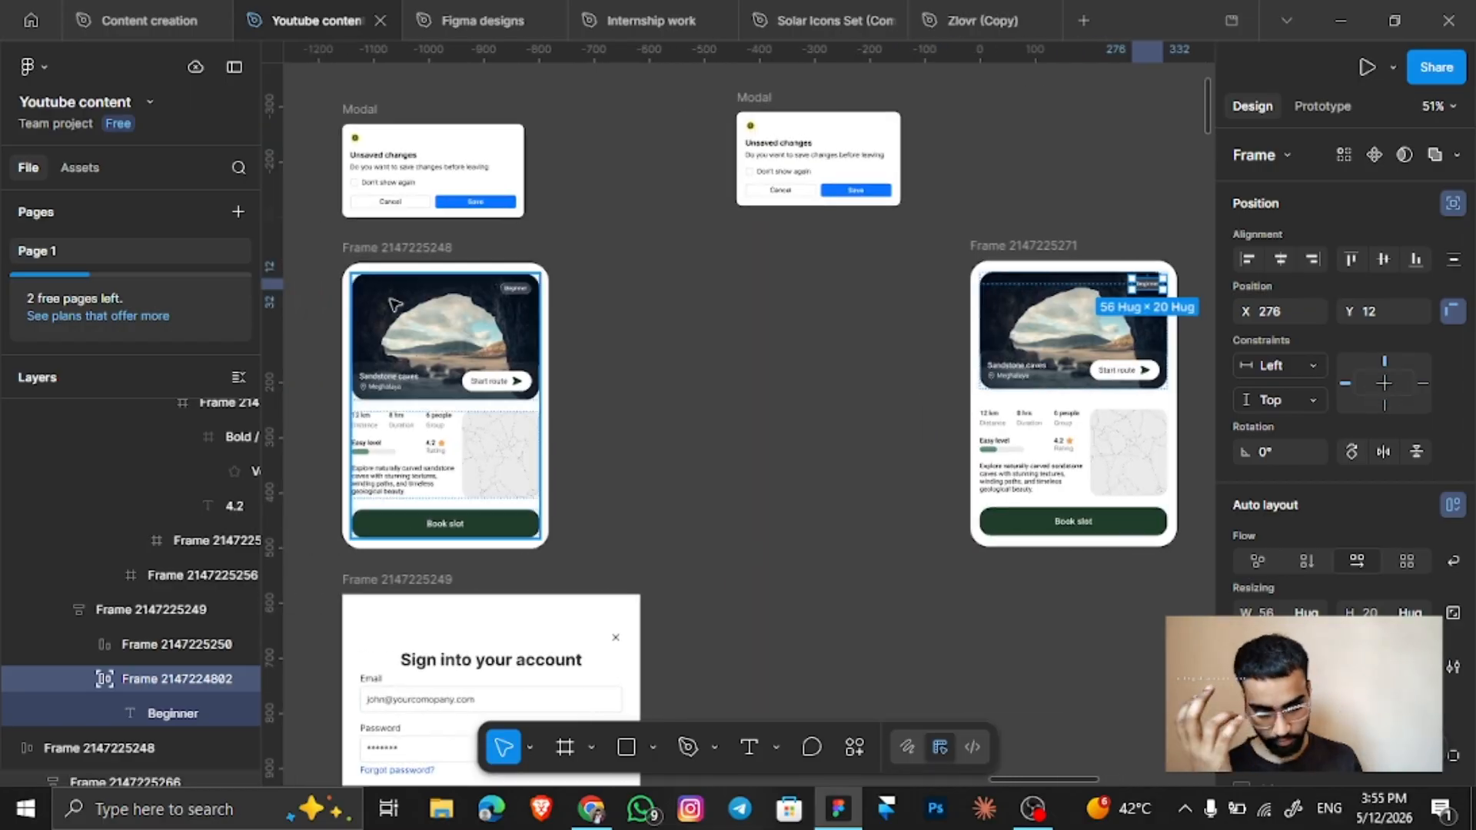
left_click(388, 276)
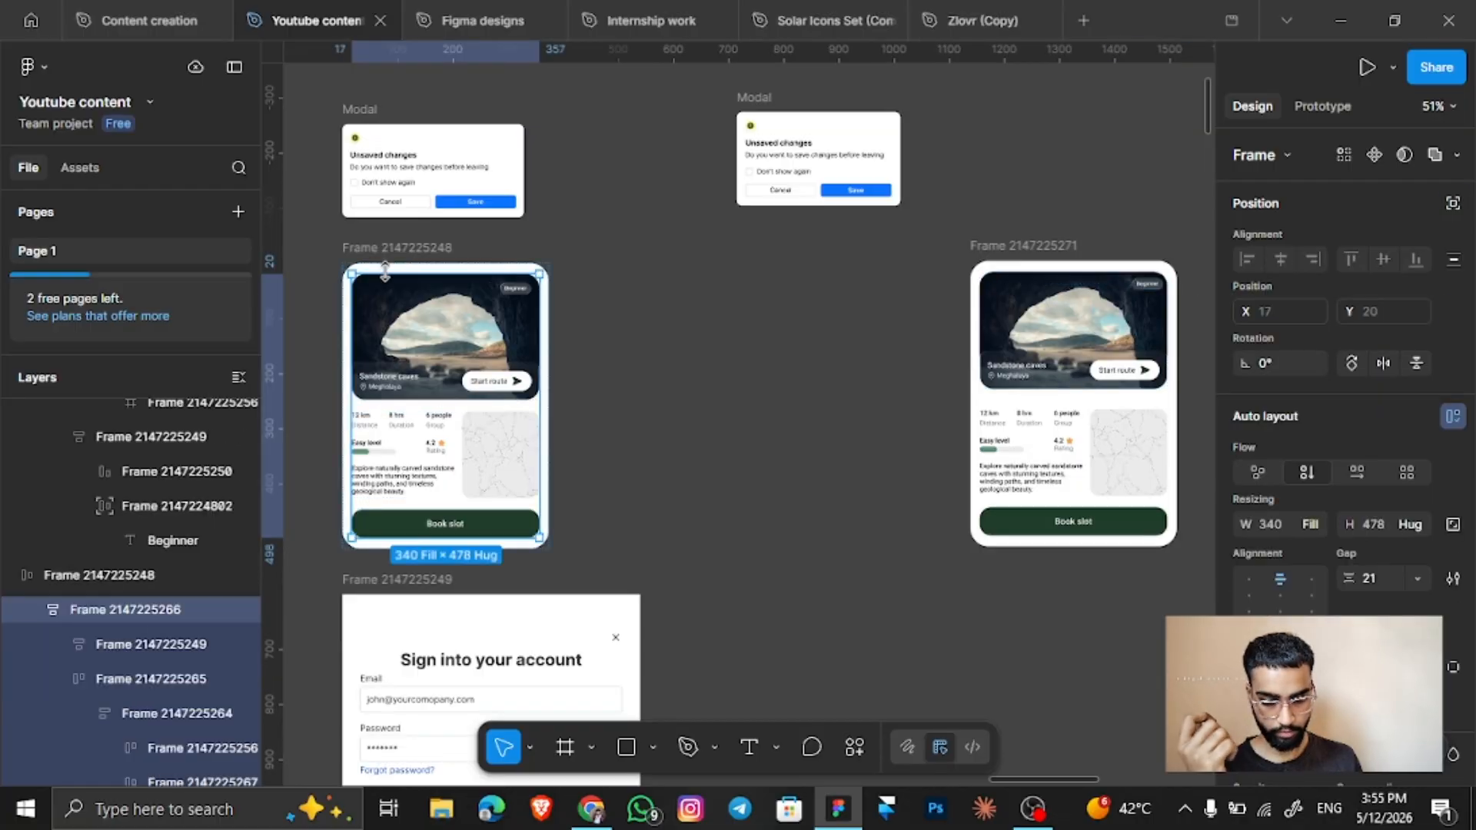
double_click(517, 299)
left_click(516, 298)
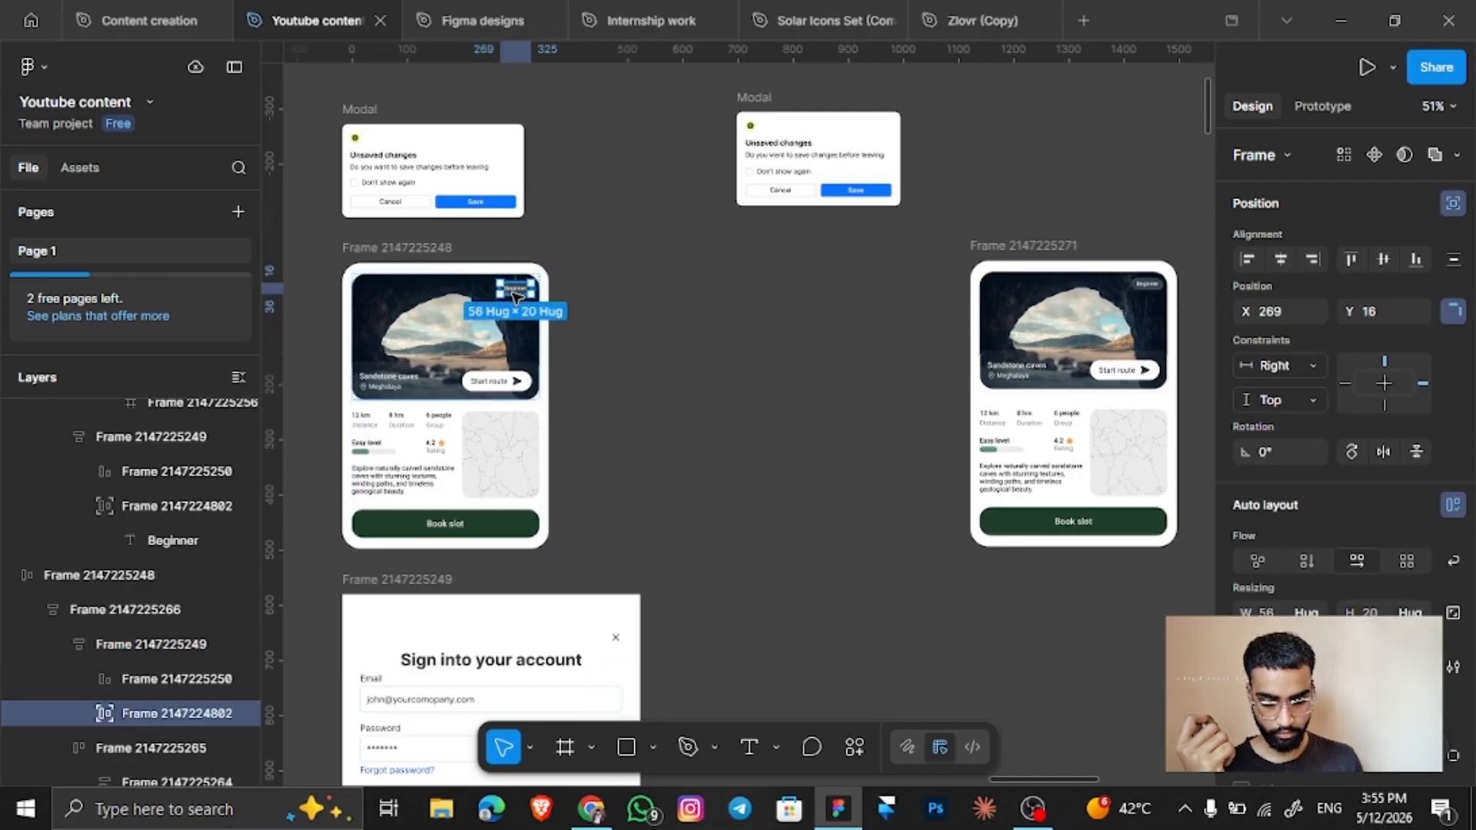
scroll(751, 345, "right", 4)
scroll(751, 345, "up", 5)
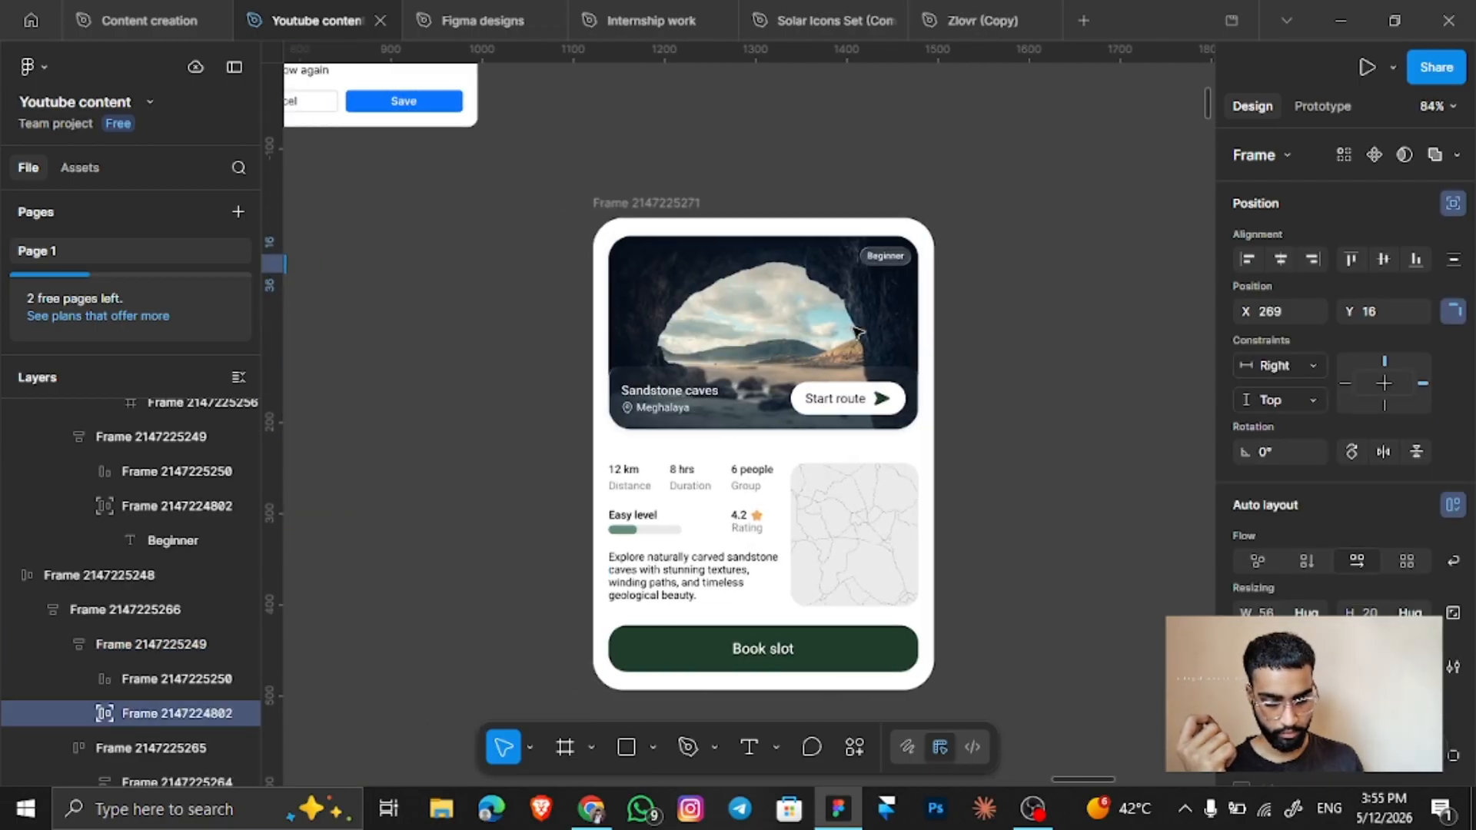
left_click(893, 255)
left_click(893, 255)
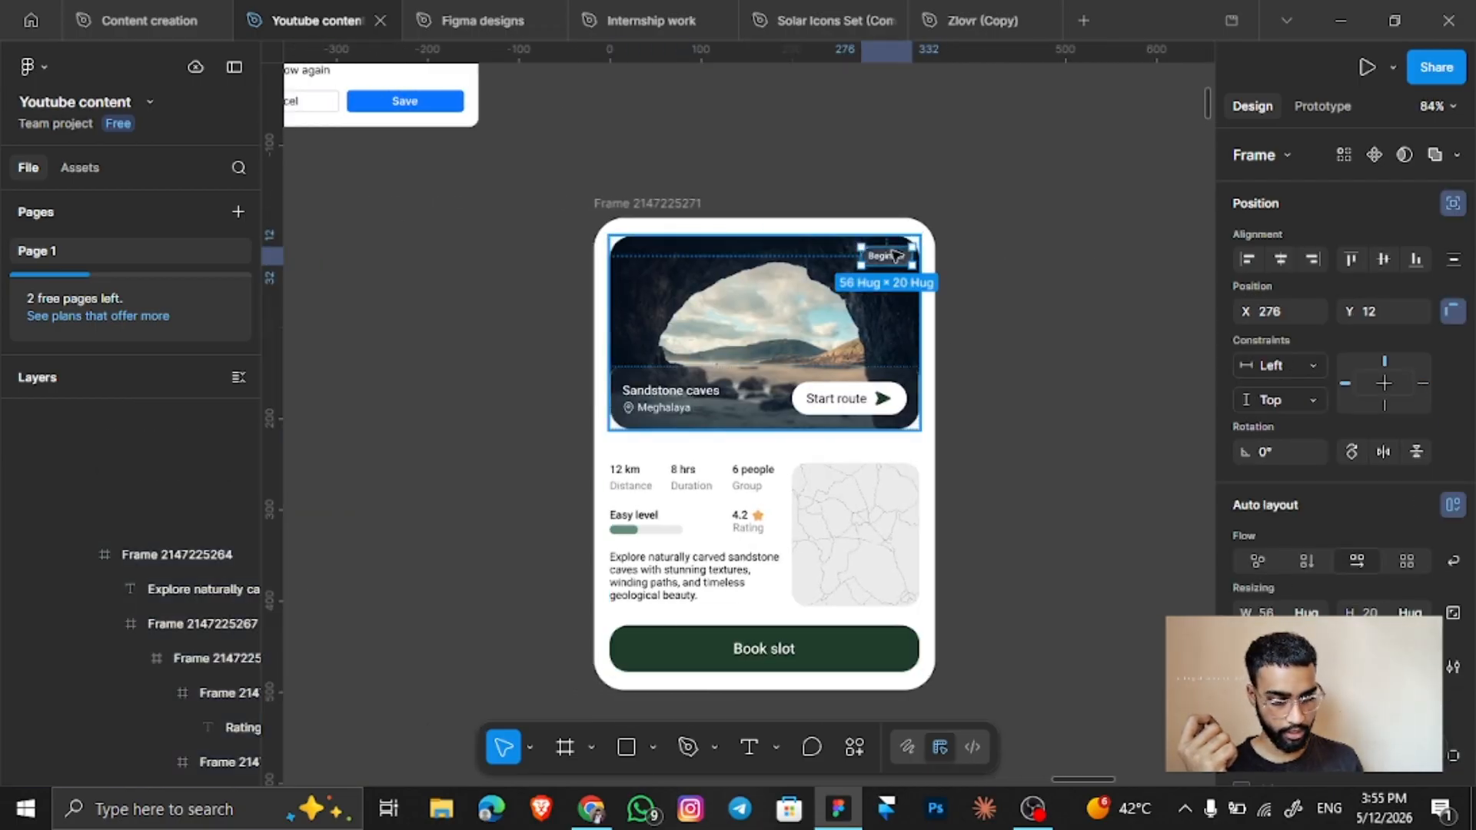
key("Return")
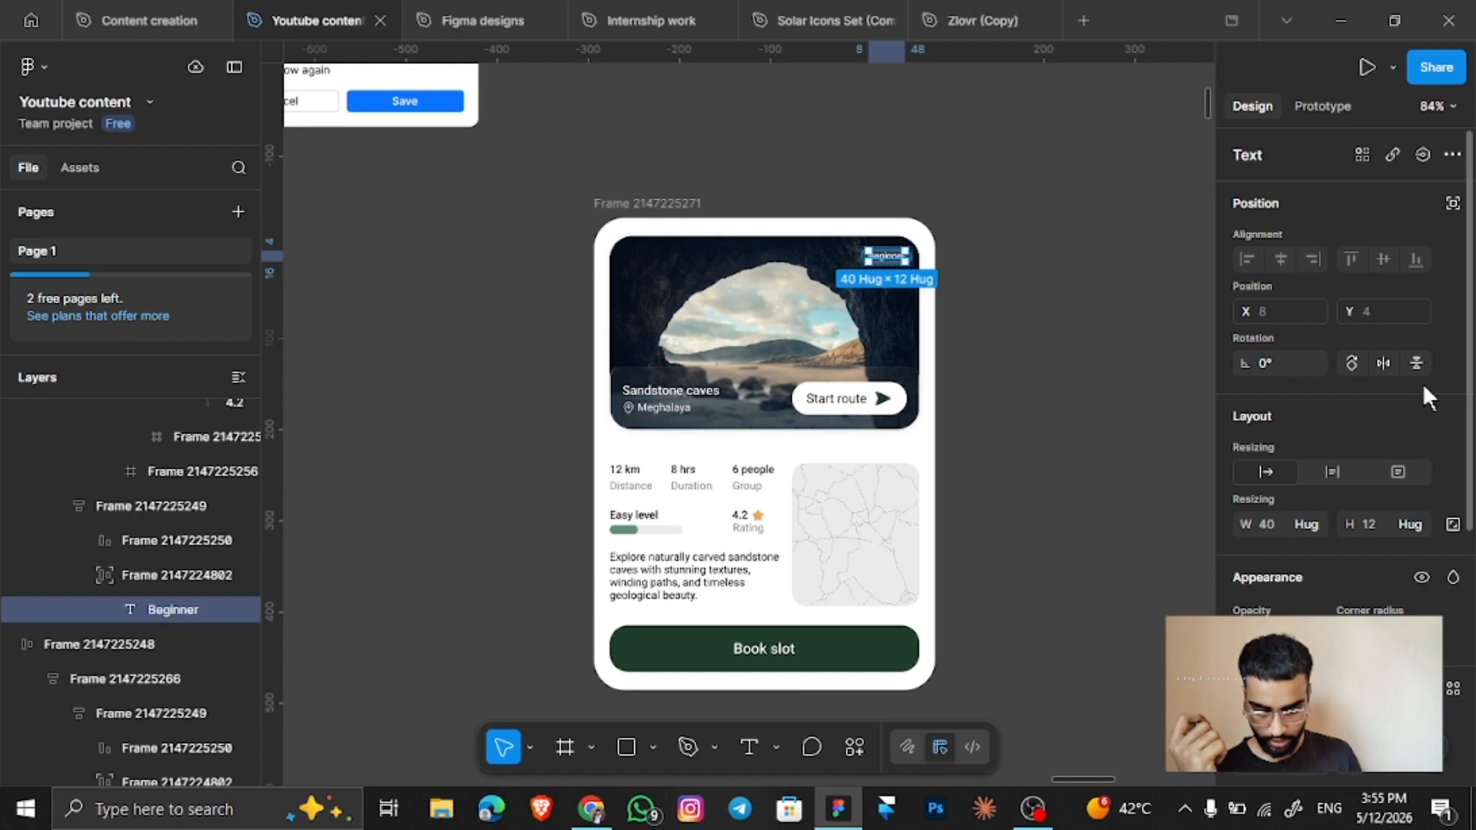
key("shift+Return")
left_click(1425, 382)
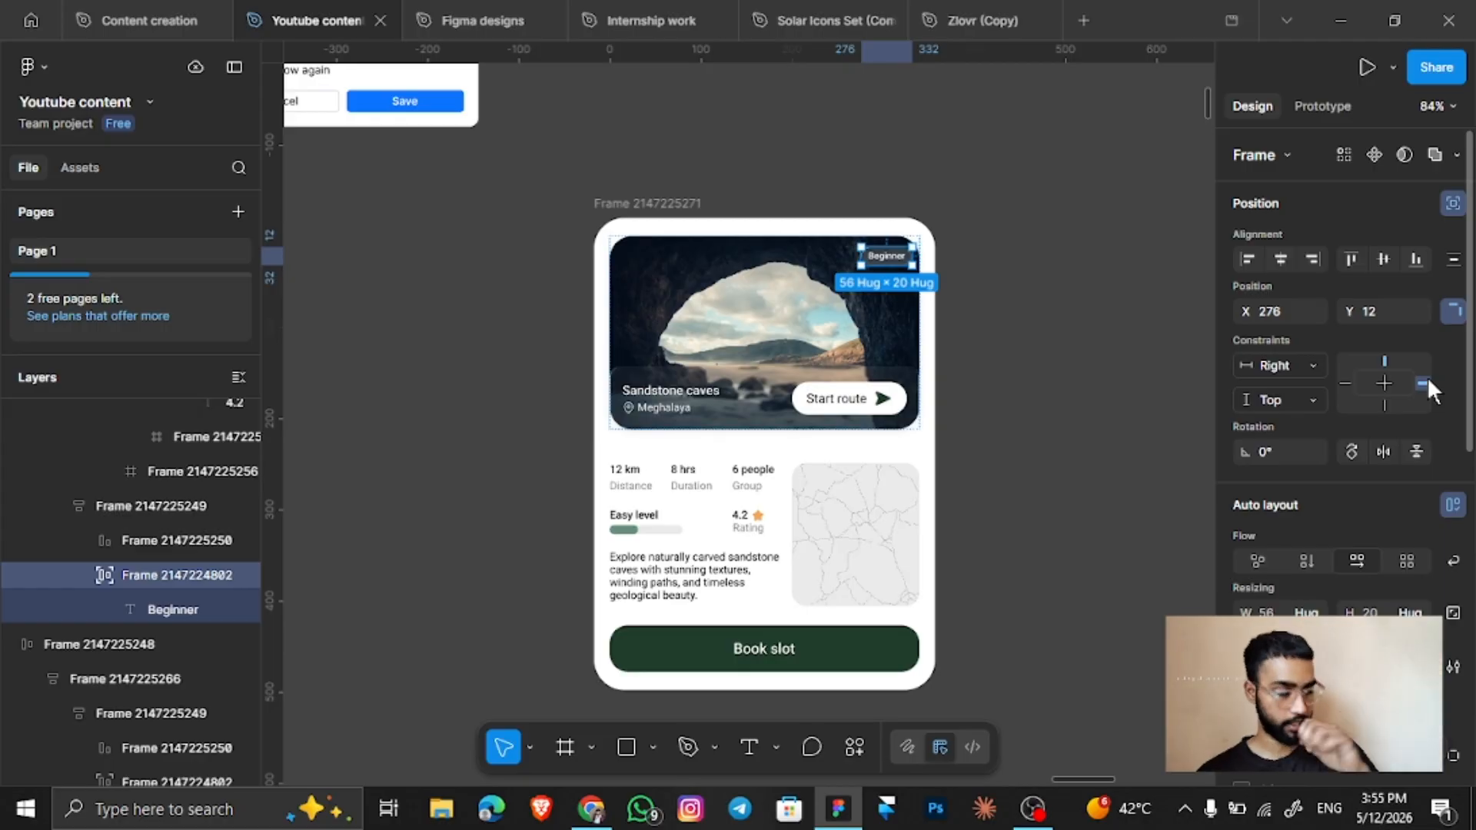
left_click(794, 401)
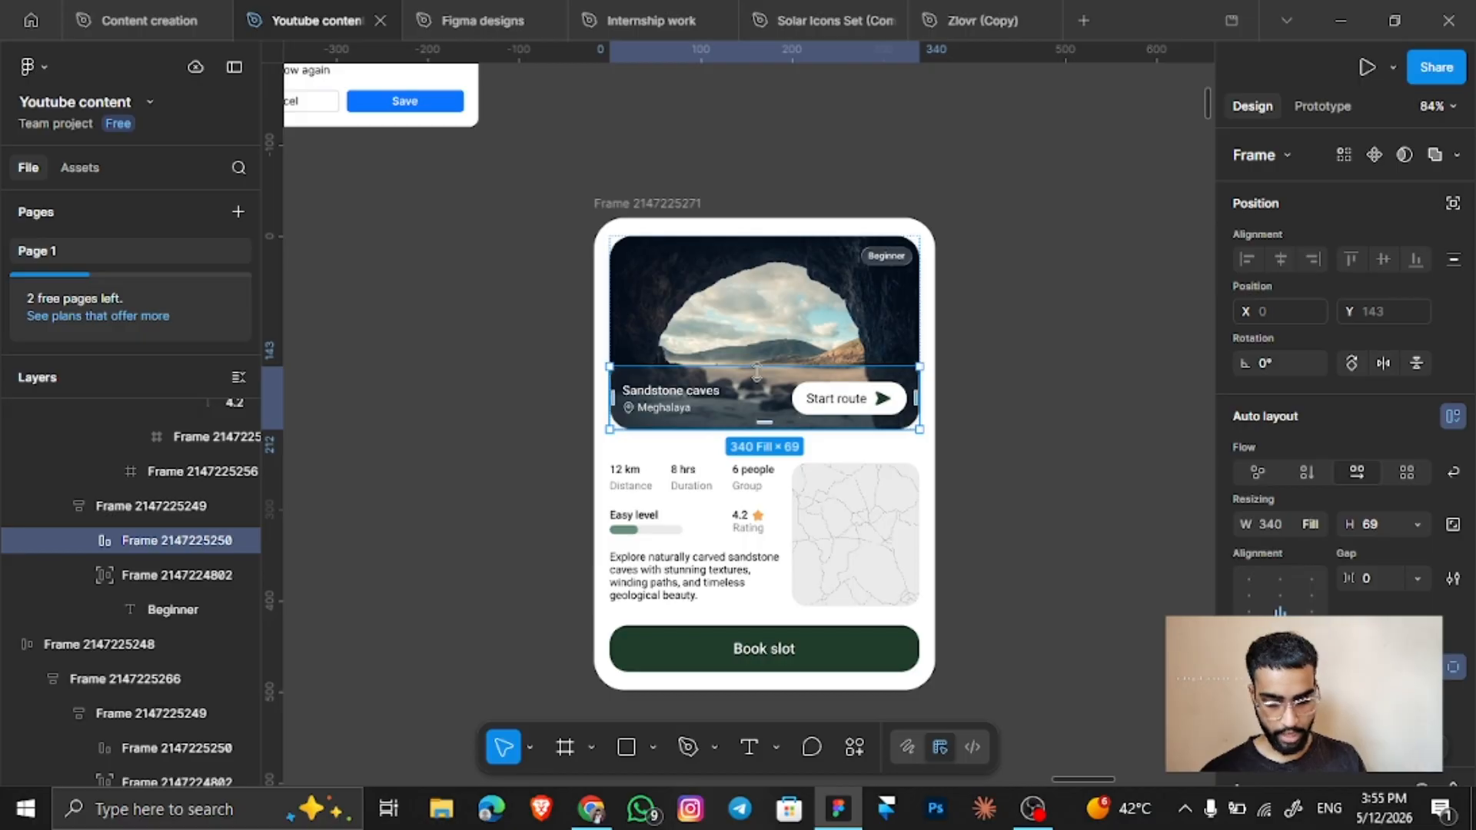
scroll(757, 372, "up", 3)
key("shift+Return")
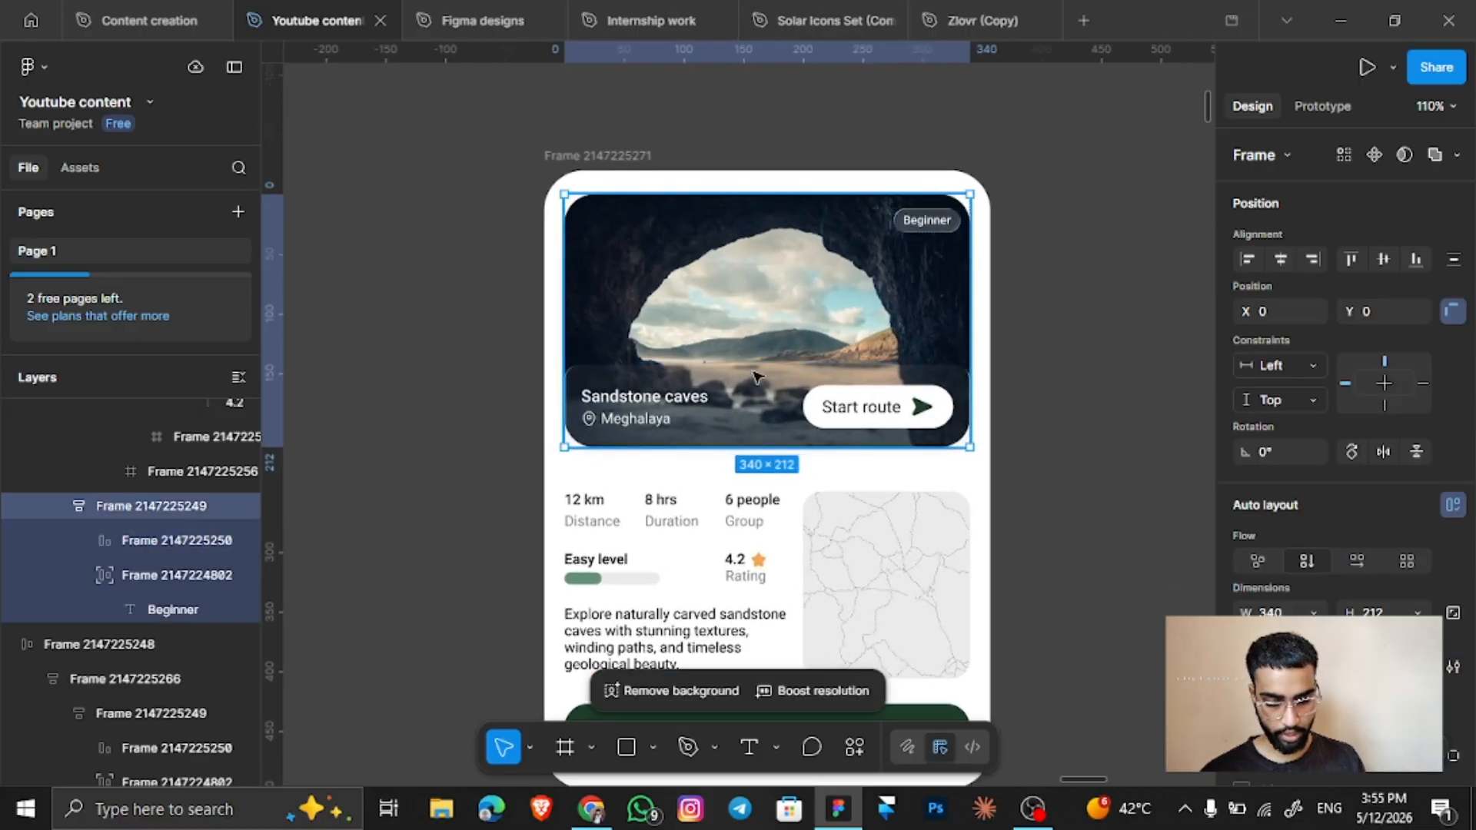
scroll(756, 374, "down", 2)
left_click(631, 185)
scroll(632, 185, "down", 5)
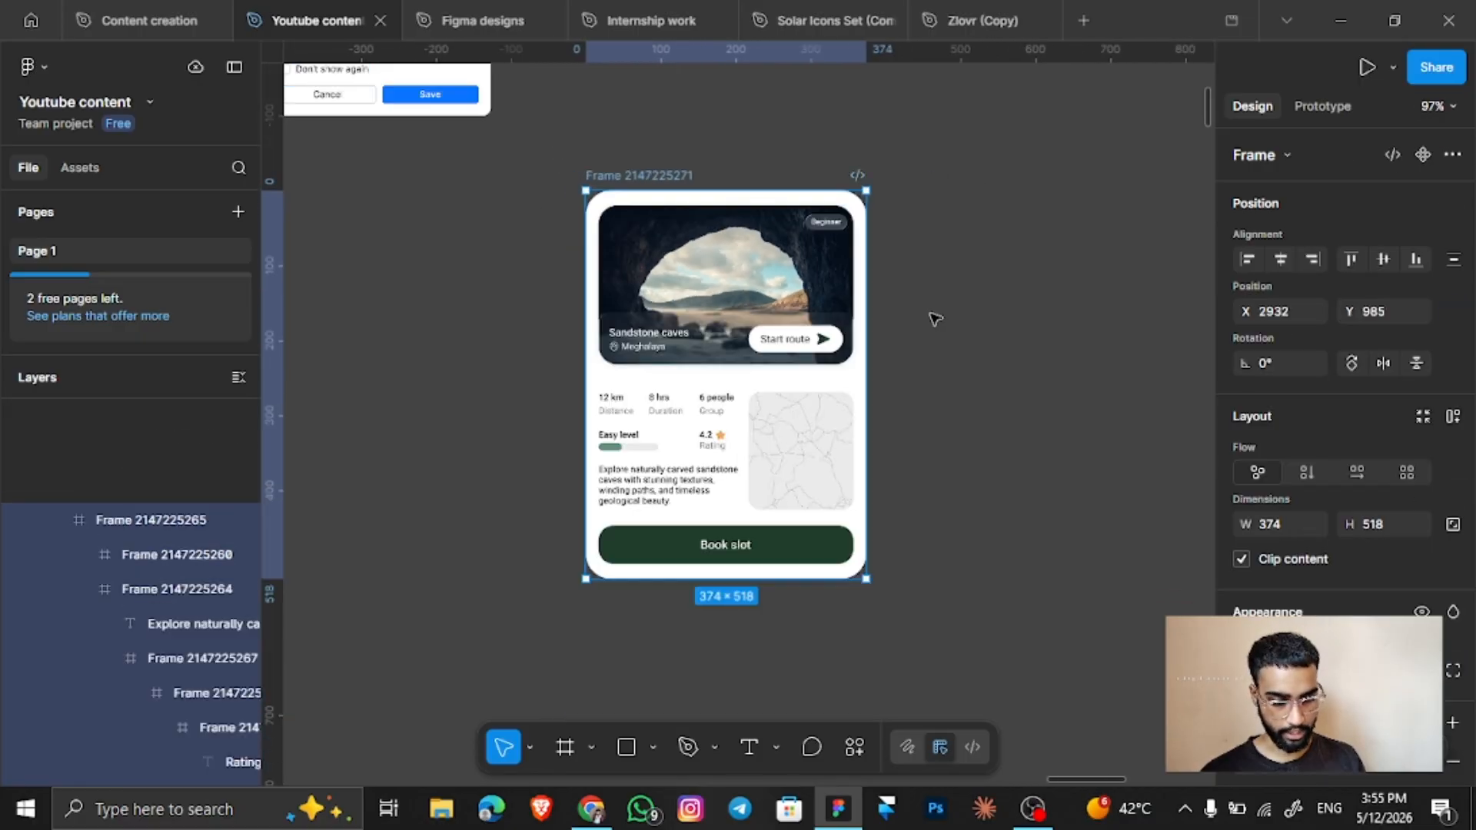
left_click_drag(868, 316, 1058, 317)
key("ctrl+z")
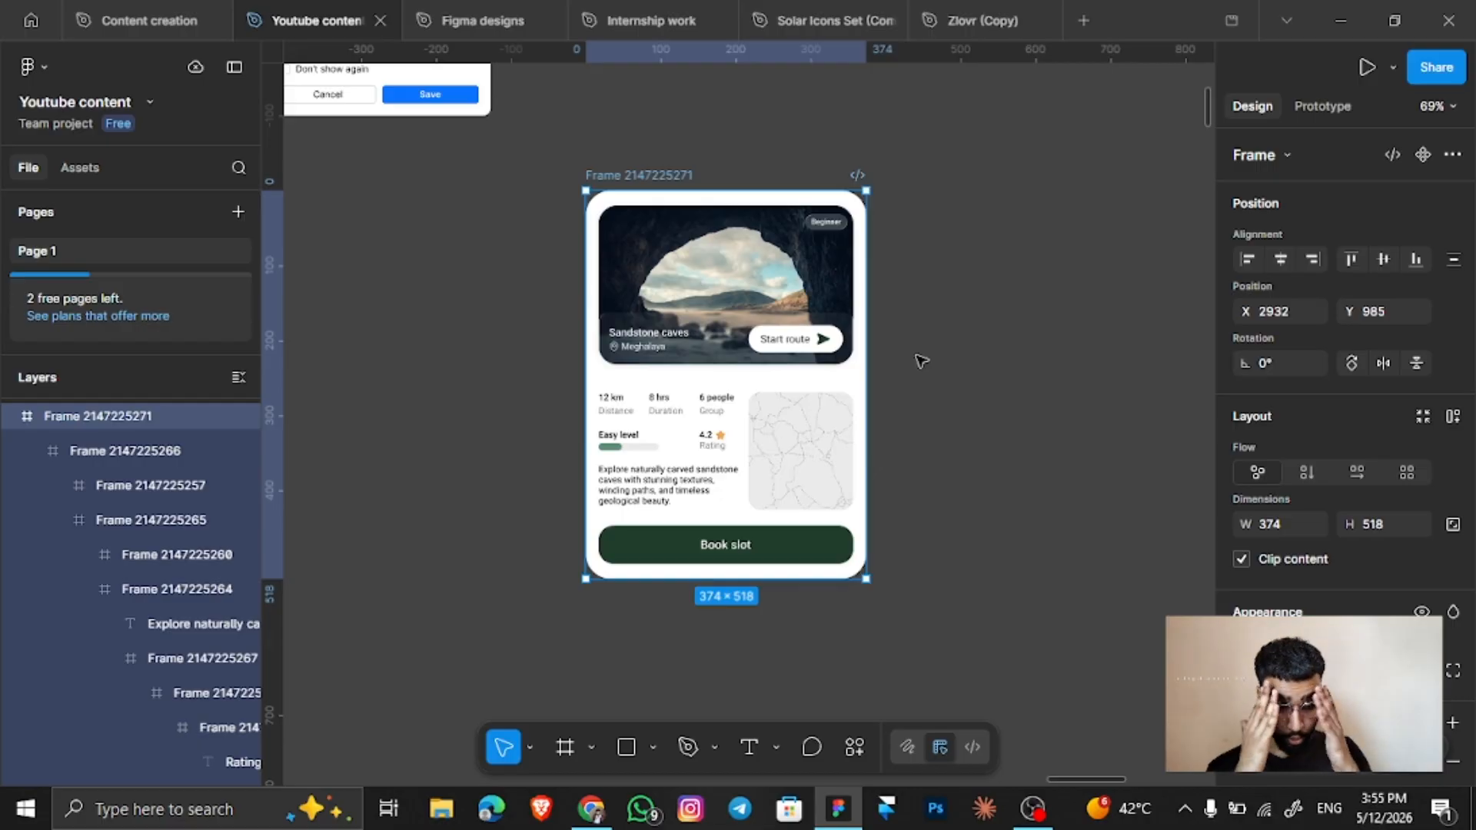
left_click(749, 314, "ctrl")
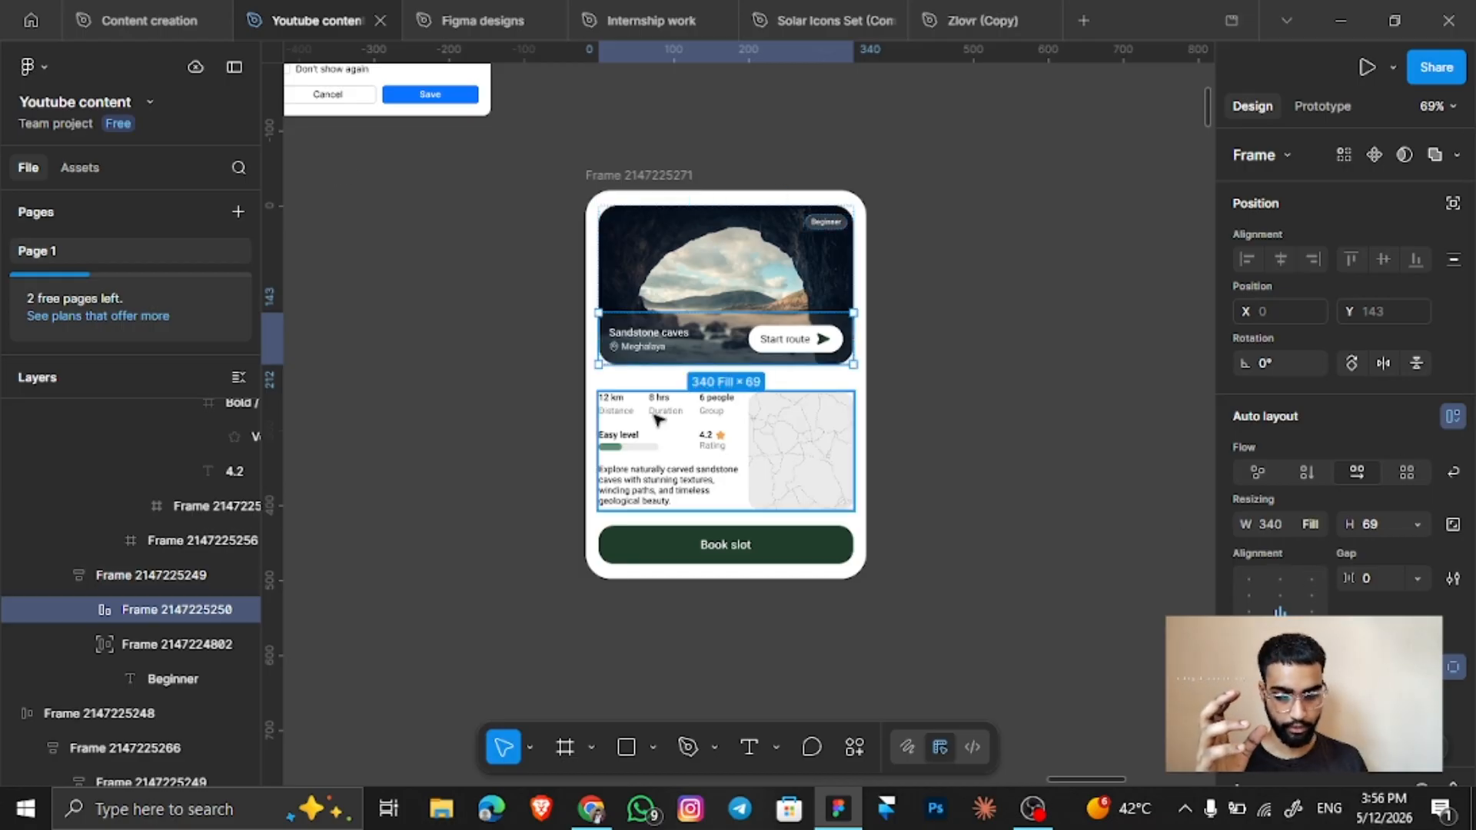
left_click(663, 381)
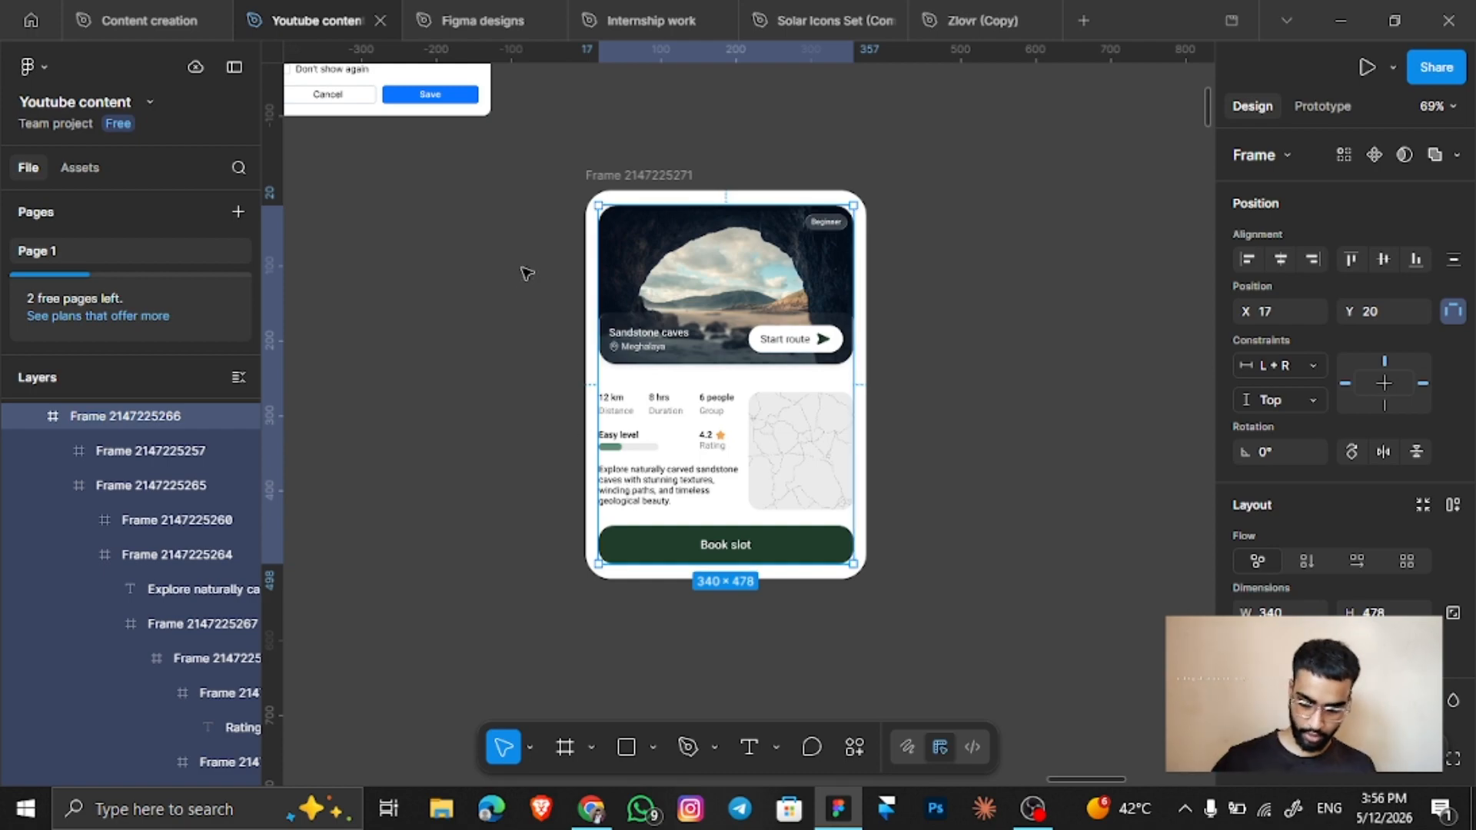
key("shift+a")
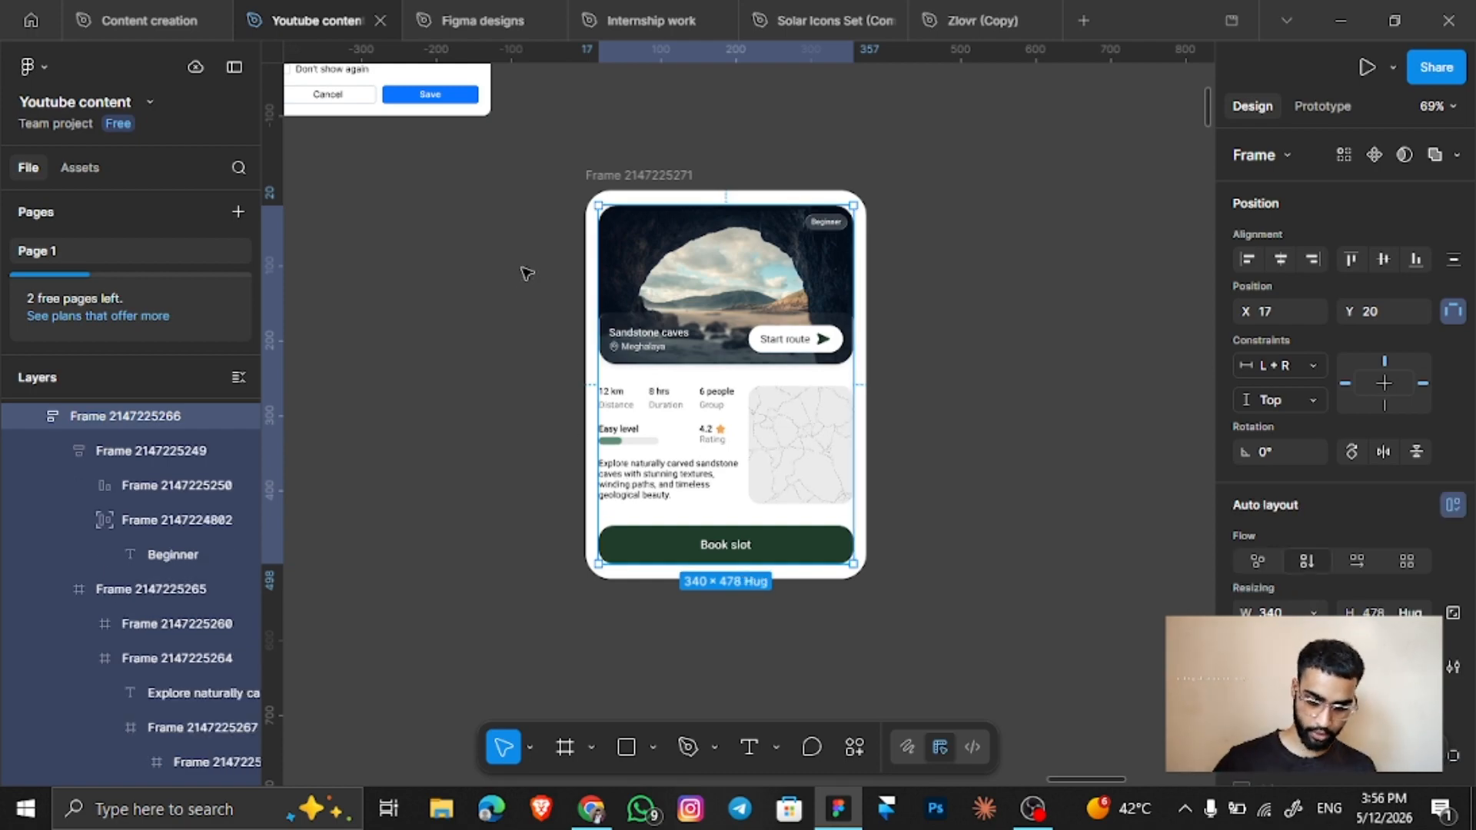
left_click(1311, 613)
left_click(1237, 638)
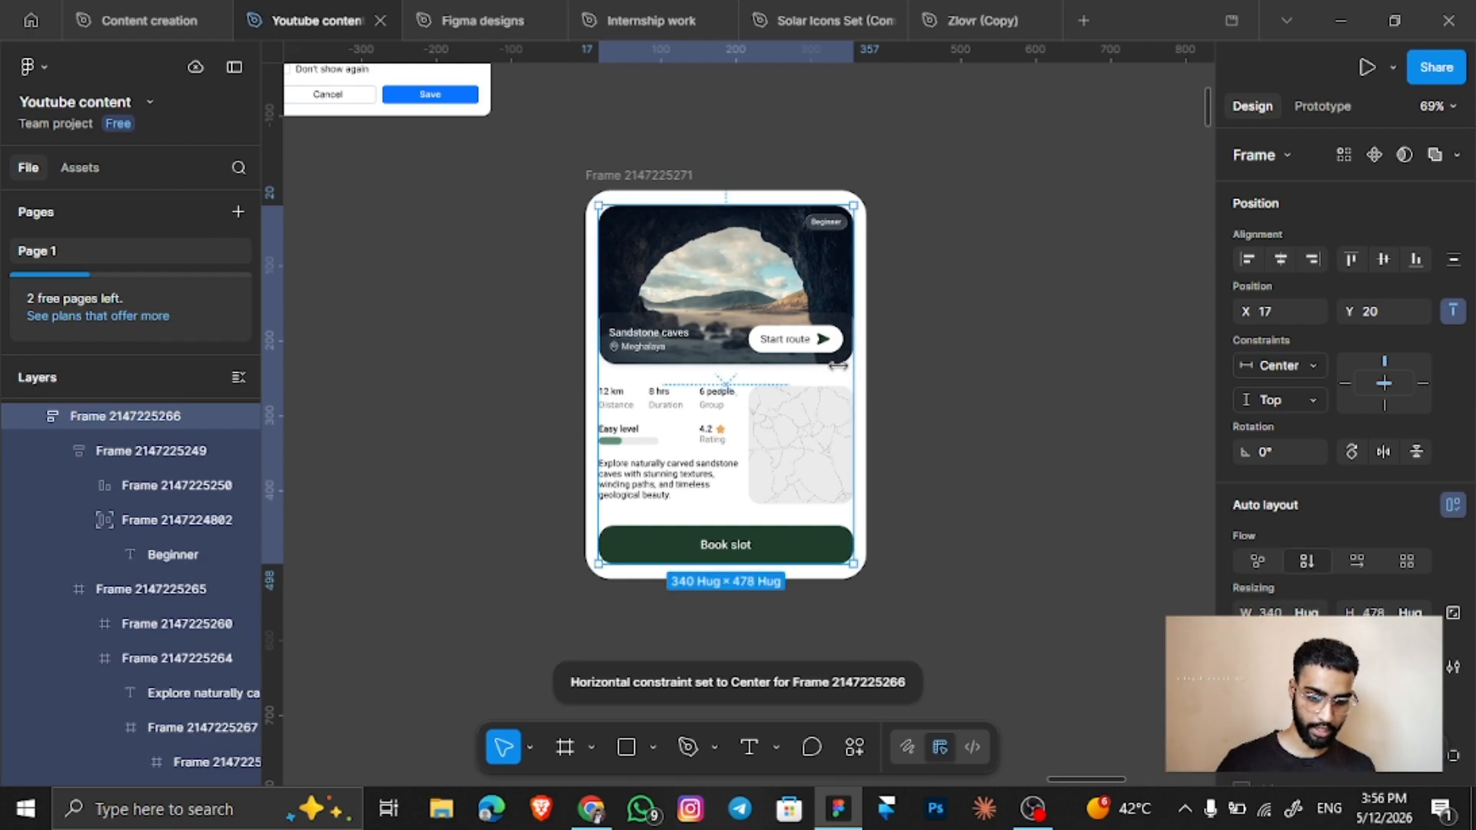
Test-stretch the outer card frame to about 790 wide, and undo back to before the inner frame's auto layout.
left_click(676, 177)
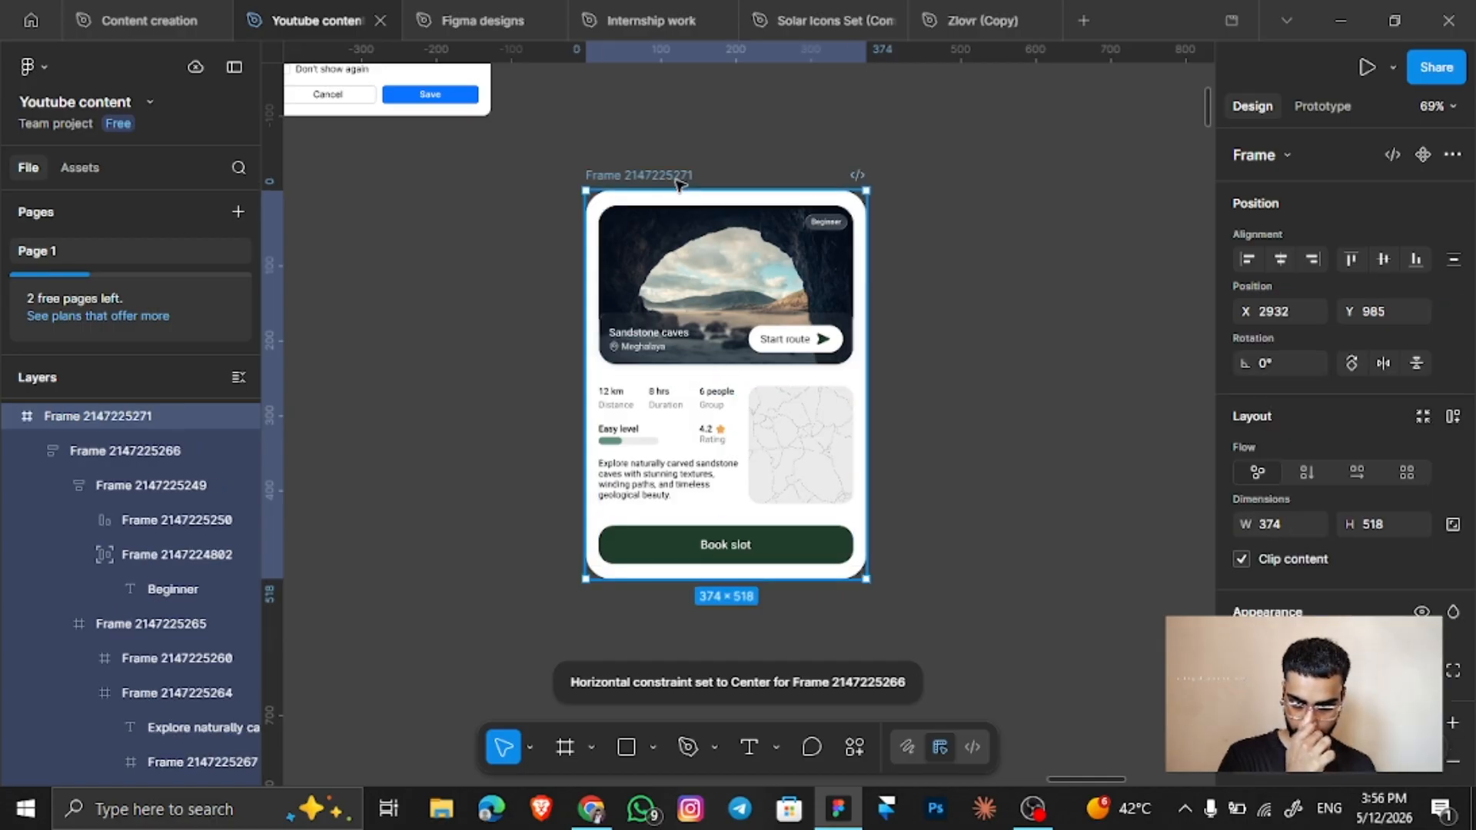
left_click_drag(867, 364, 1175, 355)
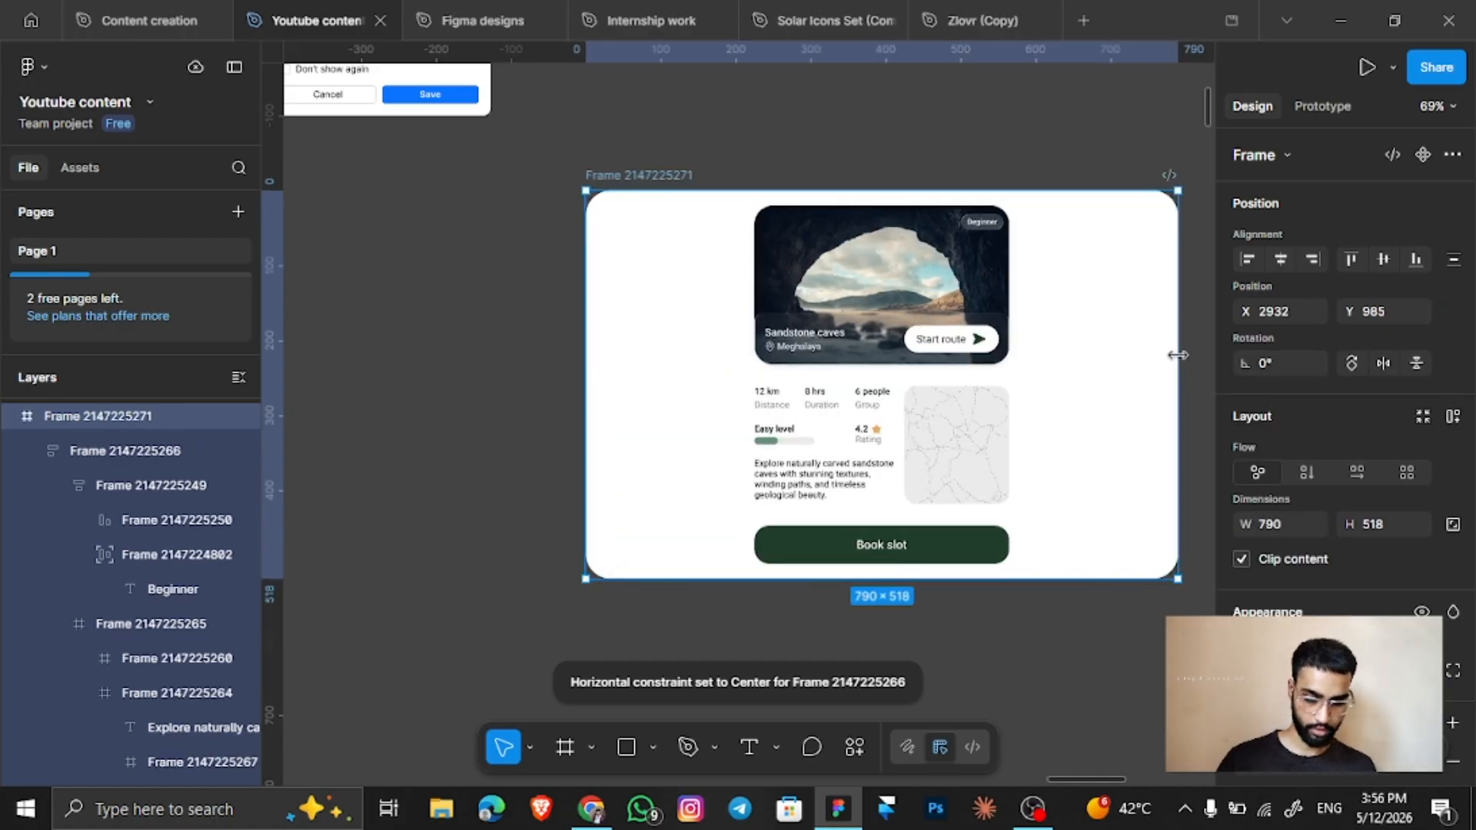
key("ctrl+z")
key("ctrl+z")
key("ctrl+z")
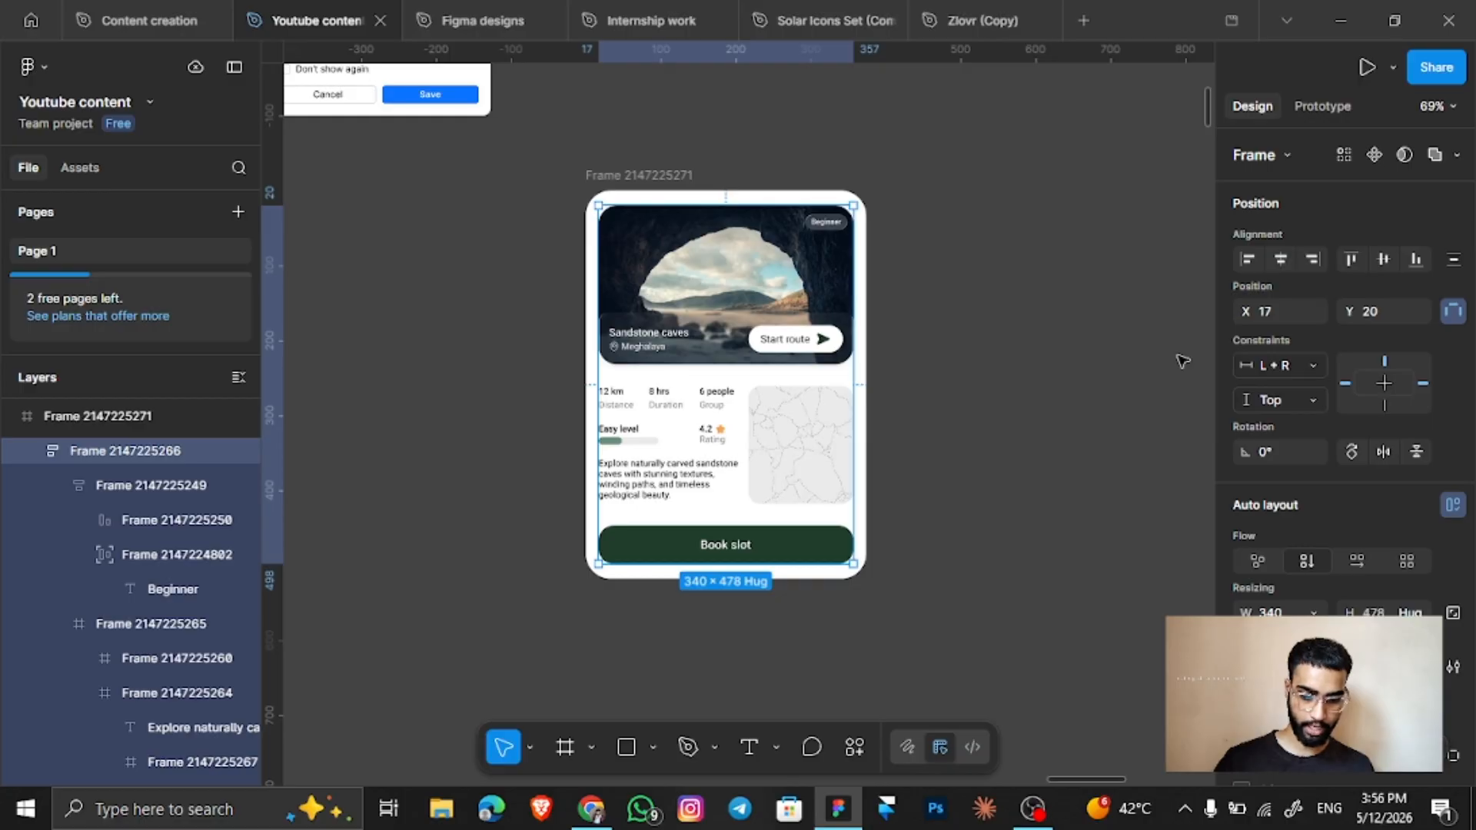
key("ctrl+z")
key("ctrl+z")
Group the Distance, Duration and Group stats into one horizontal auto layout frame.
scroll(752, 392, "up", 1)
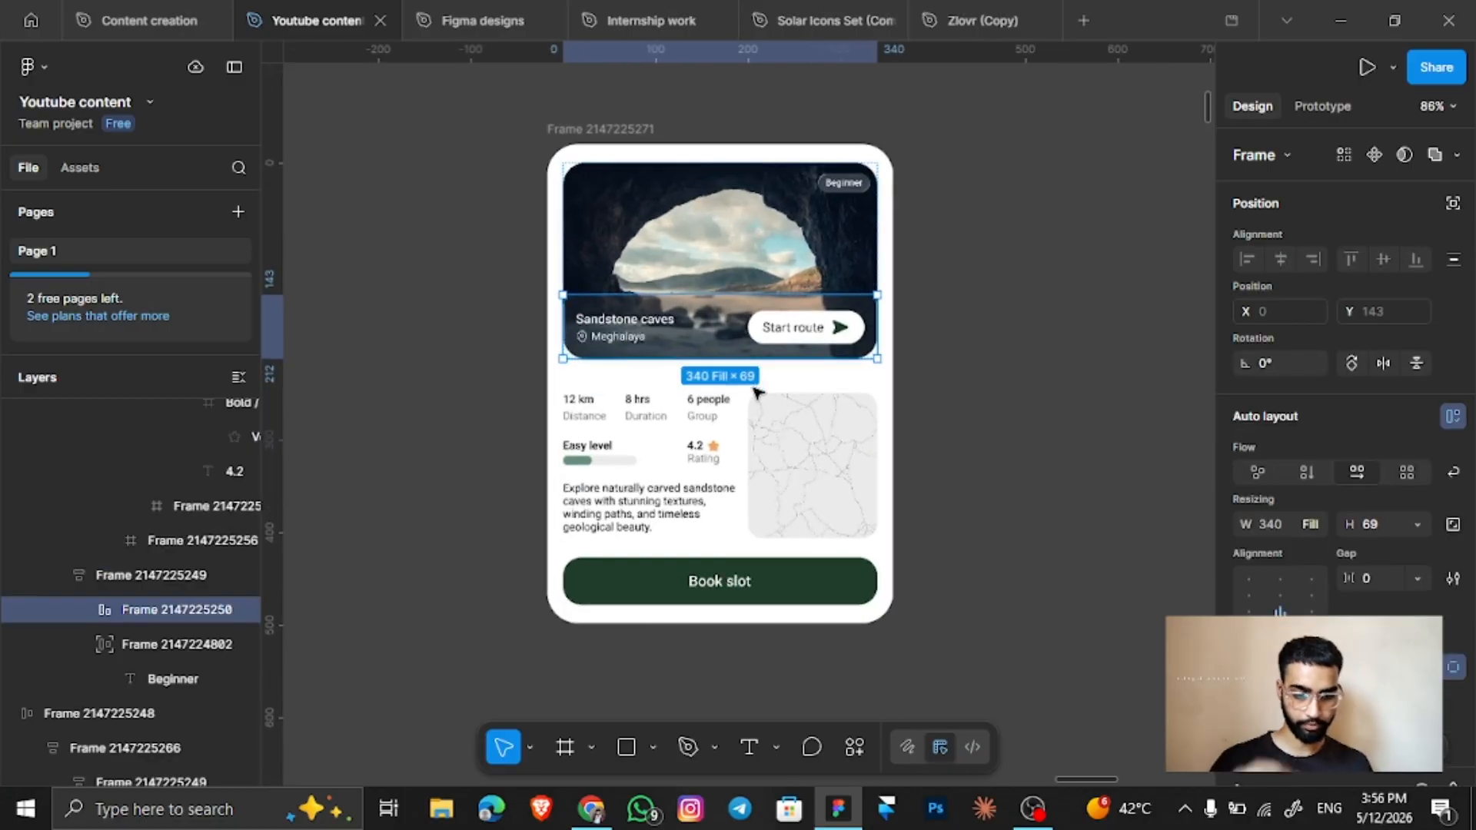
left_click(815, 415)
left_click(813, 415)
scroll(751, 411, "up", 2)
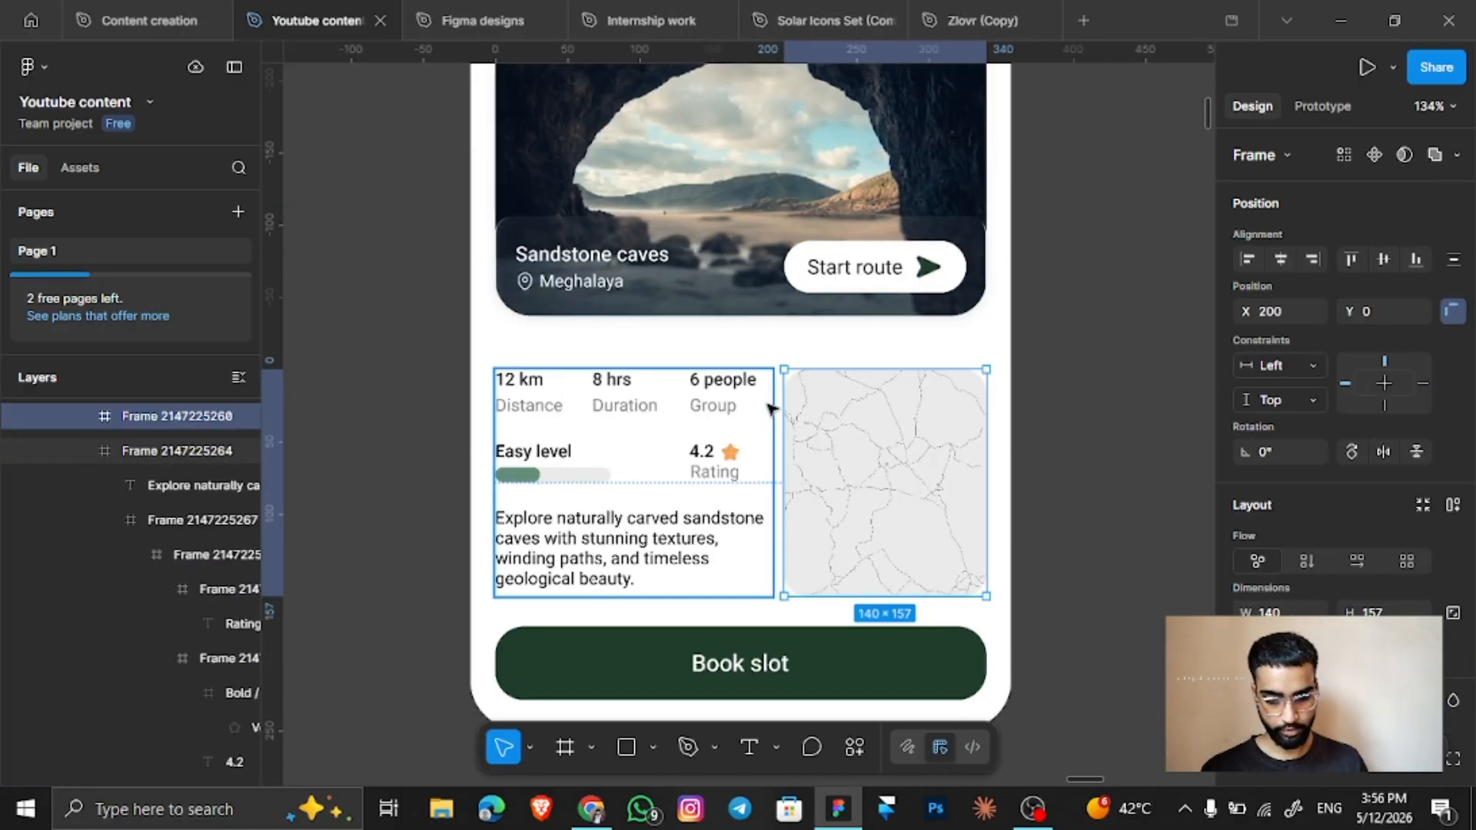
left_click(728, 402)
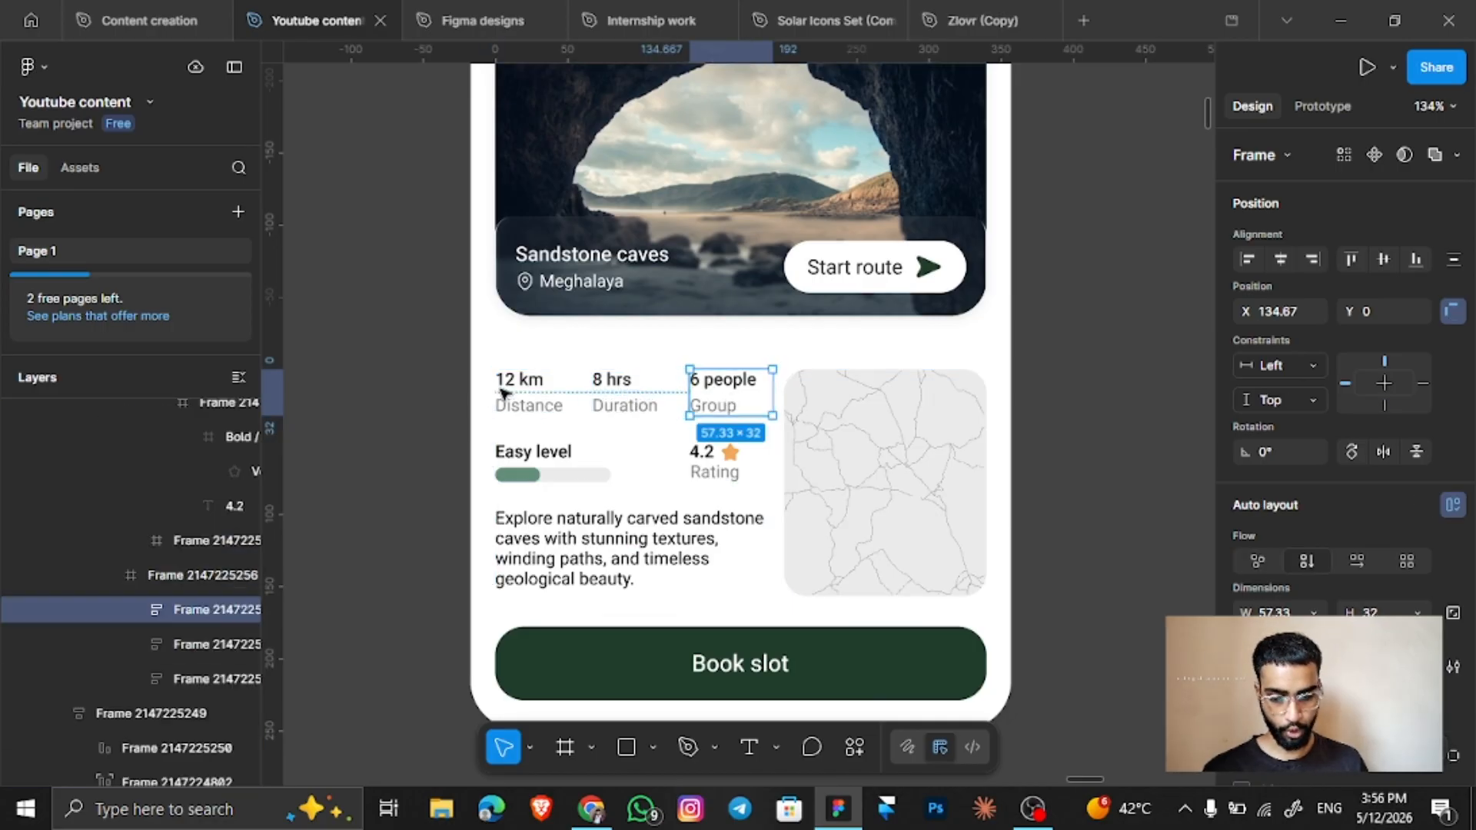
left_click(626, 395)
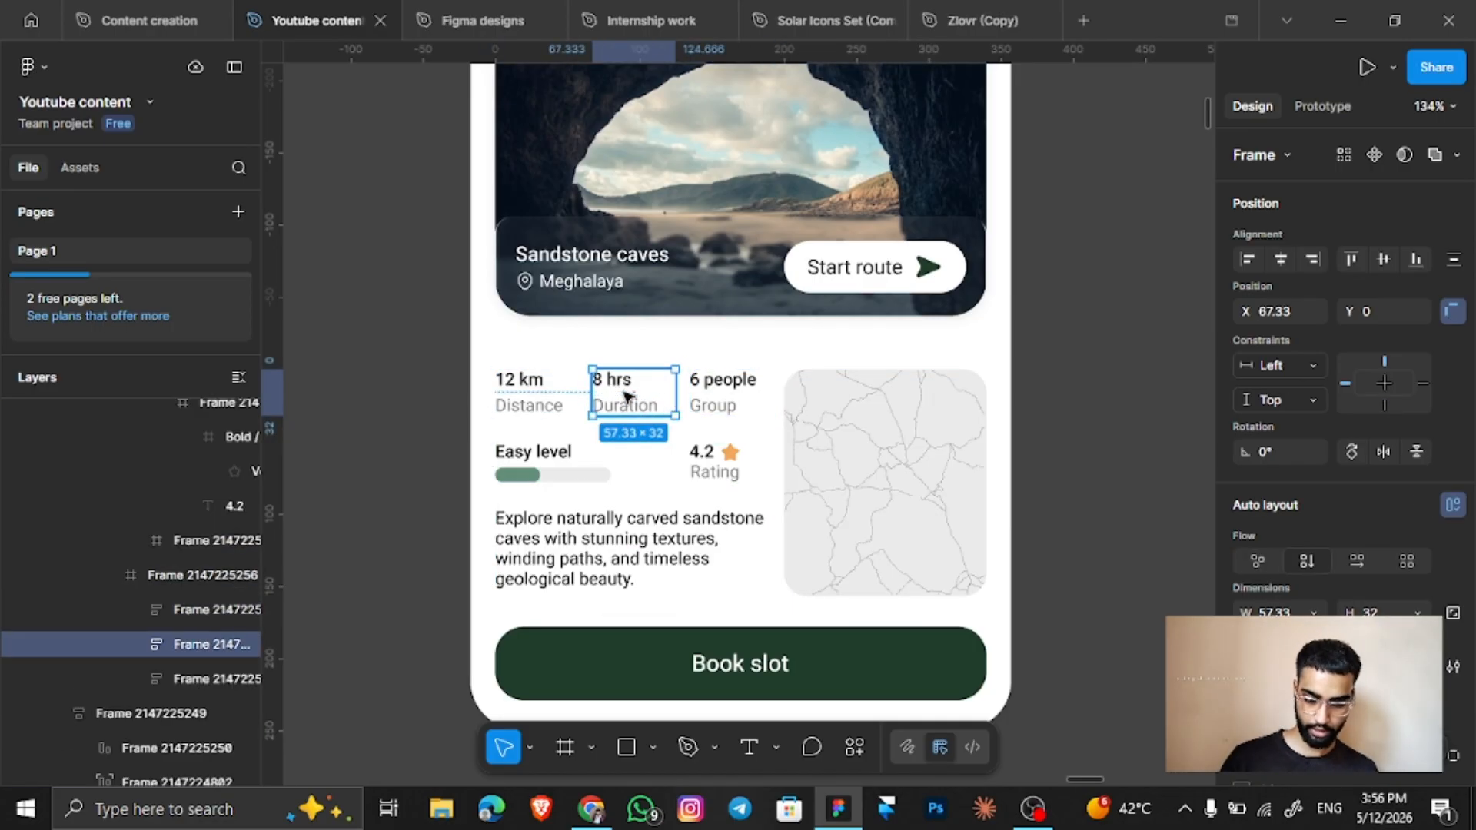
left_click(531, 400, "shift")
left_click(742, 408, "shift")
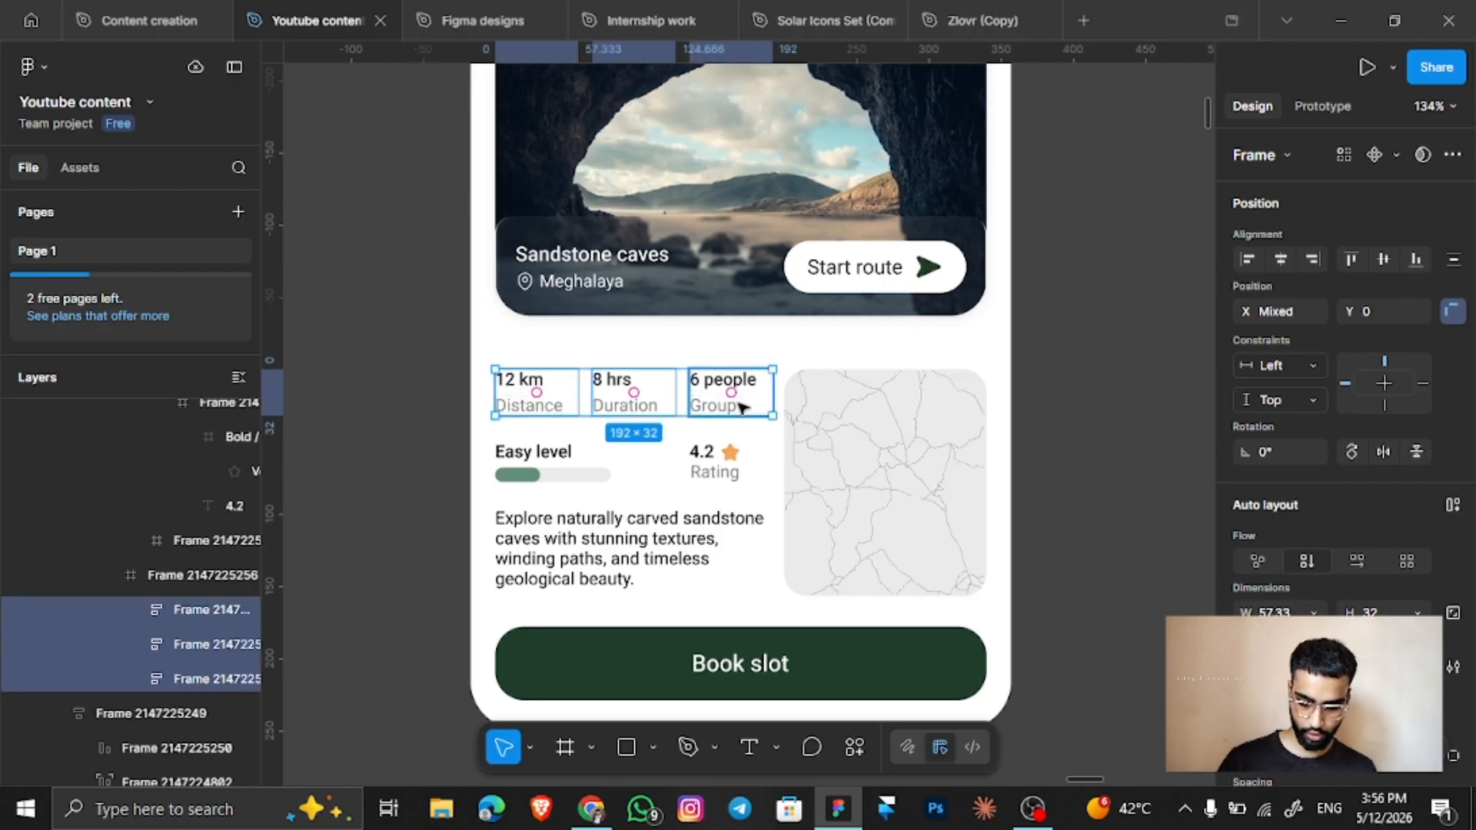
key("shift+a")
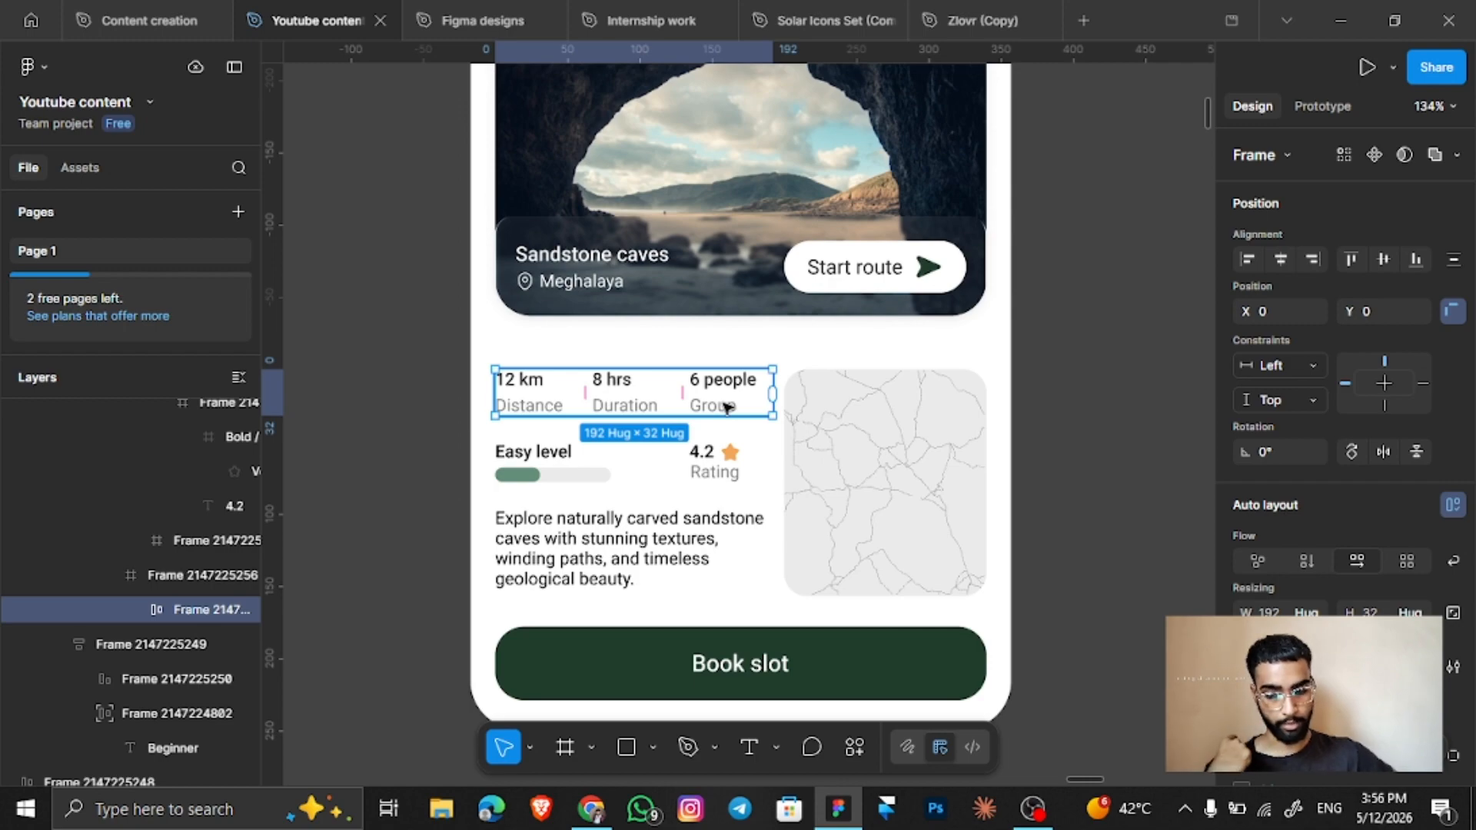
Check the width sizing of the new stats row and of its Duration text.
left_click(1313, 613)
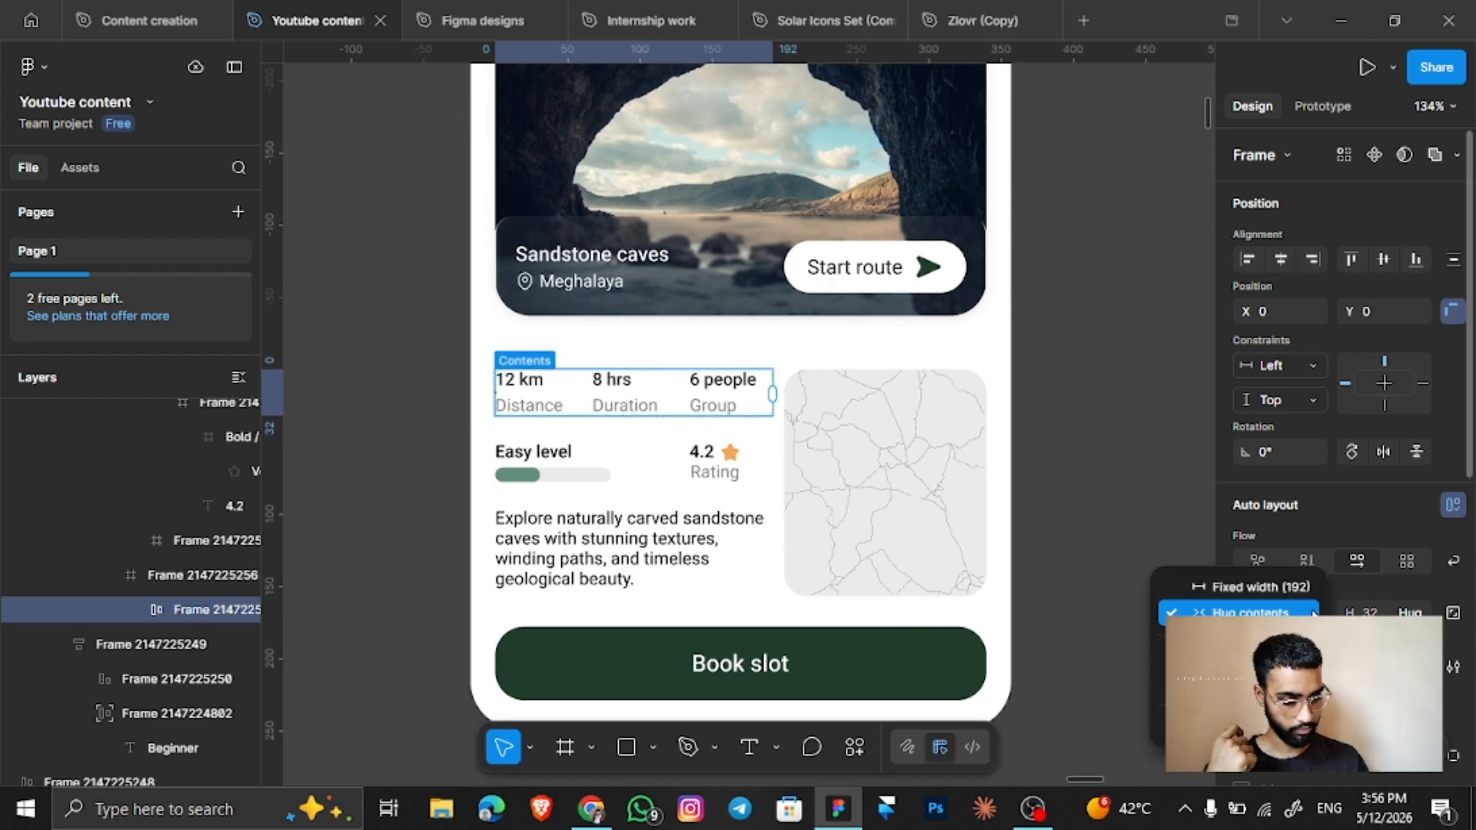
left_click(1307, 612)
scroll(658, 438, "down", 1)
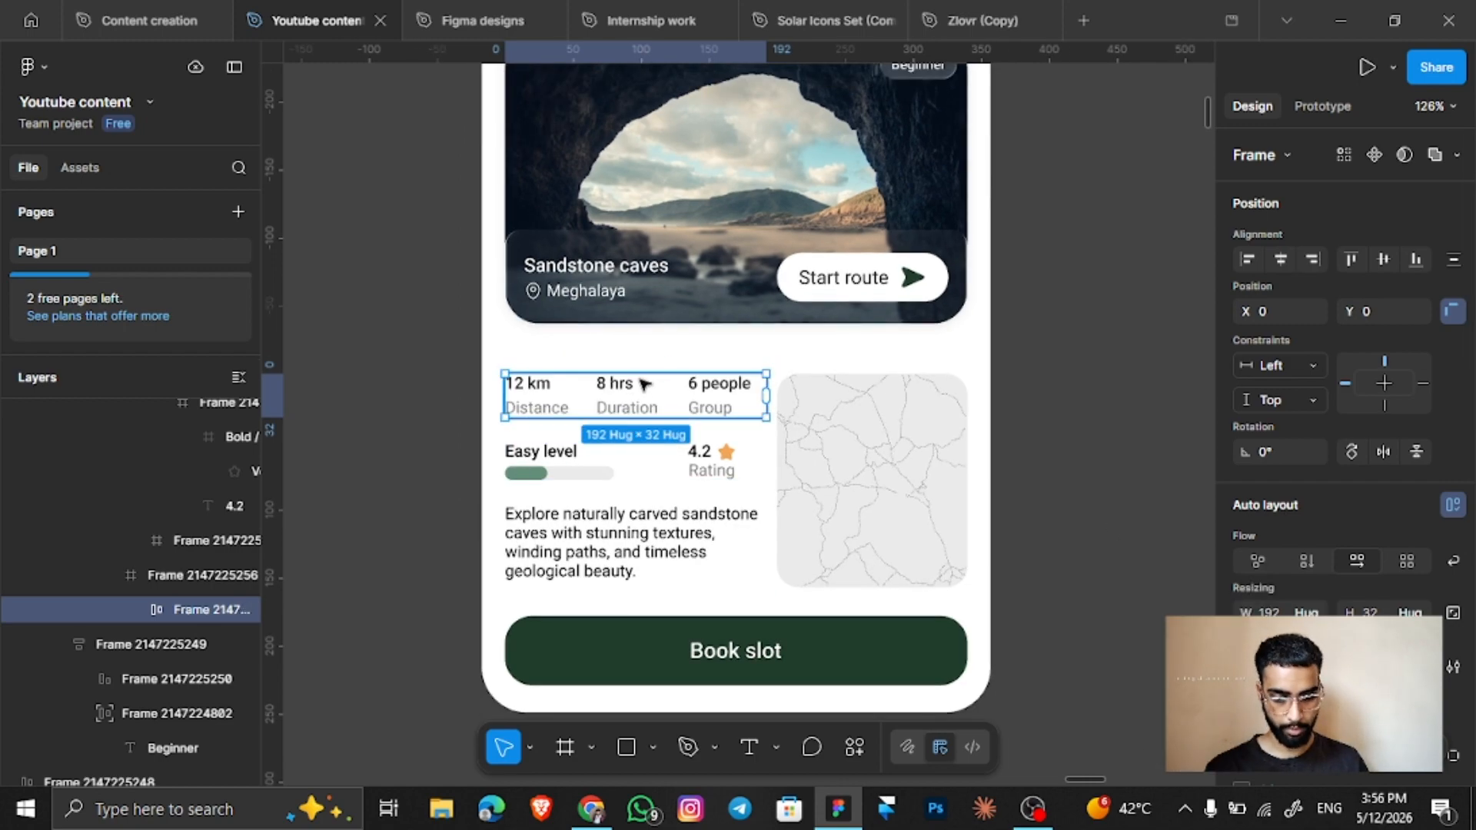
double_click(636, 399)
double_click(636, 399)
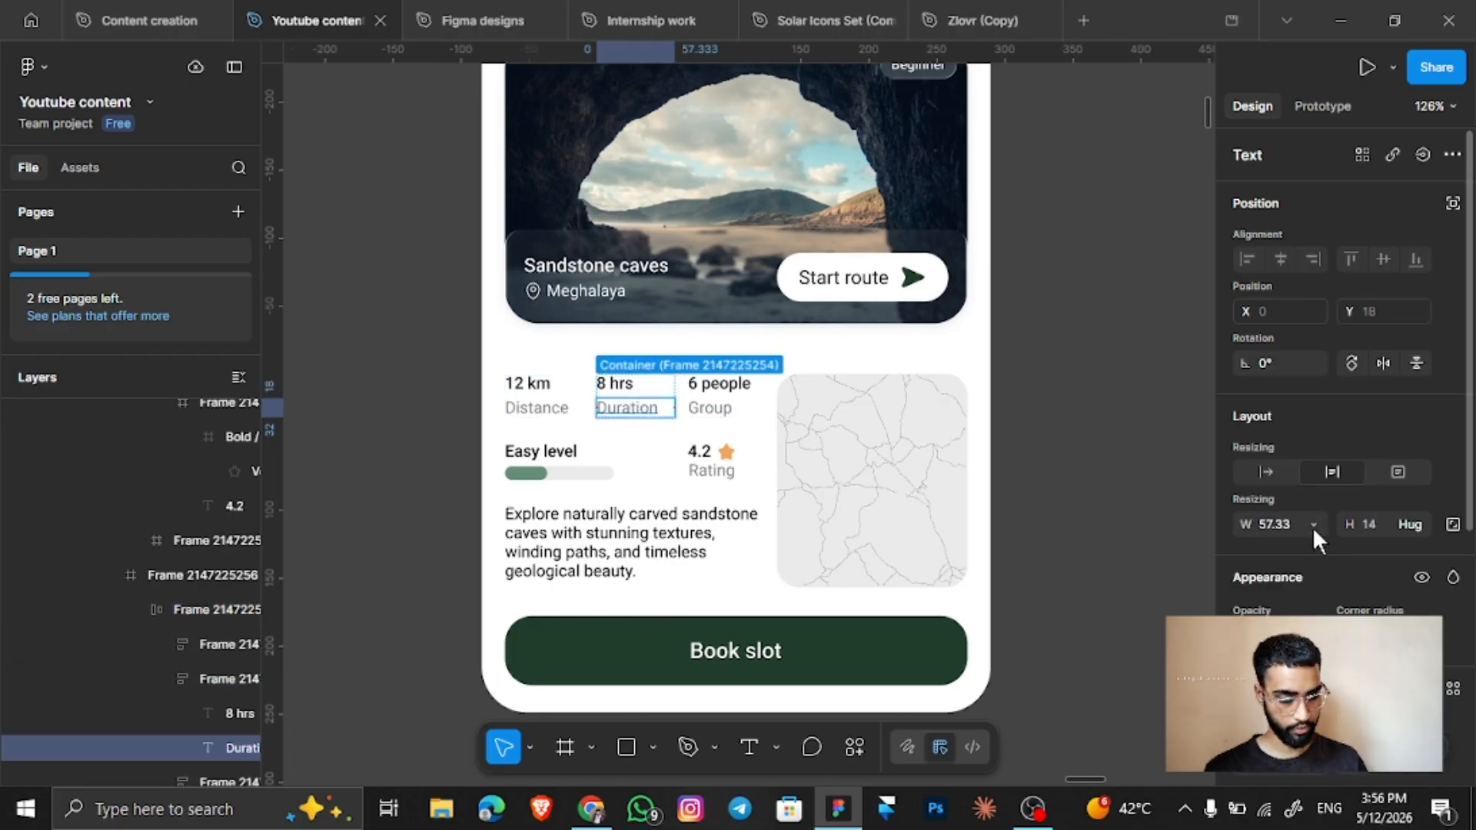
Apply horizontal auto layout to the row holding the Easy level bar and the rating.
left_click(692, 472)
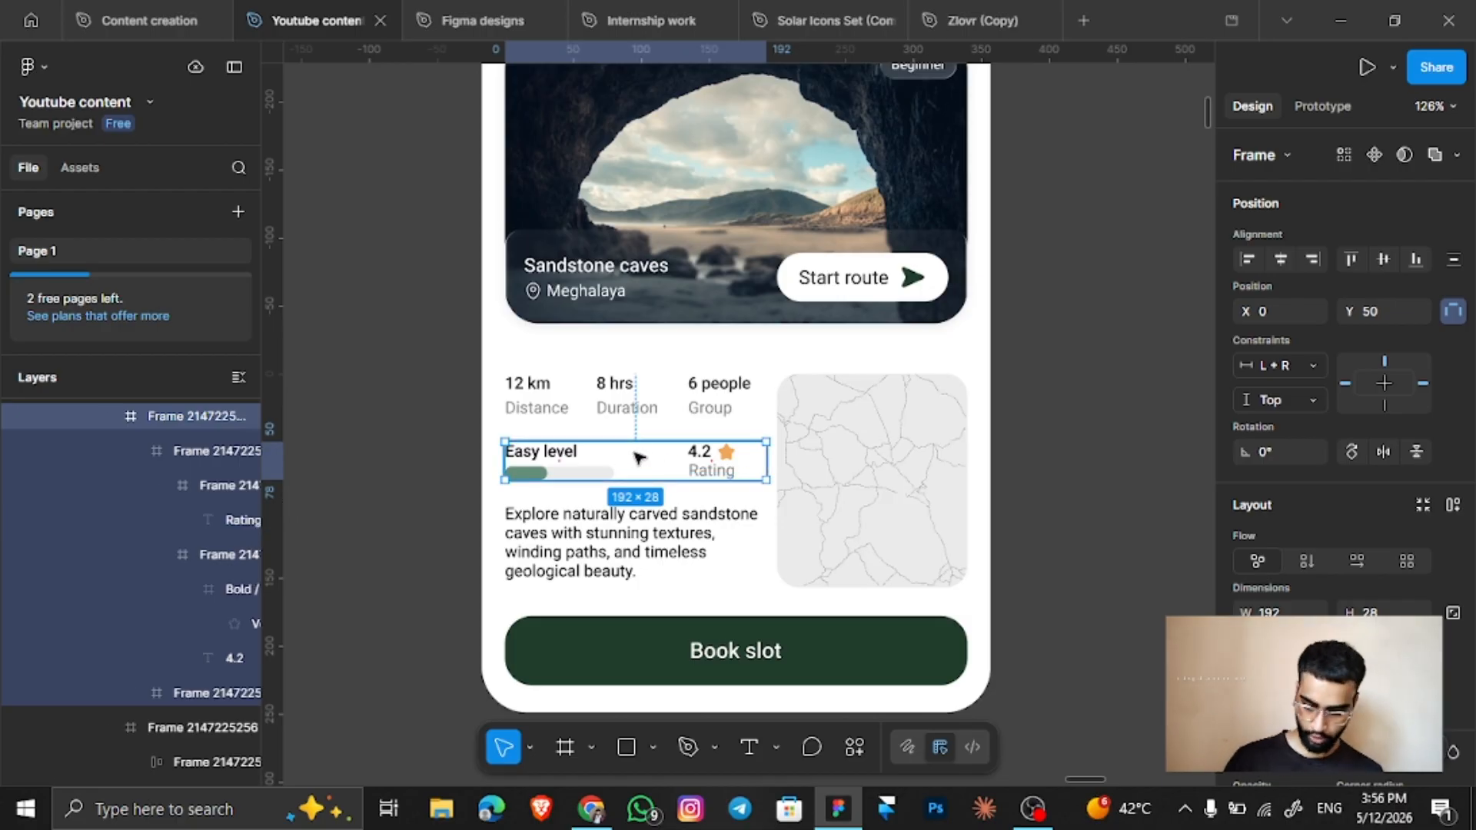
key("shift+a")
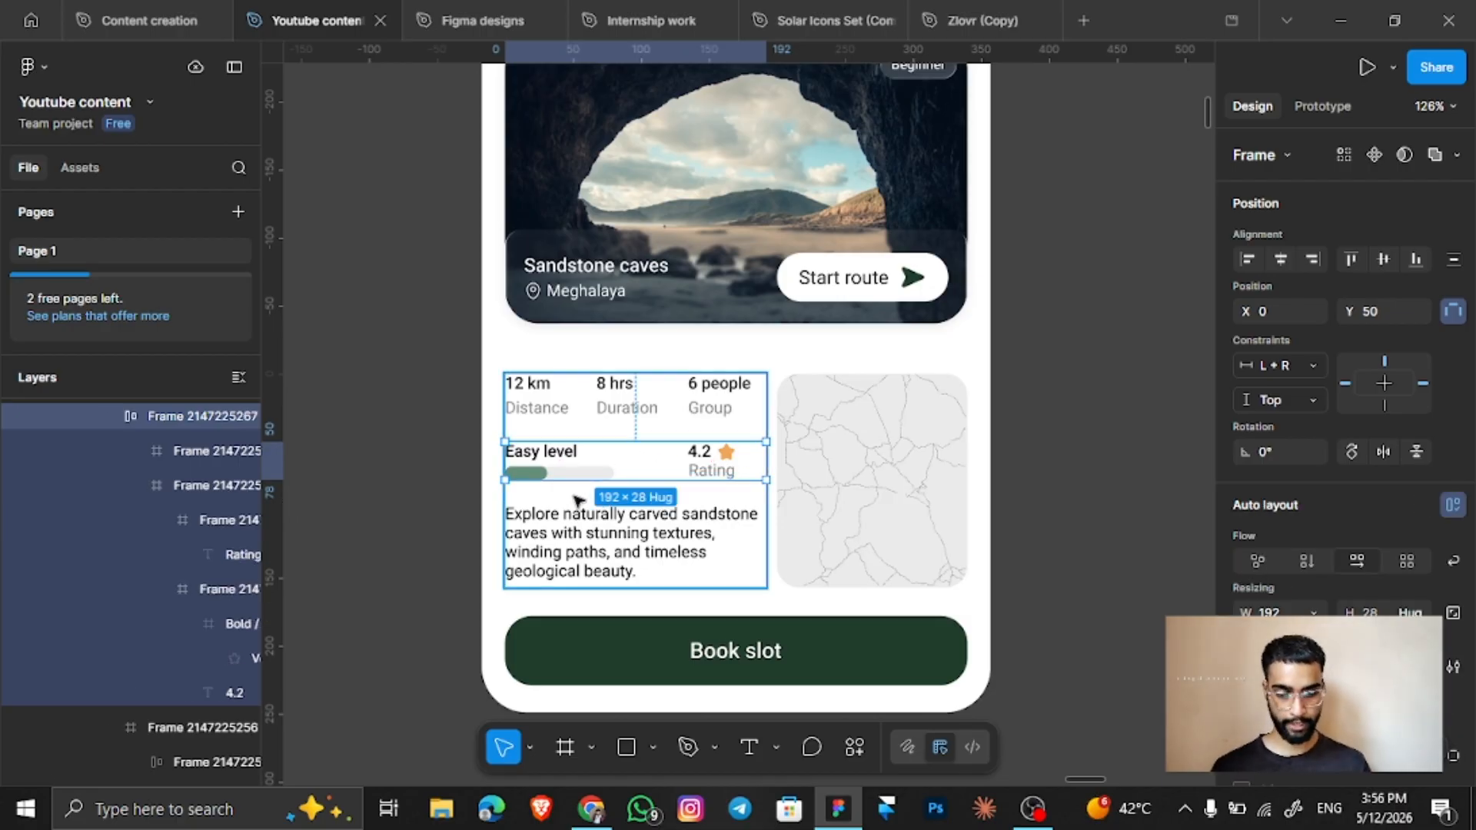
Try setting the Easy level and rating row's width to hug contents, and undo it.
left_click(1312, 613)
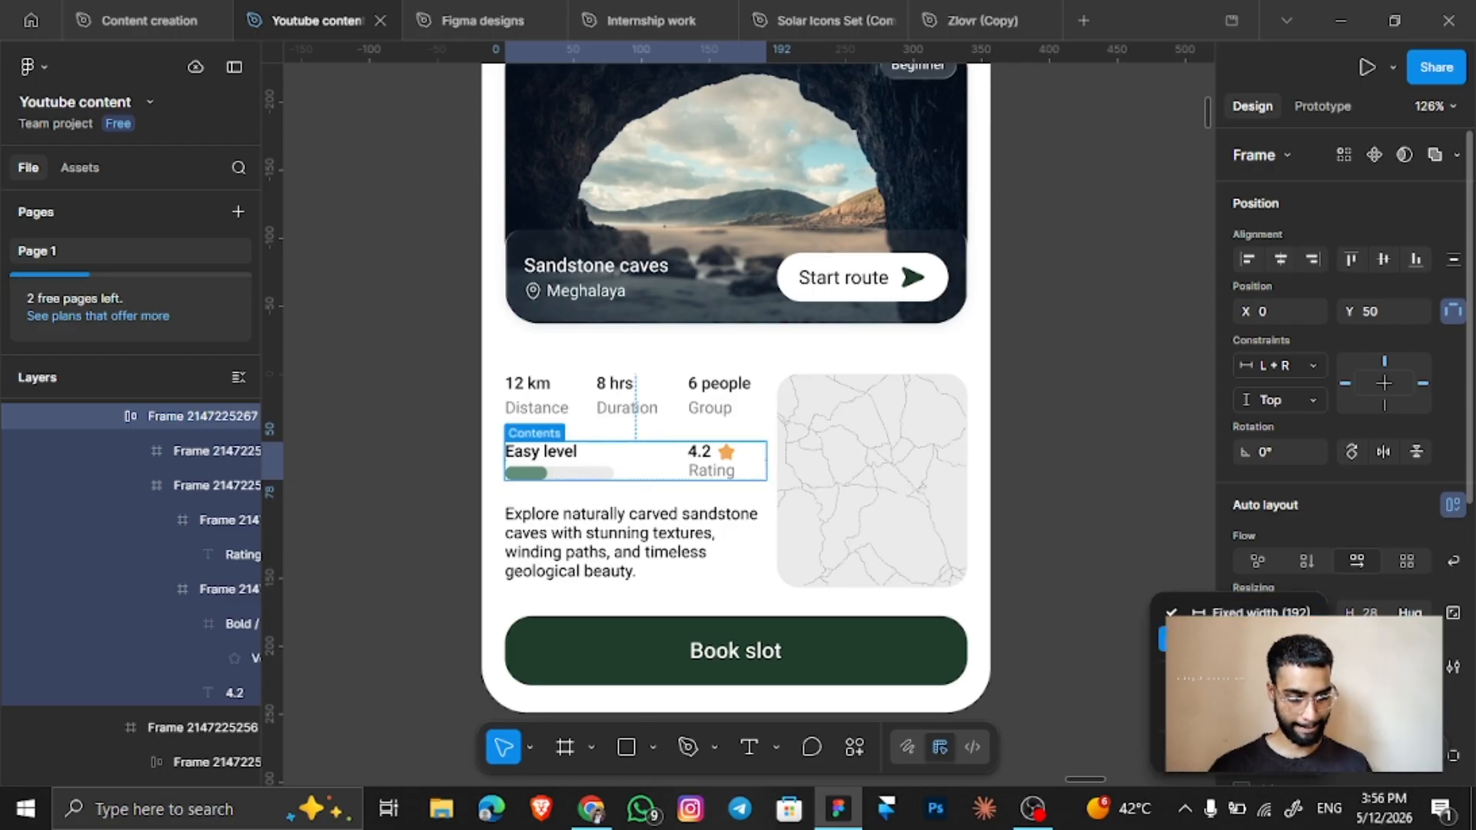
left_click(1239, 639)
key("ctrl+z")
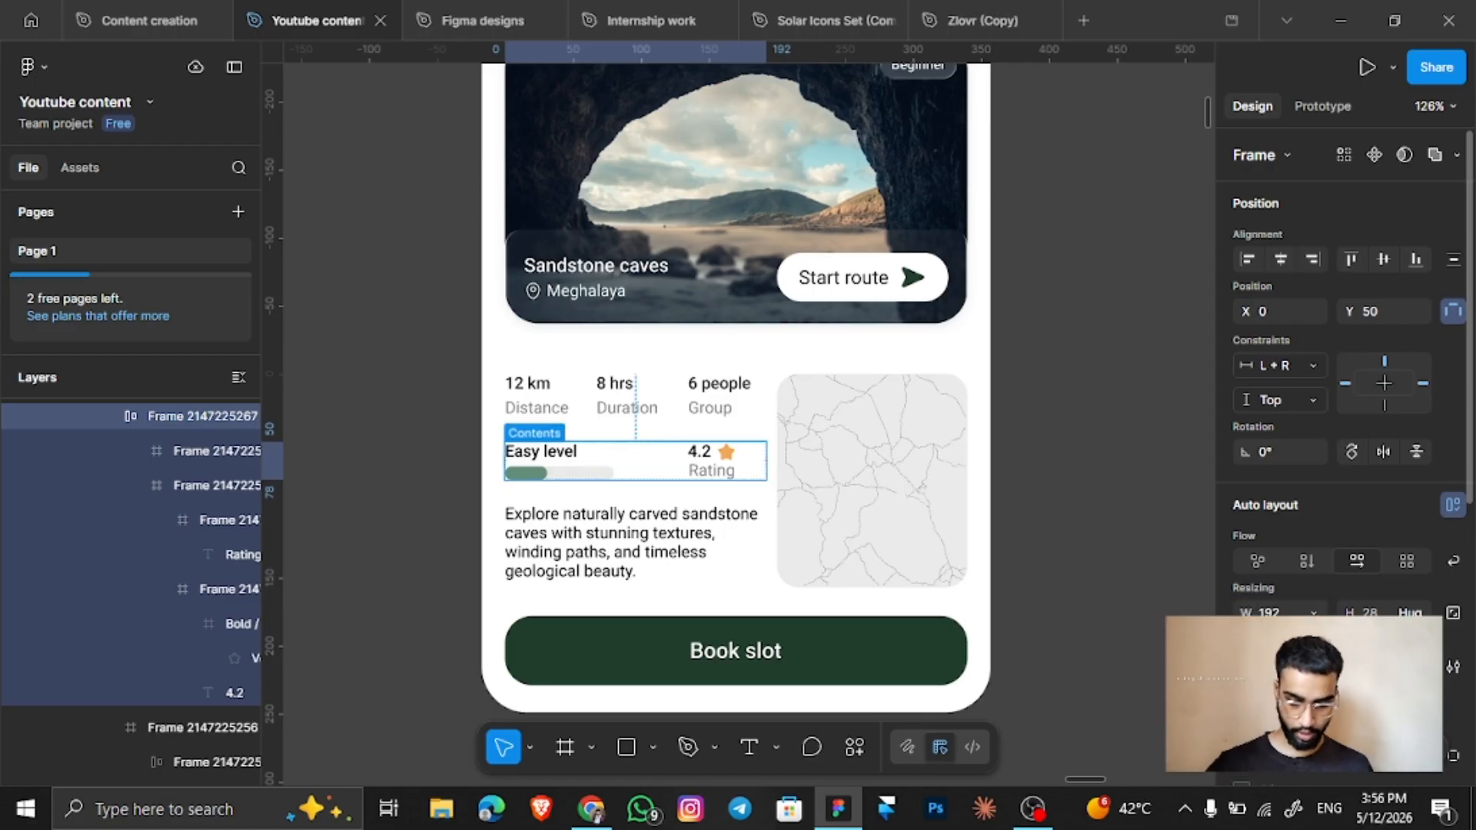
left_click(1319, 612)
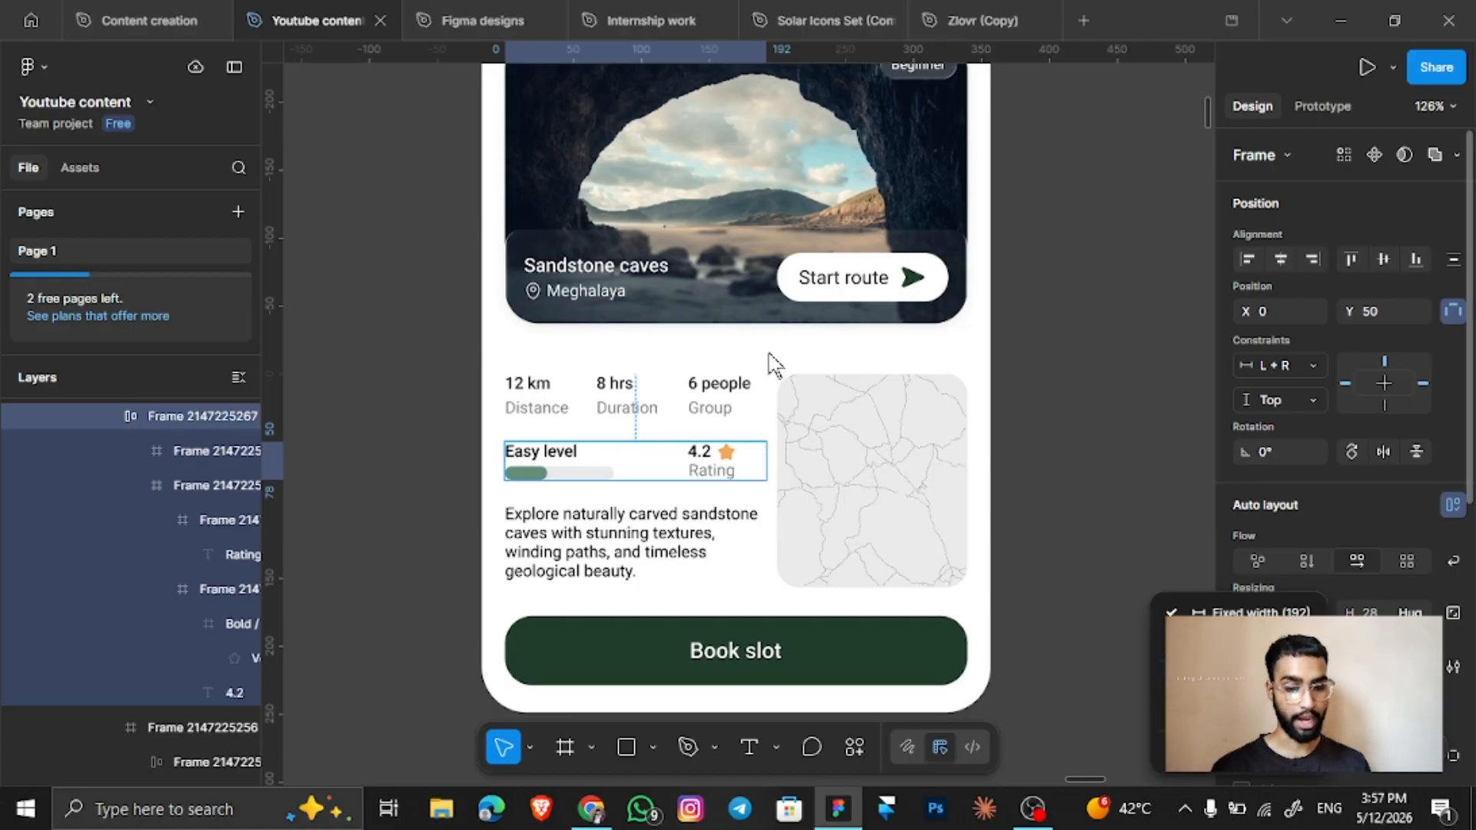
left_click(1197, 226)
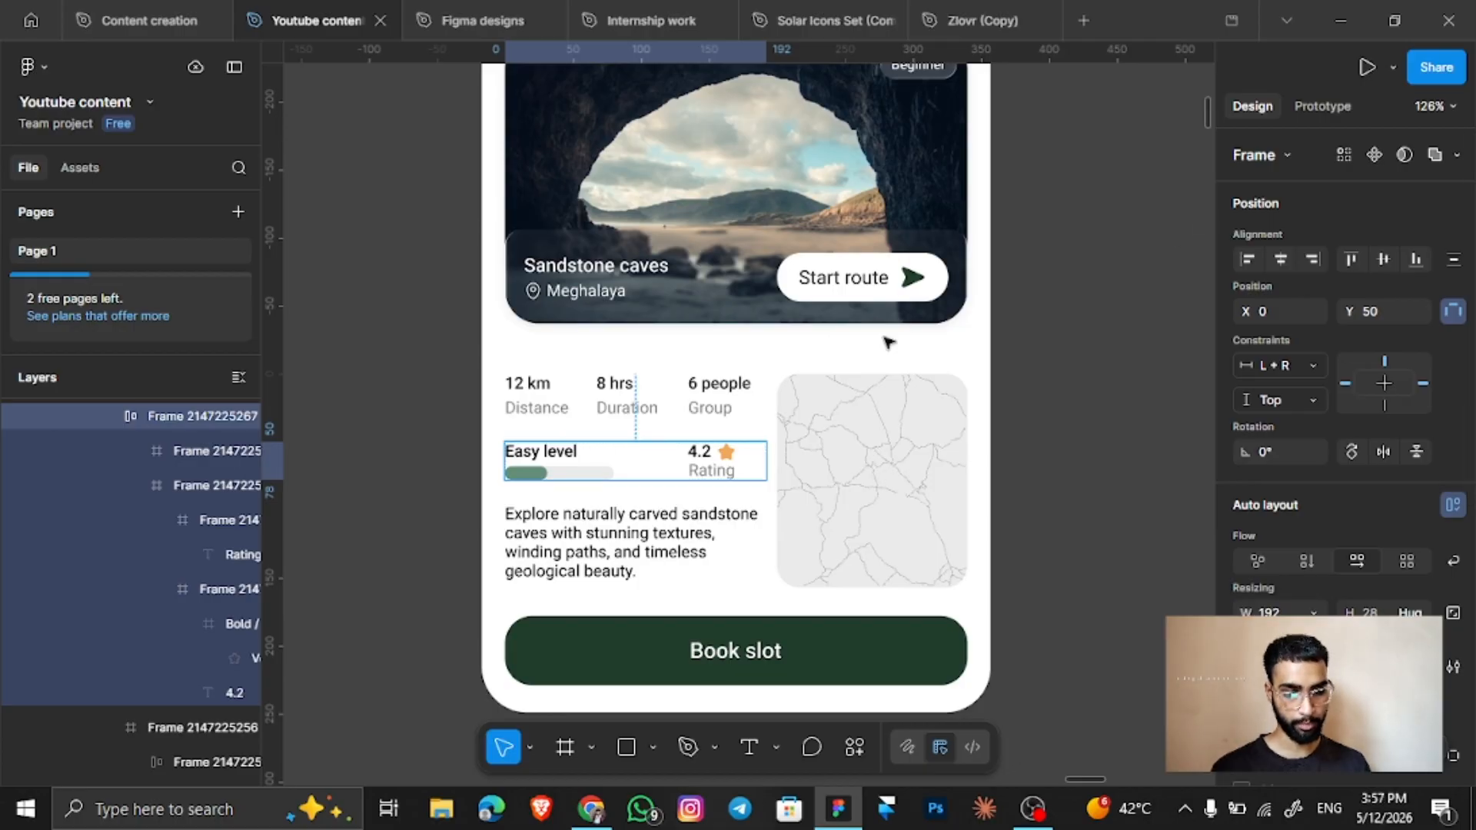
left_click(726, 350)
scroll(727, 350, "down", 5)
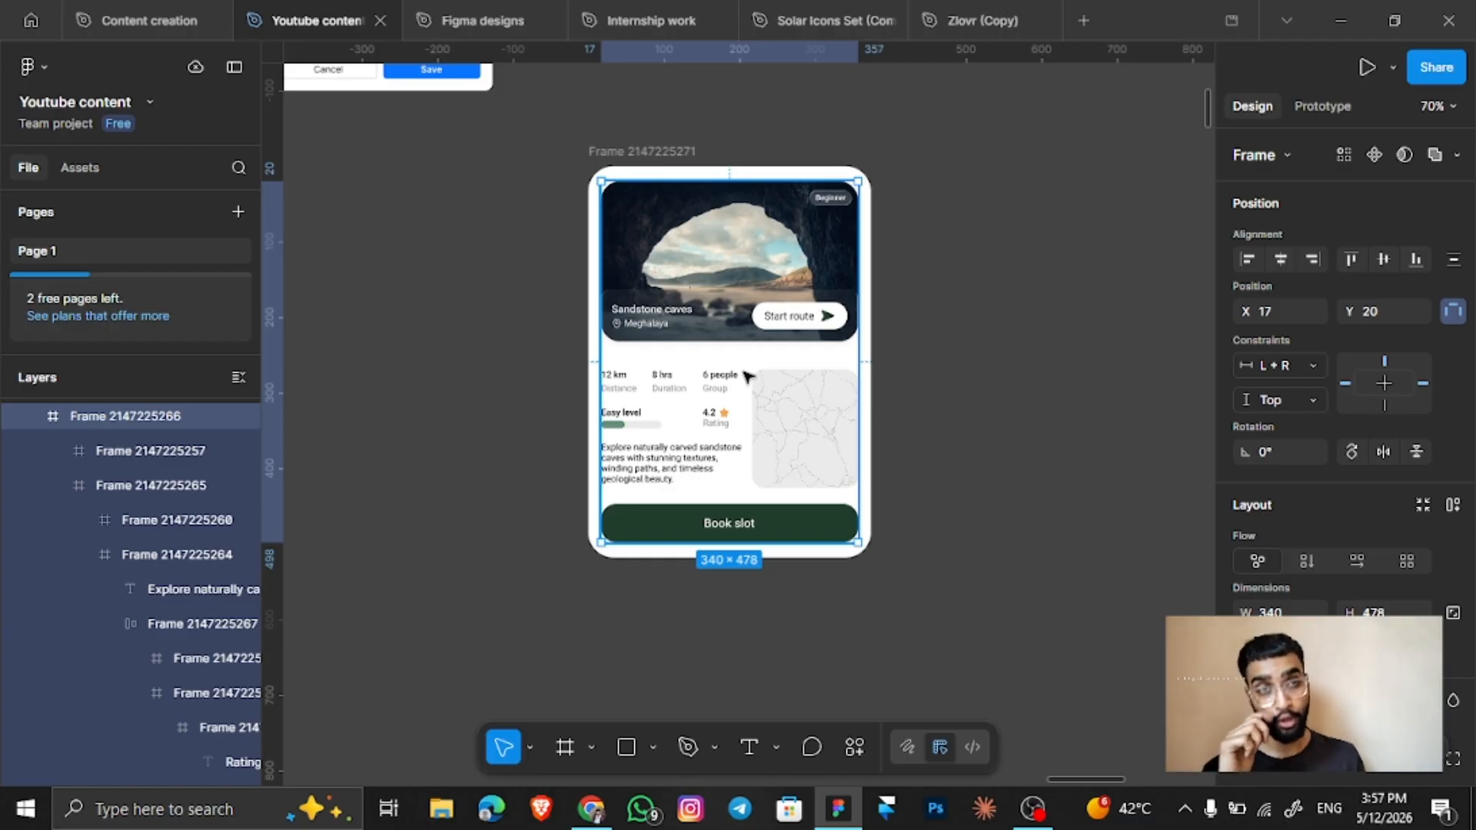
scroll(759, 386, "up", 5, "ctrl")
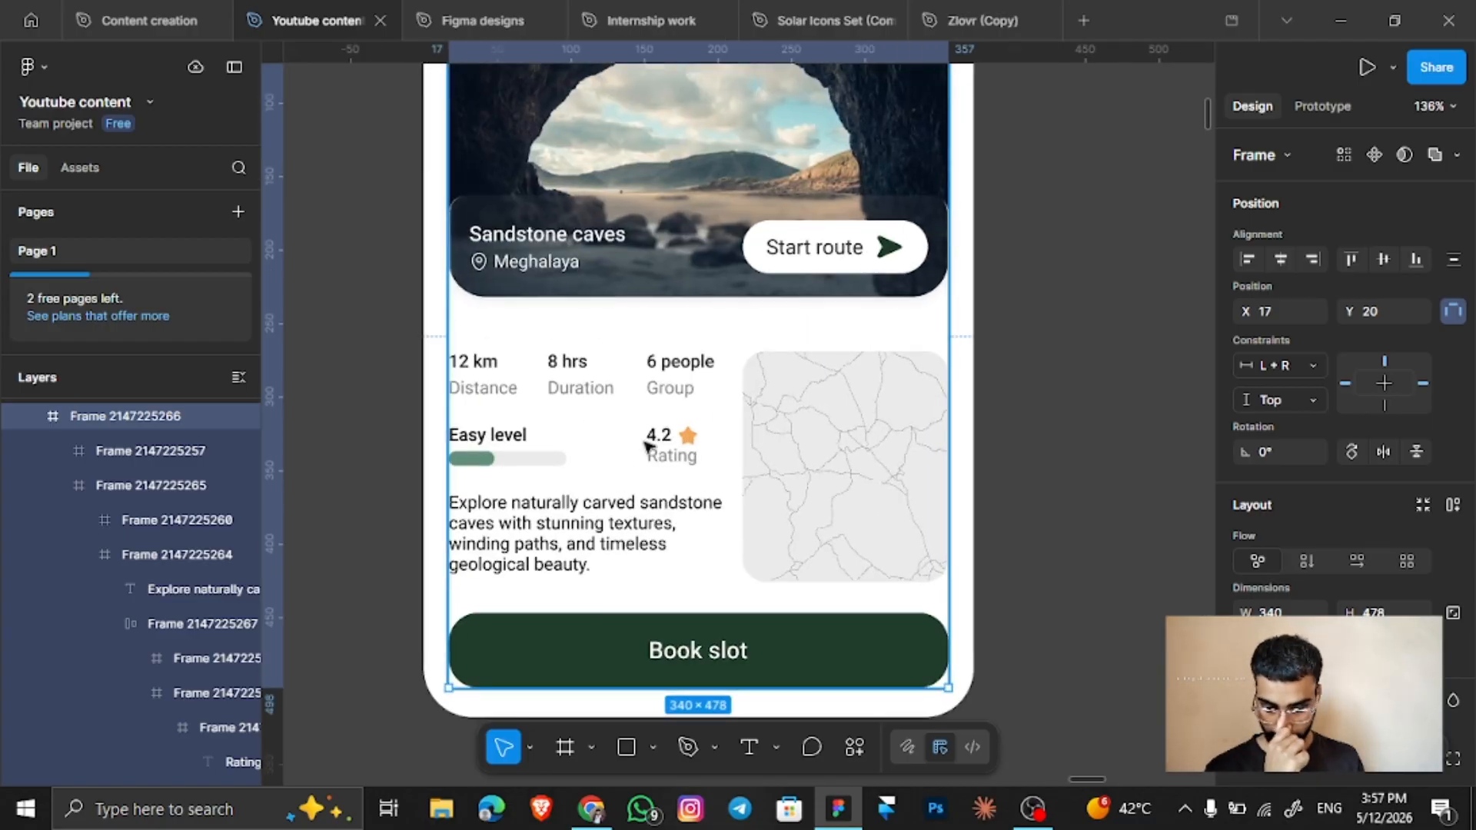
double_click(652, 438)
double_click(647, 444)
double_click(647, 445)
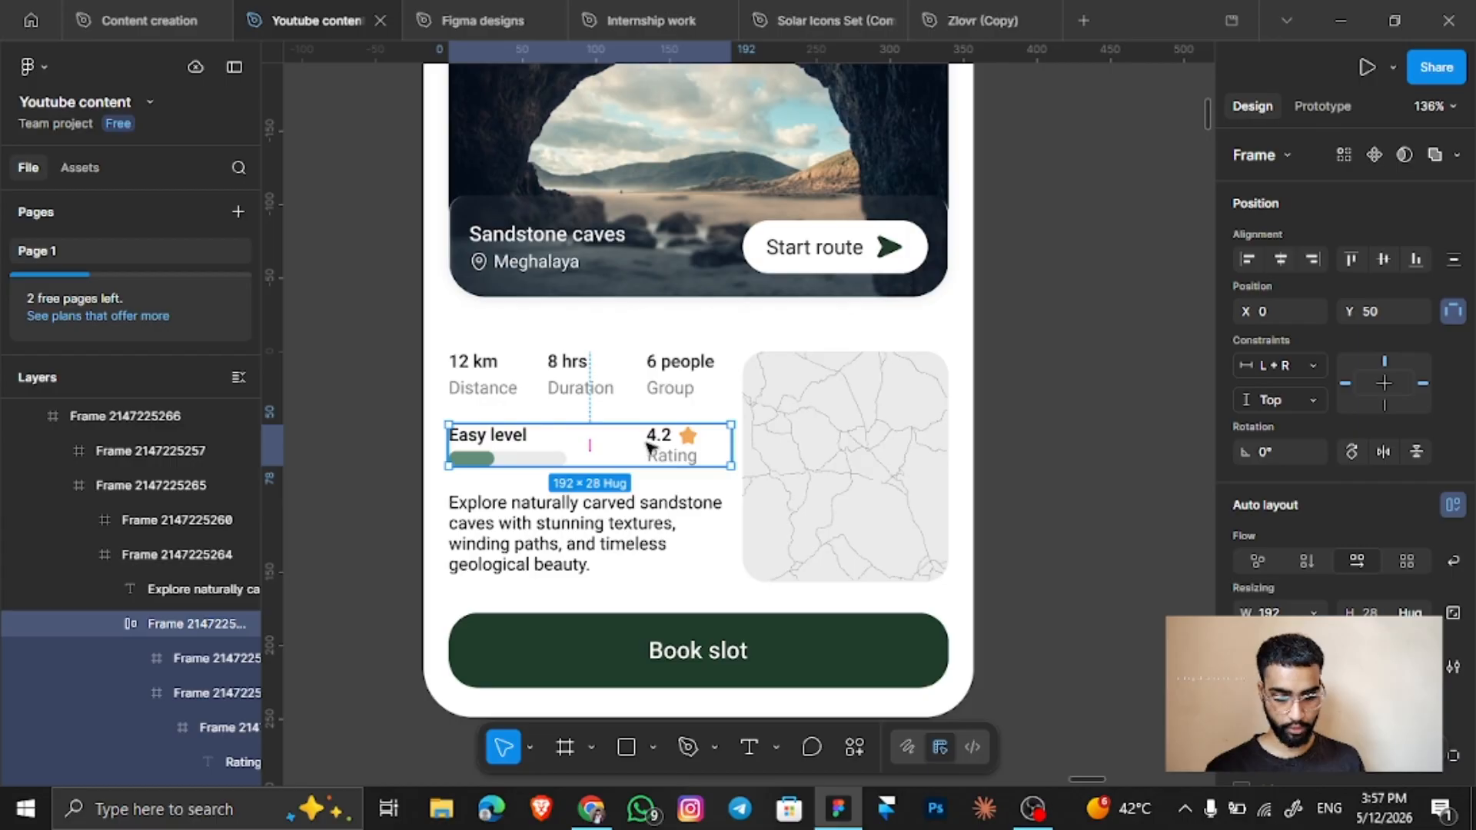
left_click(601, 564)
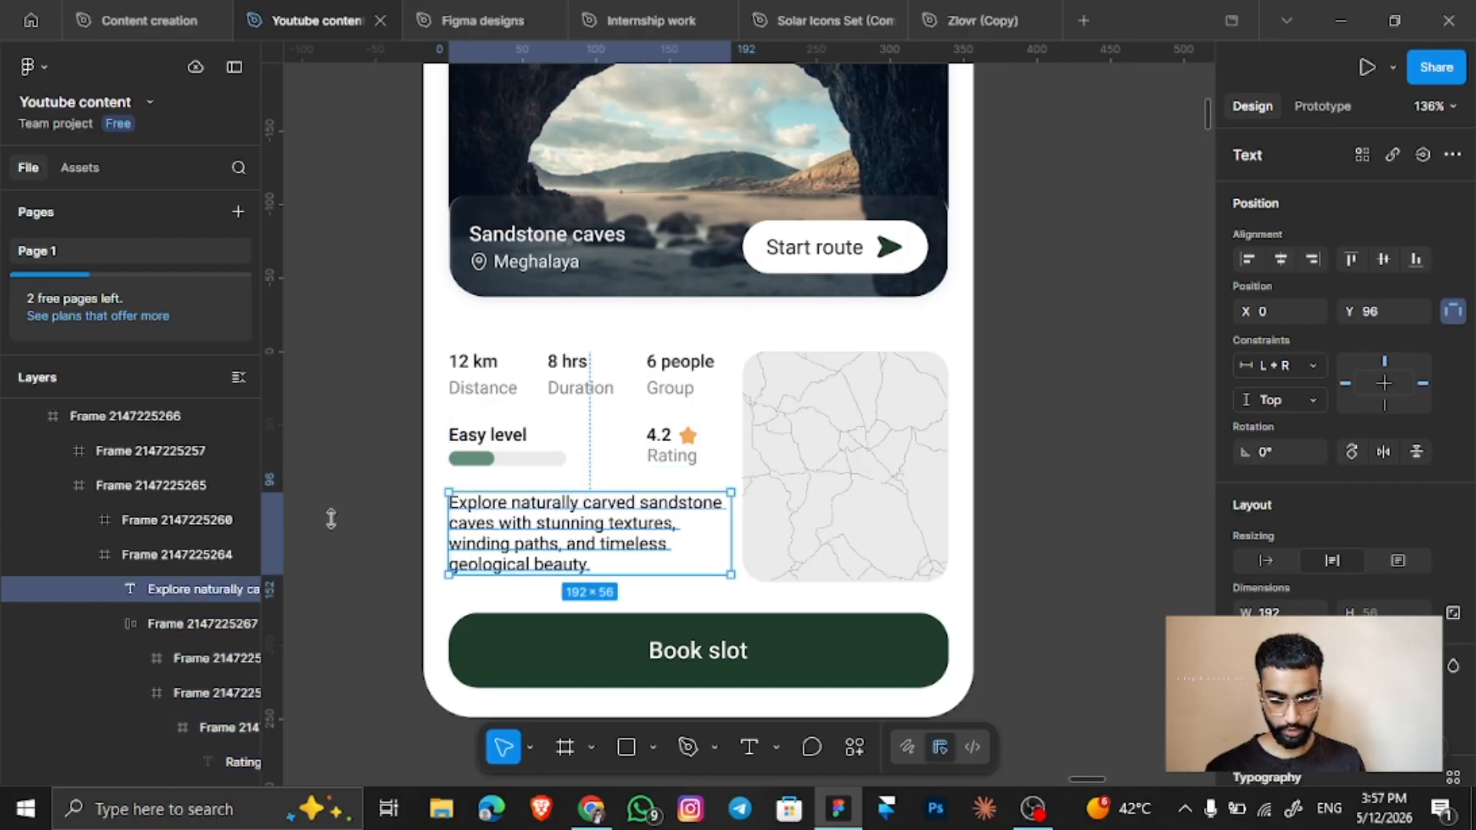
left_click(131, 556)
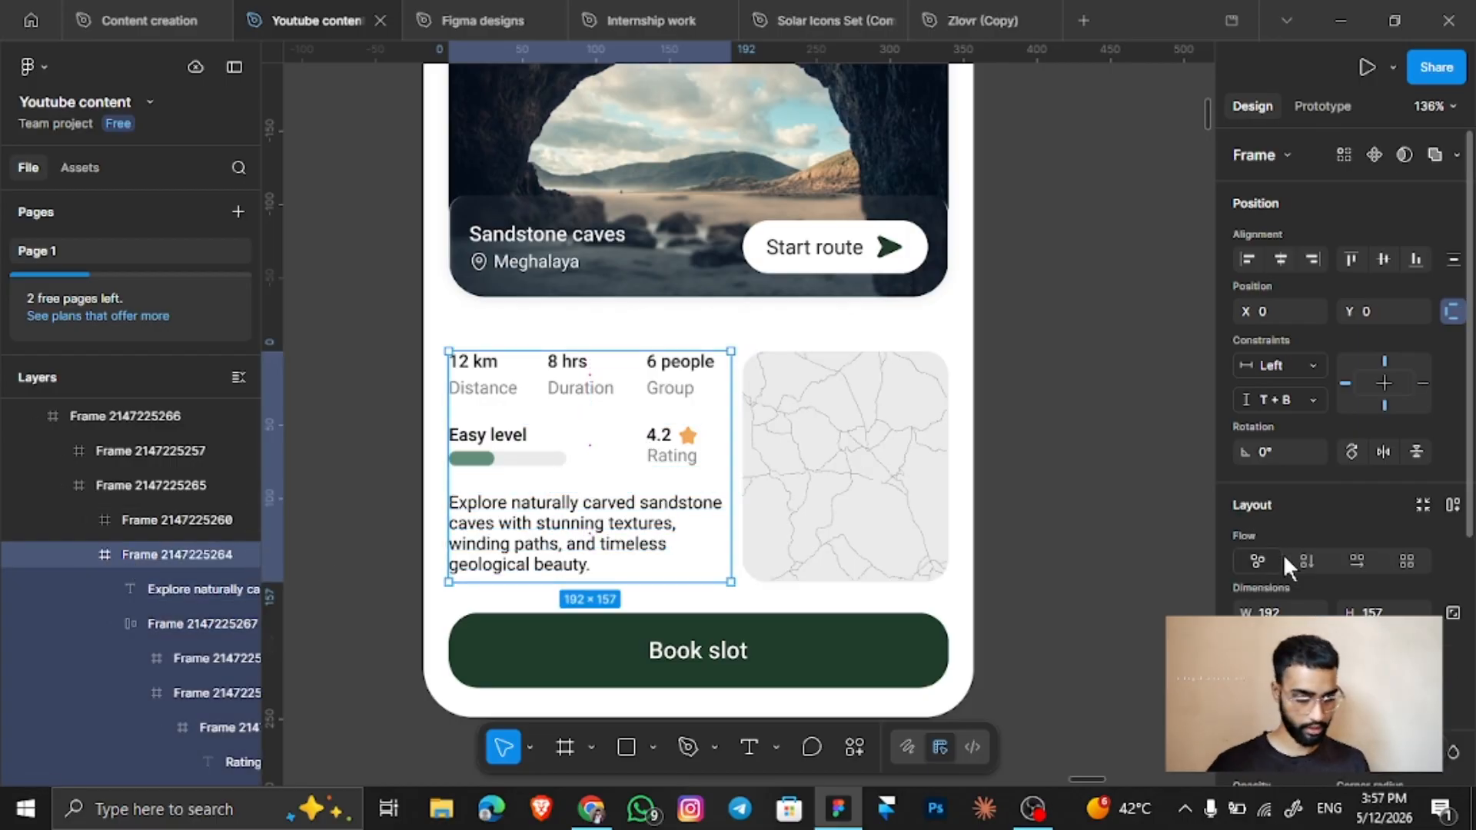
key("shift+a")
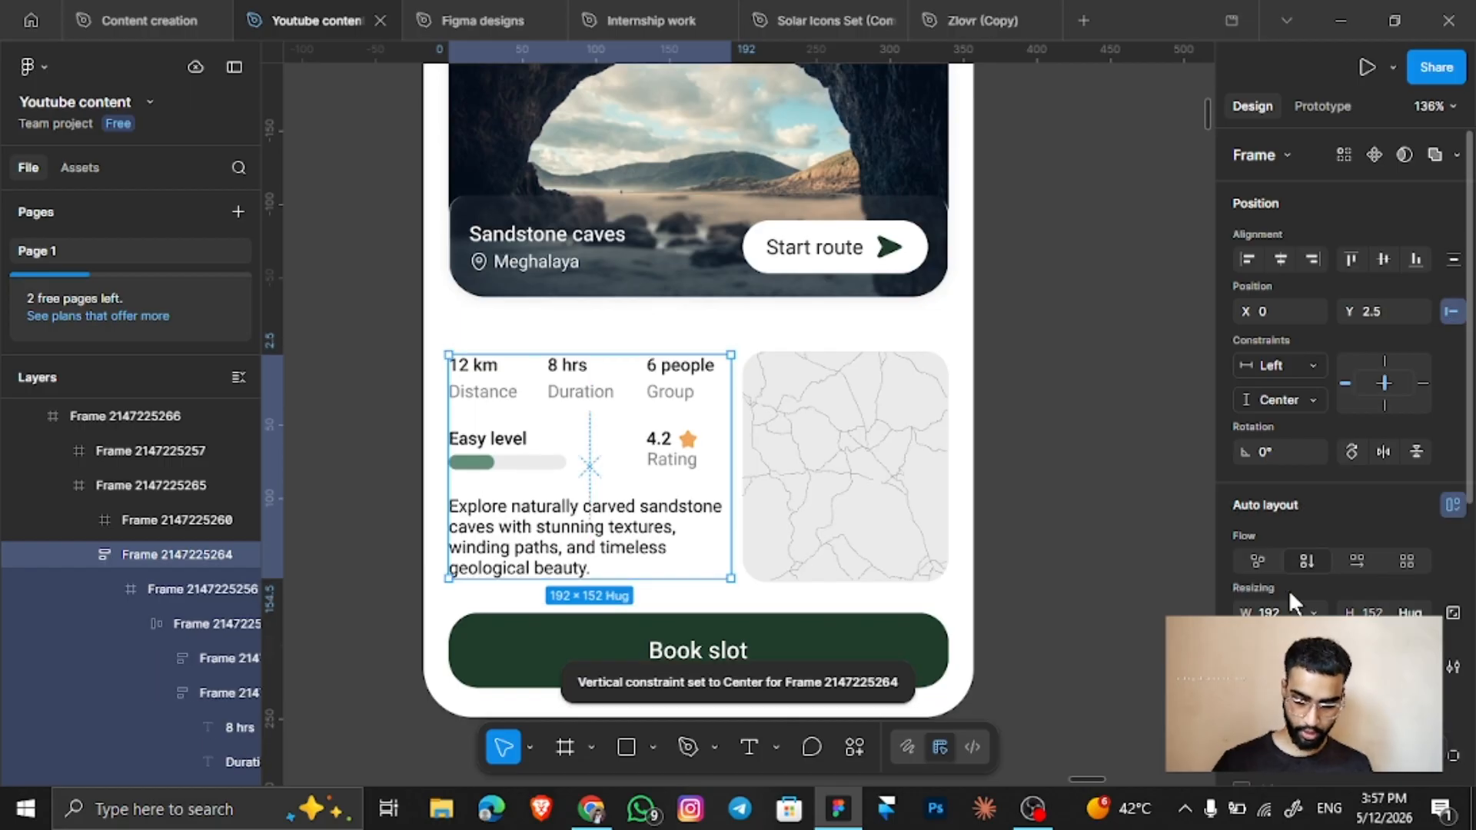
Apply auto layout to the map frame beside the details and to the Book slot button frame.
left_click(590, 368)
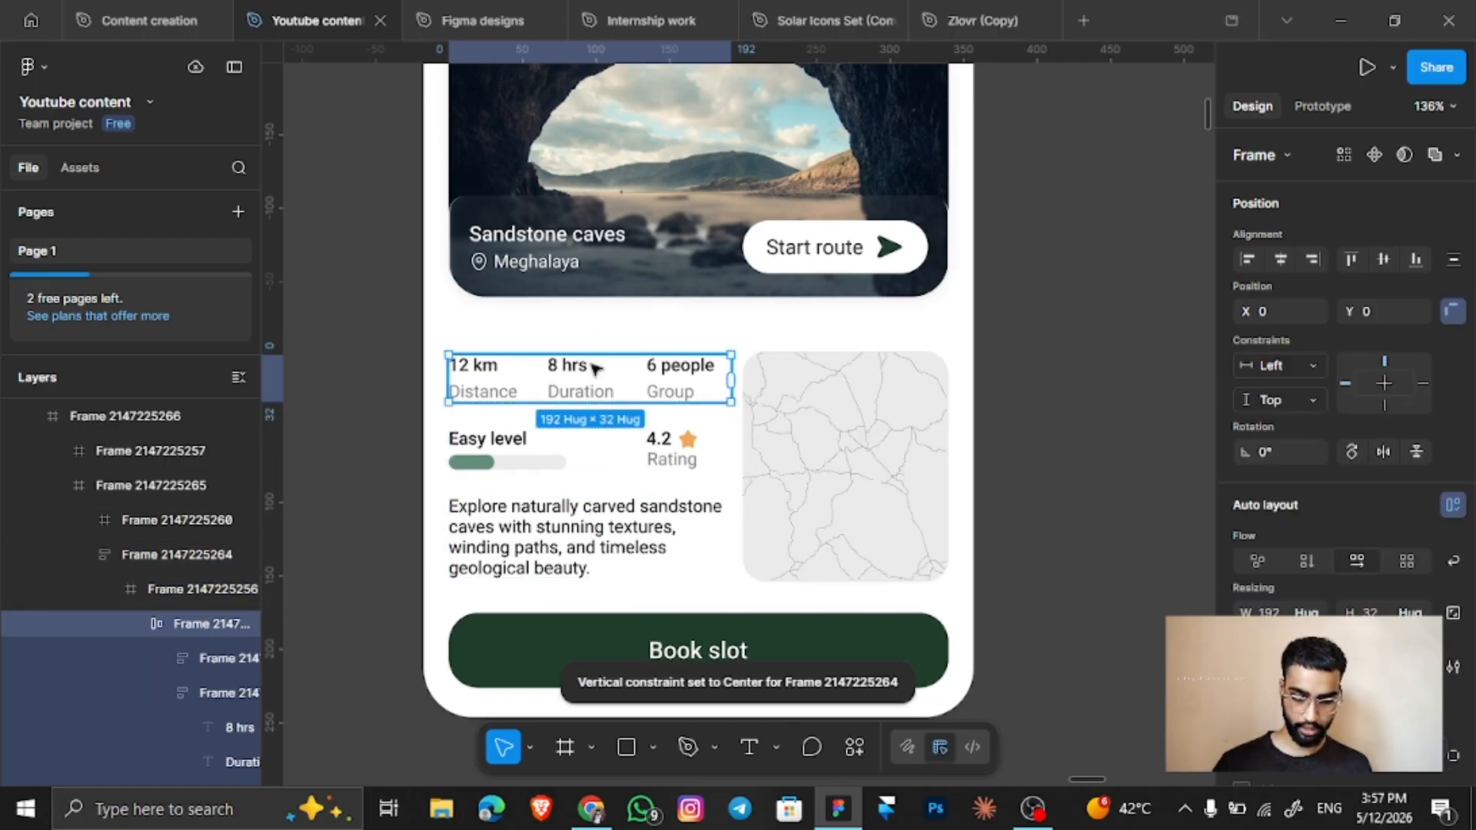
left_click(594, 460)
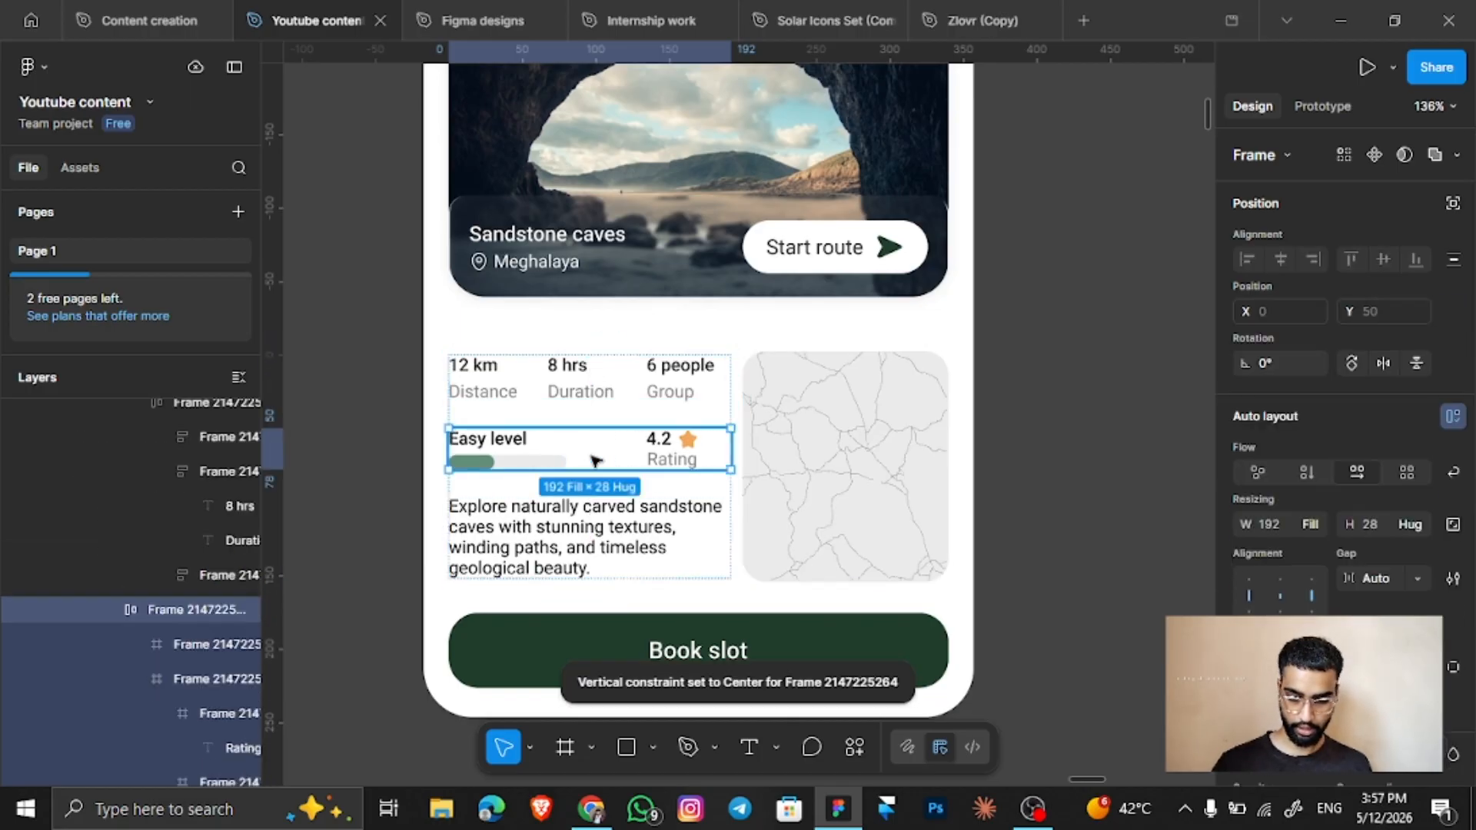
left_click(567, 542)
left_click(850, 465)
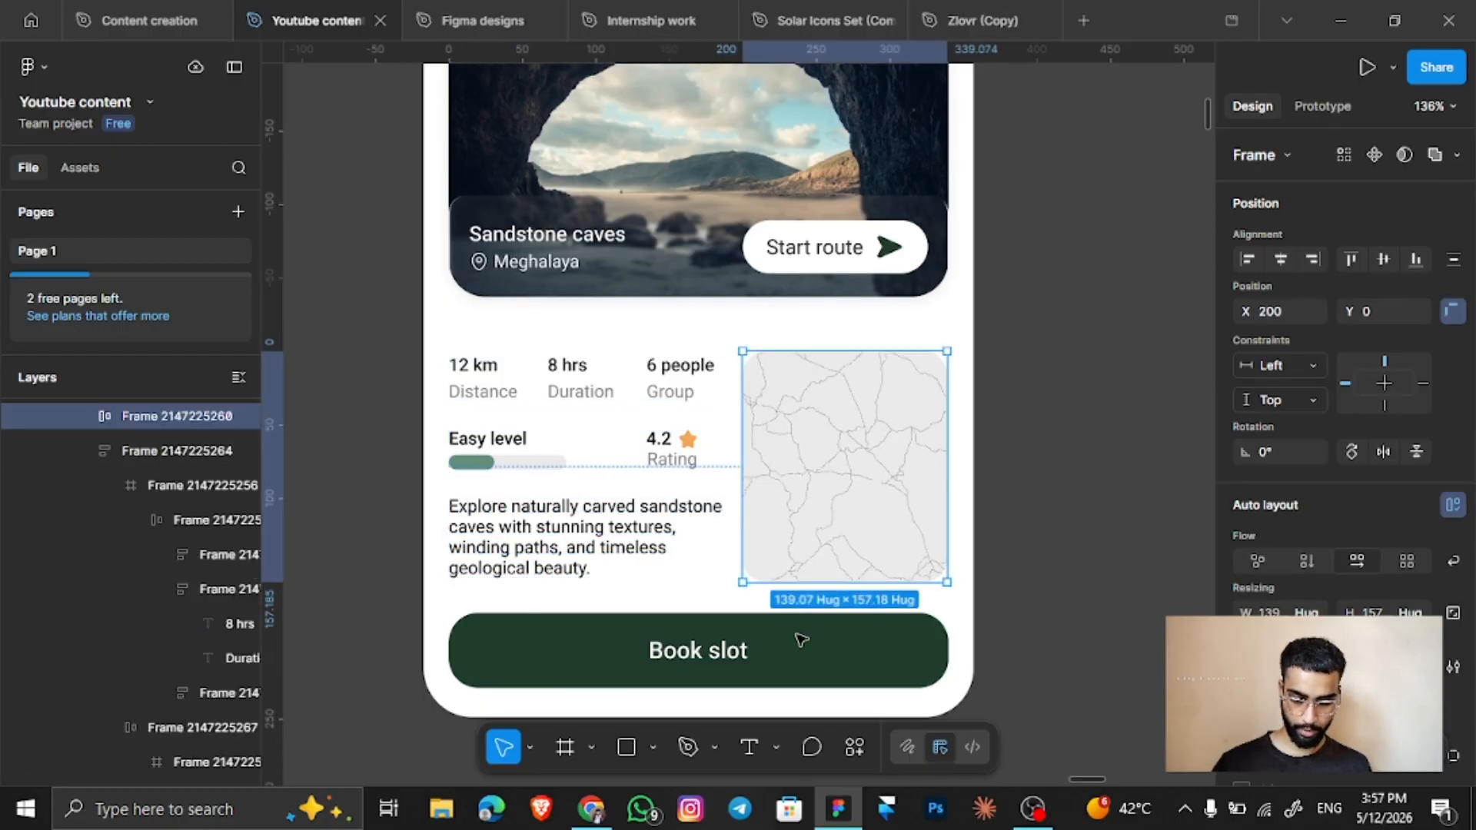
left_click(796, 657)
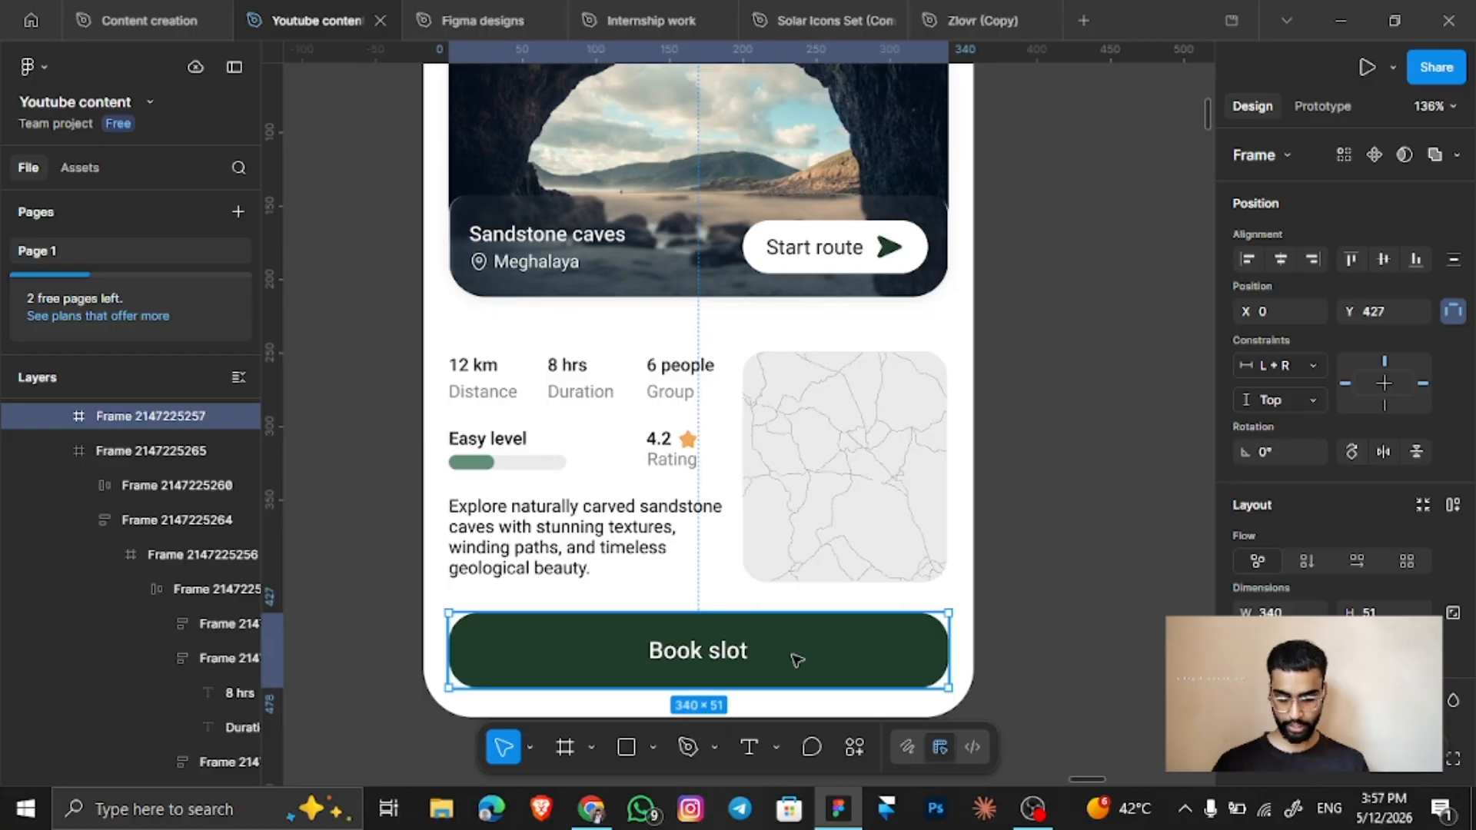
key("shift+a")
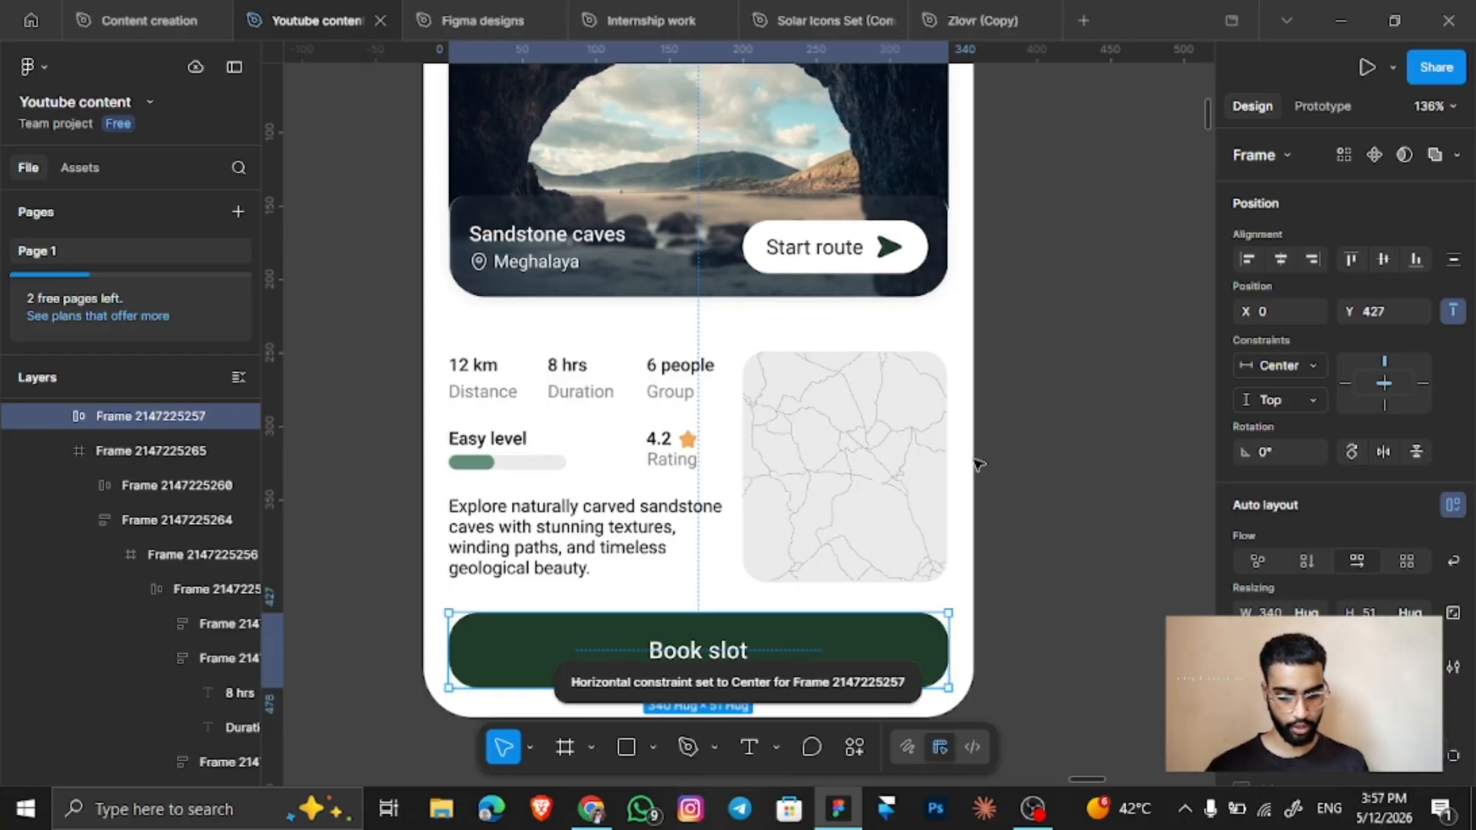
scroll(973, 462, "down", 2)
left_click(686, 452)
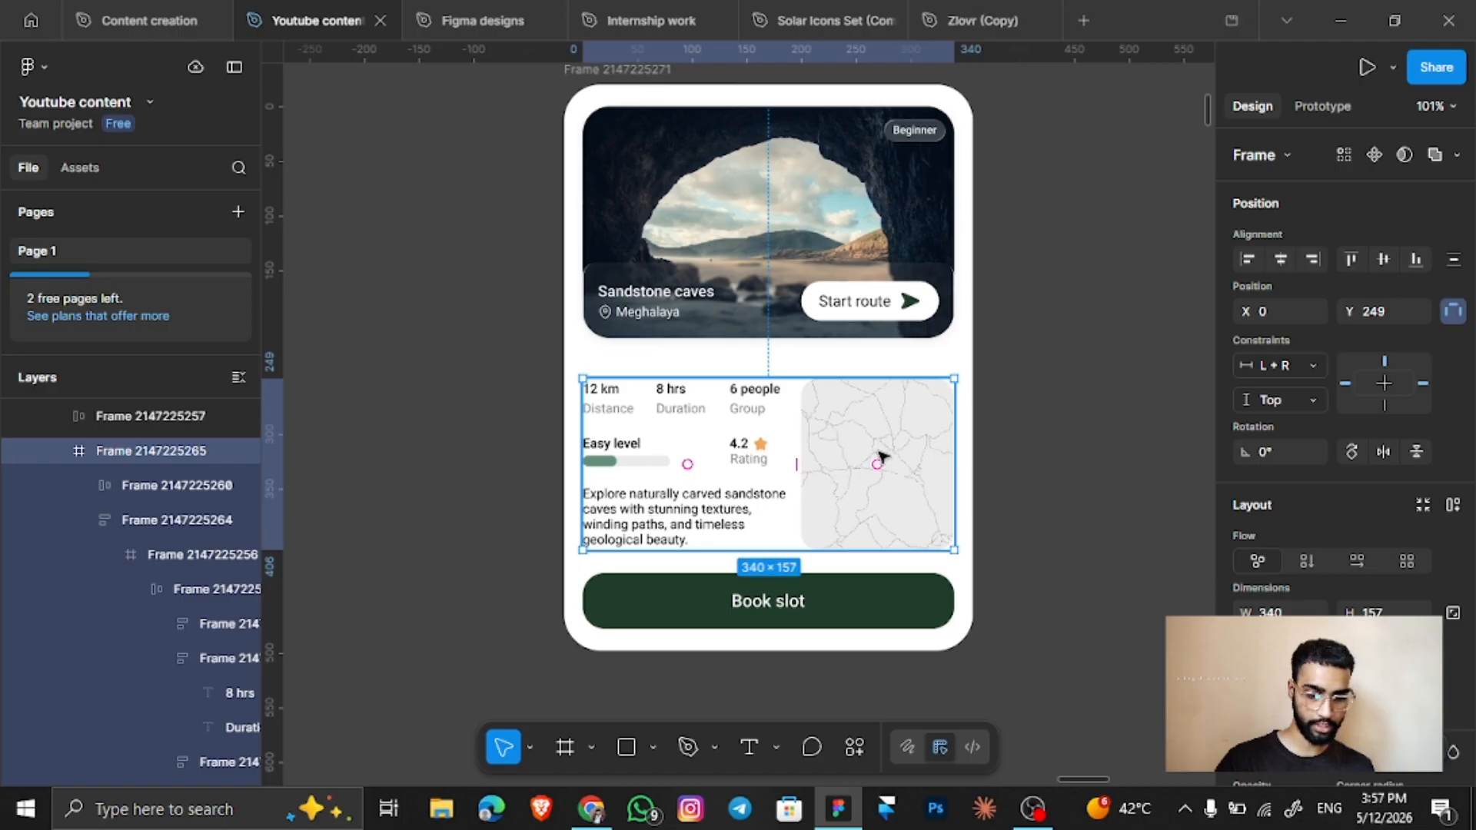
left_click(809, 361)
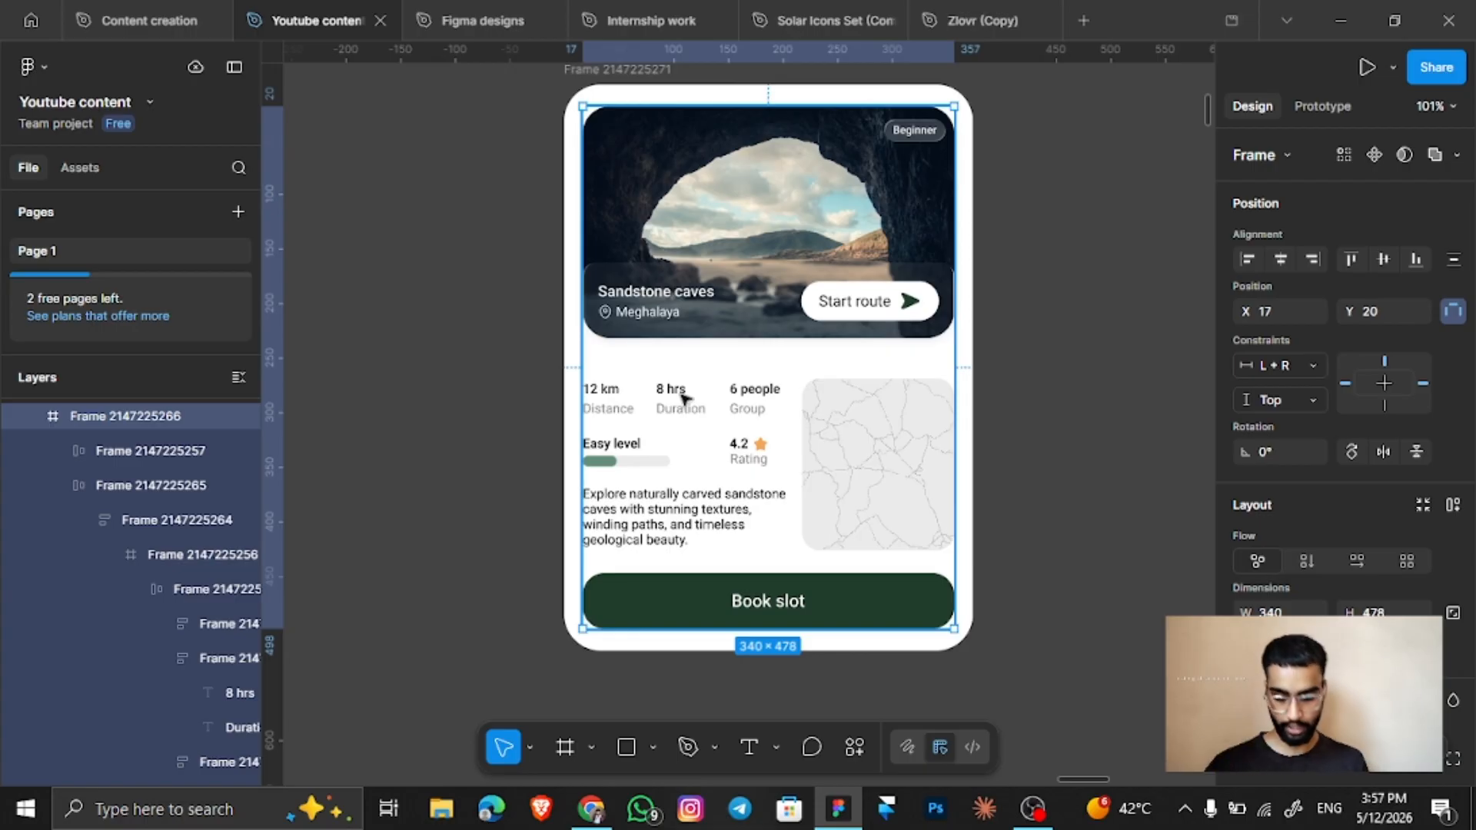
key("shift+a")
scroll(682, 398, "down", 3)
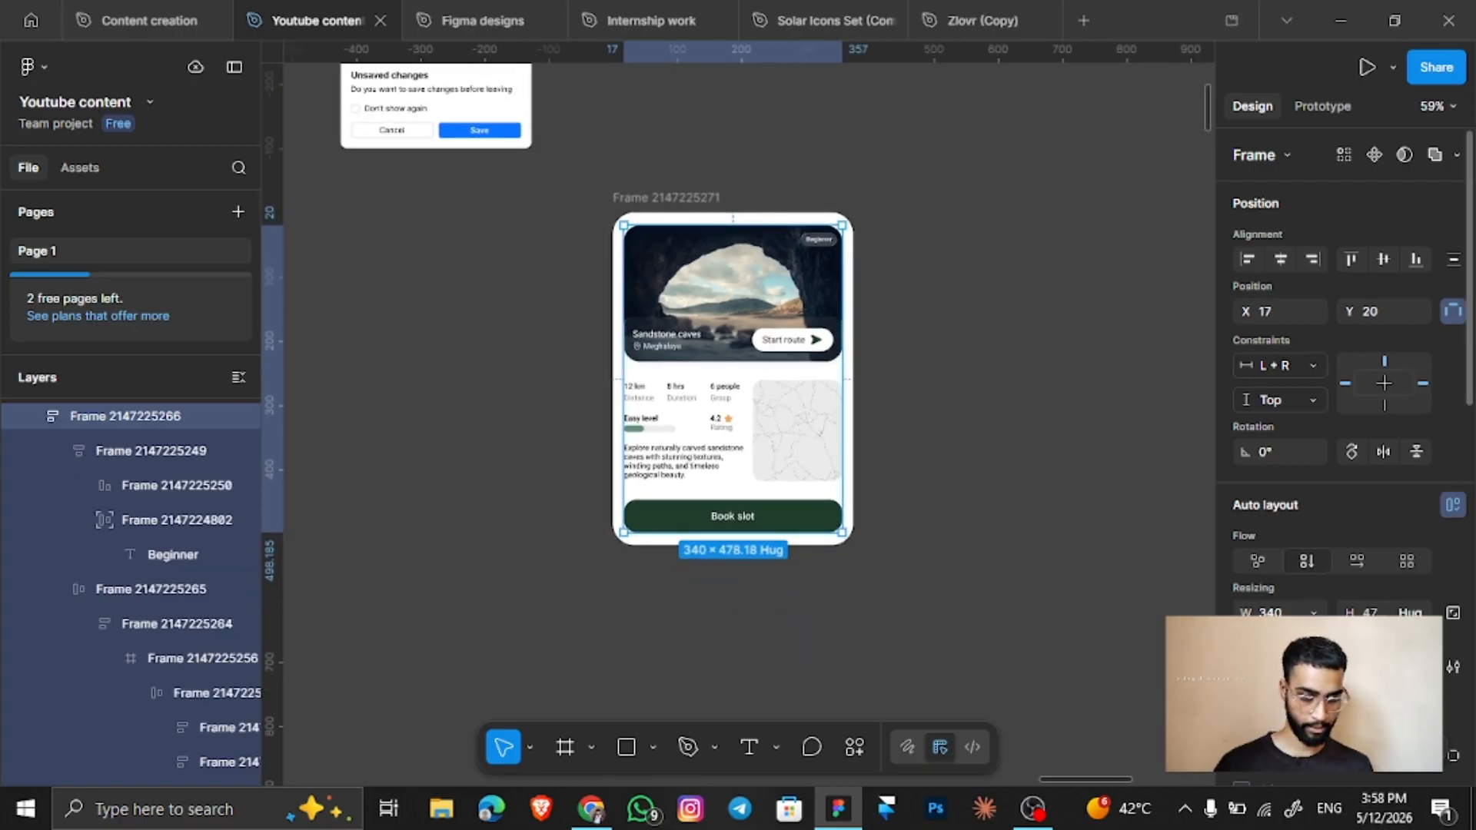
scroll(1377, 577, "down", 2)
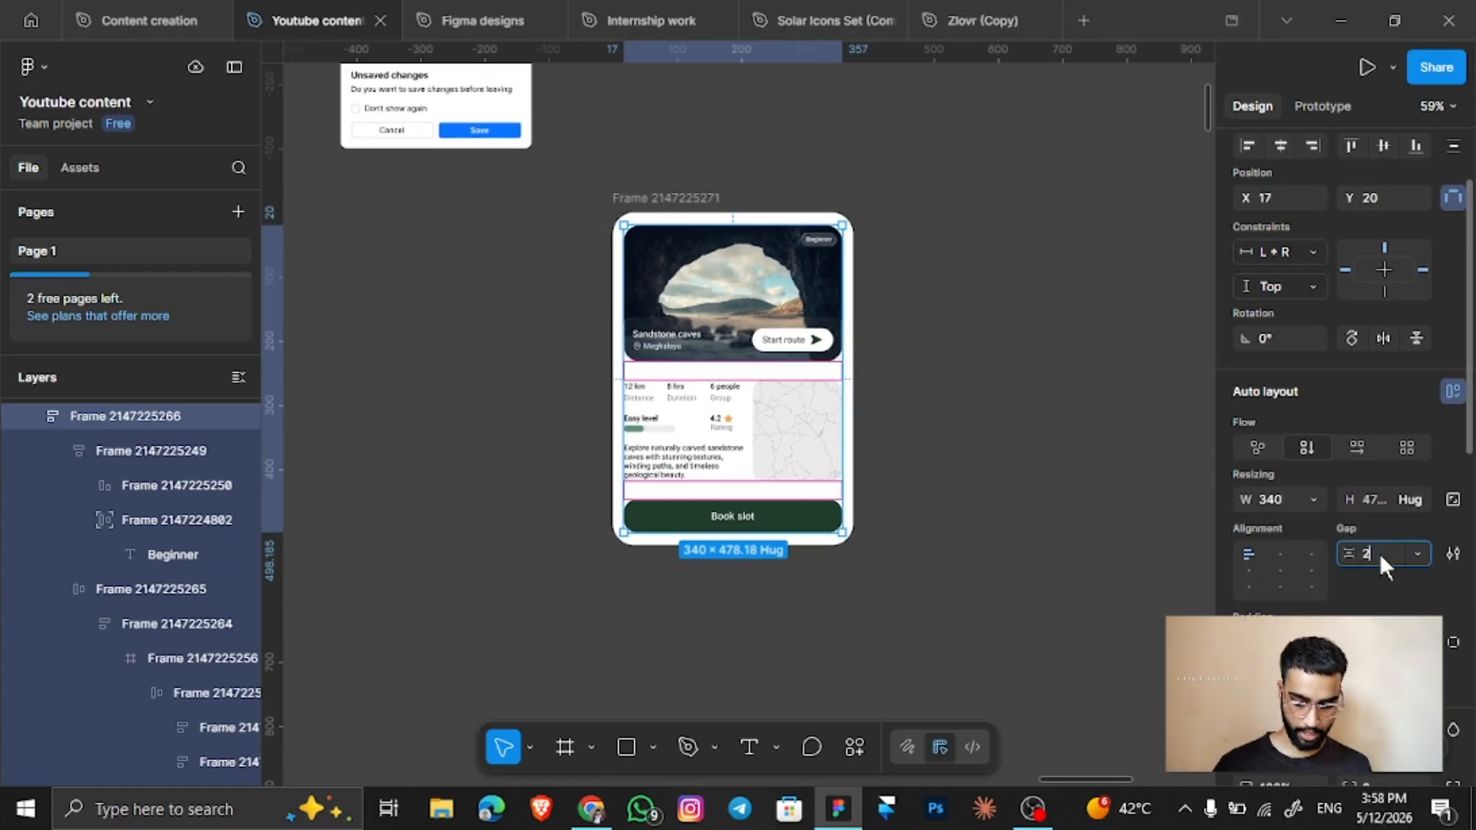
left_click(1367, 553)
type("20")
key("Return")
right_click(939, 451)
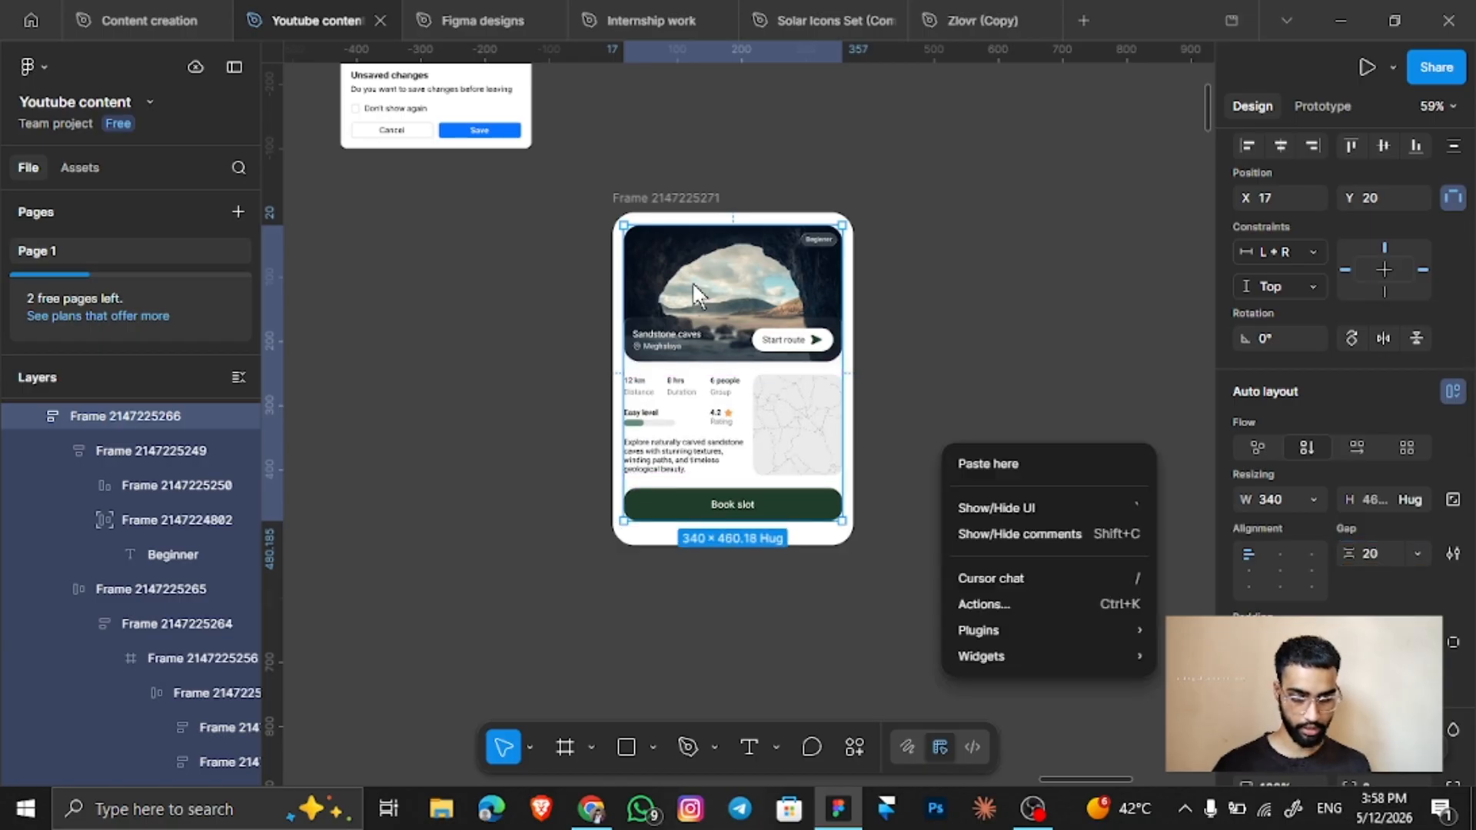
left_click(681, 195)
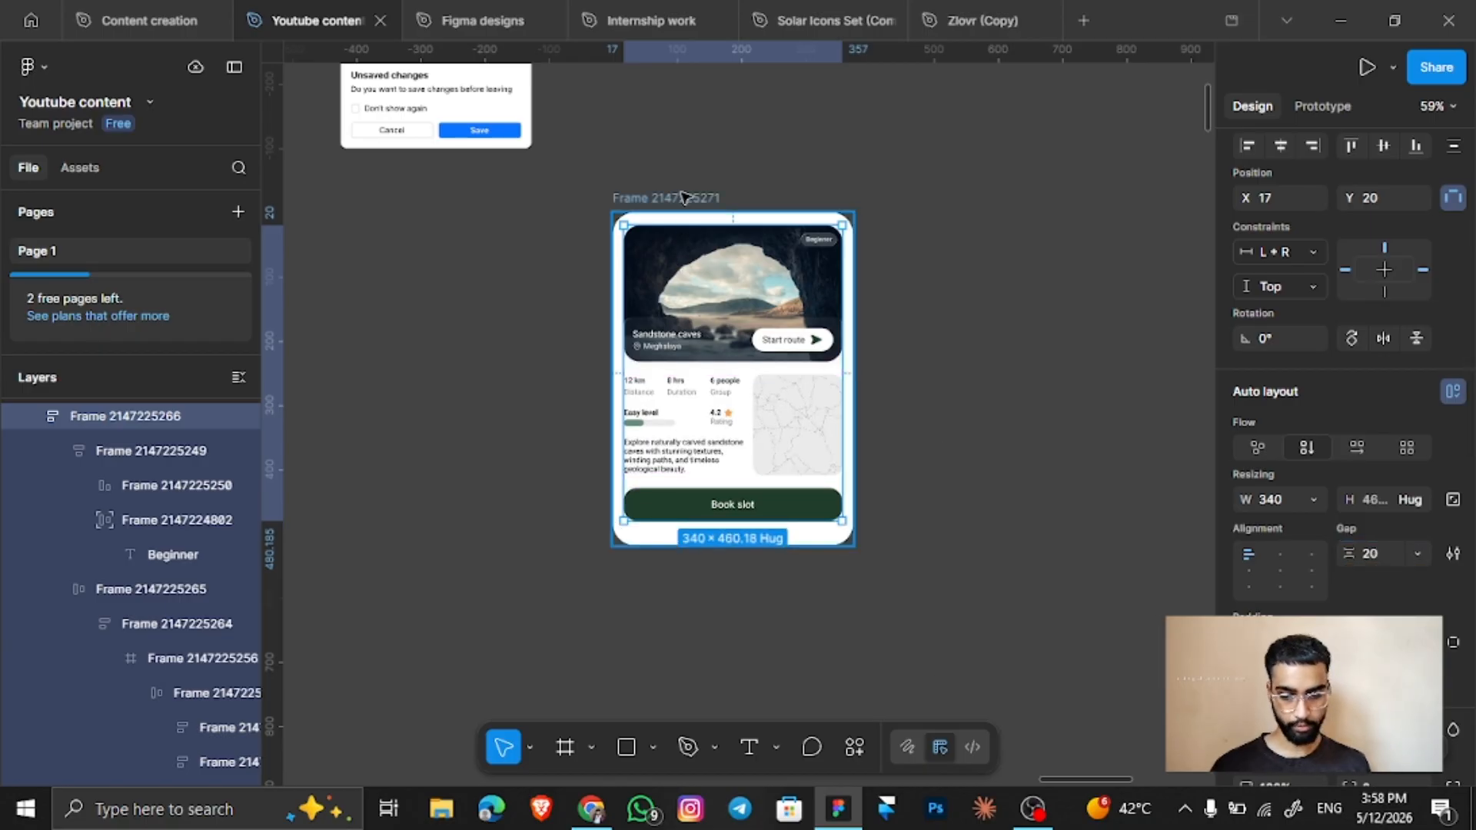
left_click(681, 196)
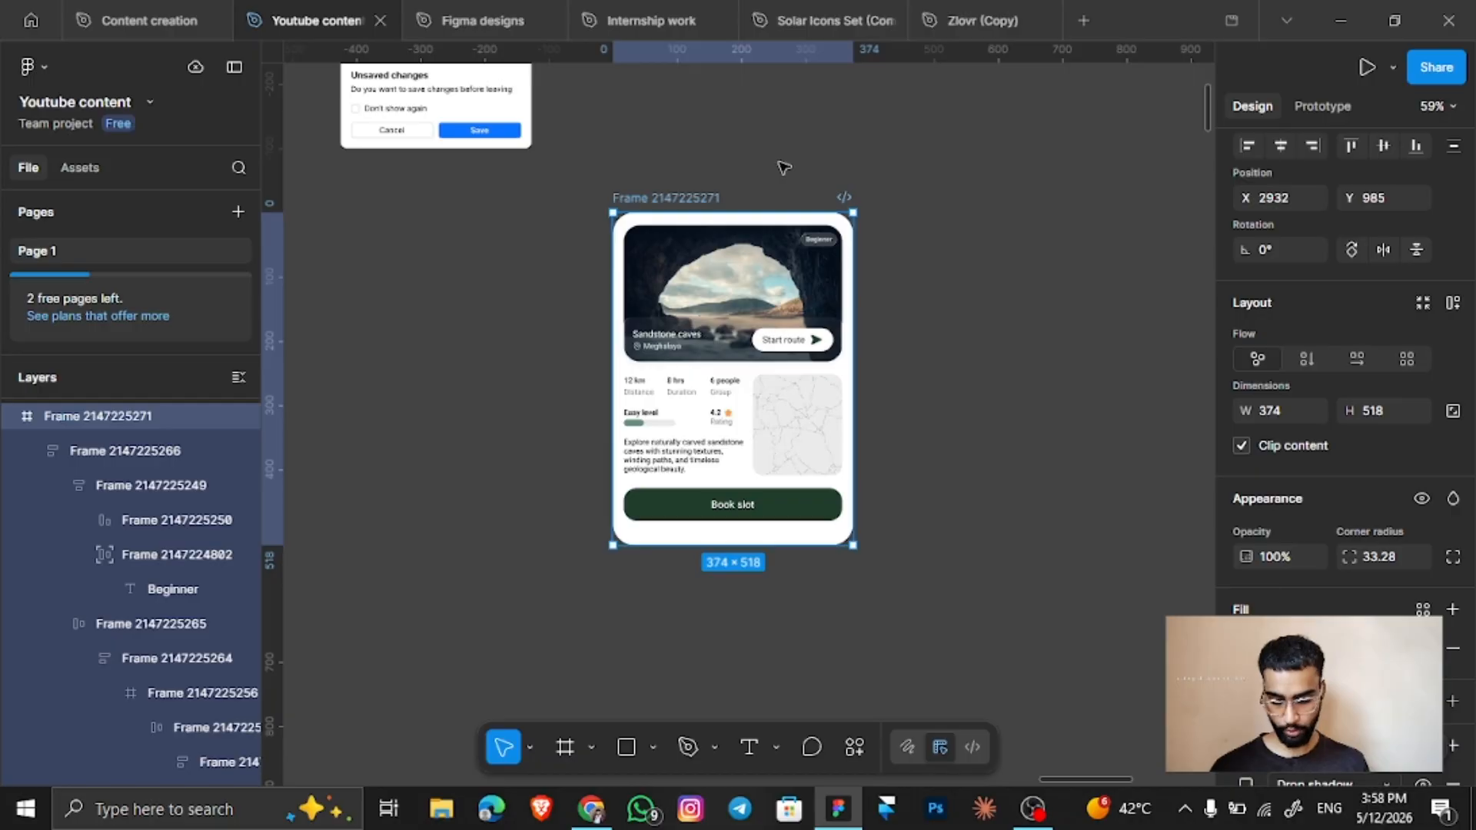
key("shift+a")
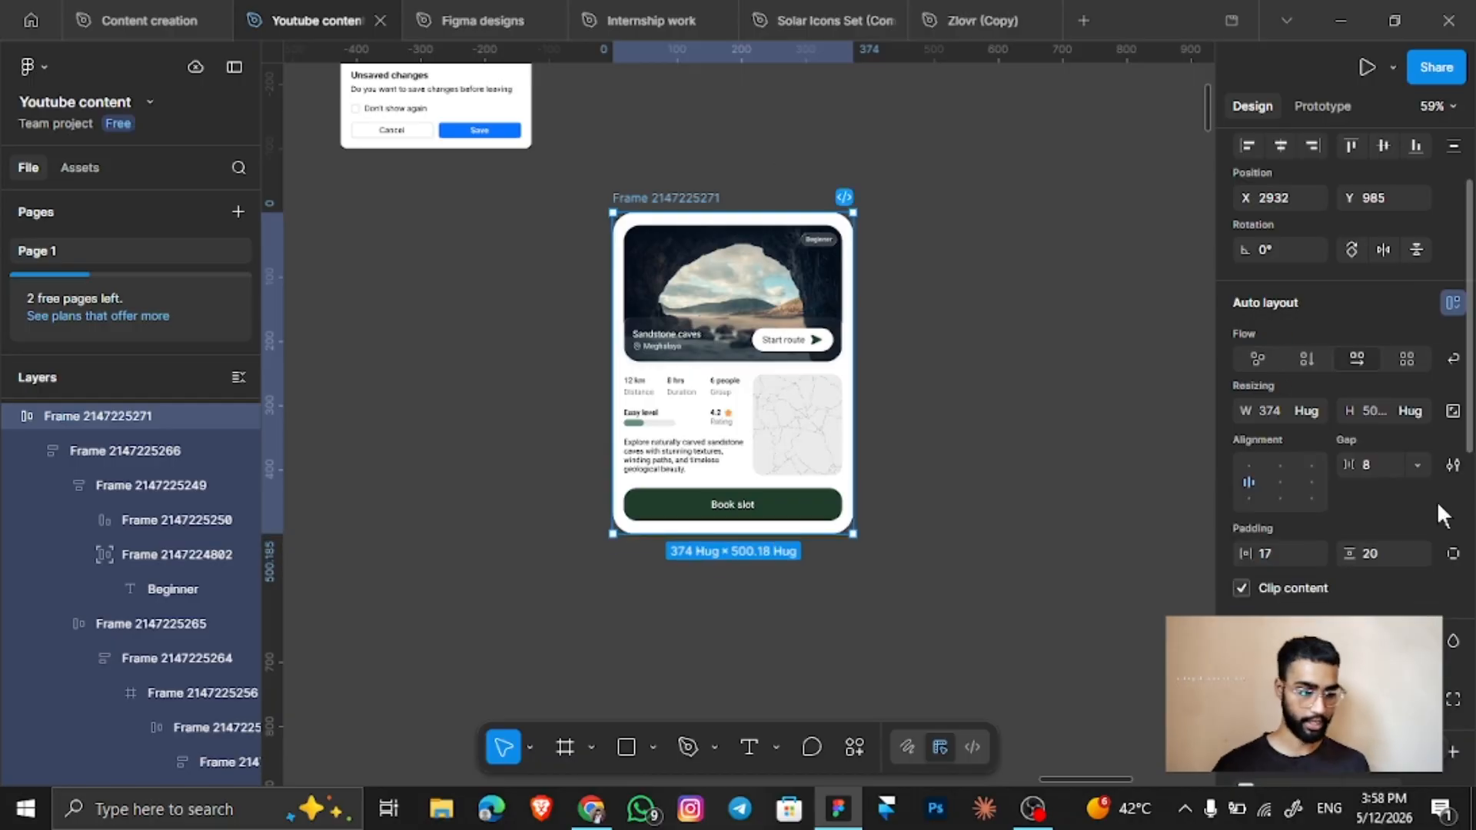
left_click(1309, 406)
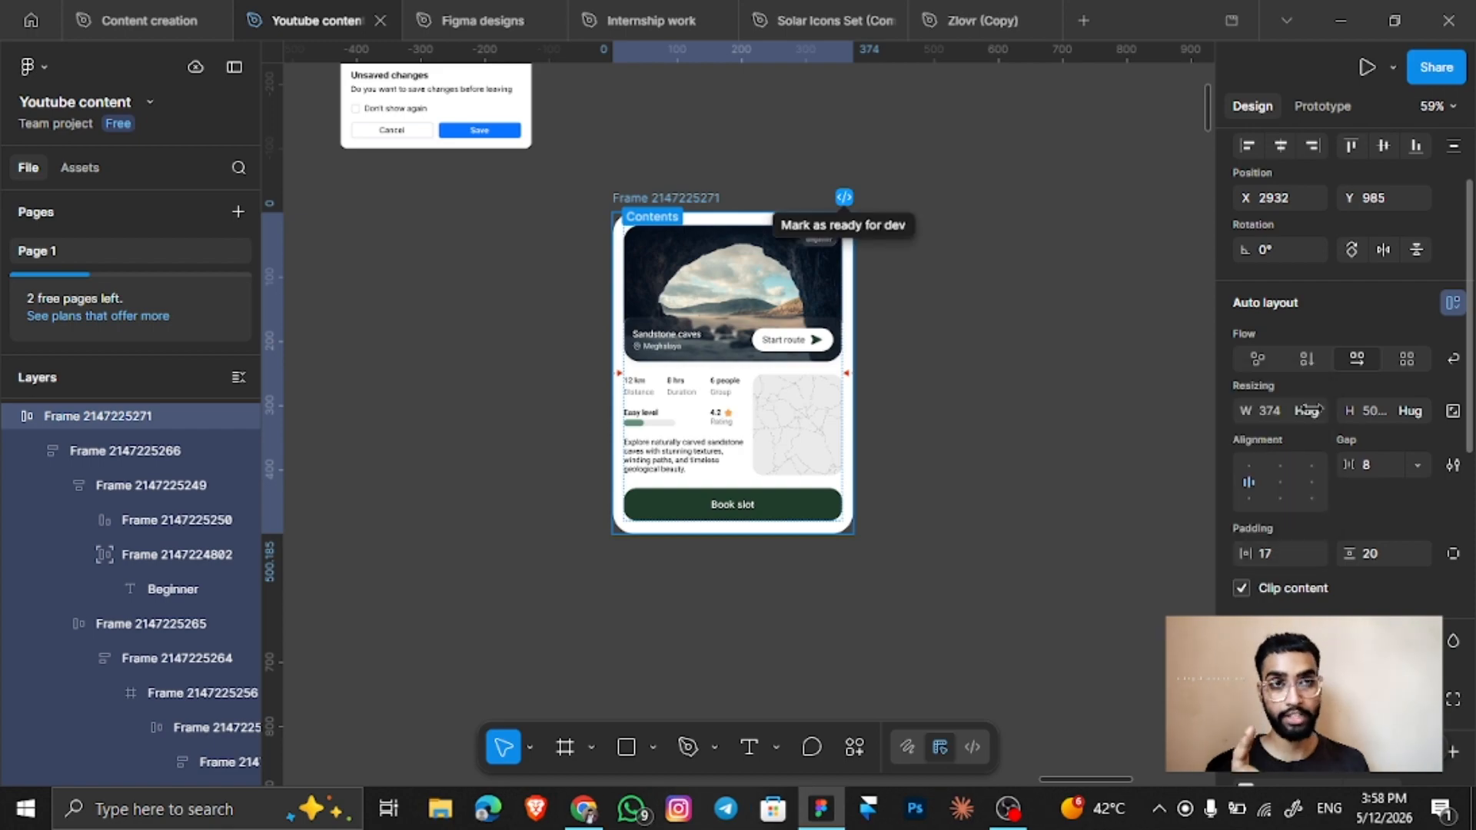
left_click(1310, 410)
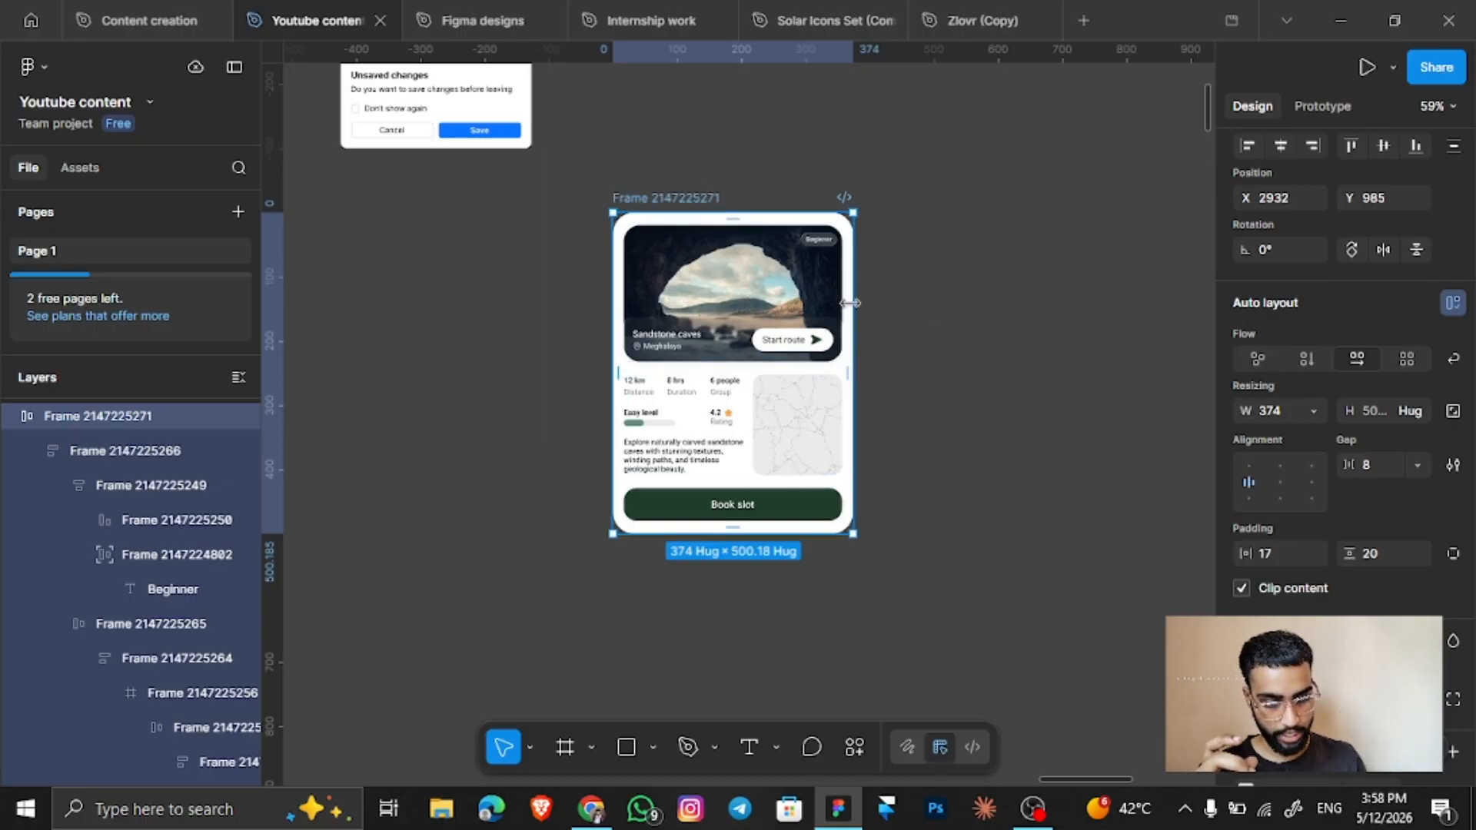
left_click_drag(898, 307, 1049, 308)
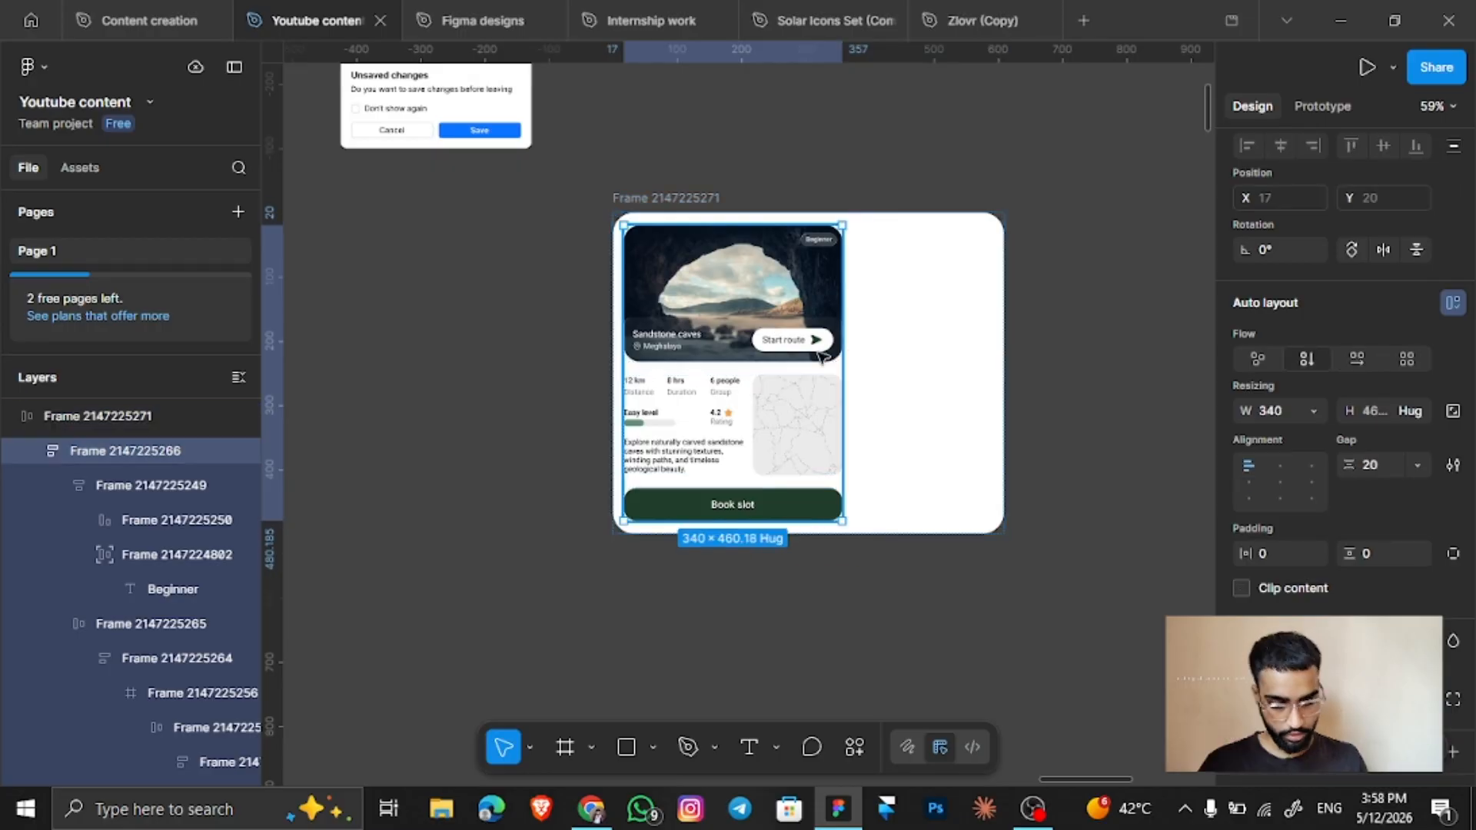
key("ctrl+z")
scroll(821, 355, "up", 5)
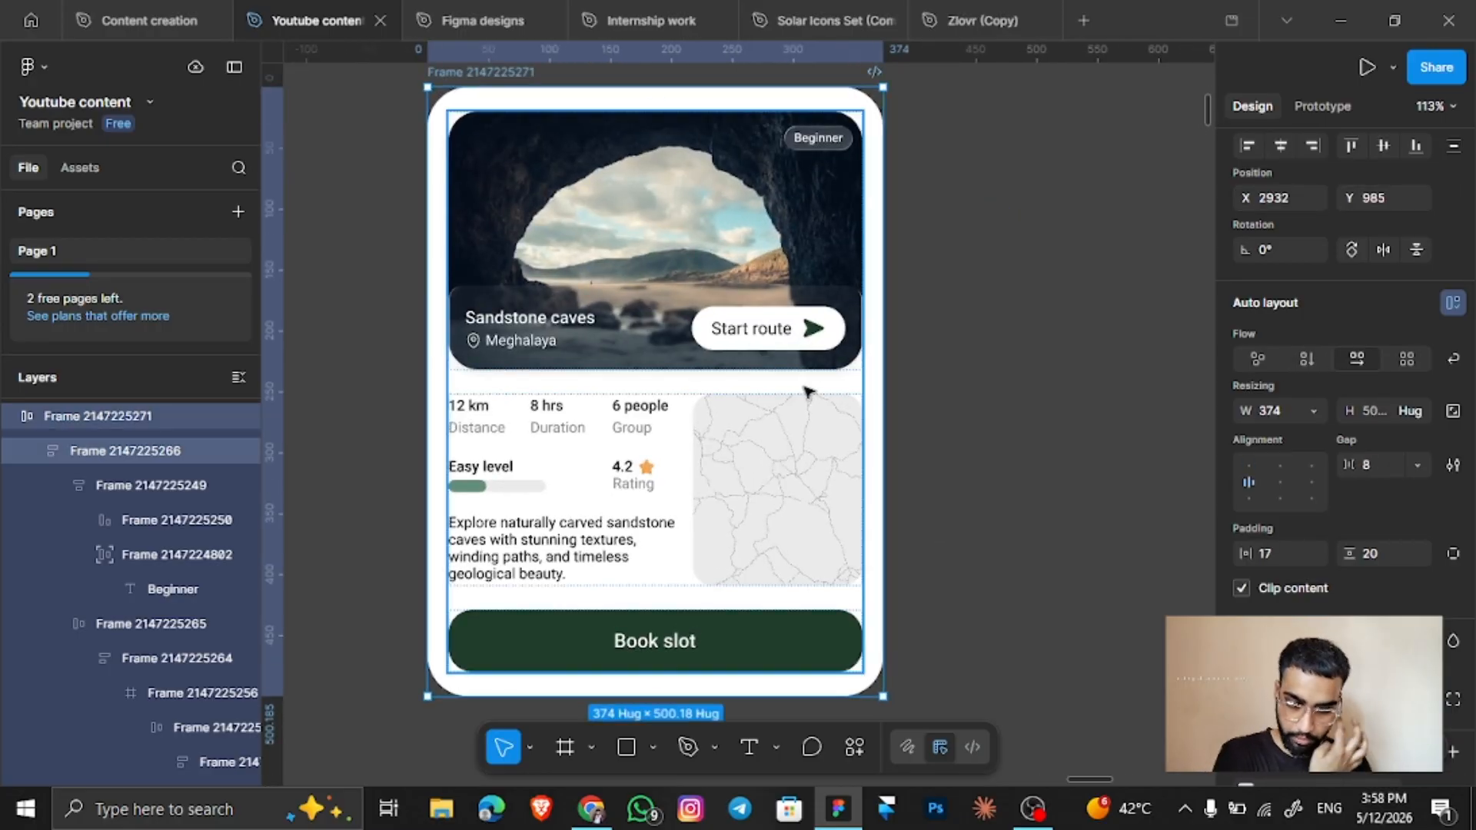
left_click(807, 392)
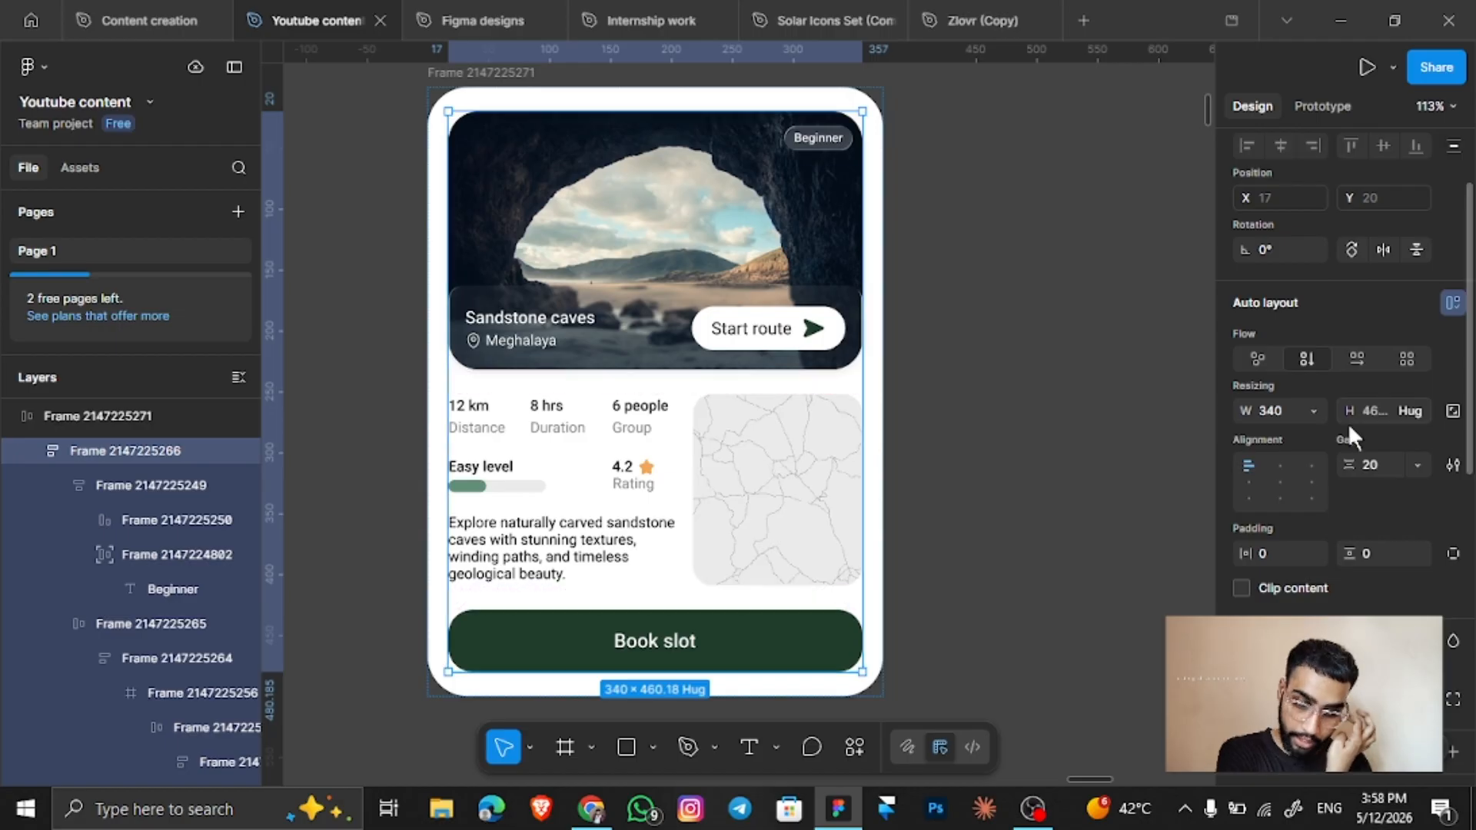
left_click(1311, 409)
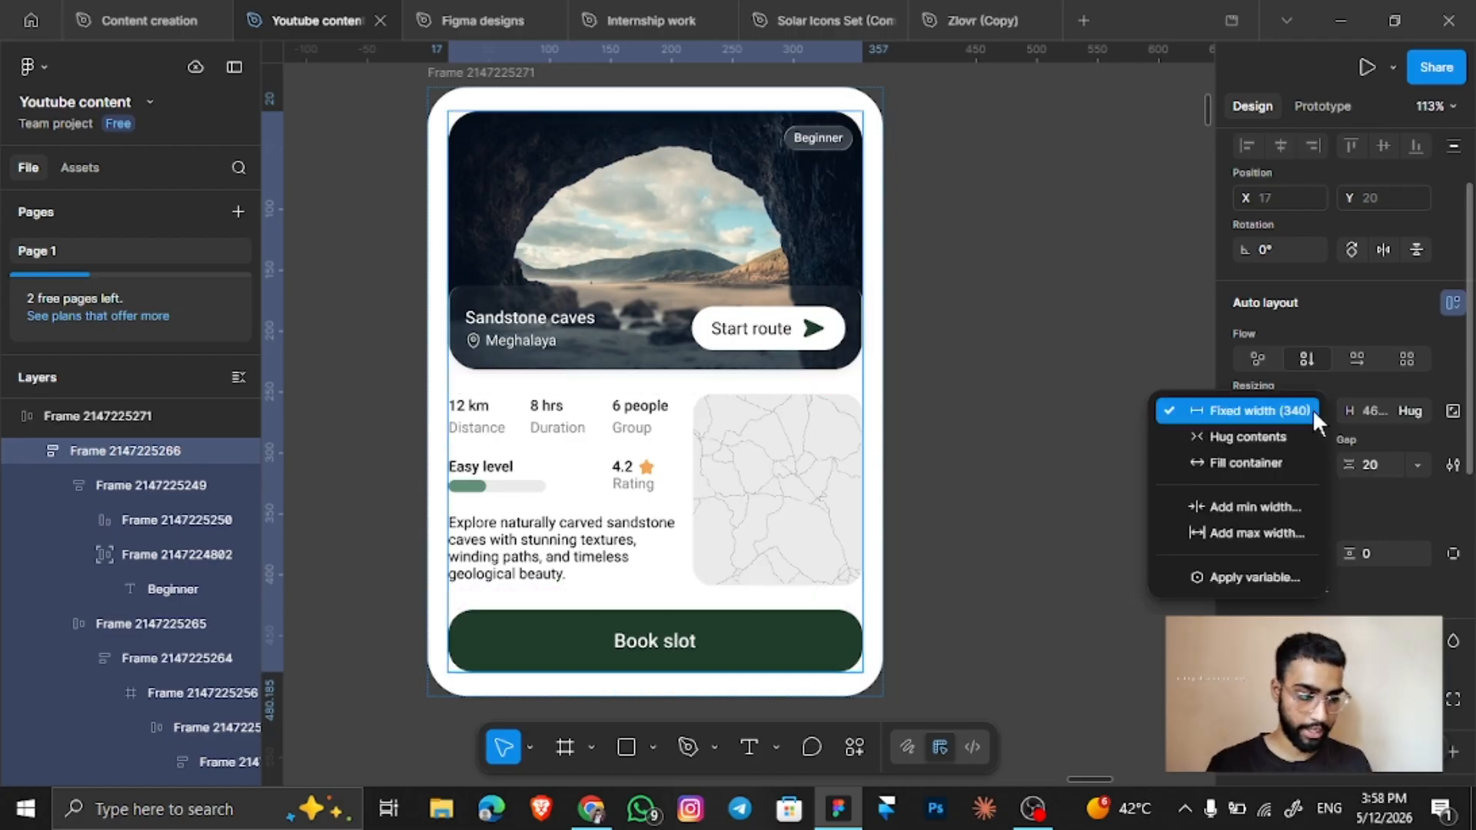
left_click(1234, 464)
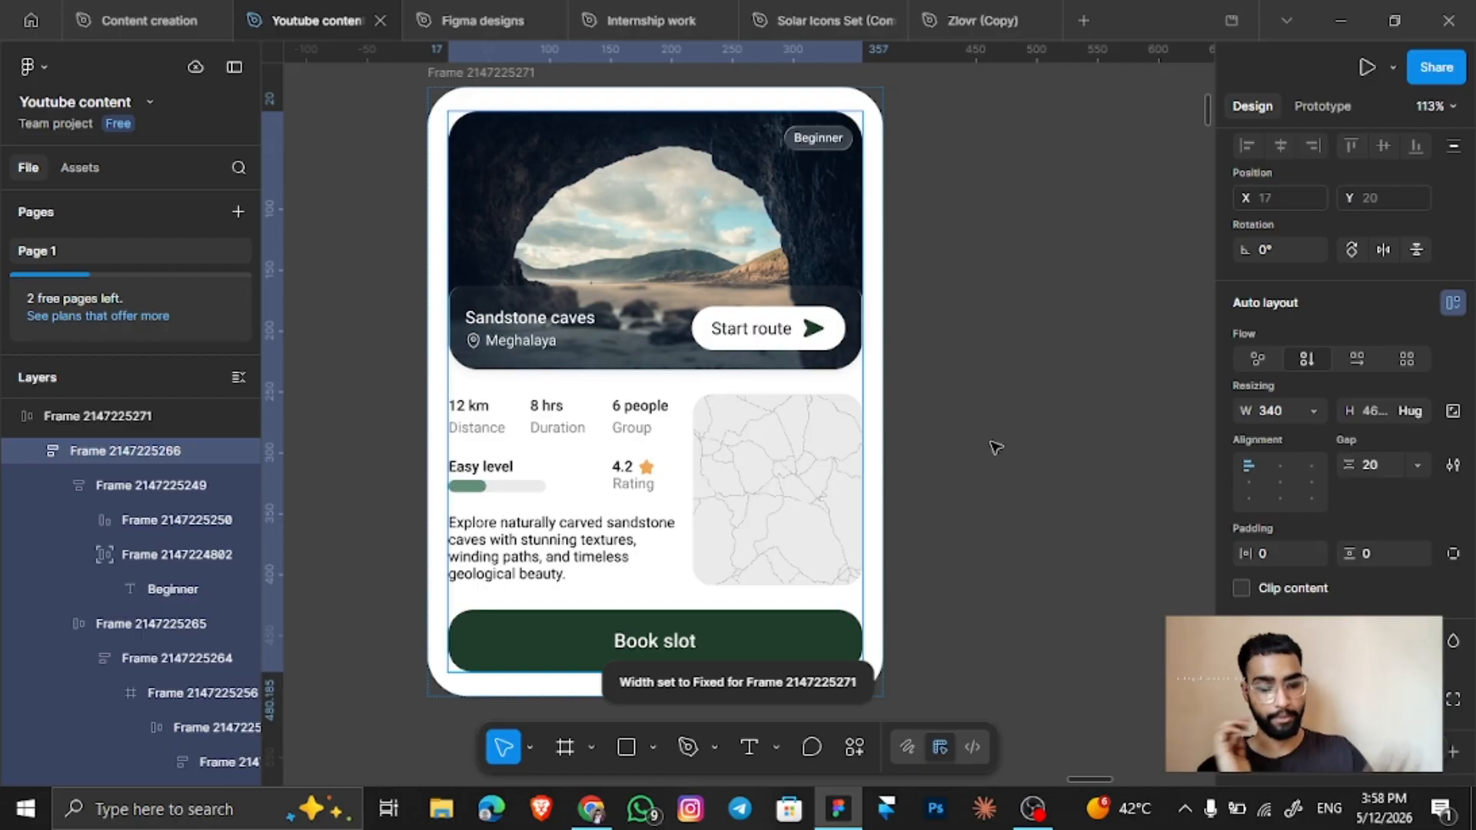
scroll(434, 131, "up", 1)
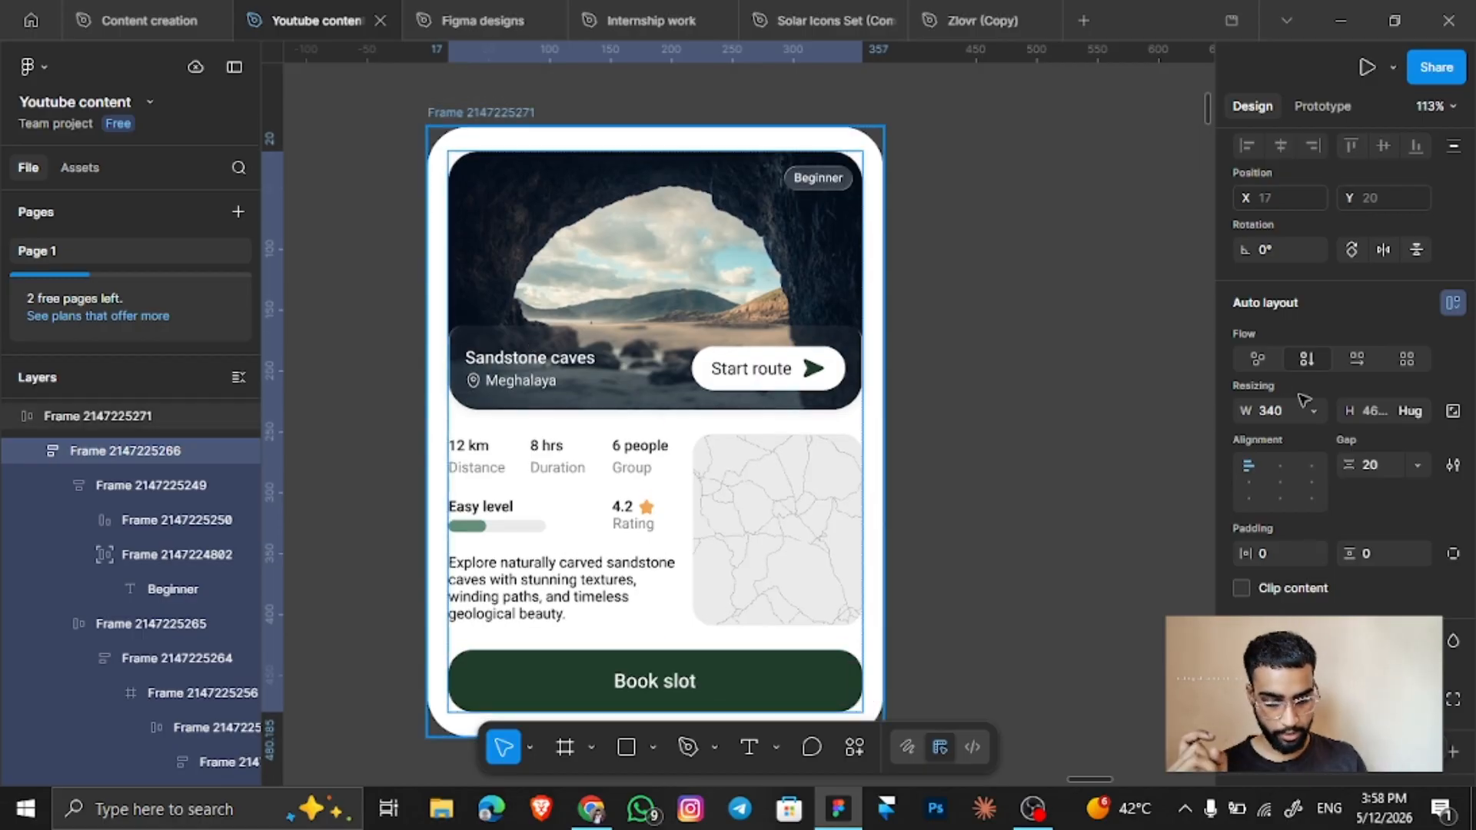
key("shift+Return")
left_click_drag(886, 418, 1150, 415)
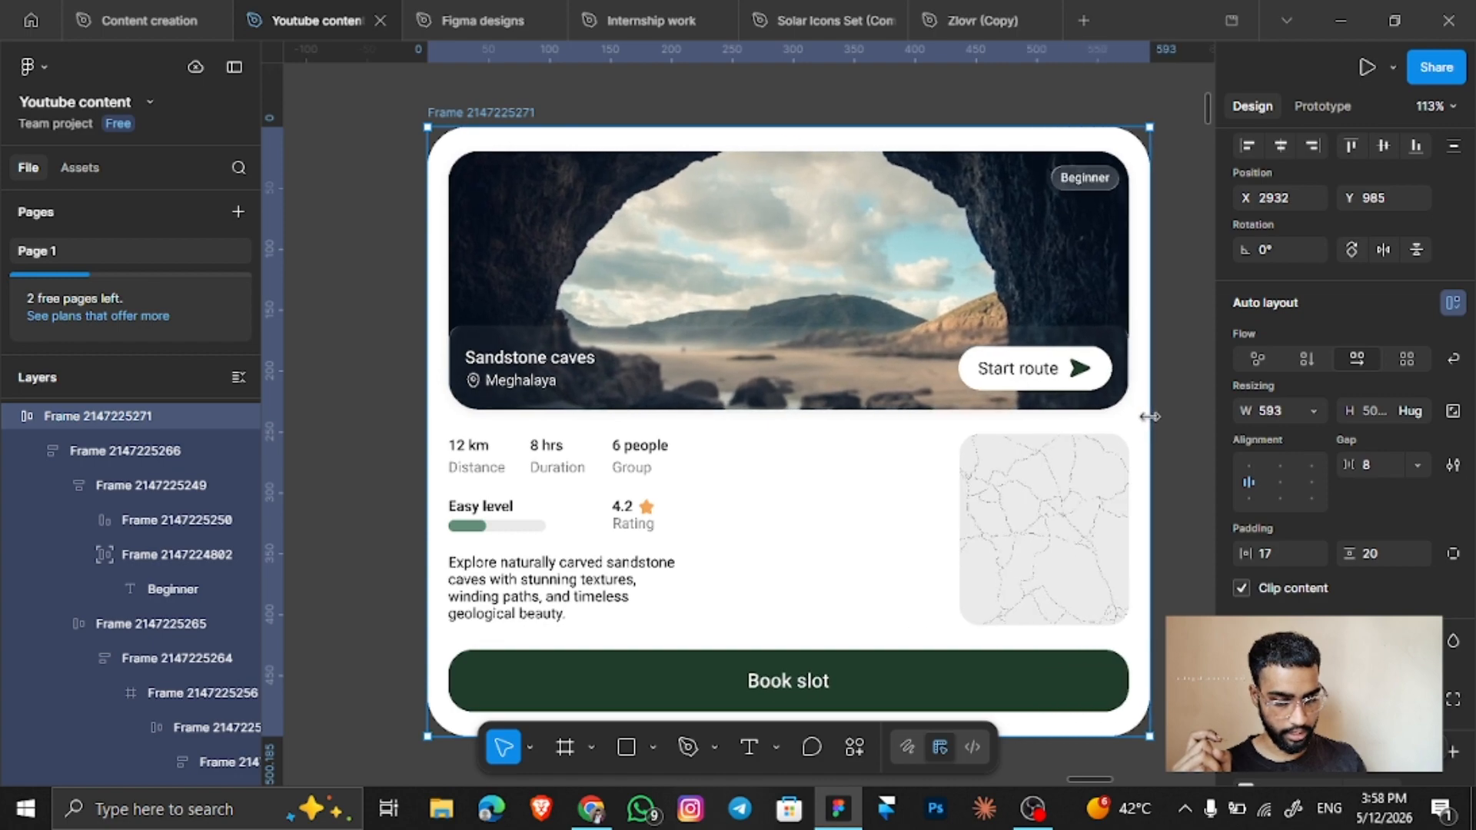
left_click(629, 509)
left_click(628, 509)
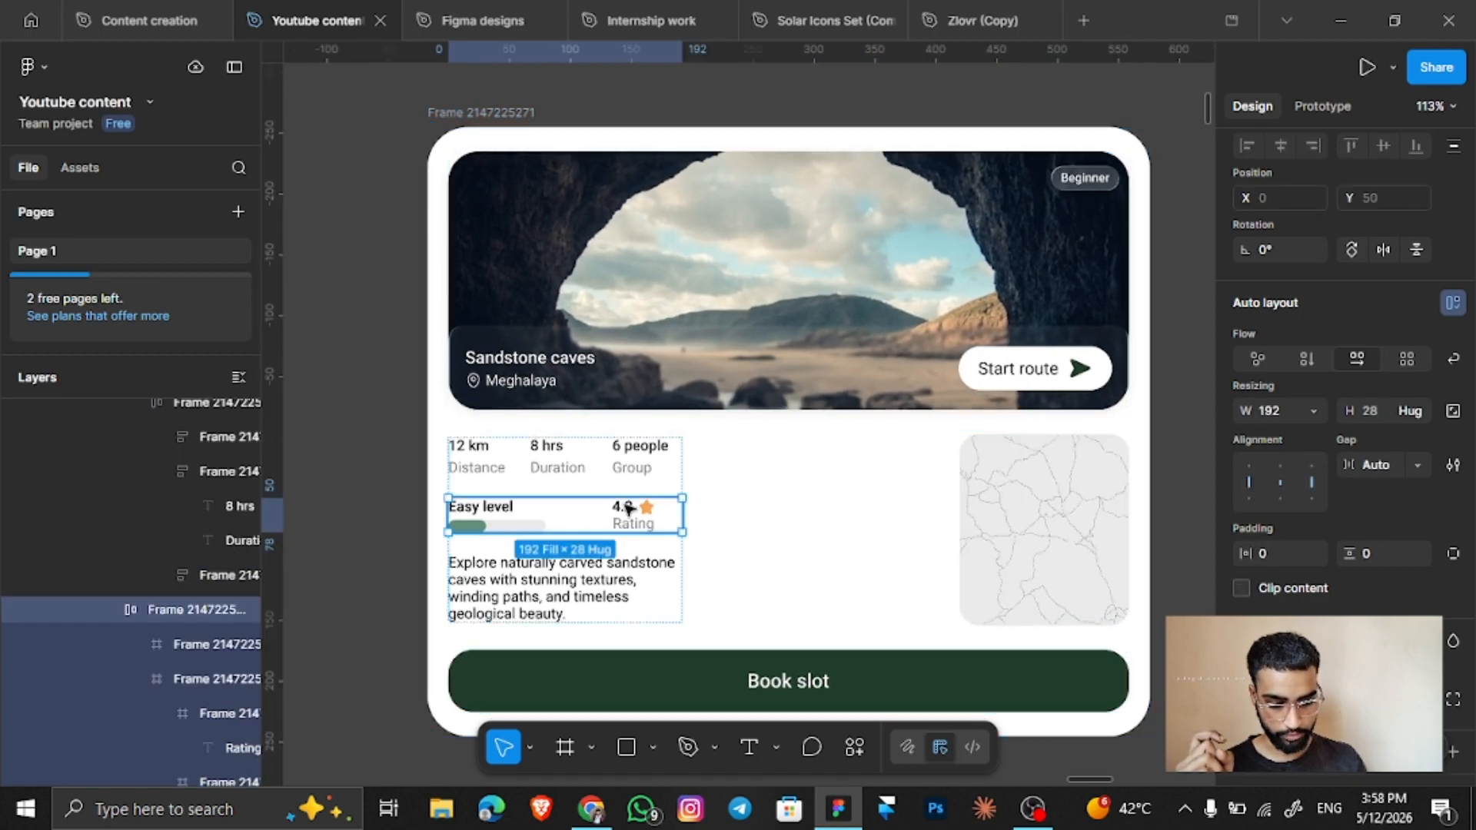
left_click(675, 483)
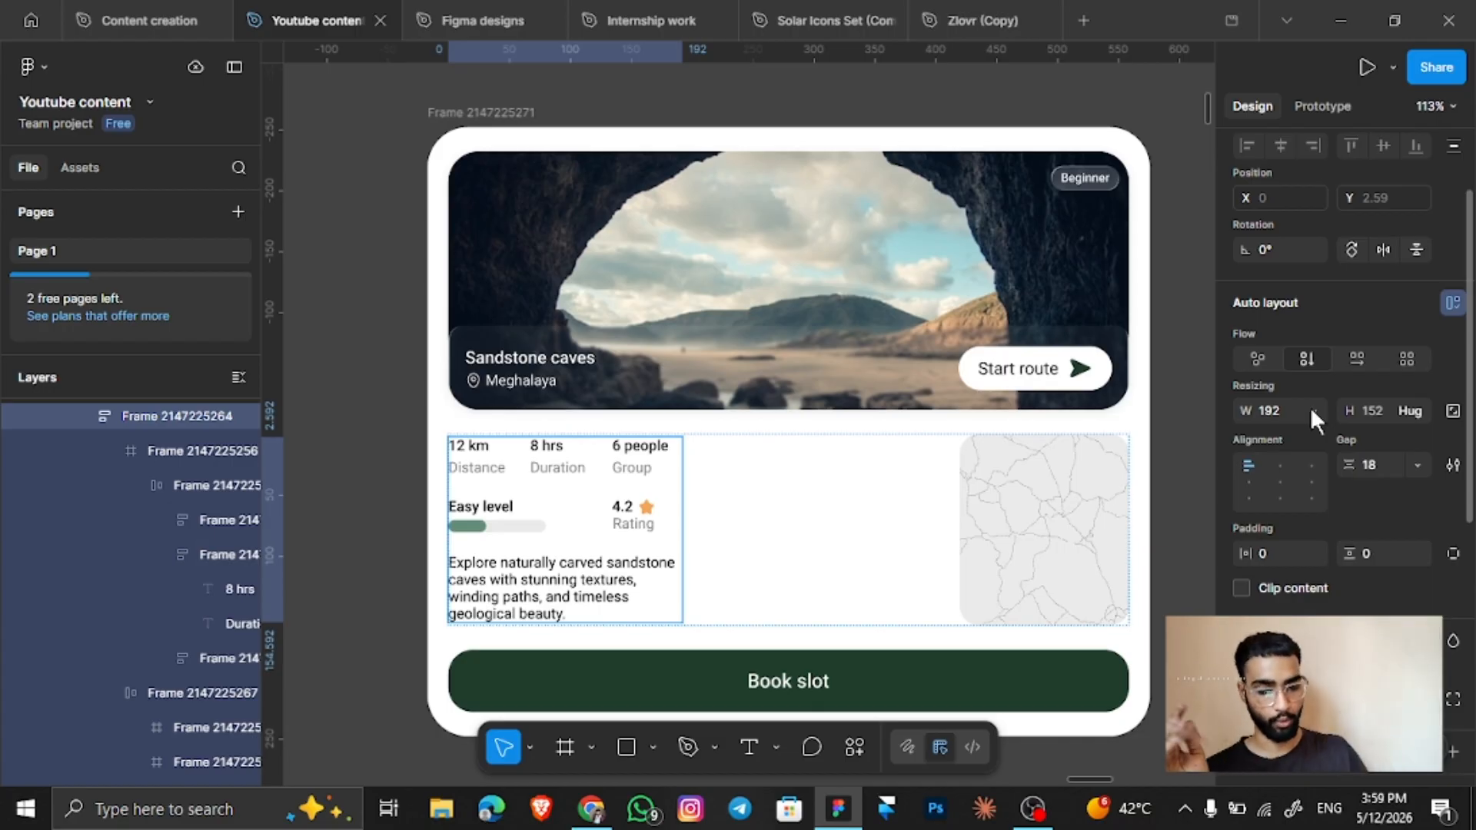
left_click(1309, 407)
left_click(1271, 461)
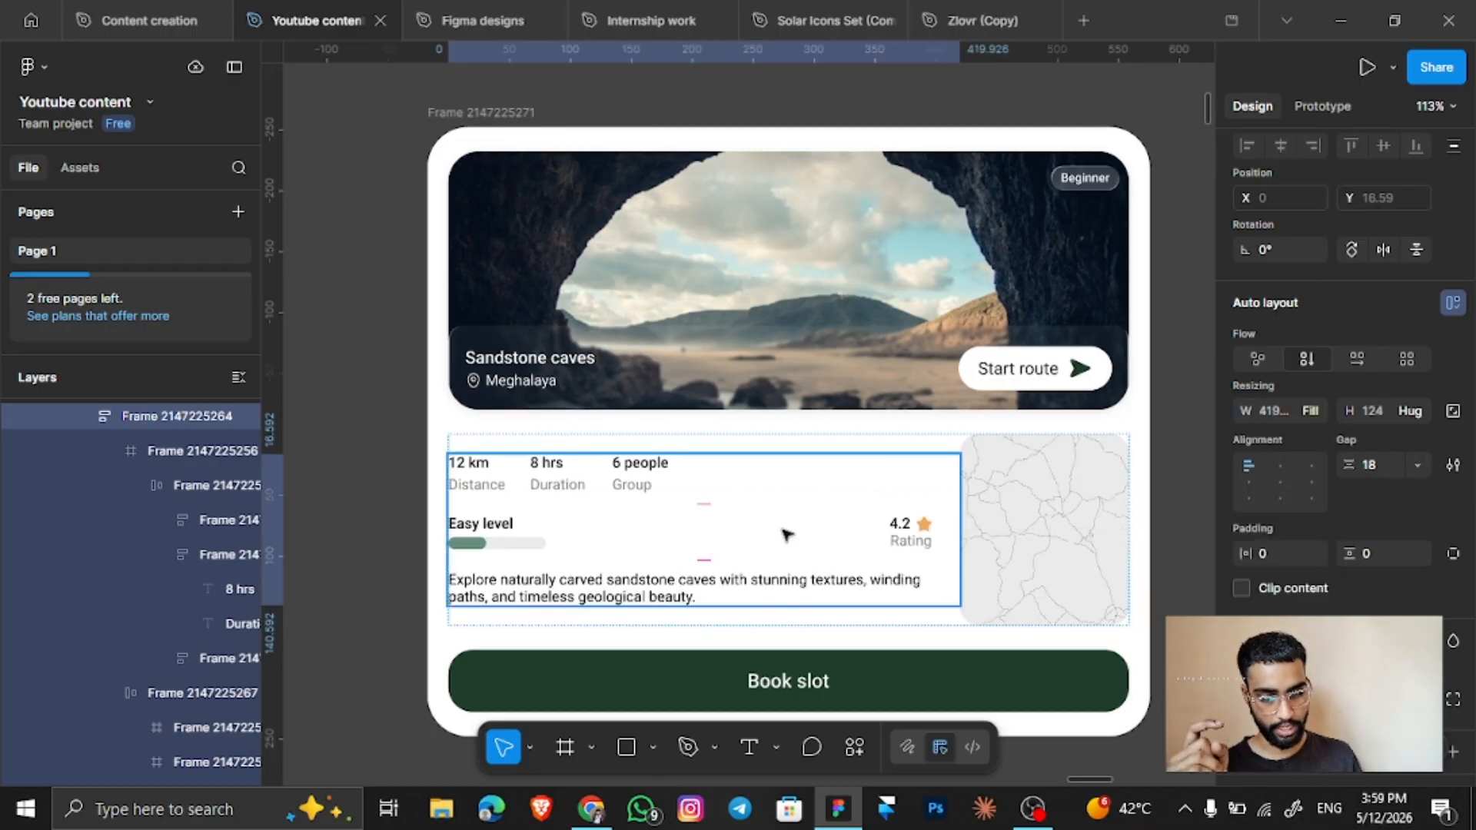
left_click(843, 538)
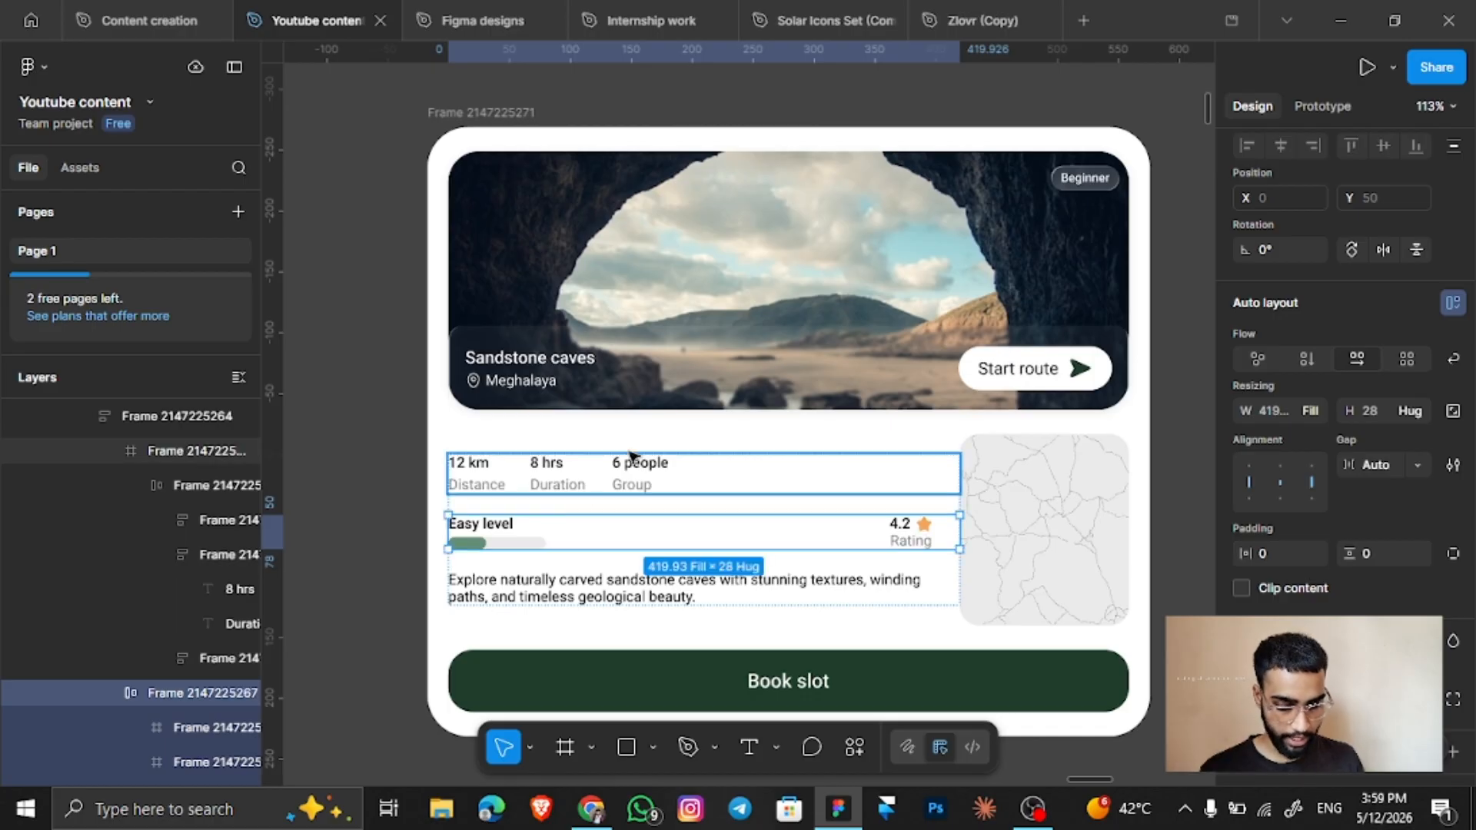
left_click(1281, 482)
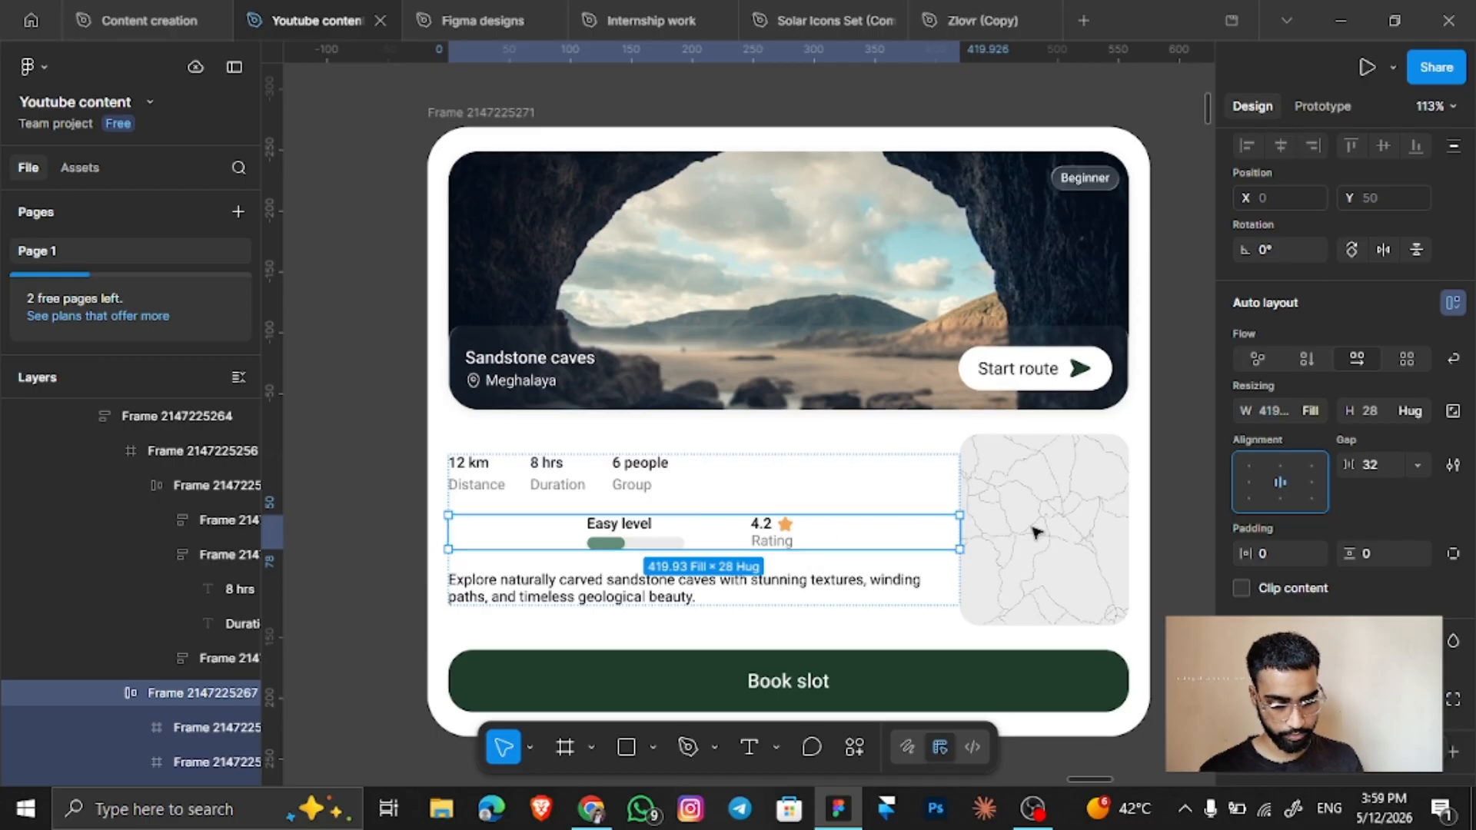
left_click(1245, 481)
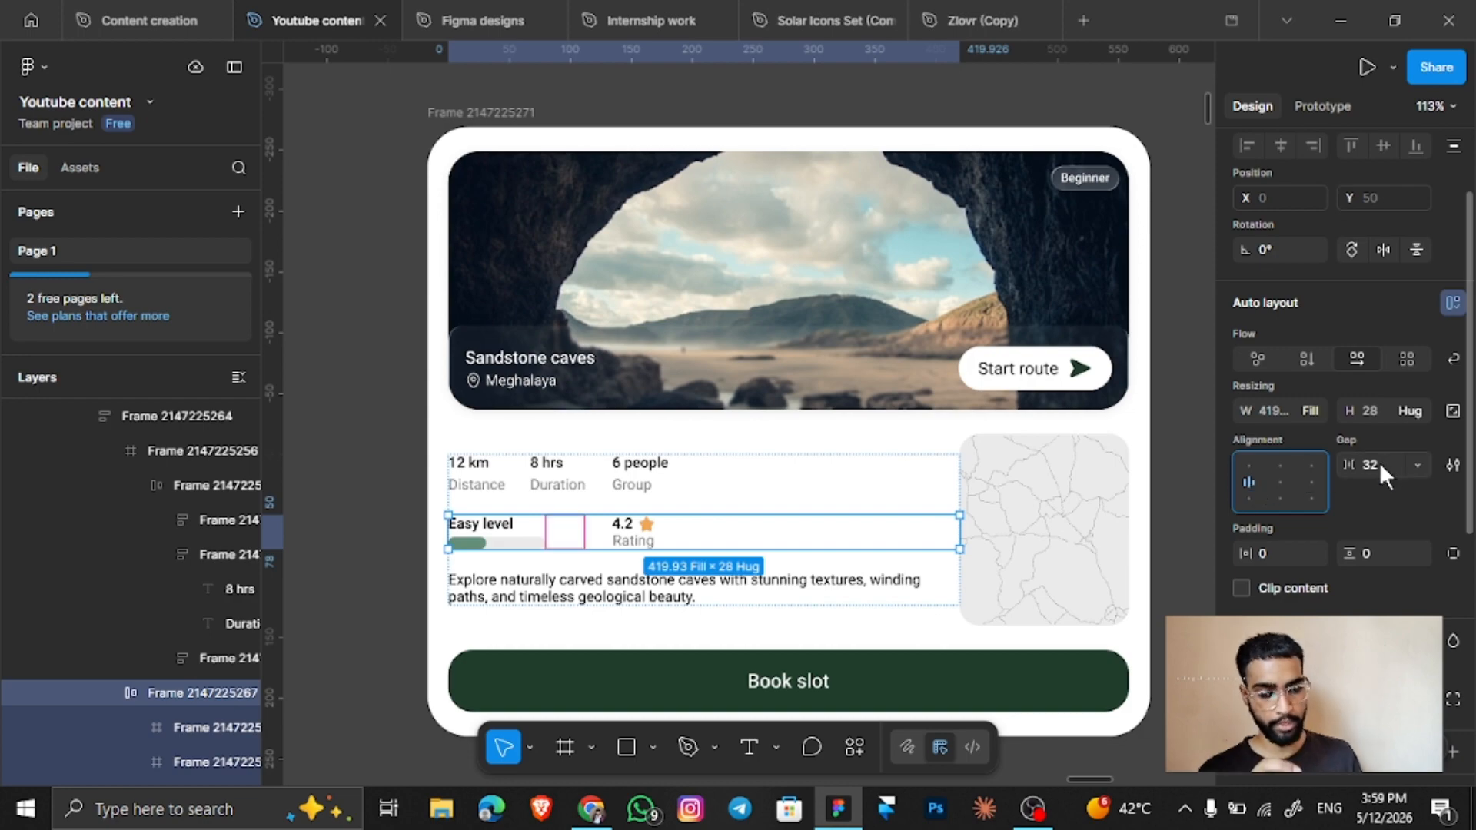
left_click(939, 504)
scroll(939, 504, "down", 3)
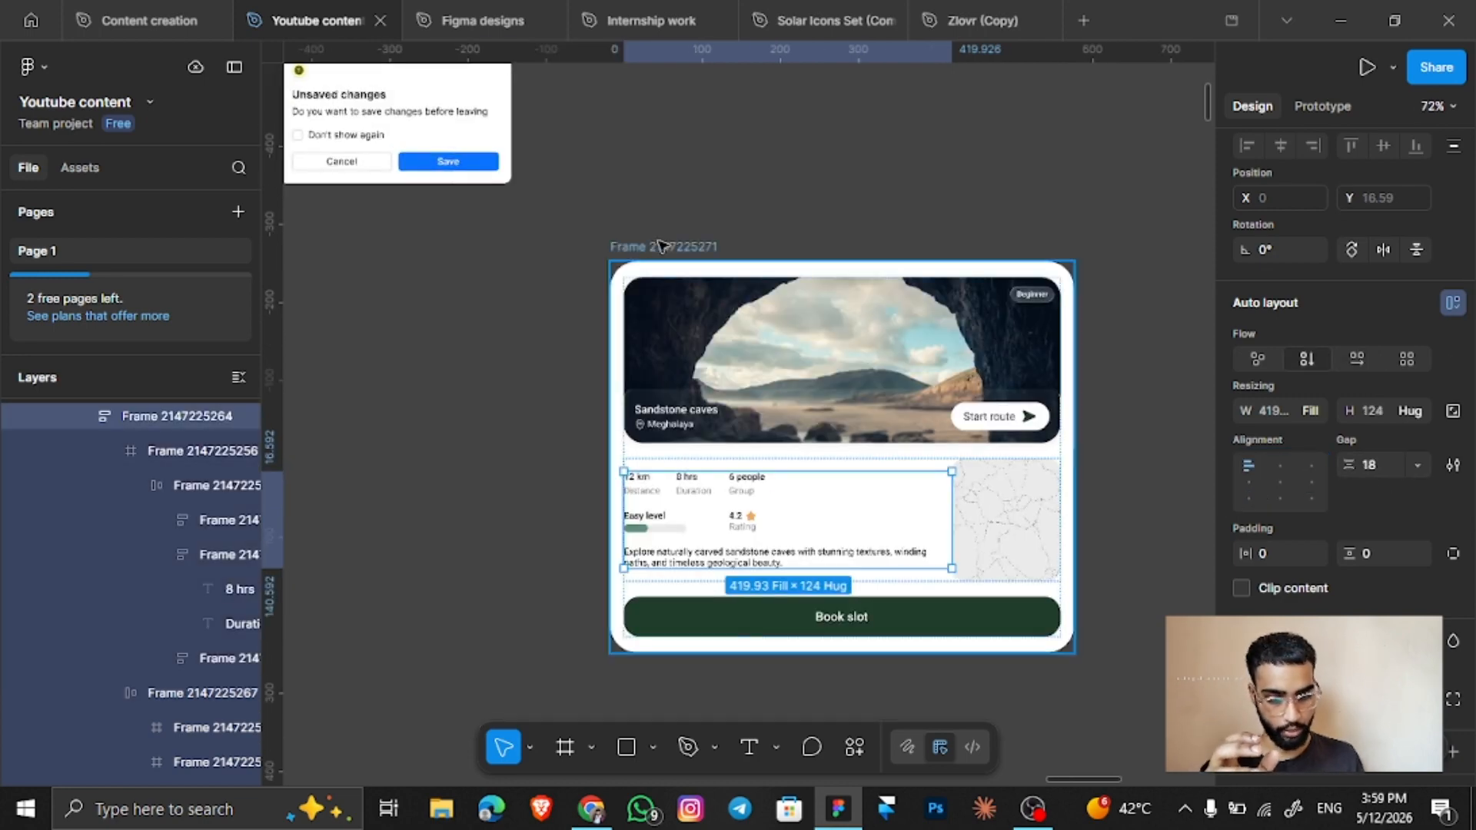
left_click(743, 256)
left_click_drag(1060, 392, 942, 417)
left_click_drag(1072, 415, 1142, 442)
scroll(868, 446, "up", 3)
left_click_drag(1037, 454, 912, 461)
scroll(915, 465, "down", 3)
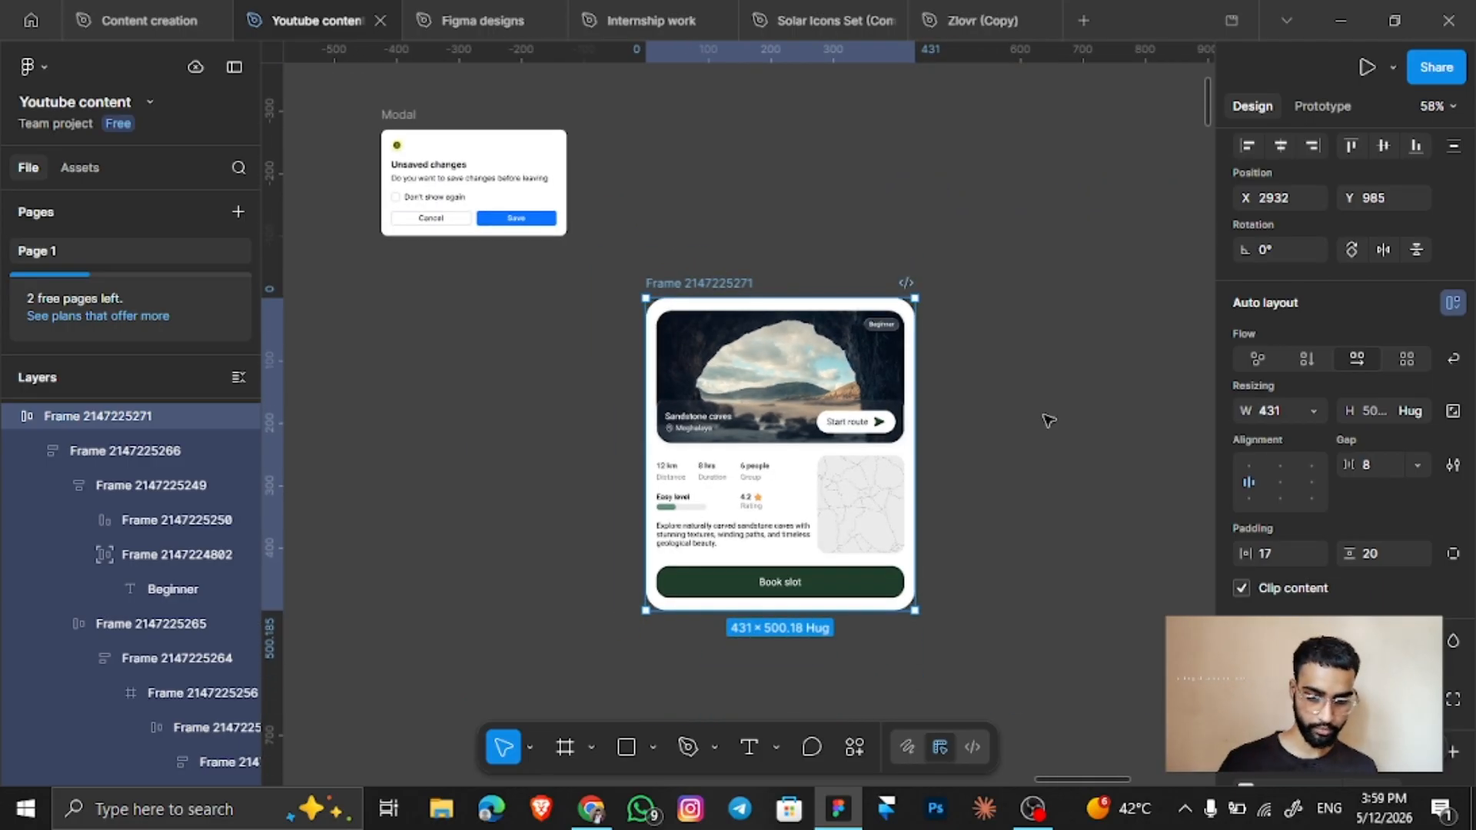
left_click(1049, 420)
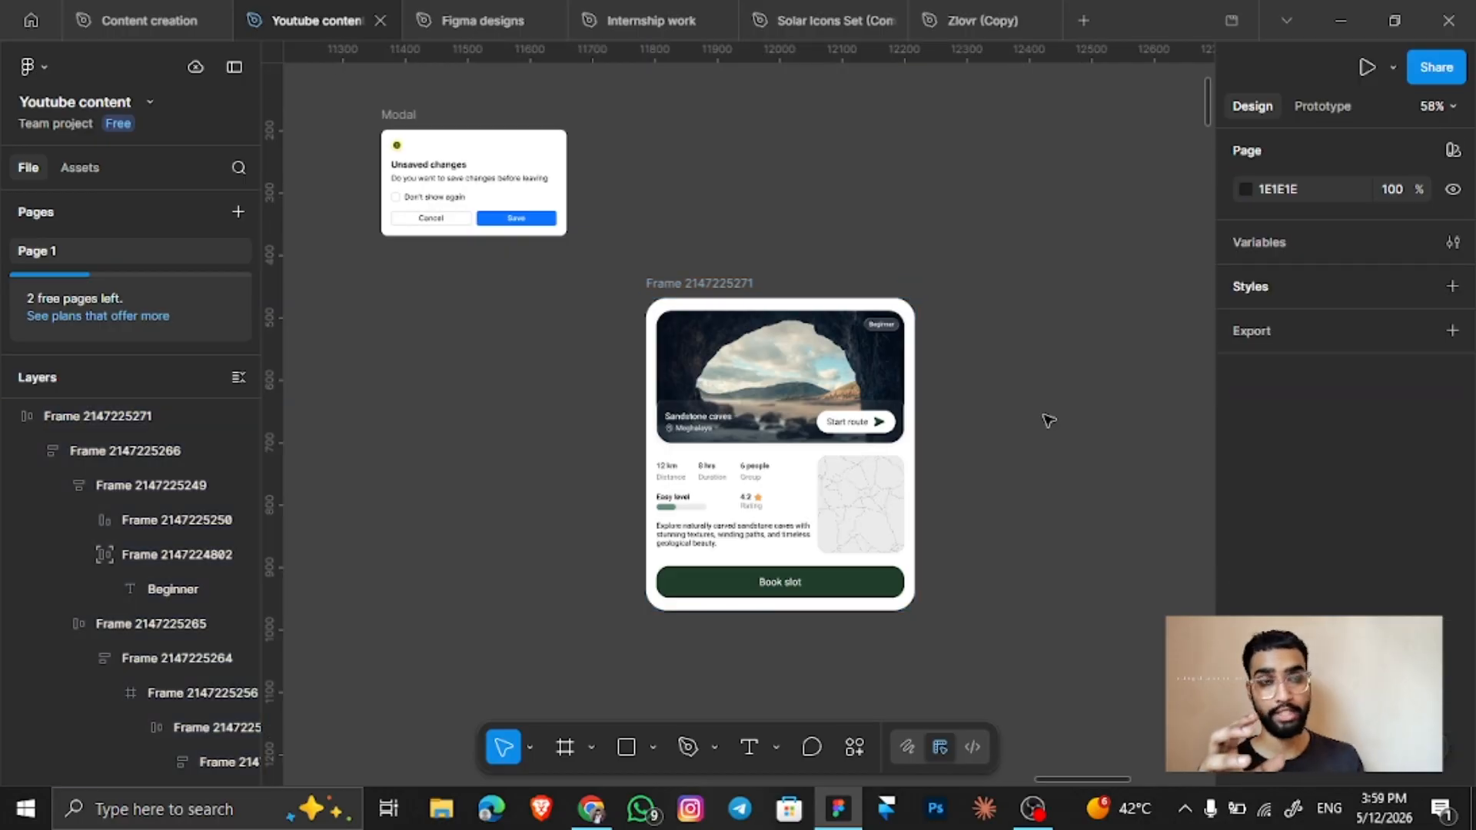
scroll(945, 427, "down", 3)
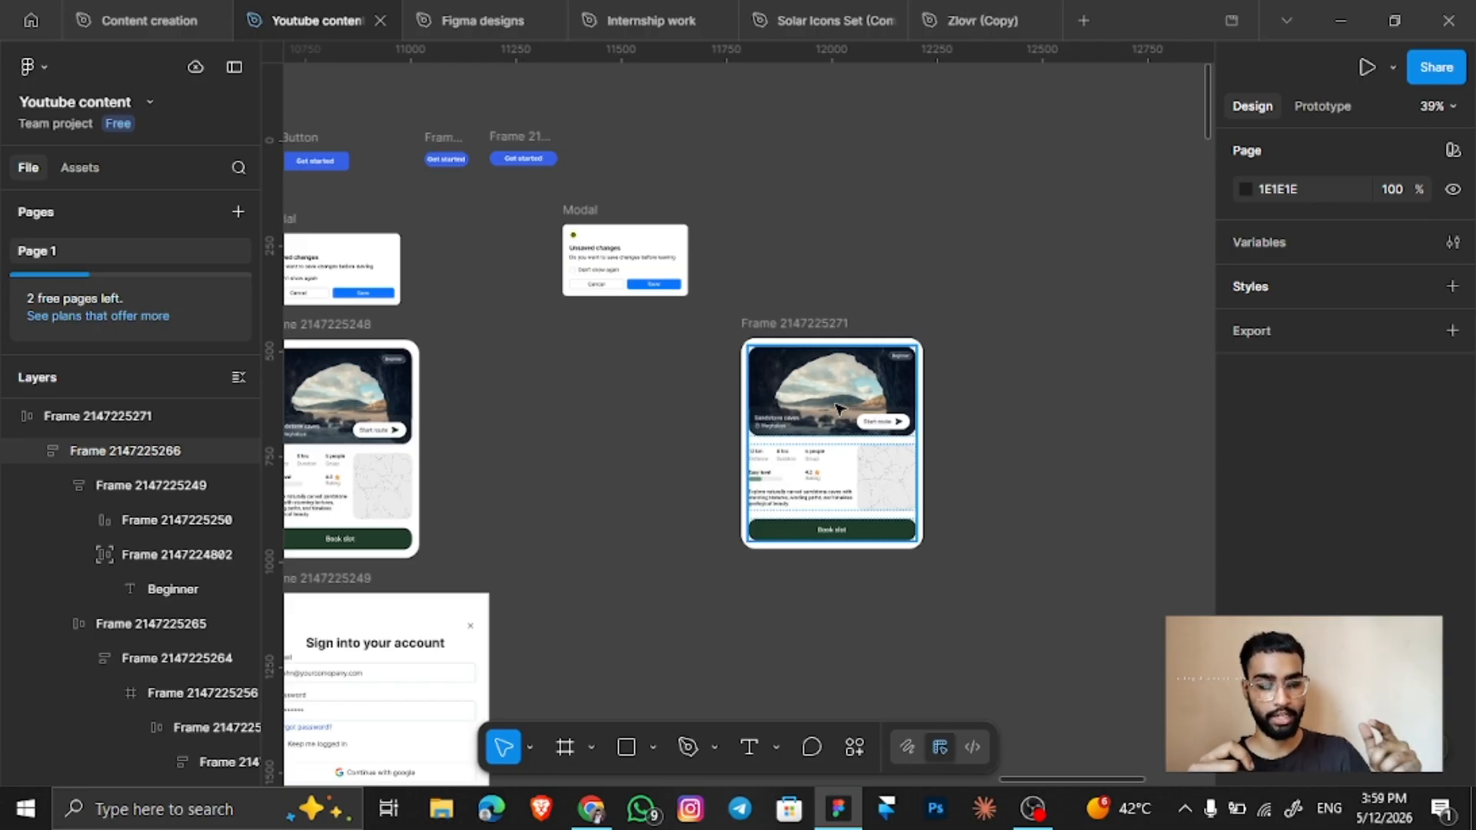
scroll(816, 408, "down", 5)
scroll(804, 408, "left", 2)
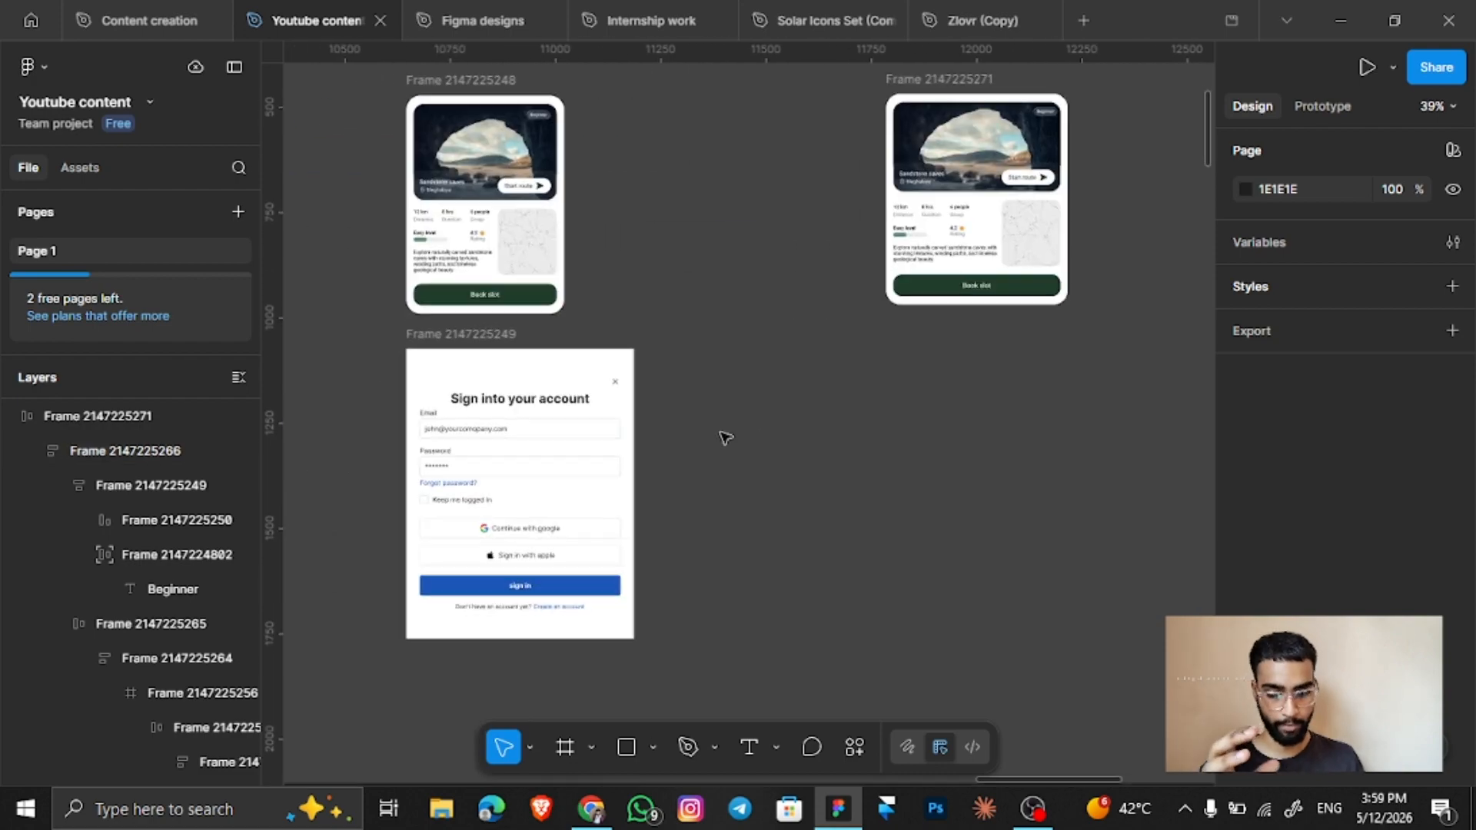
scroll(574, 474, "up", 5)
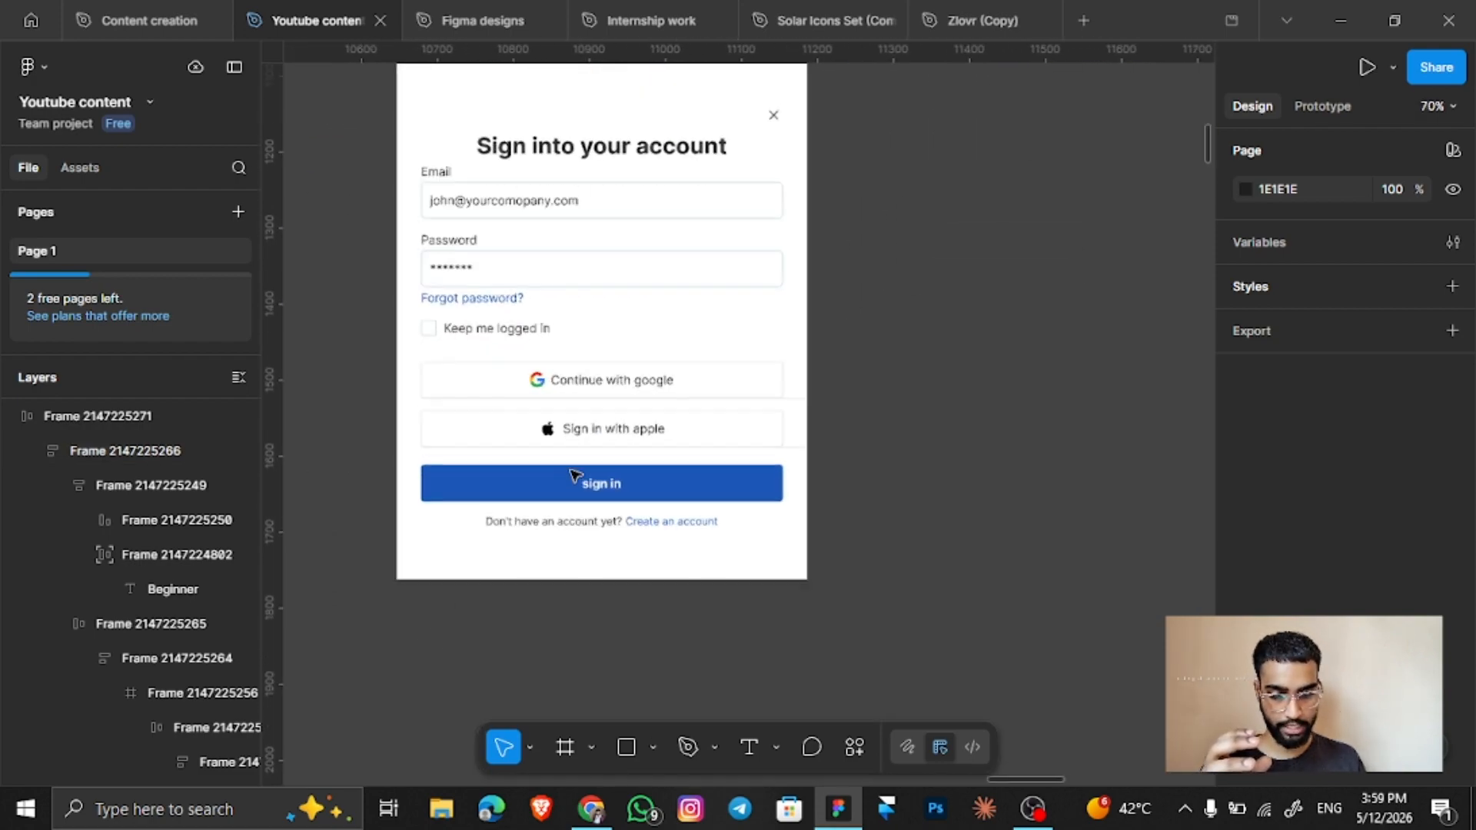
scroll(576, 481, "up", 2)
left_click_drag(481, 166, 482, 191)
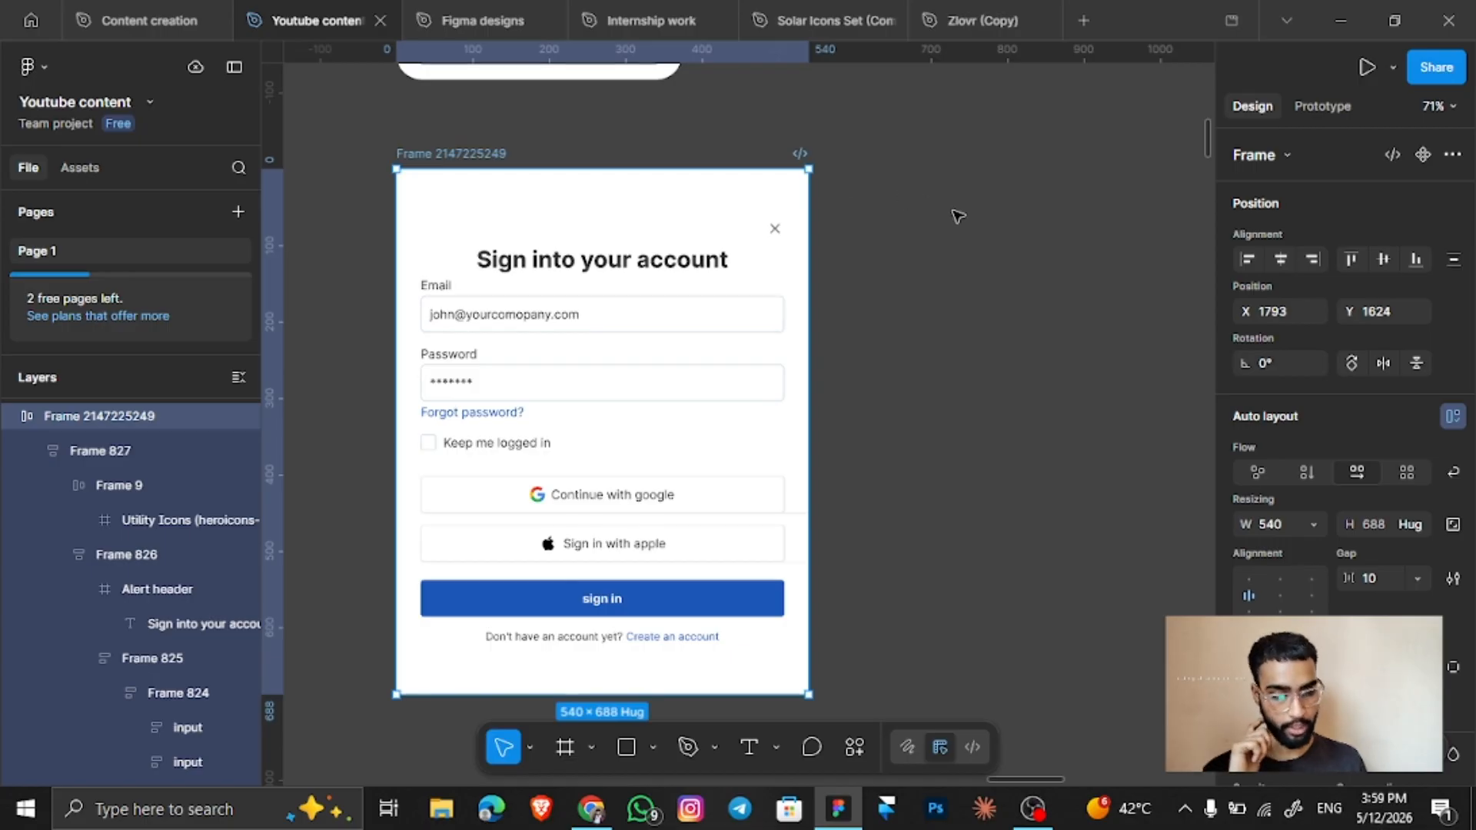
scroll(792, 264, "down", 3)
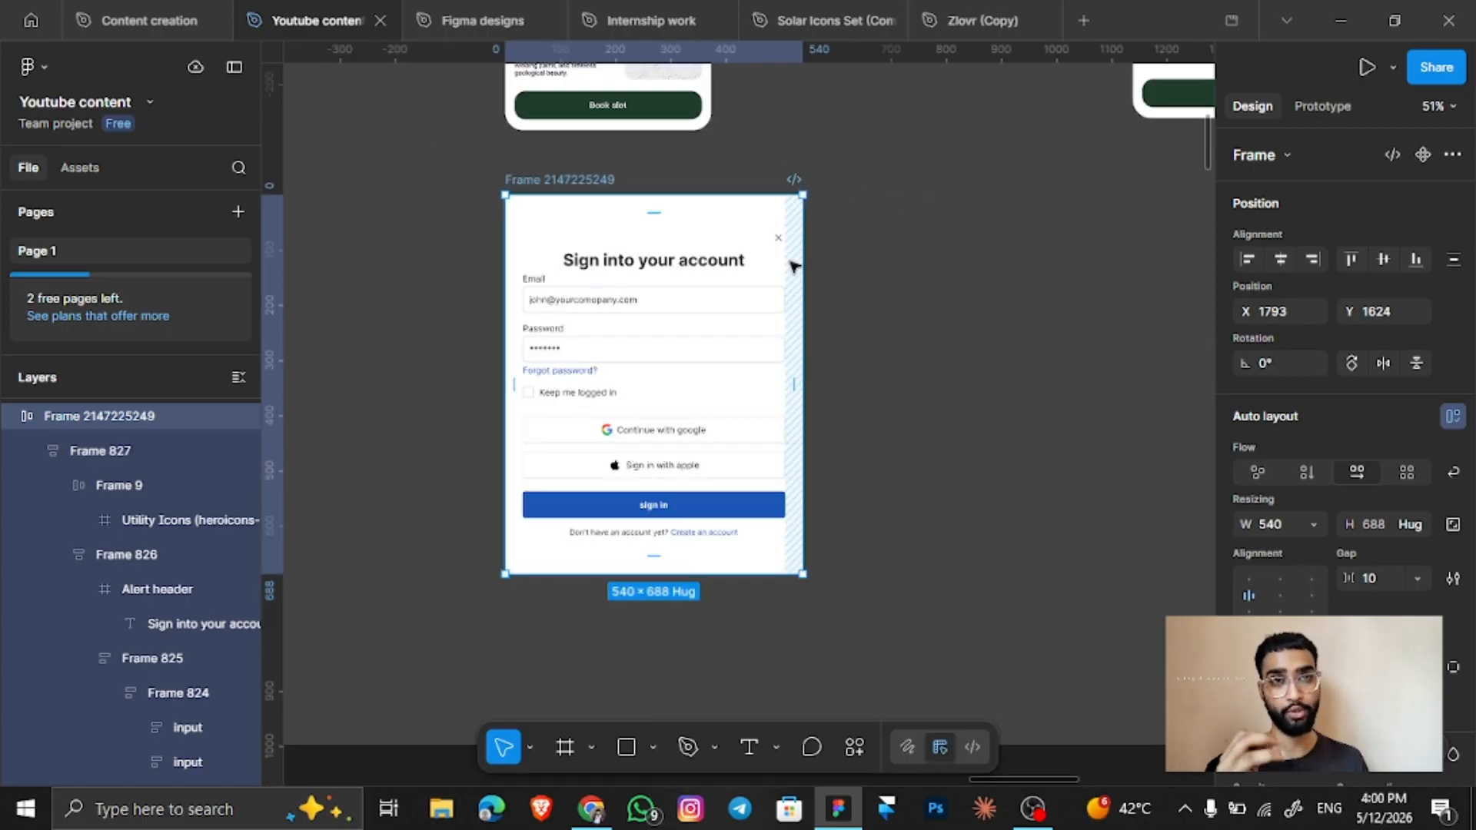
scroll(793, 264, "right", 3)
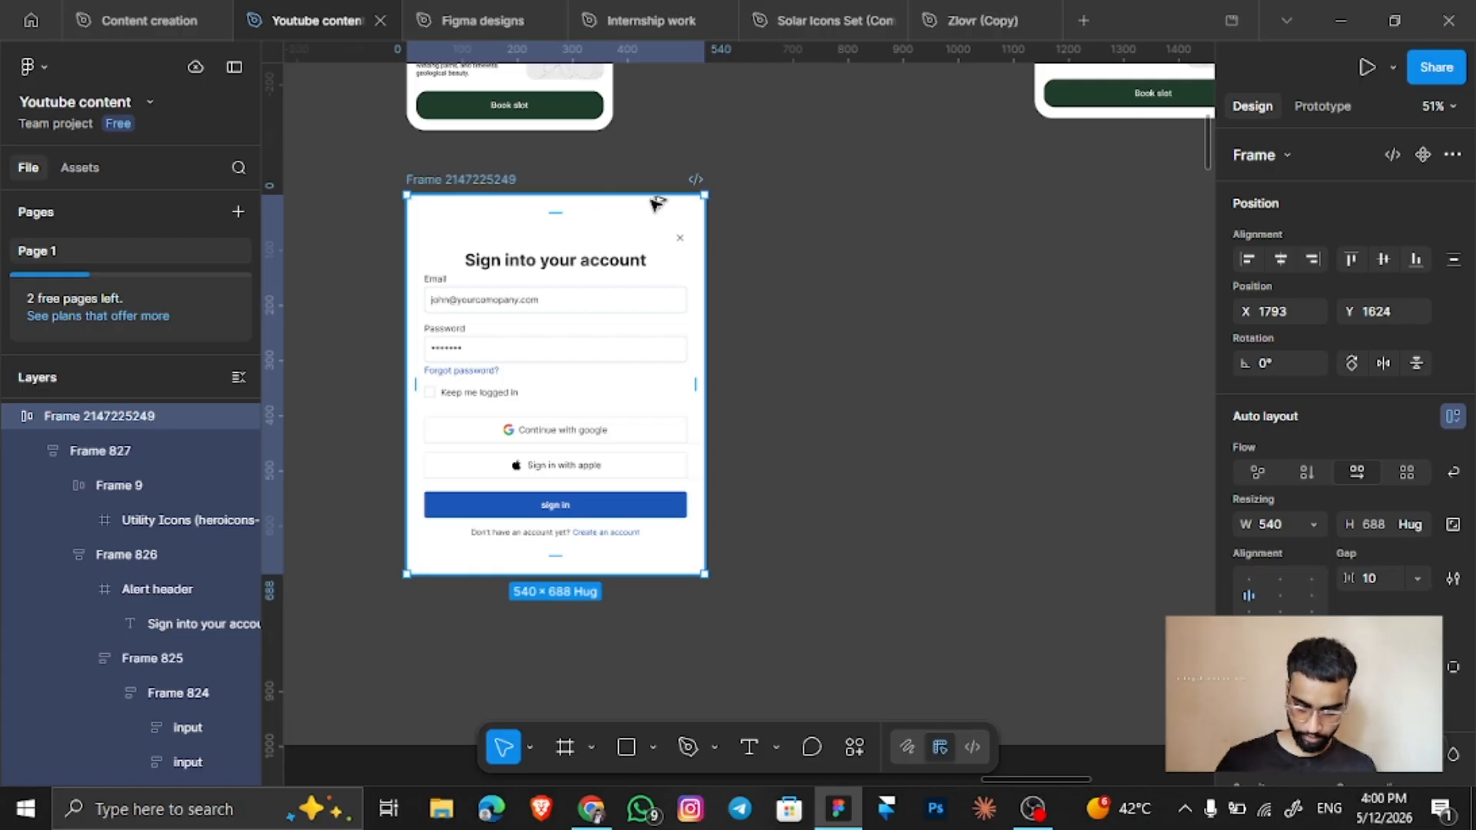
left_click_drag(484, 187, 1013, 214)
scroll(1007, 215, "right", 10)
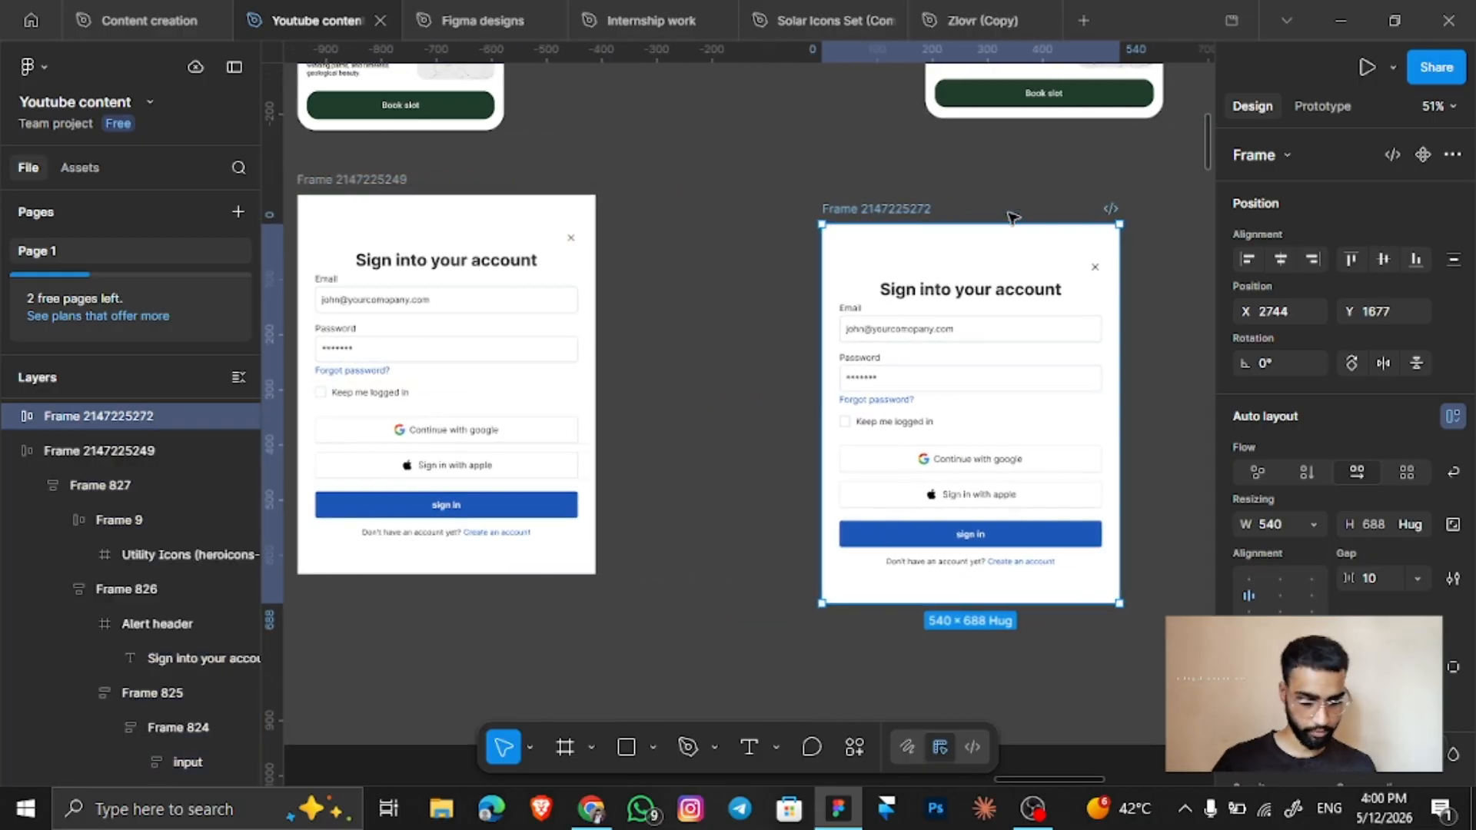
Move the rebuilt route card up to about X 2987, Y 748 and the sign-in copy to X 2814, Y 1677.
scroll(923, 215, "up", 4)
scroll(903, 210, "up", 11)
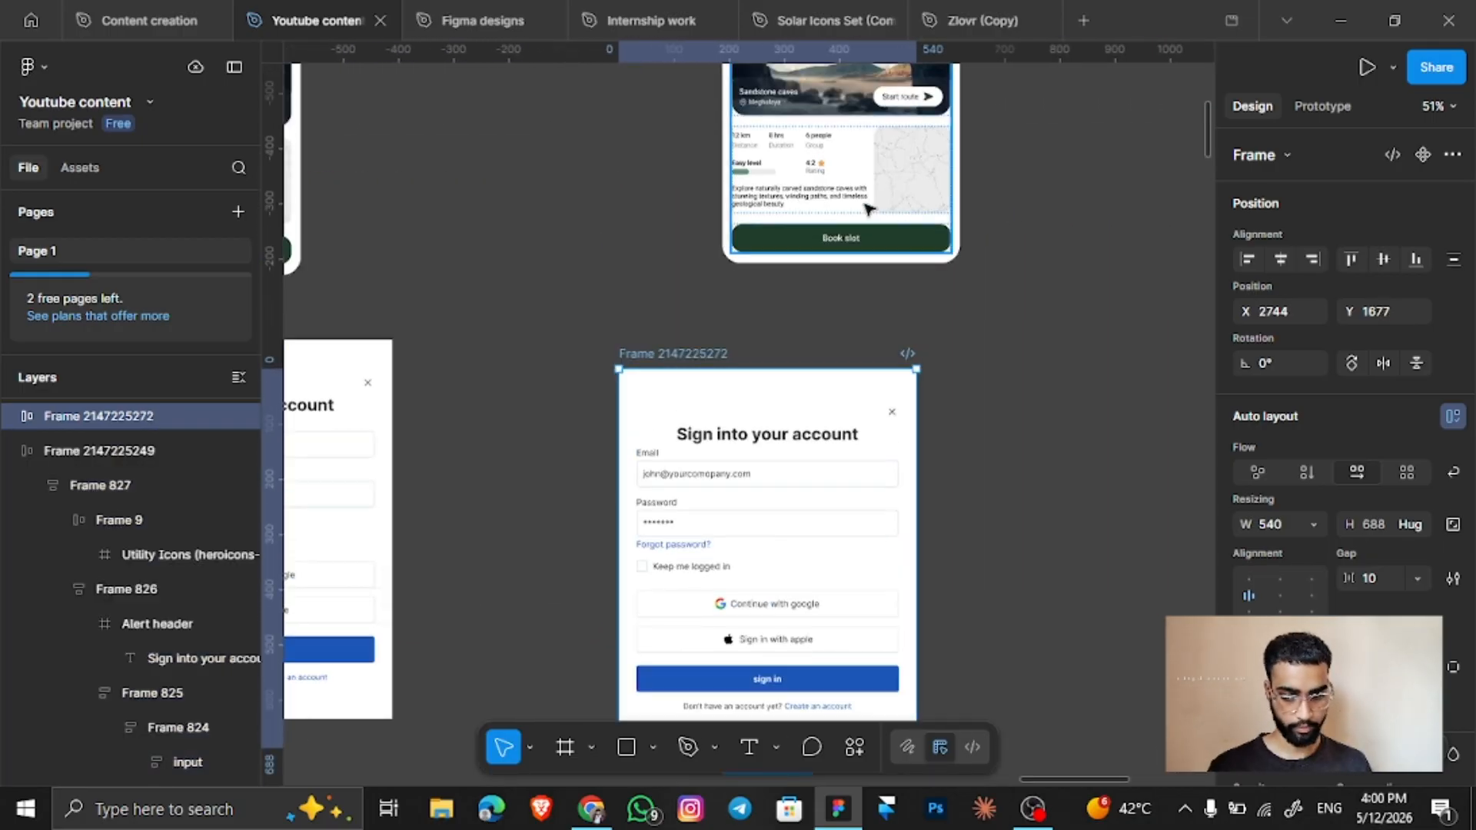
left_click_drag(766, 306, 796, 171)
scroll(783, 461, "down", 14)
scroll(781, 460, "up", 1)
scroll(781, 460, "right", 3)
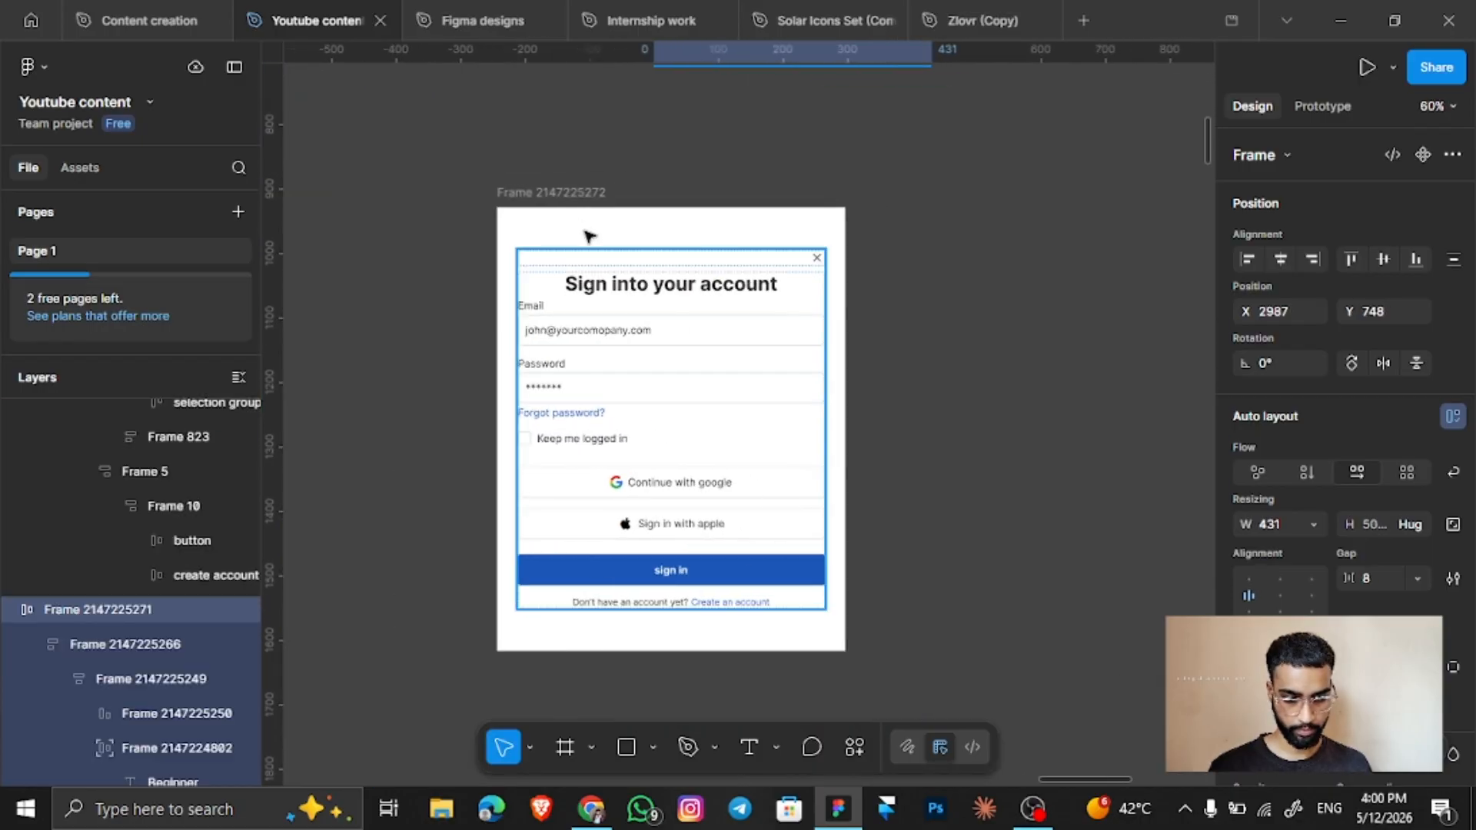
left_click_drag(578, 202, 624, 201)
scroll(723, 384, "up", 4)
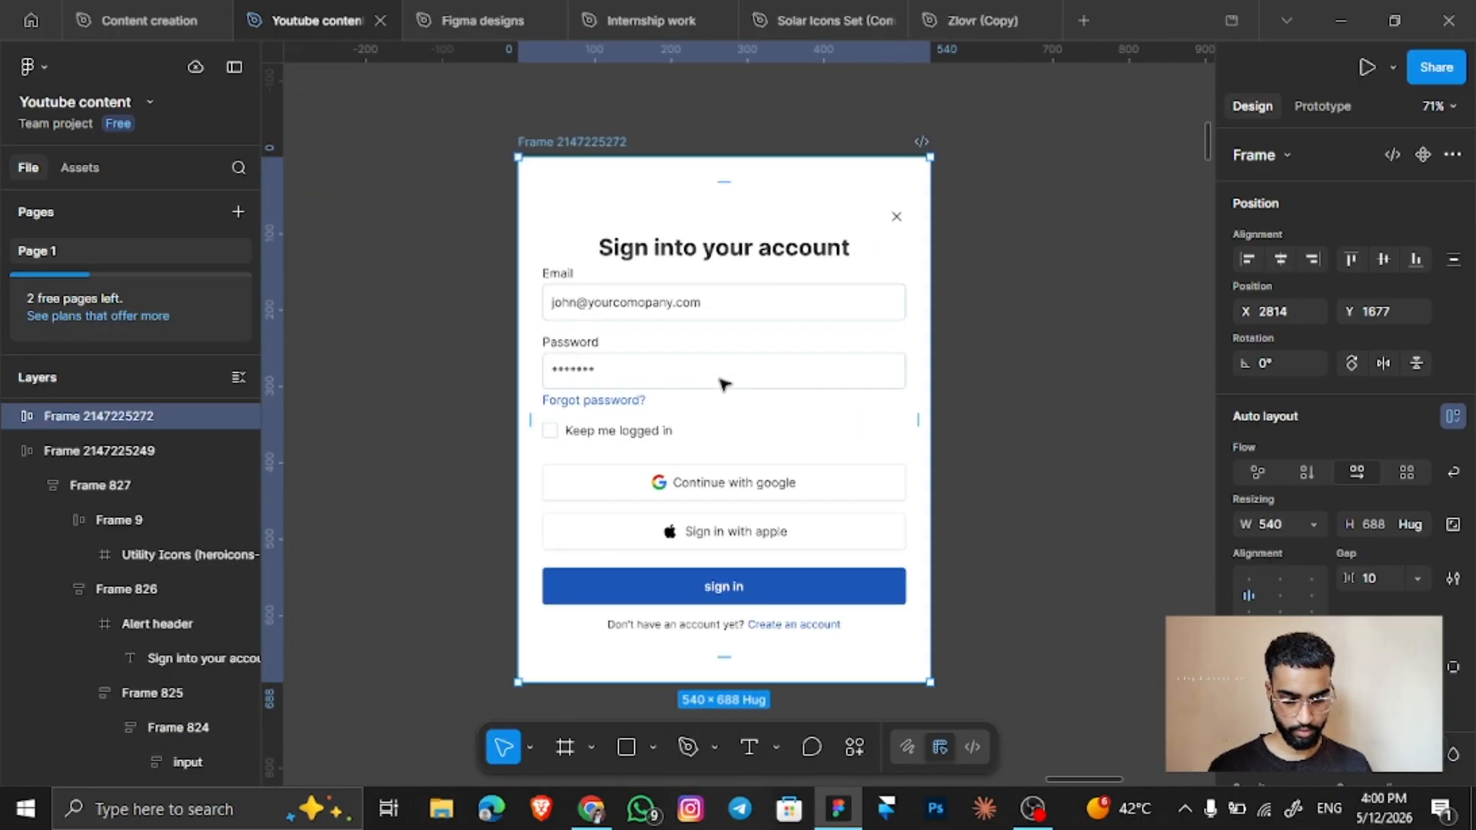
scroll(784, 349, "down", 4)
scroll(786, 344, "up", 1)
right_click(785, 343)
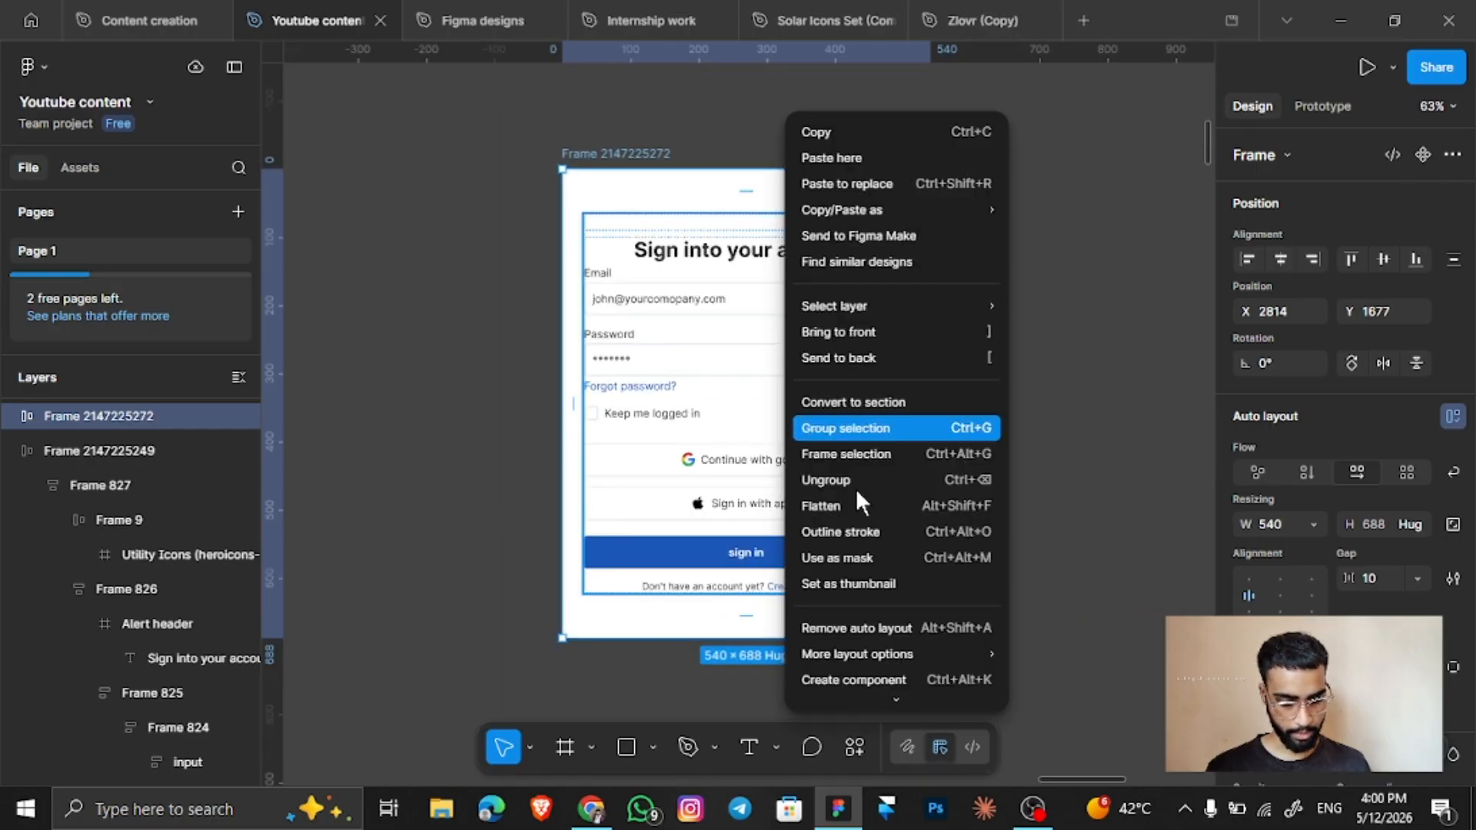
left_click(874, 621)
left_click(765, 296)
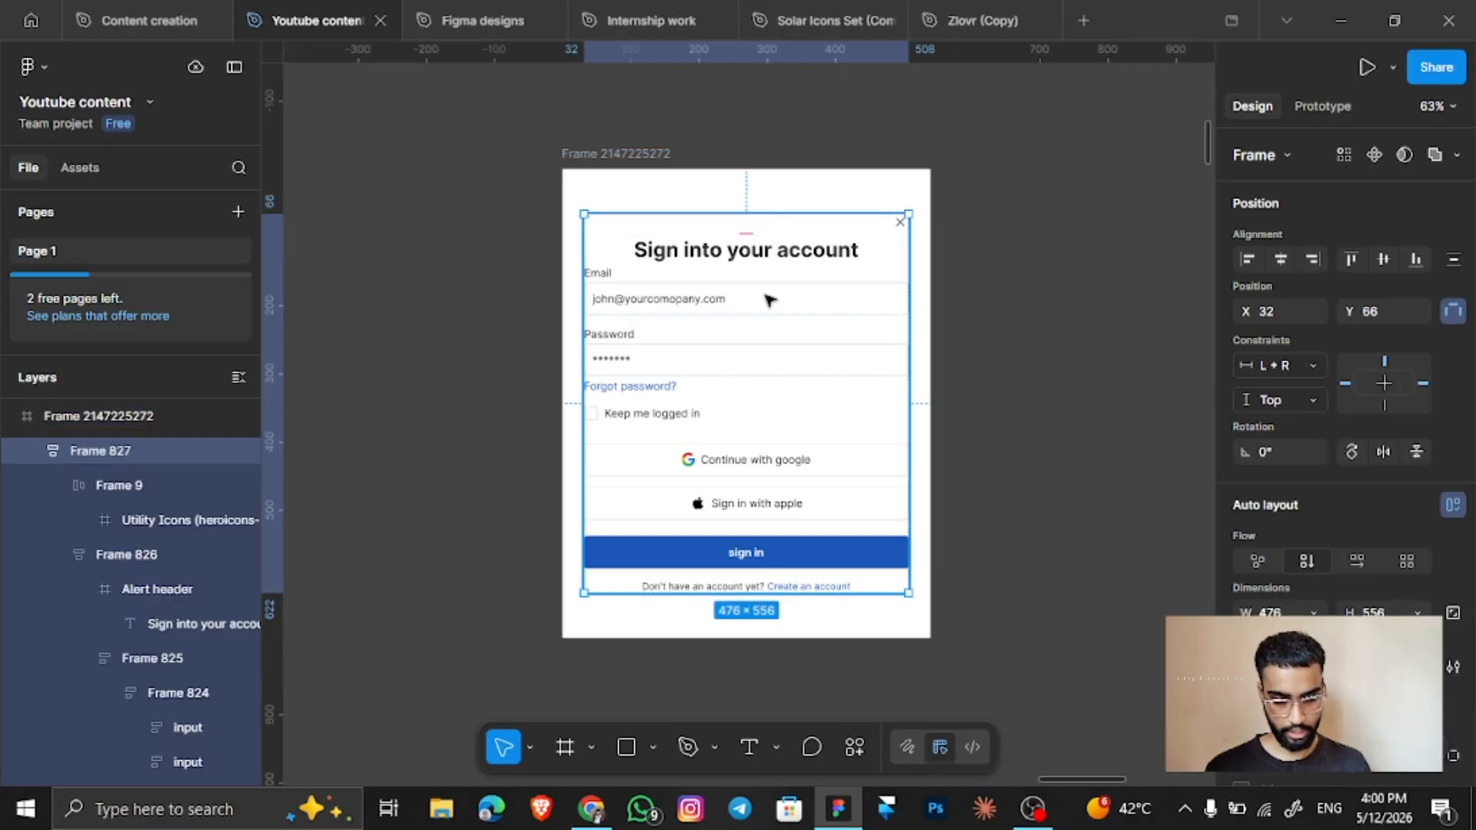
right_click(766, 297)
left_click(856, 603)
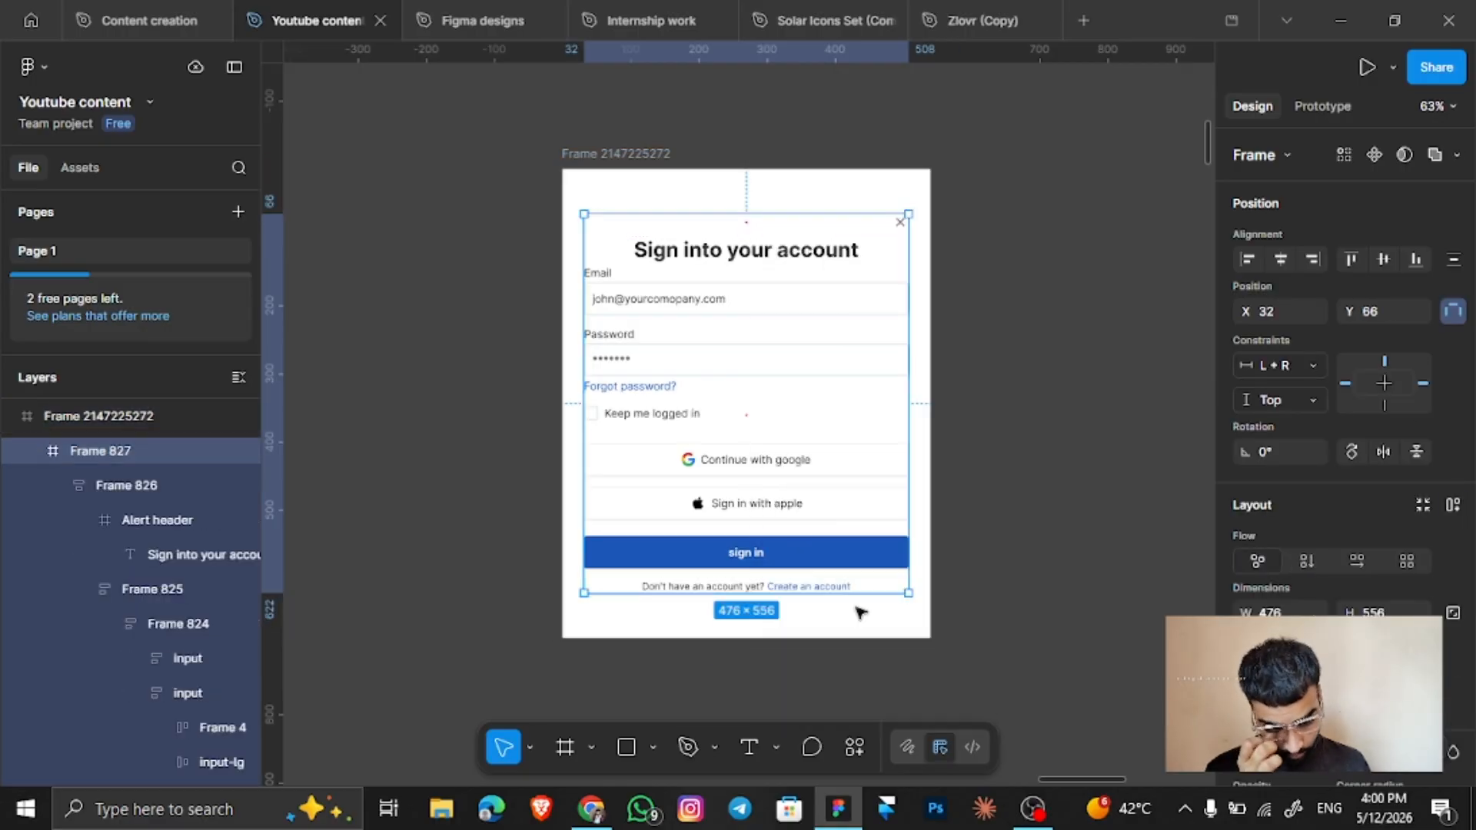
Remove auto layout from the nested form Frame 826 and from Frame 5 around the sign-in button and account link.
left_click(751, 274)
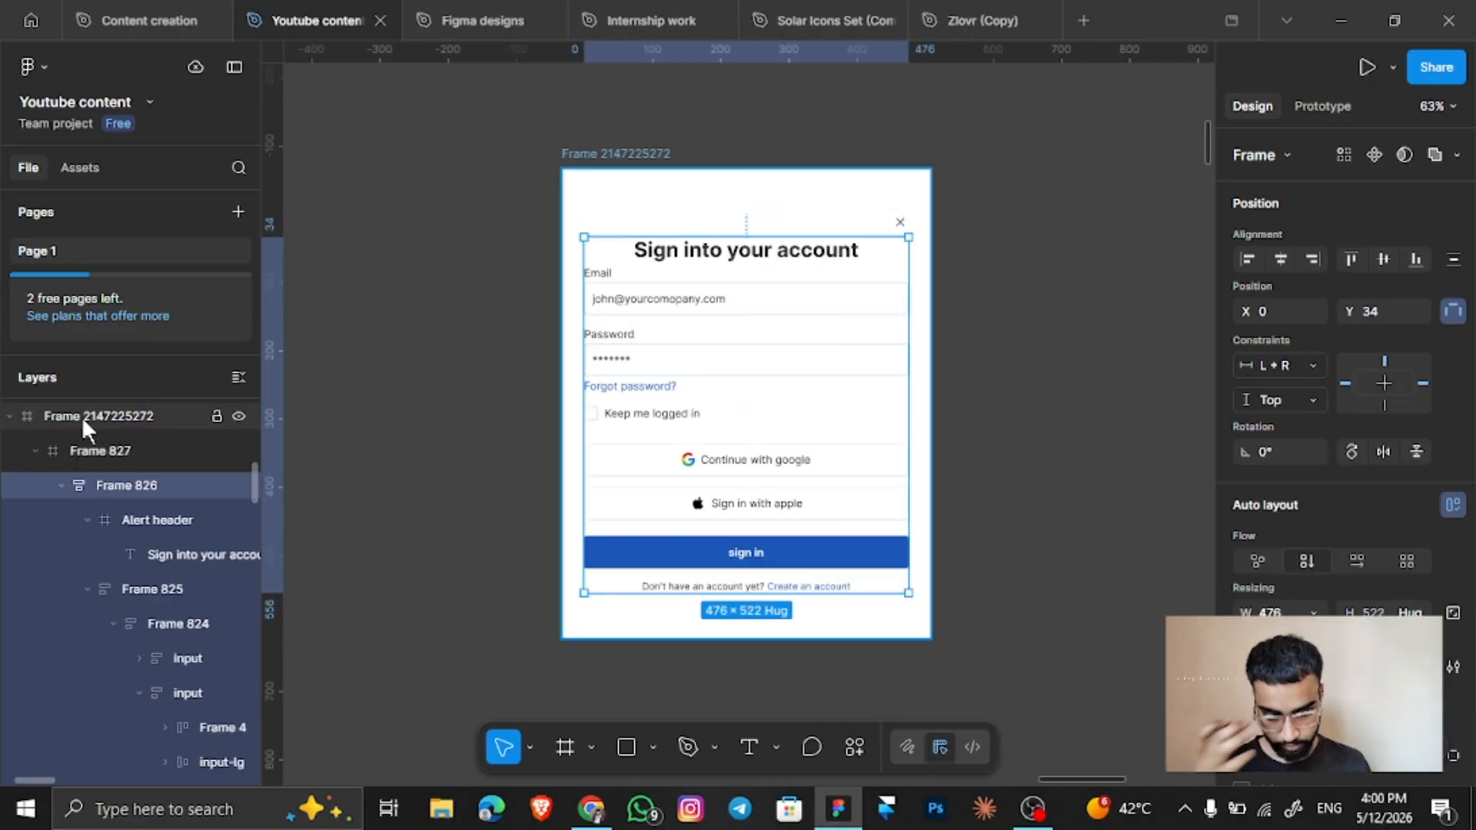
right_click(151, 487)
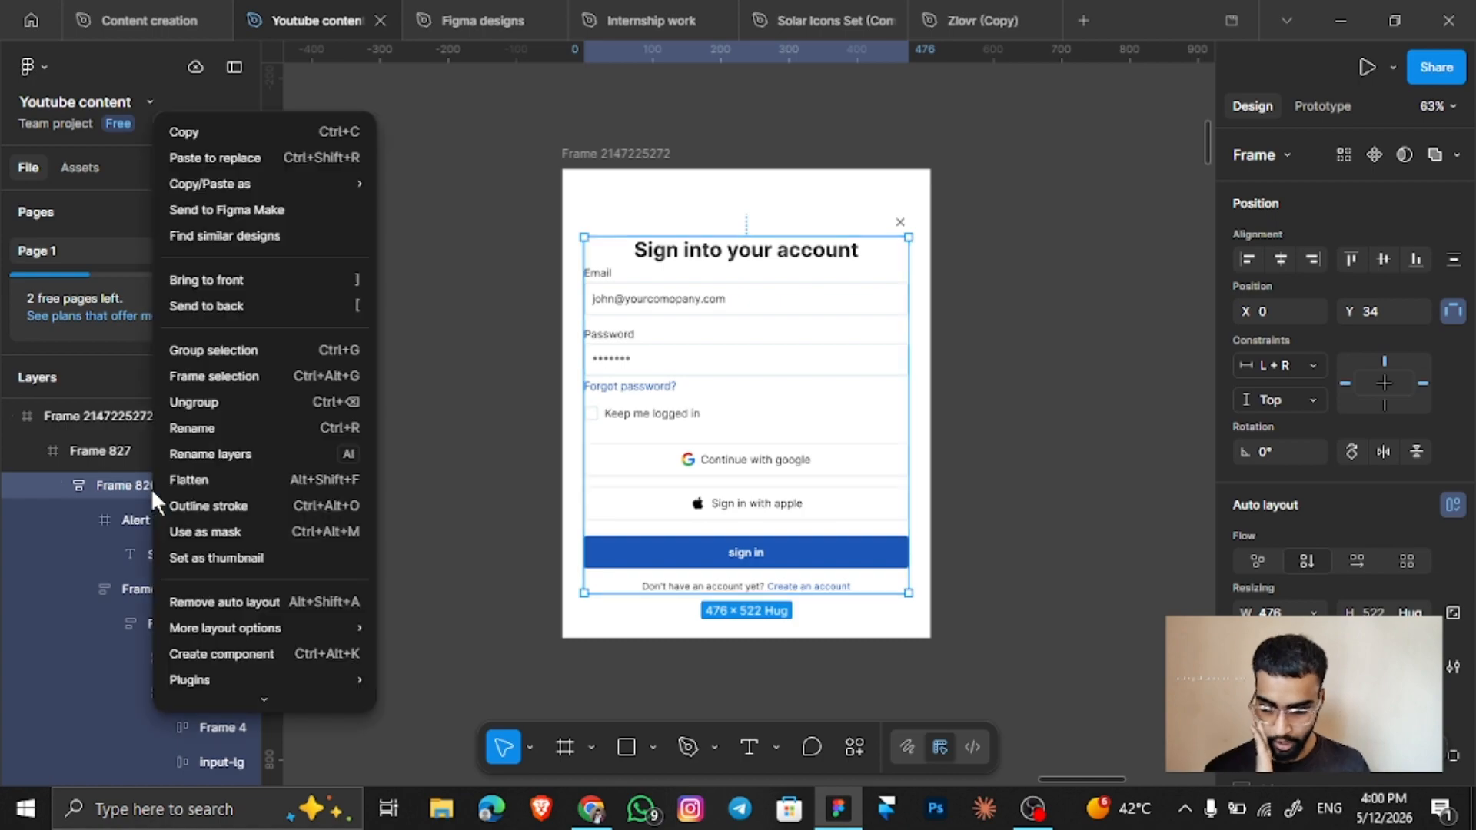
left_click(251, 602)
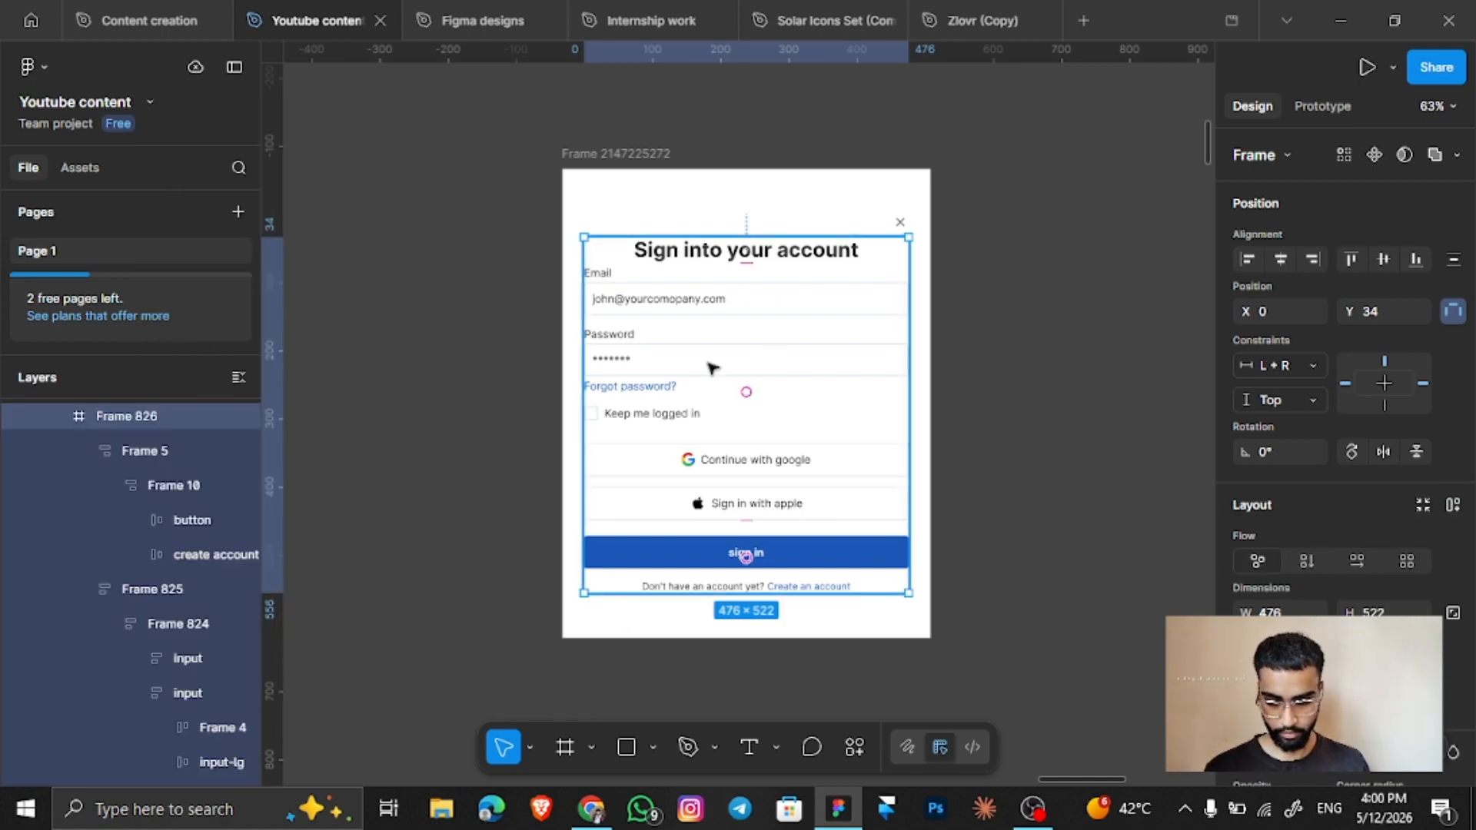
left_click(162, 451)
right_click(162, 451)
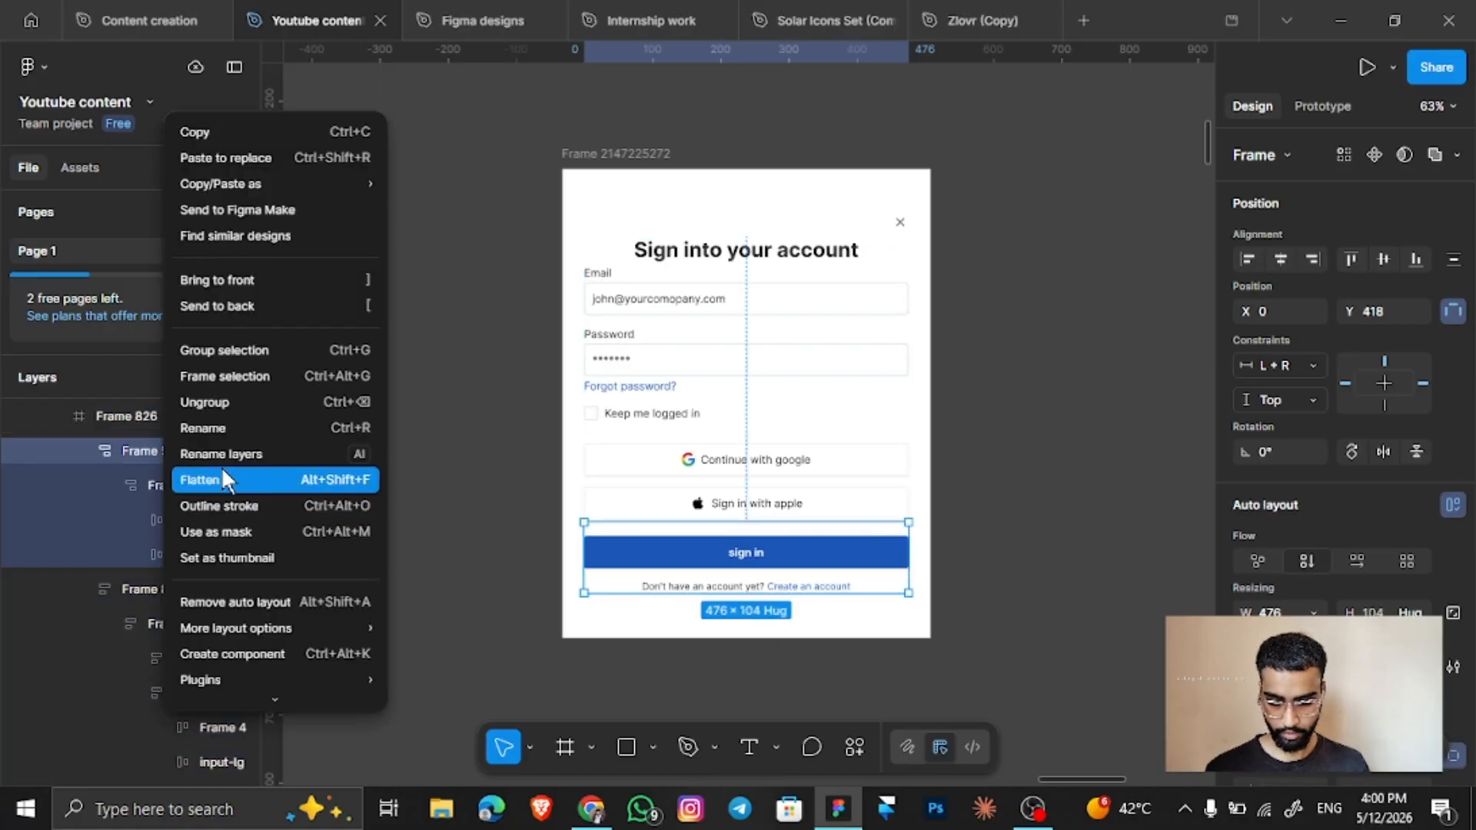
left_click(251, 601)
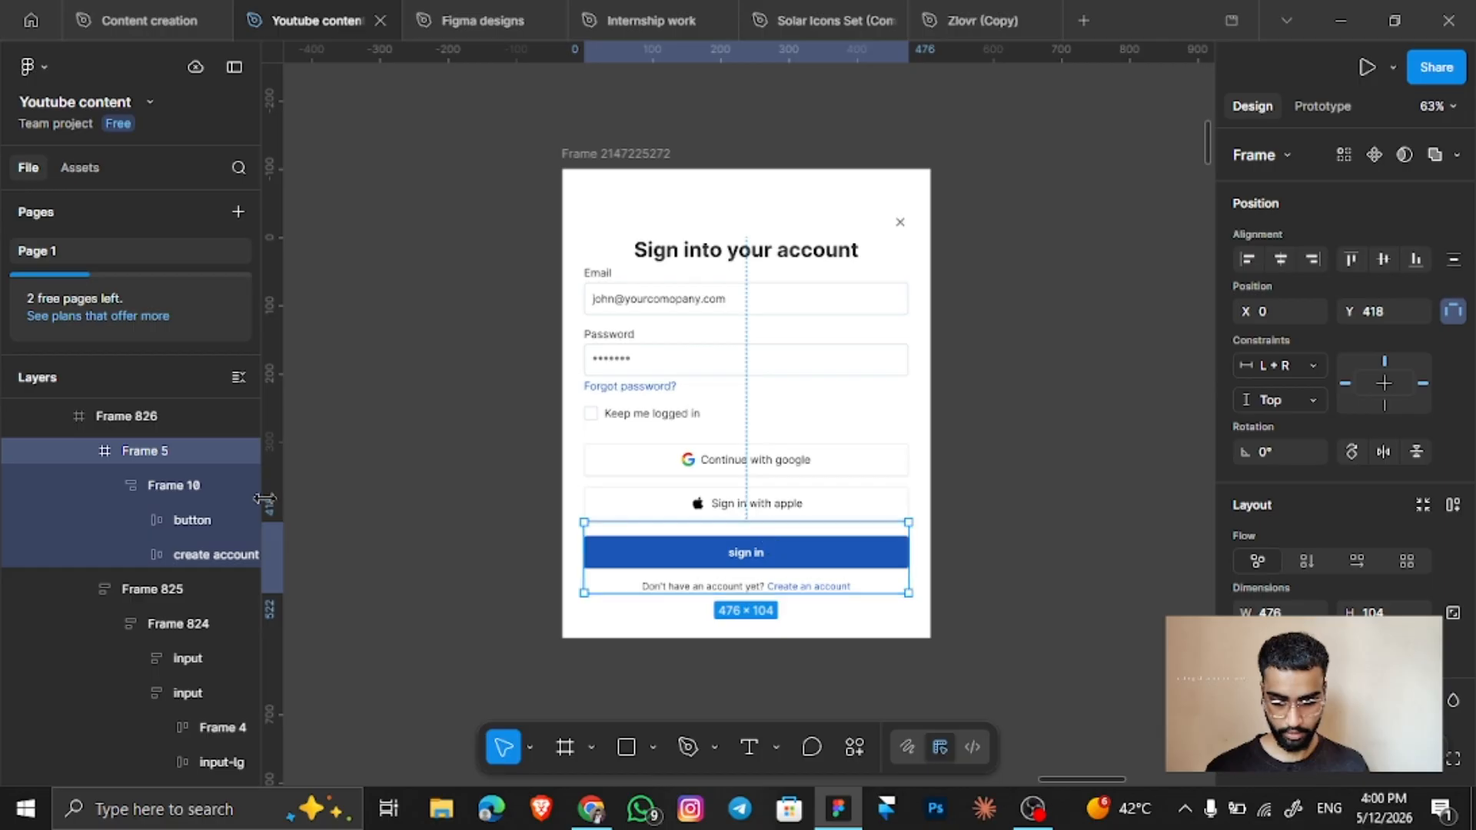
Remove auto layout from Frame 10 and from the create account and button frames nested inside it.
left_click(174, 496)
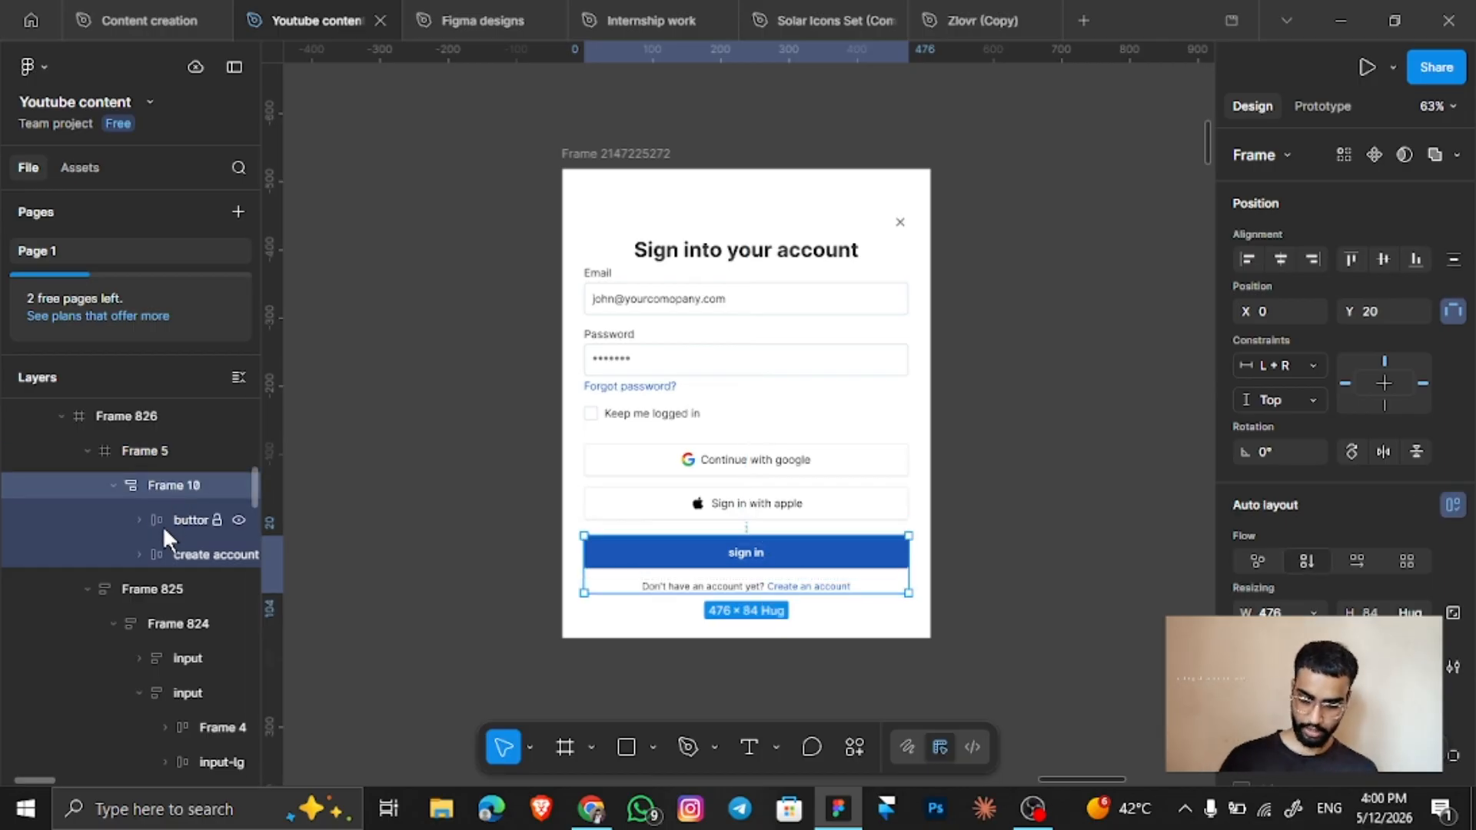
right_click(163, 529)
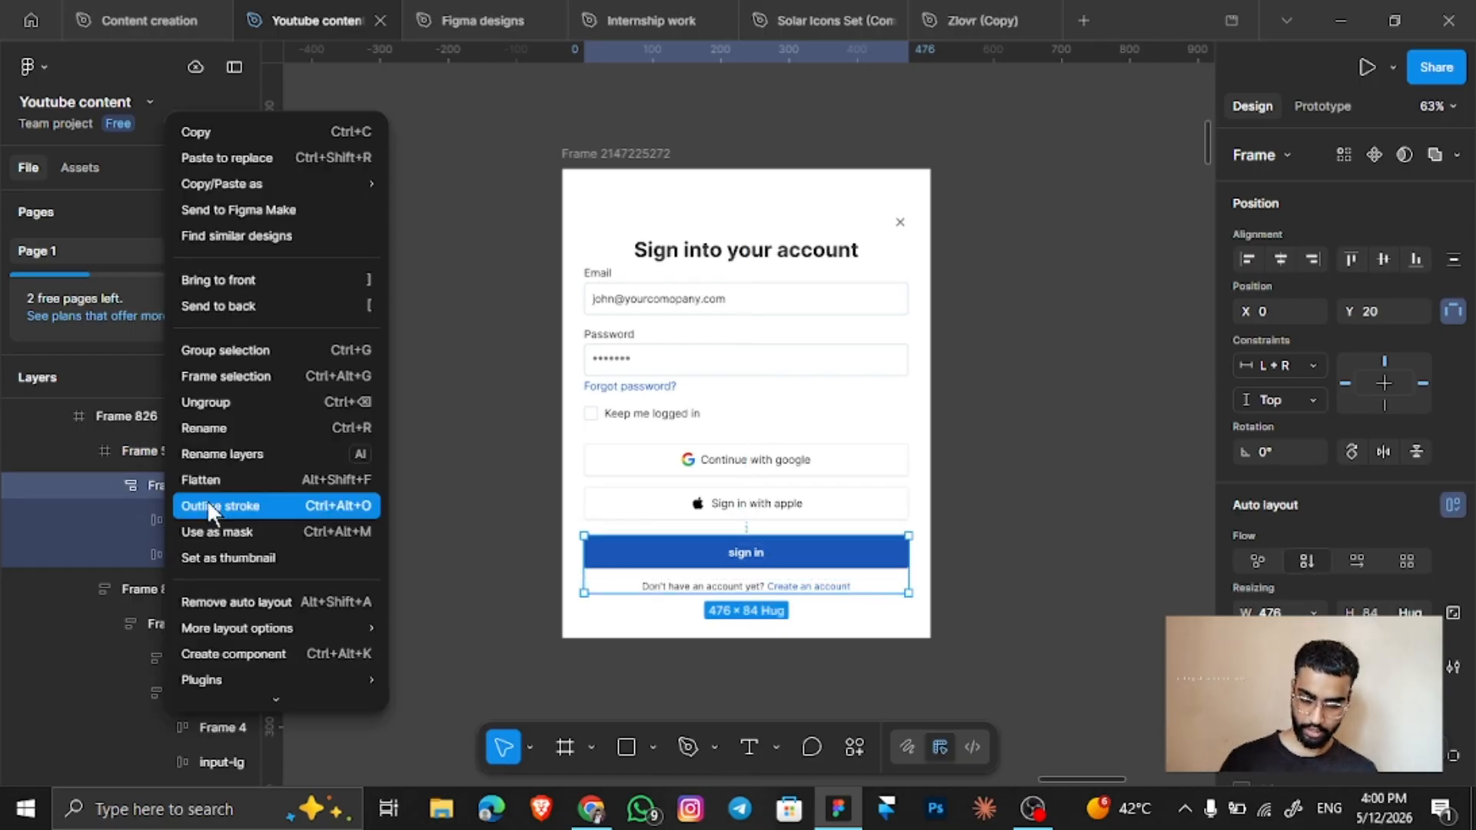
left_click(269, 595)
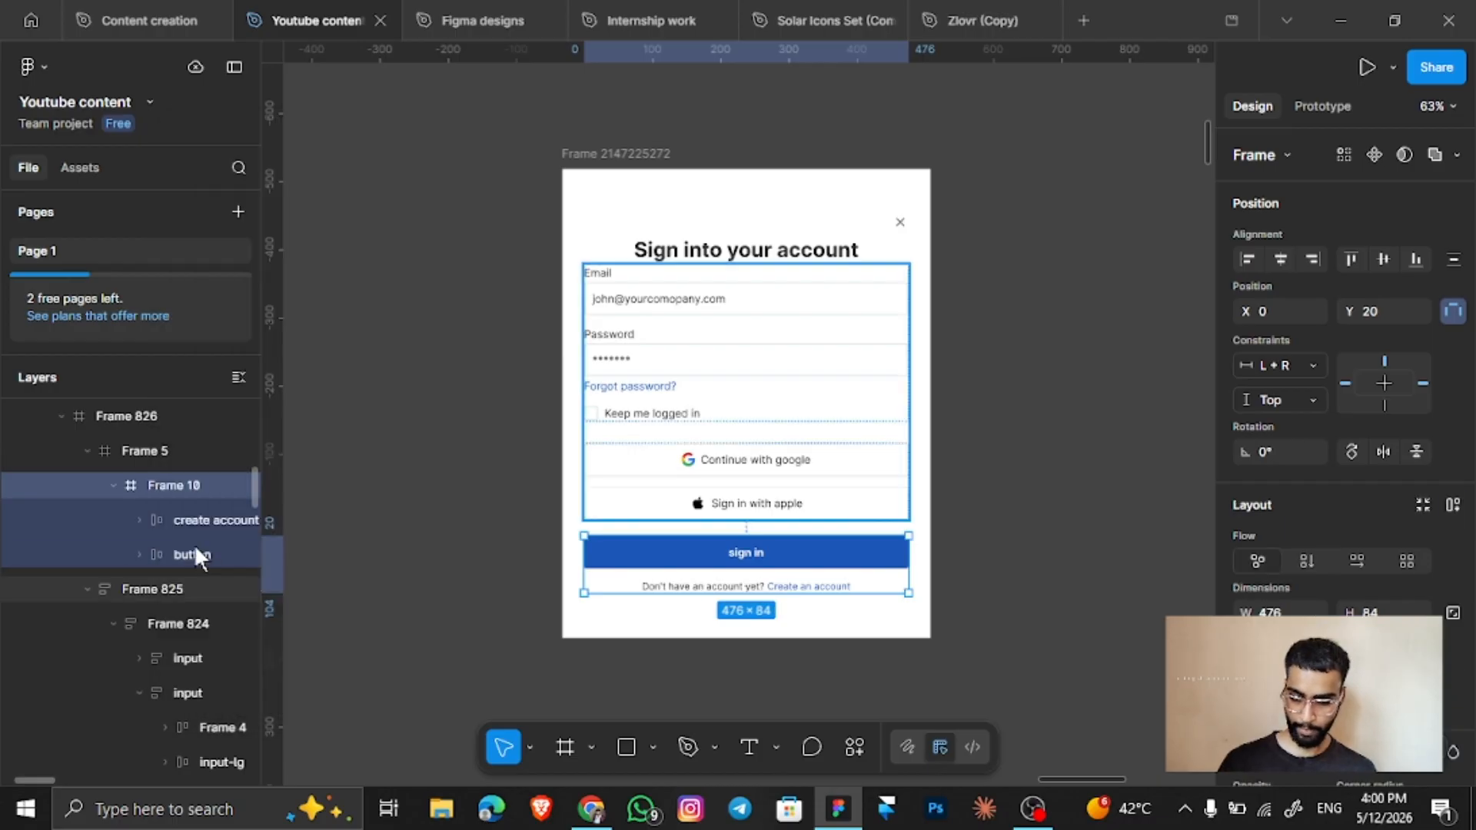
left_click(168, 522)
right_click(168, 522)
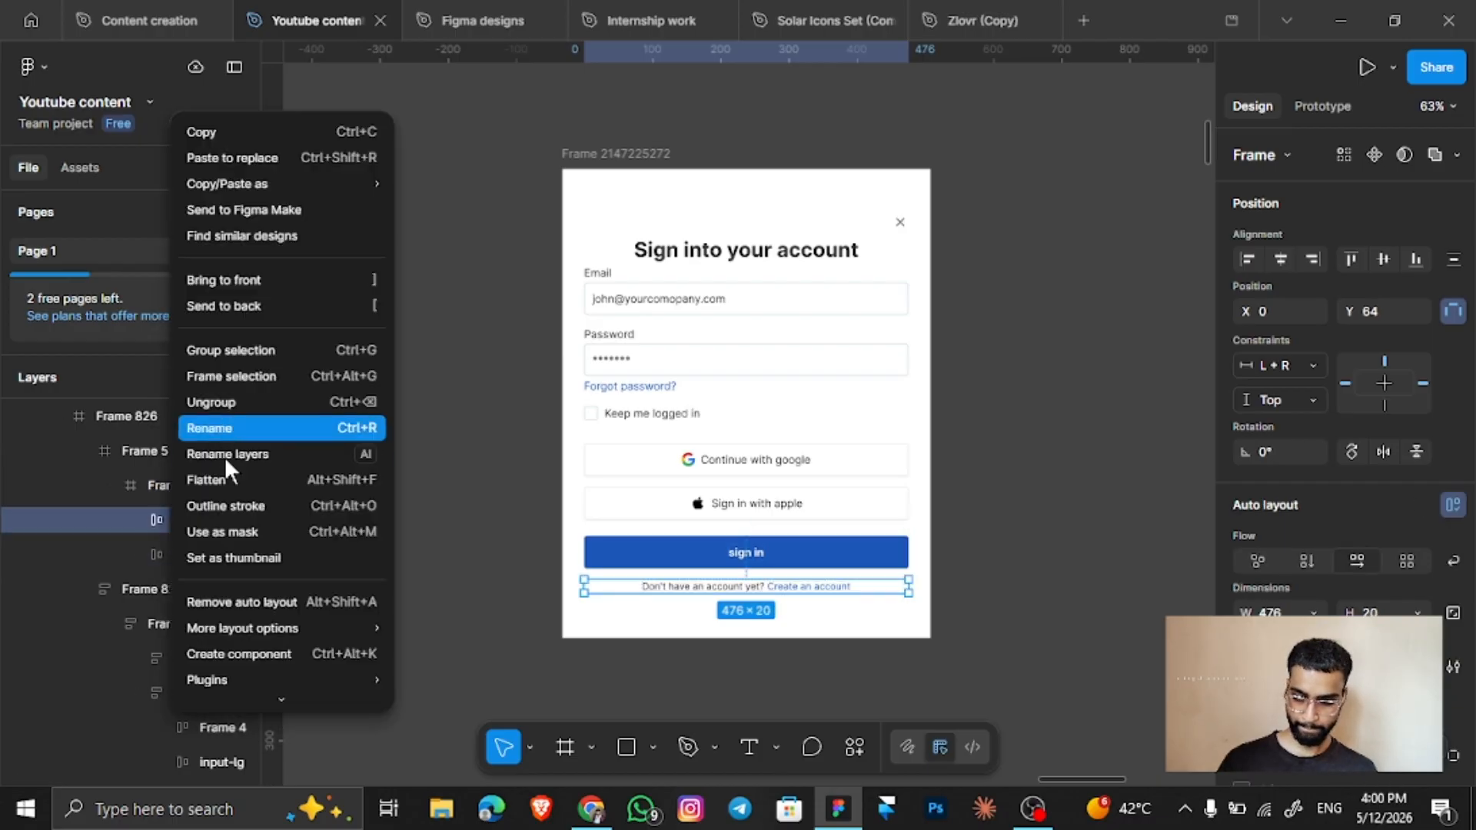
left_click(225, 604)
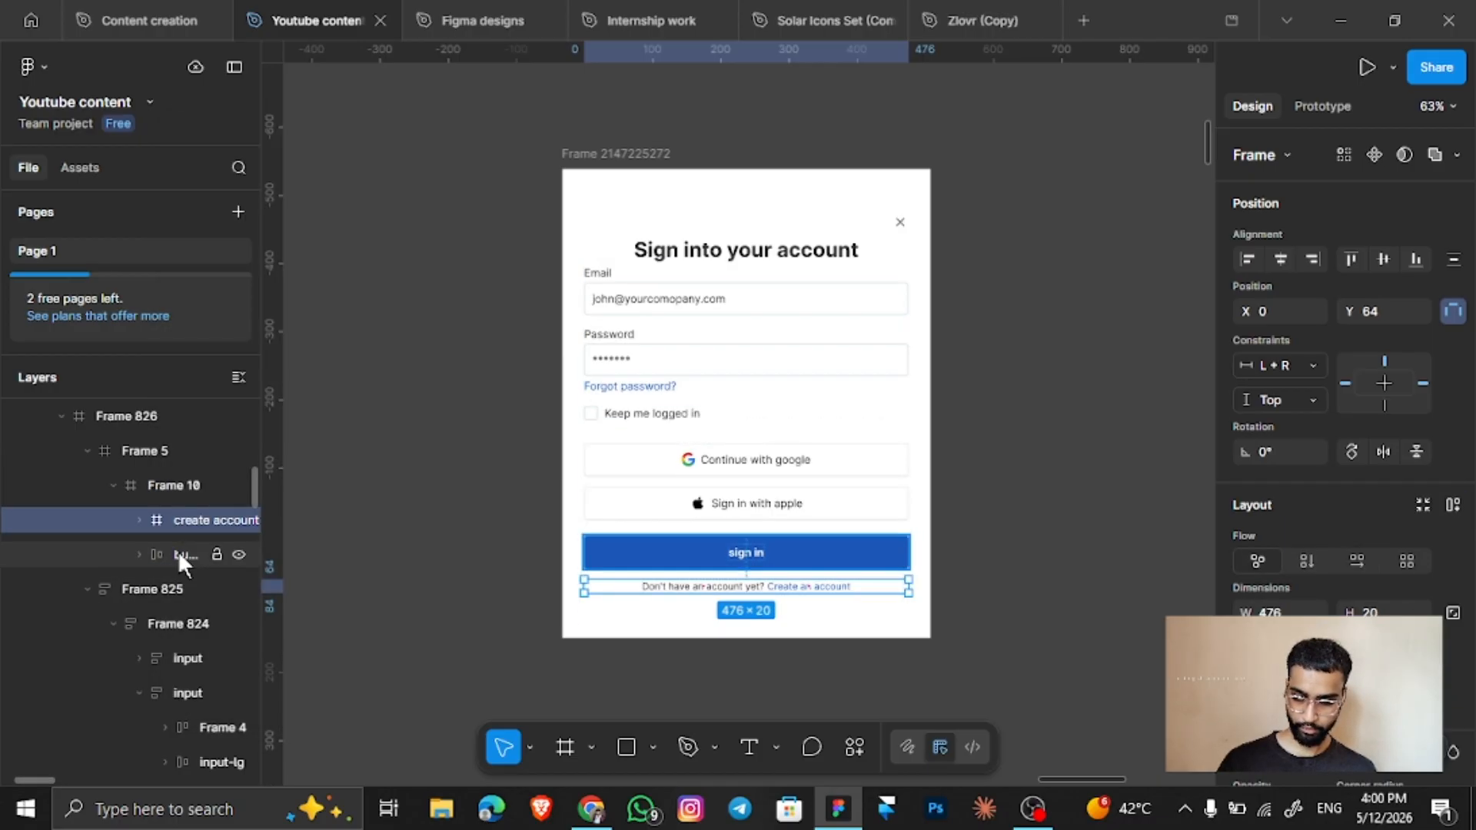
left_click(177, 551)
right_click(177, 551)
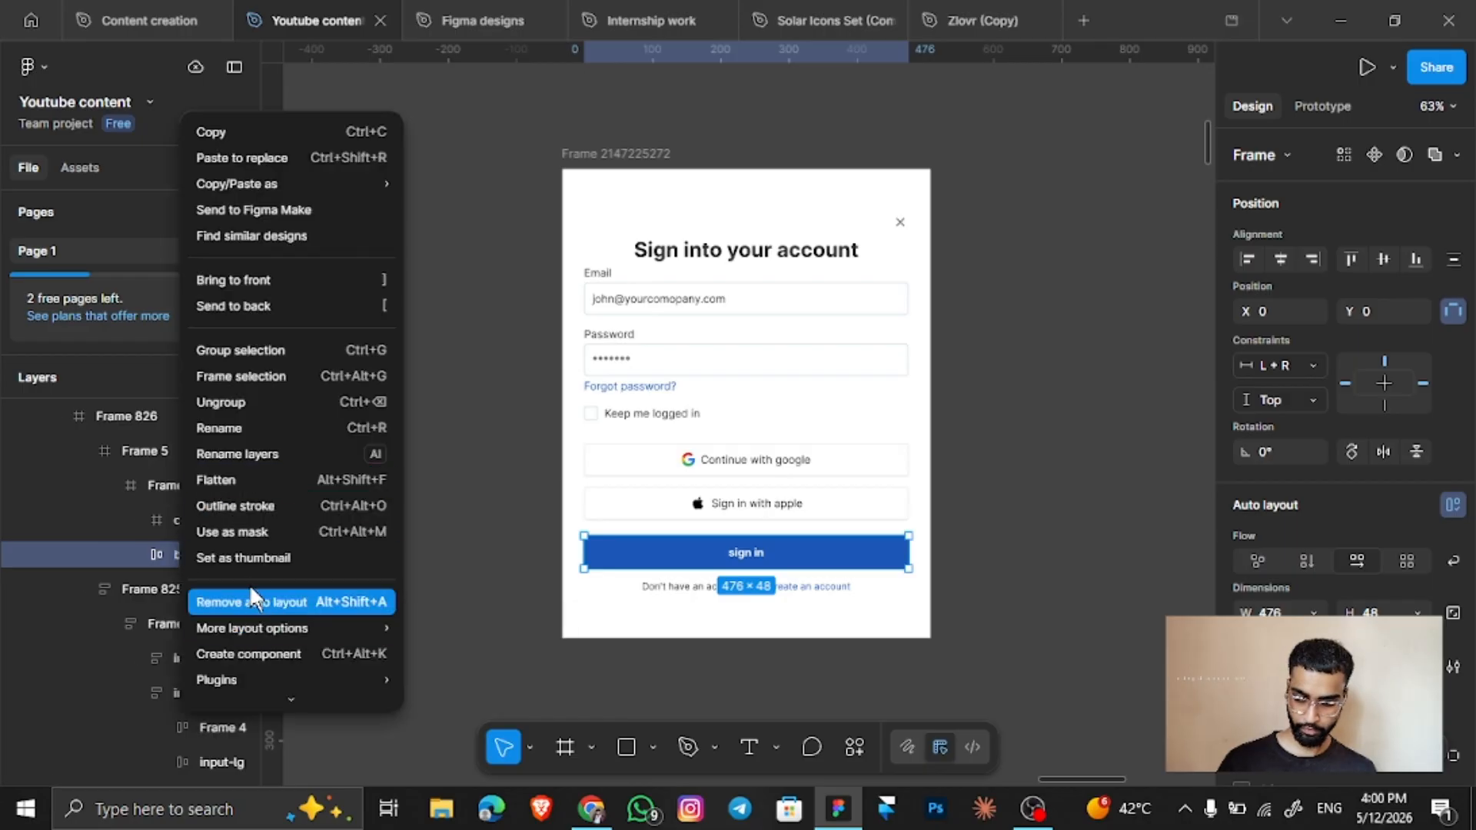
left_click(256, 602)
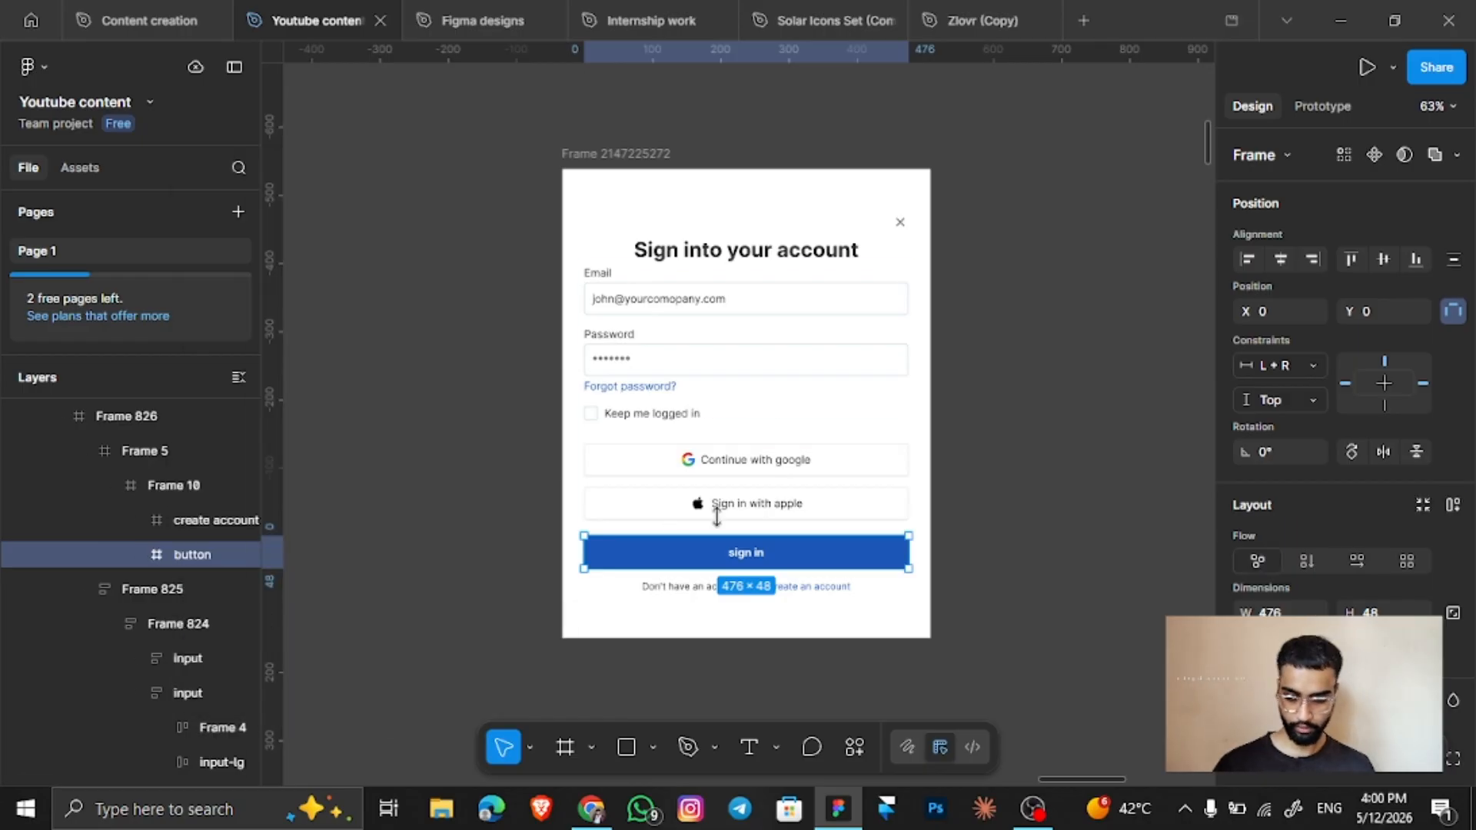
Detach the Sign in with apple and Continue with google button instances from their component.
left_click(777, 506)
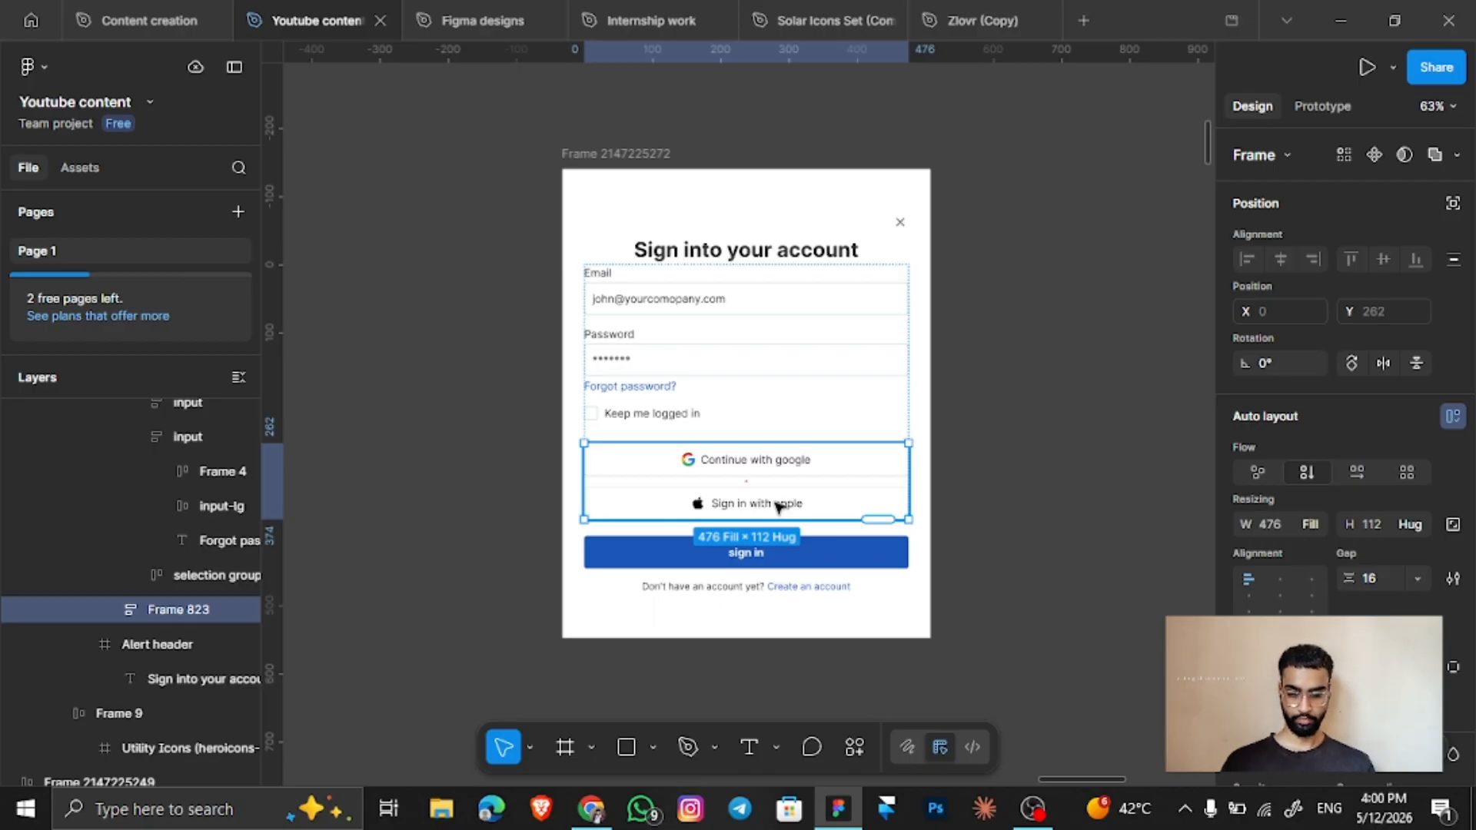
left_click(777, 507)
right_click(776, 505)
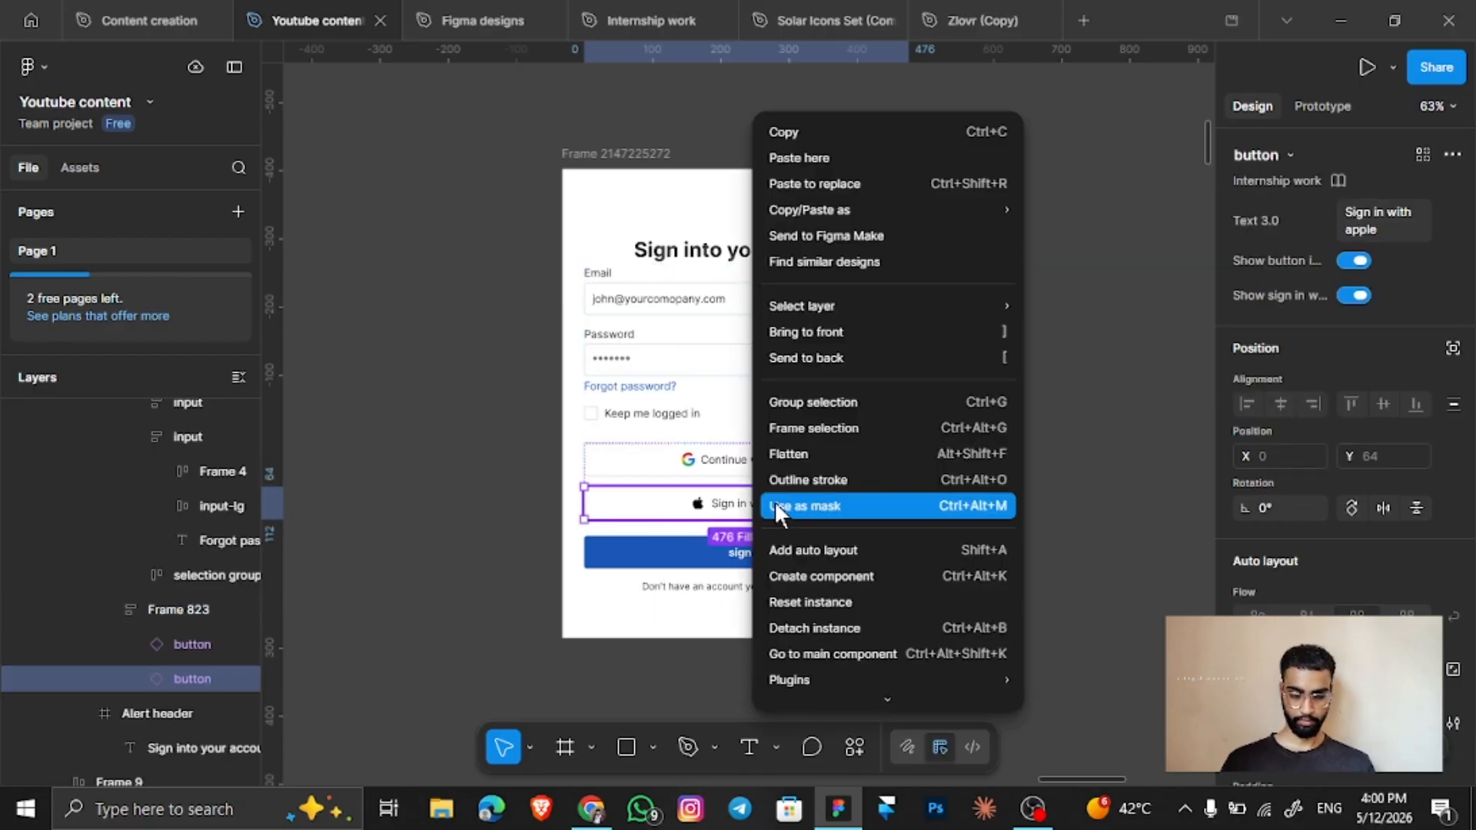
left_click(824, 627)
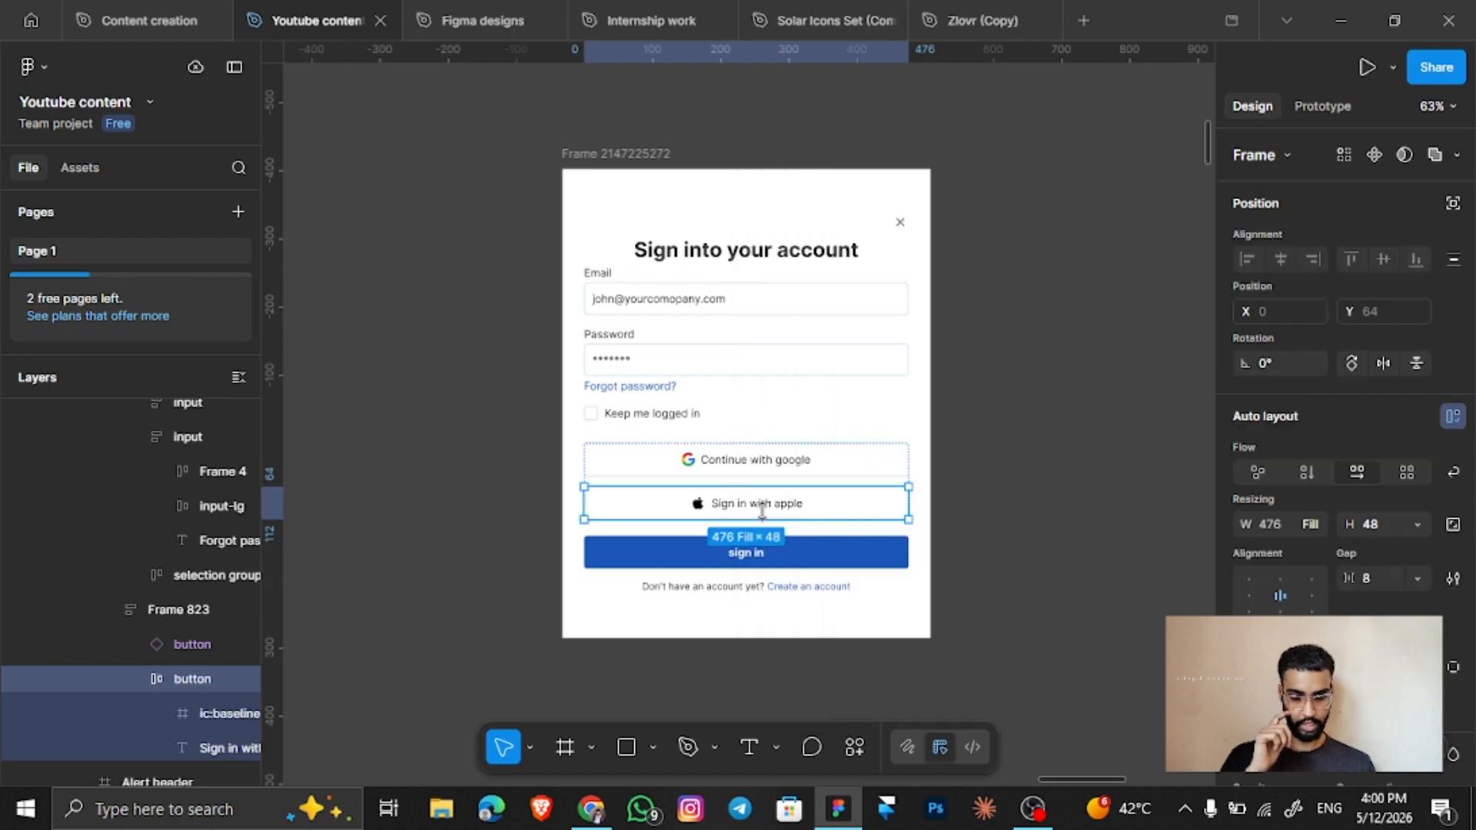
left_click(722, 460)
right_click(726, 461)
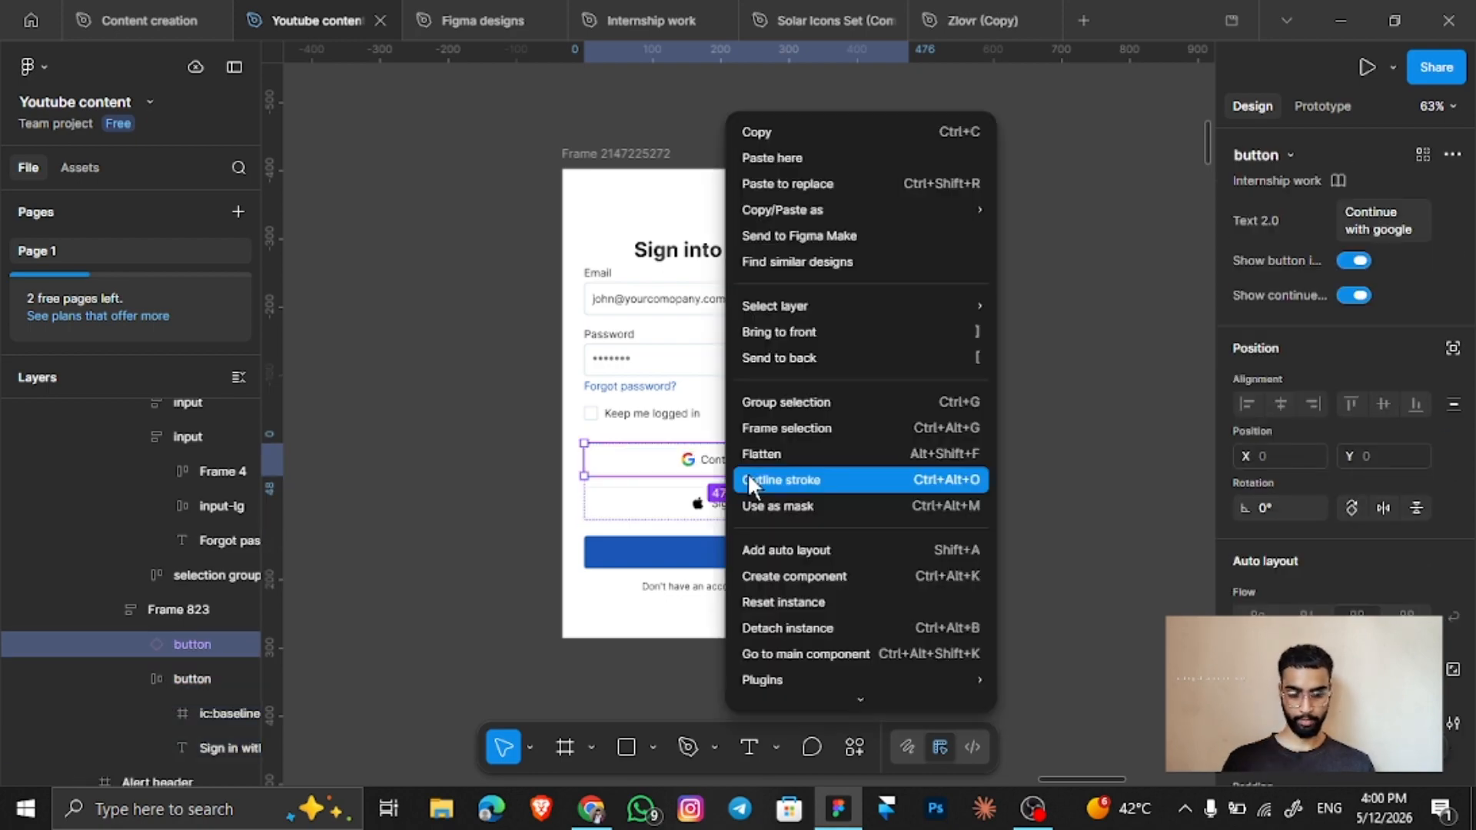
left_click(807, 628)
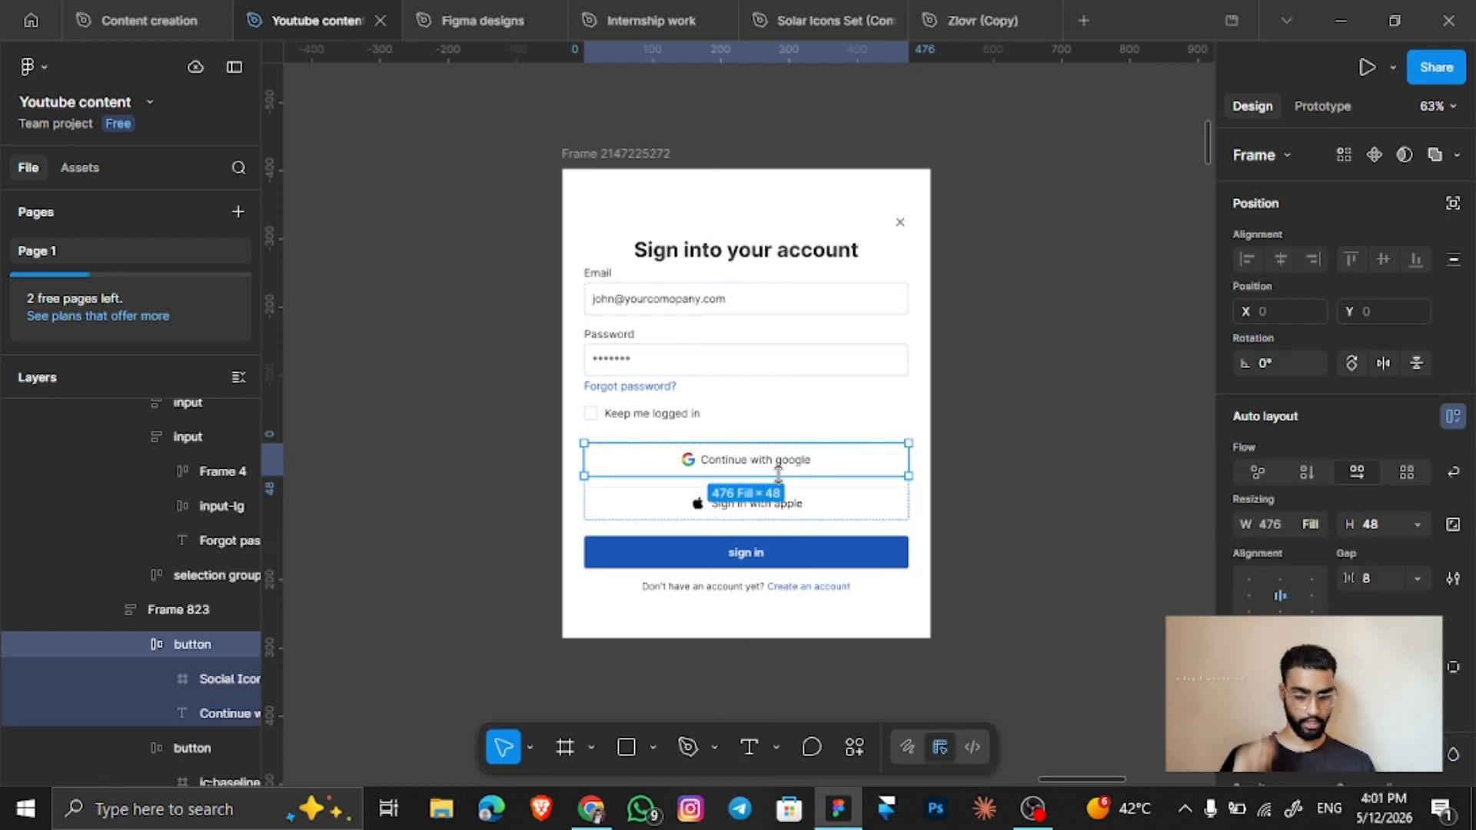
Remove auto layout from the detached Continue with google and Sign in with apple buttons.
right_click(801, 474)
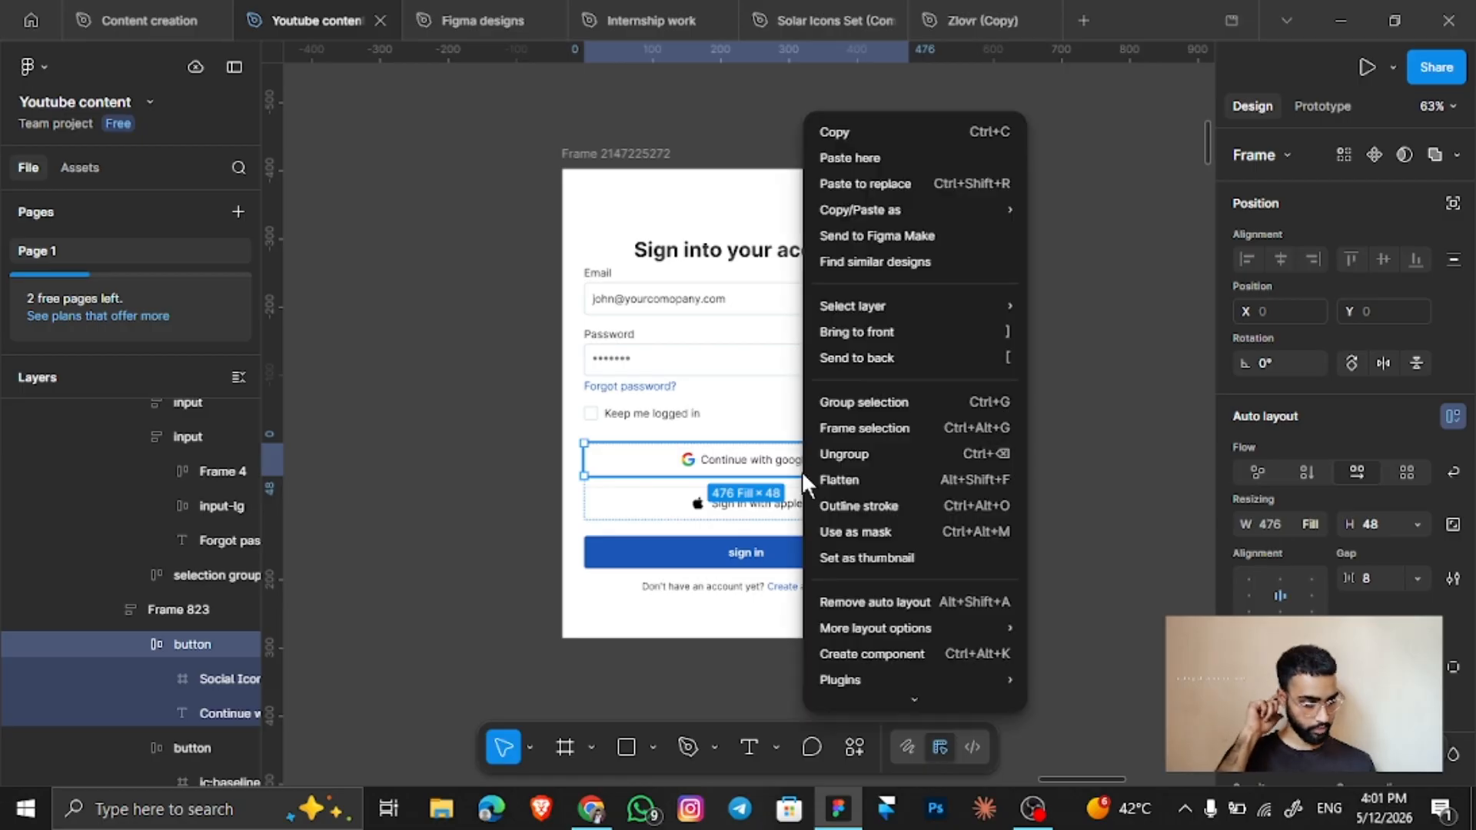
left_click(728, 456)
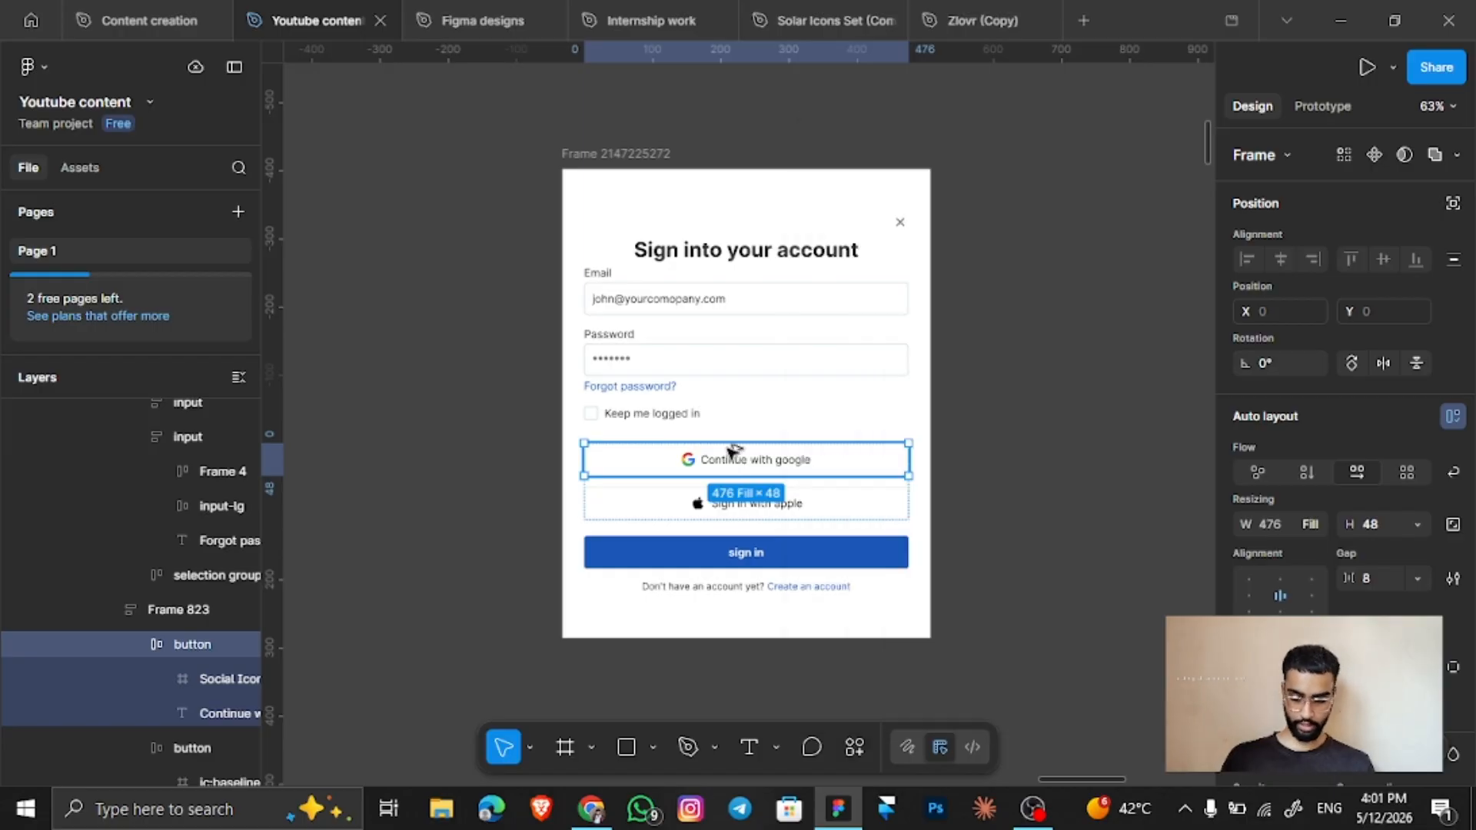
key("shift+alt+a")
left_click(717, 514)
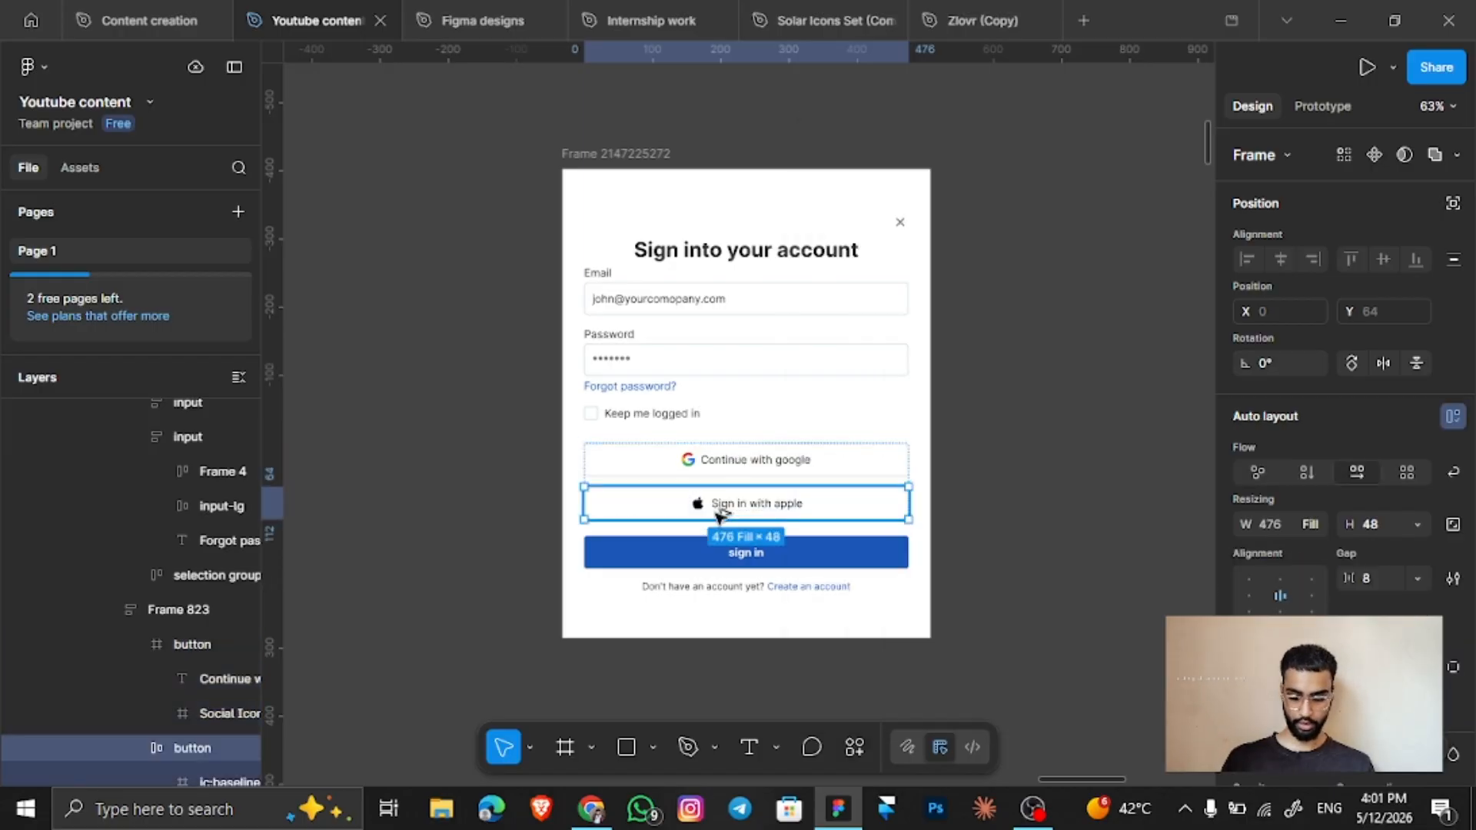
scroll(717, 515, "up", 1)
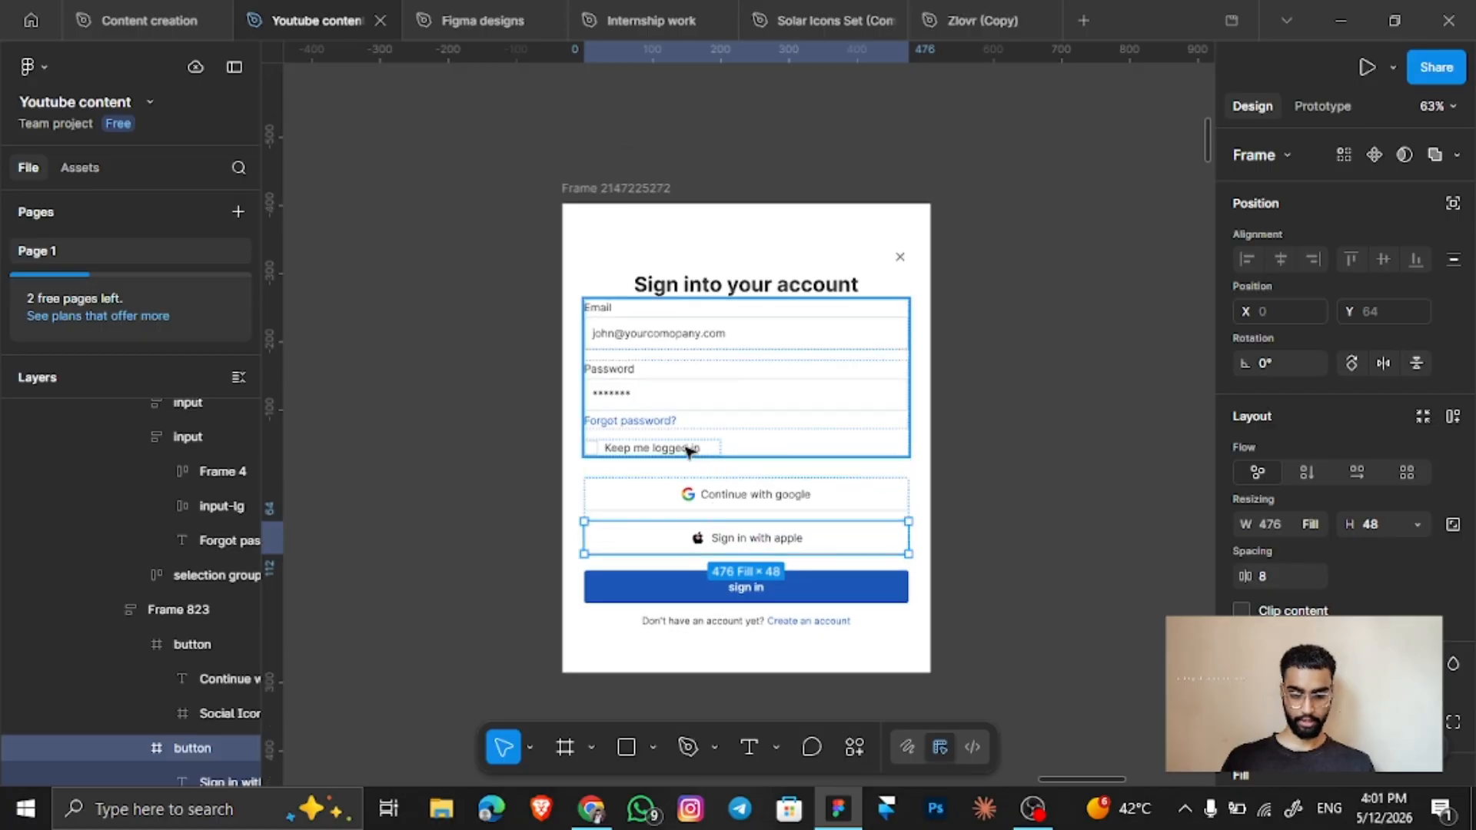
Remove auto layout from Frame 824 around the form fields and from the email field's input-lg frame.
left_click(687, 449)
key("alt+shift+a")
scroll(679, 386, "up", 1)
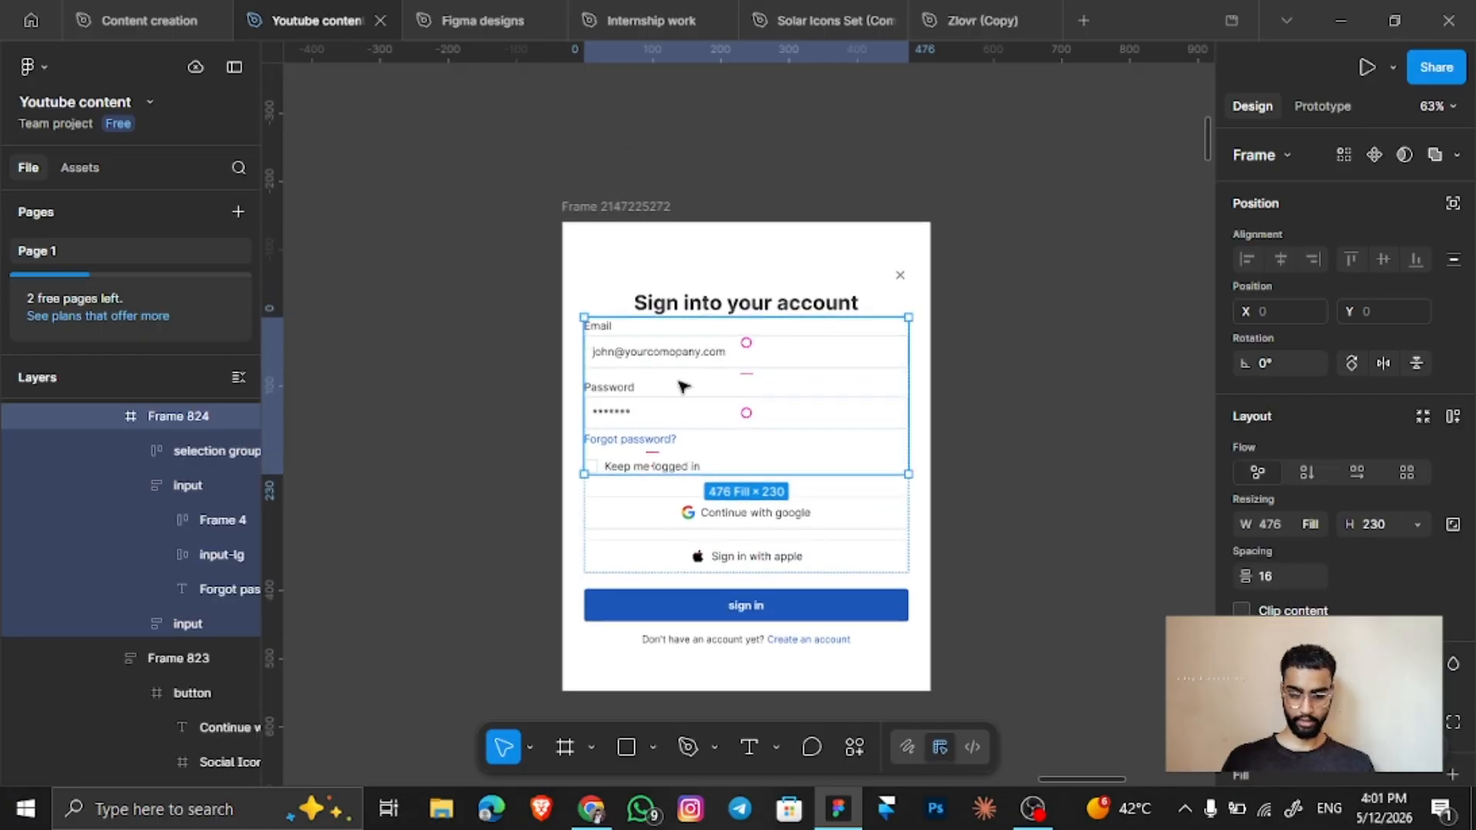
left_click(677, 350)
left_click(678, 350)
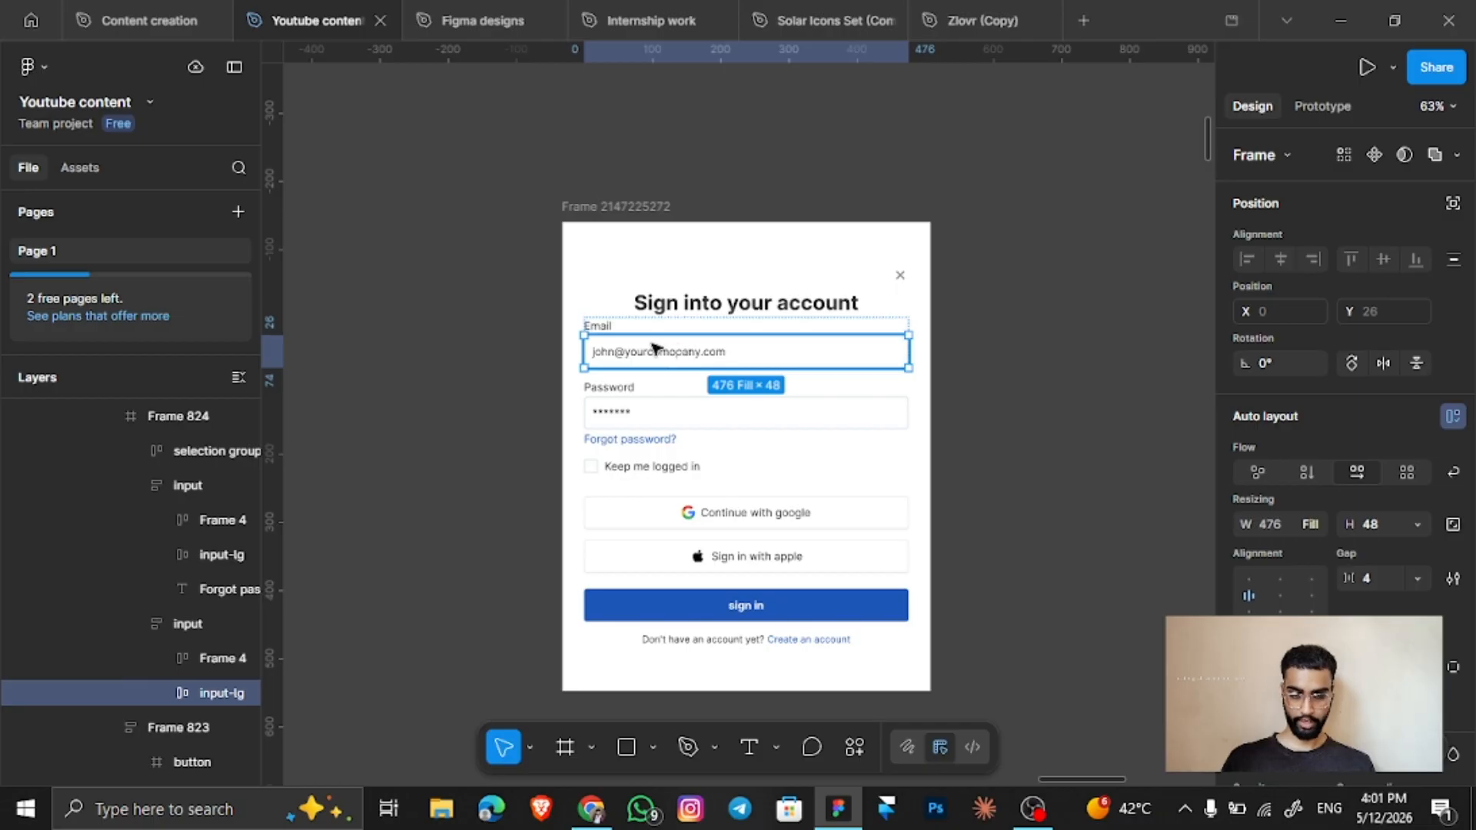
key("alt+shift+a")
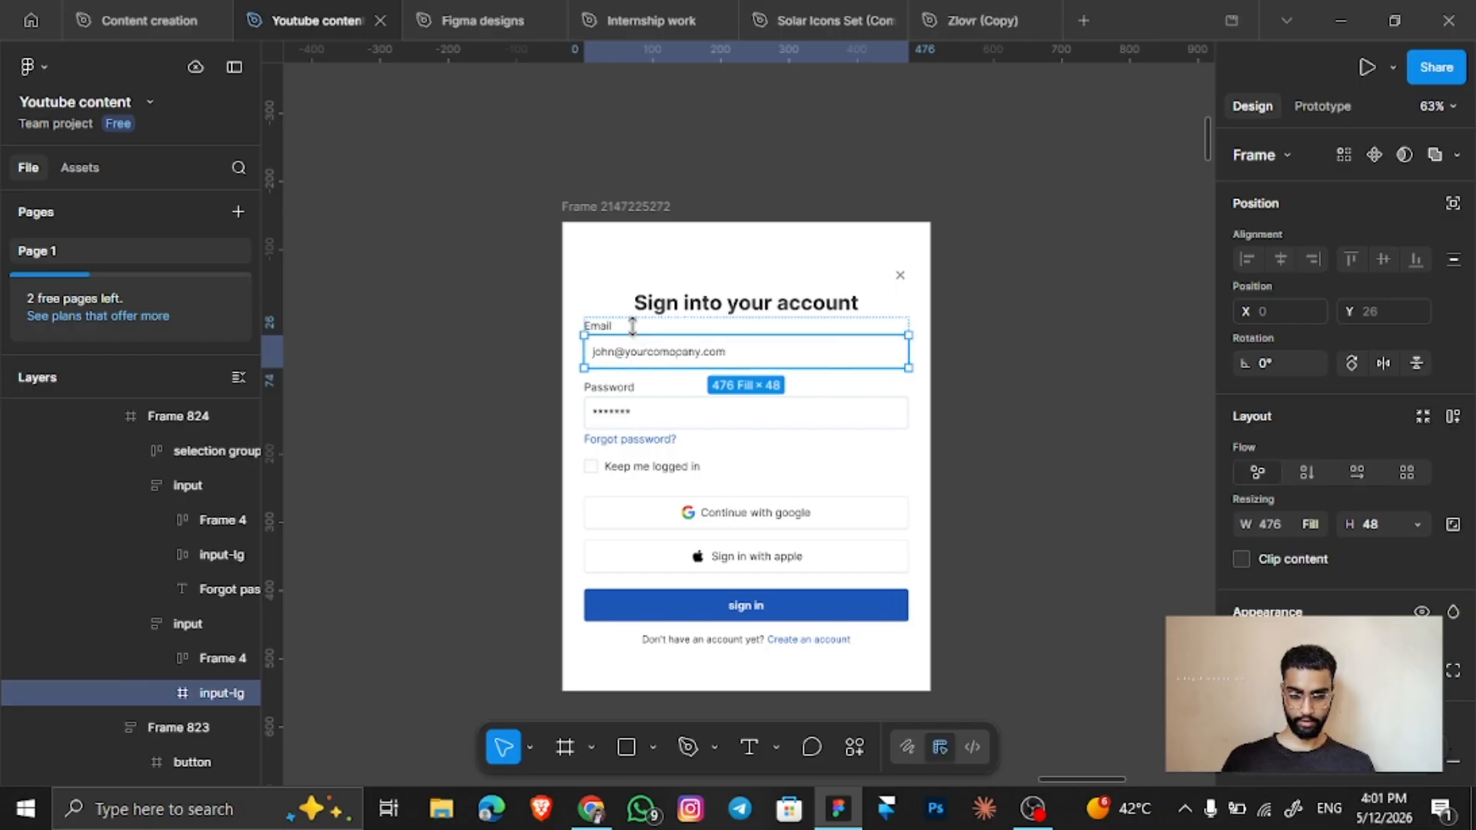
left_click(636, 330)
key("ctrl+d")
key("alt+shift+a")
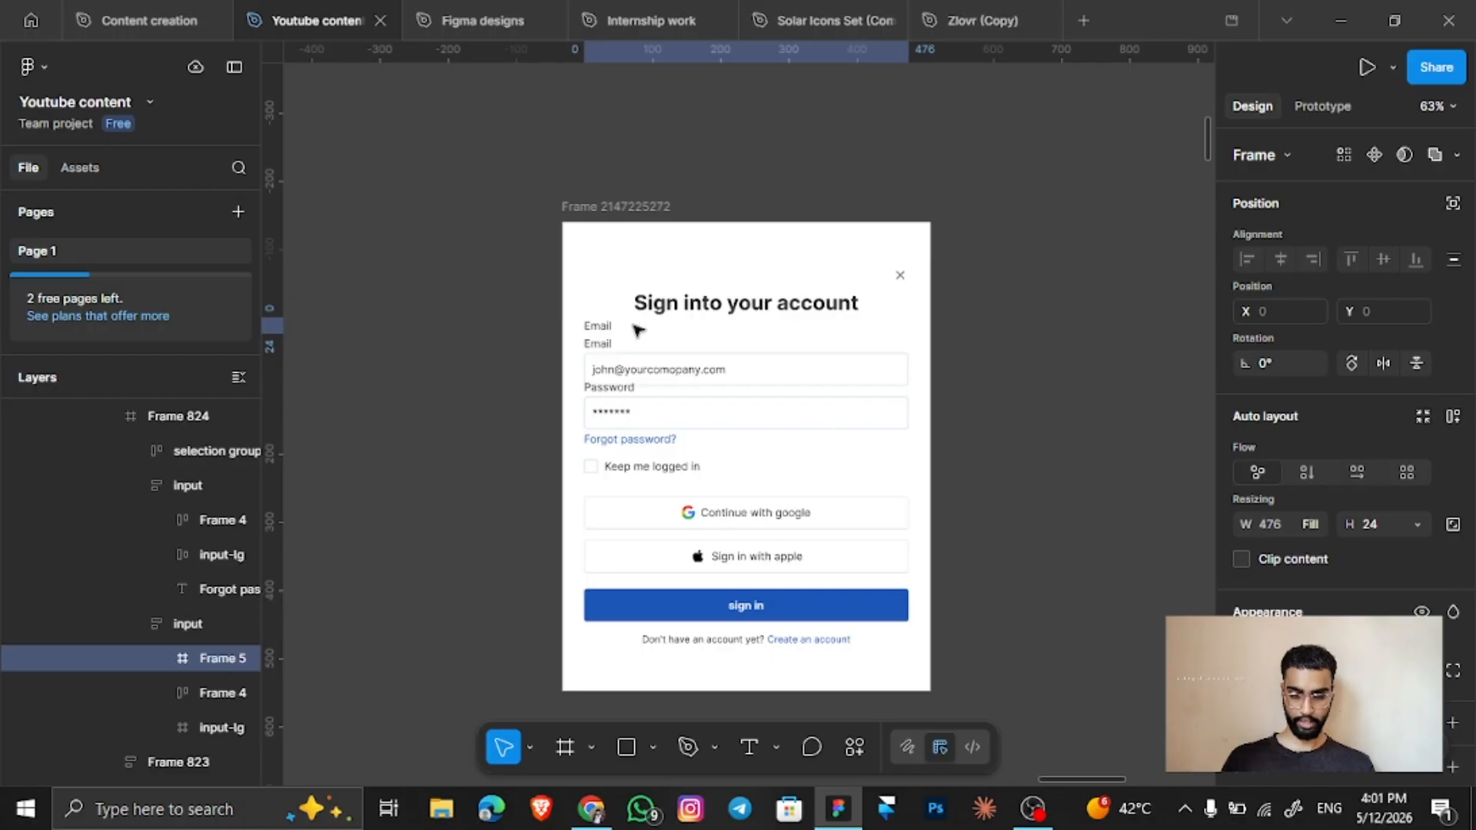
key("Delete")
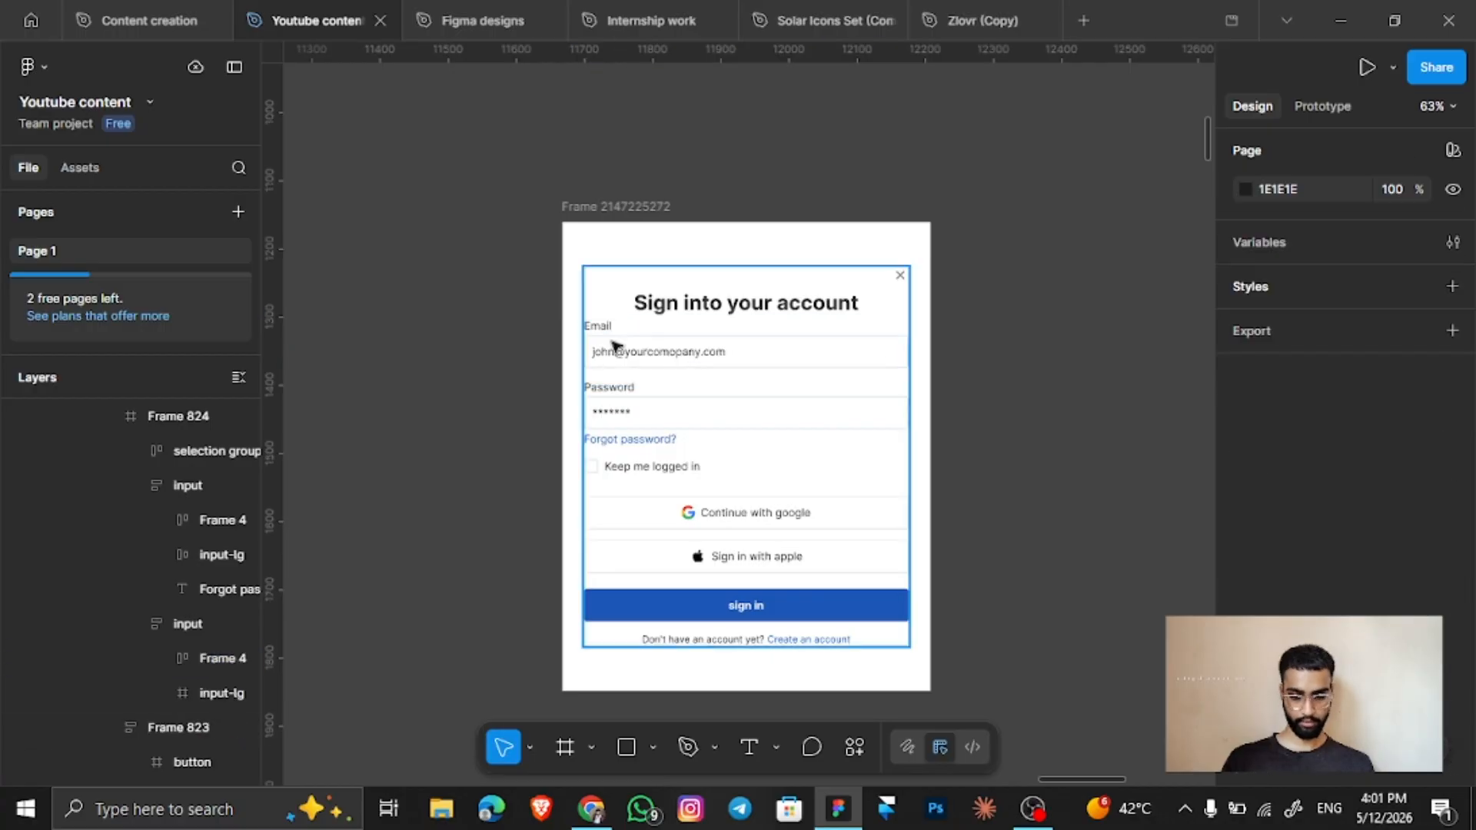
Remove auto layout from the selection group frame holding the Keep me logged in checkbox.
left_click(630, 351)
double_click(631, 352)
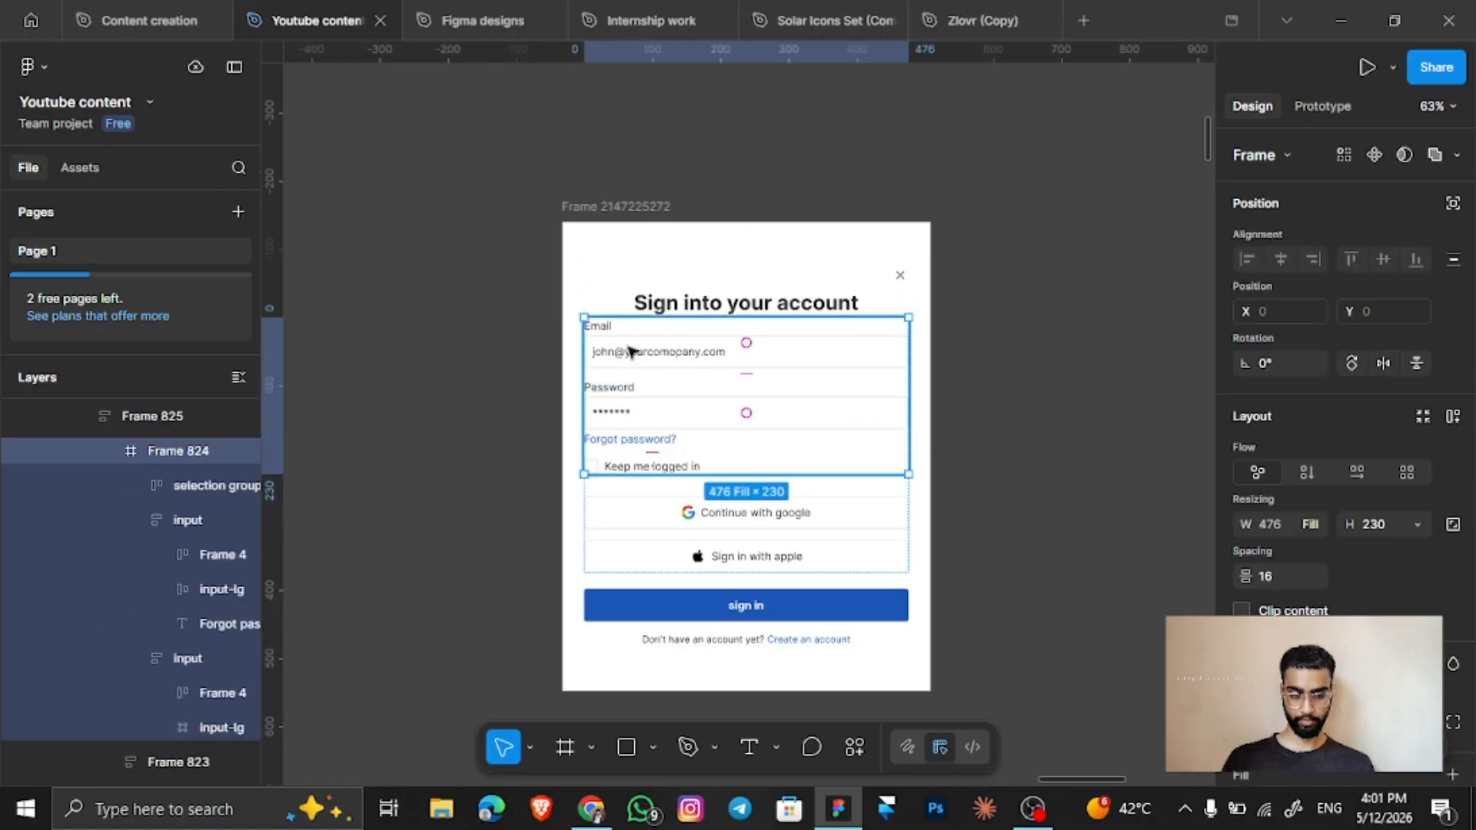
left_click(173, 482)
key("shift+alt+a")
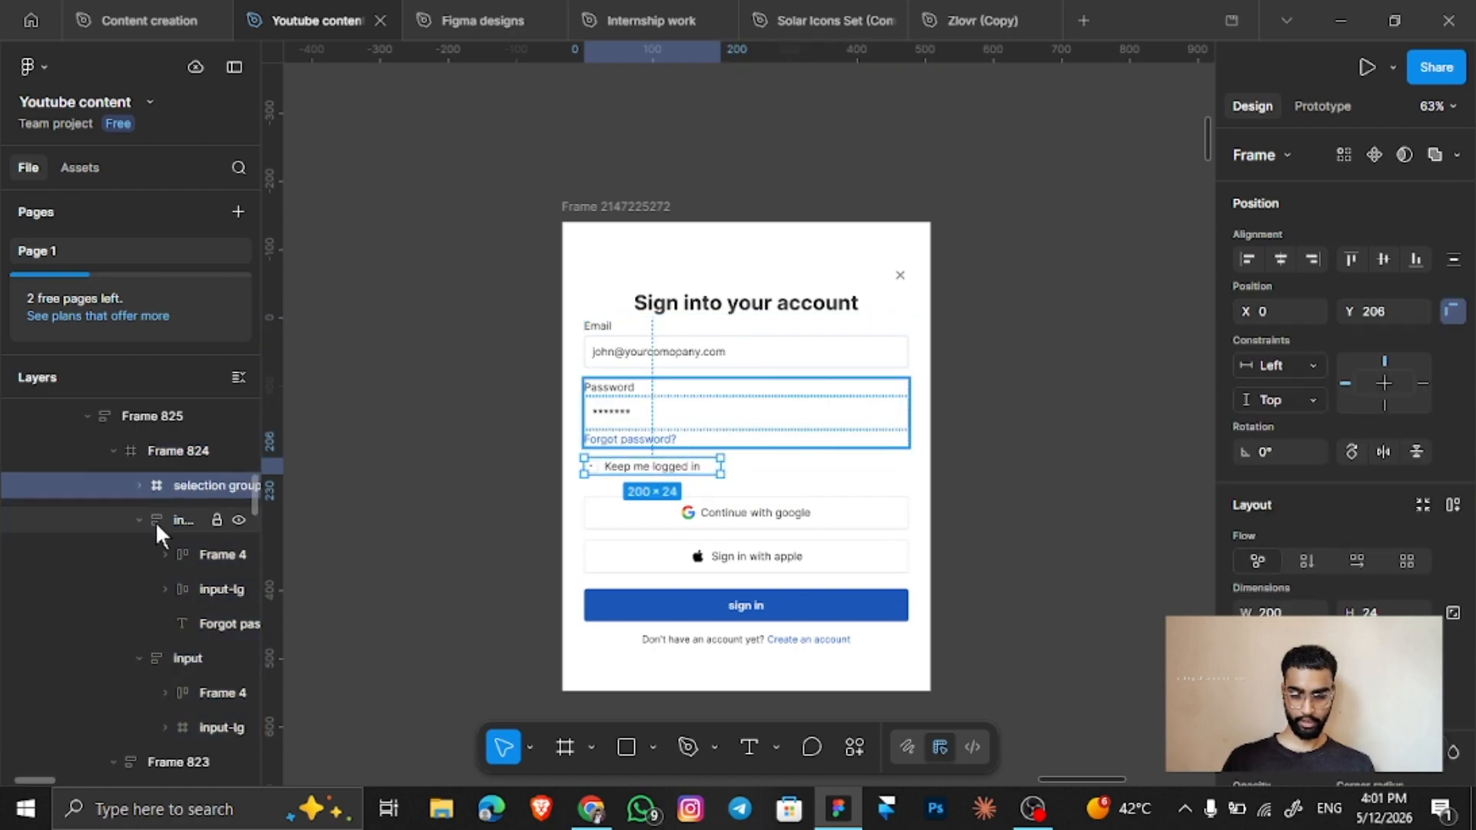
Remove auto layout from the password input frame and from its nested input-lg and Frame 4 label frames.
left_click(156, 521)
key("shift+alt+a")
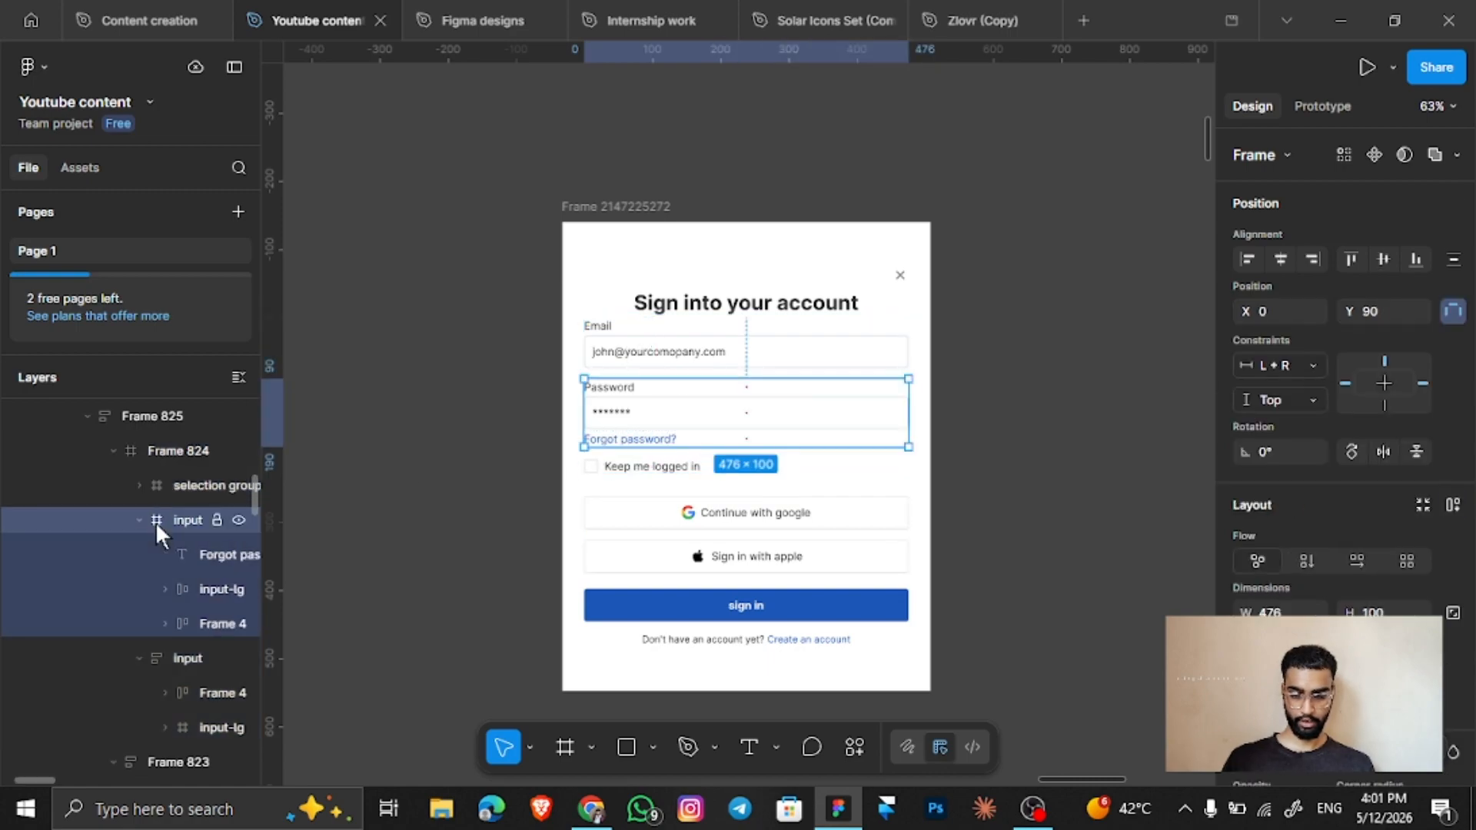
left_click(177, 593)
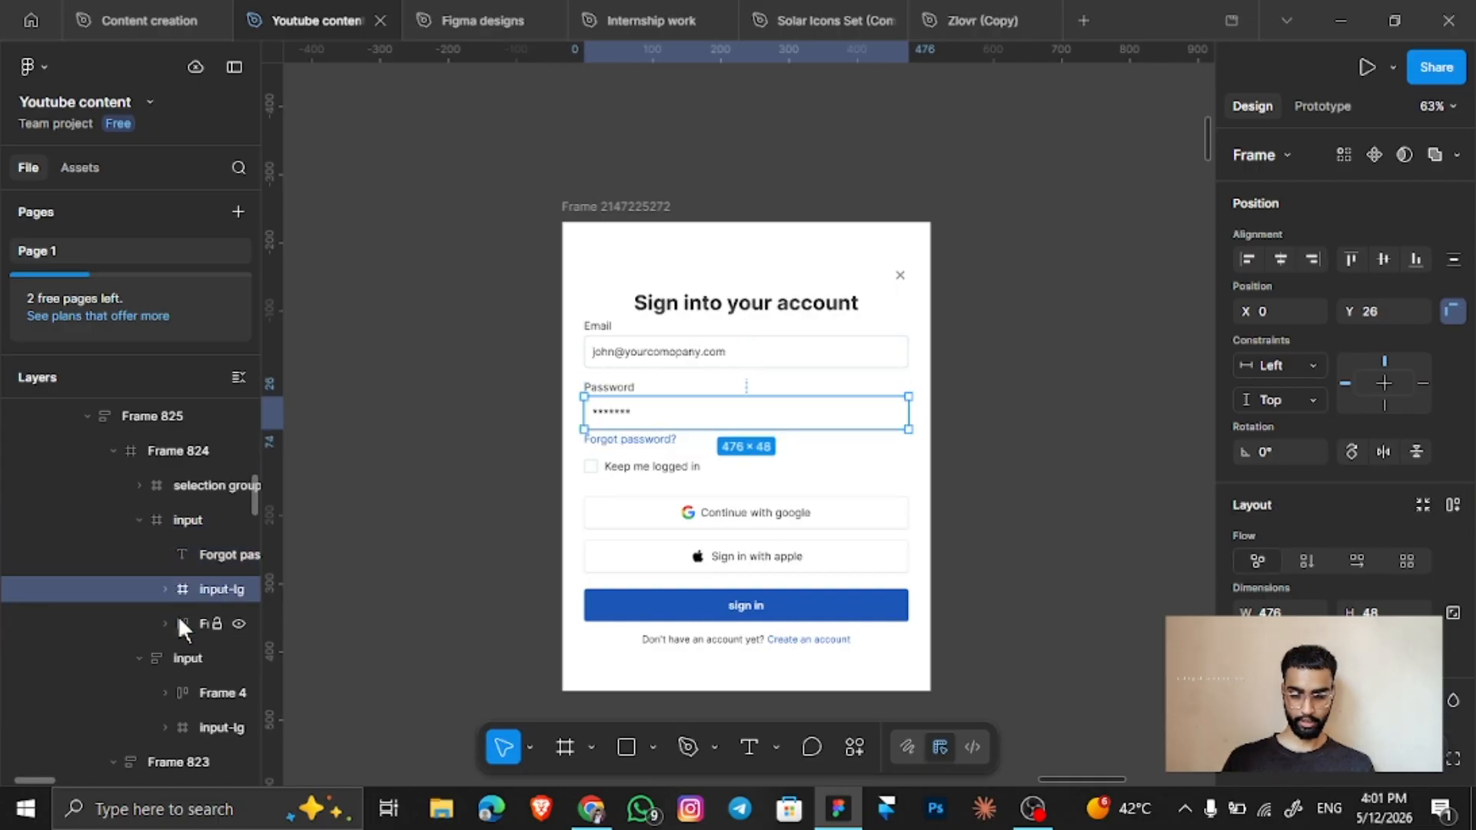
left_click(178, 616)
key("shift+alt+a")
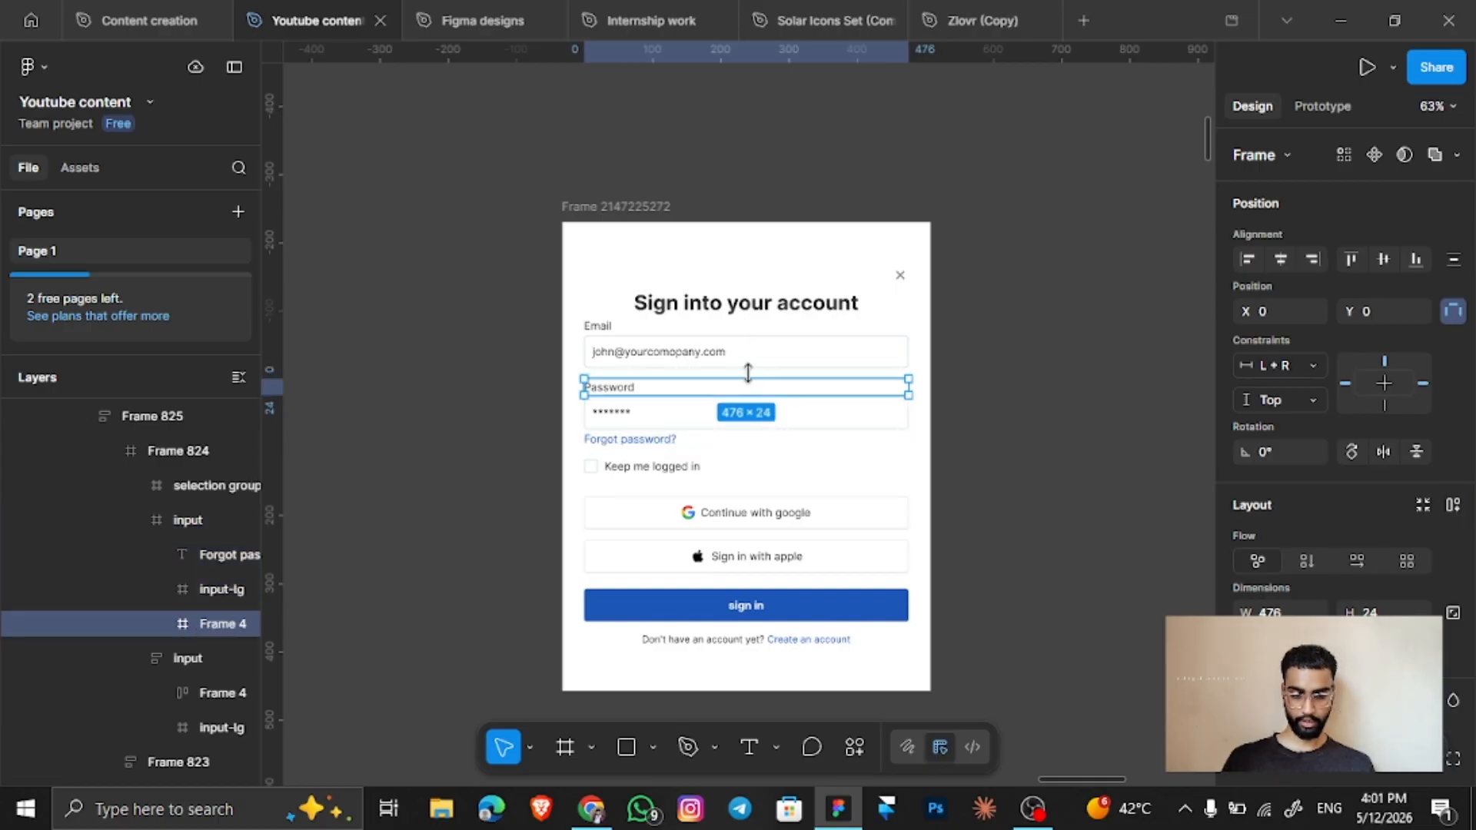
Remove auto layout from the email input frame and from the Frame 4 around its label.
left_click(701, 356)
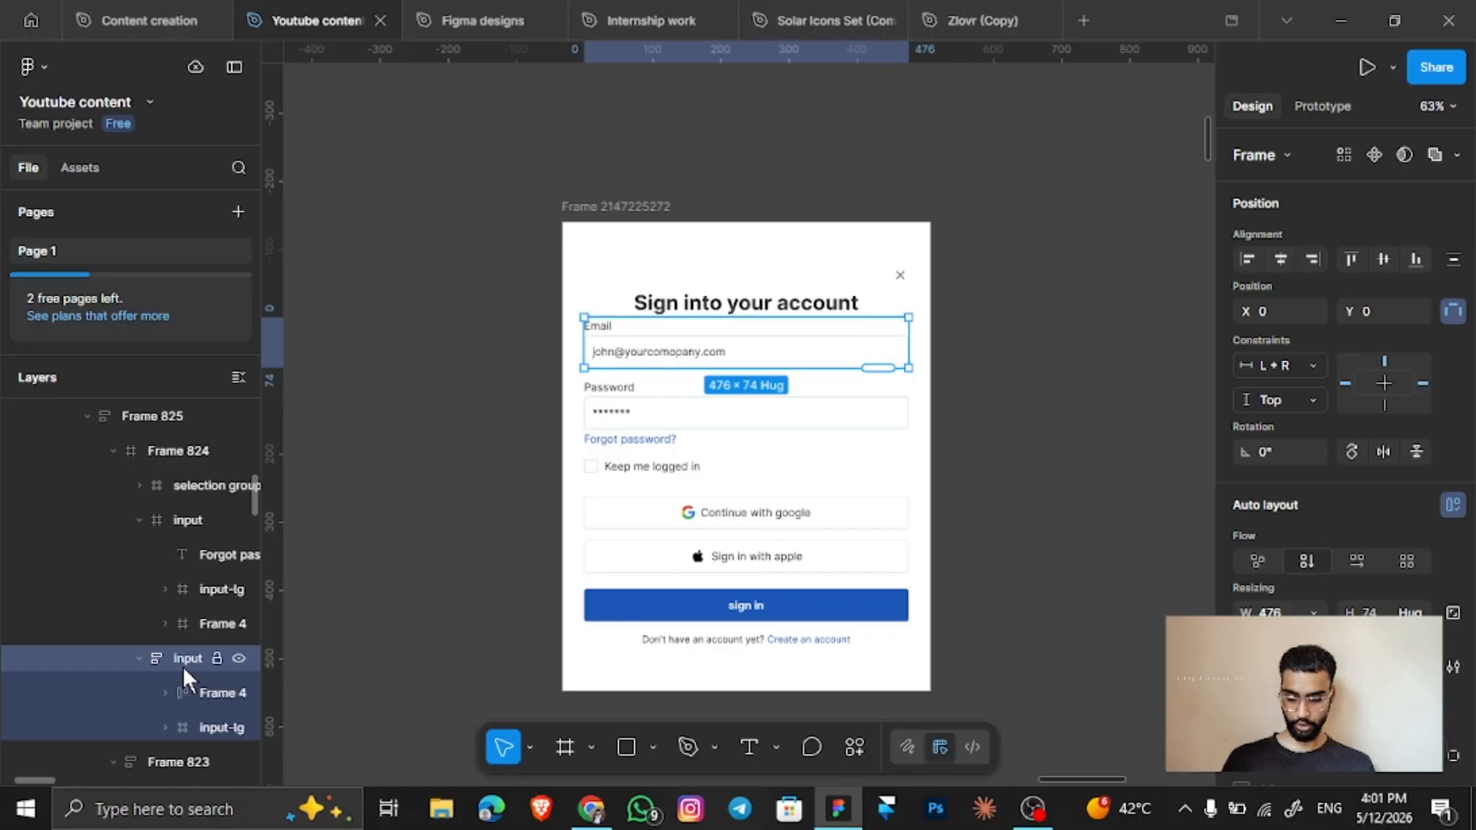
key("shift+alt+a")
left_click(176, 691)
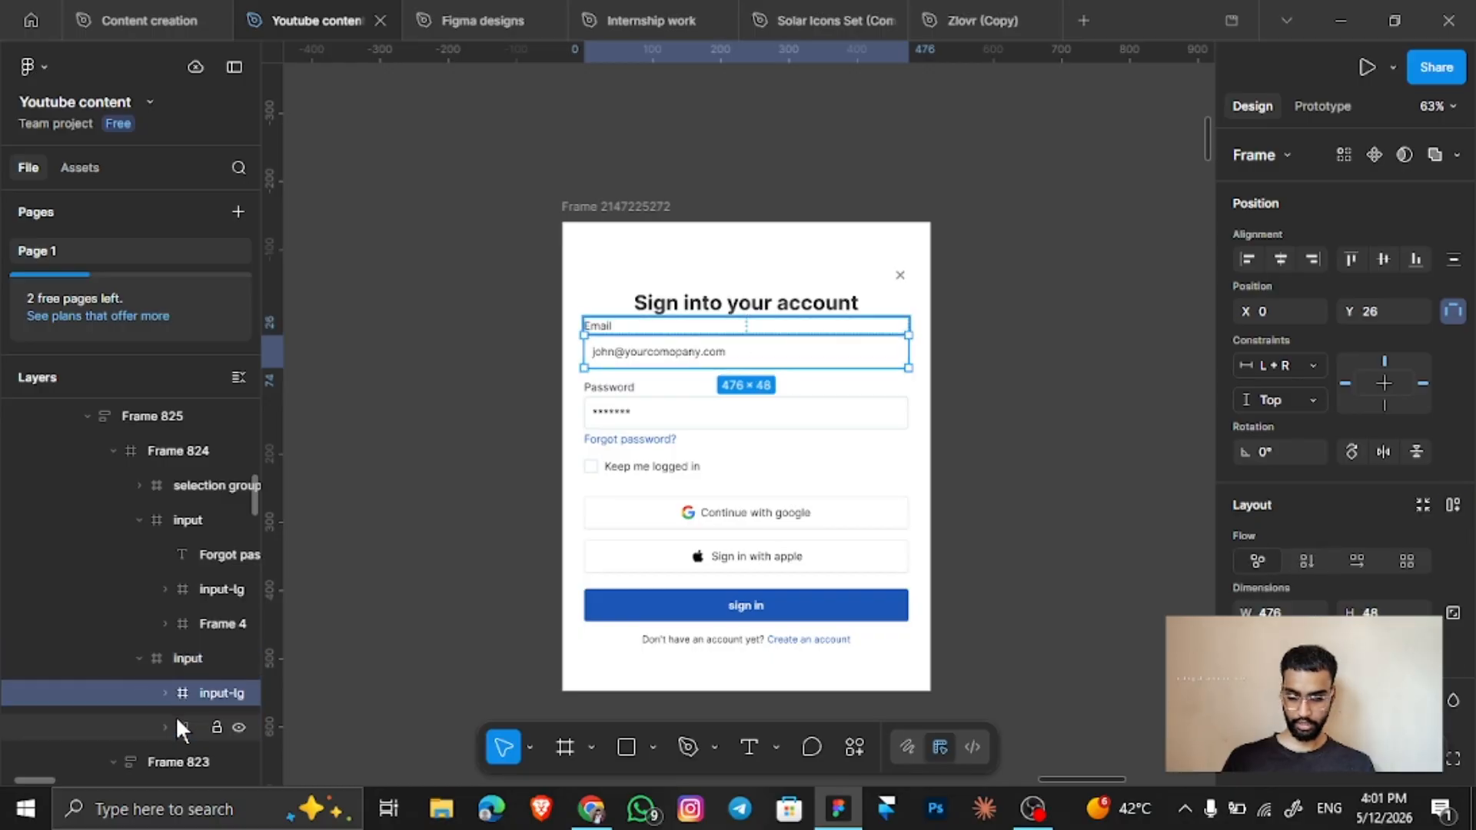
left_click(177, 721)
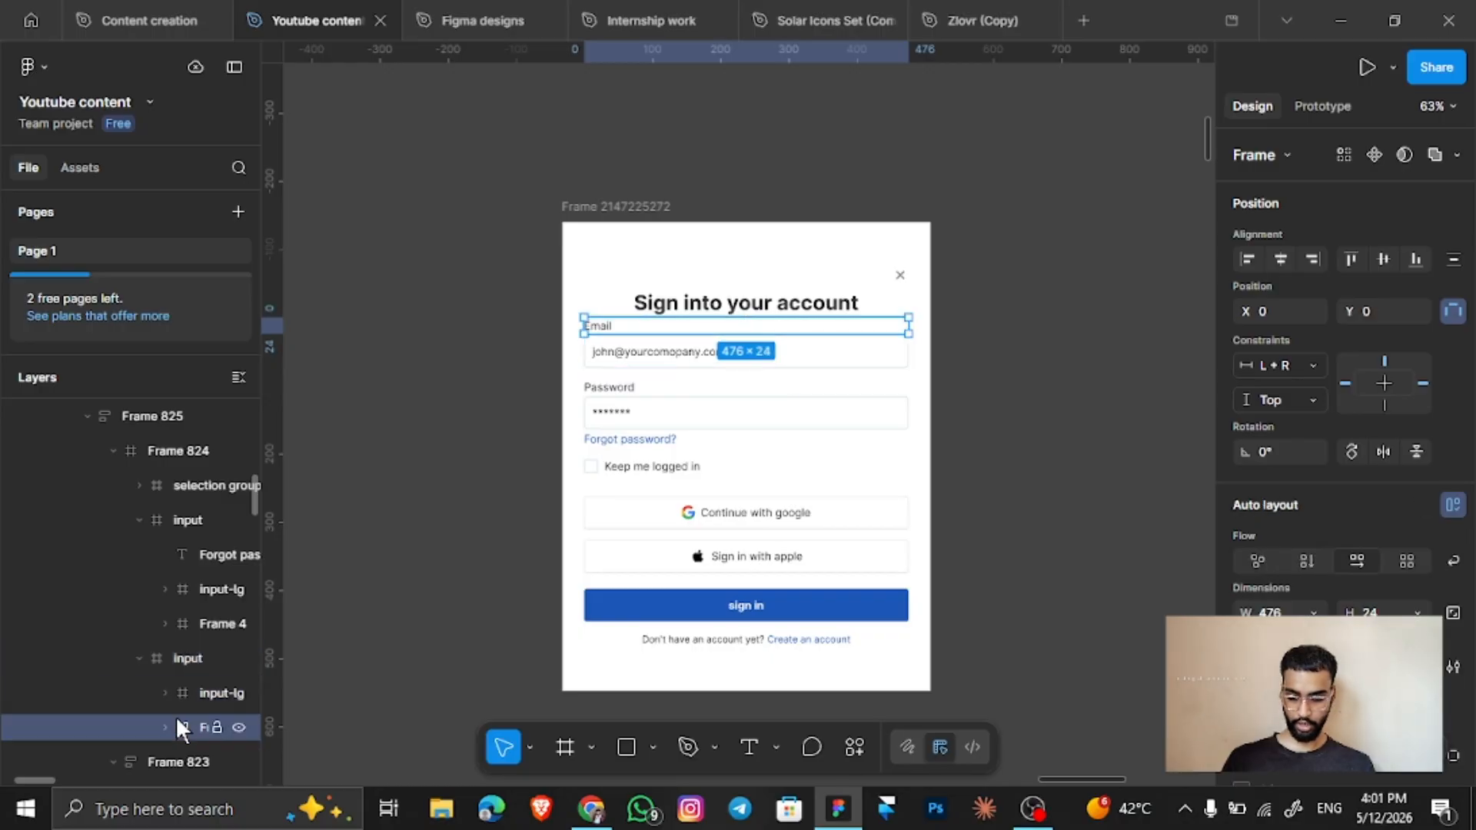
Remove auto layout from Frame 823 around the google and apple buttons and from Frame 9 around the close icon.
left_click(146, 761)
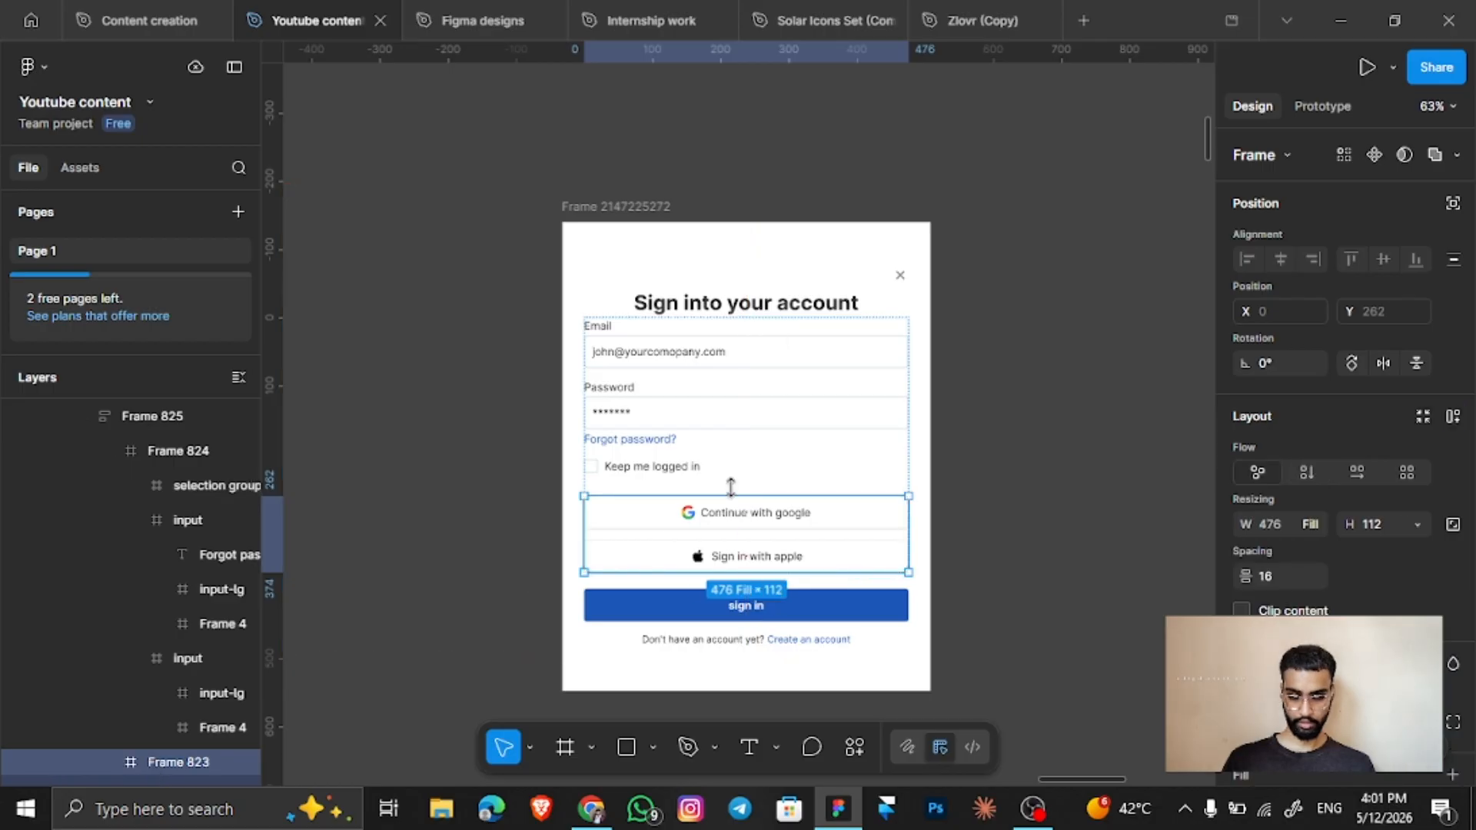
left_click(900, 278)
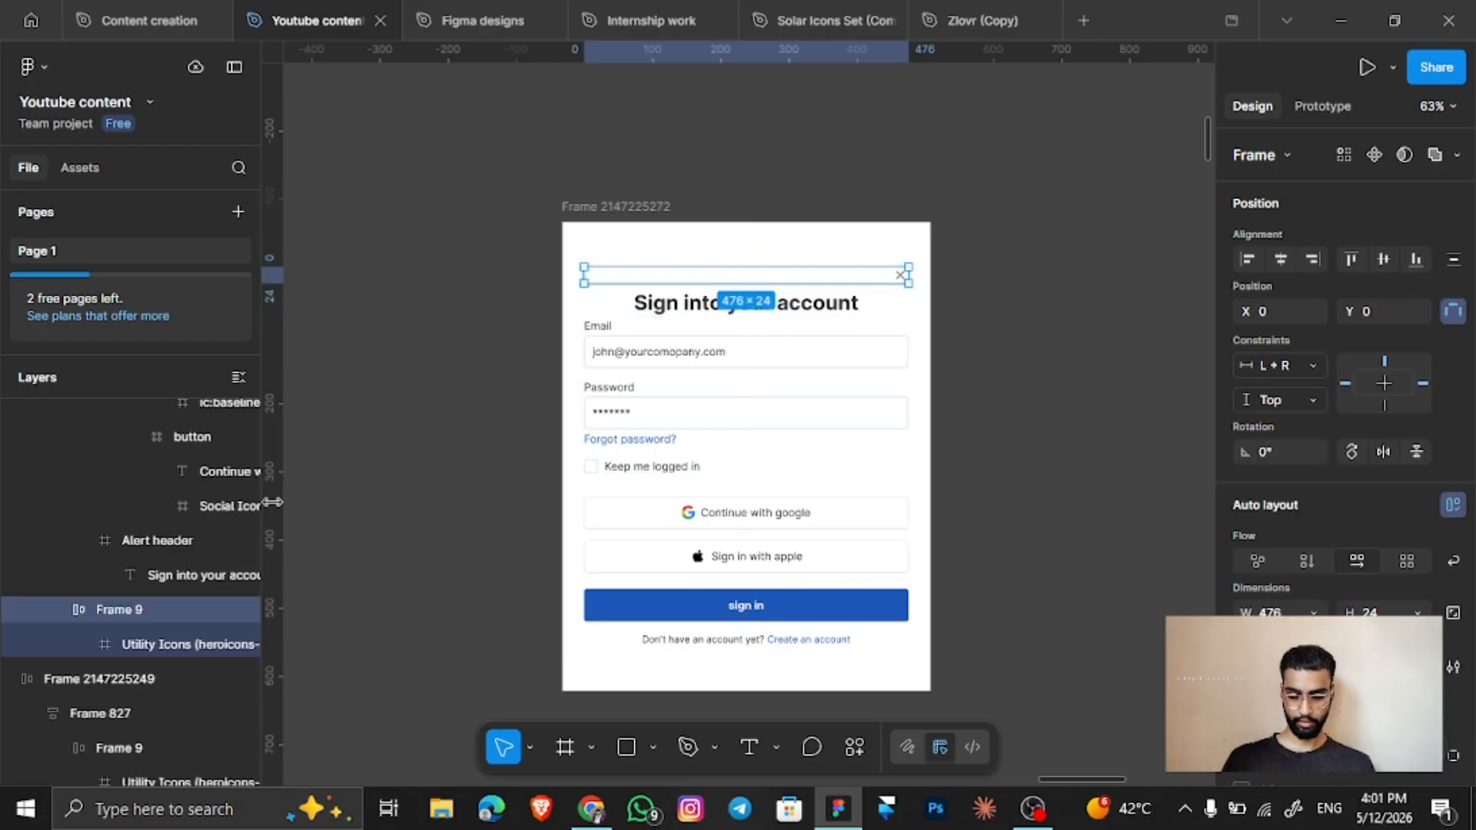
key("shift+alt+a")
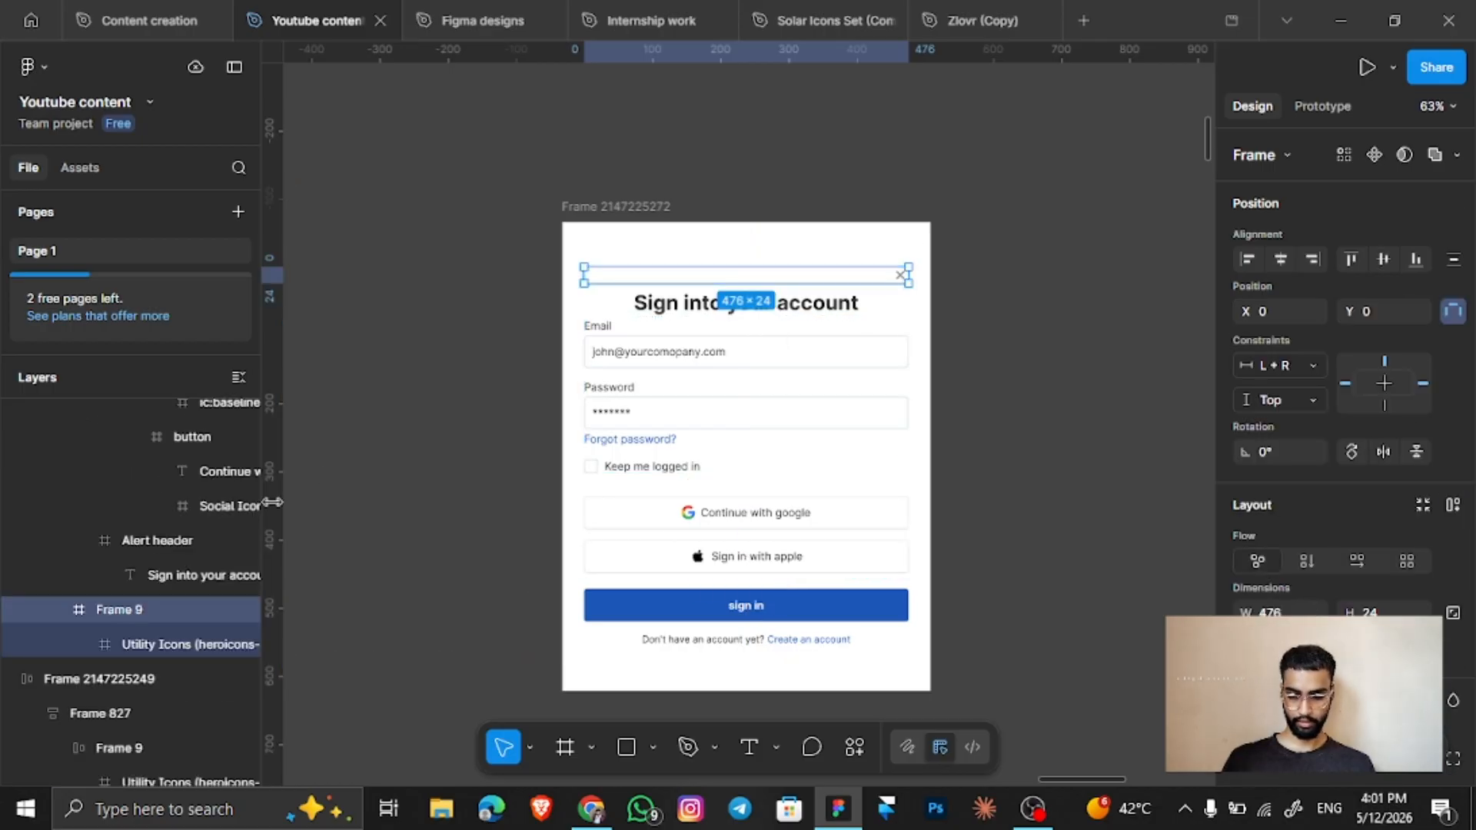
Remove auto layout from Frame 825 around the fields and social buttons, and select the Alert header frame.
left_click(671, 307)
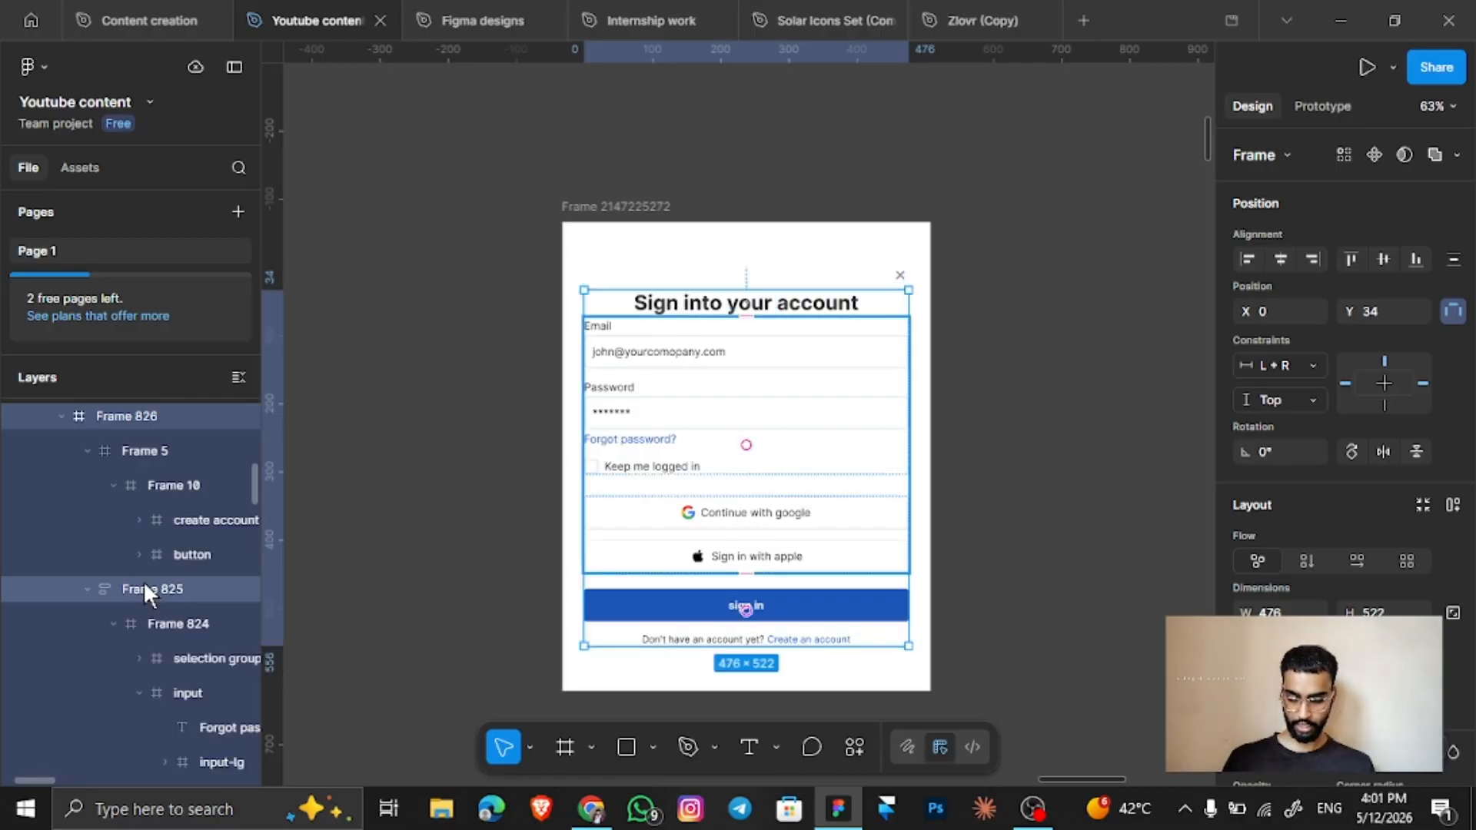
left_click(145, 584)
key("alt+shift+a")
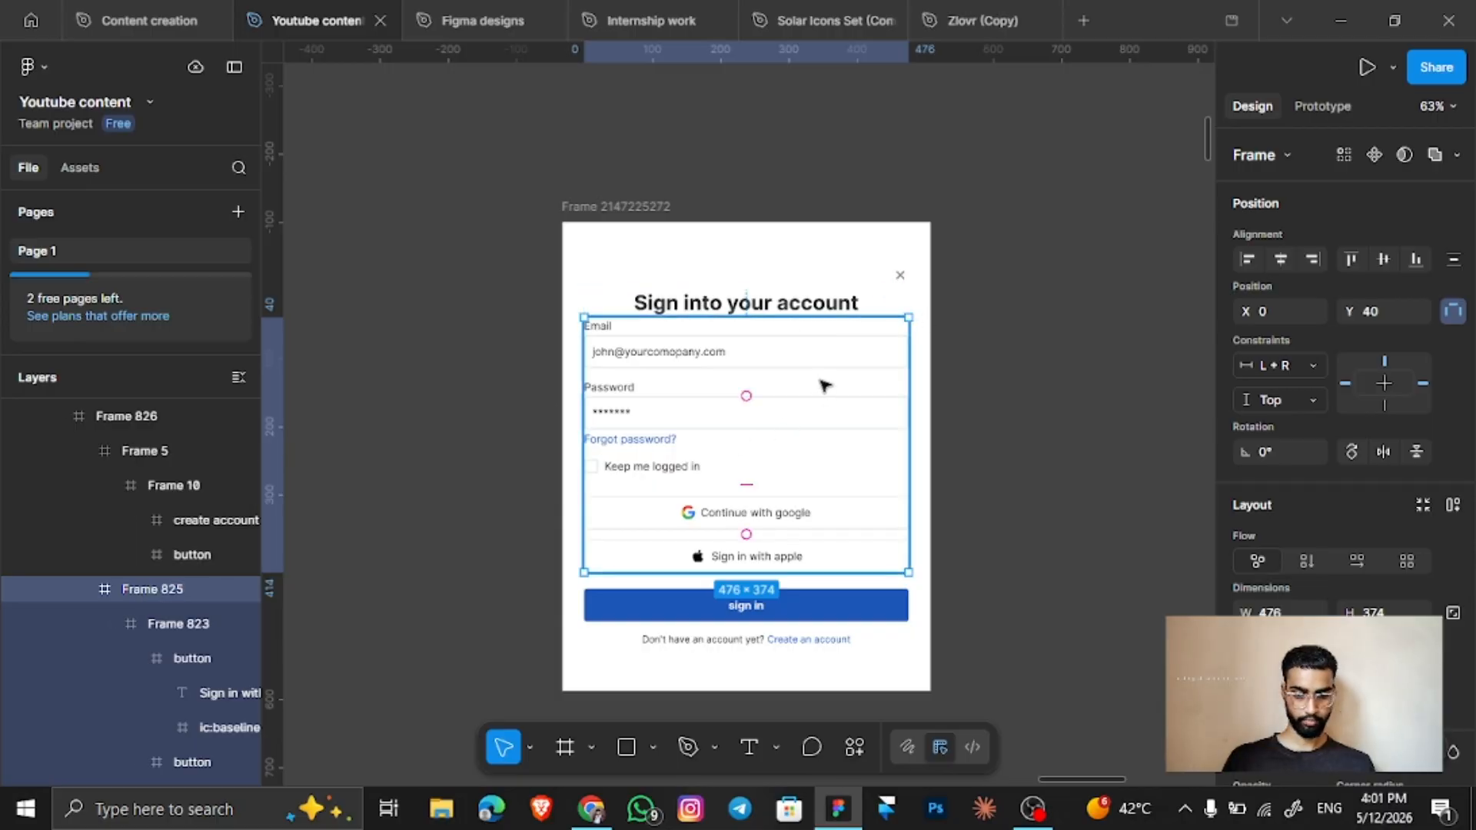
left_click(807, 309)
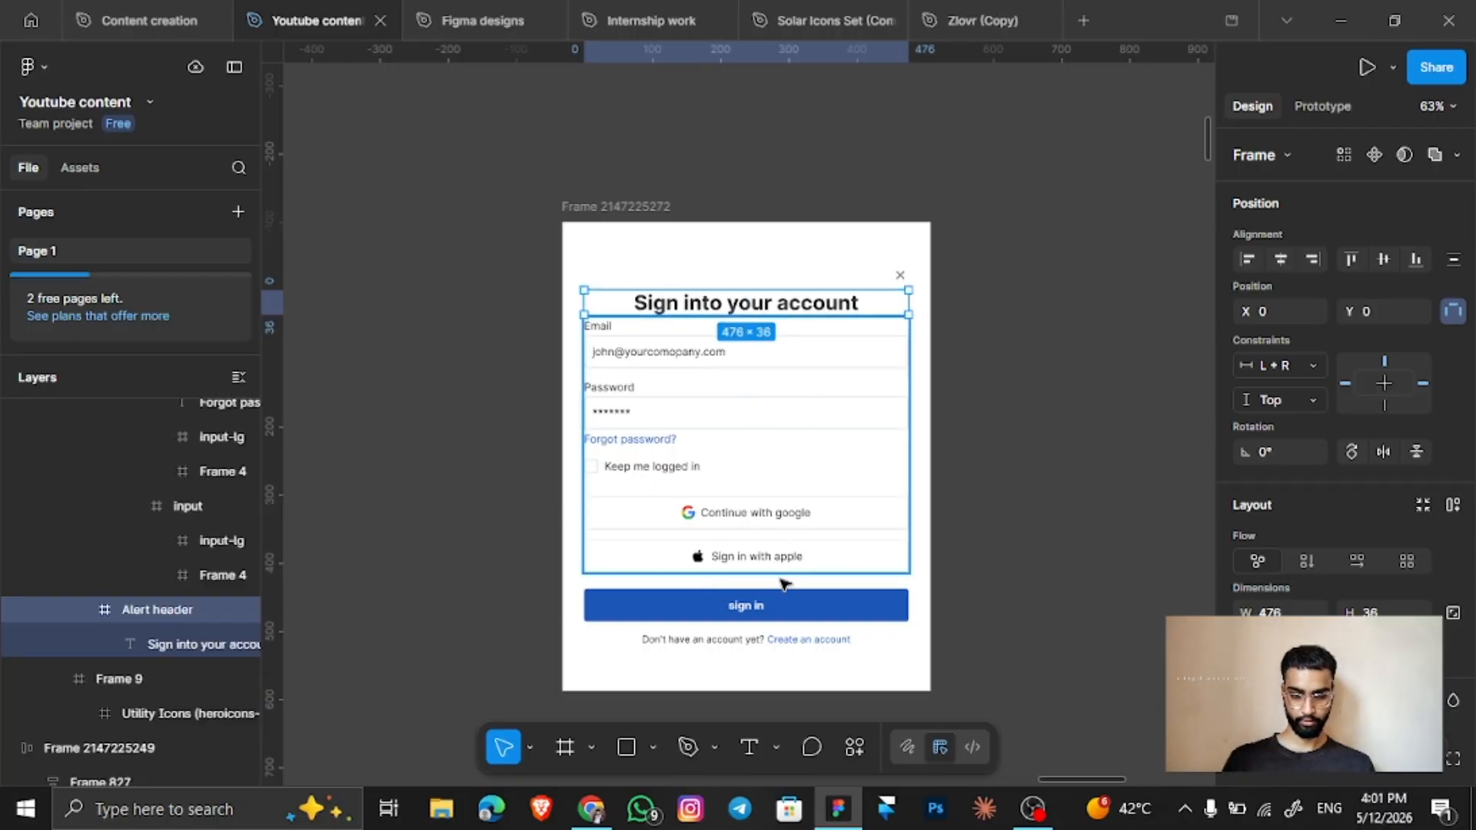
scroll(782, 626, "down", 5)
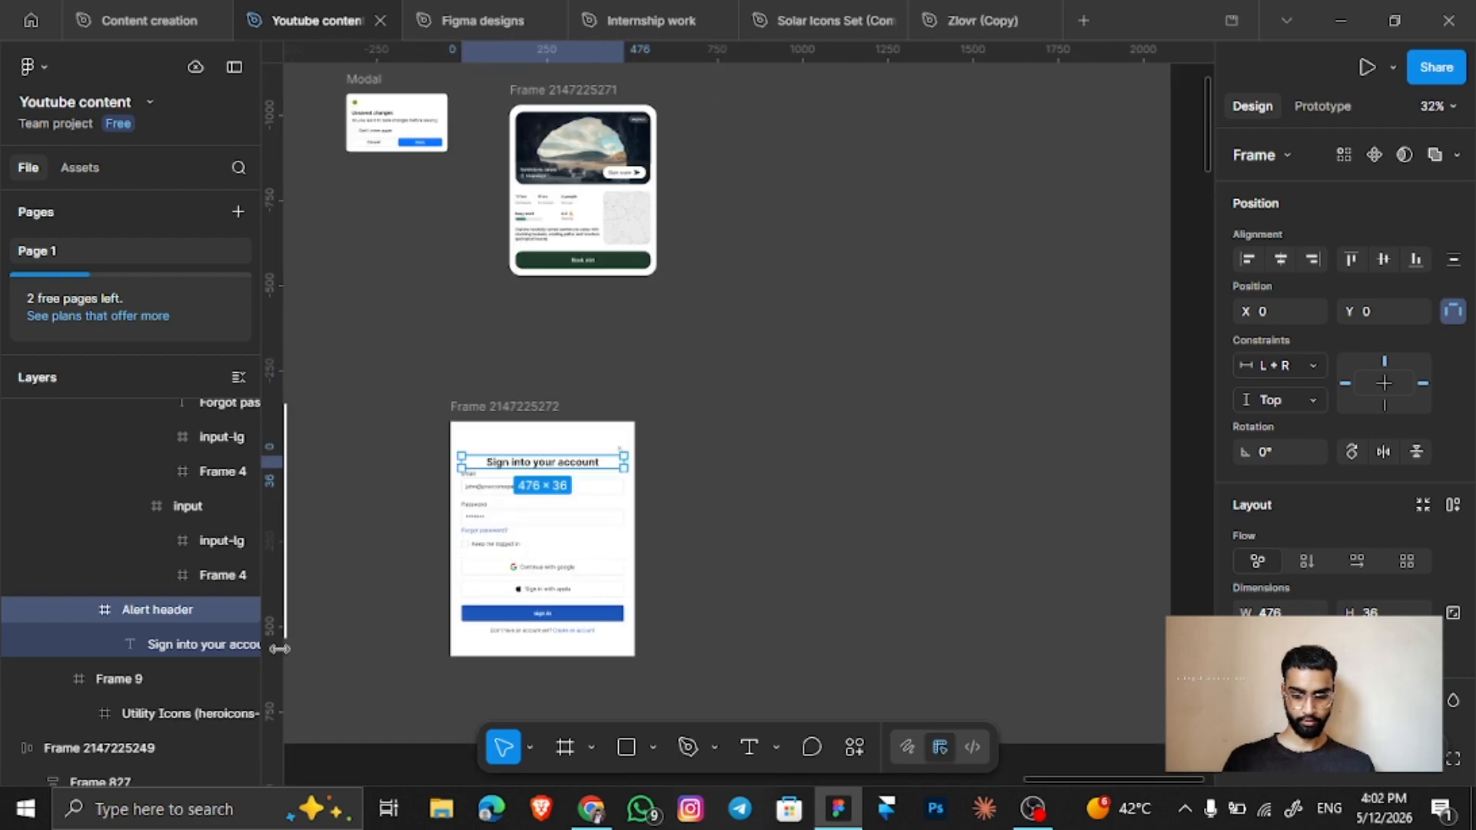
left_click(131, 677)
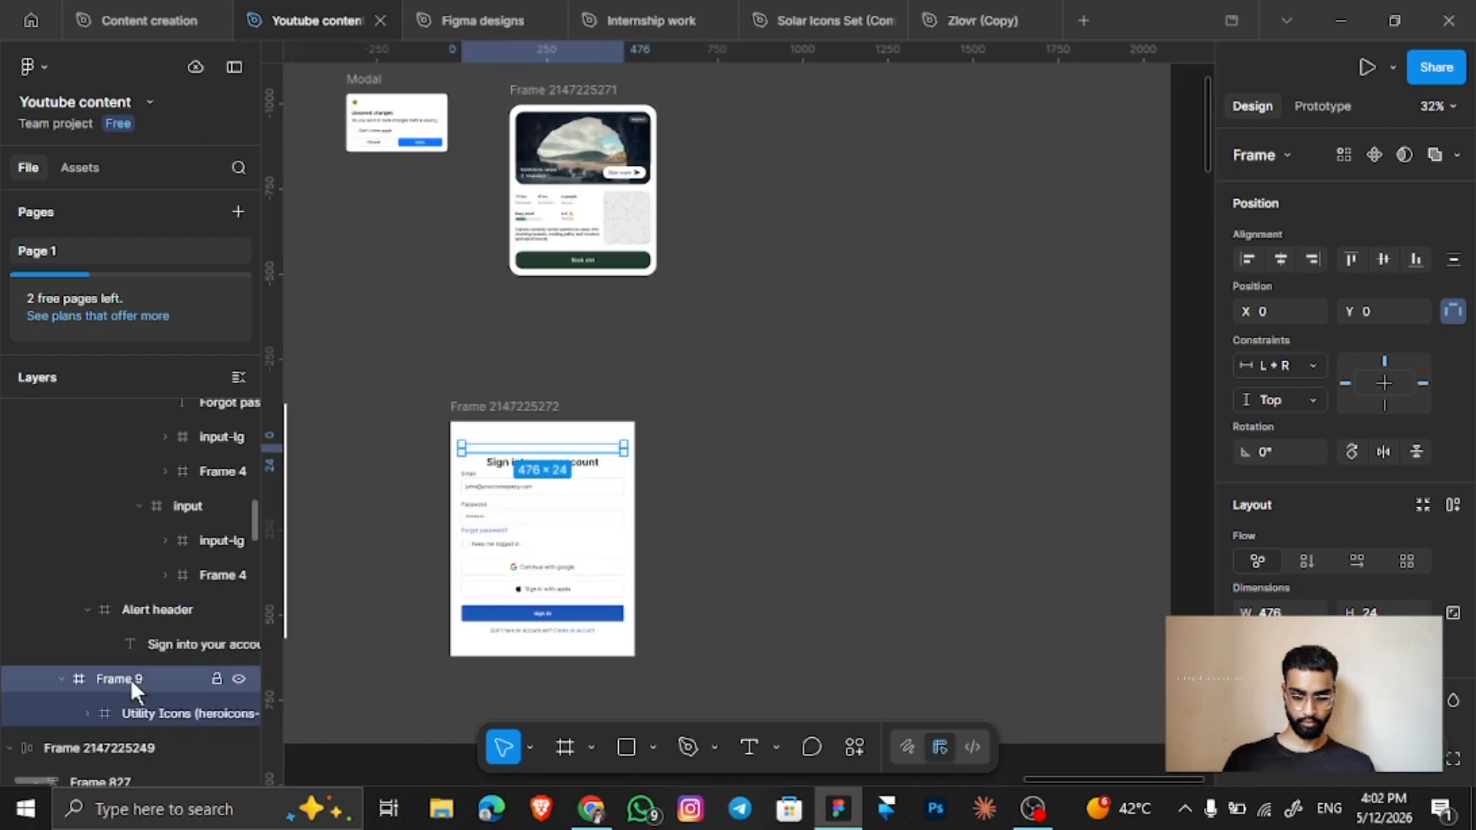
key("alt")
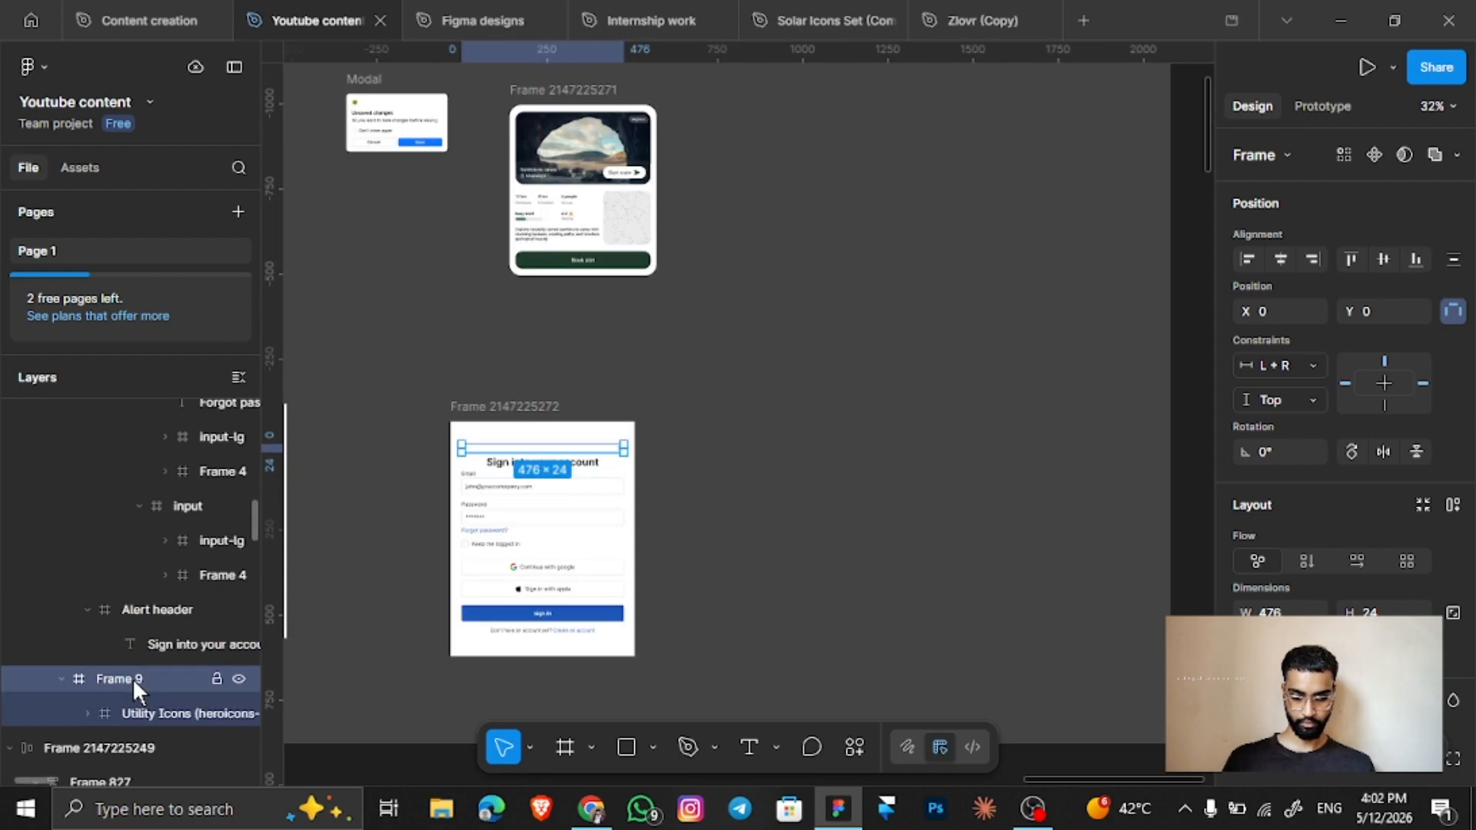
scroll(492, 617, "up", 5)
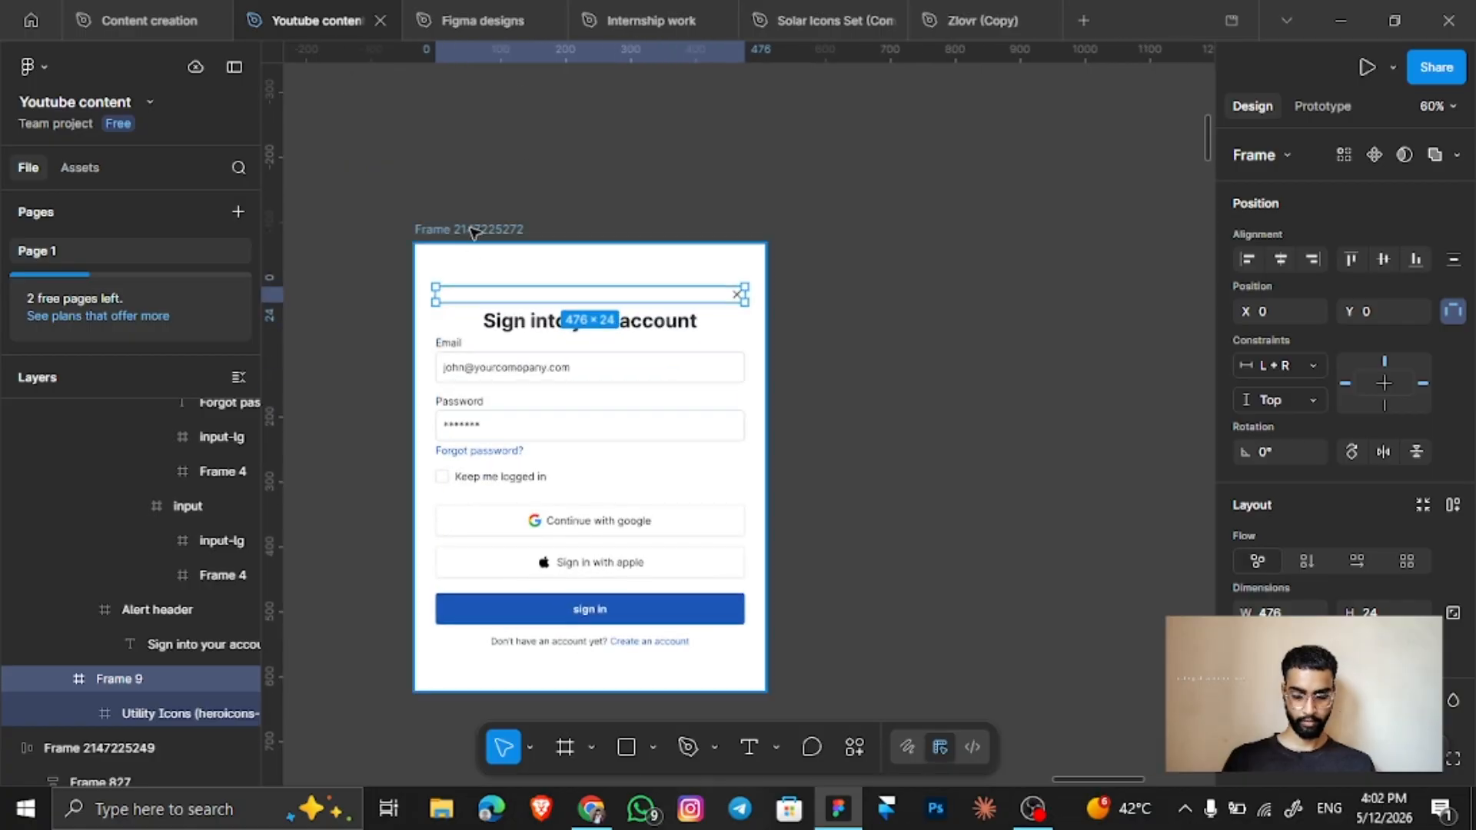
left_click(692, 121)
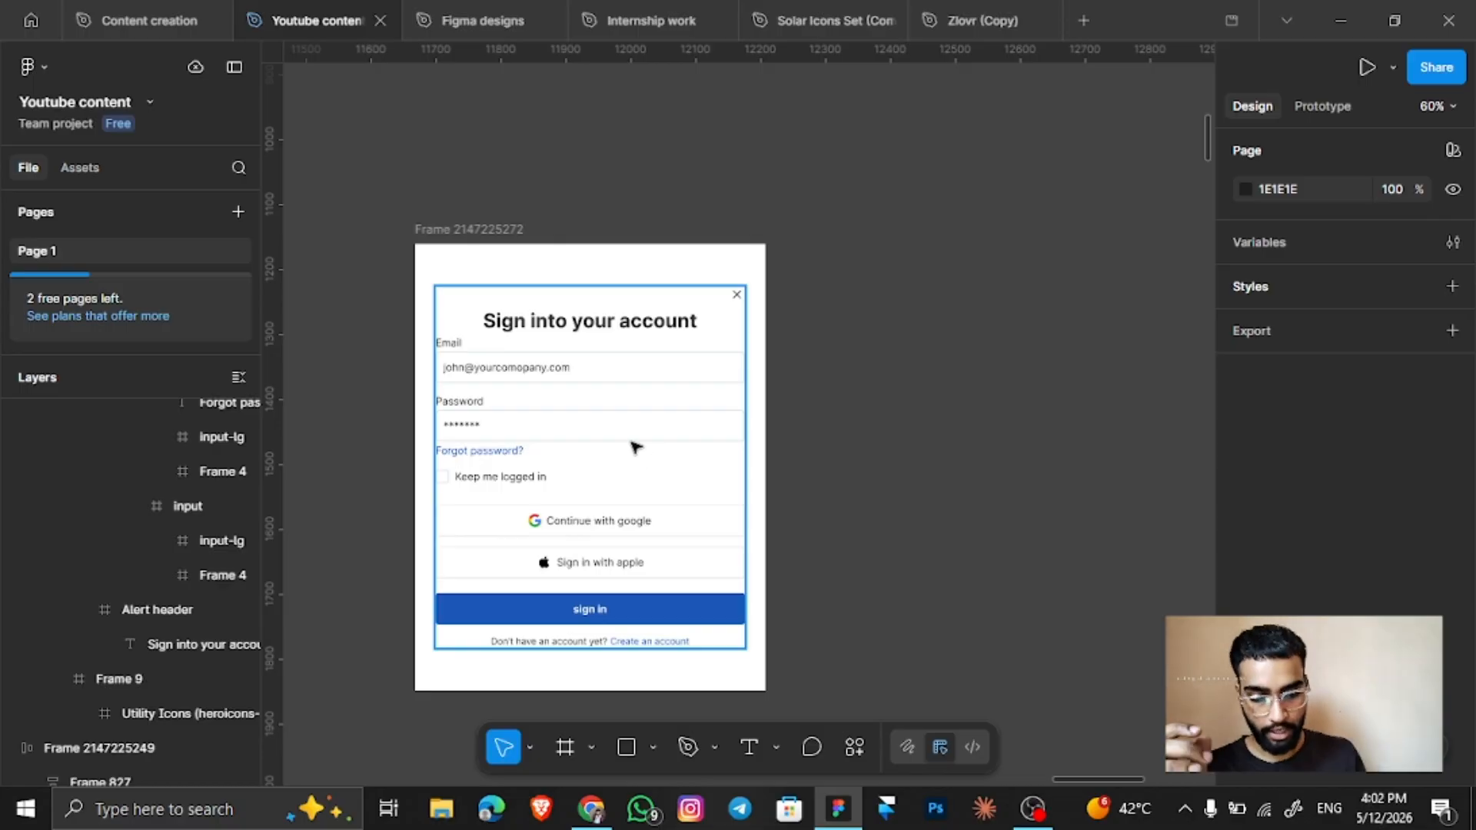
Try widening the outer sign-in frame to test how its contents respond, and undo the resize.
left_click(507, 243)
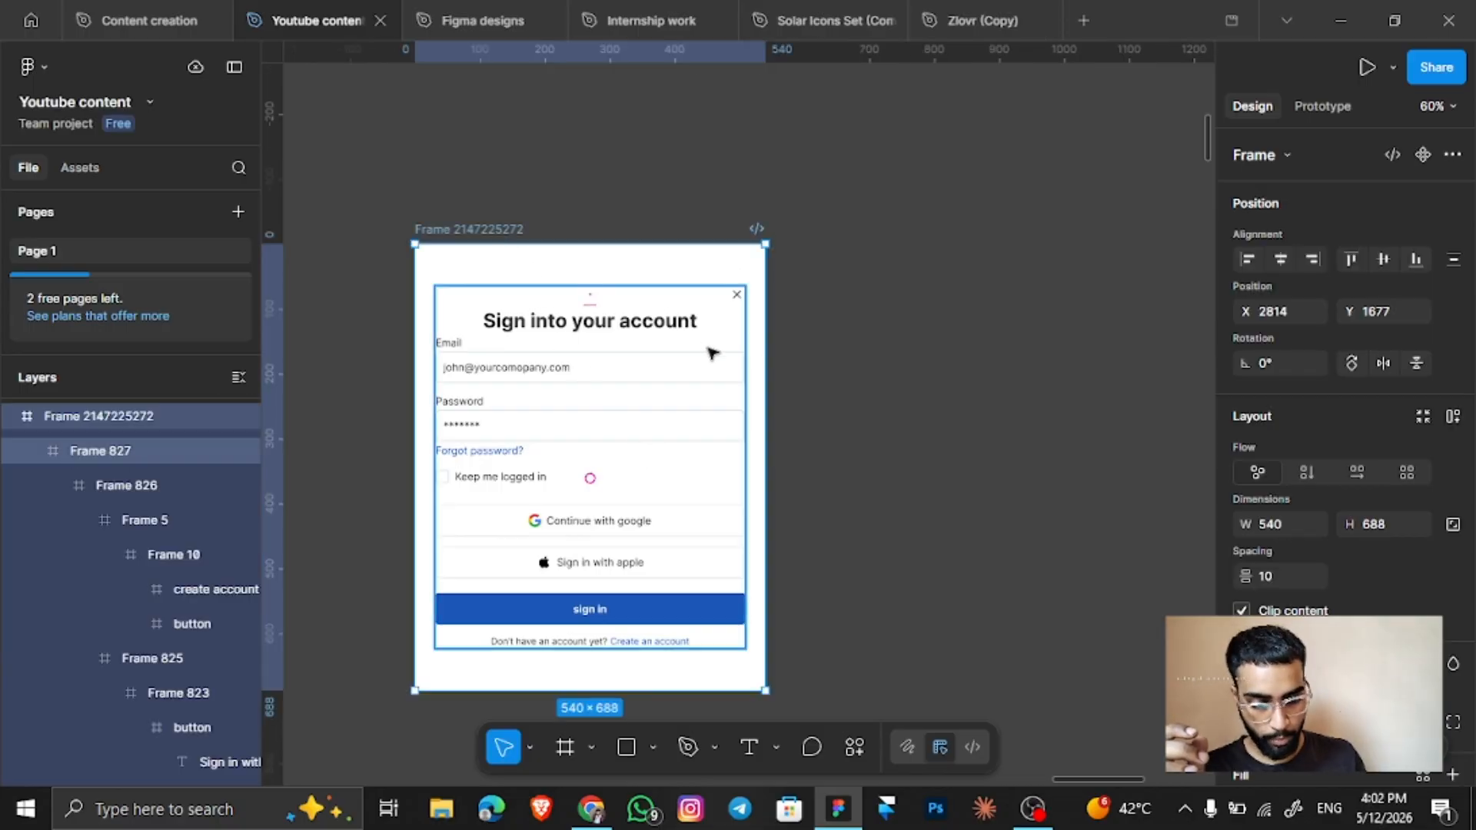
left_click_drag(766, 362, 800, 456)
key("ctrl+z")
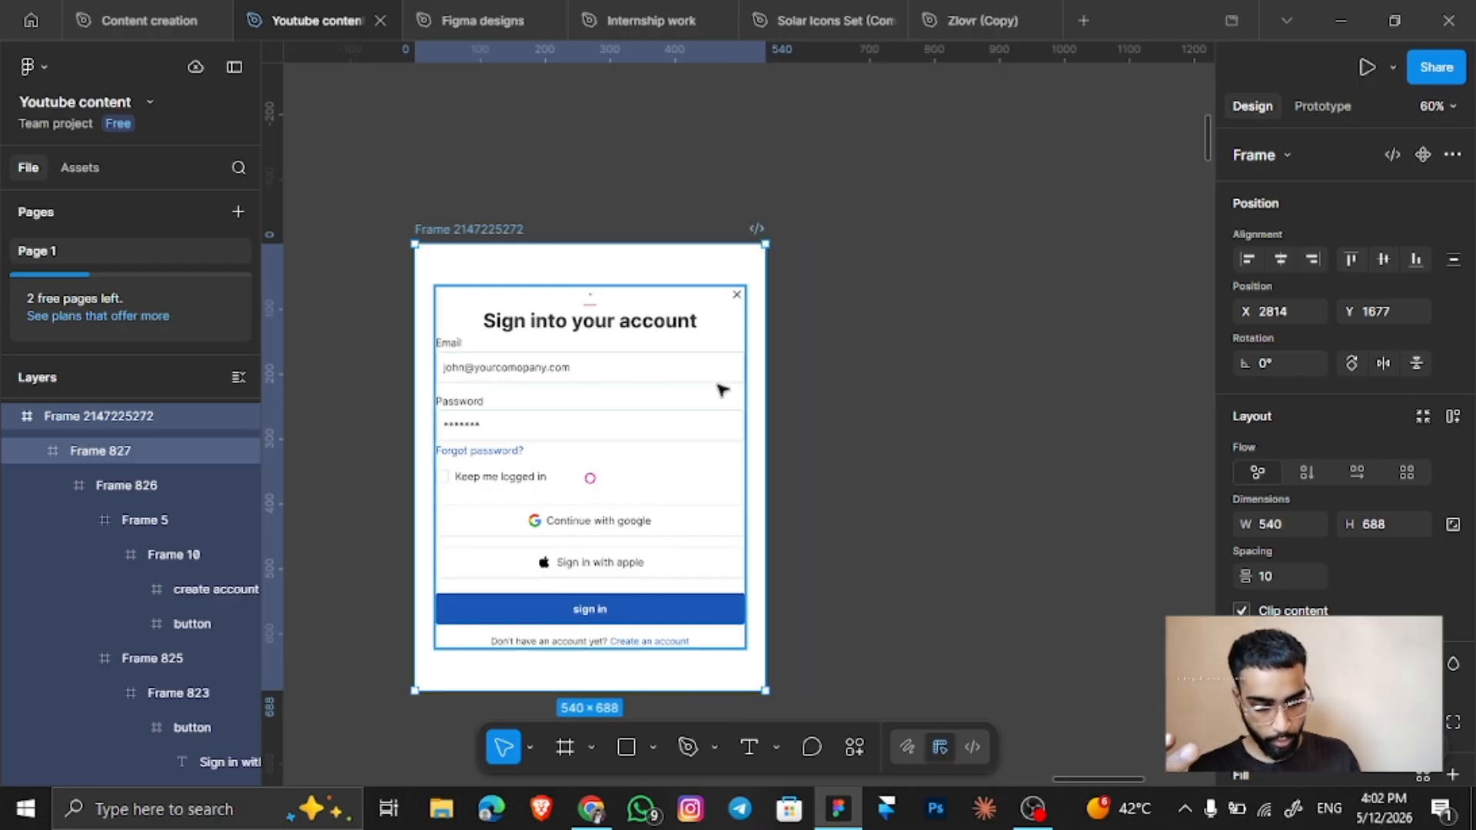
Set Frame 826's horizontal constraint to Center, and test it by widening the outer frame to about 1002 before undoing that resize.
double_click(721, 386)
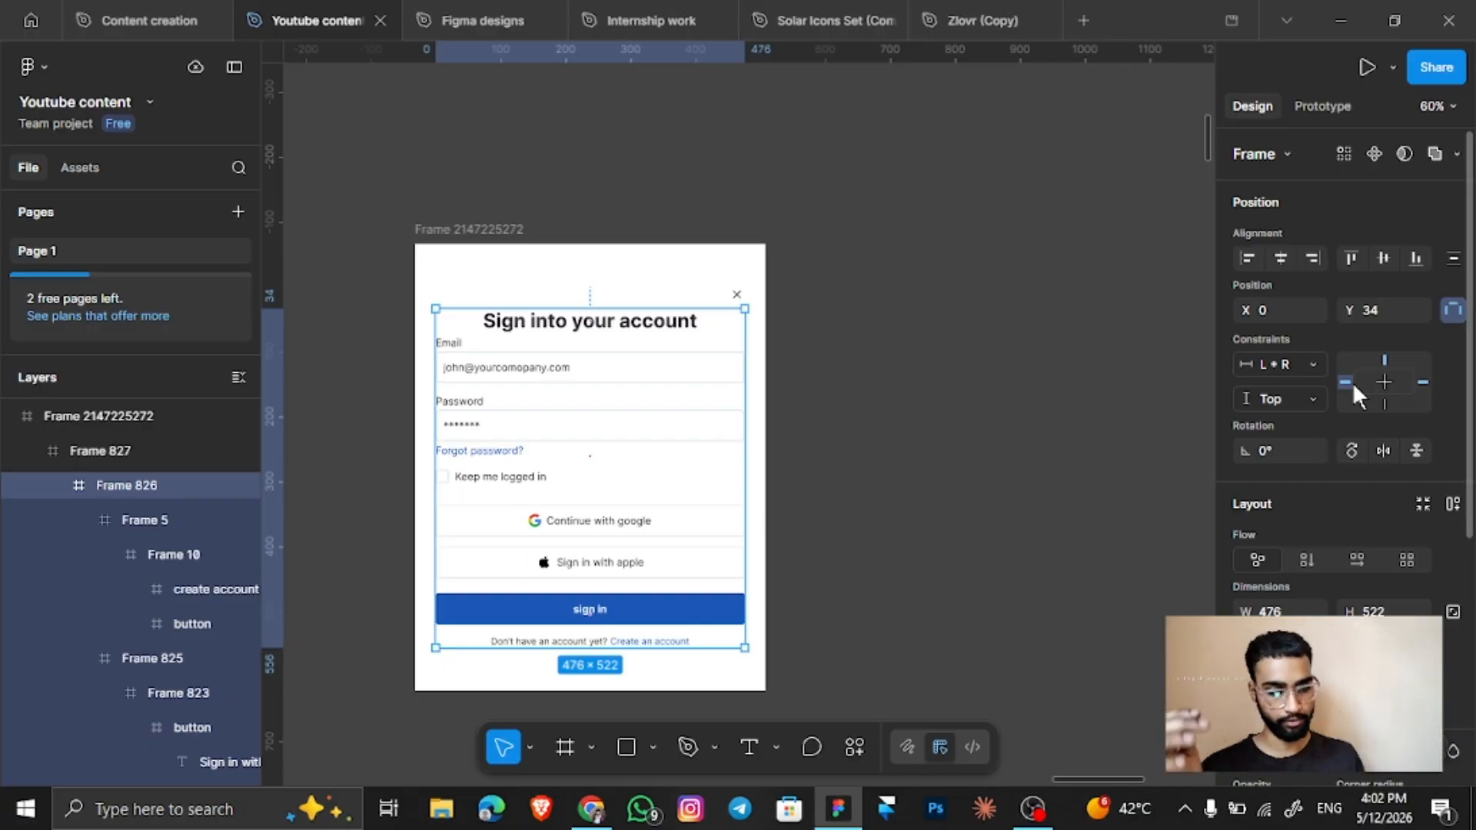
left_click(1383, 381)
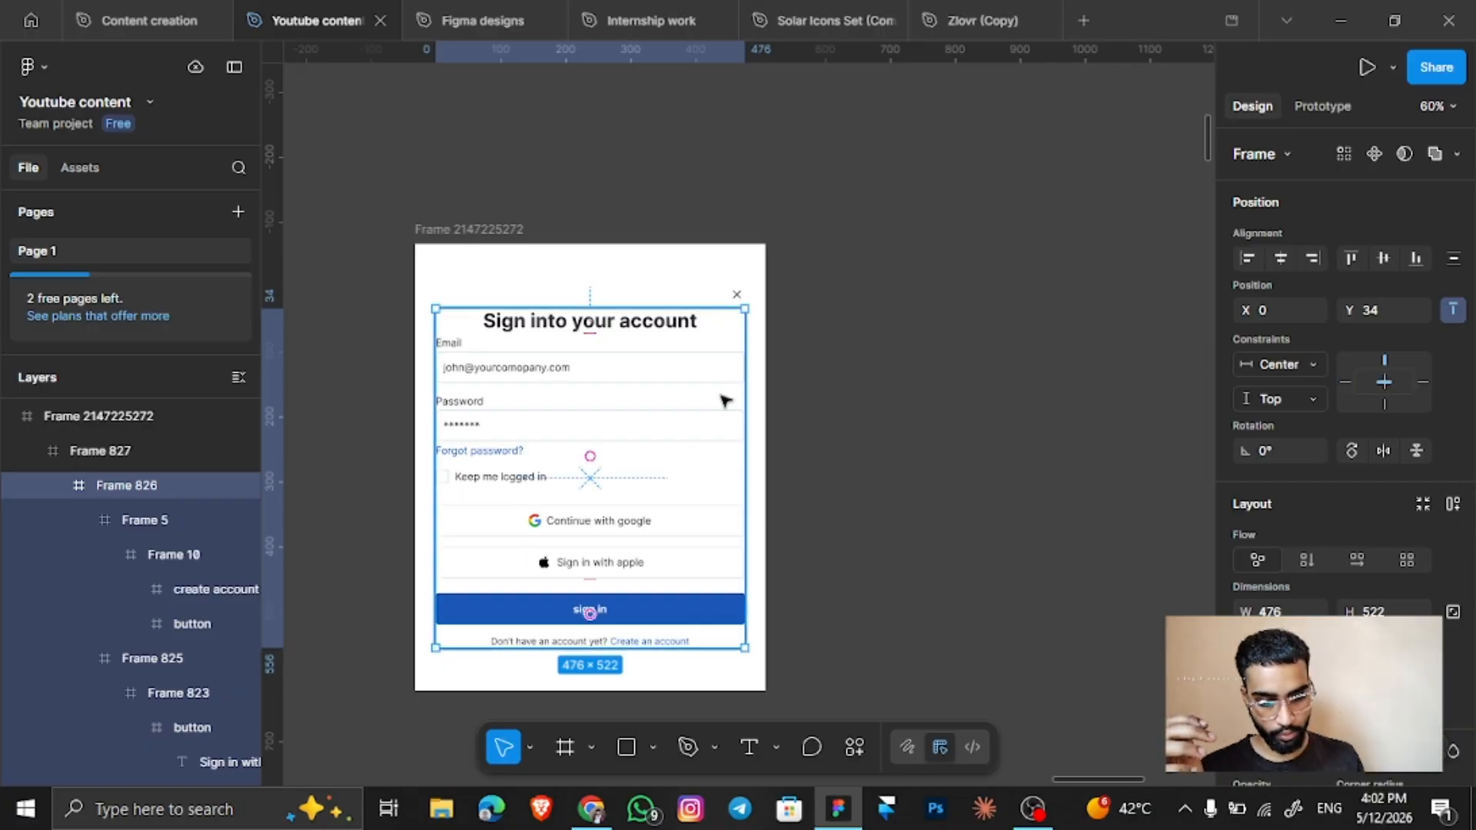
left_click(465, 229)
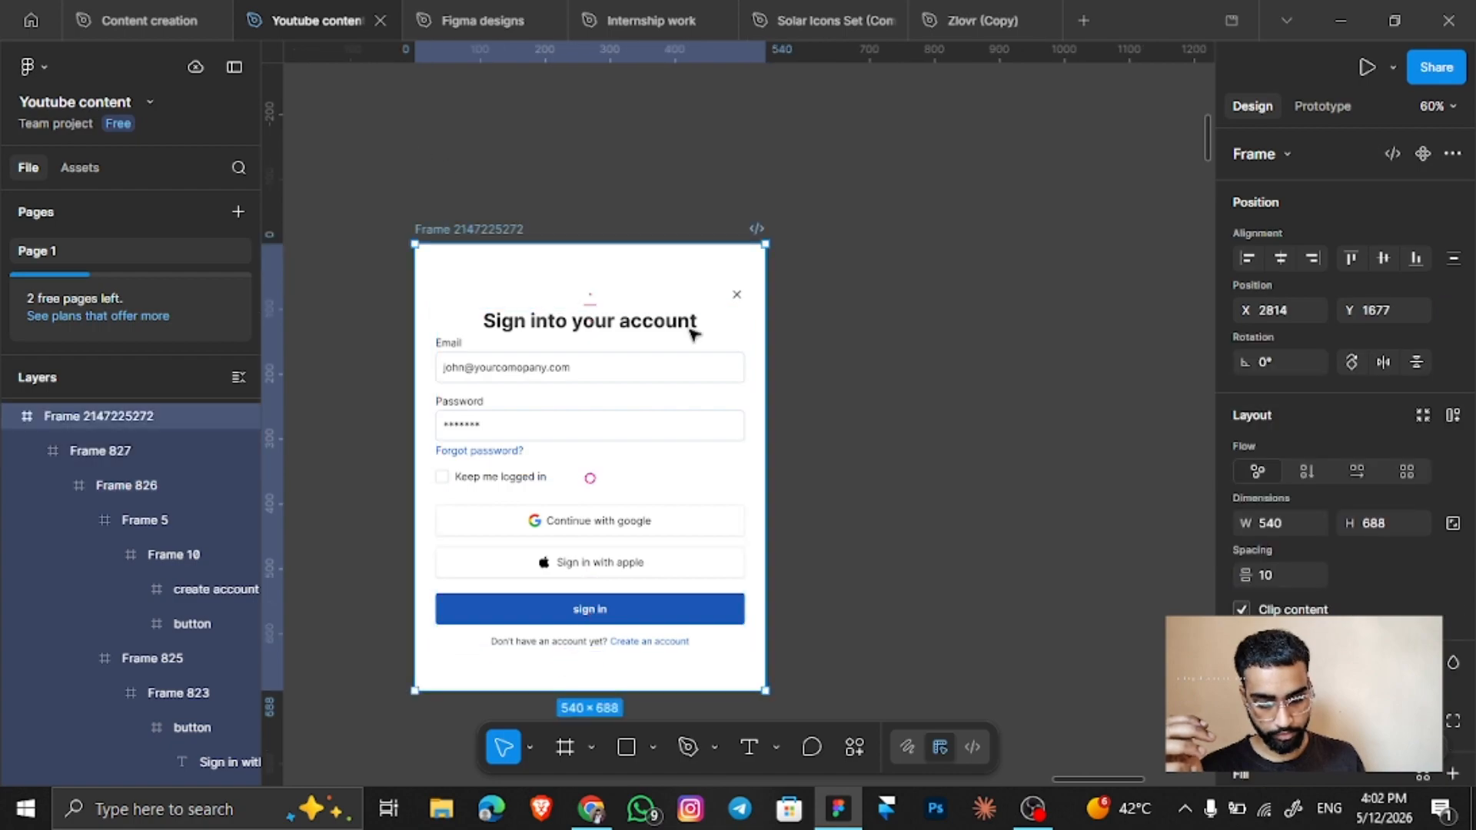
left_click_drag(769, 374, 1066, 390)
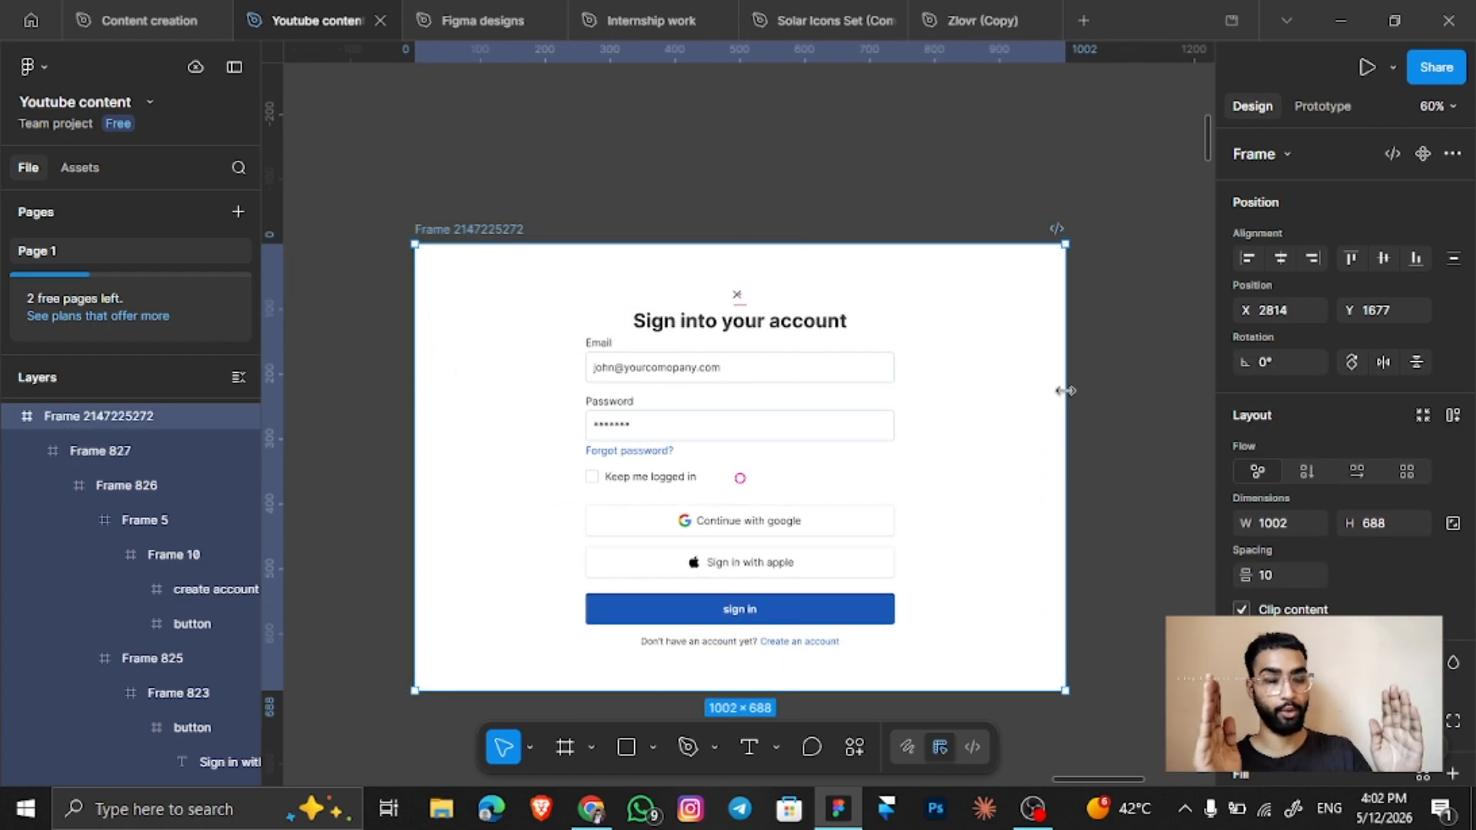
key("ctrl+z")
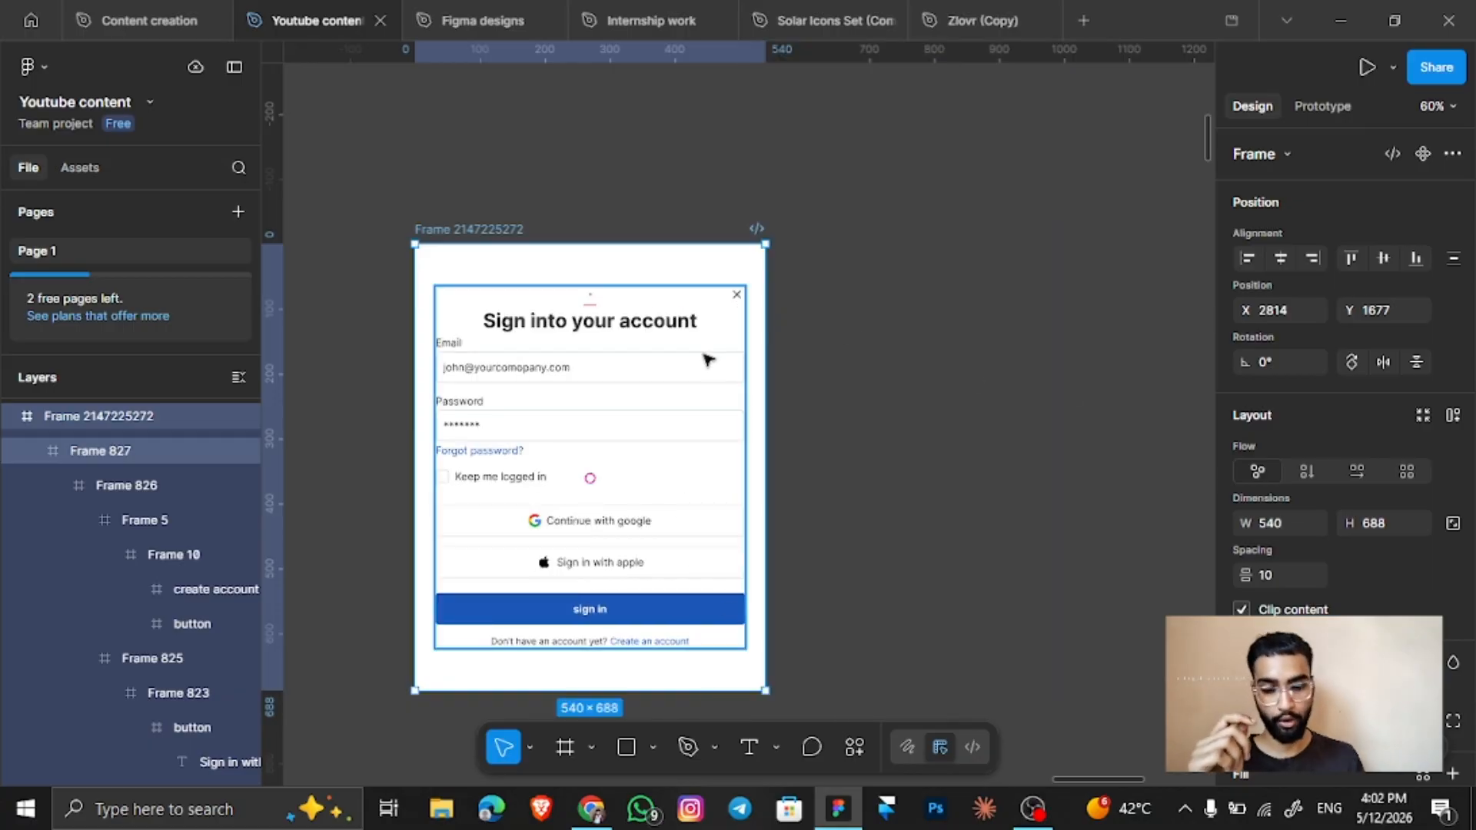
Add auto layout to Frame 9 around the close icon and check its width sizing options.
double_click(676, 372)
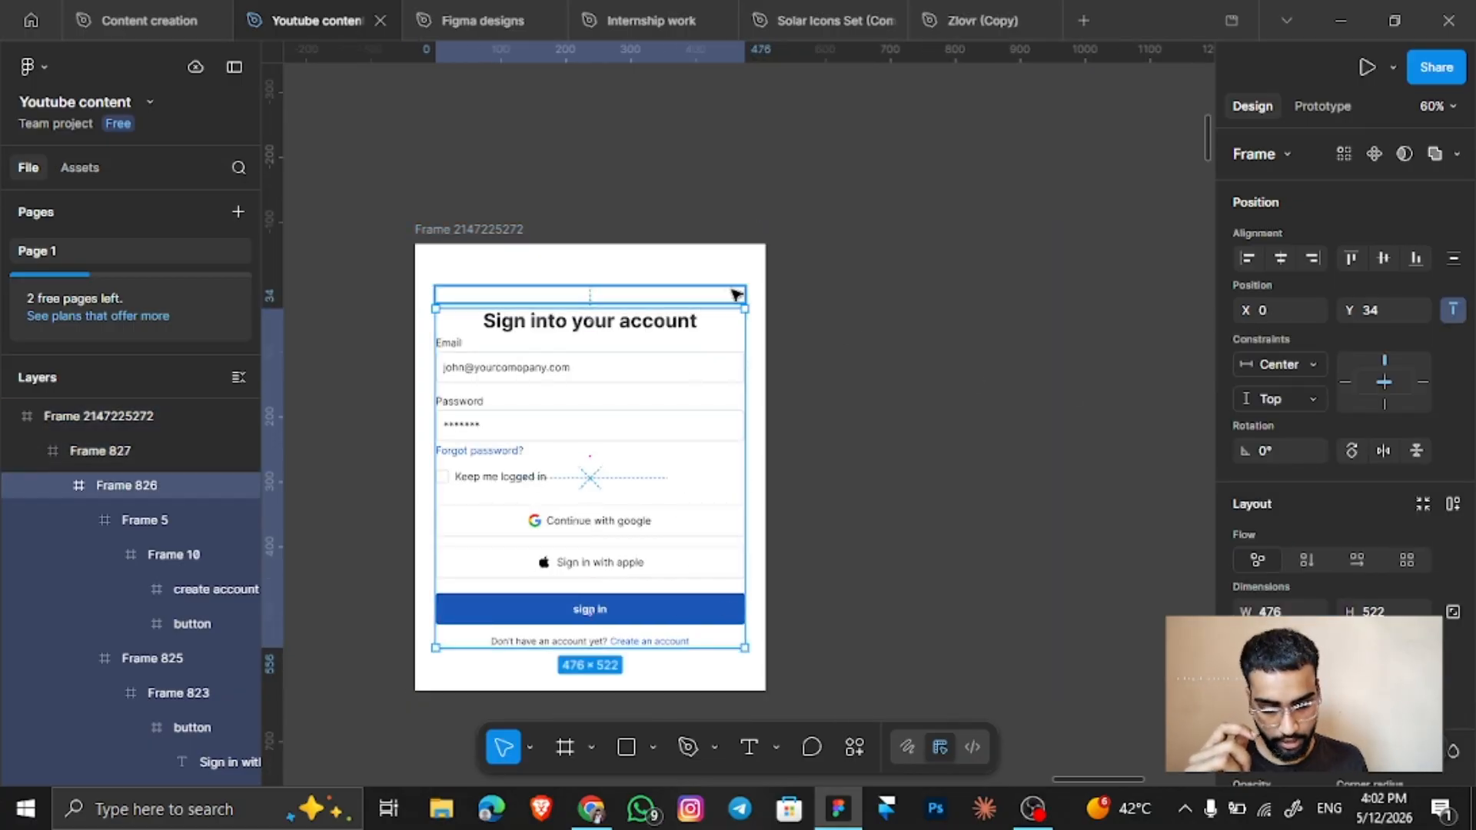
left_click(729, 296)
key("shift+a")
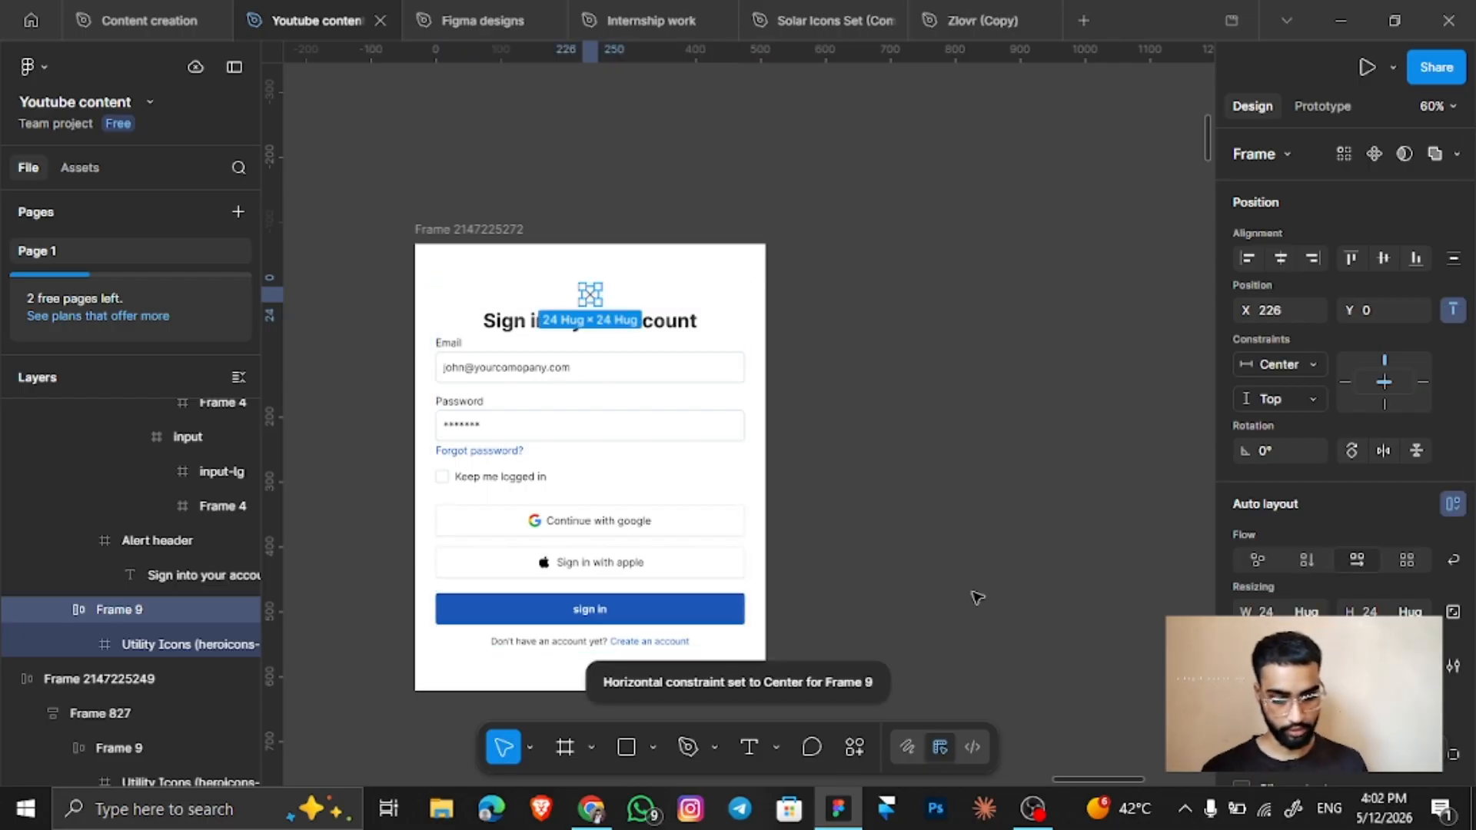
left_click(592, 294)
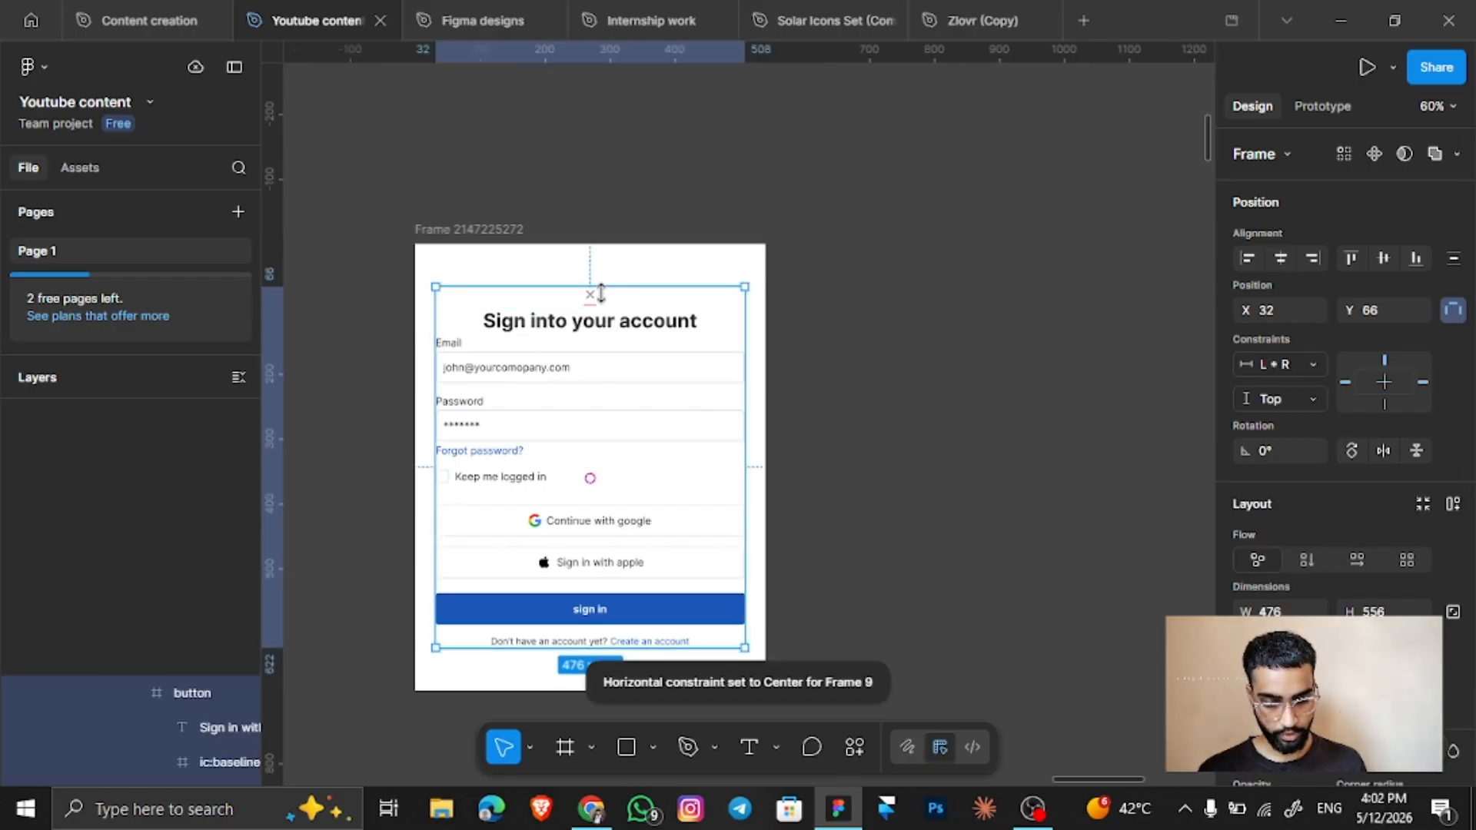
left_click(592, 295)
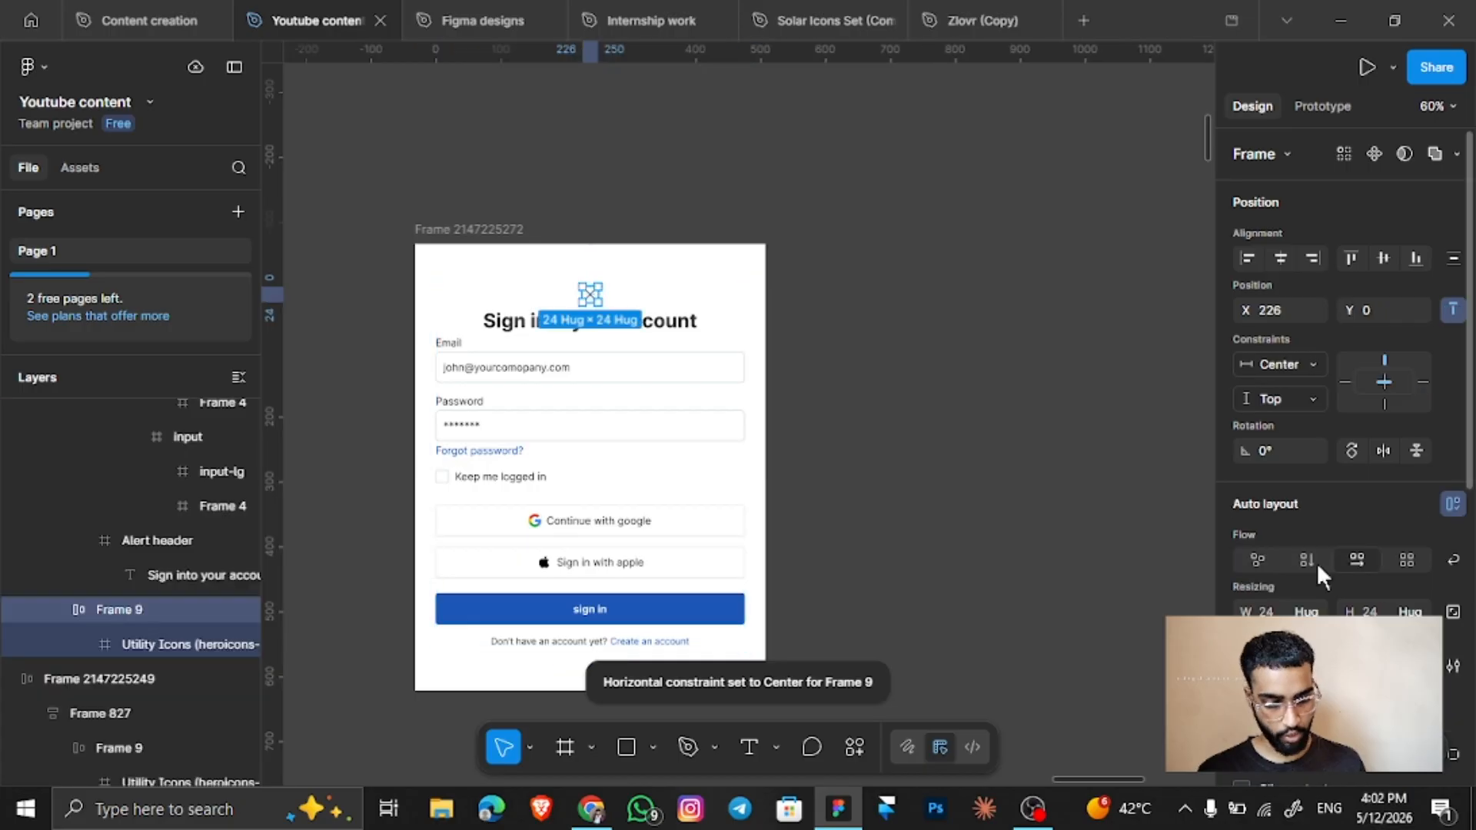
left_click(1314, 613)
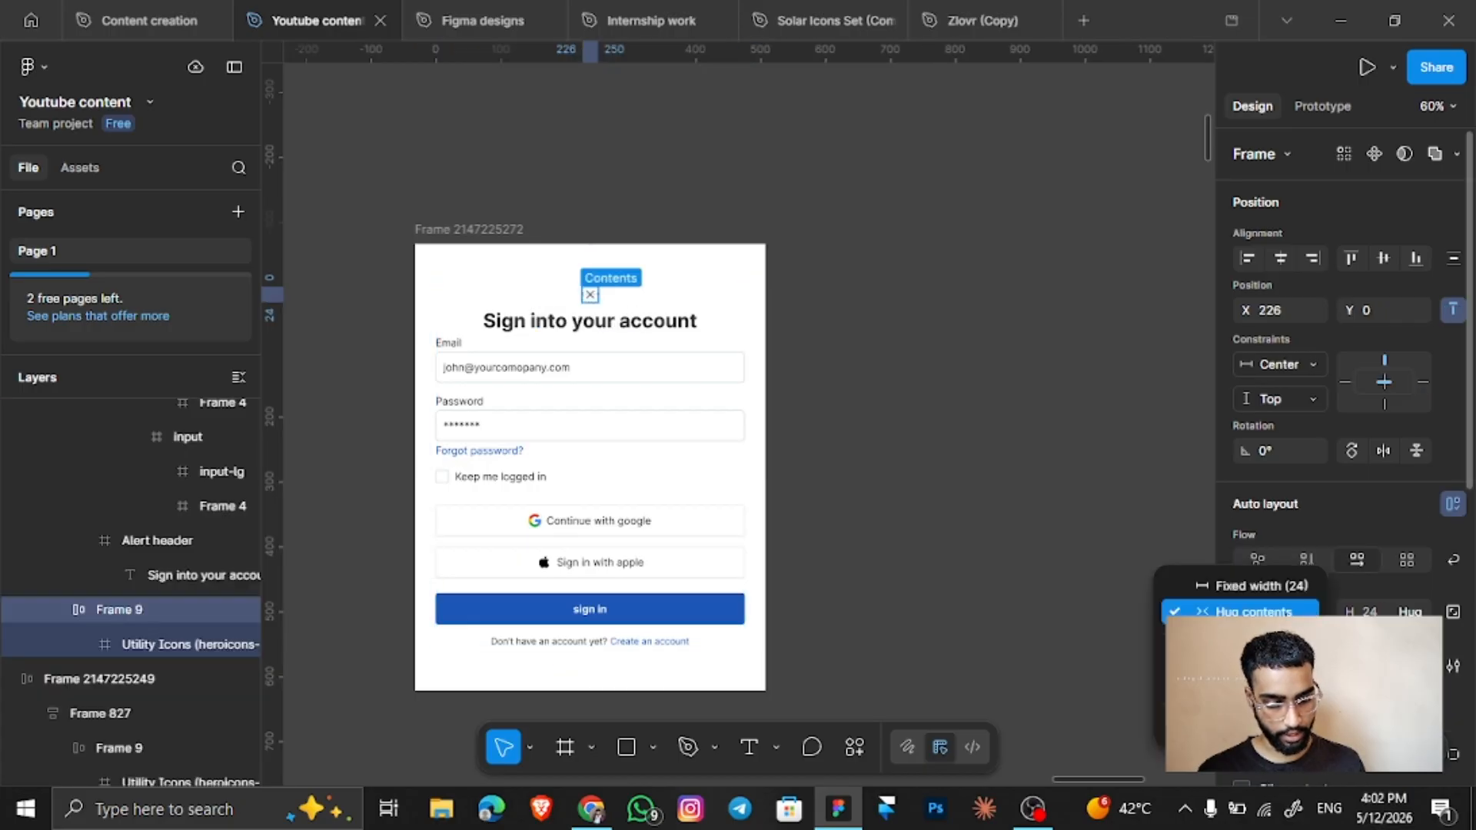
key("Escape")
Ungroup Frame 827 so the close icon and form frames sit directly inside the outer sign-in frame.
left_click(720, 305)
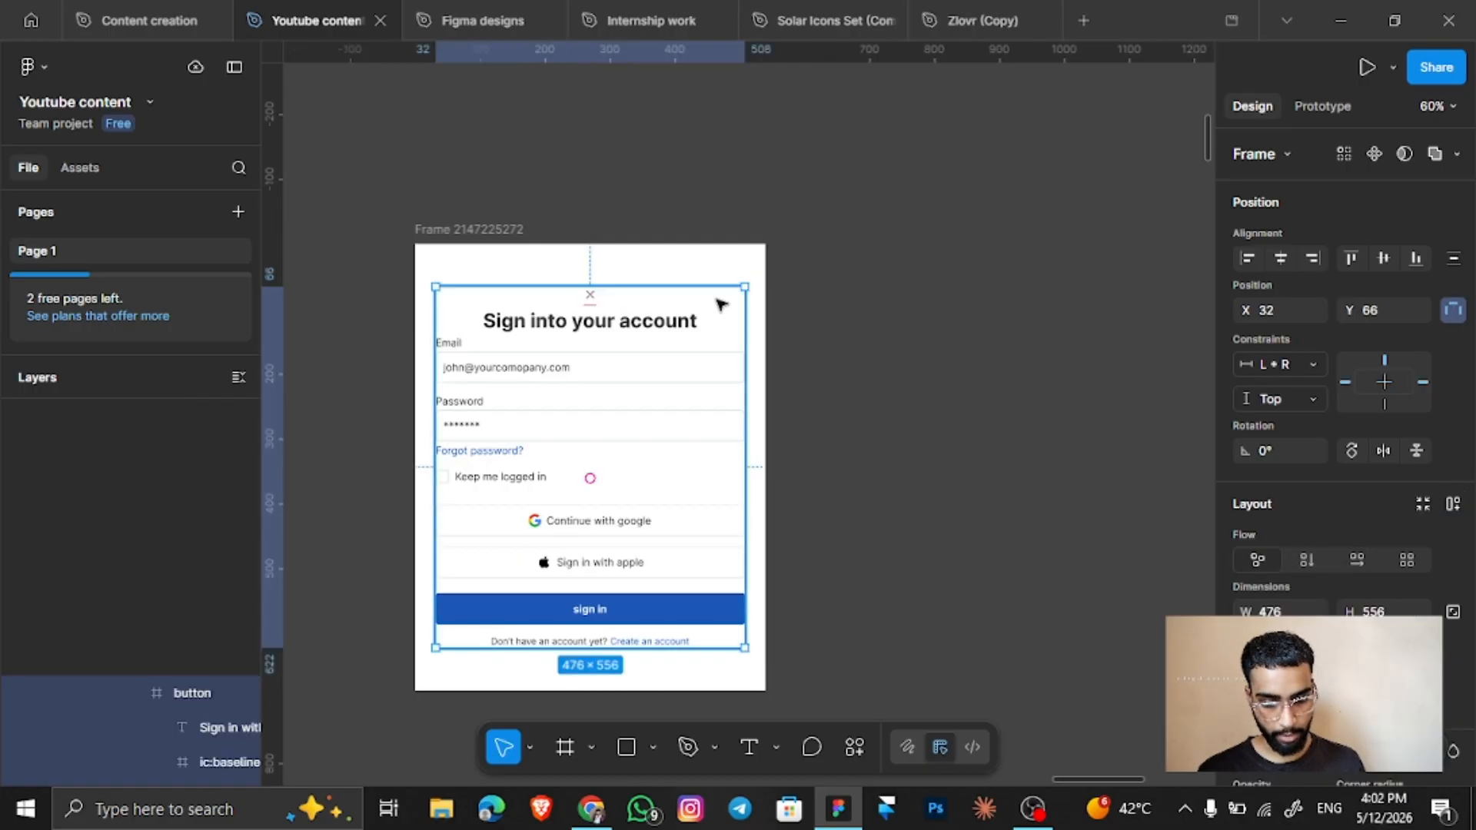
right_click(720, 305)
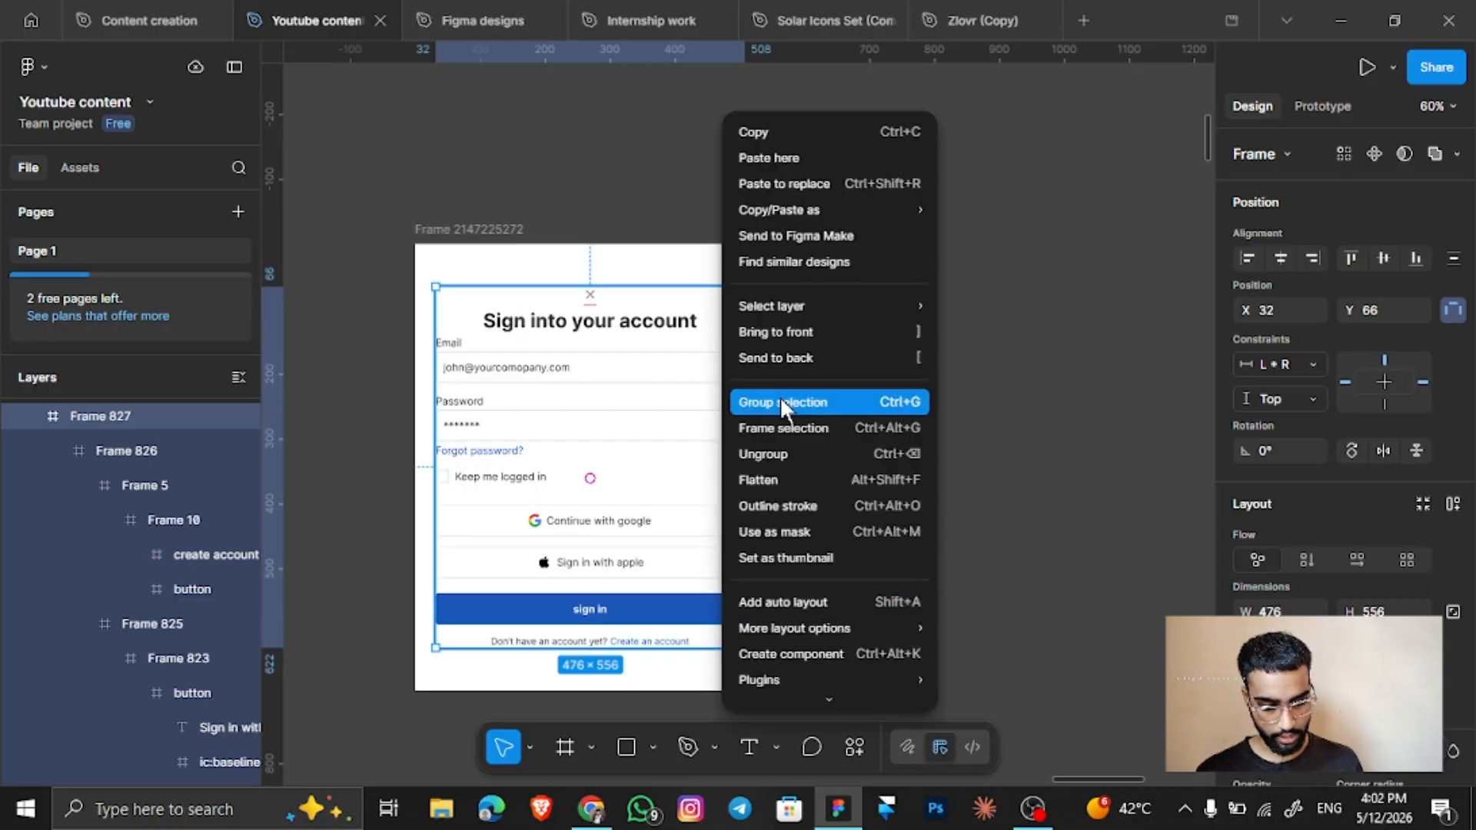
mouse_move(782, 629)
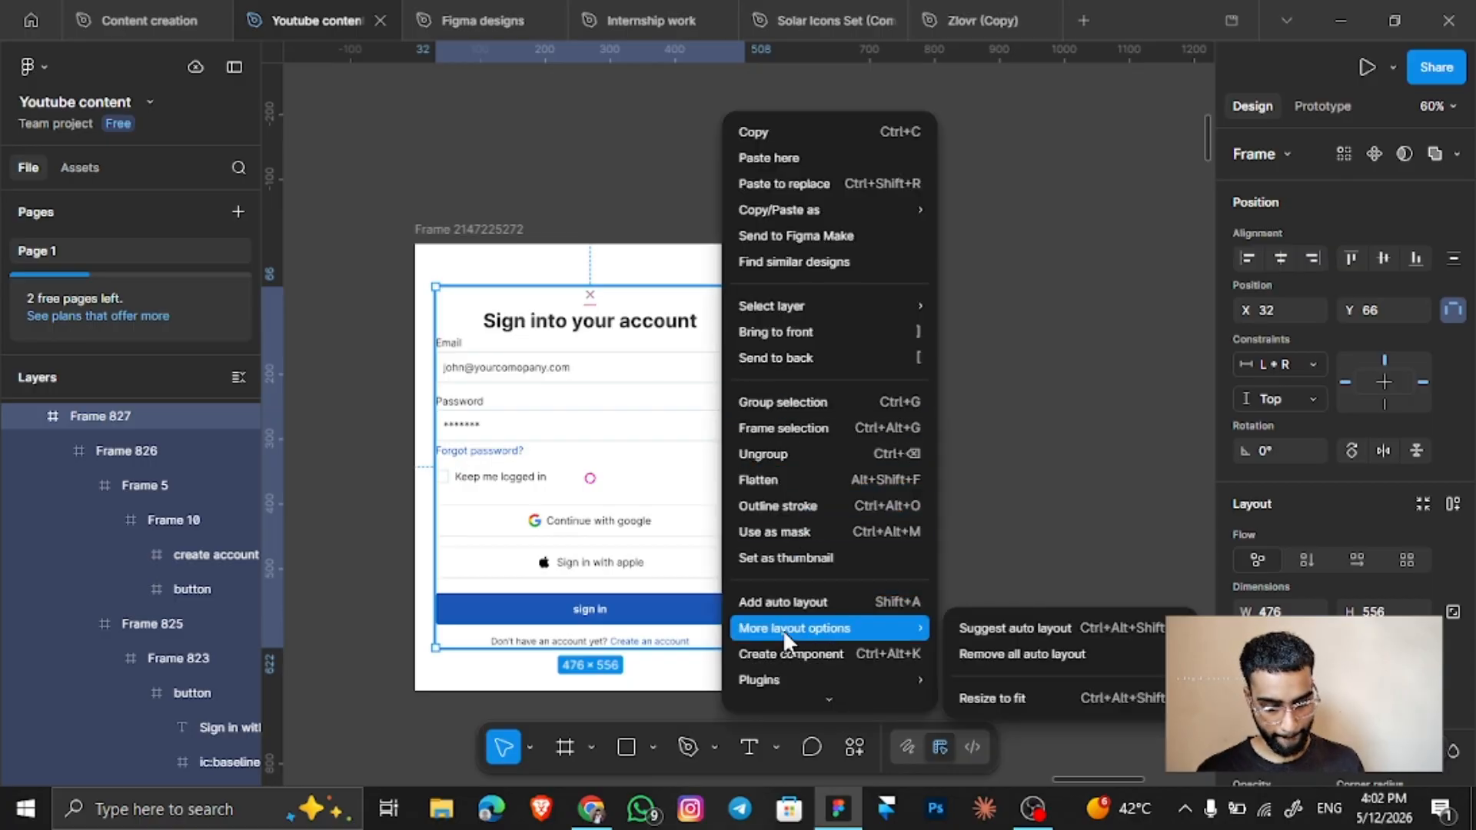
left_click(784, 458)
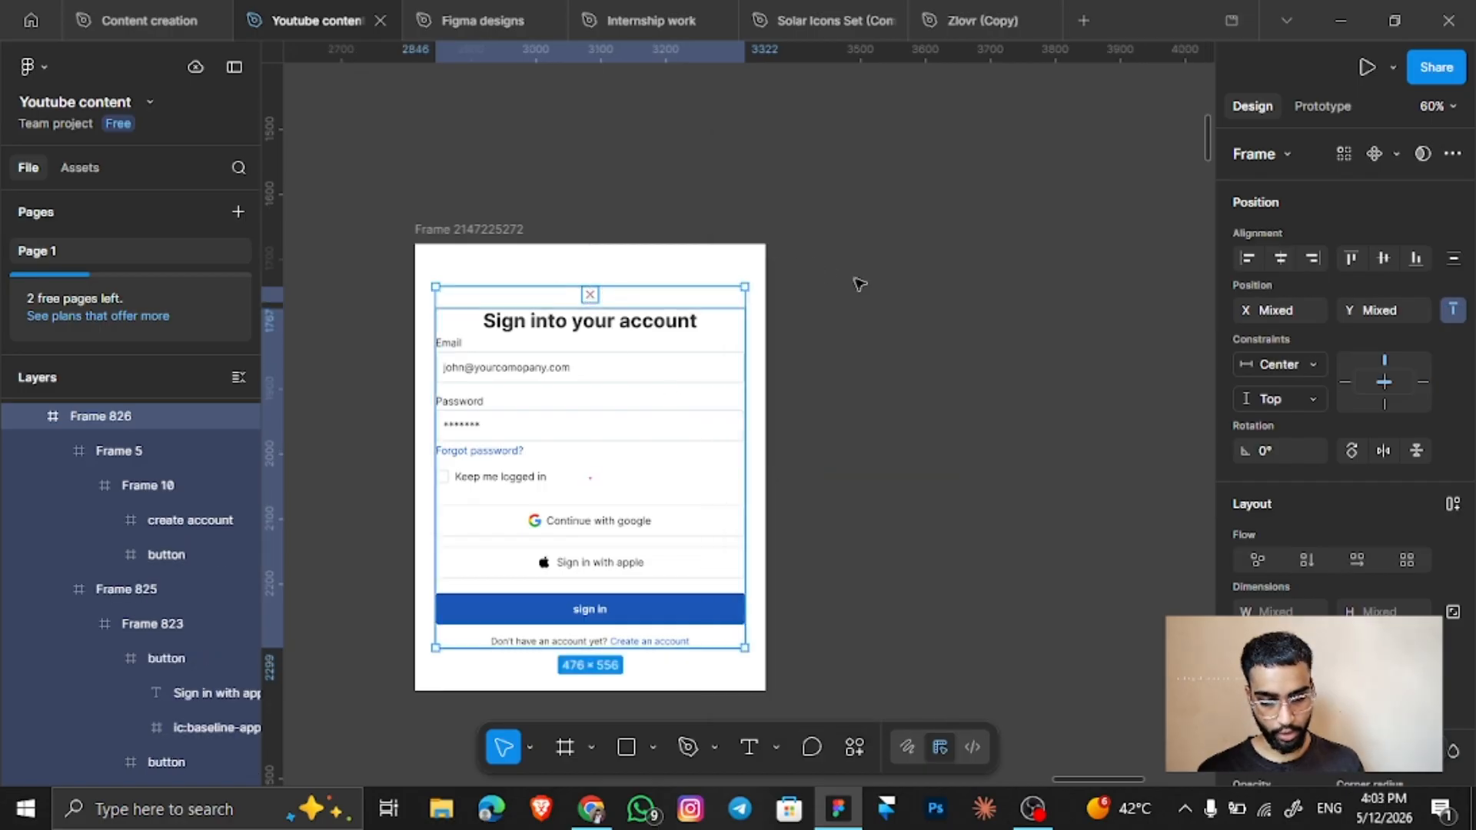
left_click(909, 297)
Add auto layout to the Alert header around the "Sign into your account" title, with its width set to Hug contents.
double_click(668, 329)
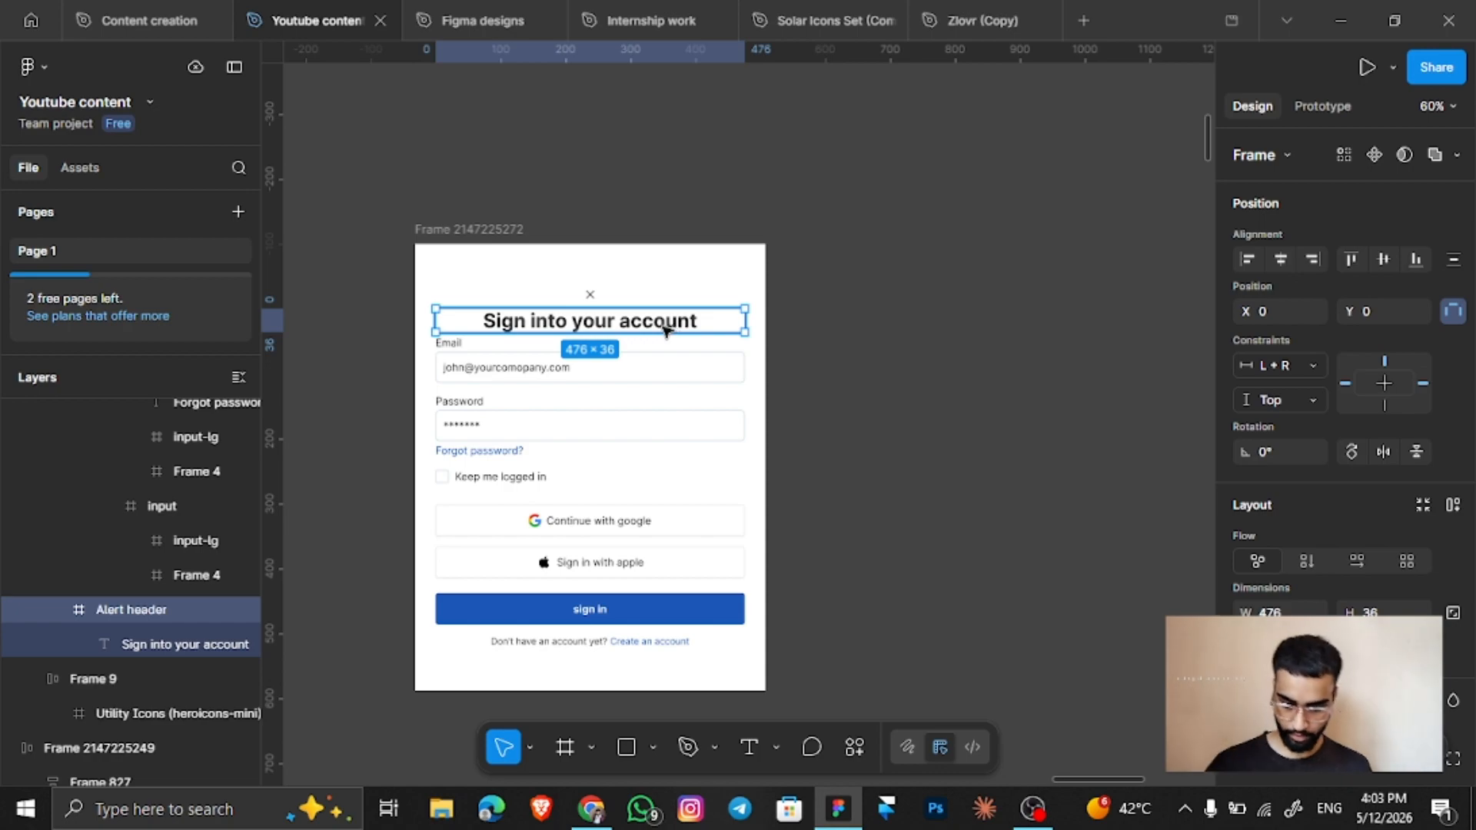
key("shift+a")
left_click(1314, 613)
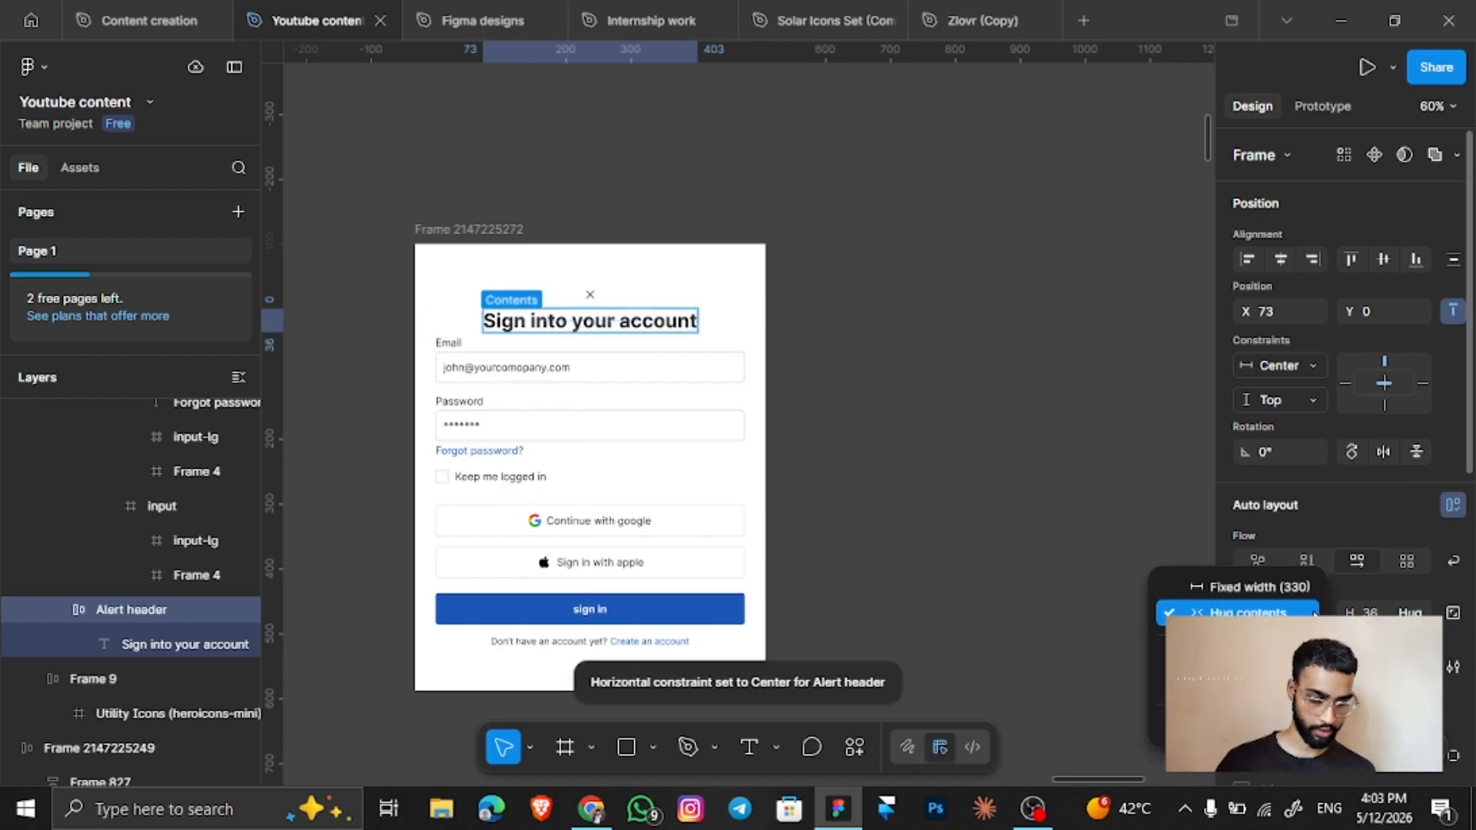
left_click(1293, 612)
Add auto layout to Frame 4 around the Email label.
left_click(664, 372)
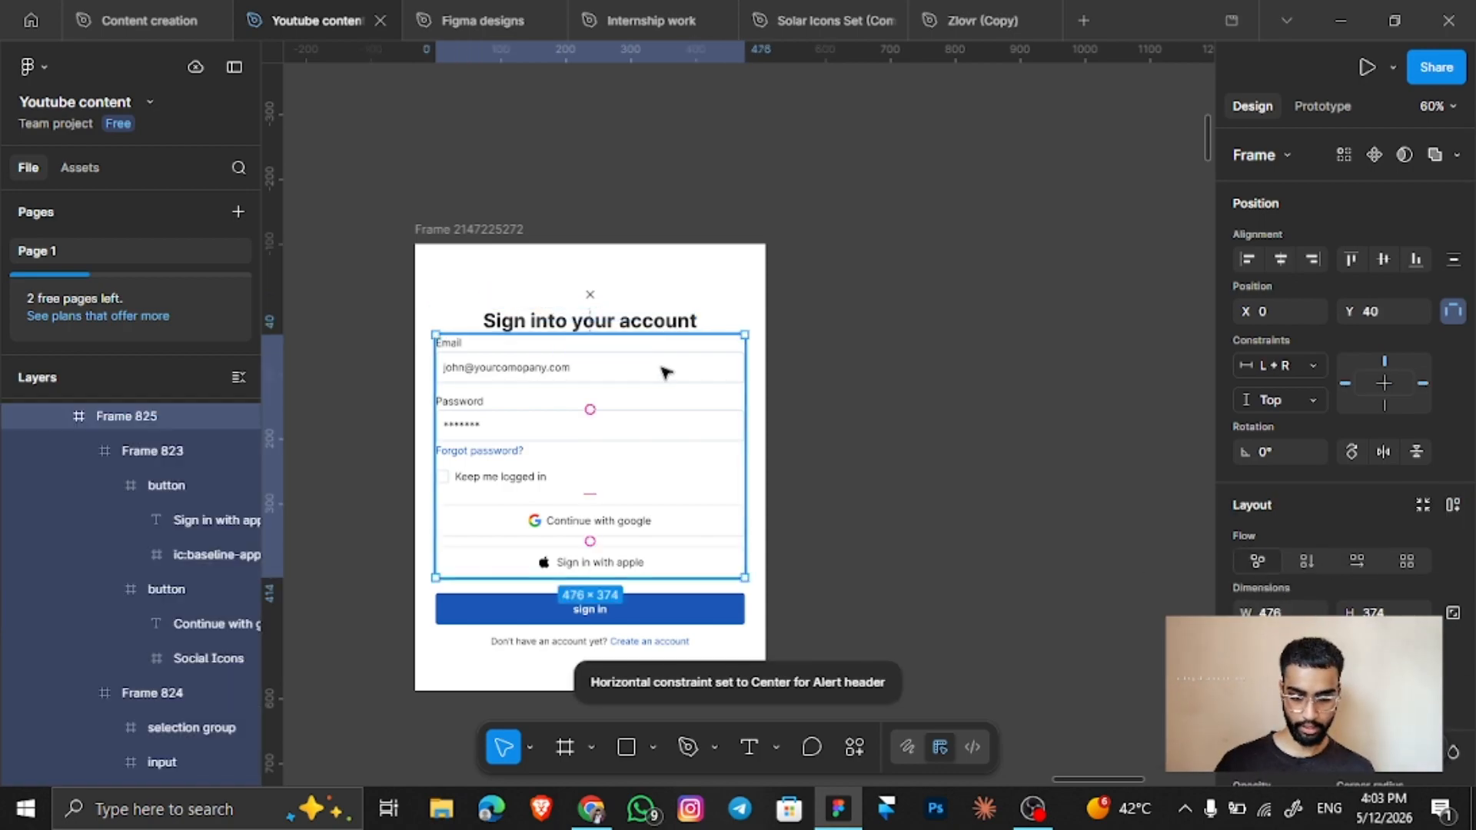
left_click(666, 372)
left_click(665, 372)
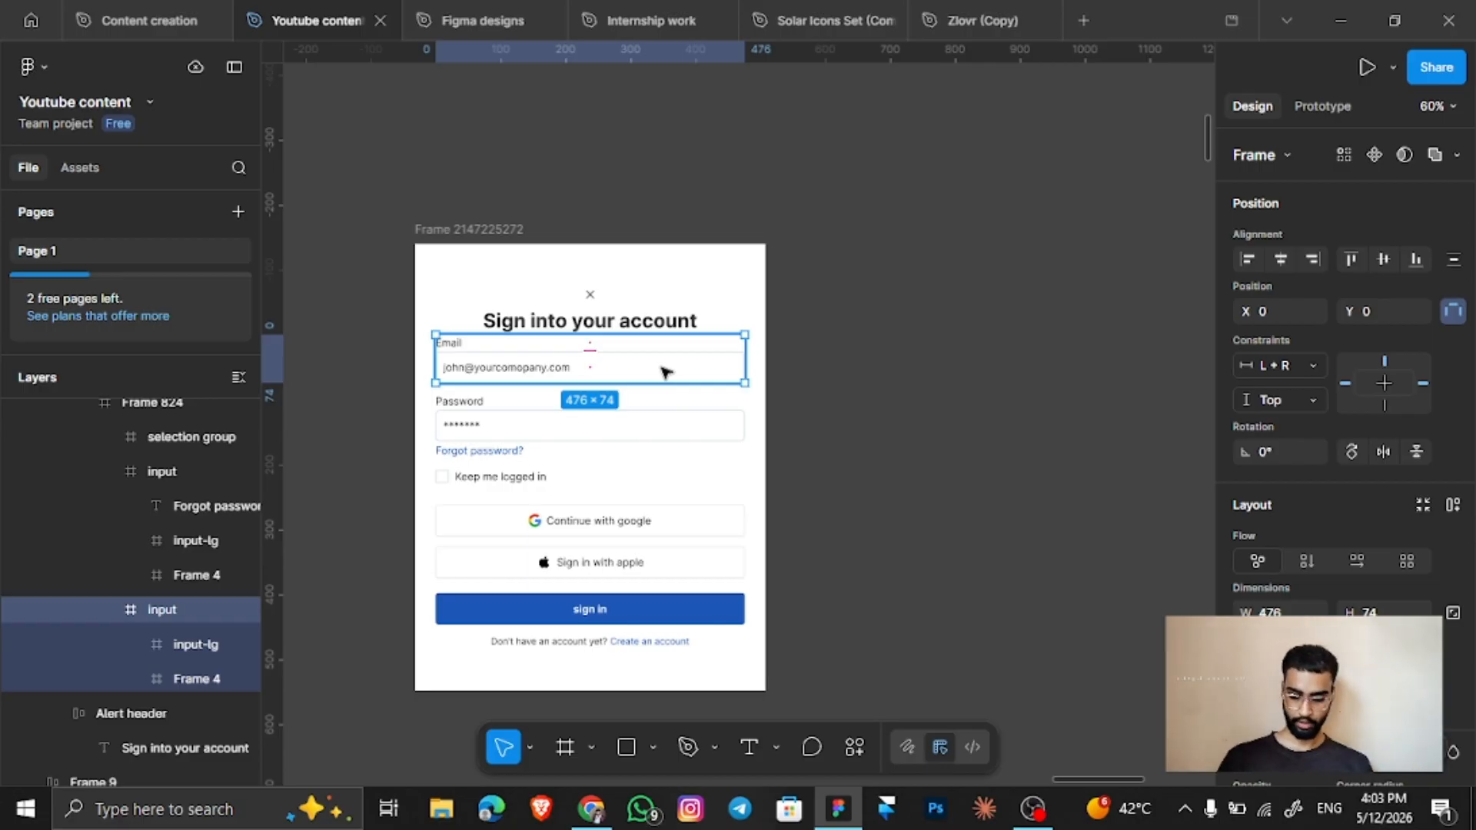
double_click(450, 346)
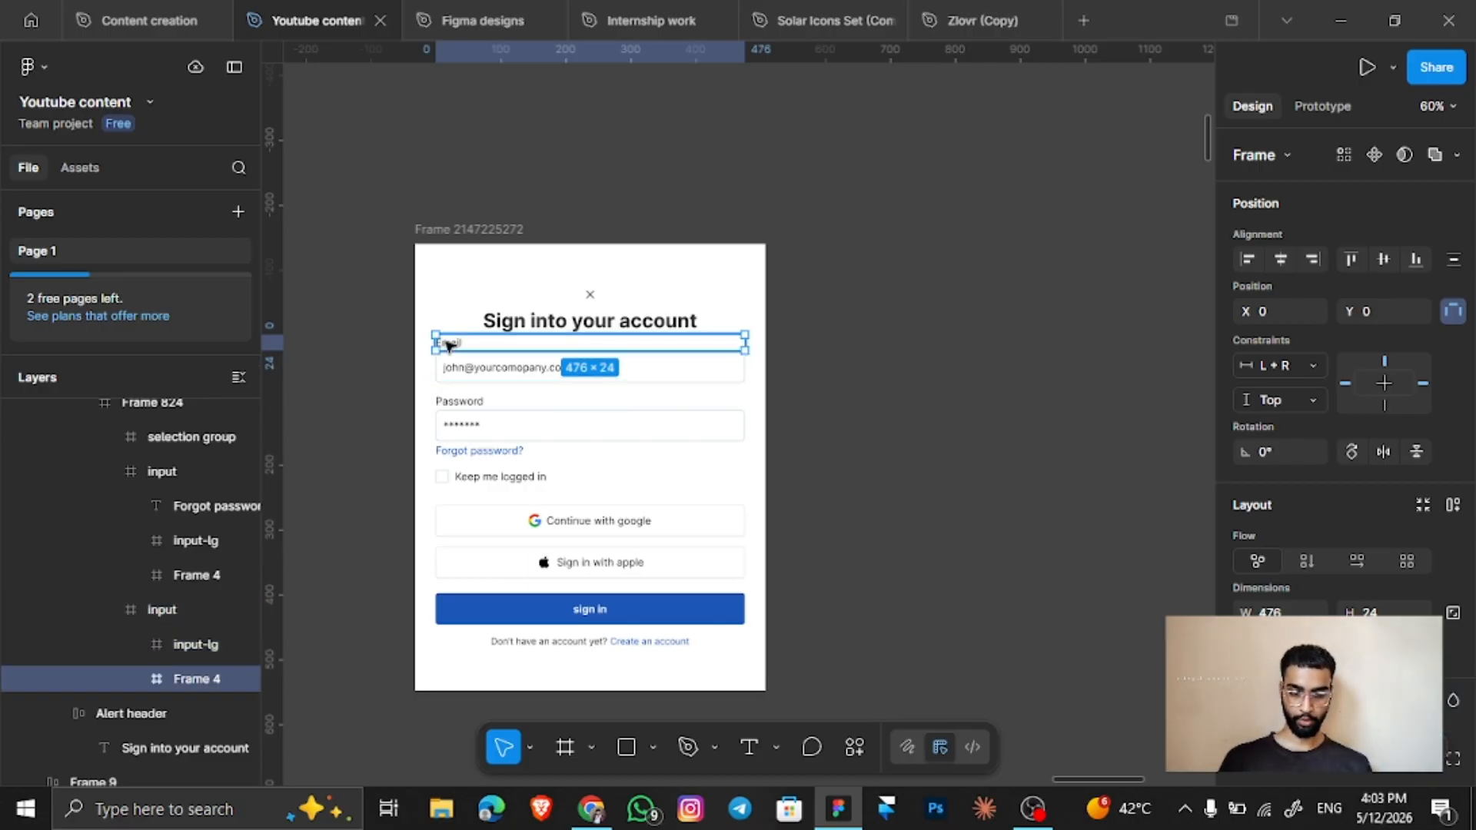
key("shift+a")
Add auto layout to the email field's input-lg frame, undoing the auto layout applied to its placeholder text alone.
double_click(467, 365)
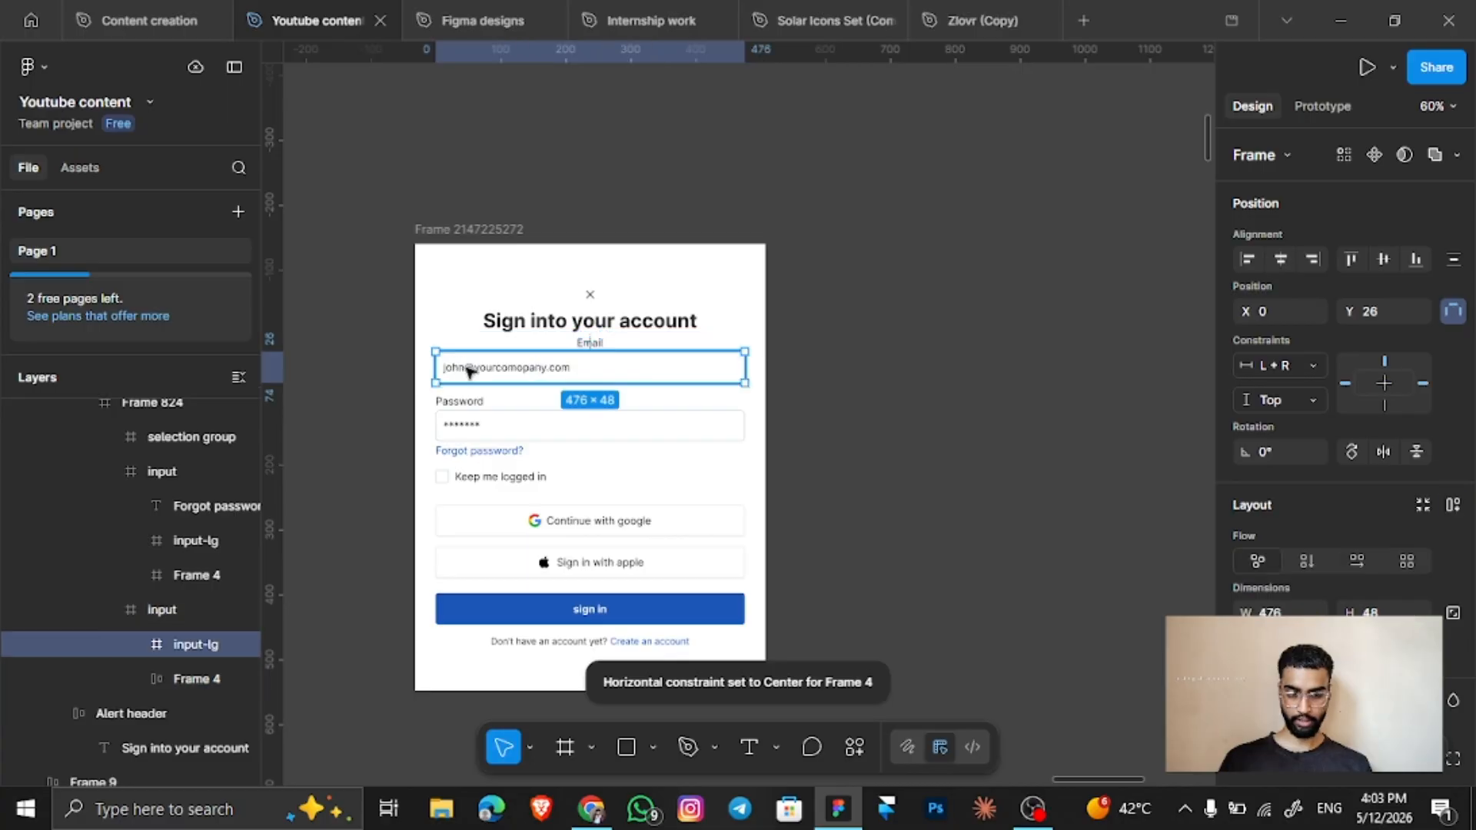
key("shift+a")
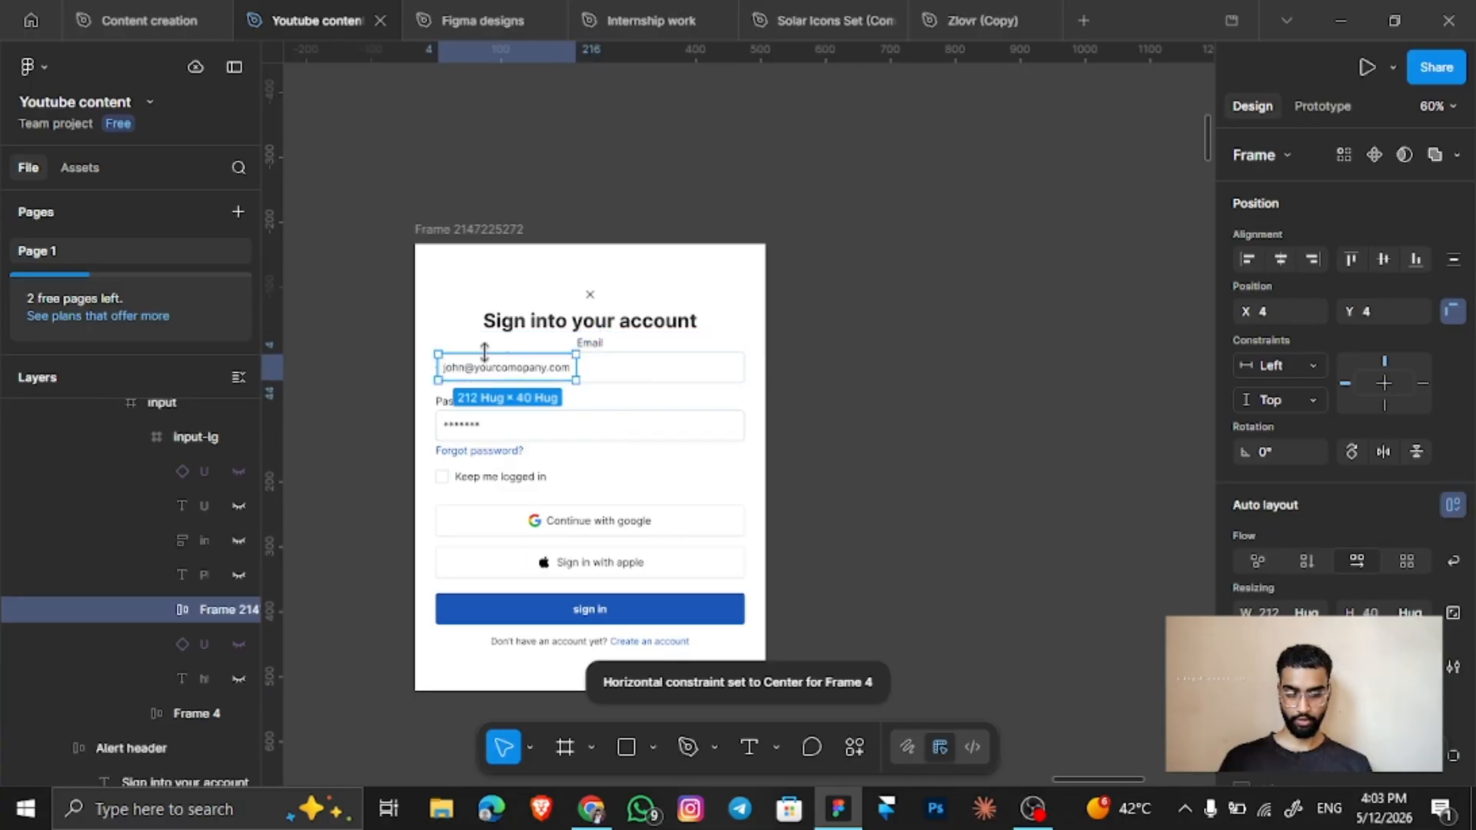
key("ctrl+z")
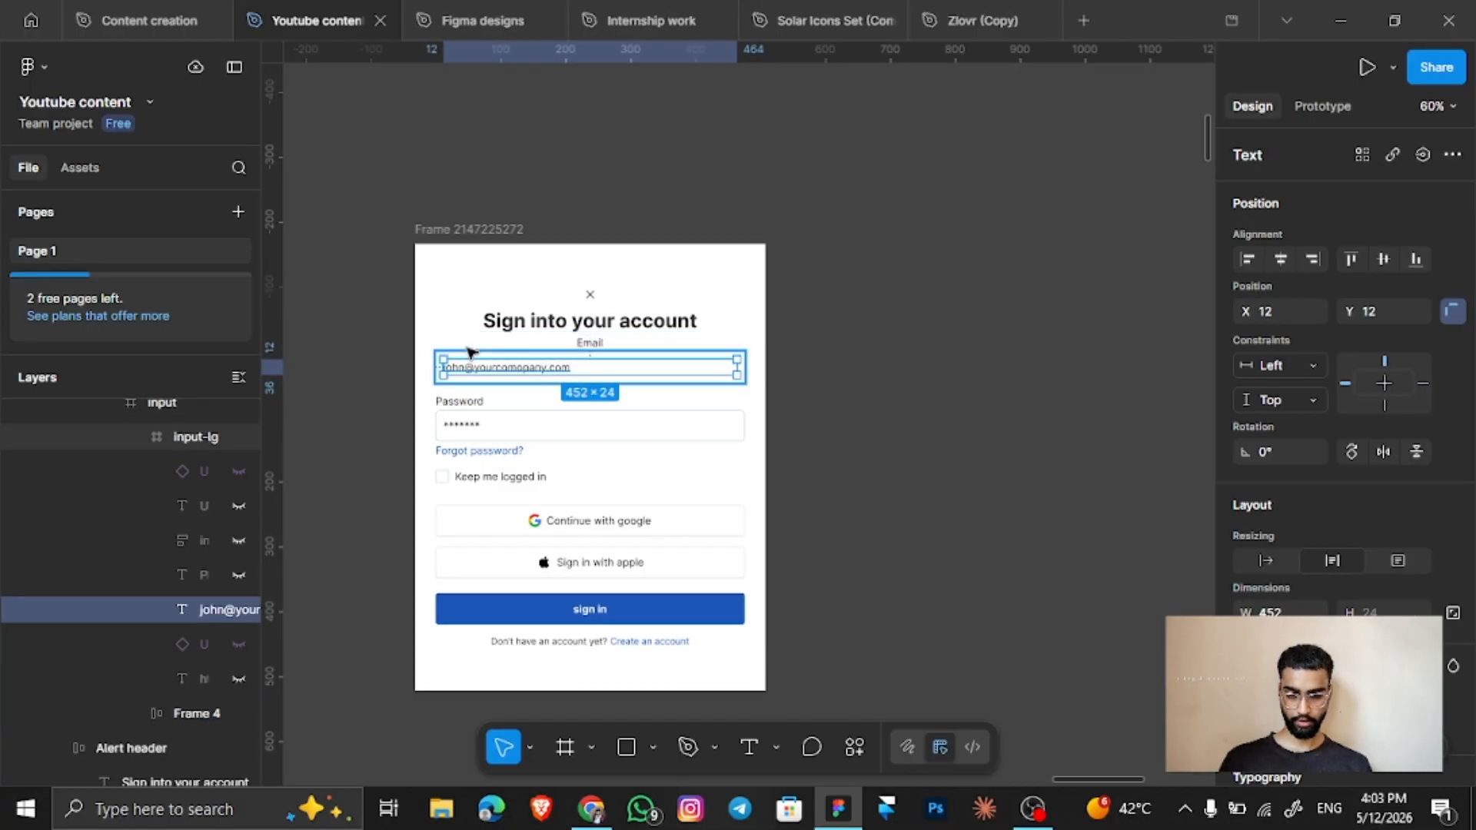
left_click(466, 351)
key("shift+a")
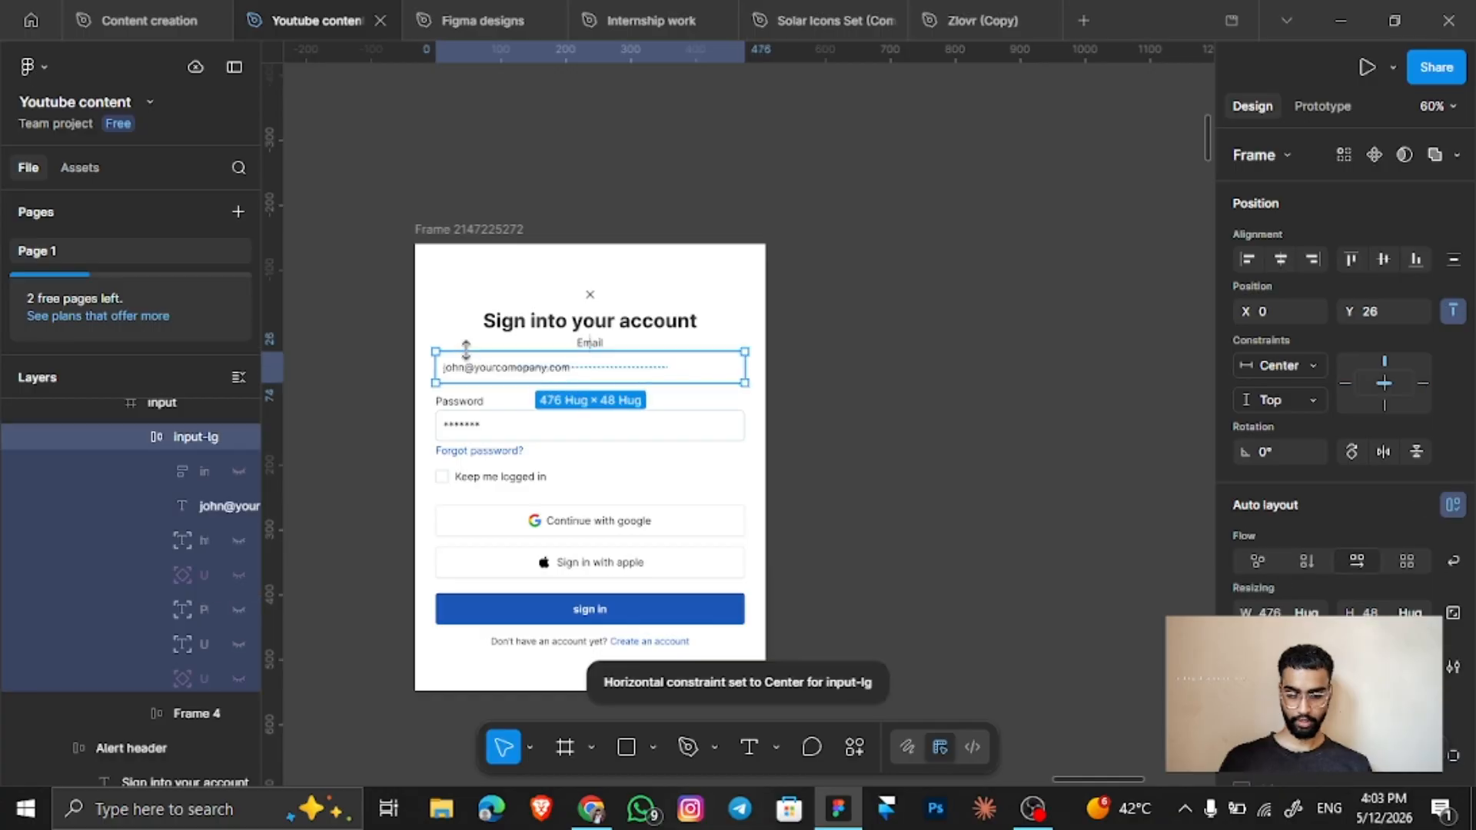
Add auto layout to Frame 4 around the Password label.
left_click(463, 408)
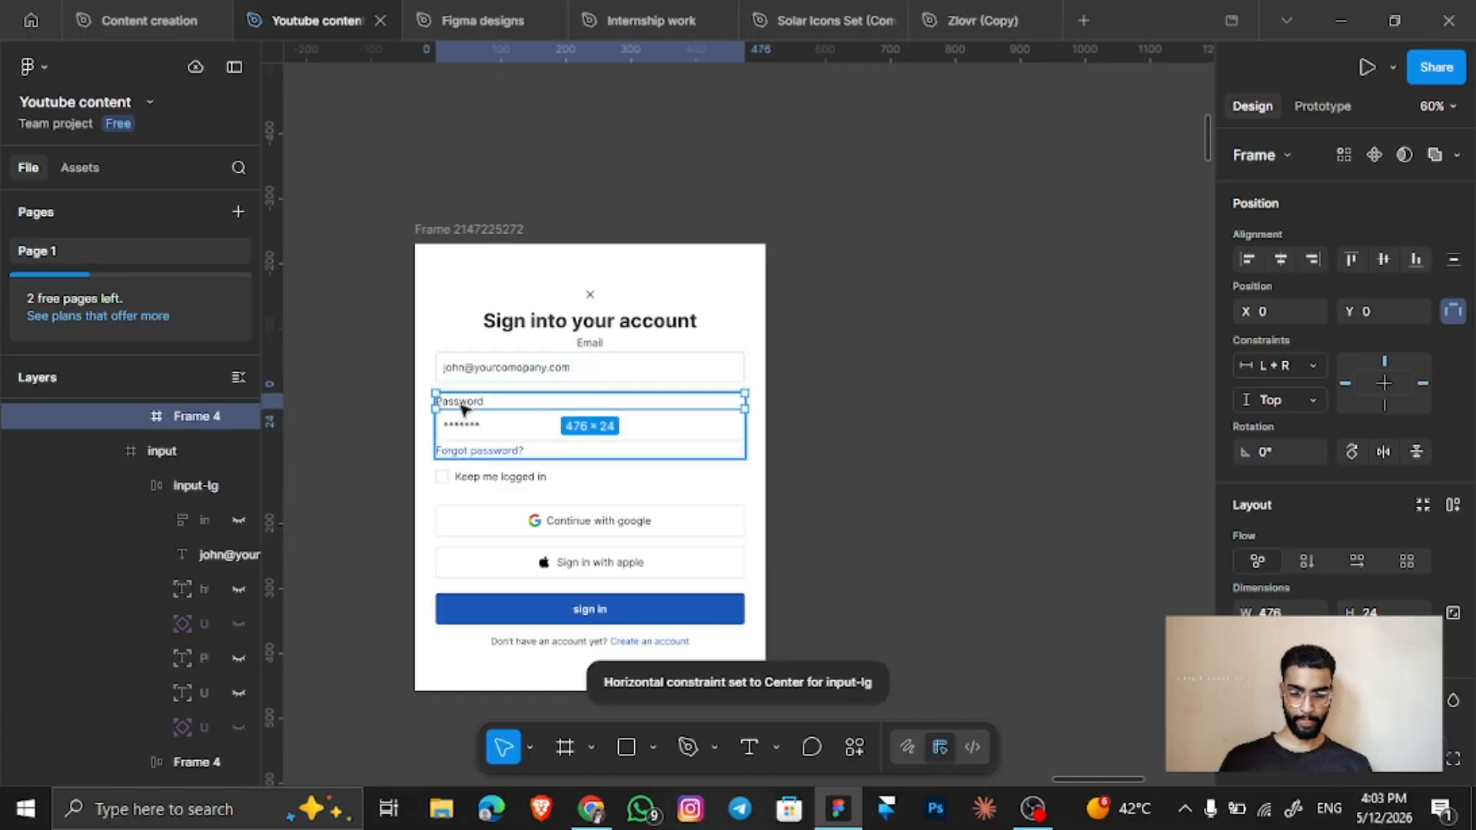
left_click(464, 409)
key("shift+Return")
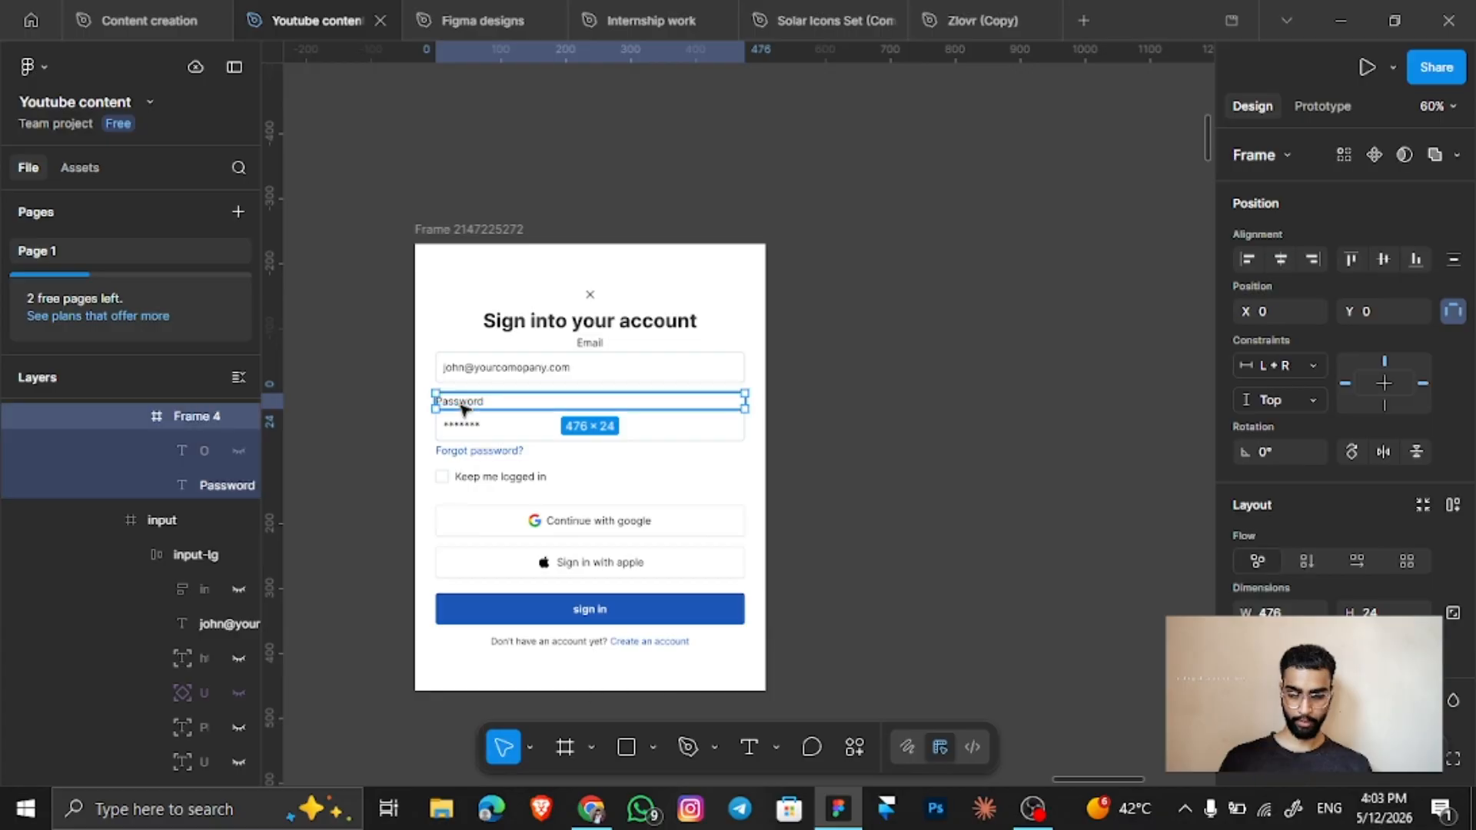
key("shift+a")
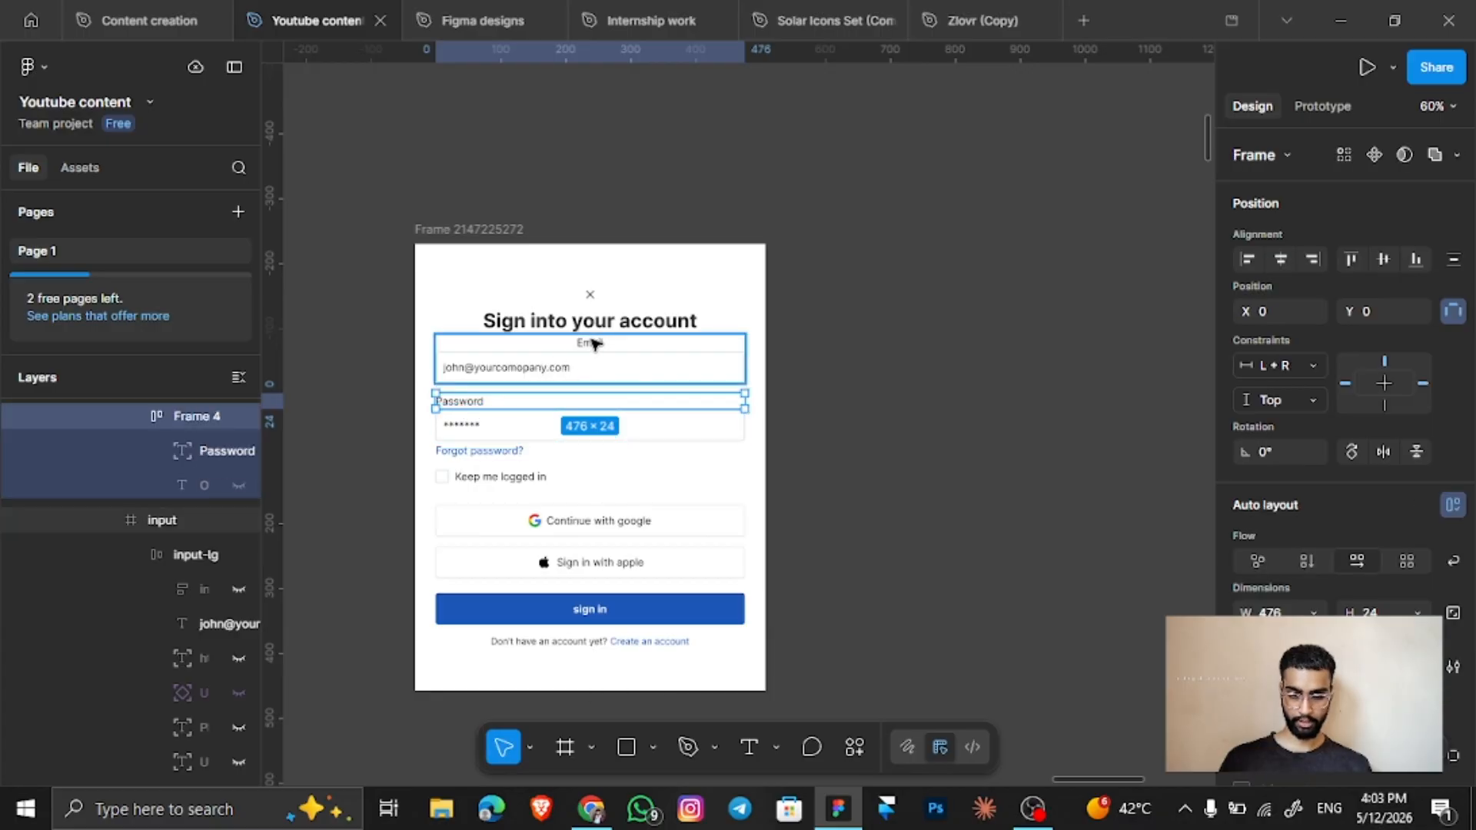
left_click(593, 343)
left_click(592, 343)
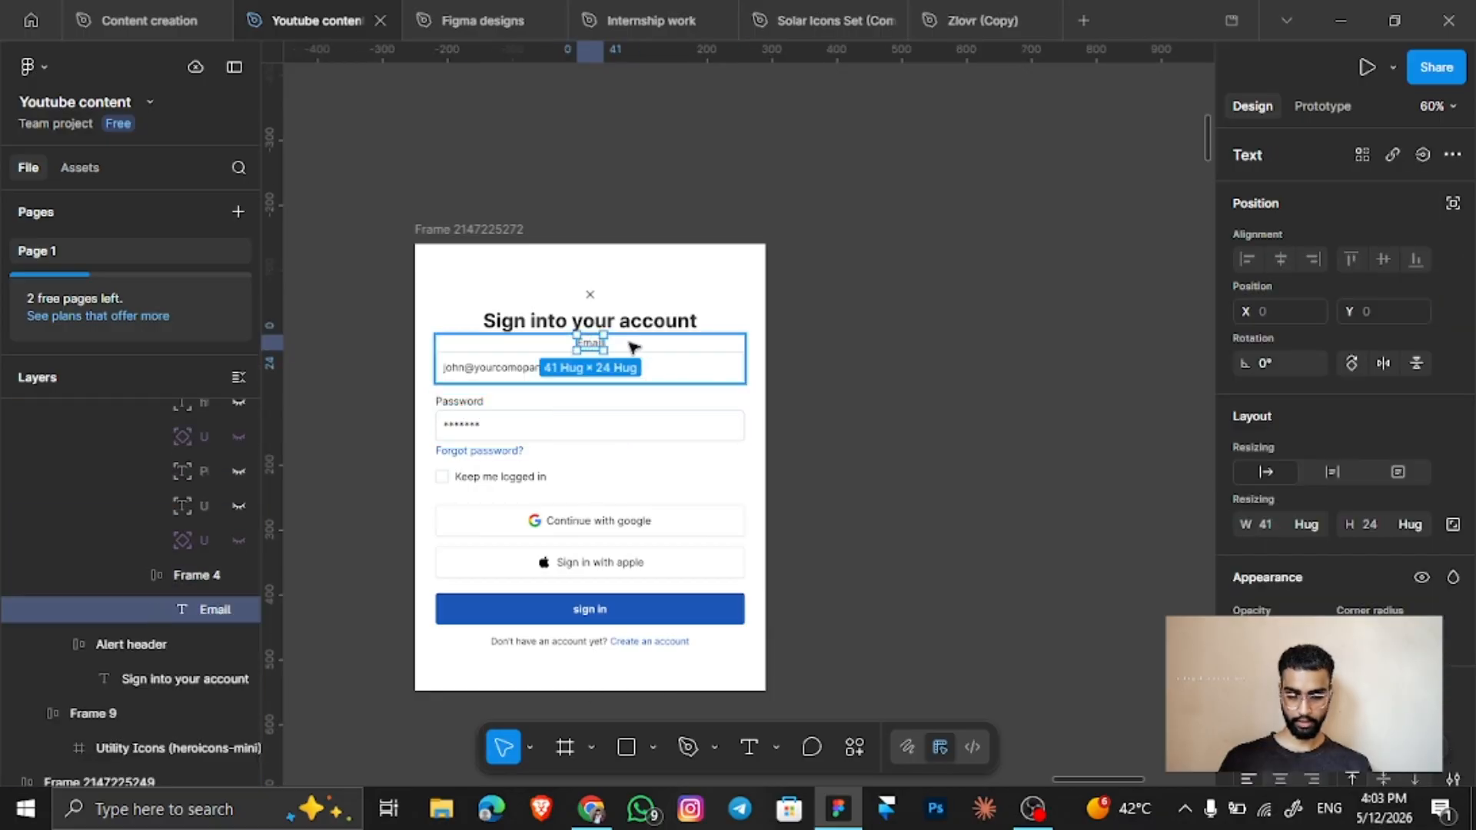
key("shift+Return")
key("shift+Return")
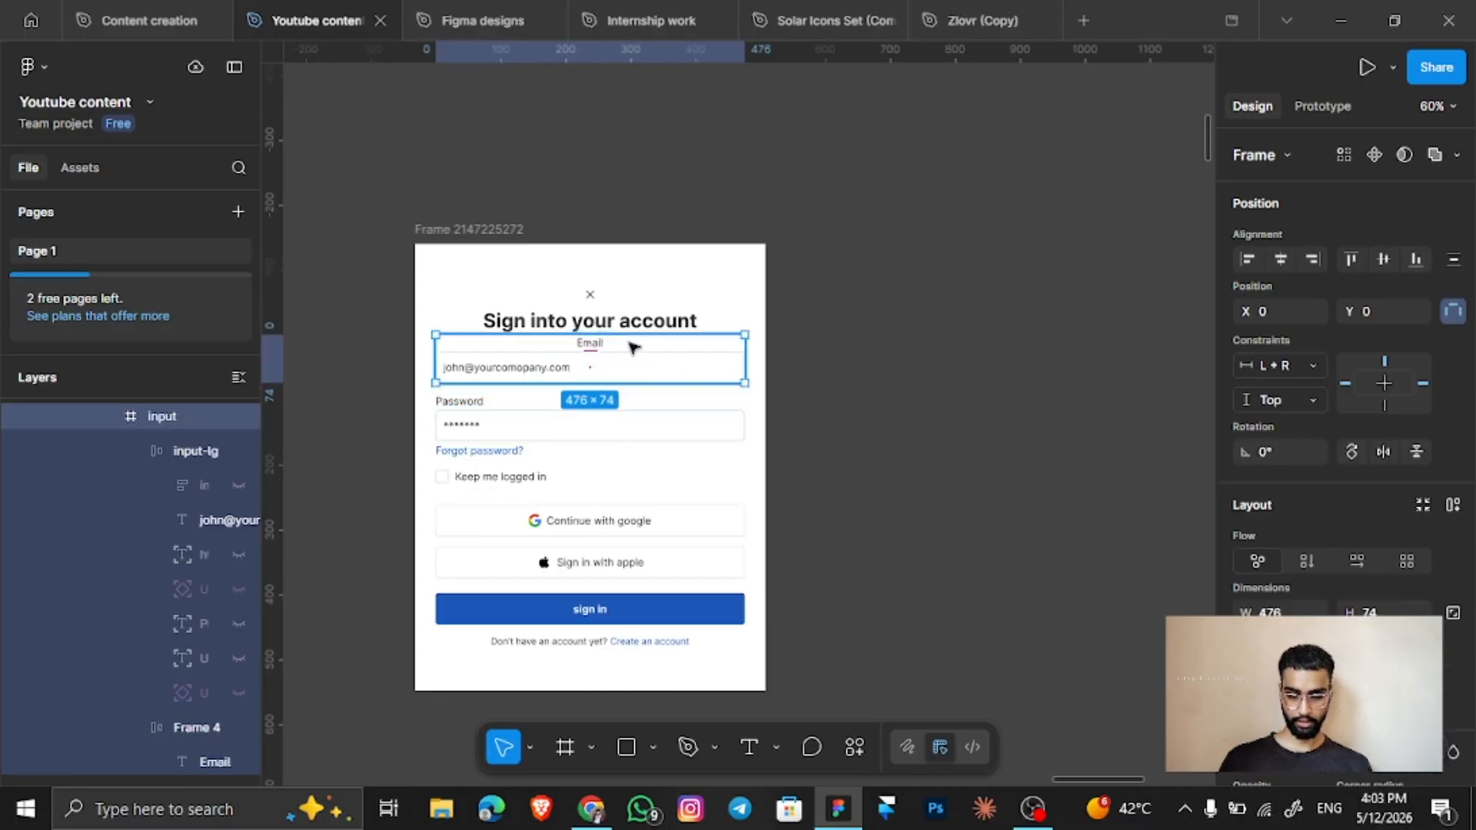
double_click(586, 344)
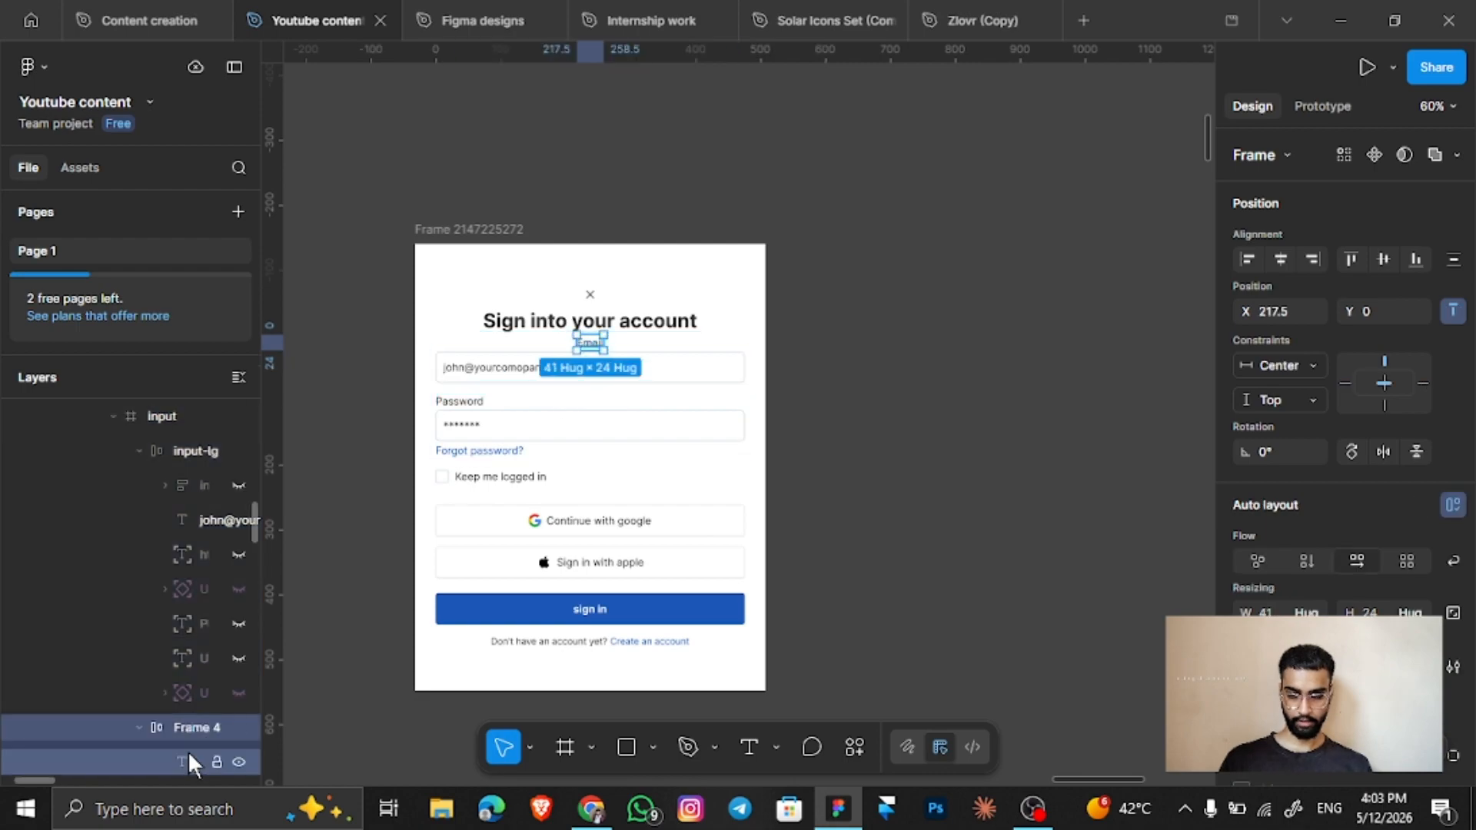
scroll(187, 750, "down", 2)
left_click(1311, 613)
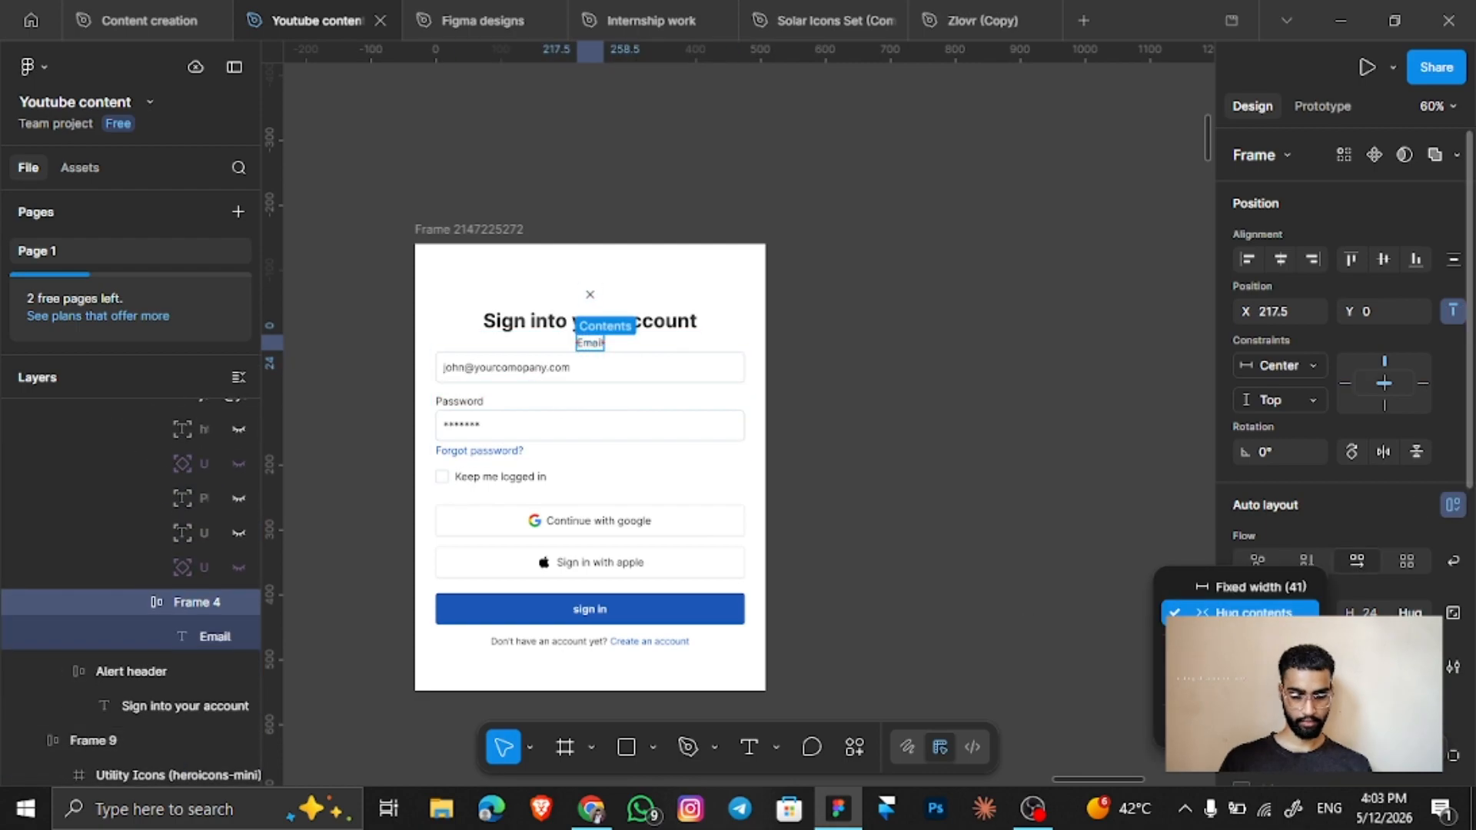
left_click(1152, 573)
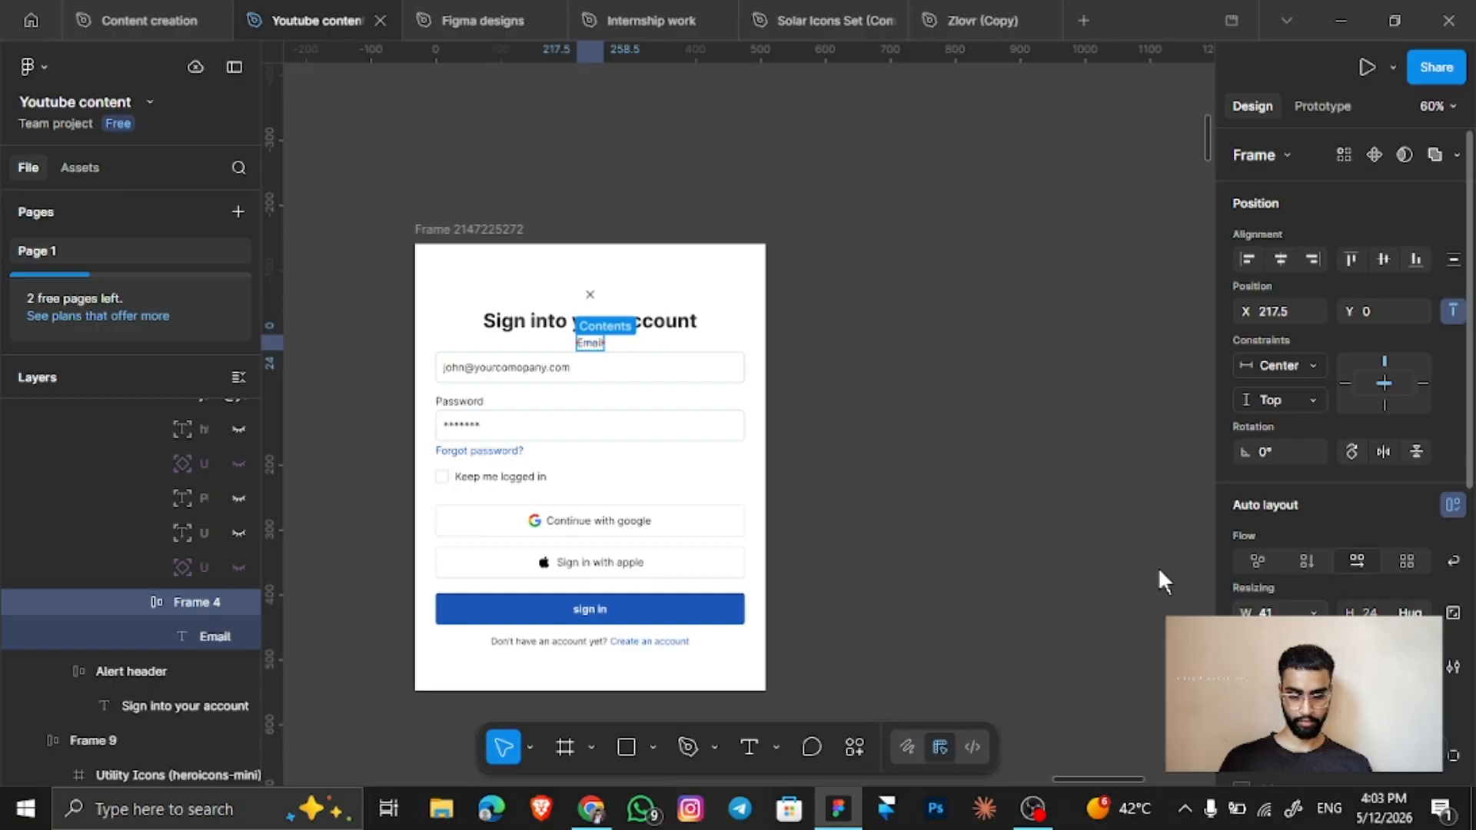
left_click(486, 408)
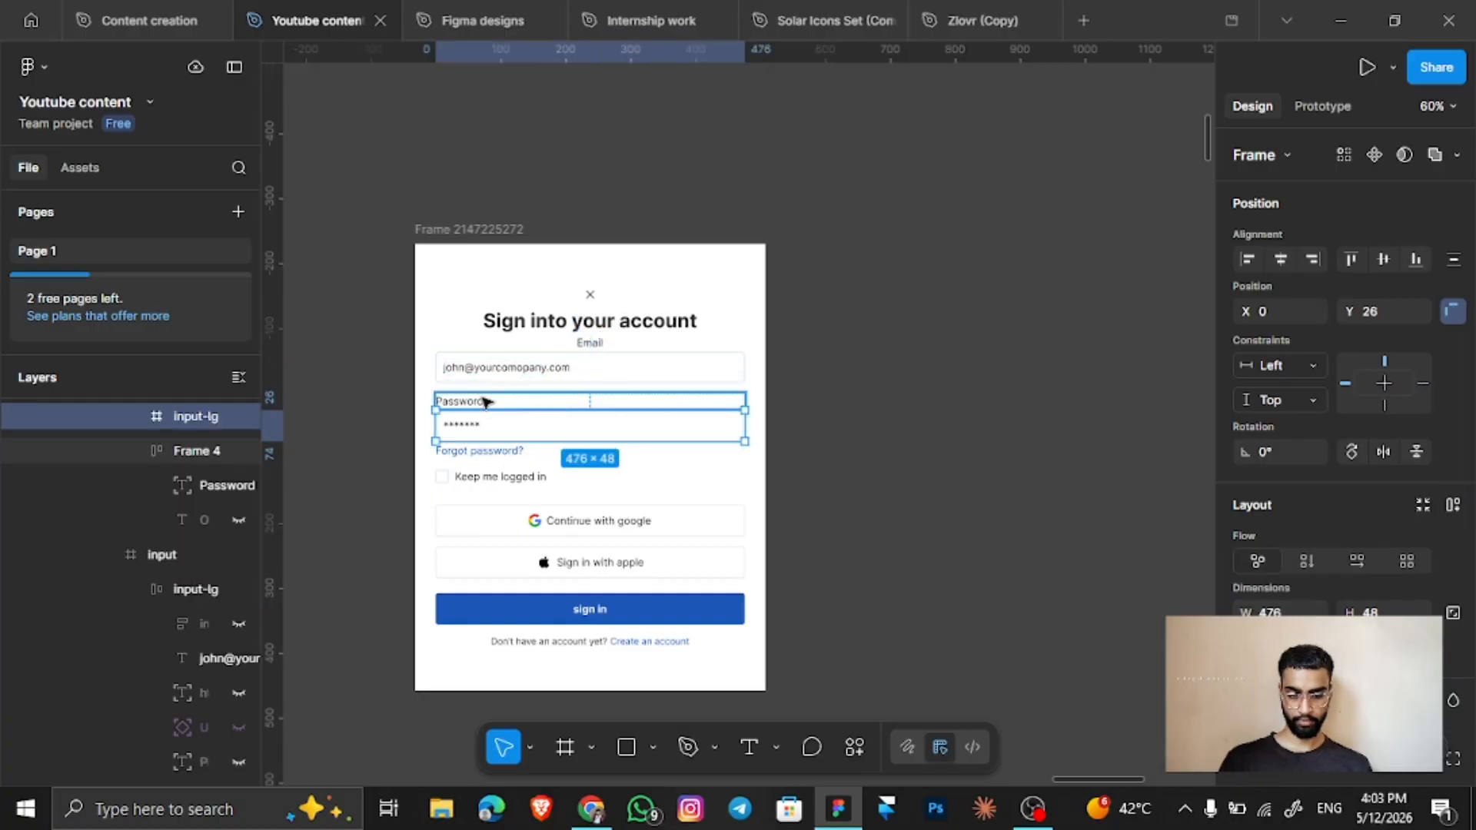
left_click(484, 402)
Undo the auto layout on the Password label's Frame 4 and on the email field's input-lg frame.
key("ctrl+z")
key("ctrl+z")
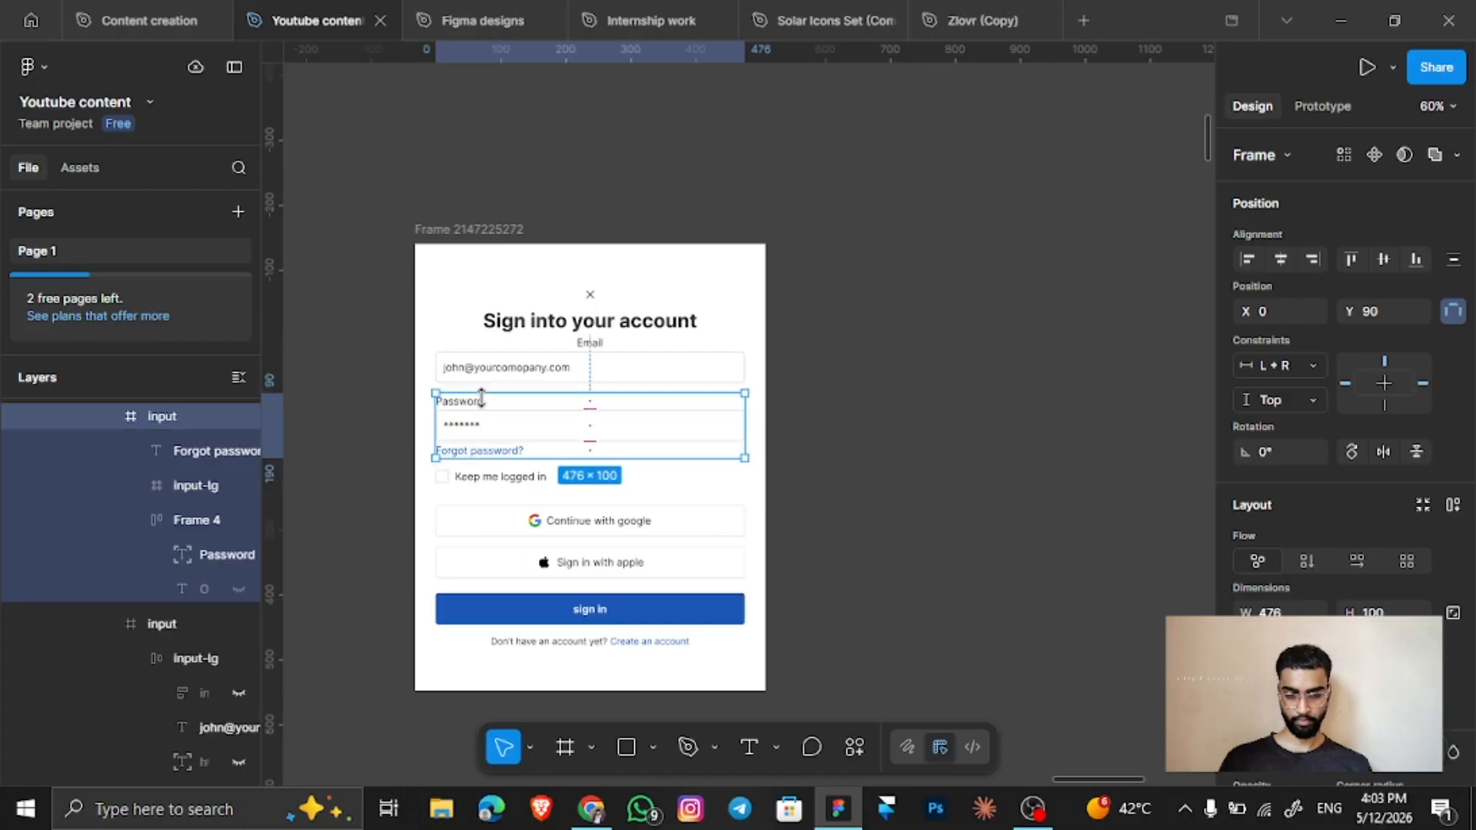
key("ctrl+z")
key("ctrl+z")
key("ctrl+z")
key("ctrl+z")
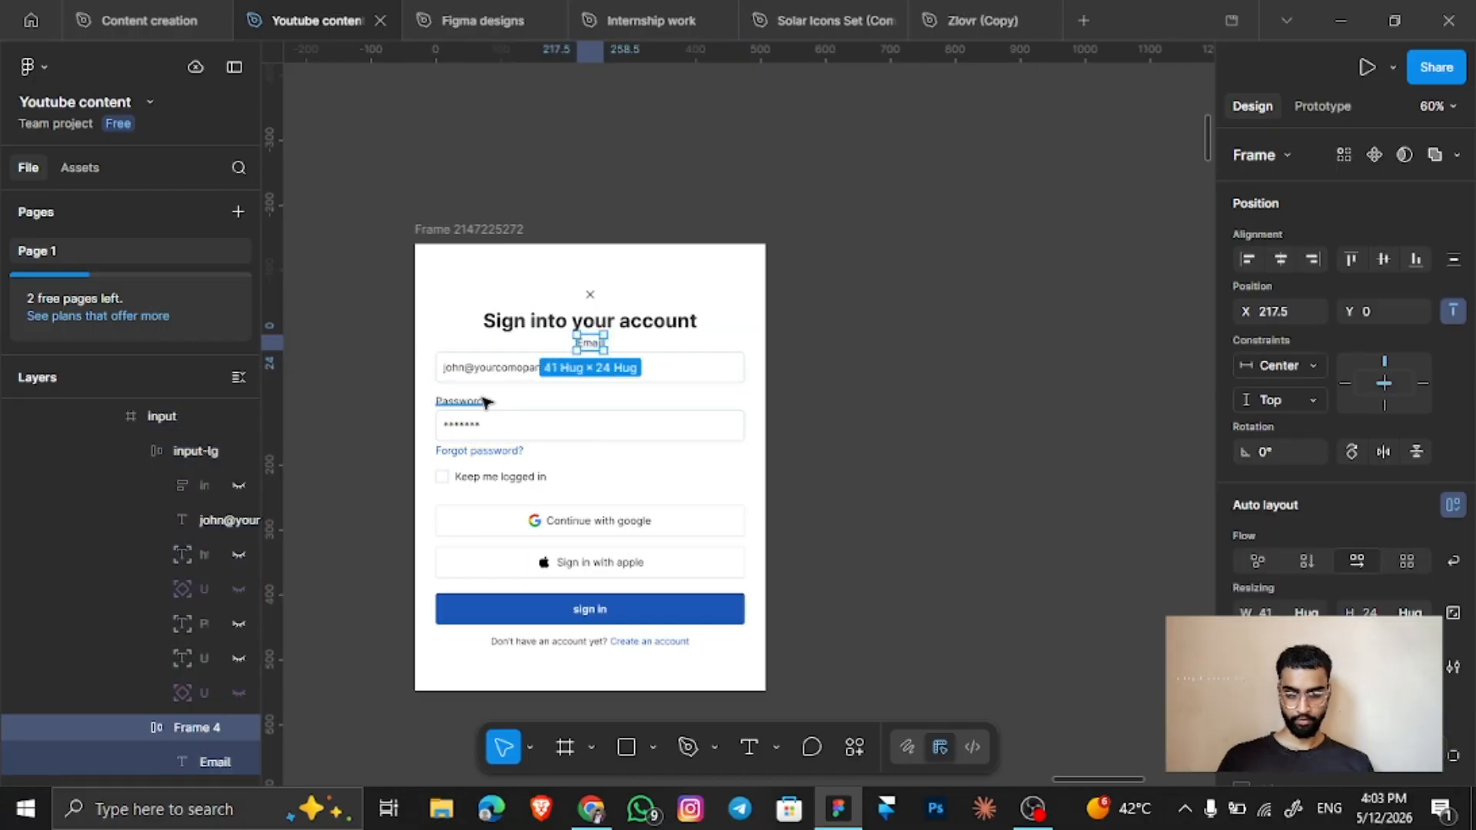
key("ctrl+z")
key("ctrl+z")
key("ctrl+z")
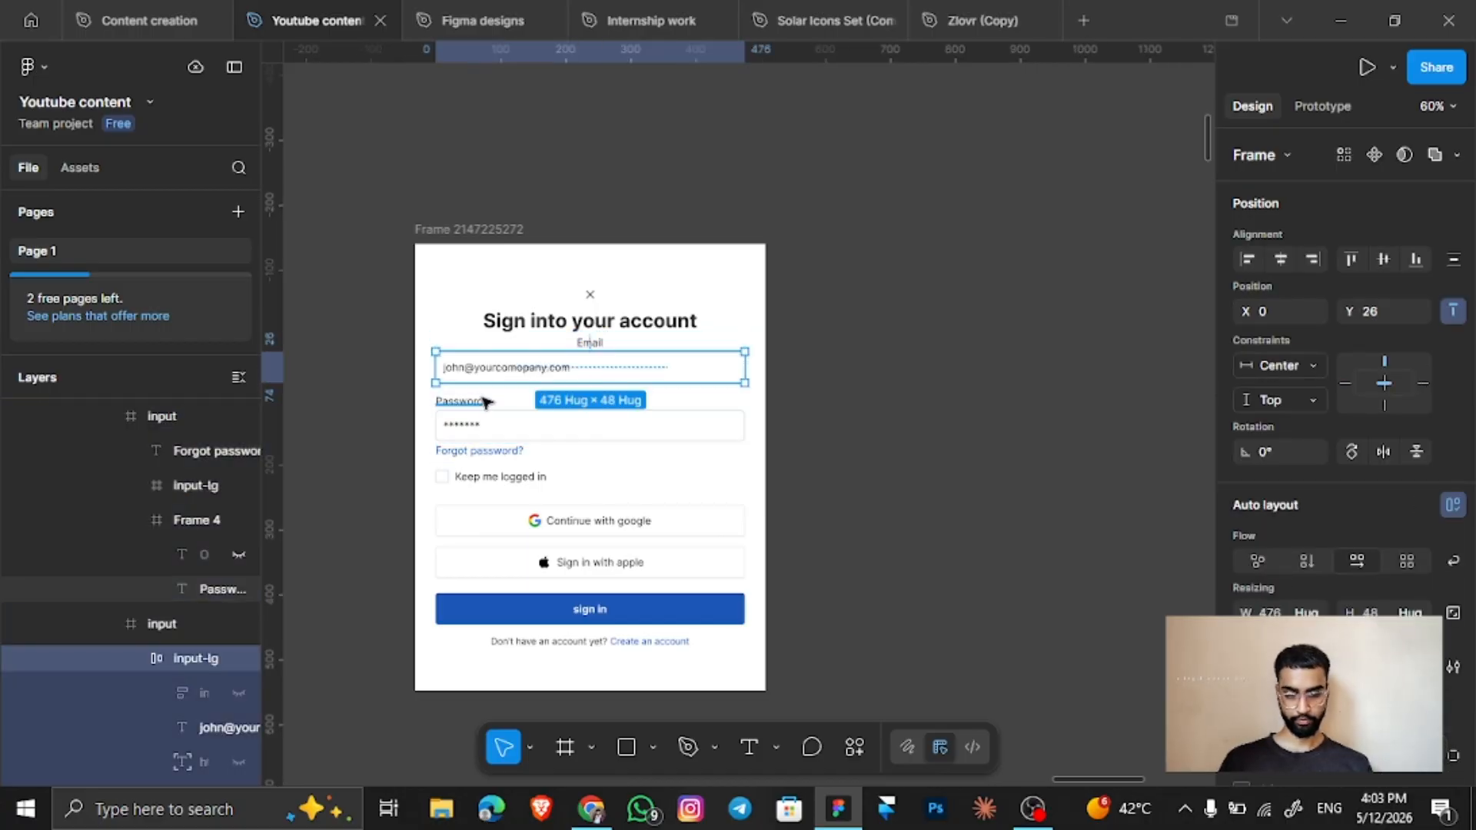
key("ctrl+z")
key("ctrl+z")
scroll(484, 402, "up", 3)
scroll(484, 402, "left", 1)
key("ctrl+z")
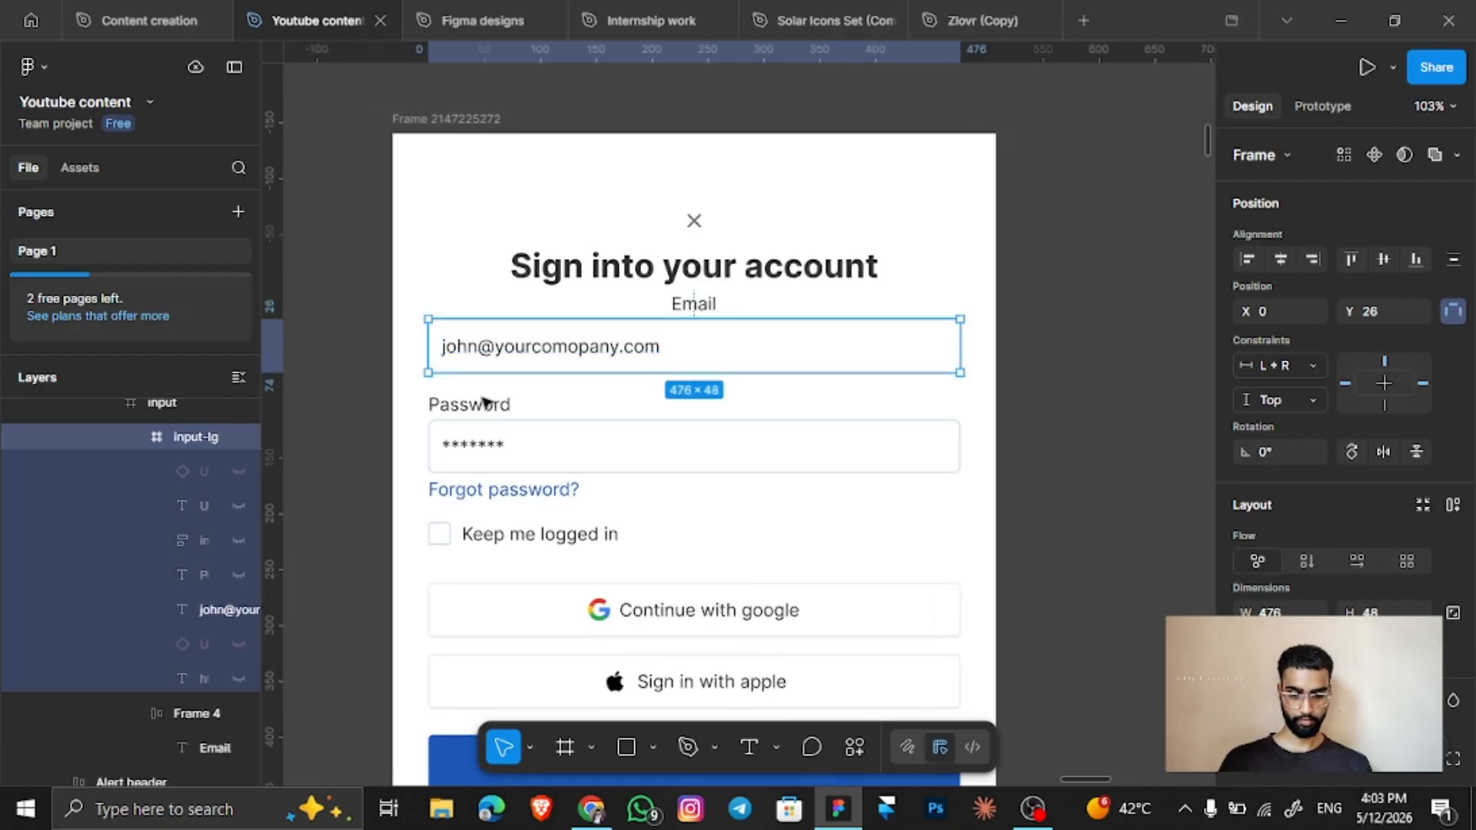
key("ctrl+z")
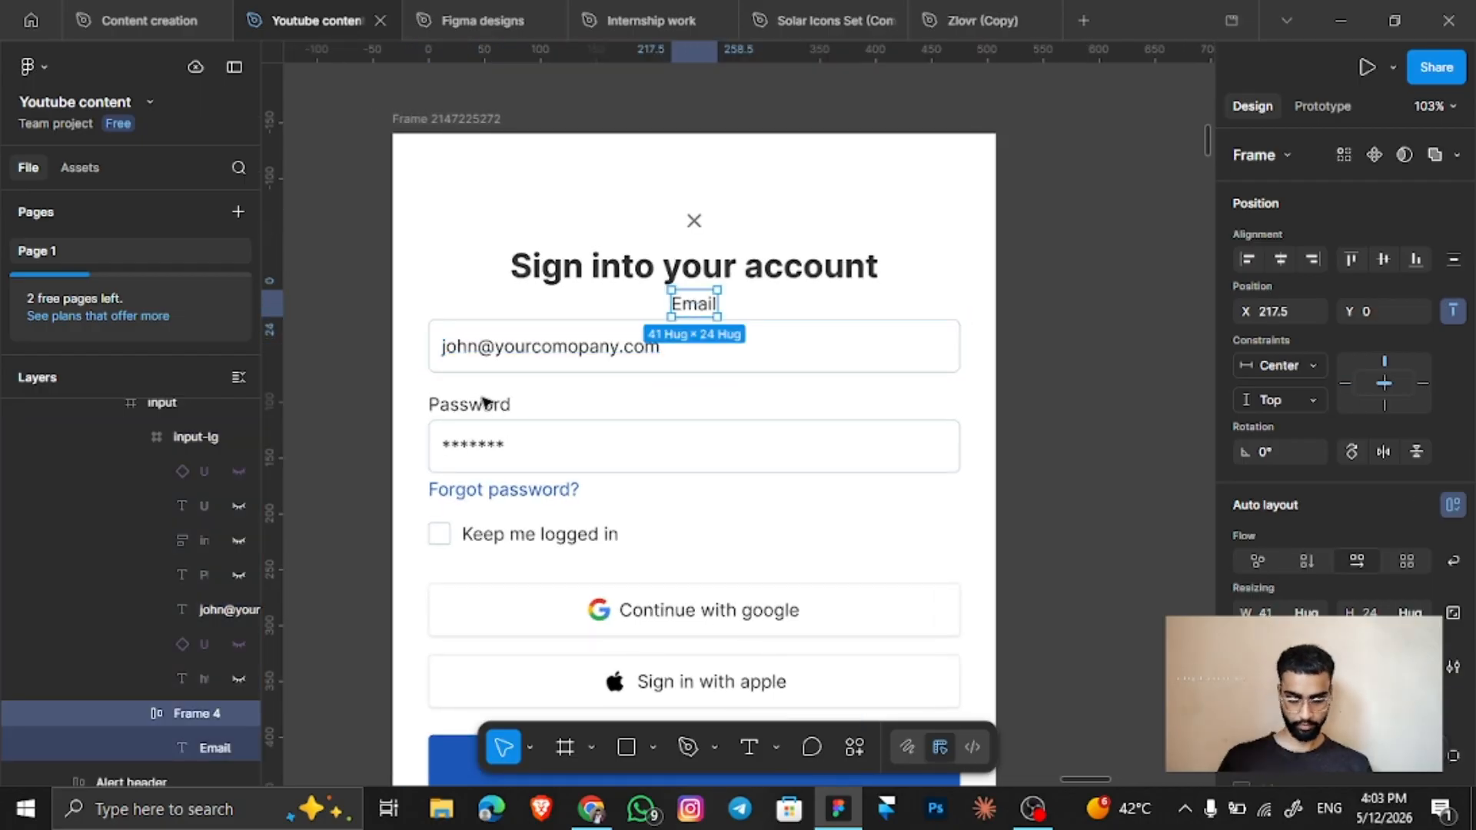
Add auto layout to the password section's input frame and to the input-lg frame inside it.
scroll(486, 411, "down", 2)
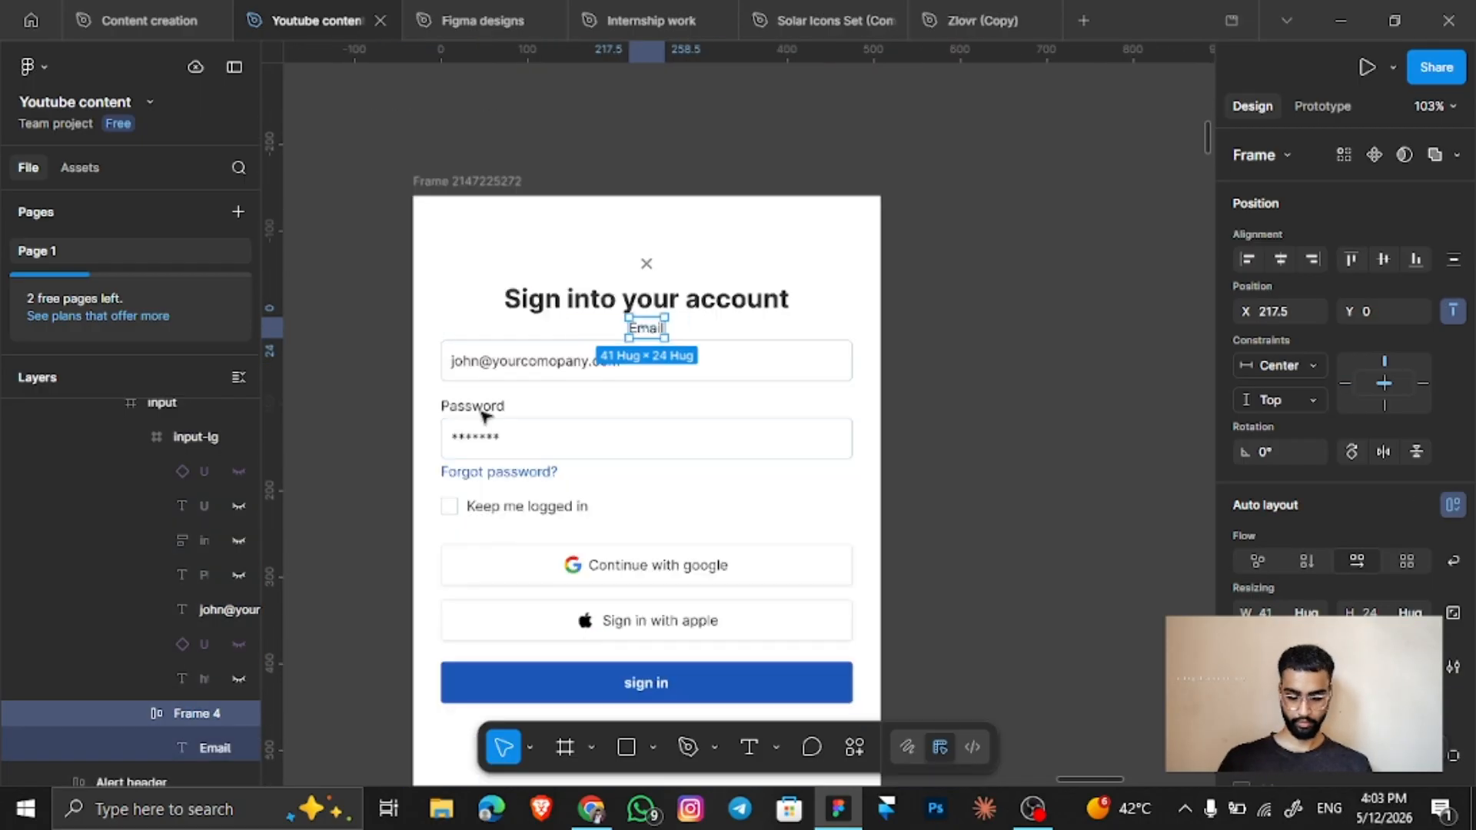
scroll(484, 415, "down", 3)
left_click(494, 422)
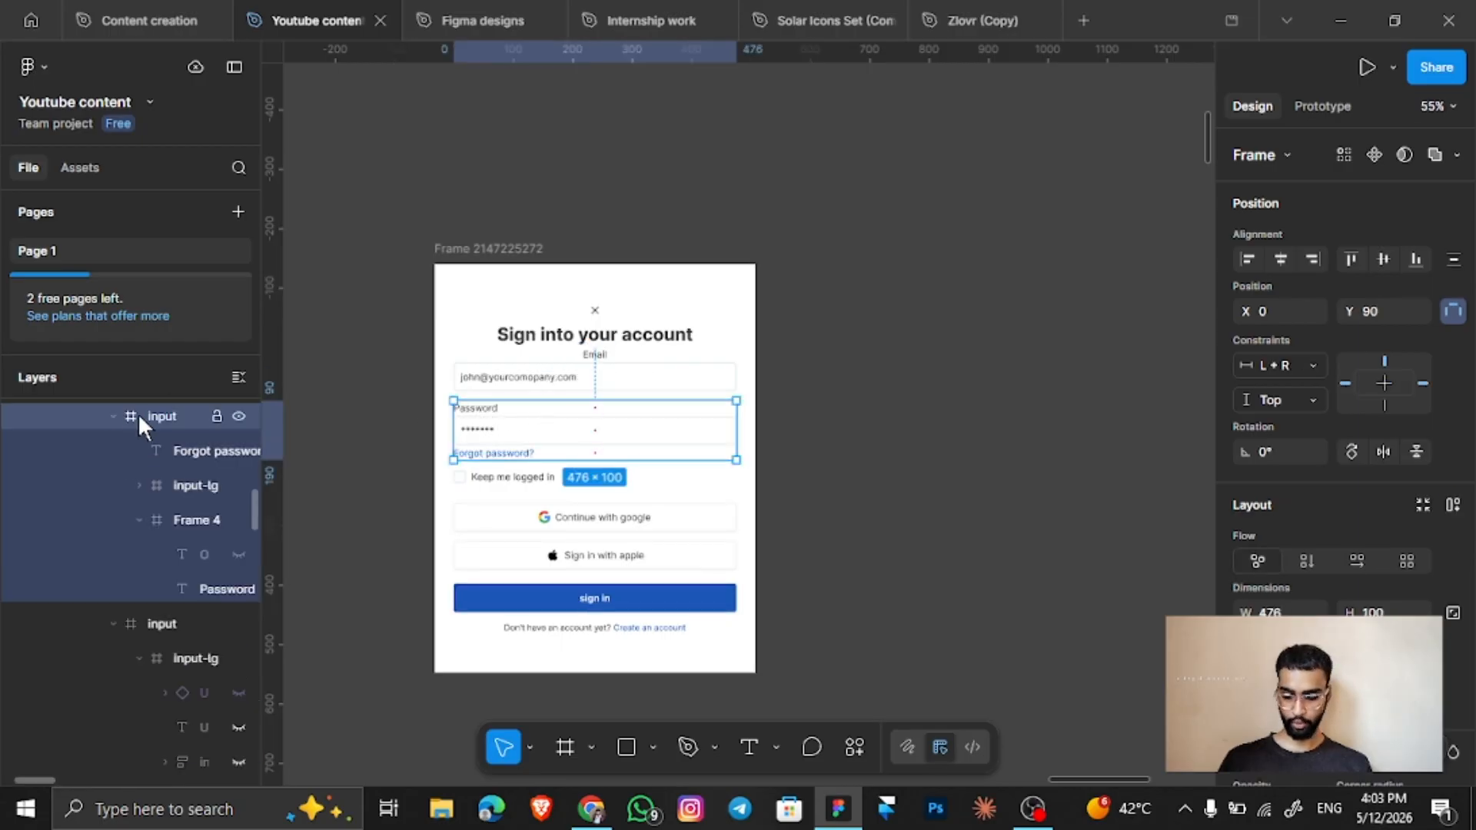
key("shift+a")
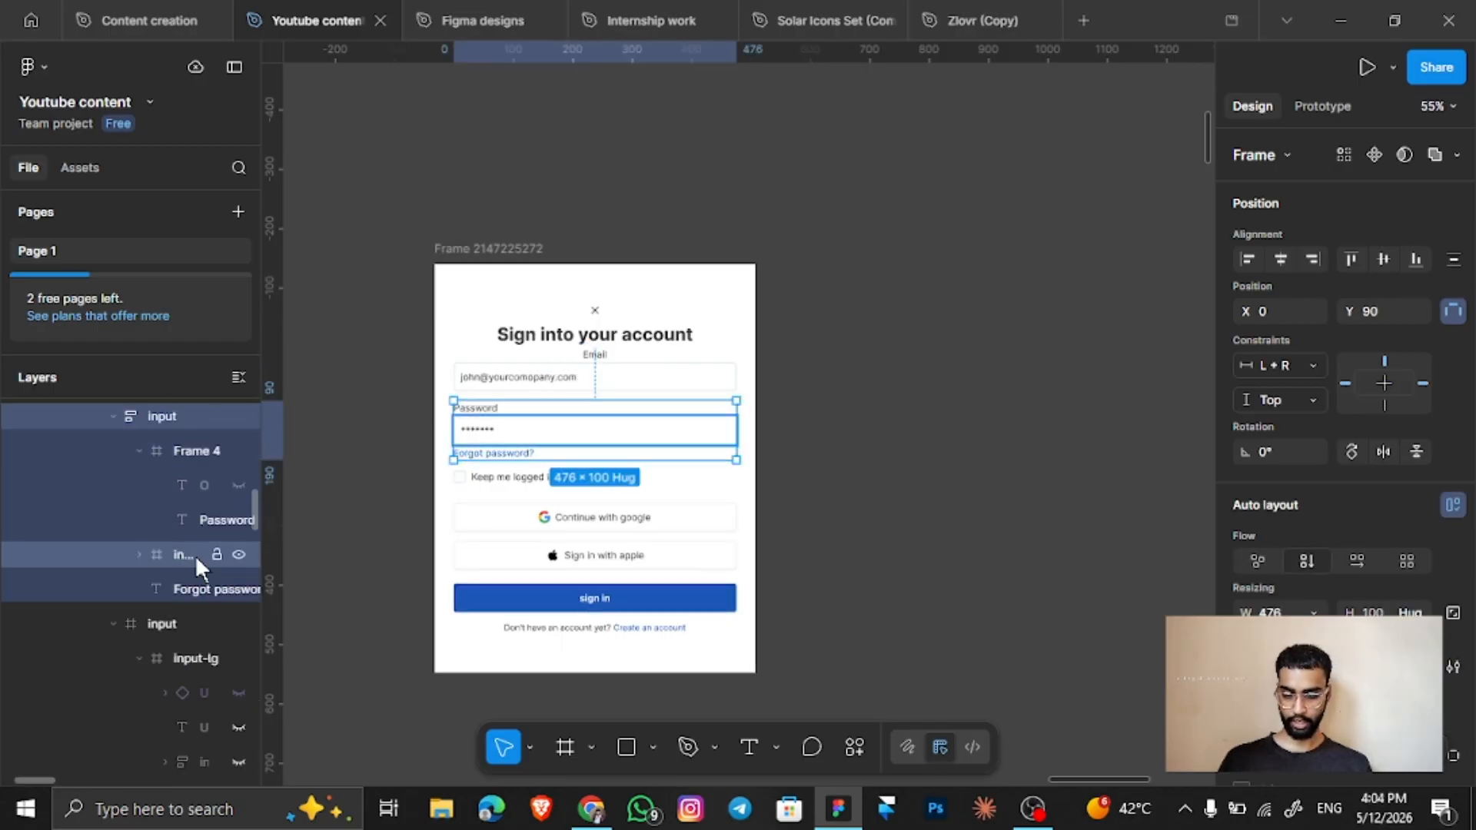
left_click(193, 554)
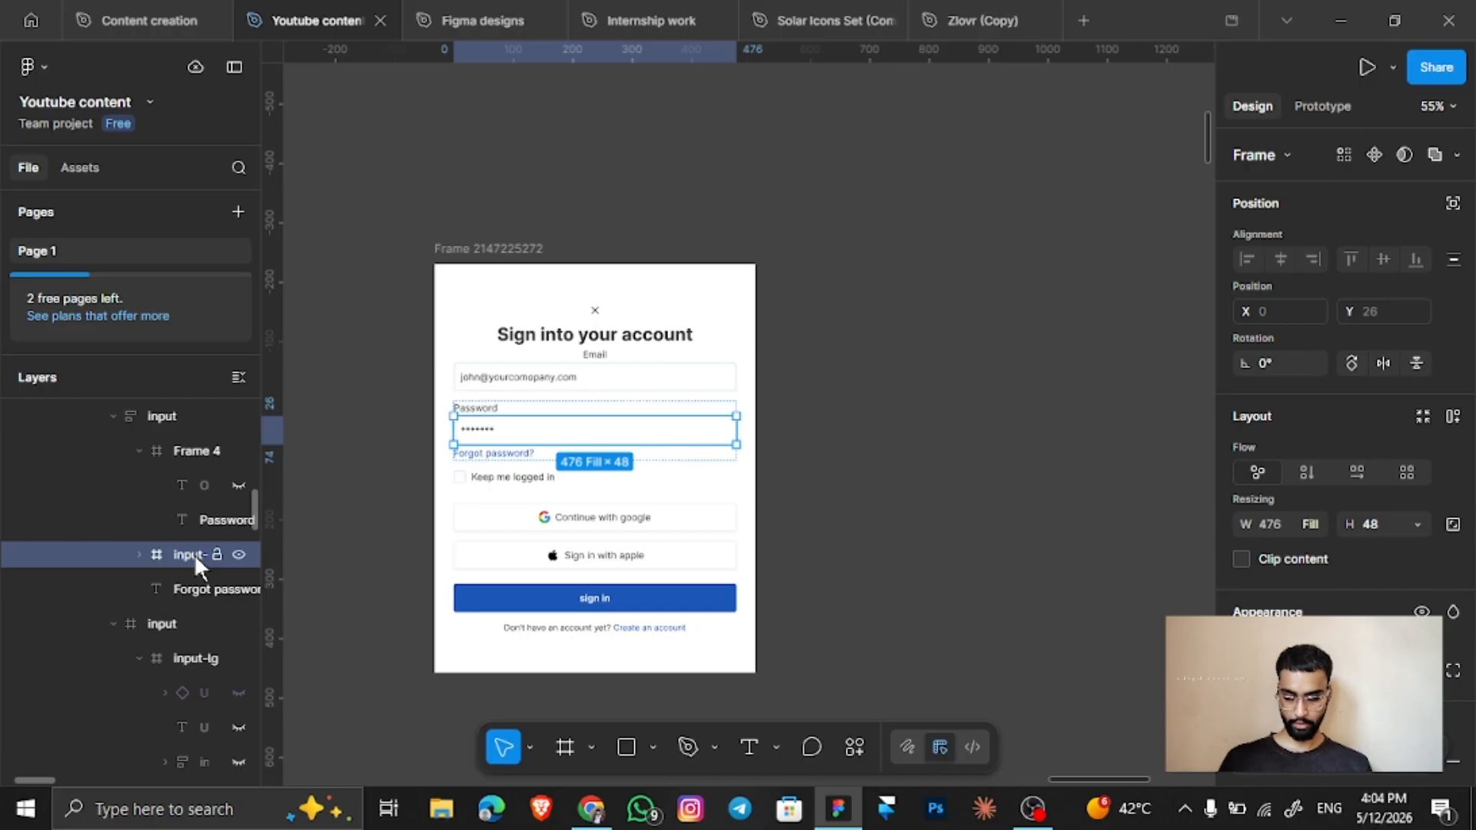
key("shift+a")
Add auto layout to the email field's input-lg frame and to the input frame that contains it.
left_click(517, 379)
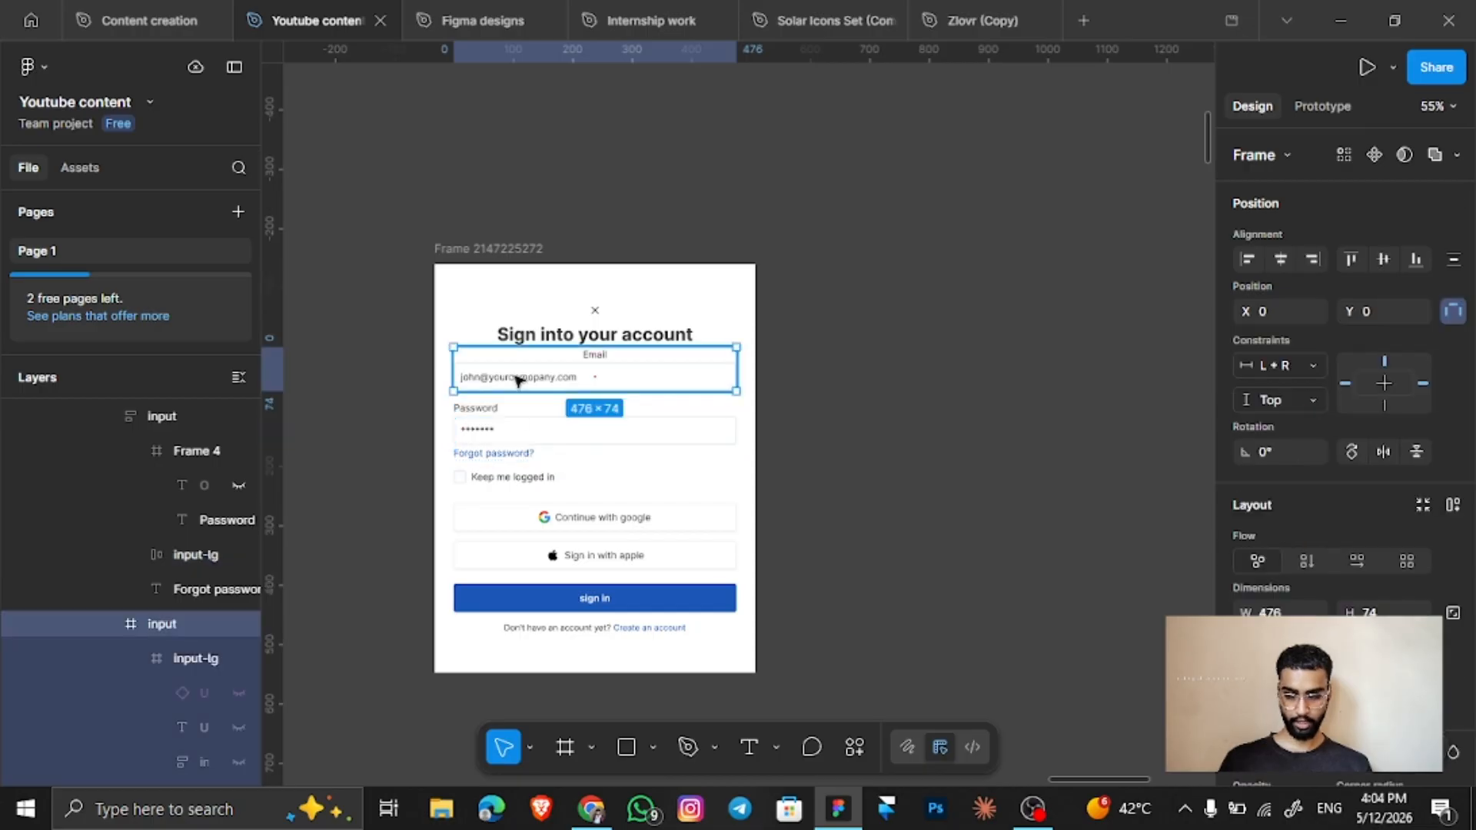
left_click(518, 379)
key("shift+a")
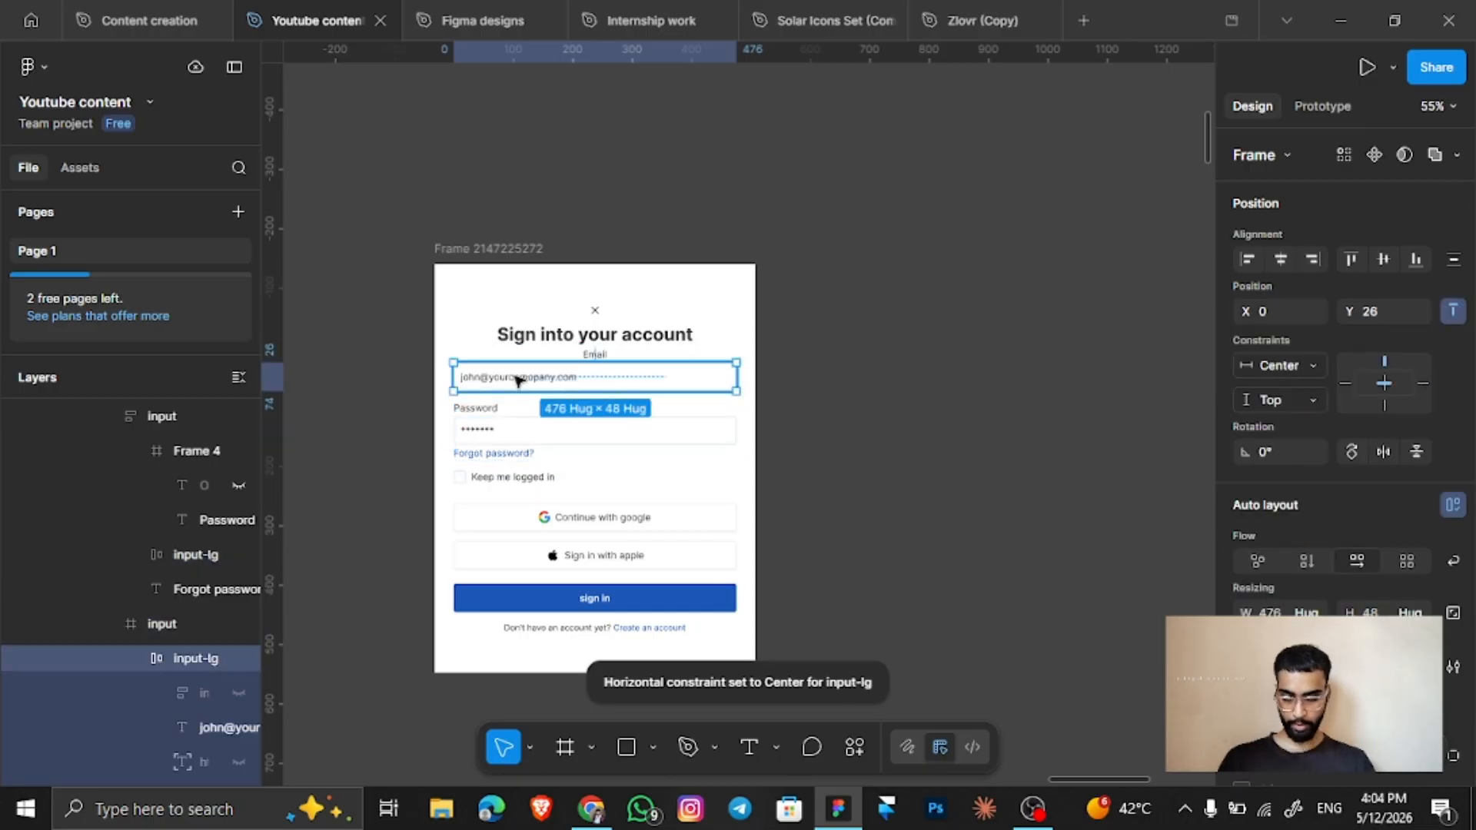
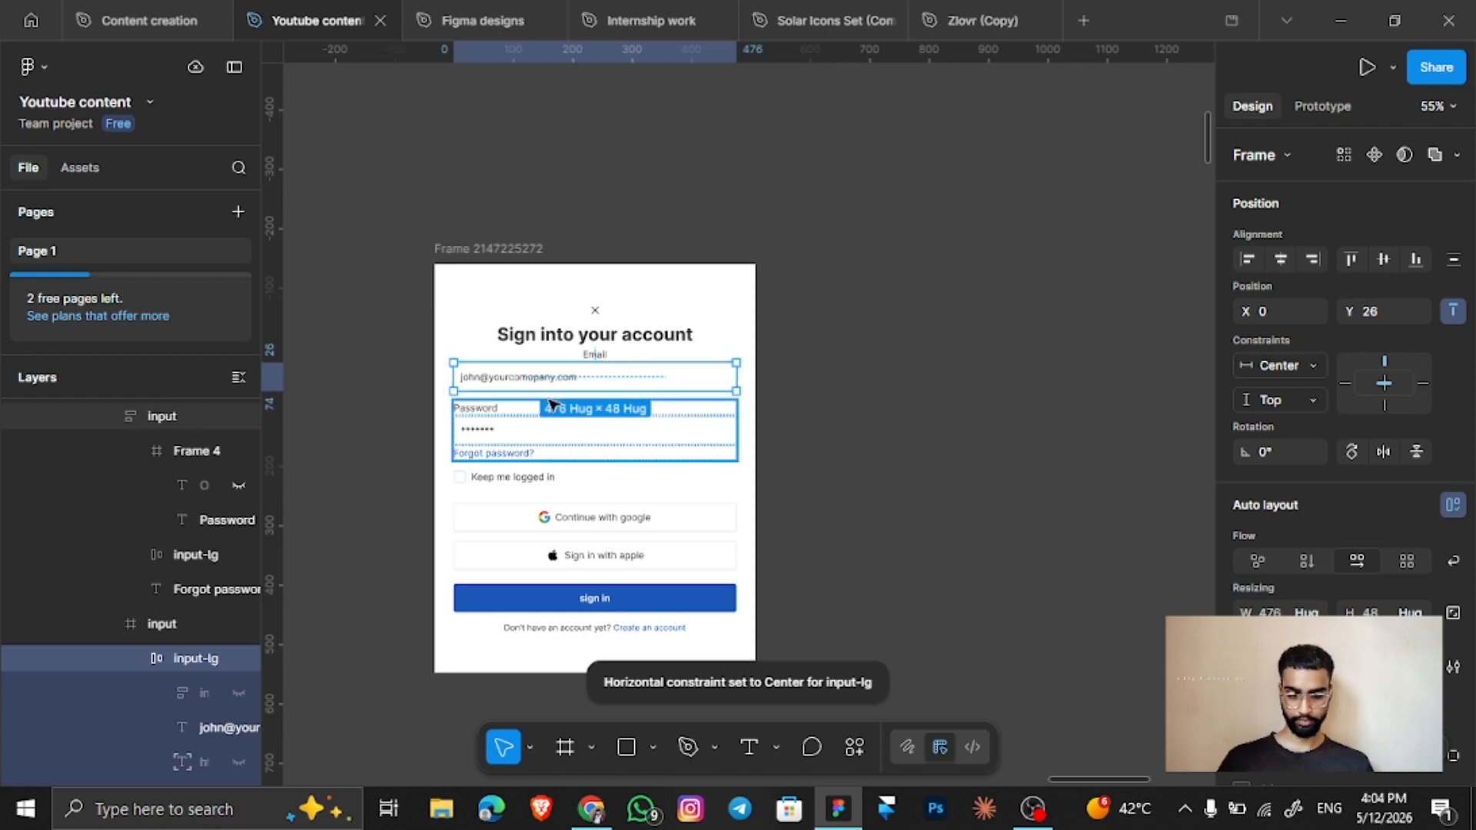
scroll(517, 379, "down", 3)
scroll(546, 388, "up", 2)
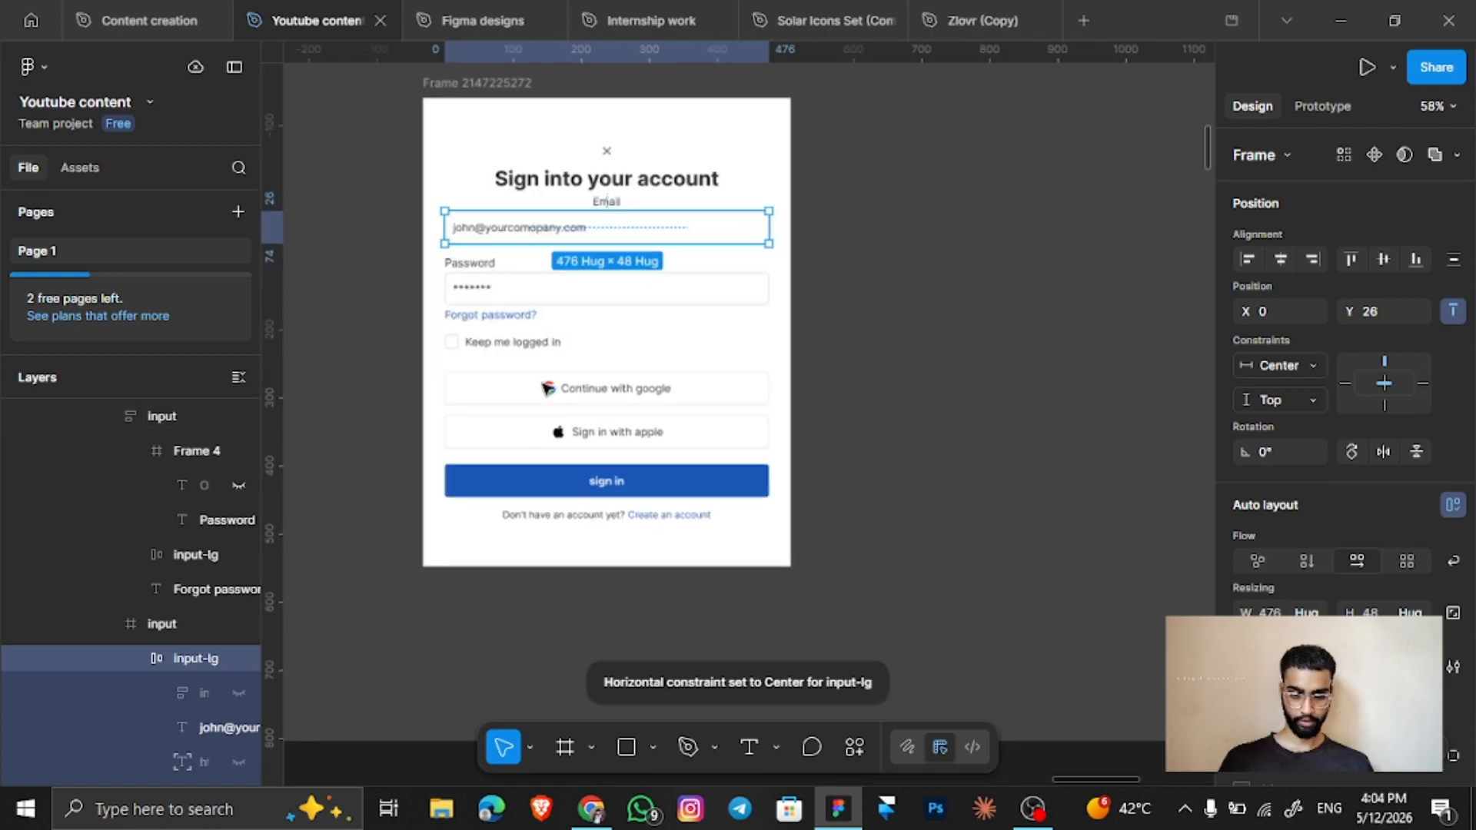
left_click(535, 345)
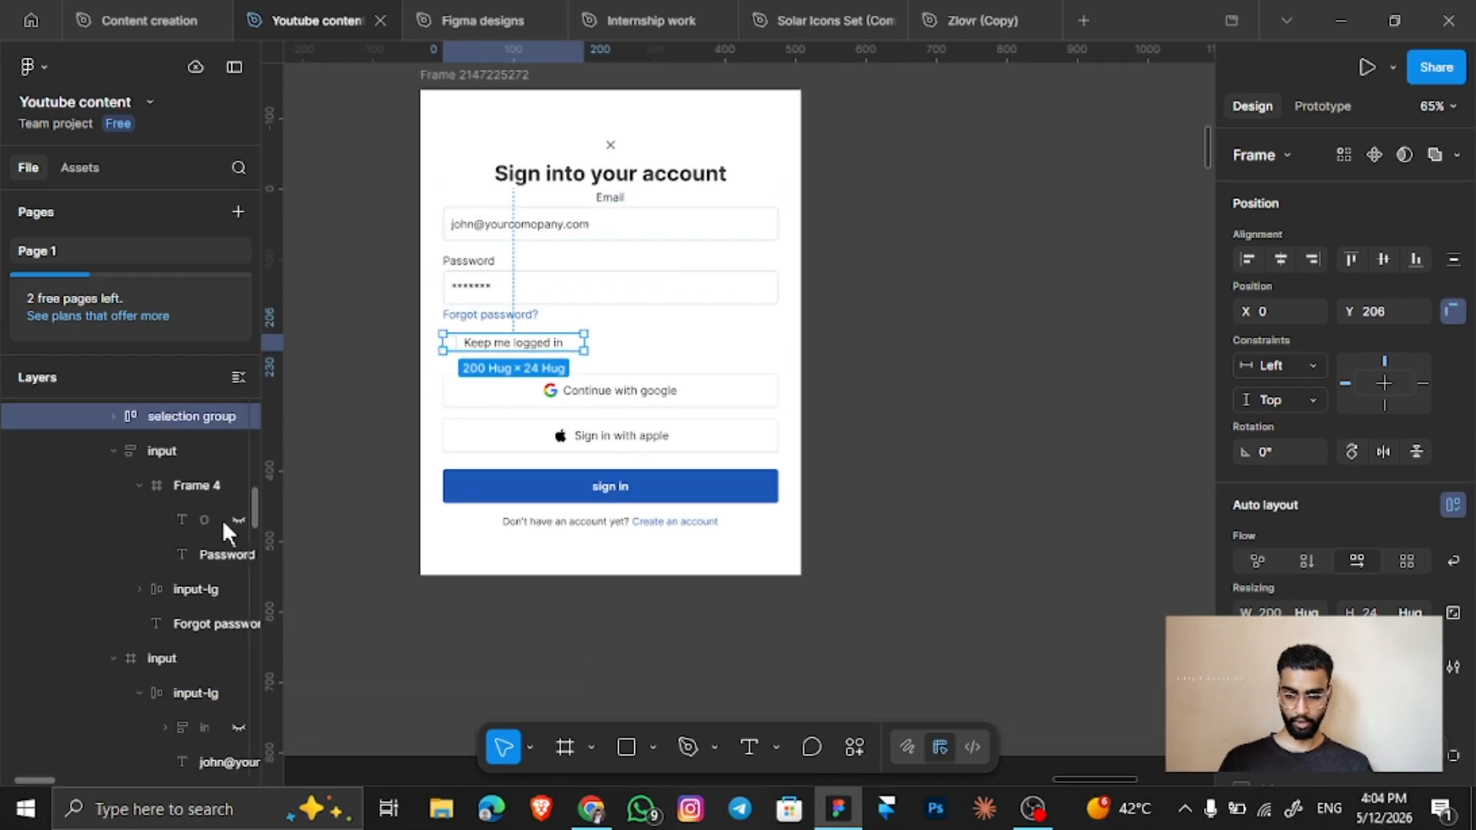
left_click(156, 664)
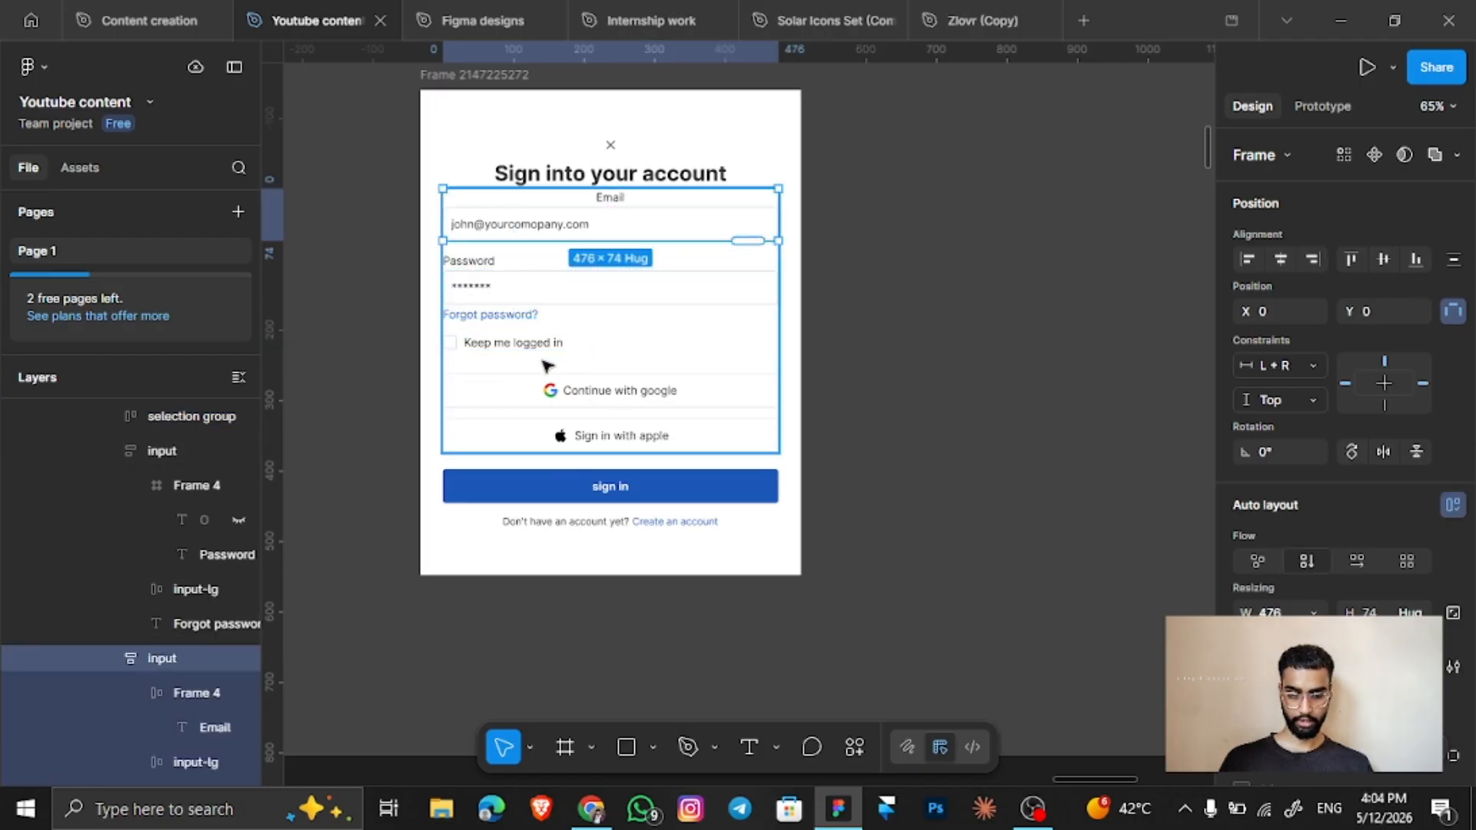
Add auto layout to Frame 823 and to the Google and Apple button frames inside it.
left_click(548, 392)
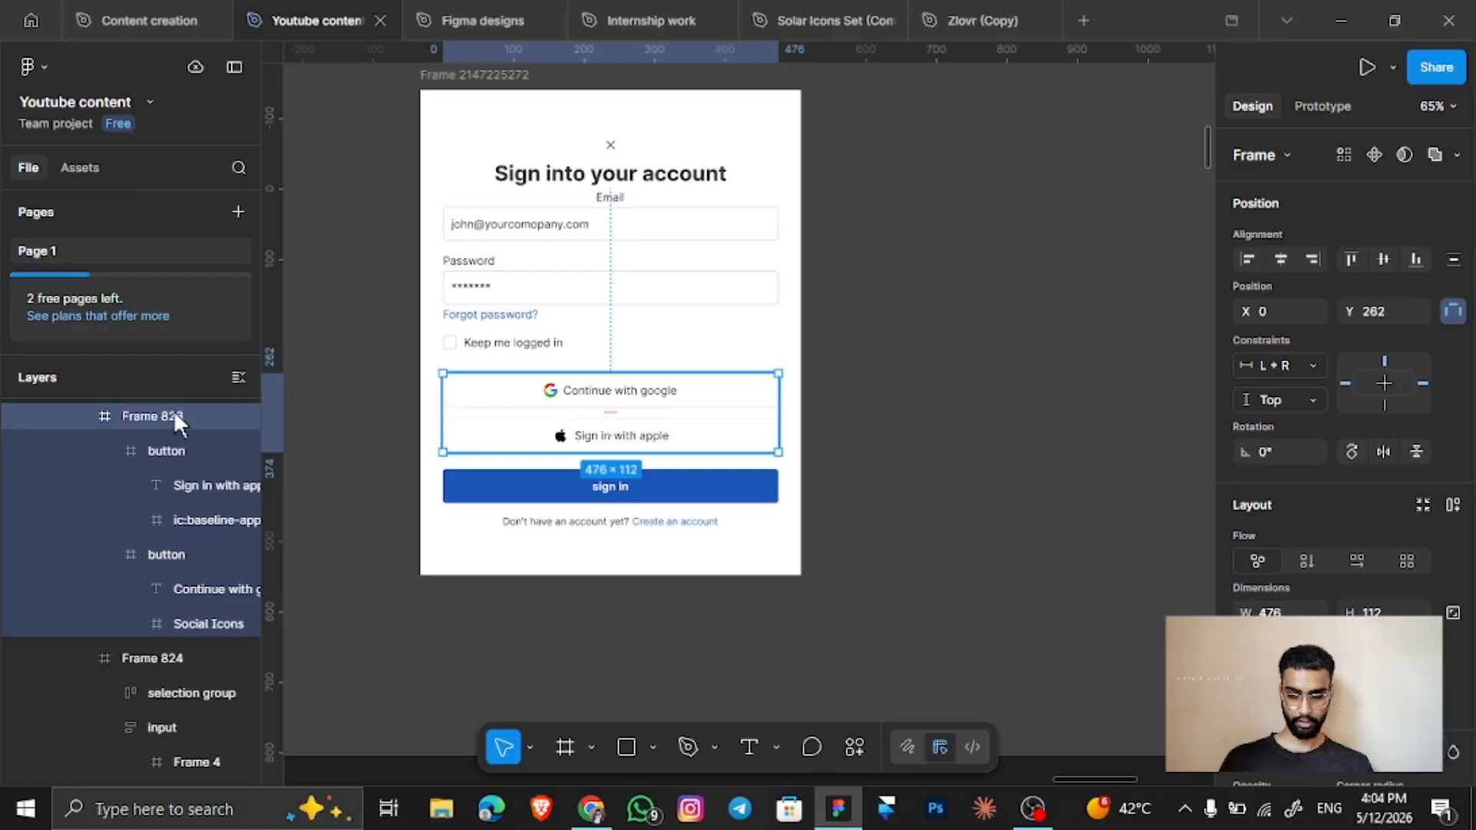
key("shift+a")
left_click(143, 449)
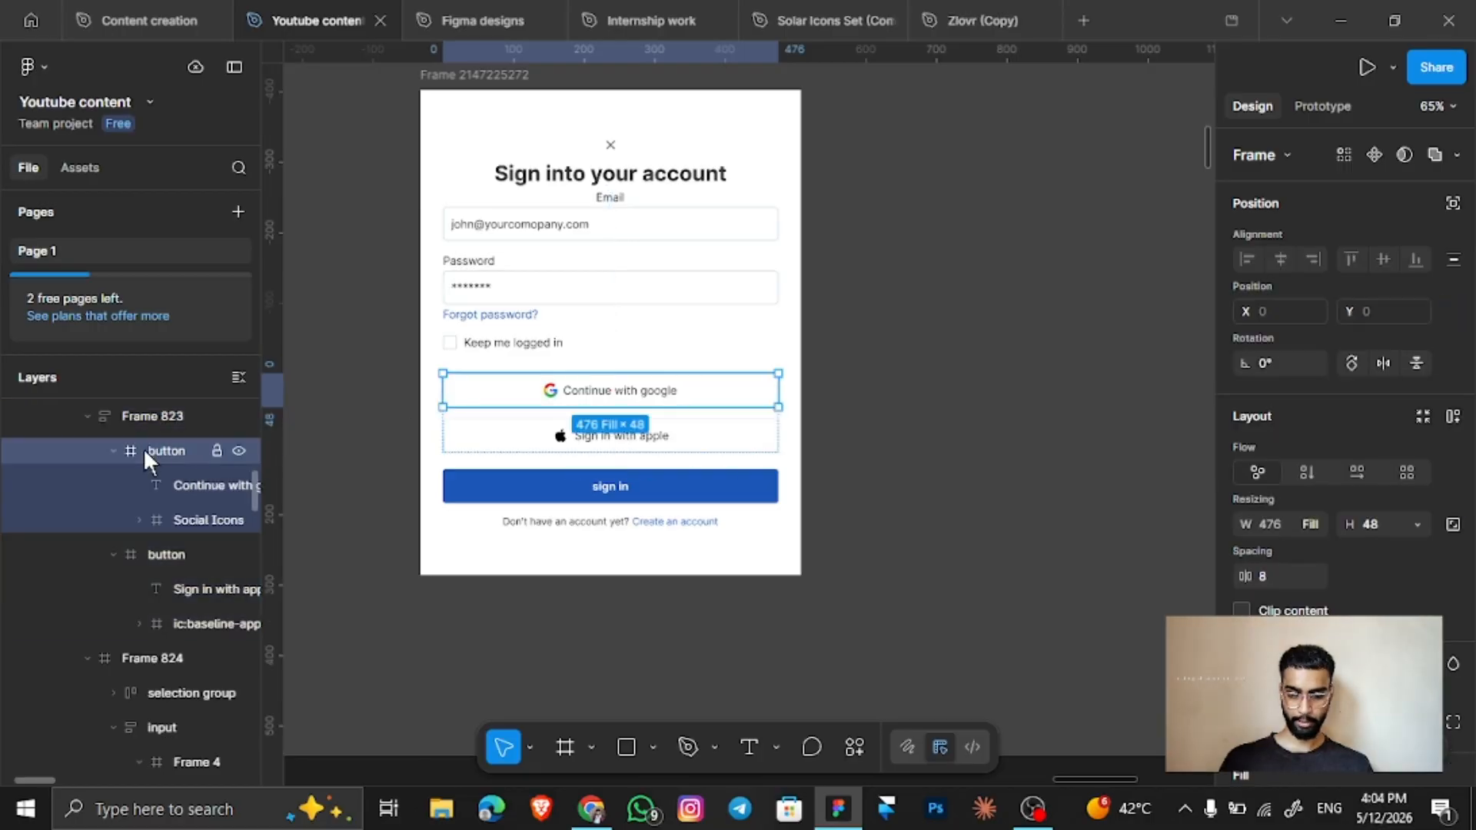
key("shift+a")
left_click(139, 549)
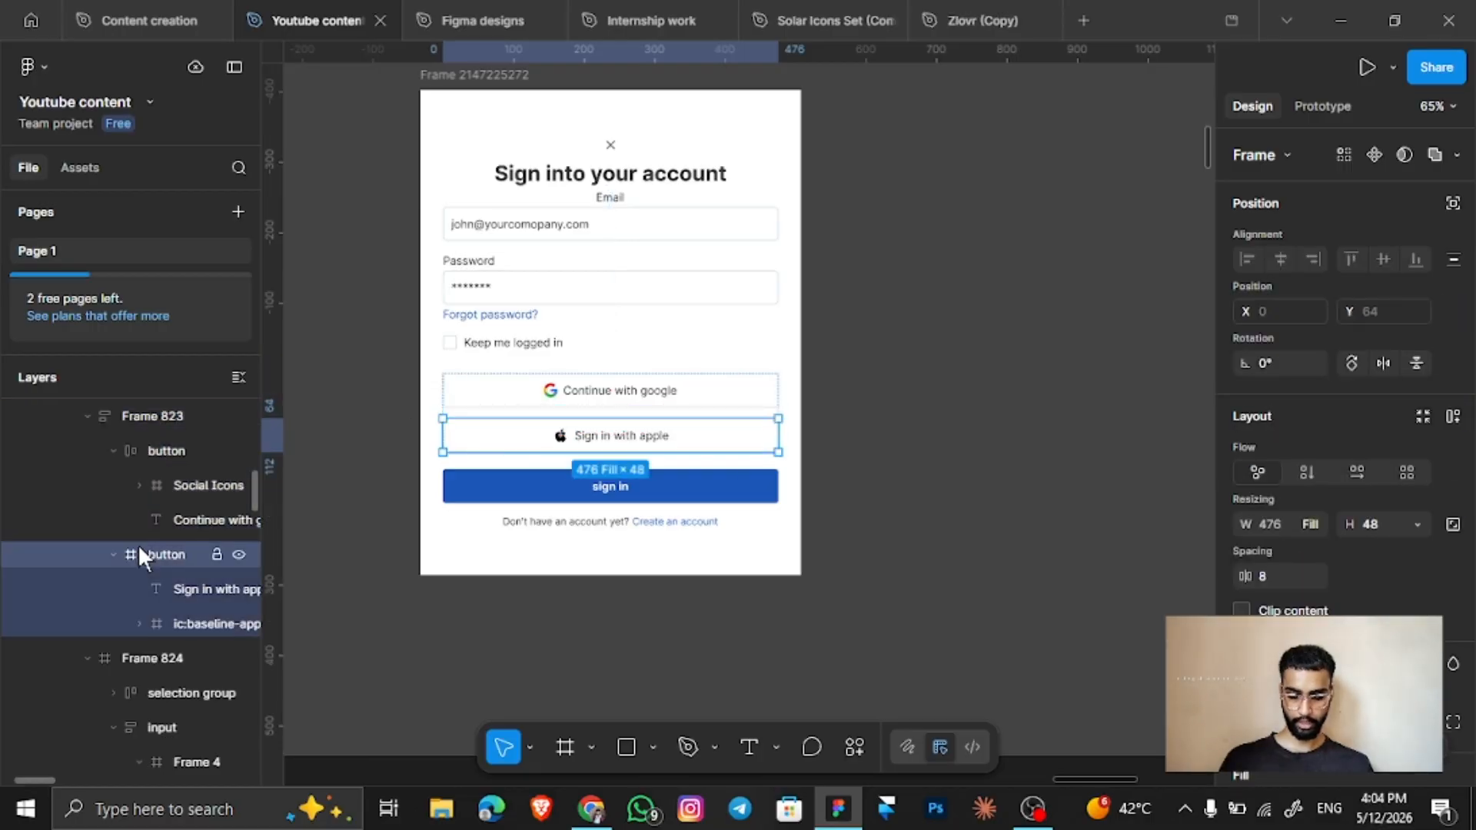
key("shift+a")
left_click(150, 588)
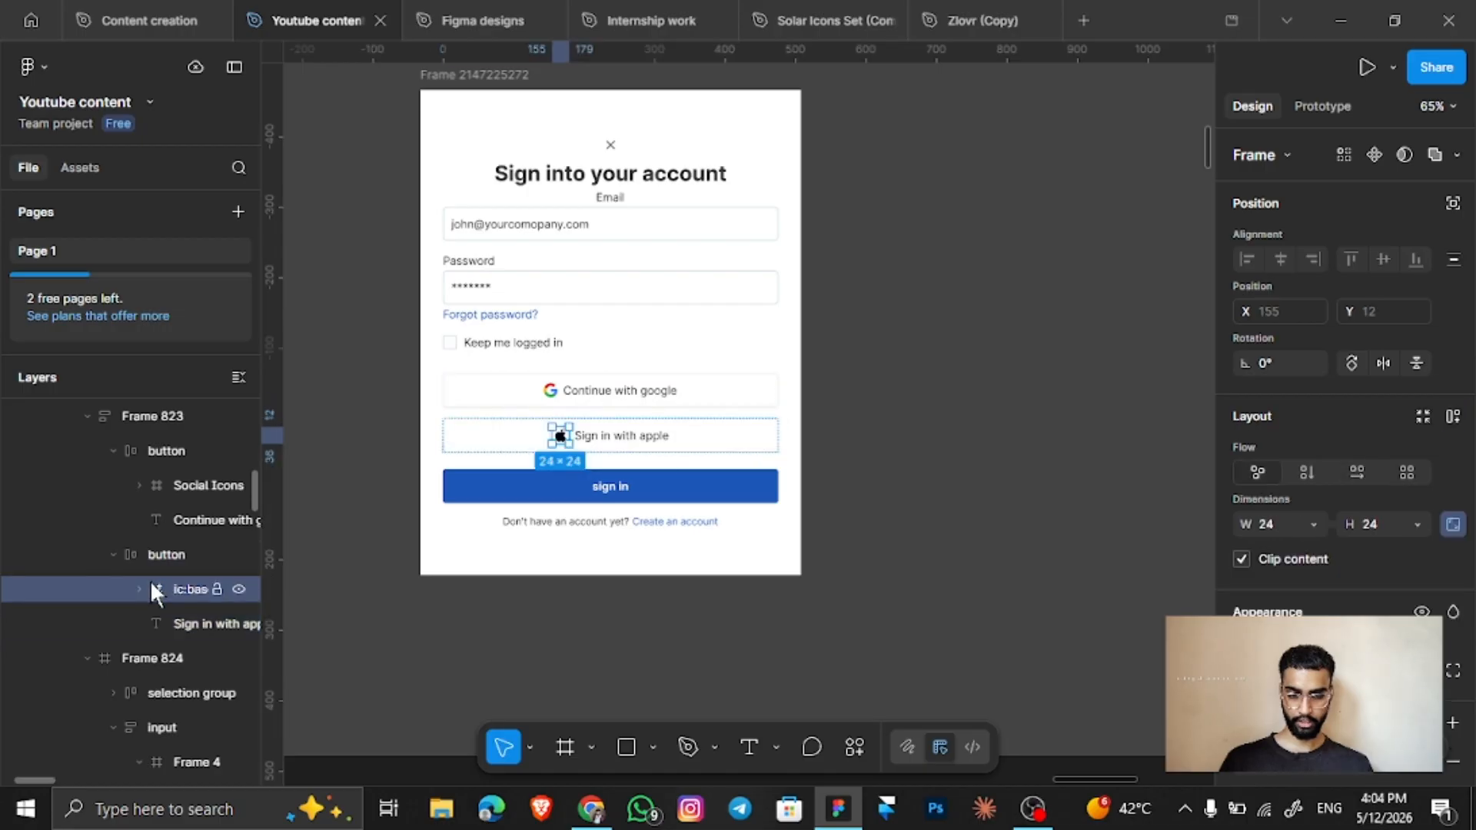
Add auto layout to Frame 5 and to the nested Frame 10 around the sign in button and create account line.
left_click(518, 494)
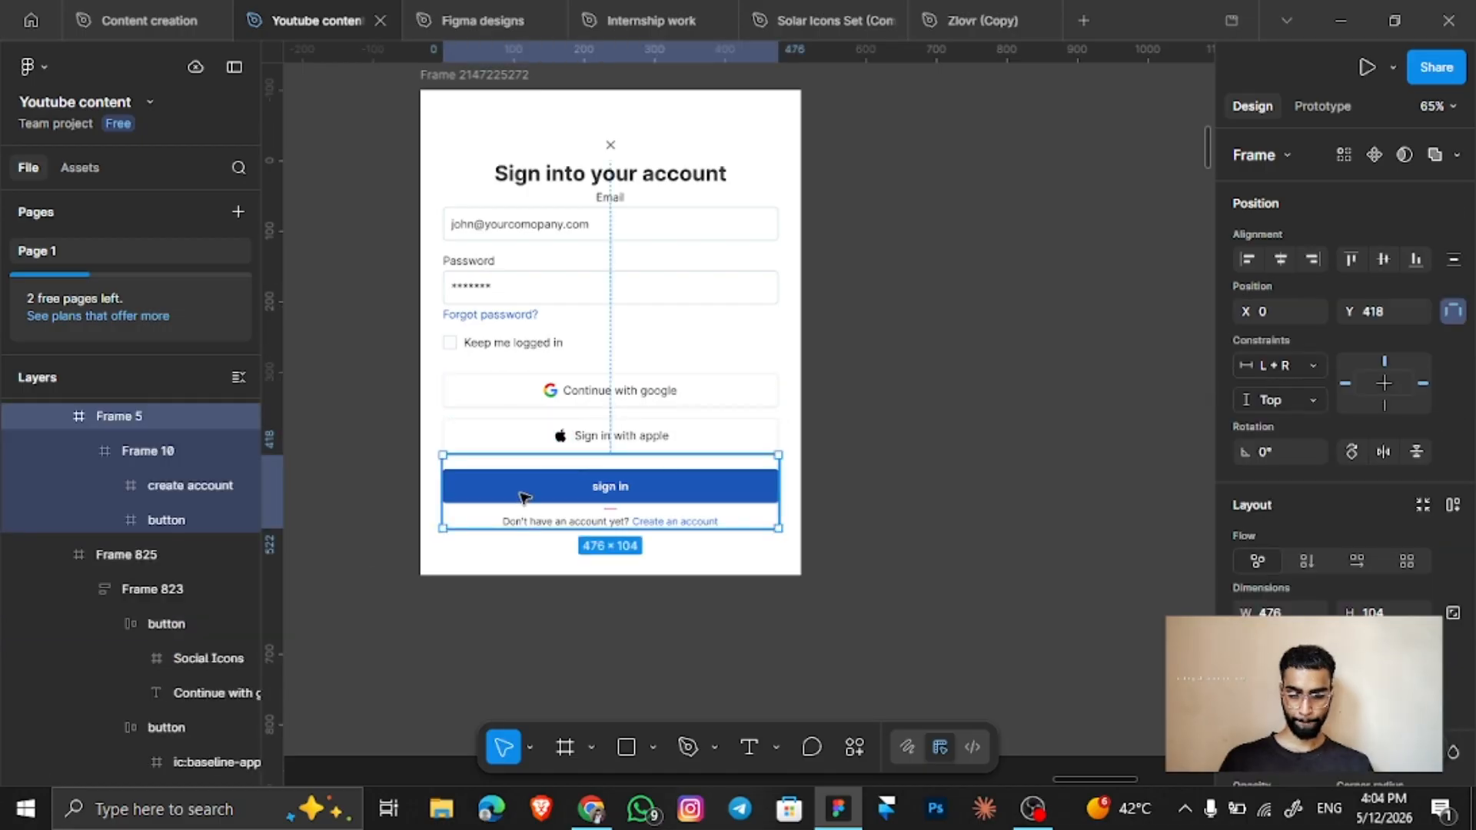
right_click(521, 495)
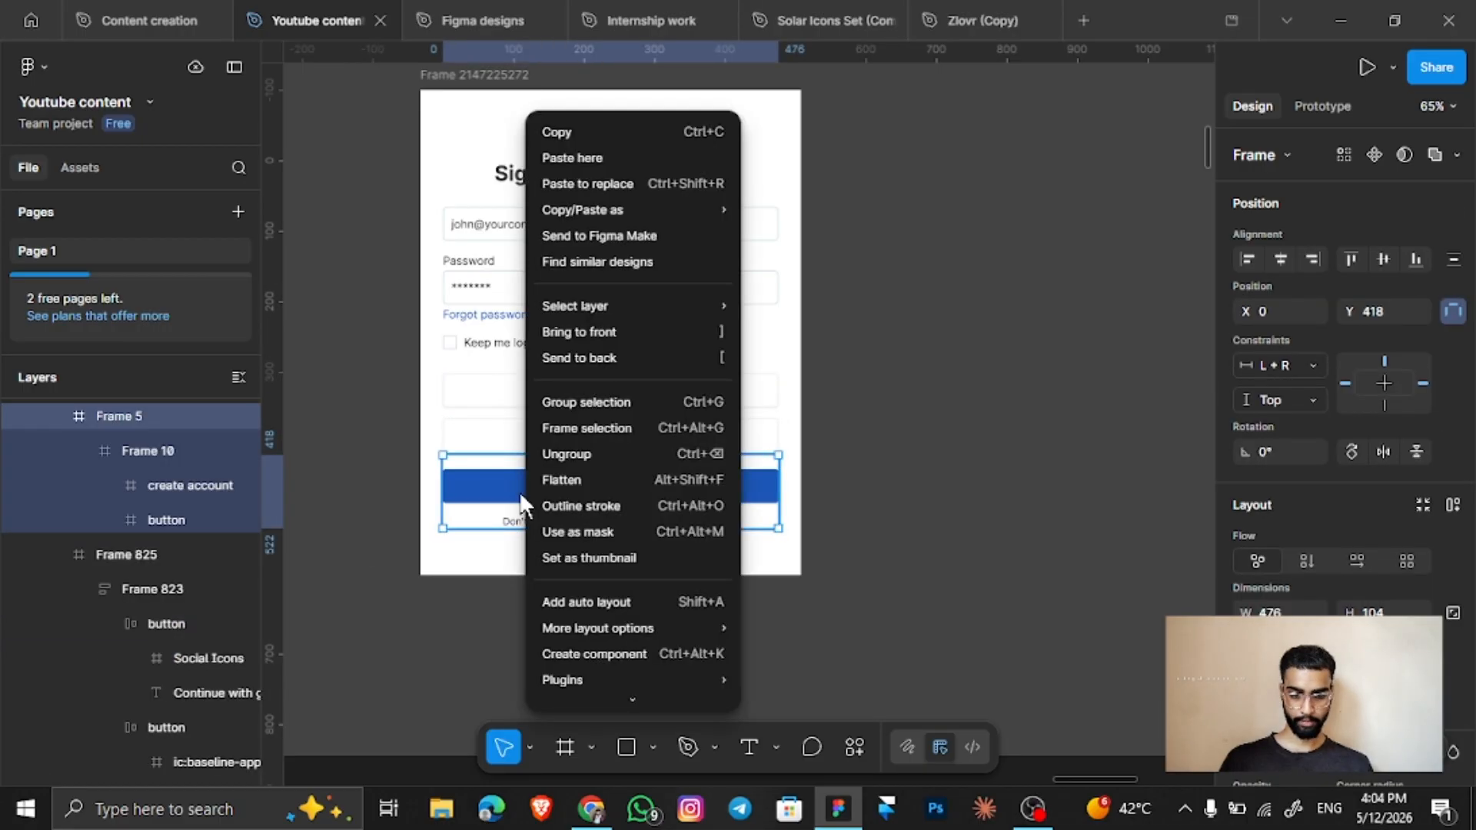
key("Escape")
key("shift+a")
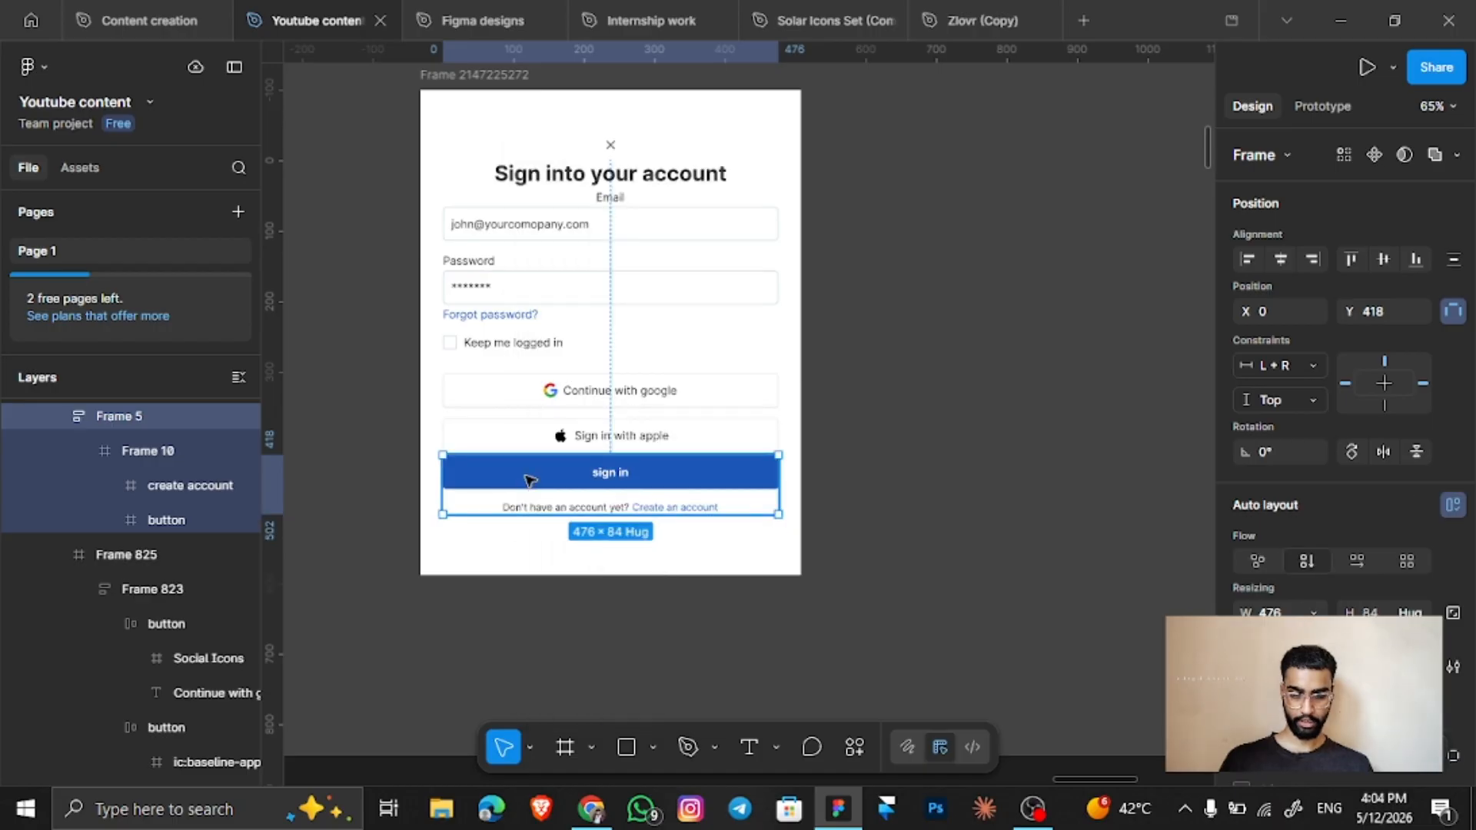
double_click(529, 480)
key("shift+a")
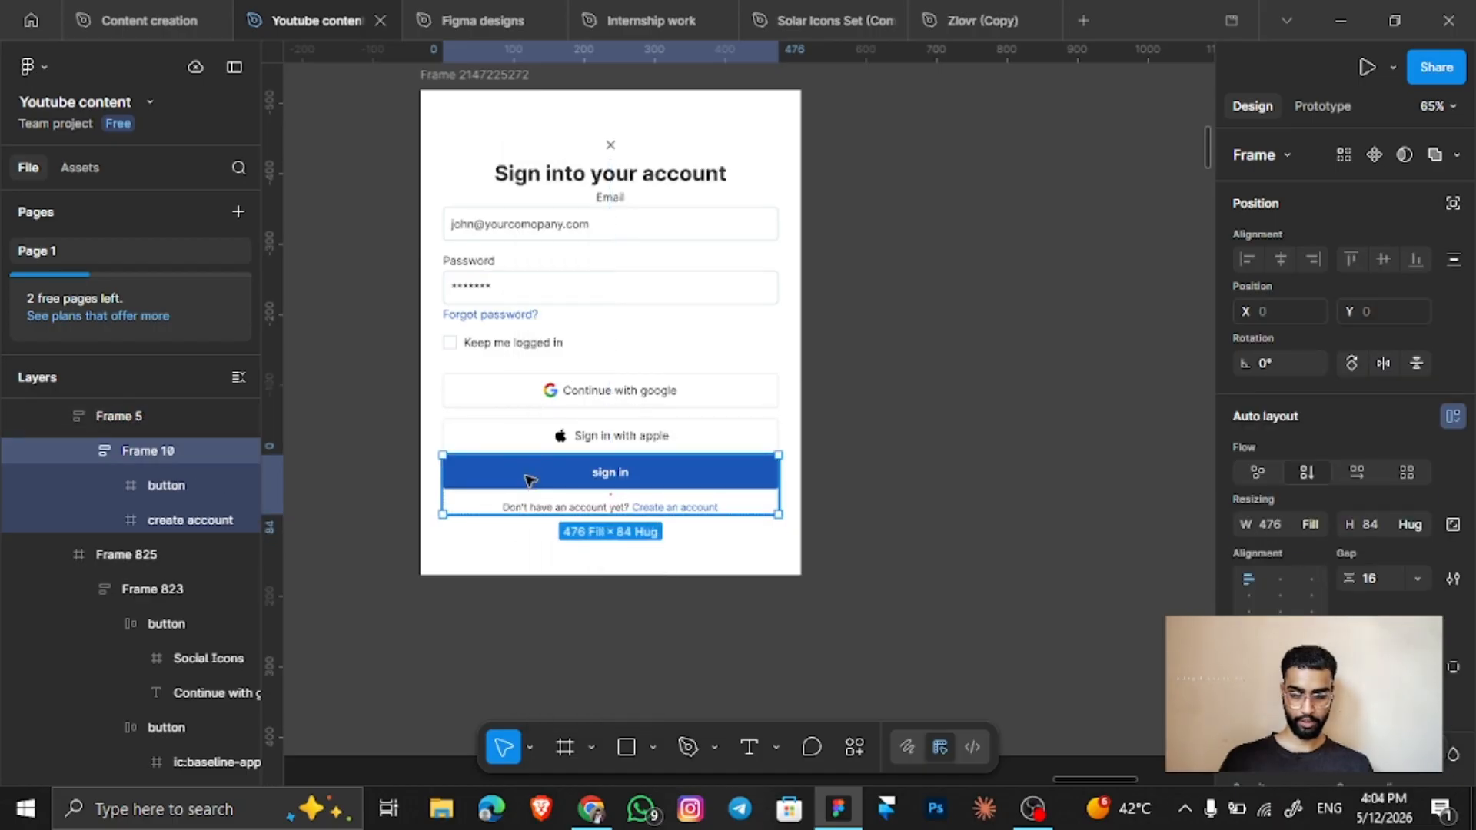
Add auto layout to the blue sign in button frame and to the create account frame below it.
double_click(528, 480)
key("shift+a")
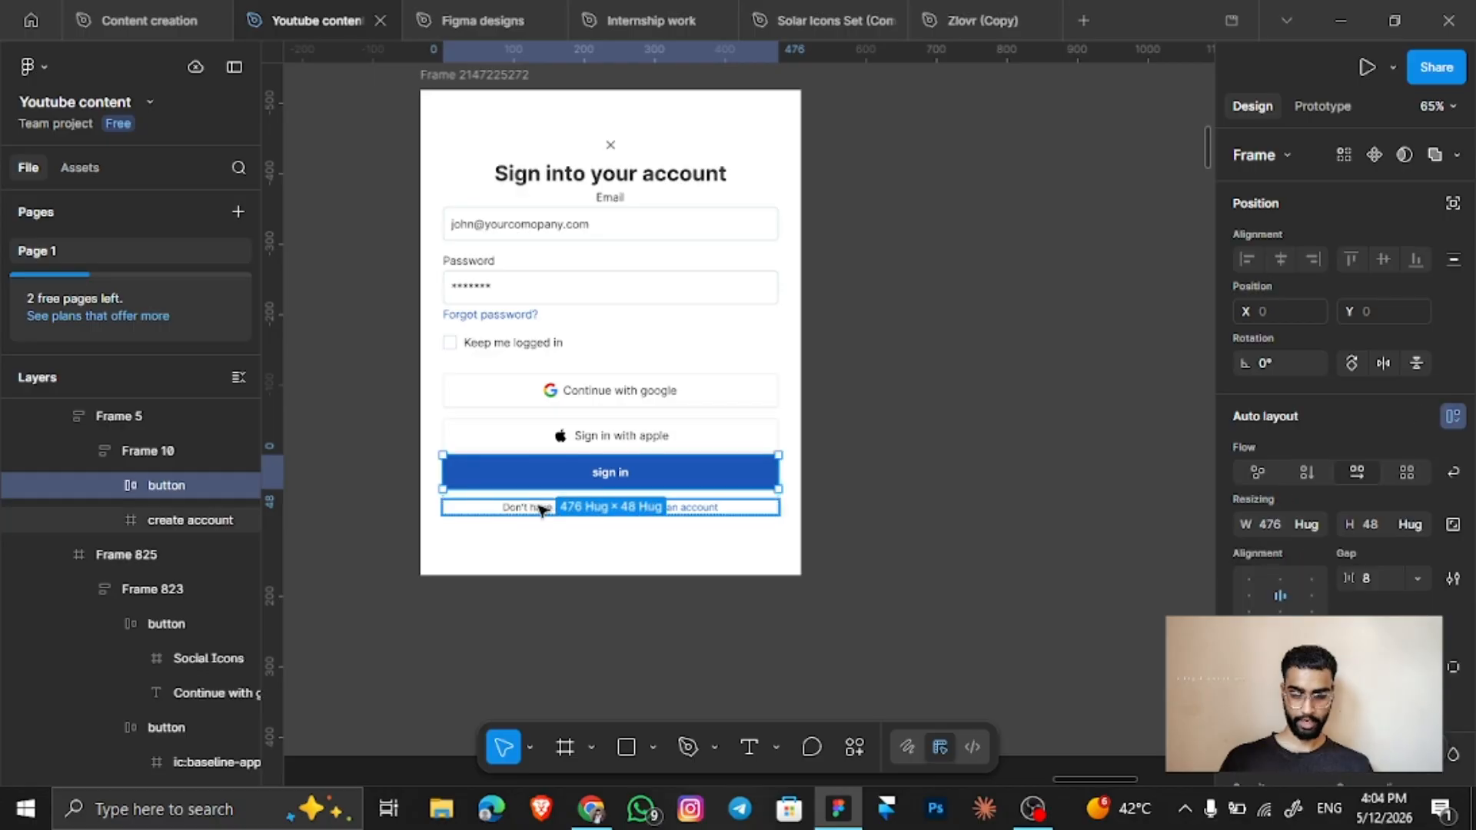
left_click(543, 509)
key("shift+a")
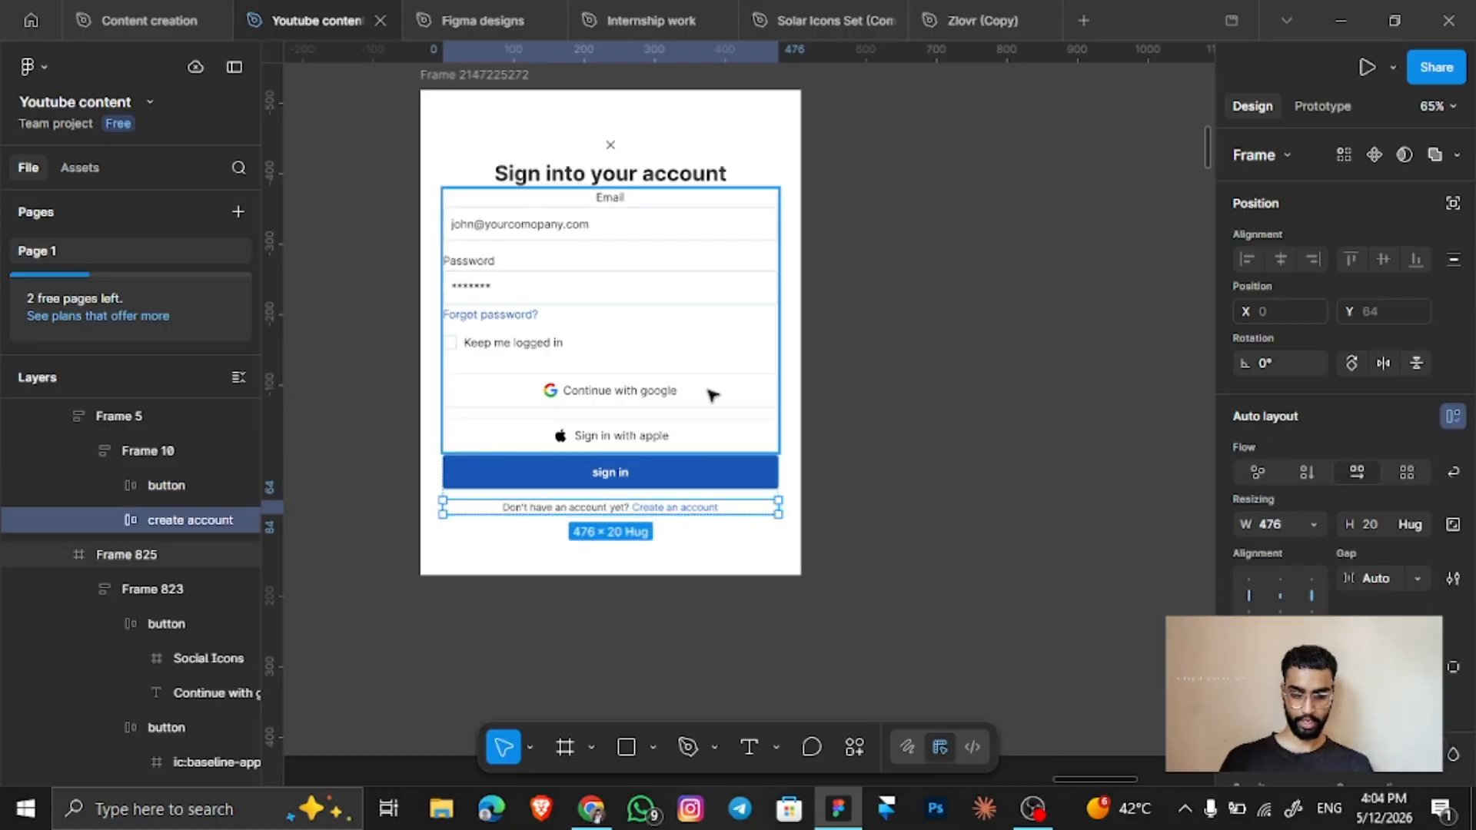
left_click(864, 467)
Add auto layout to Frame 826, which holds the heading, form fields and buttons.
left_click(572, 124)
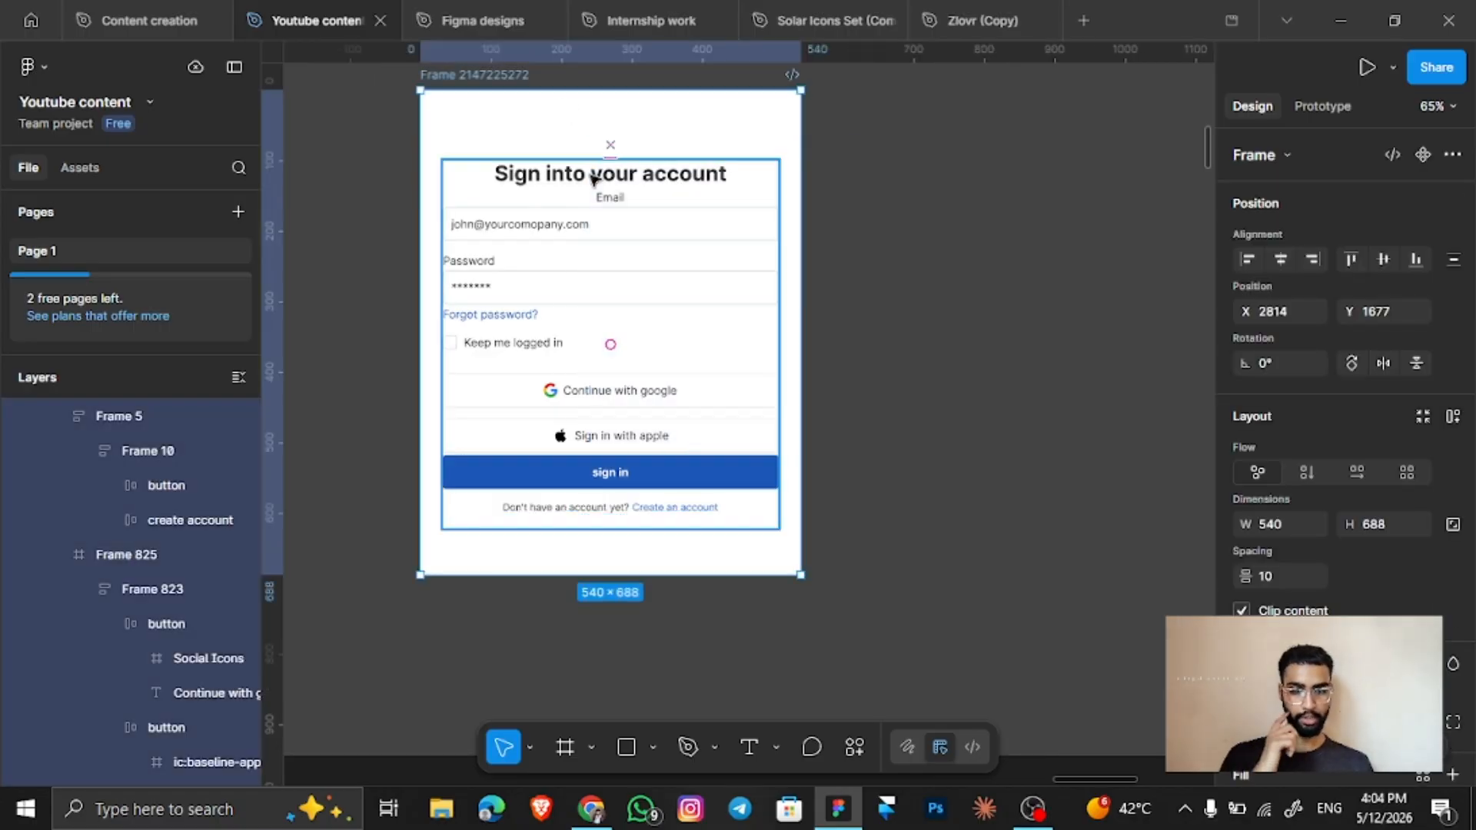
left_click(950, 300)
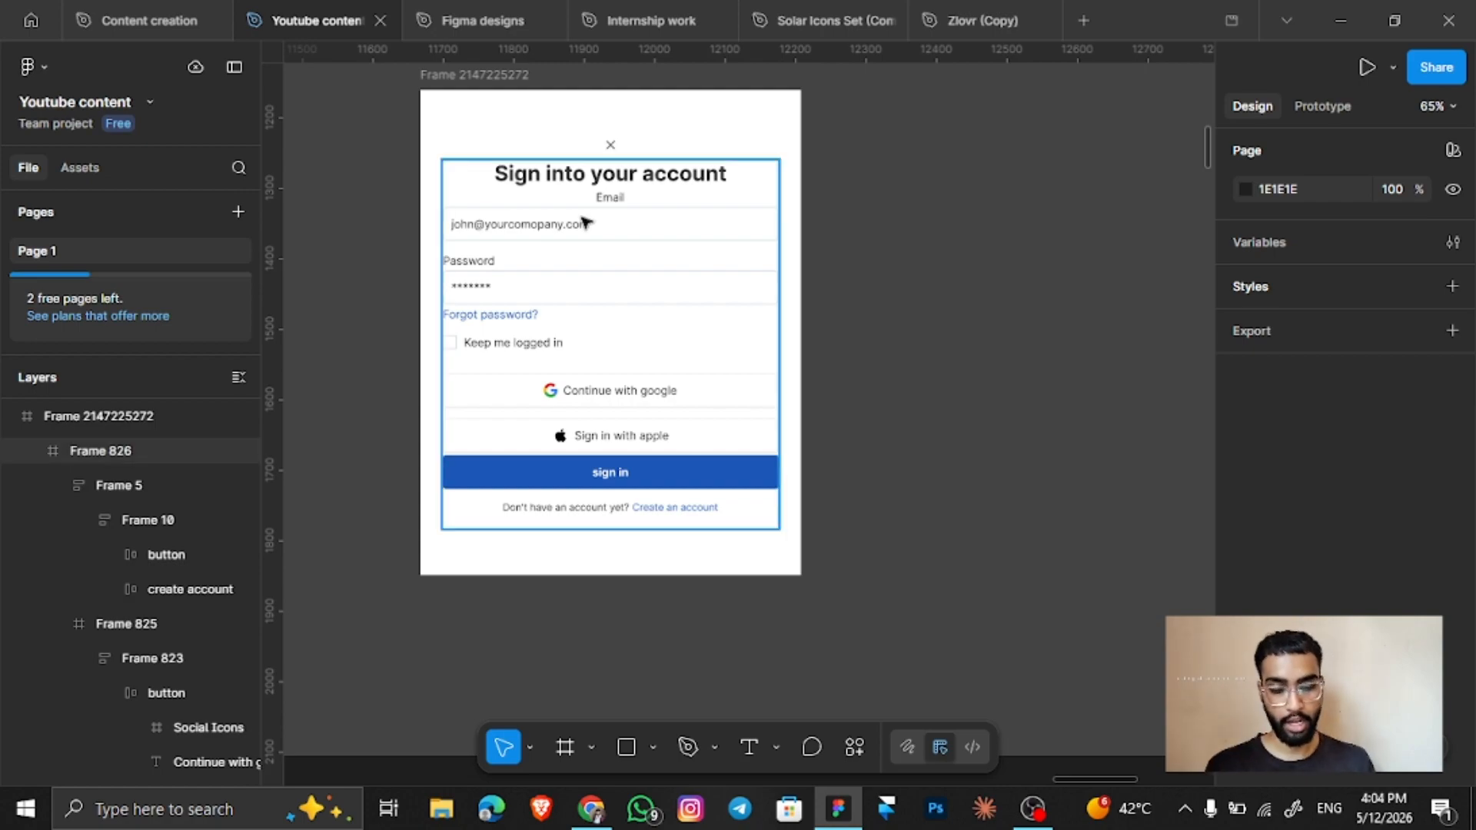
left_click_drag(409, 135, 707, 415)
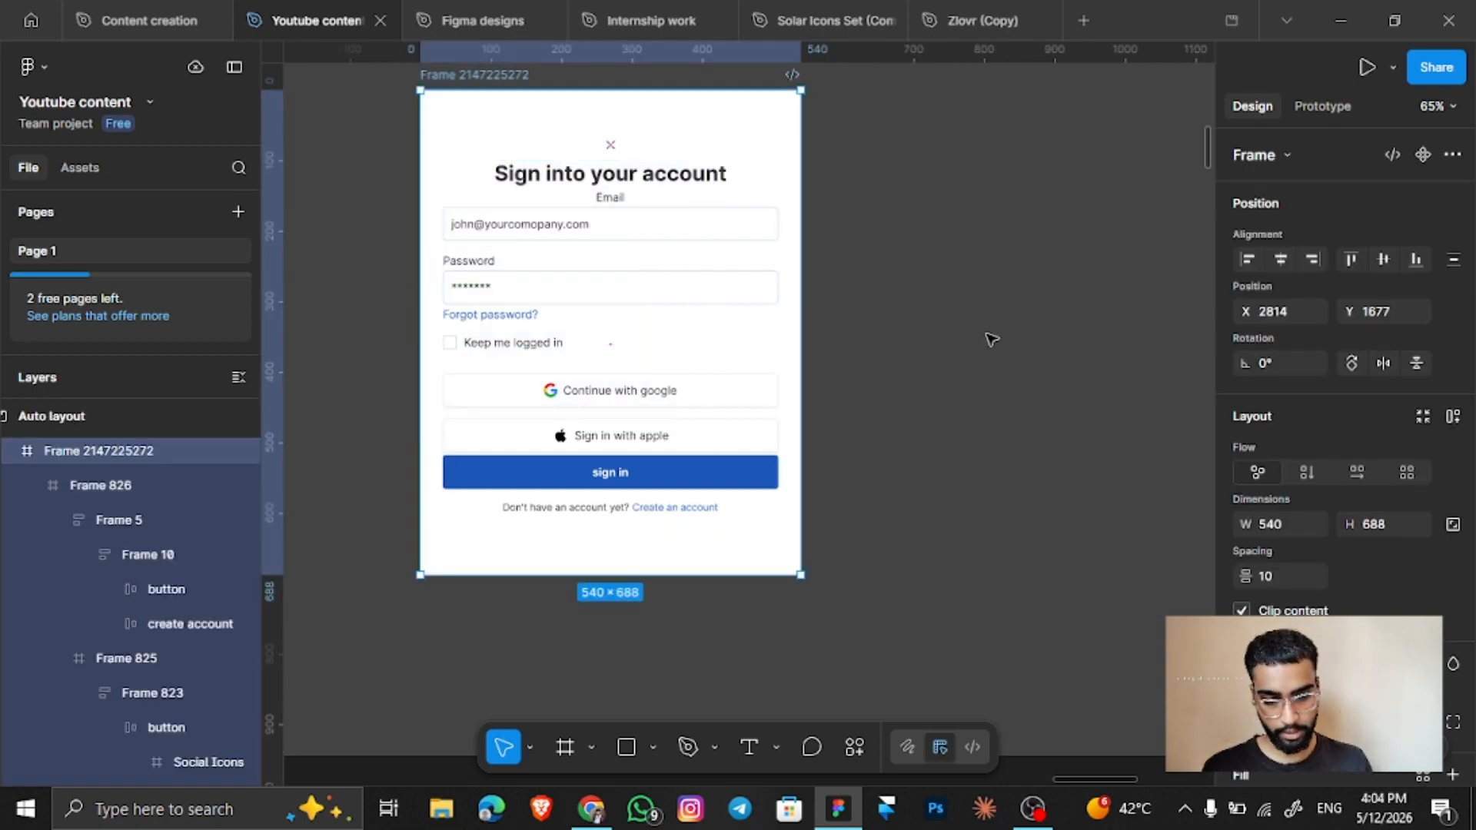
left_click_drag(986, 334, 707, 327)
left_click(707, 327)
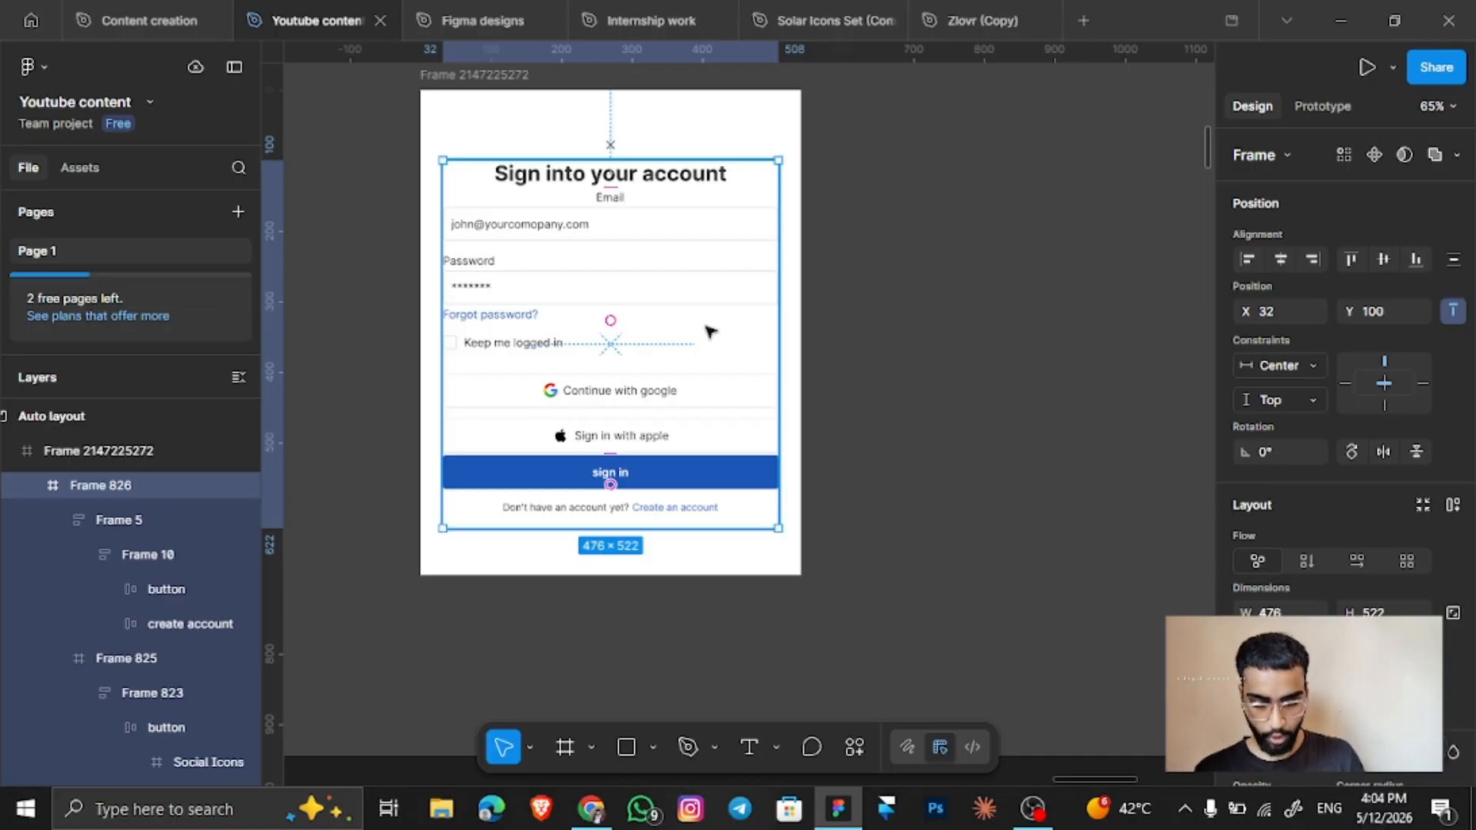
key("shift+a")
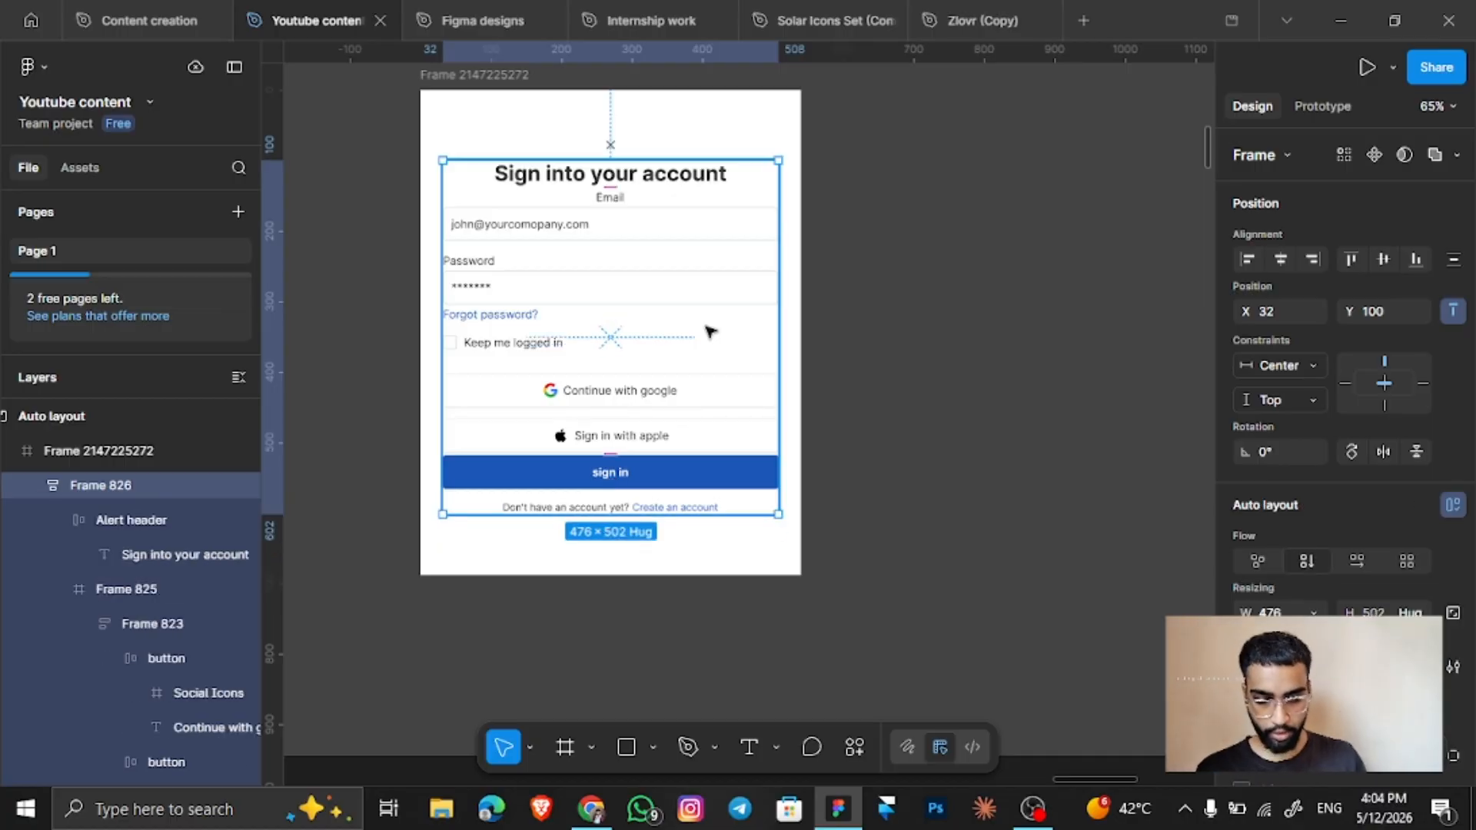
Wrap the close icon's frame and Frame 826 together in a new auto layout frame.
left_click(609, 145)
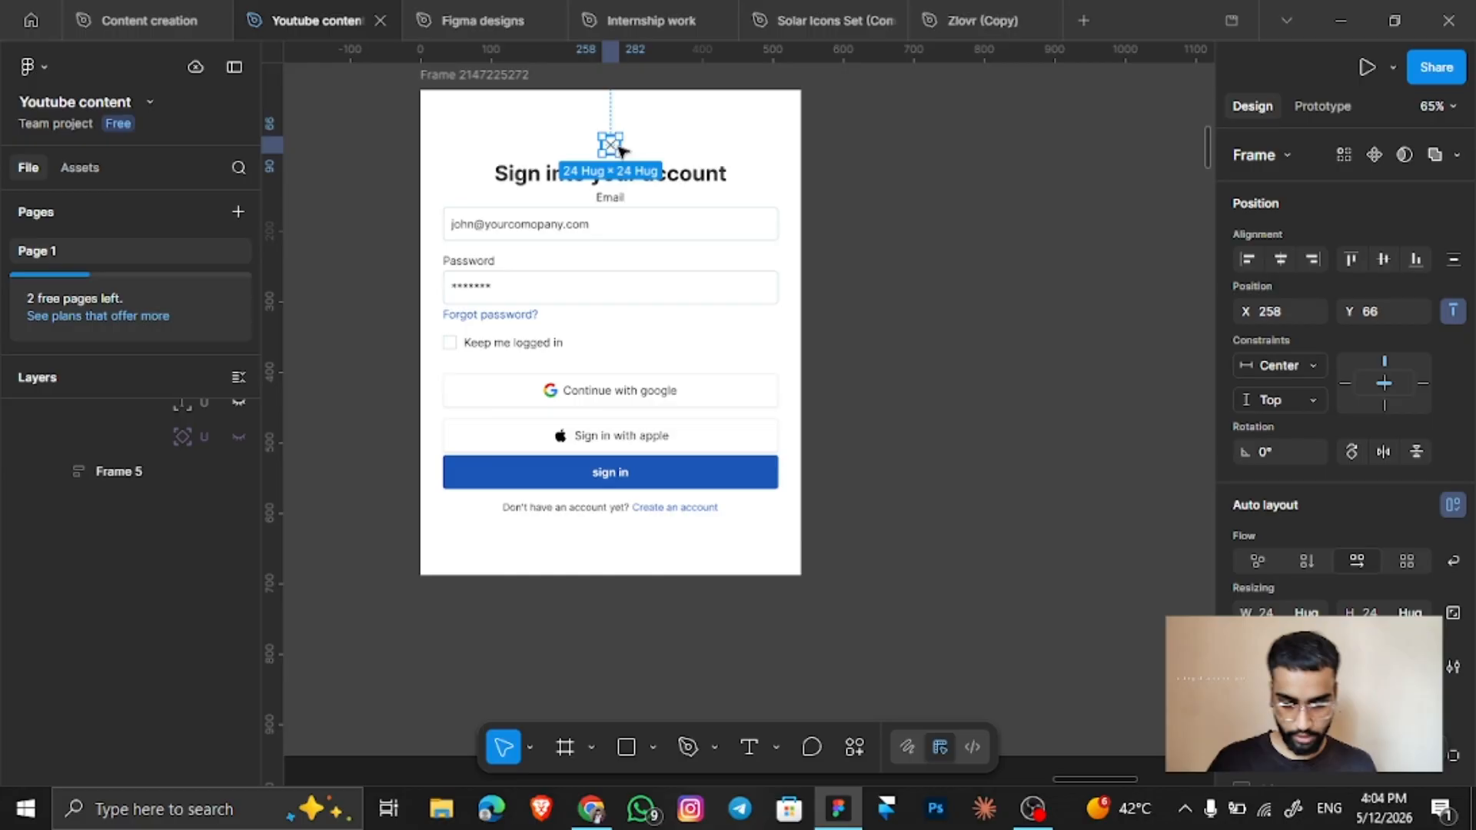
left_click(644, 229, "shift")
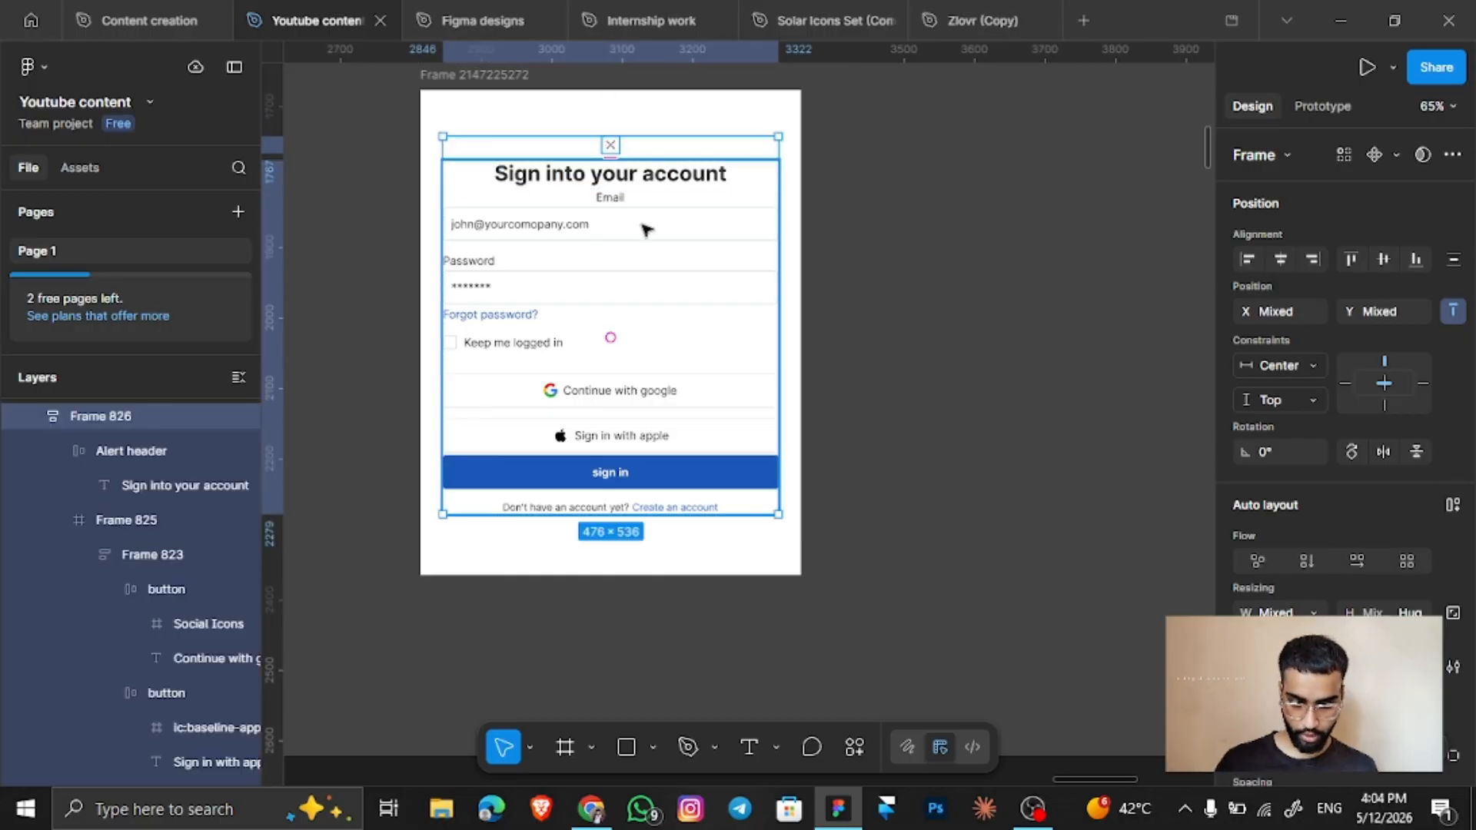
key("shift+a")
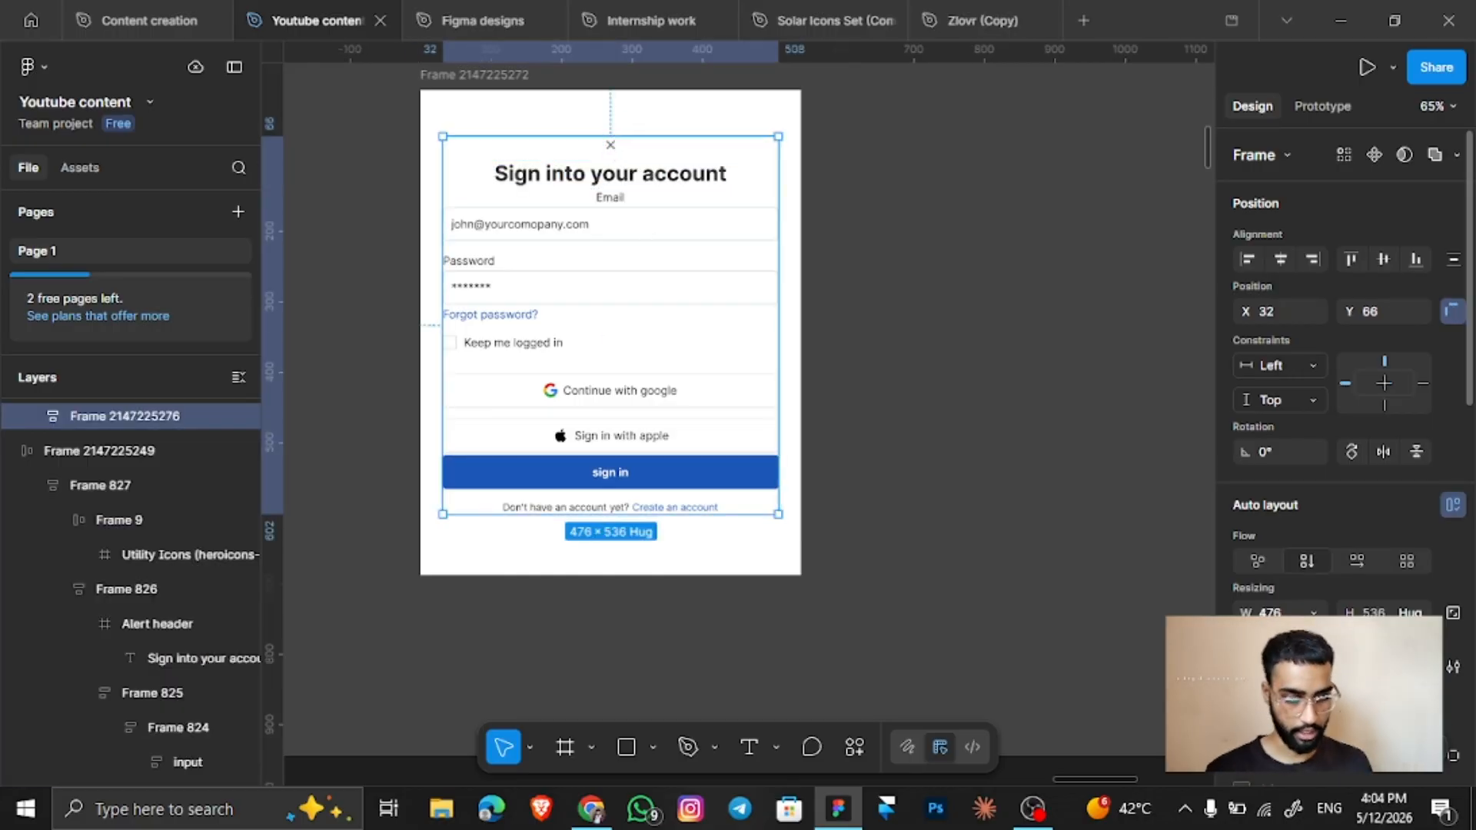
Try setting the new wrapper frame's width to Hug contents, and undo the change.
left_click(1312, 612)
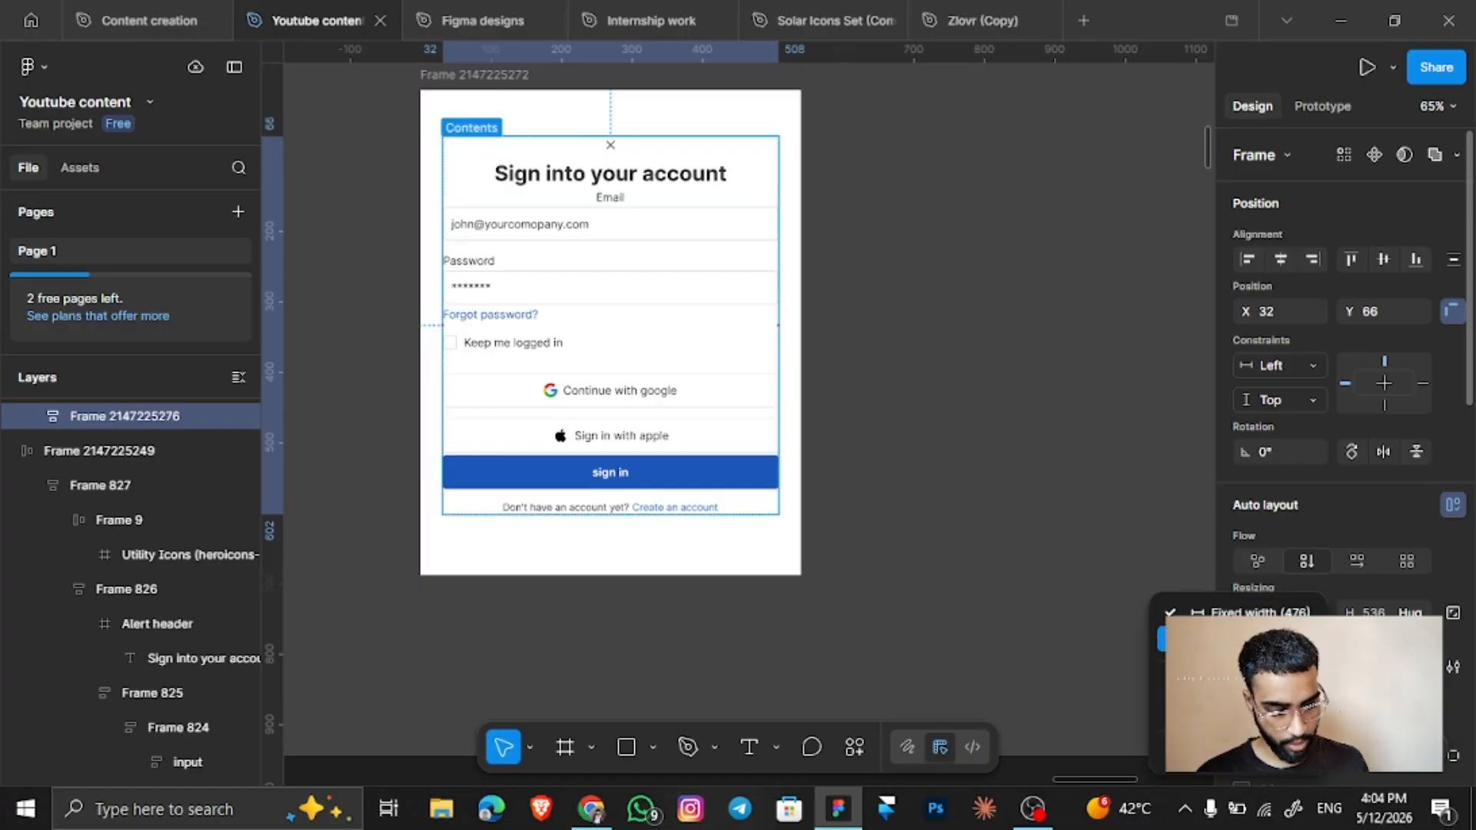
left_click(1245, 638)
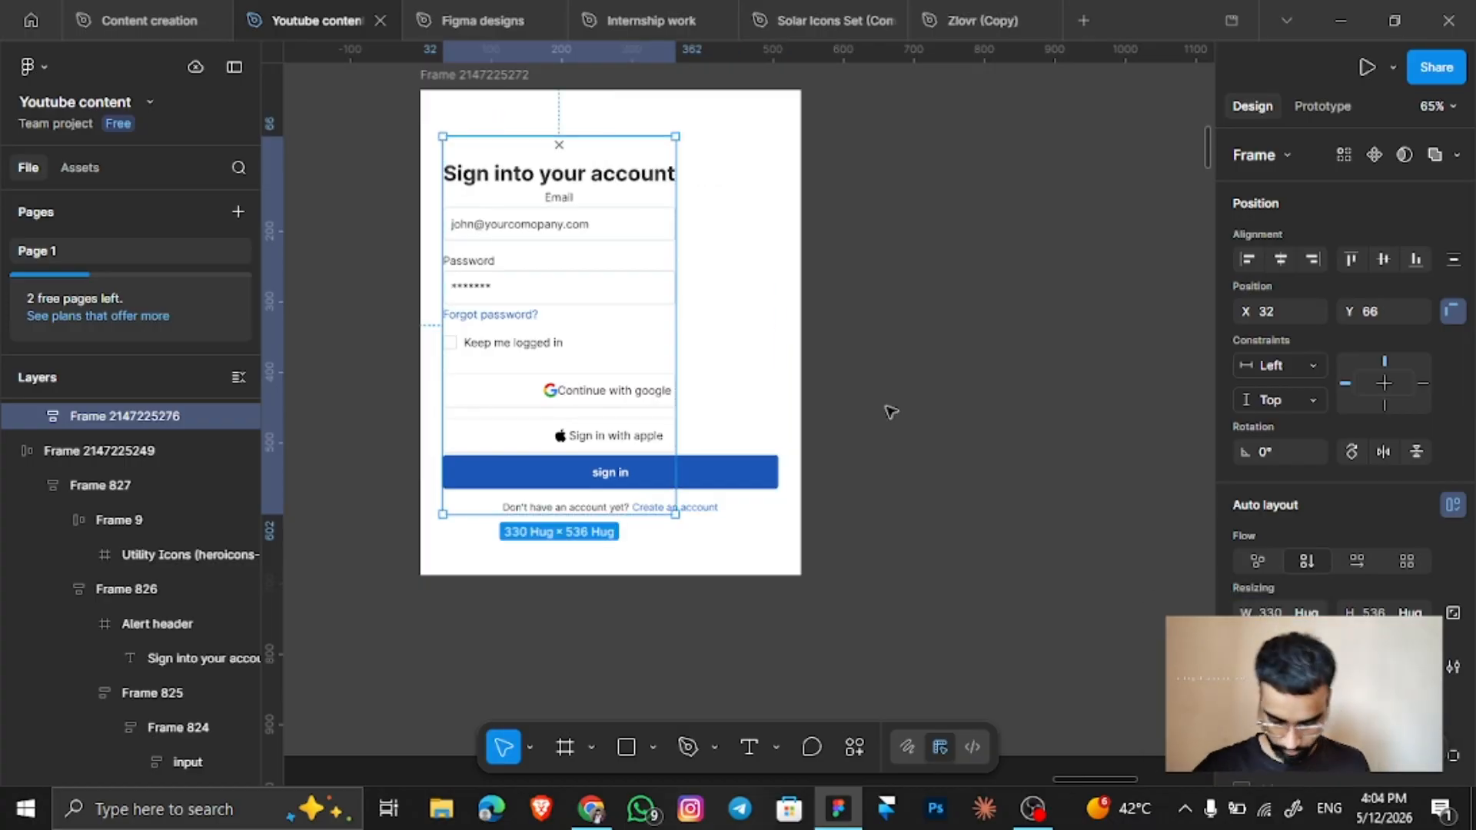
key("ctrl+z")
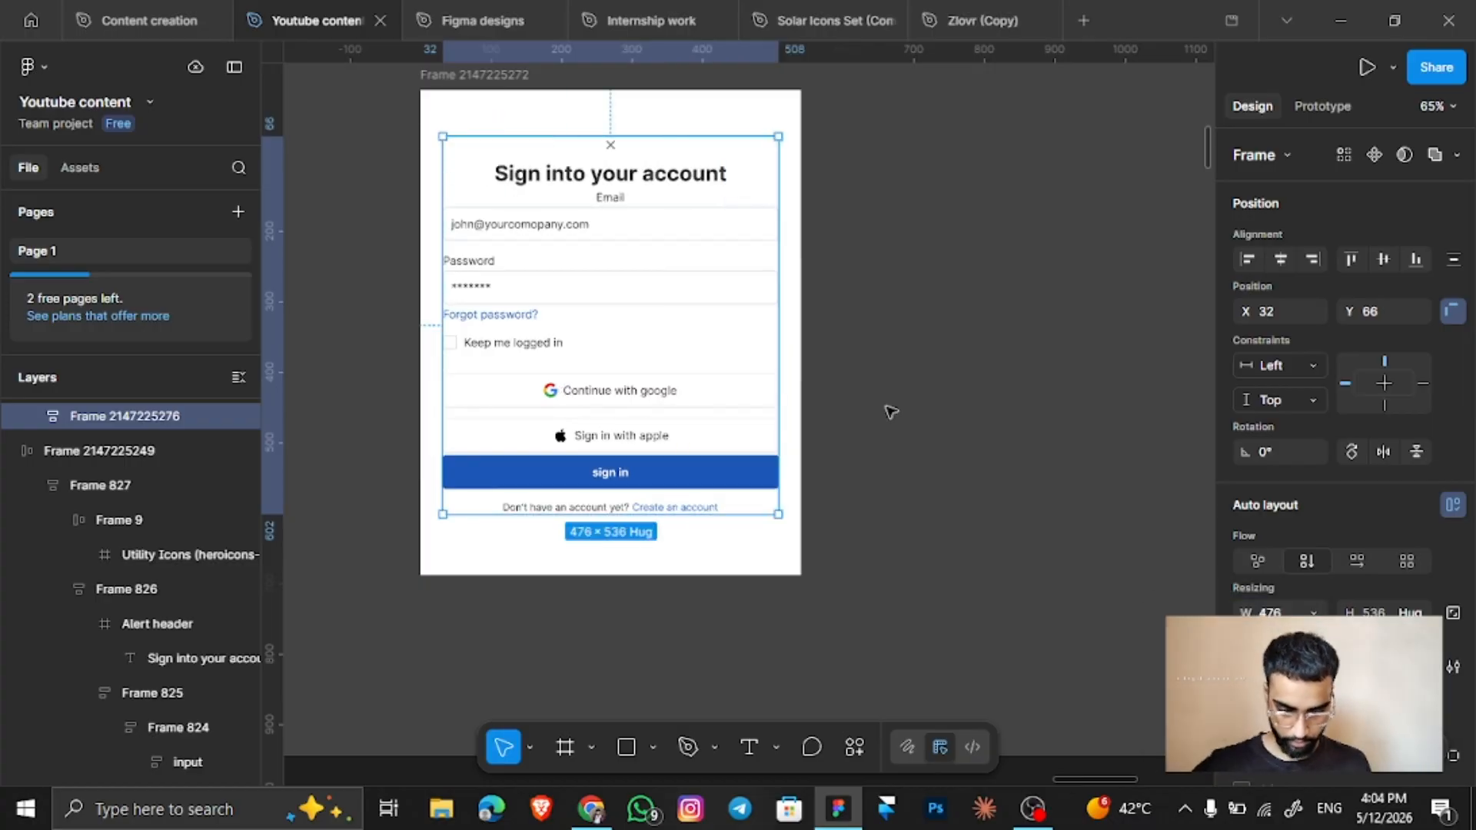
Set the close icon's width to Fill container inside Frame 9.
left_click(611, 146)
left_click(611, 146)
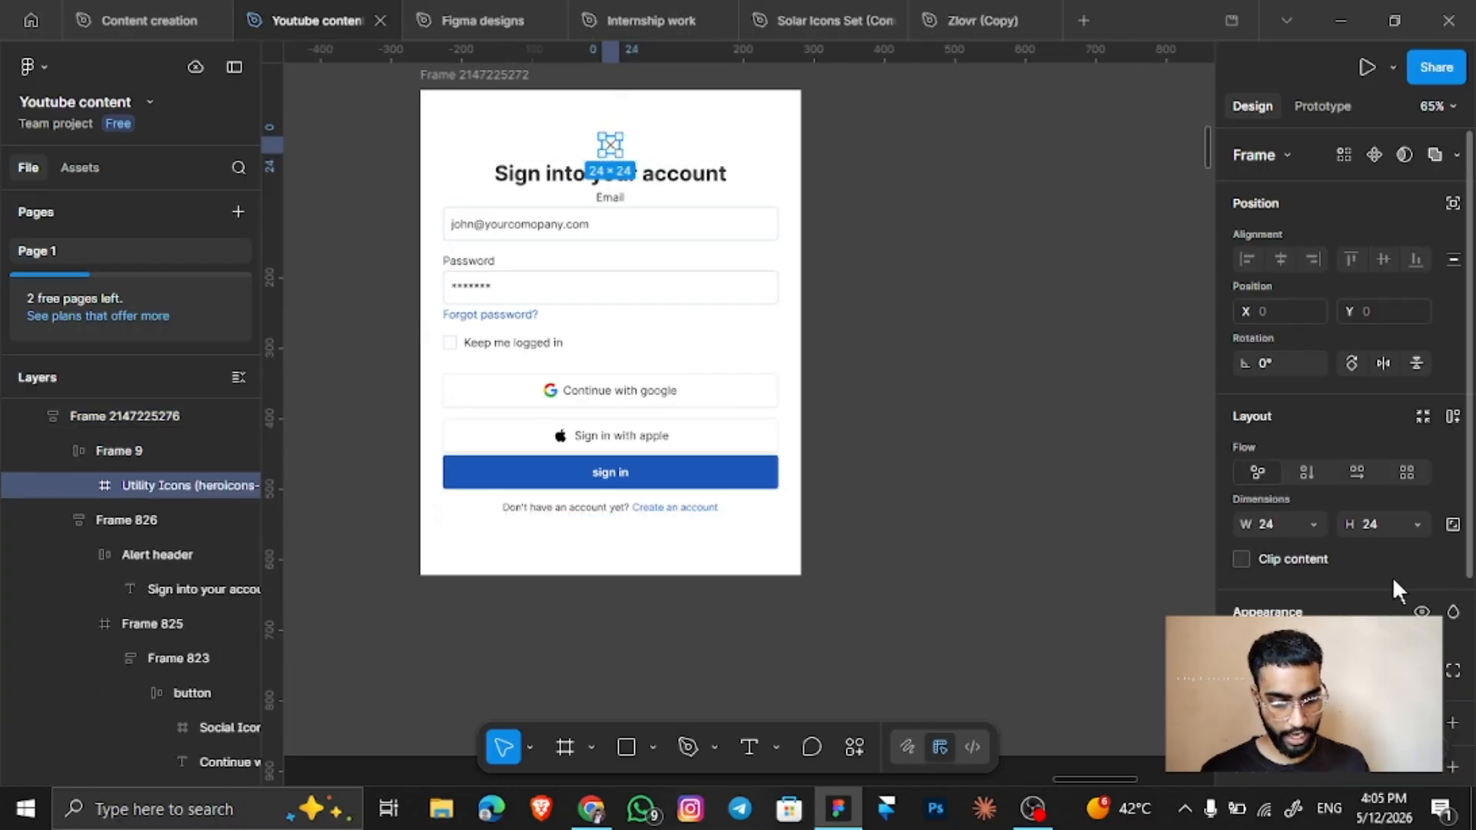
left_click(1314, 514)
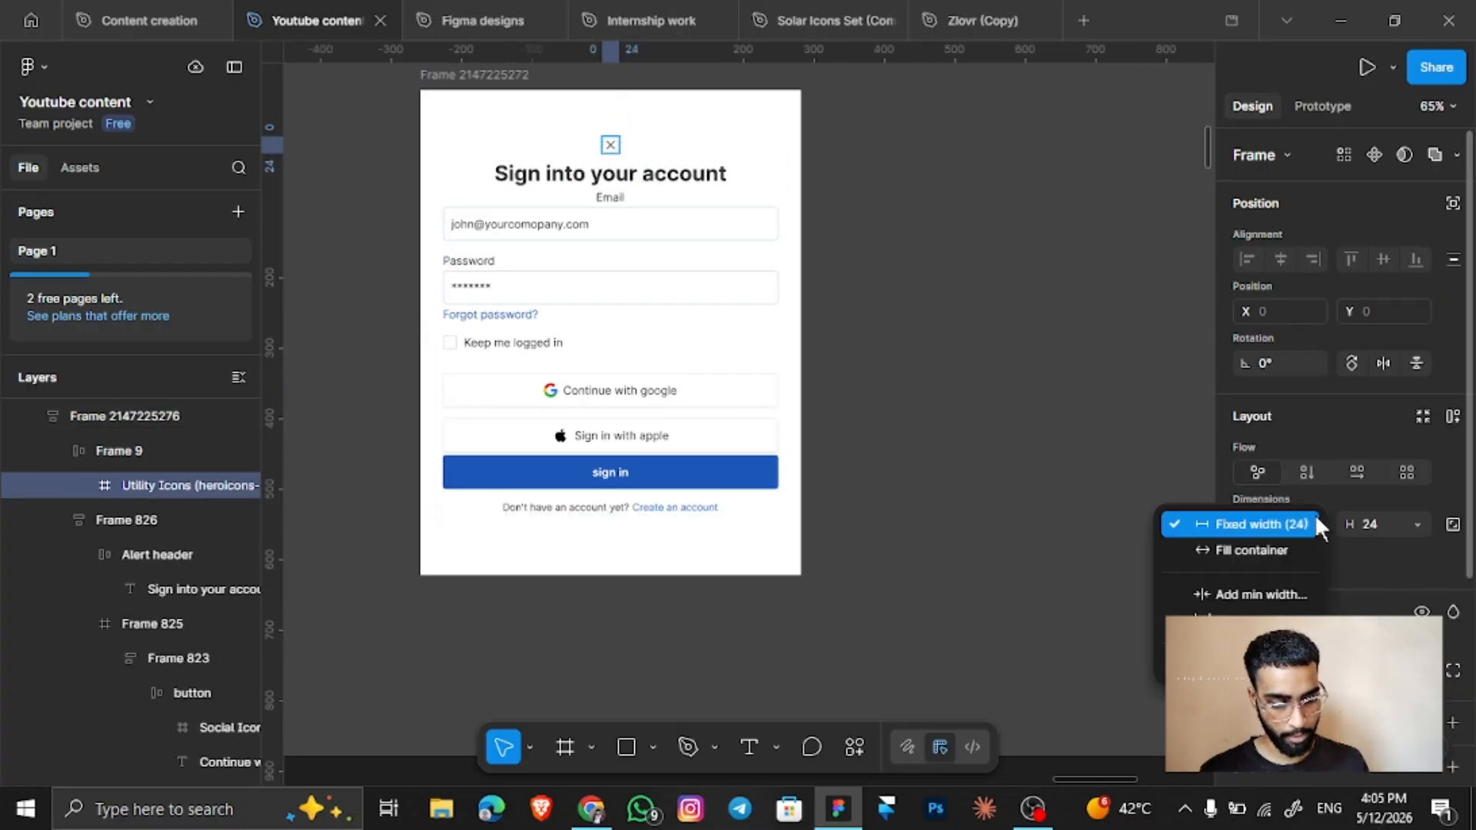
left_click(1273, 547)
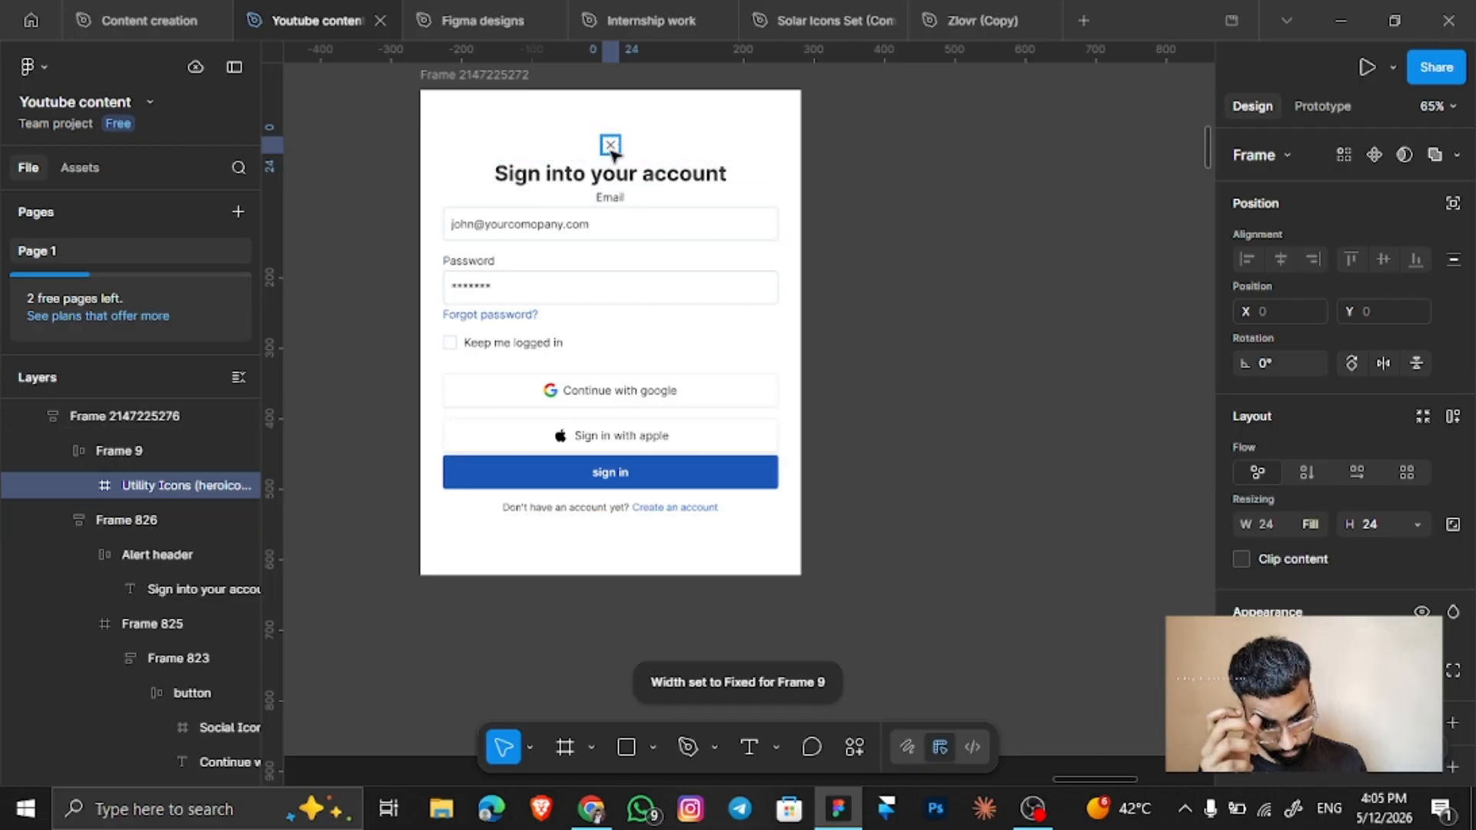
Try setting Frame 9's width to Fill container while its close icon is set to fill, and undo the change.
left_click(135, 449)
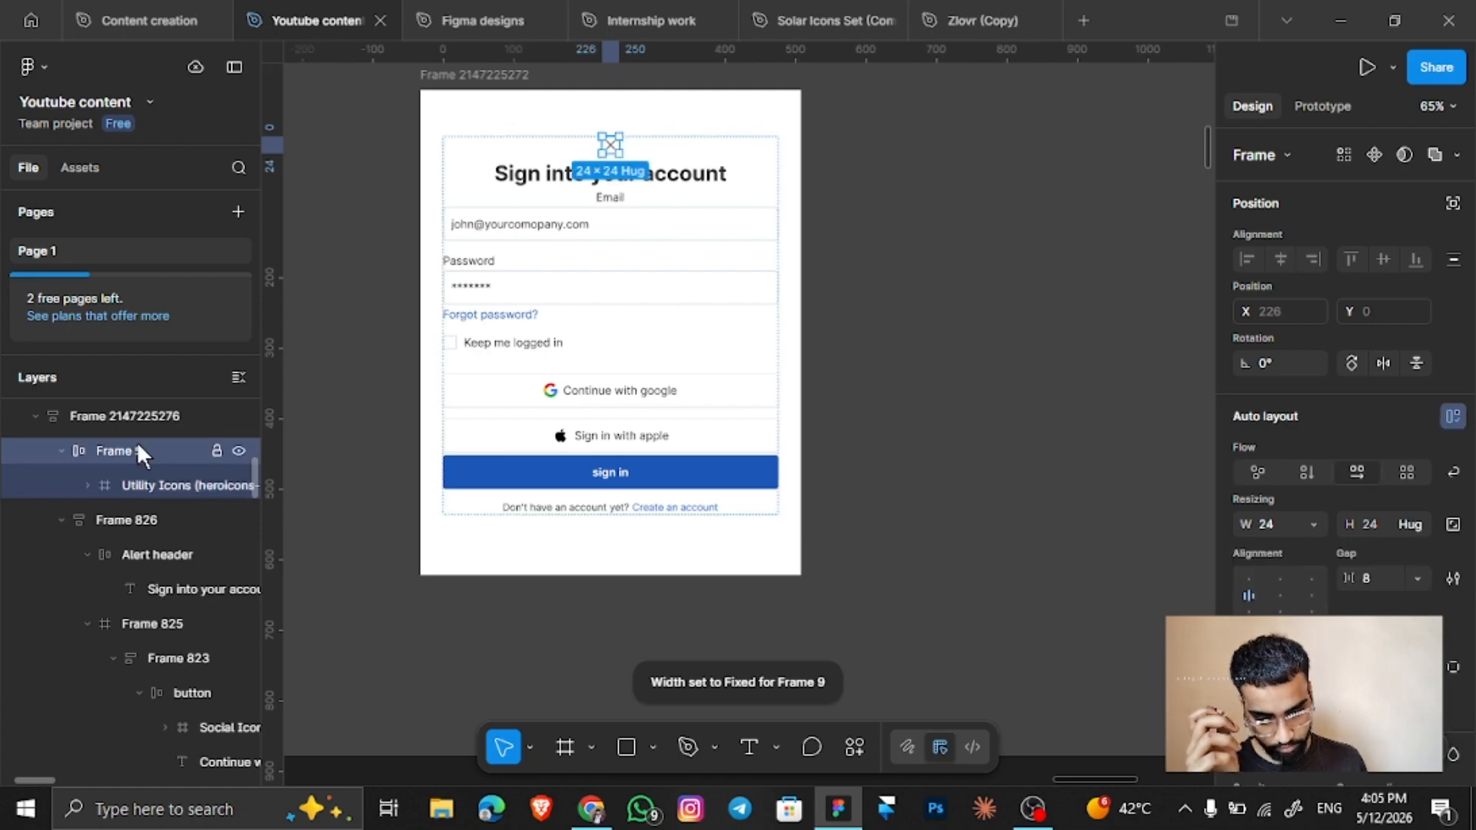
left_click(1309, 524)
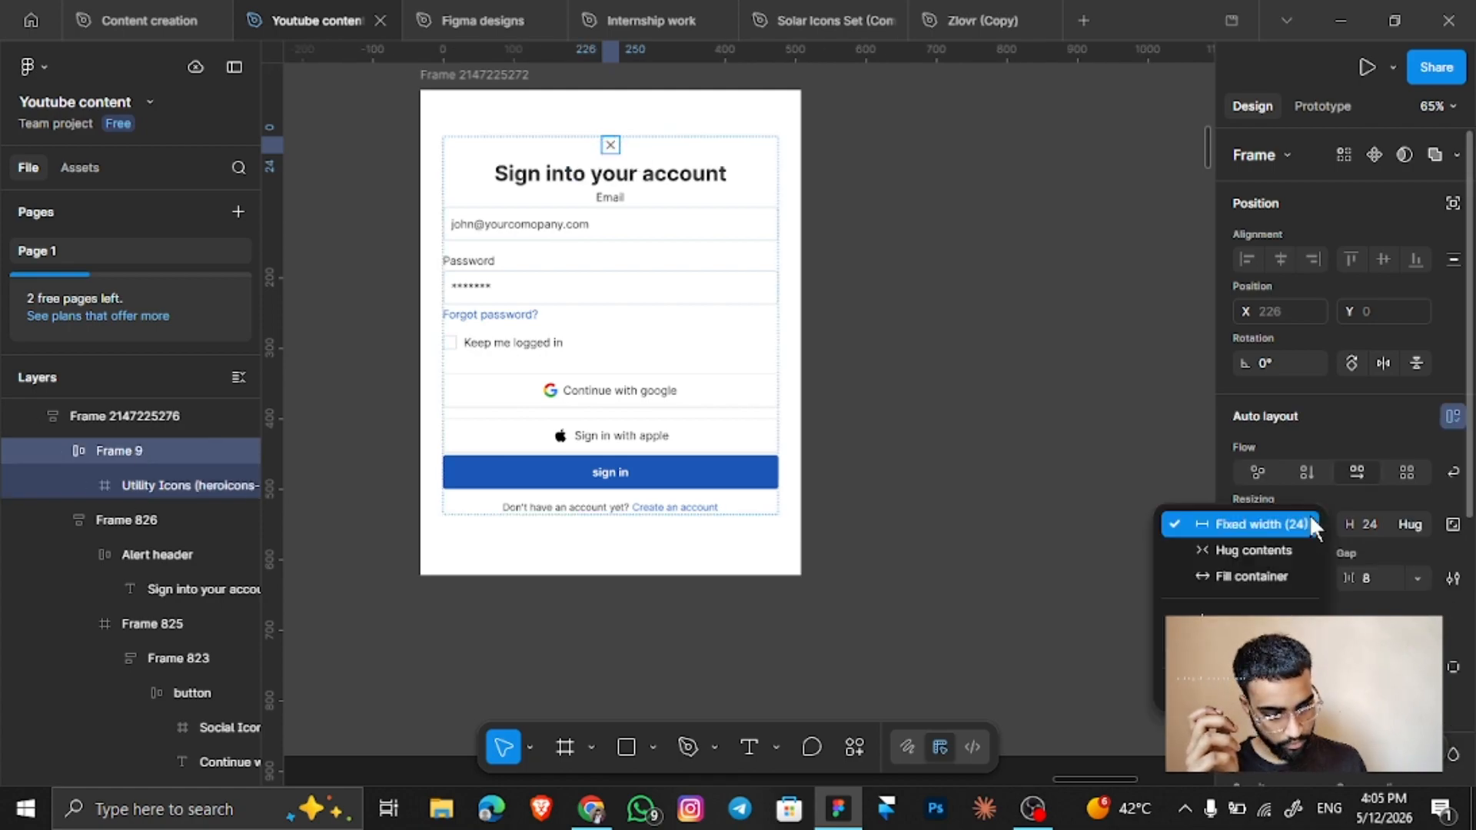
left_click(1273, 570)
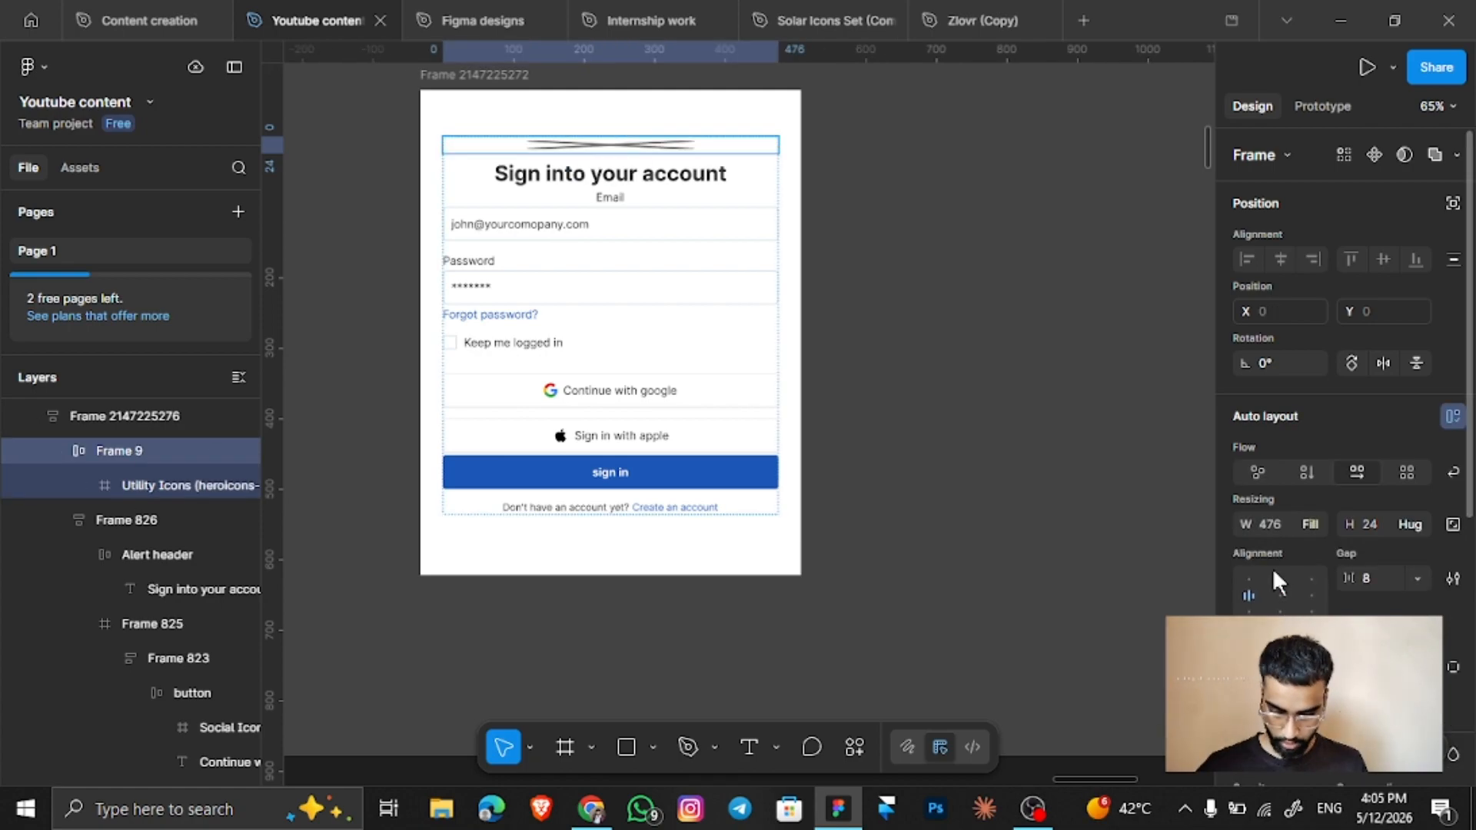
key("ctrl+z")
Try widening the close icon directly on the canvas, and undo the resize.
left_click(146, 478)
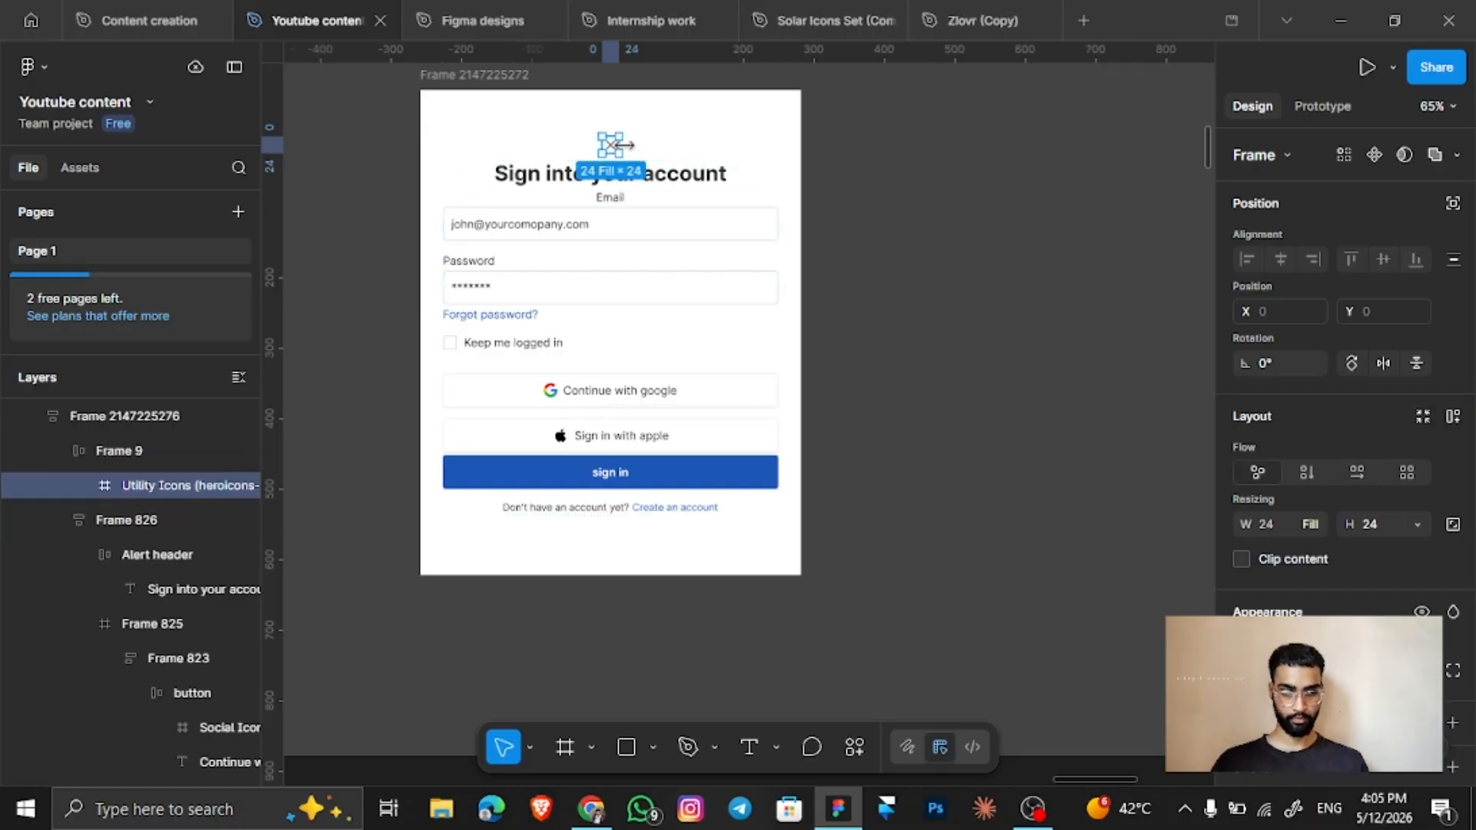
left_click_drag(622, 144, 708, 144)
key("ctrl+z")
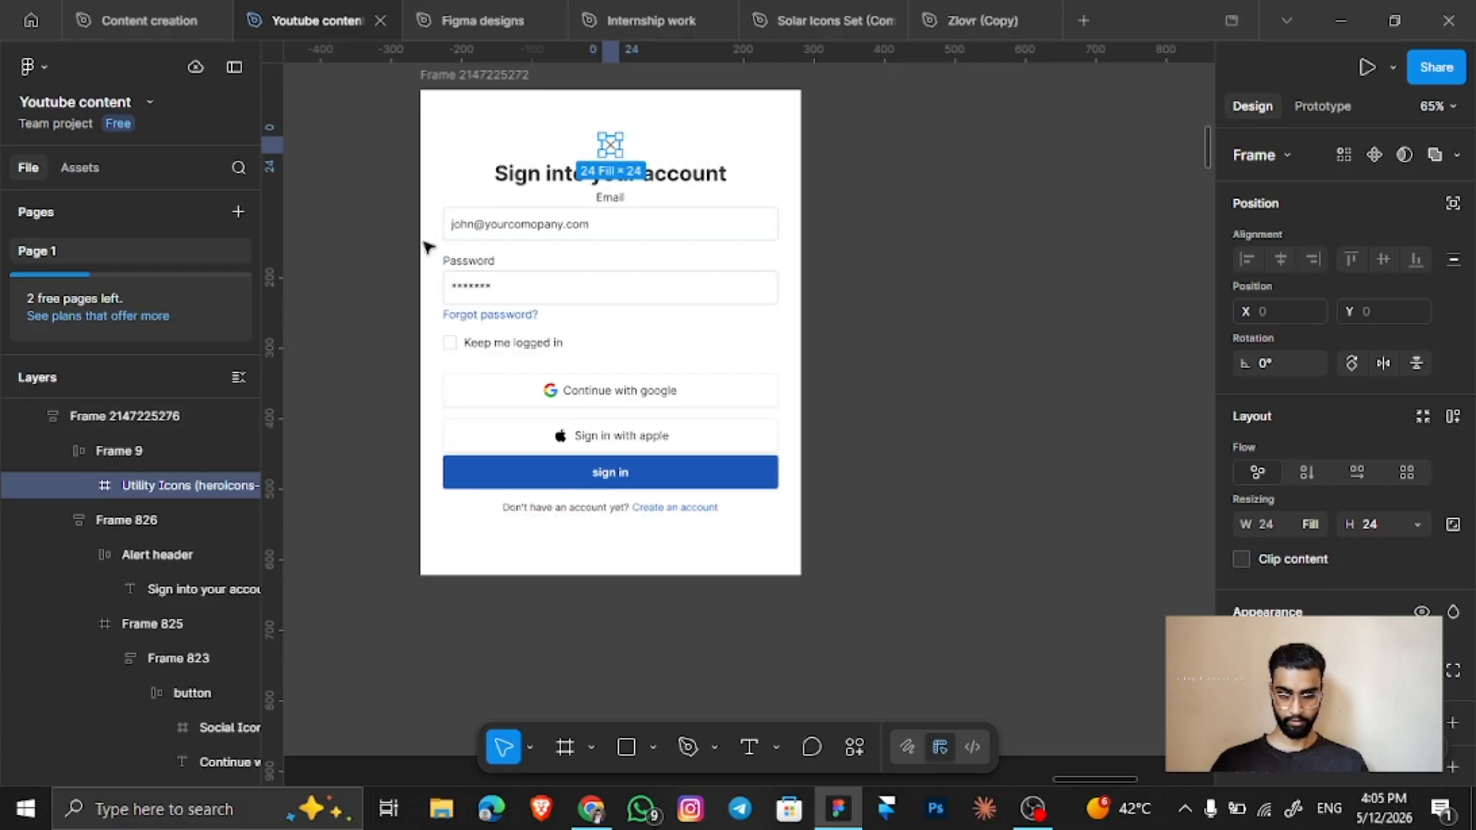
Set the width of Frame 9 around the close icon to Hug contents, followed by Fill container.
left_click(91, 485)
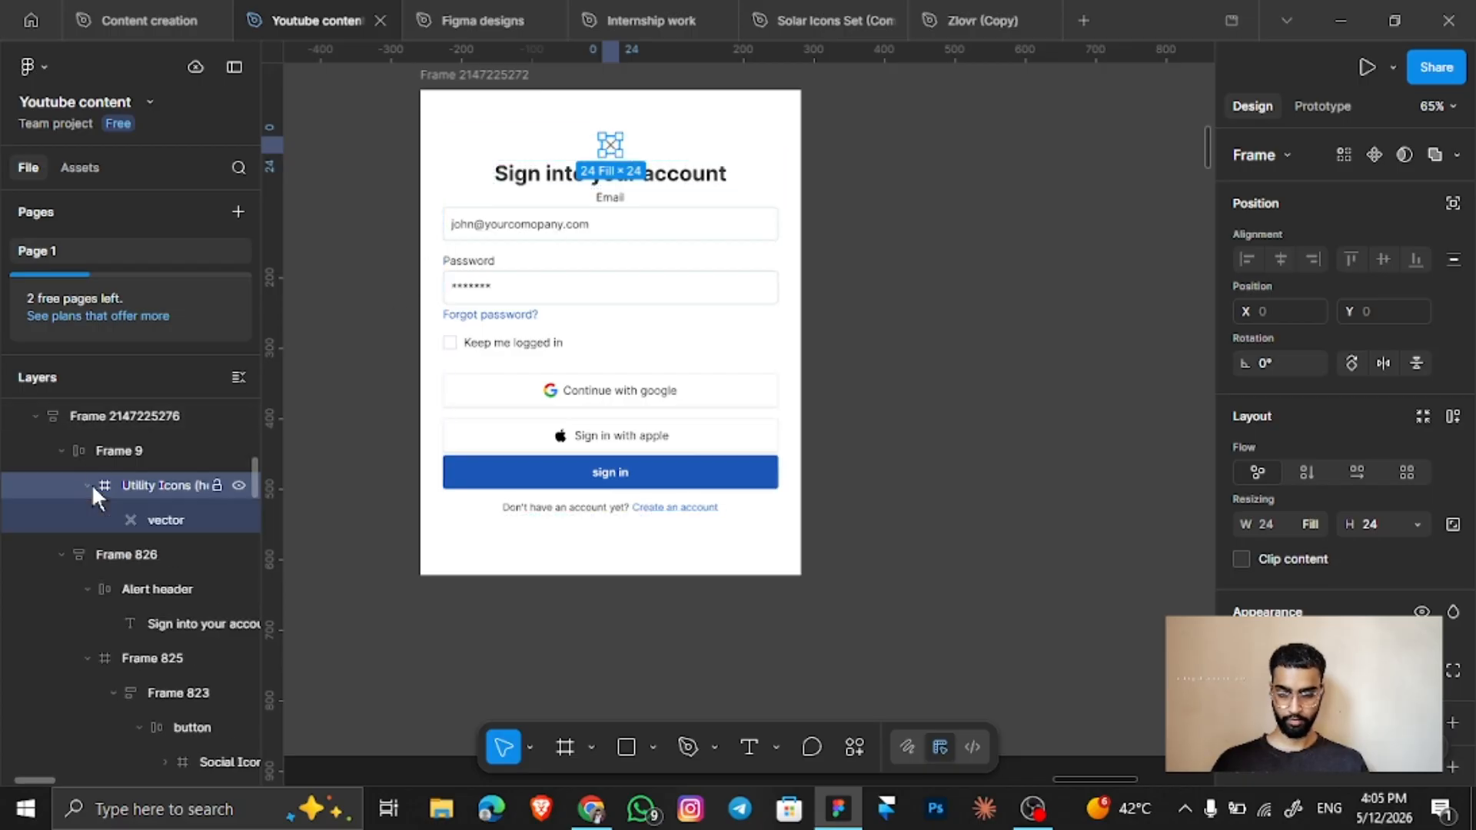
left_click(109, 449)
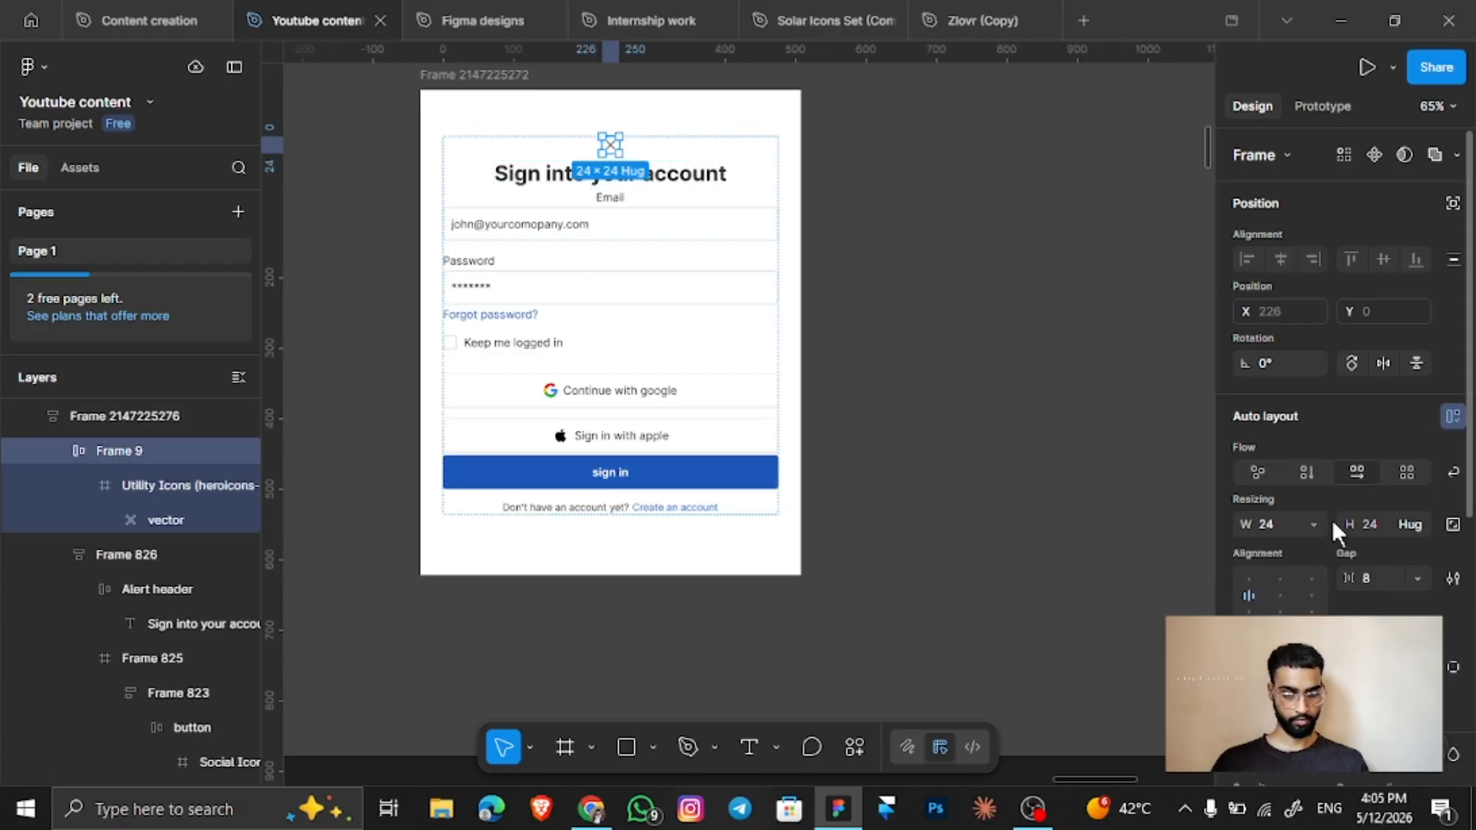
left_click(1308, 524)
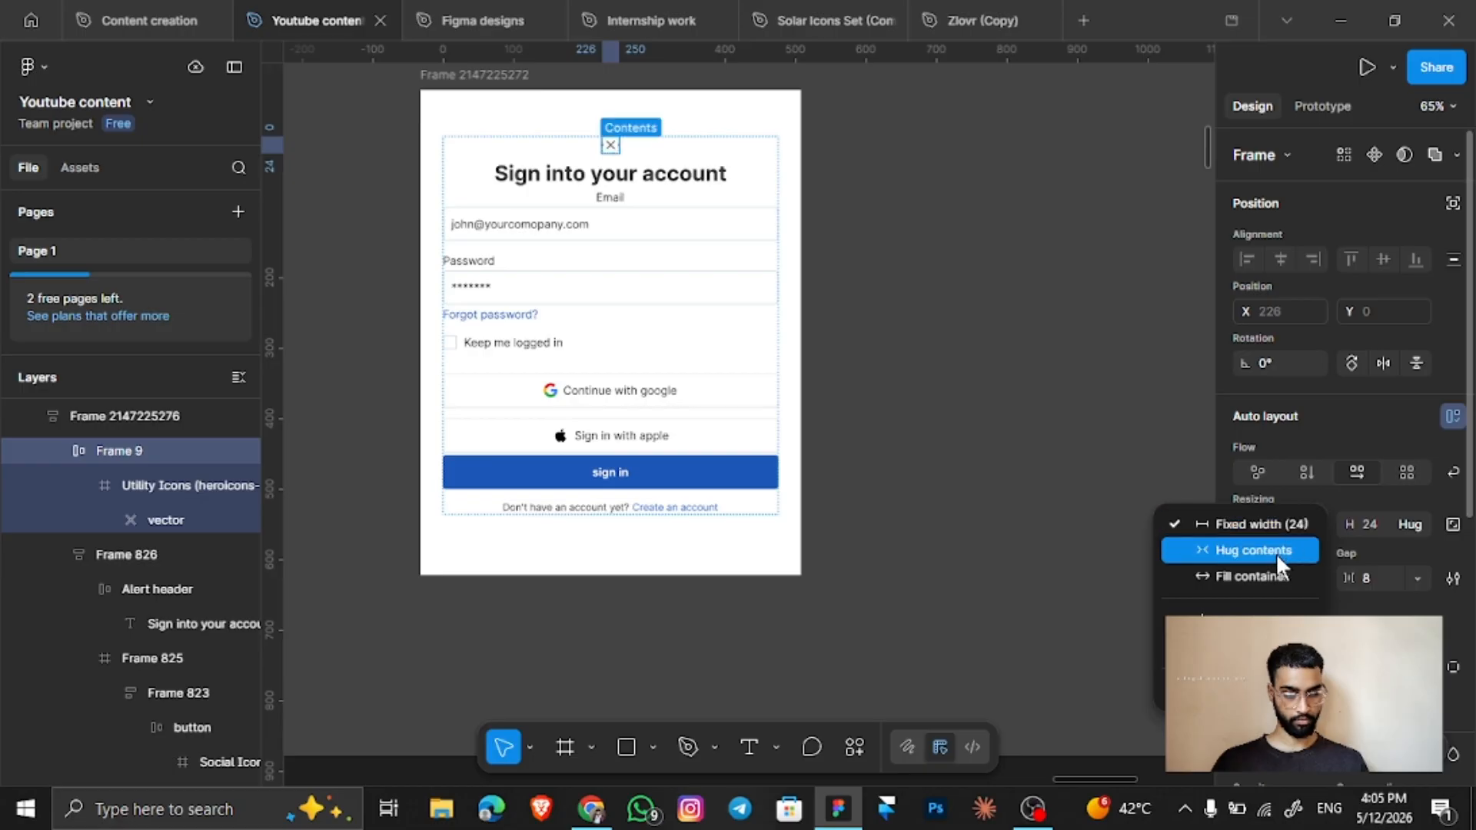
left_click(1277, 565)
left_click(1318, 528)
left_click(1286, 554)
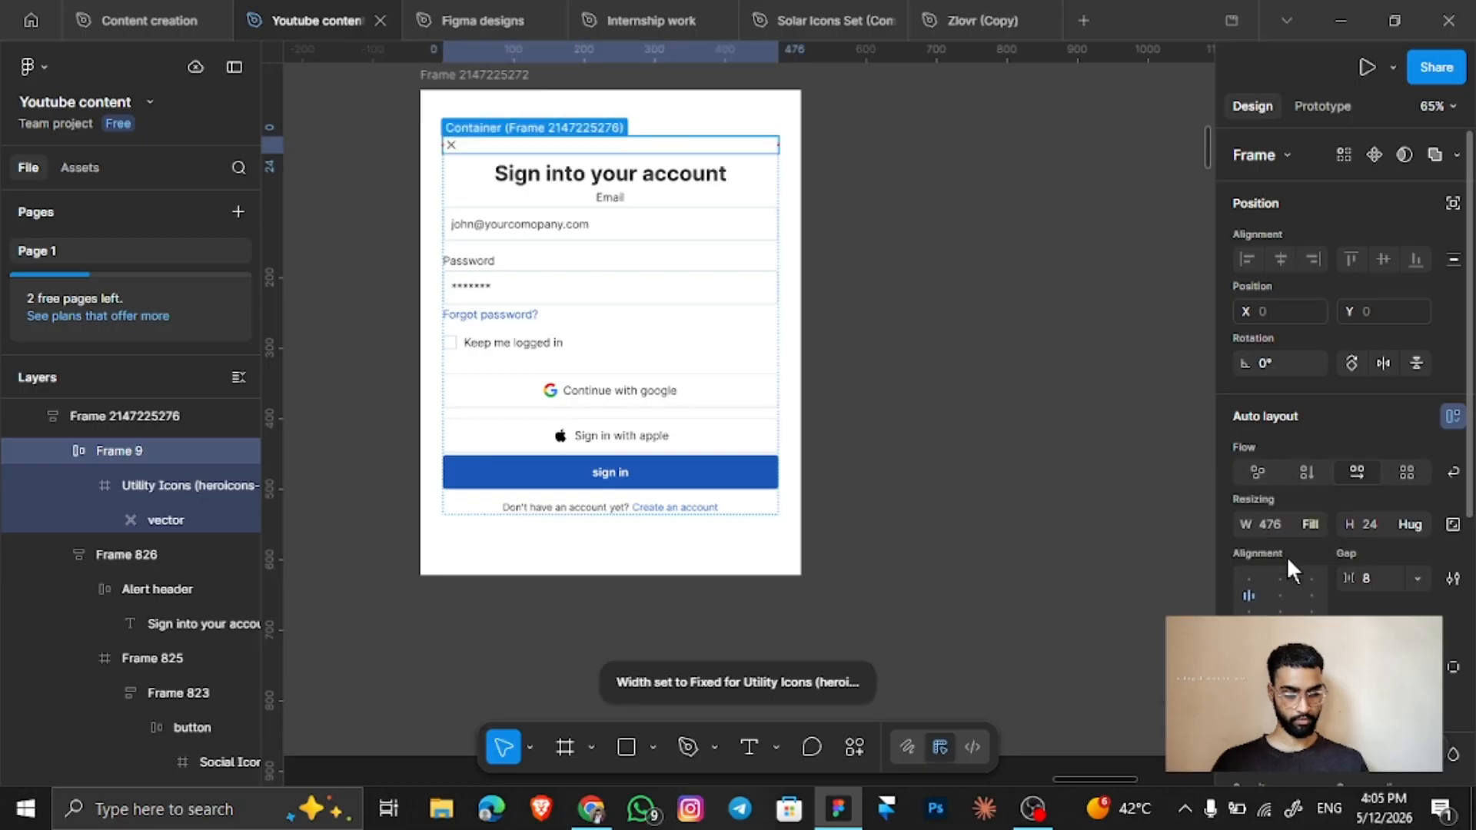
Try the alignment options on Frame 9 and align the close icon to the frame's right side.
left_click(1277, 594)
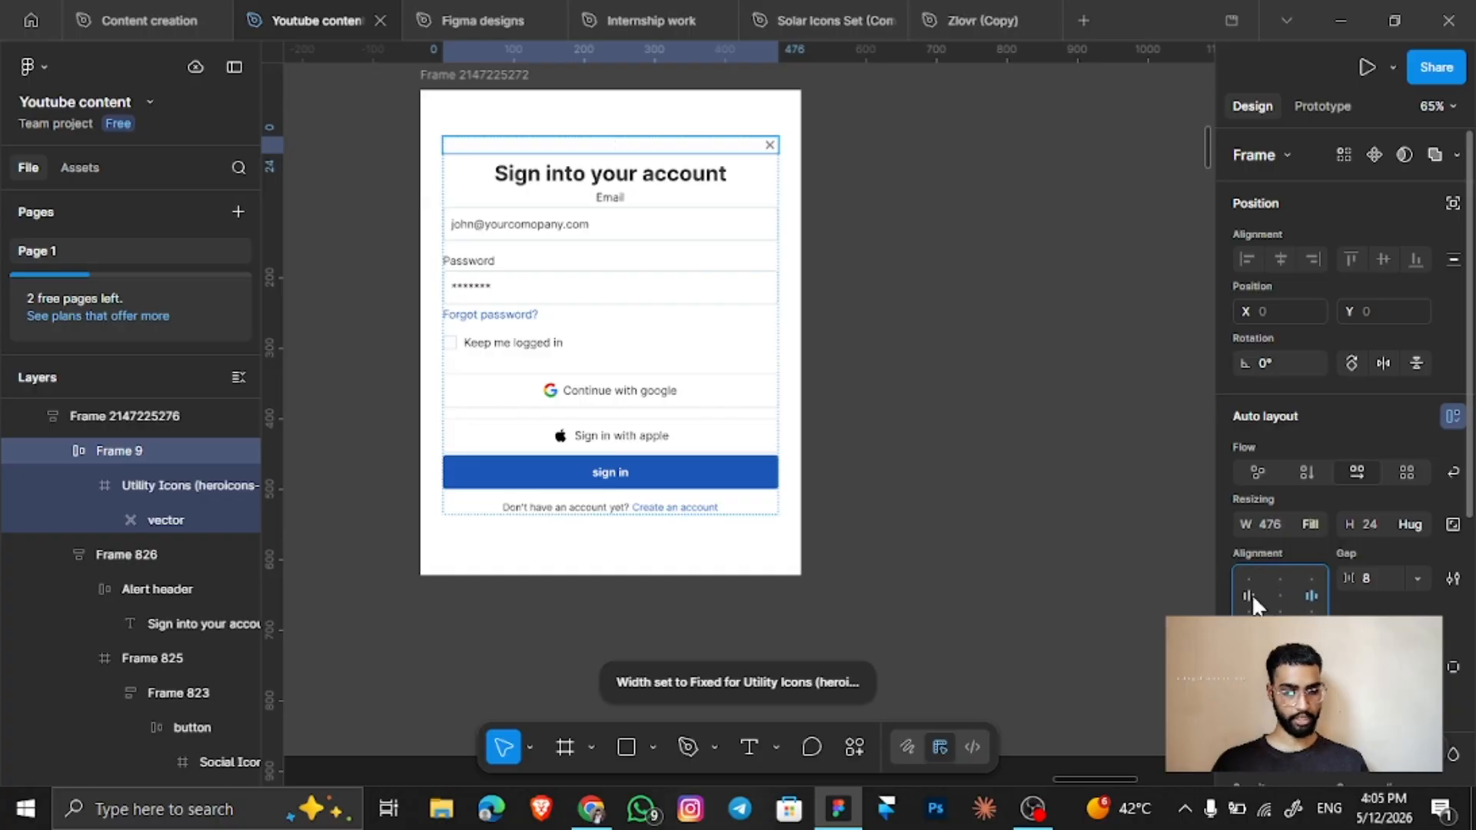
left_click(1250, 594)
left_click(1280, 594)
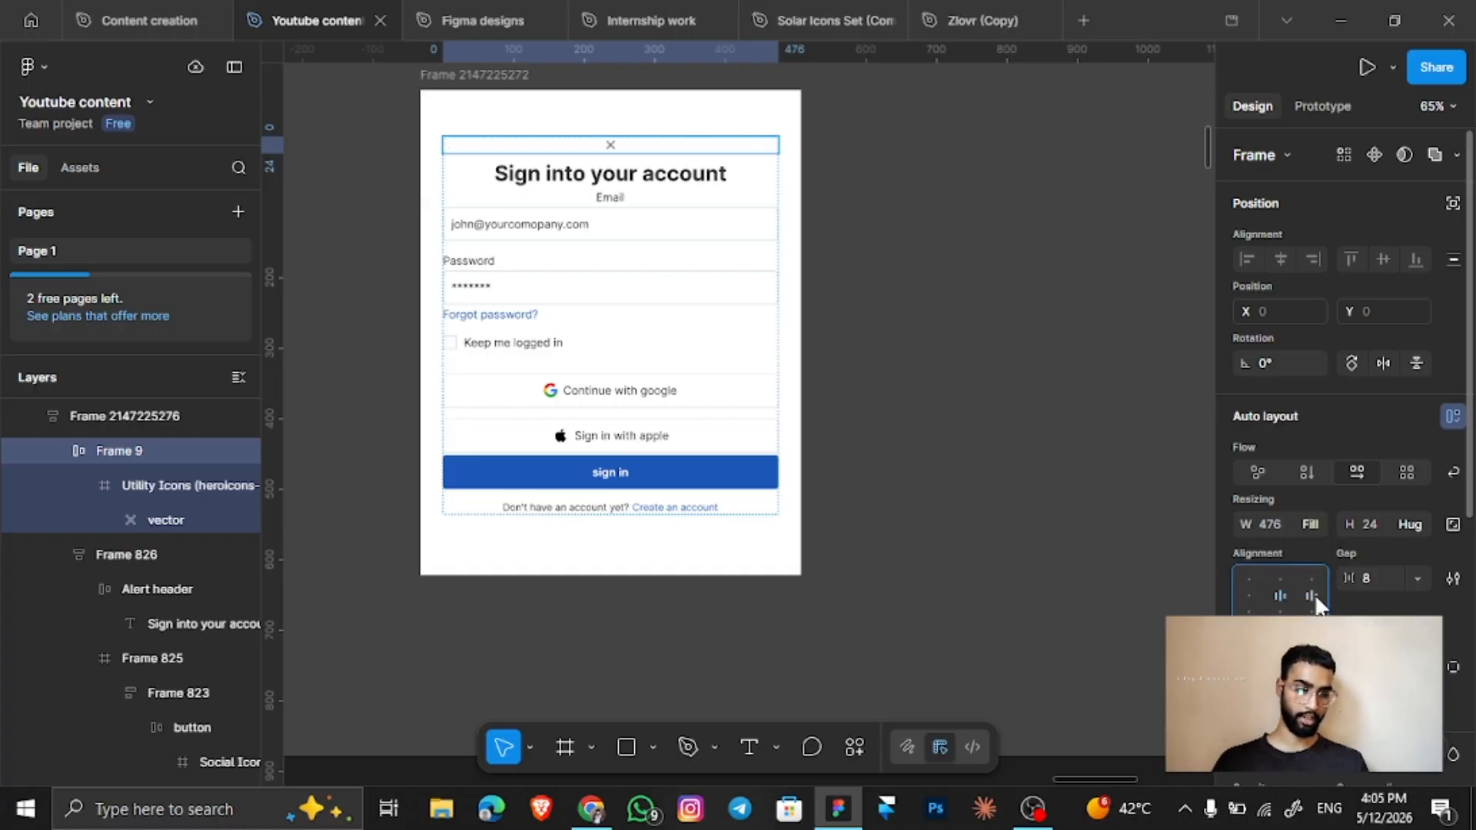
left_click(1313, 594)
Set the width of the Alert header frame around the heading to Fill container.
scroll(764, 151, "up", 2)
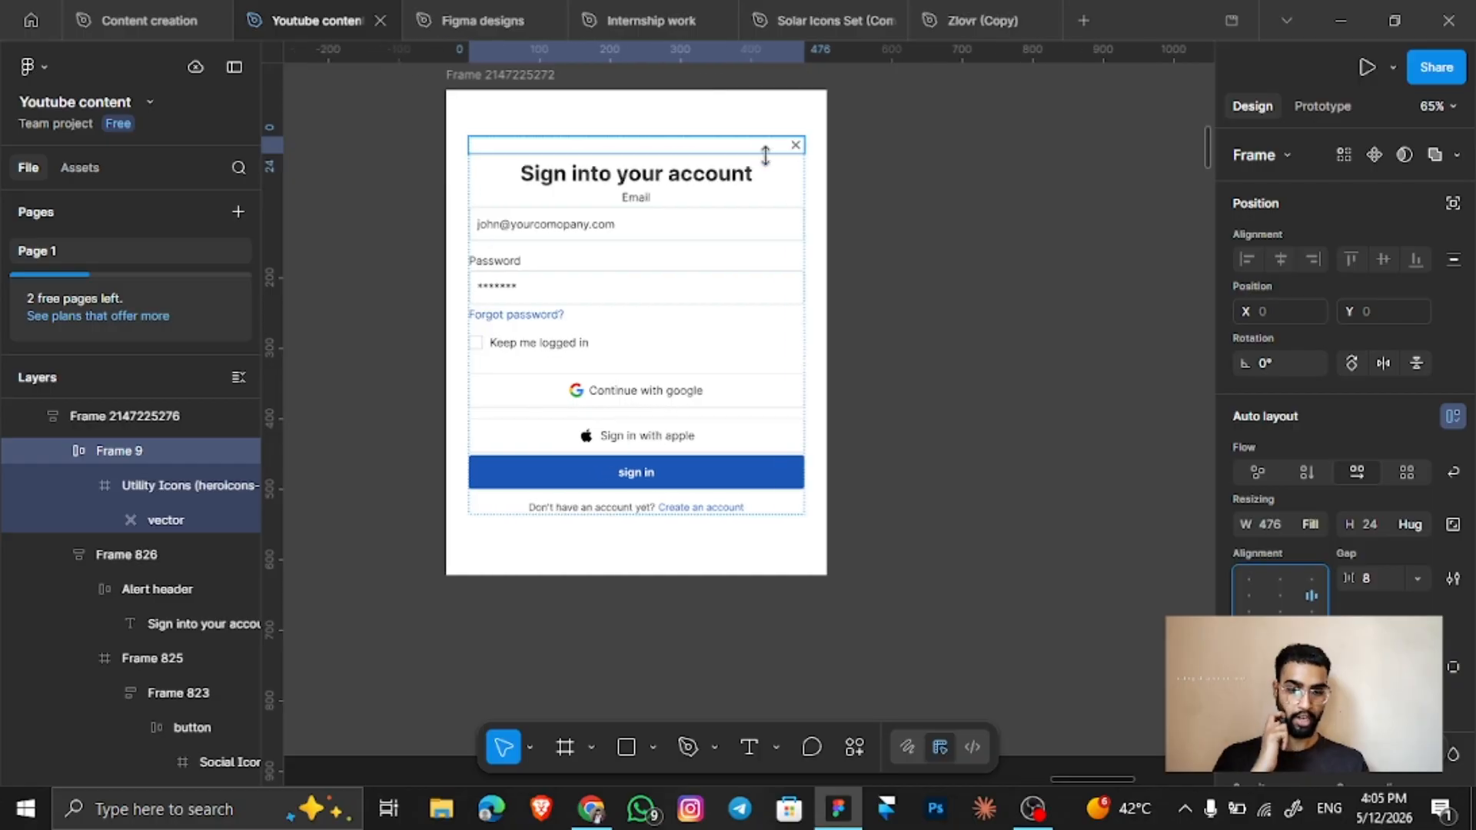
double_click(728, 181)
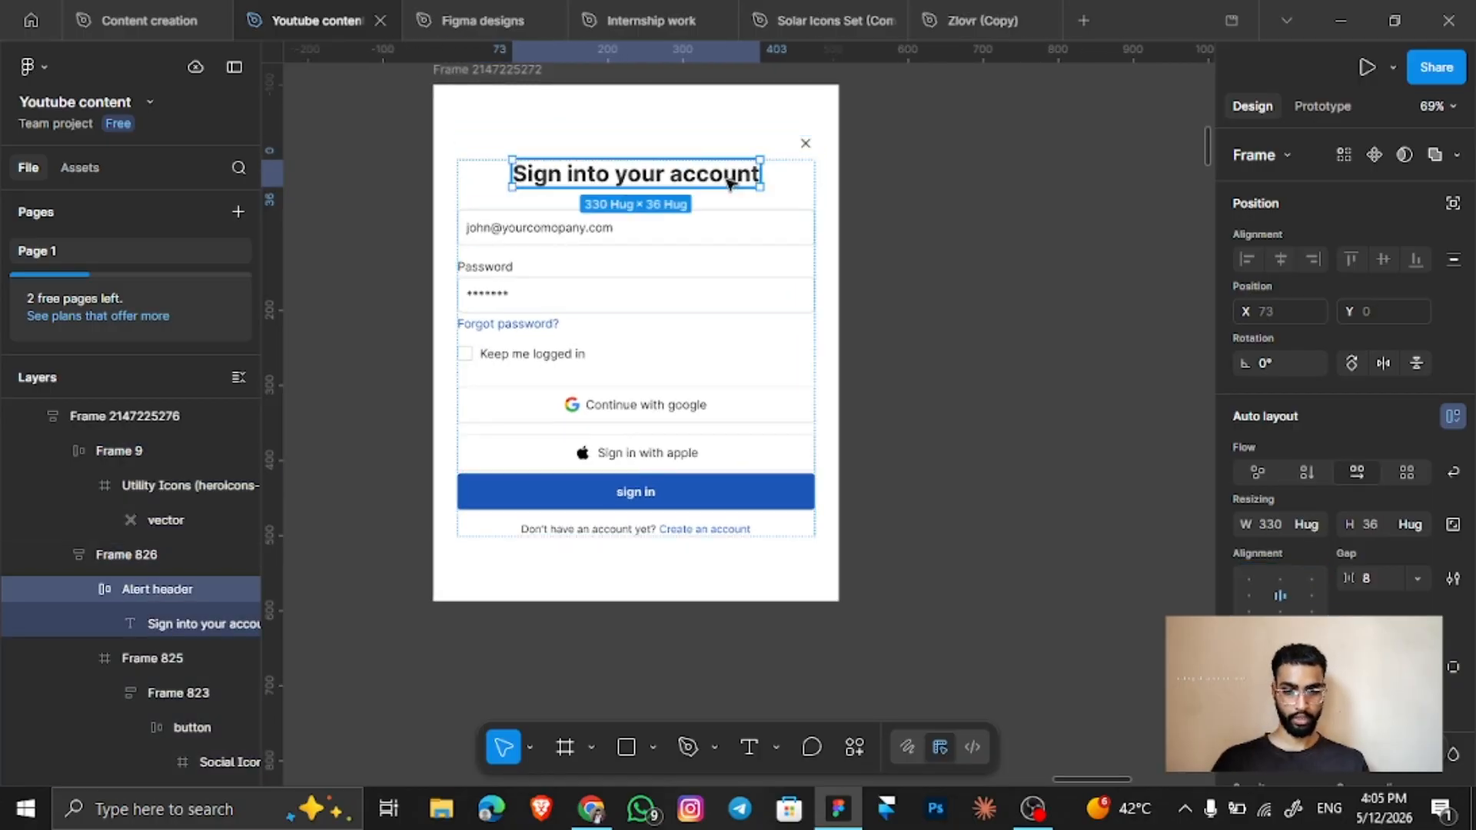
left_click(1312, 524)
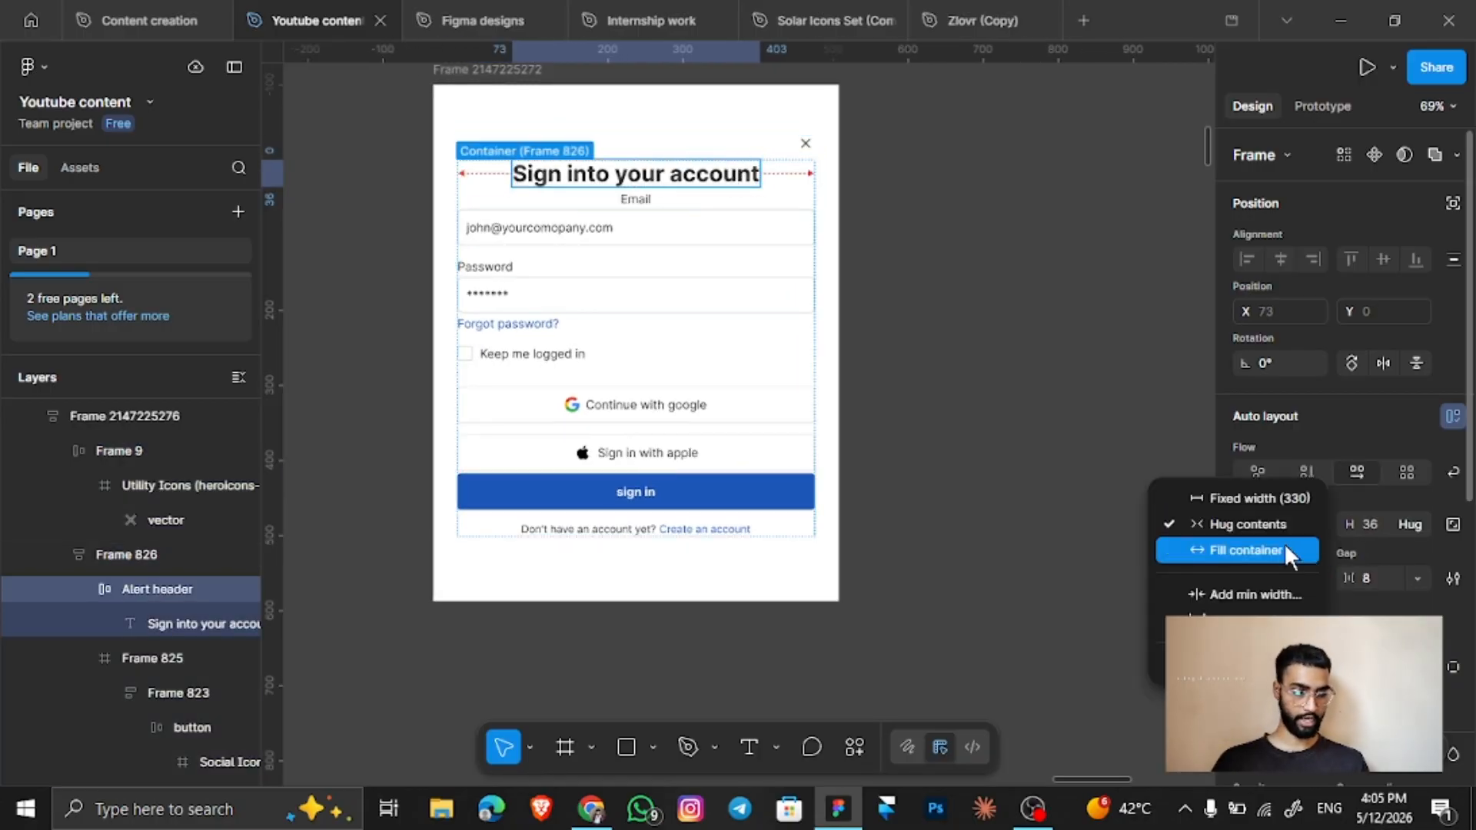
left_click(1284, 546)
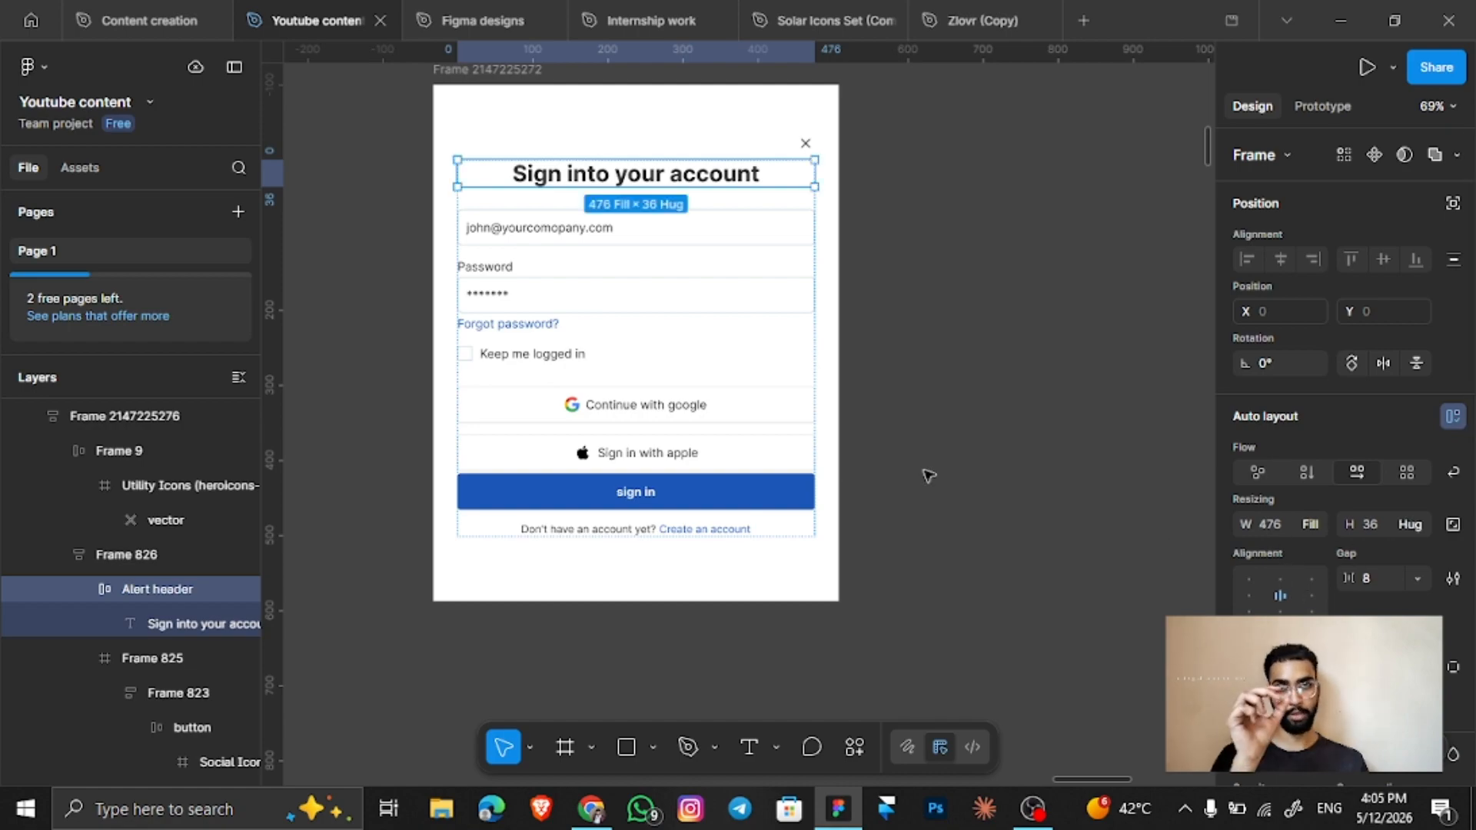
Align the contents of the email input frame to the left so its Email label sits at the field's left edge.
left_click(611, 229)
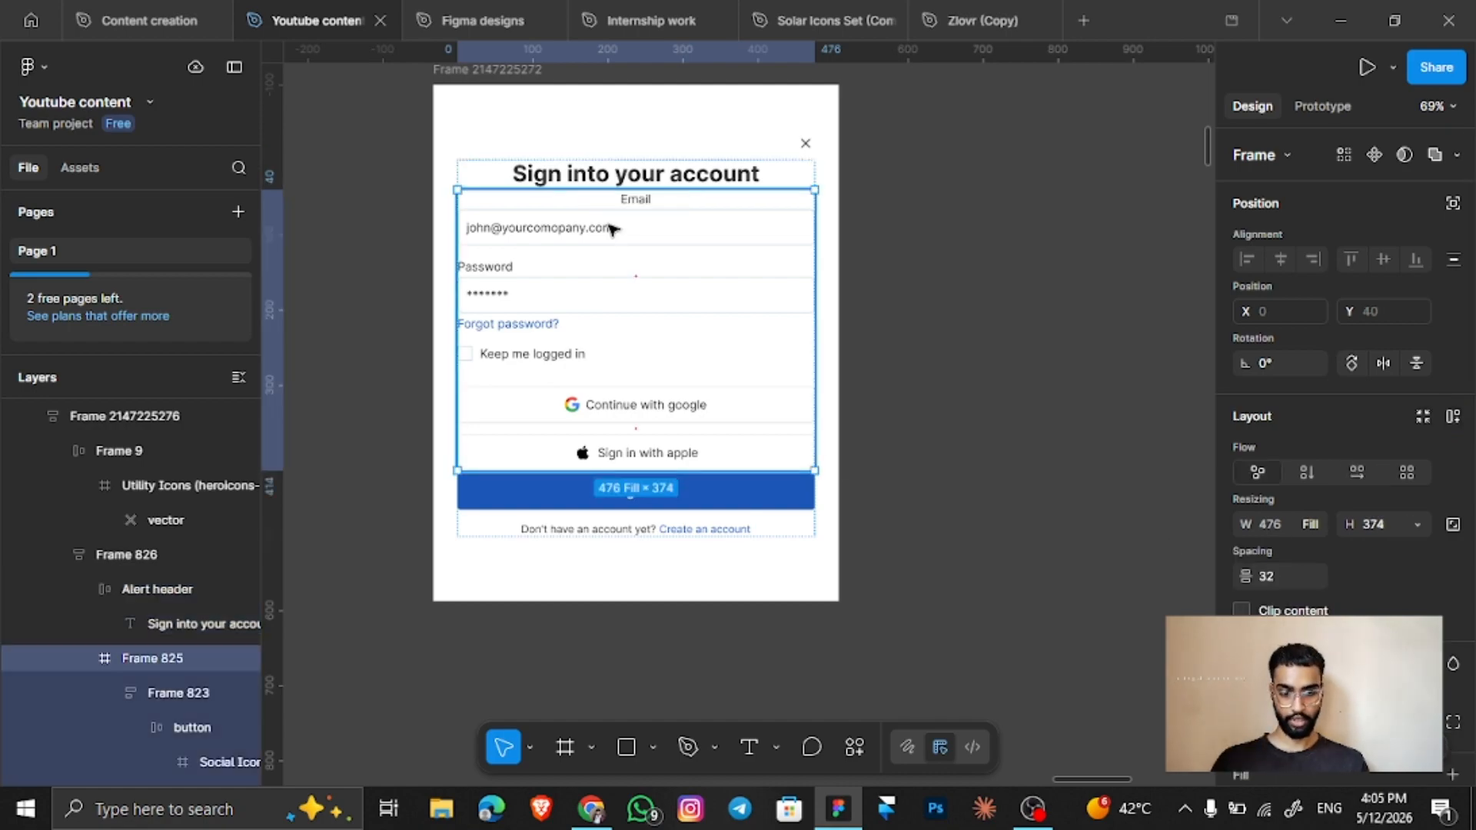
left_click(649, 206)
left_click(645, 213)
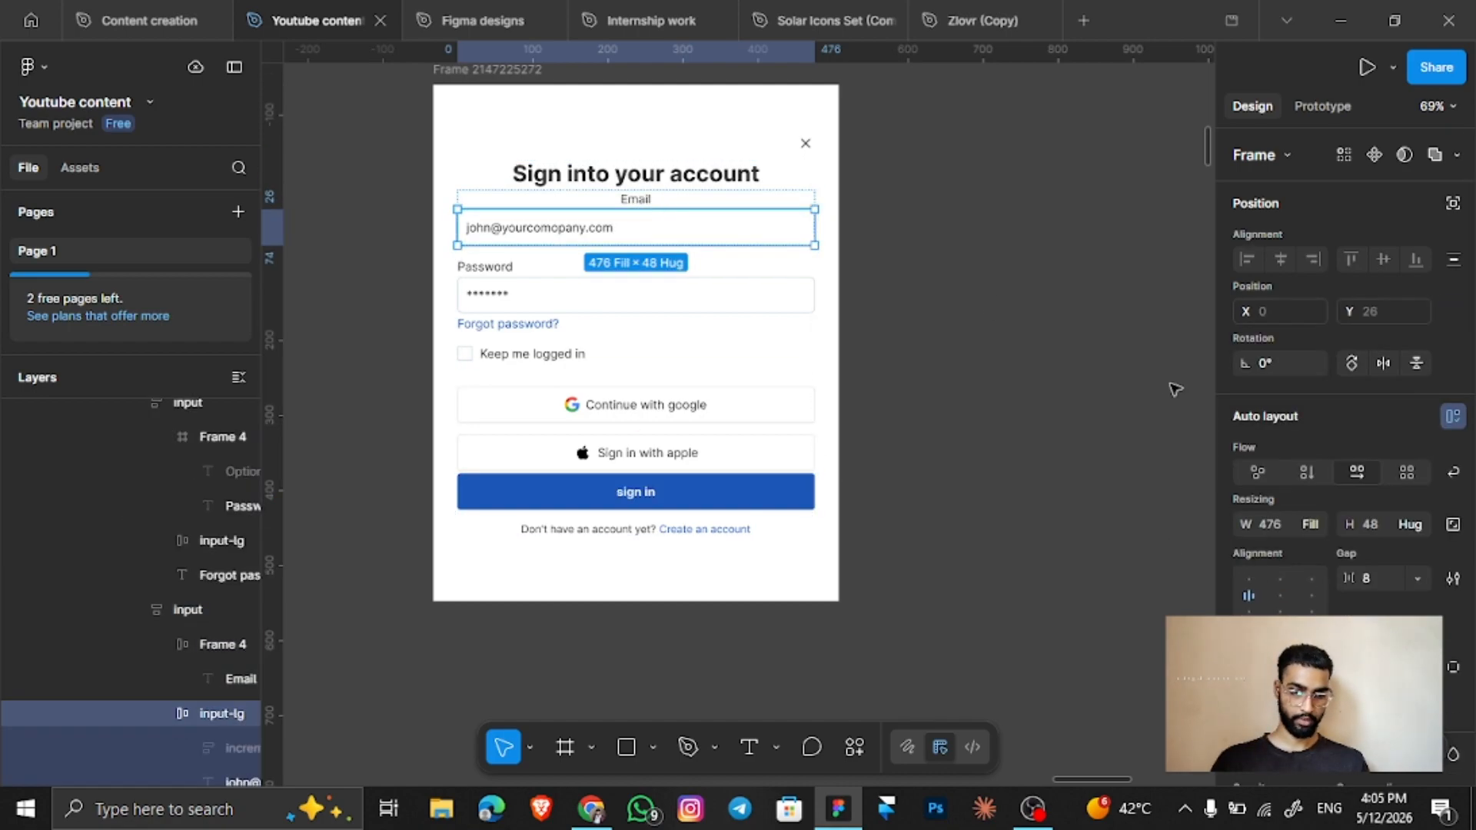
left_click(761, 193)
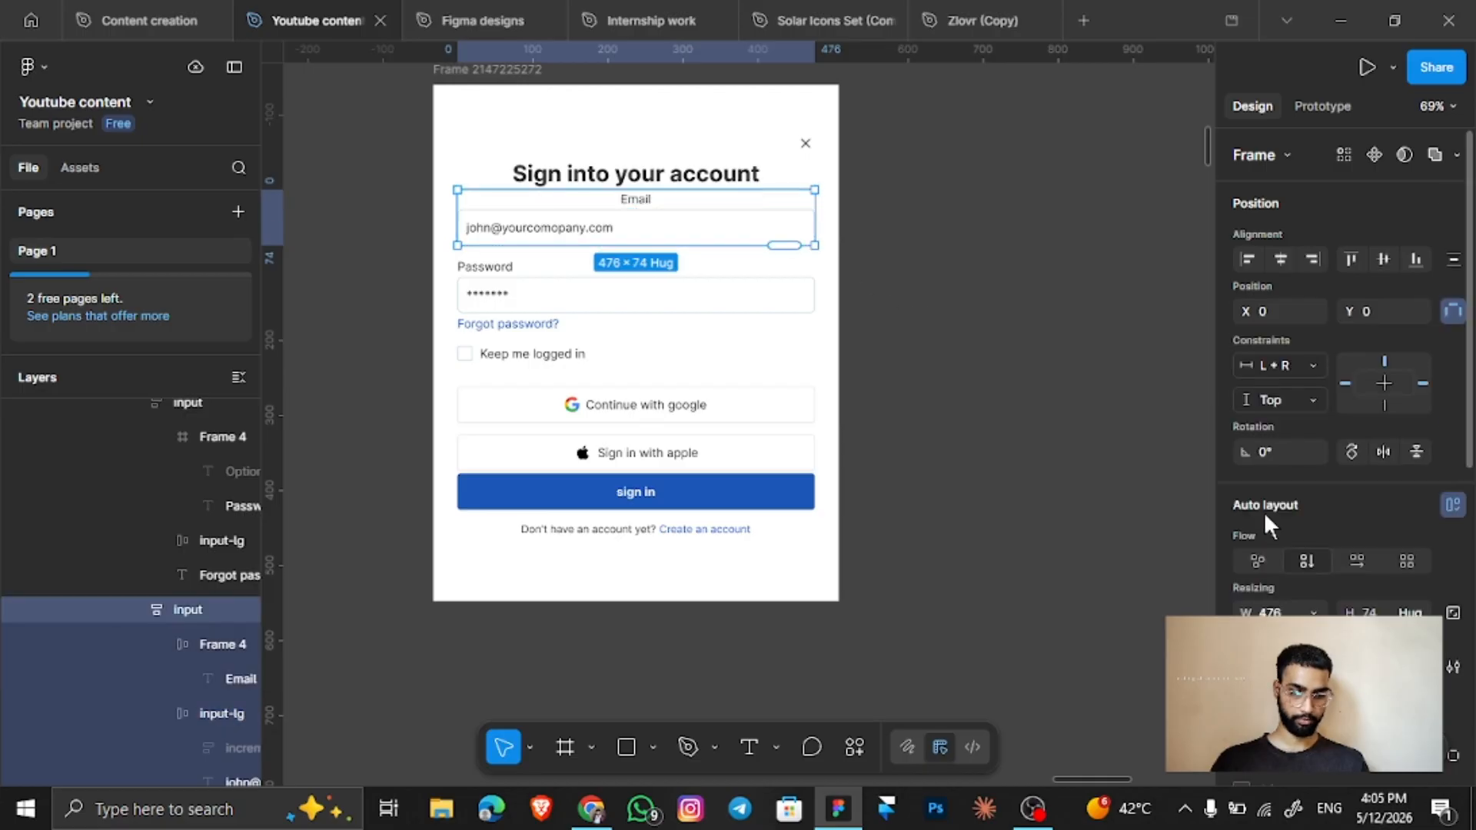
left_click(1249, 667)
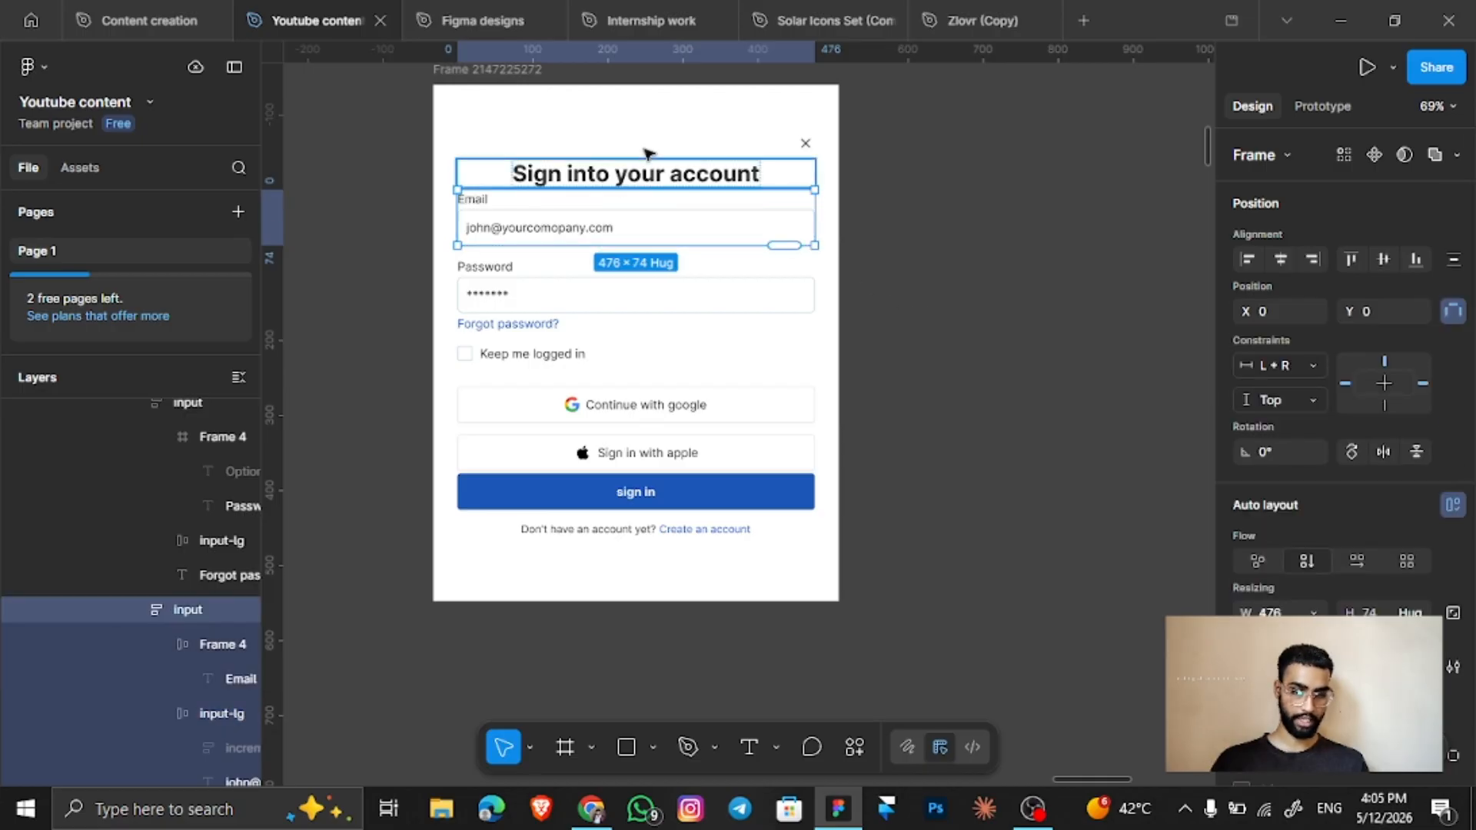
Add auto layout to Frame 4 around the Password label.
left_click(630, 236)
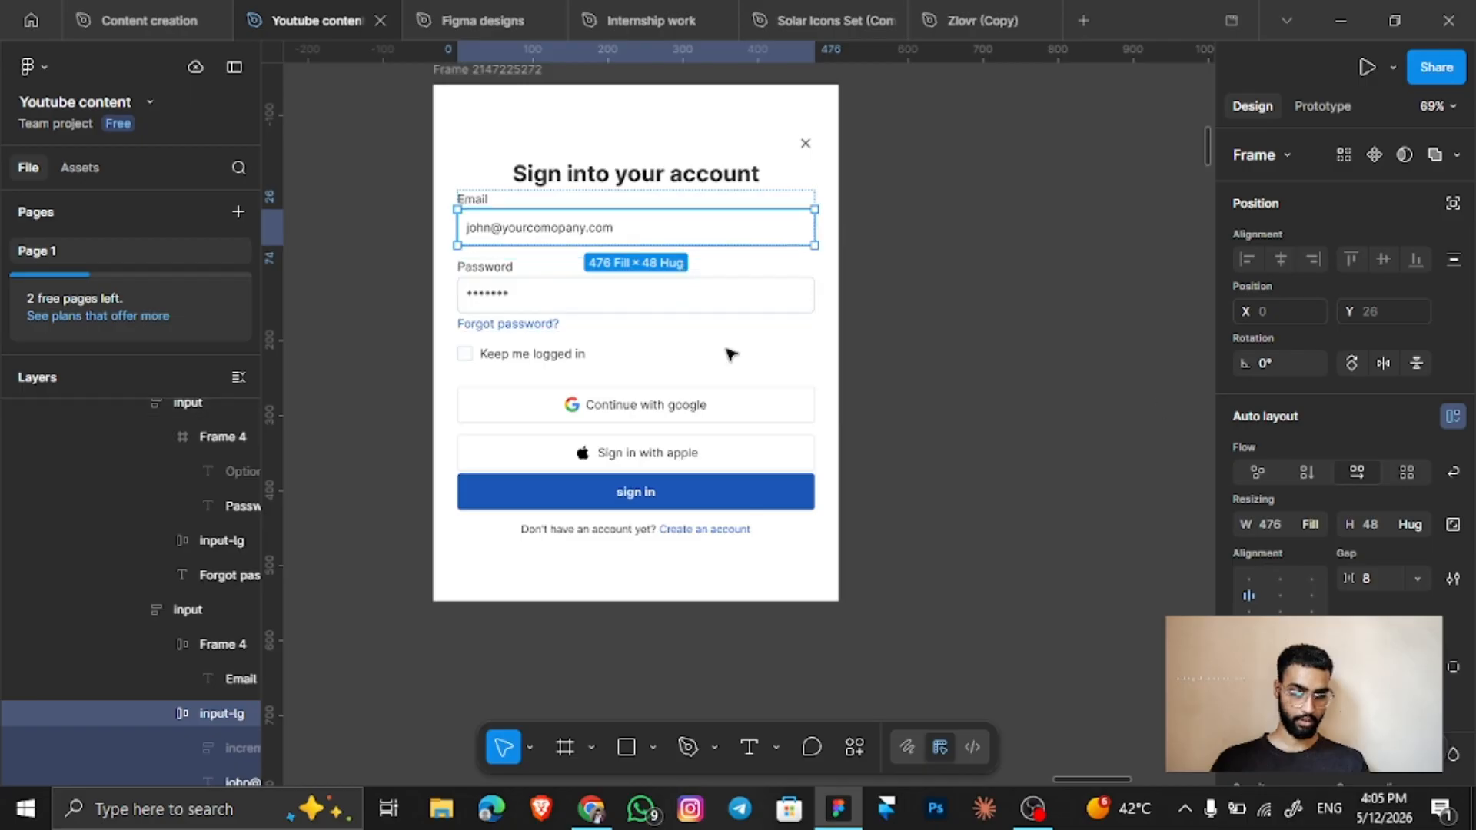
left_click(683, 285)
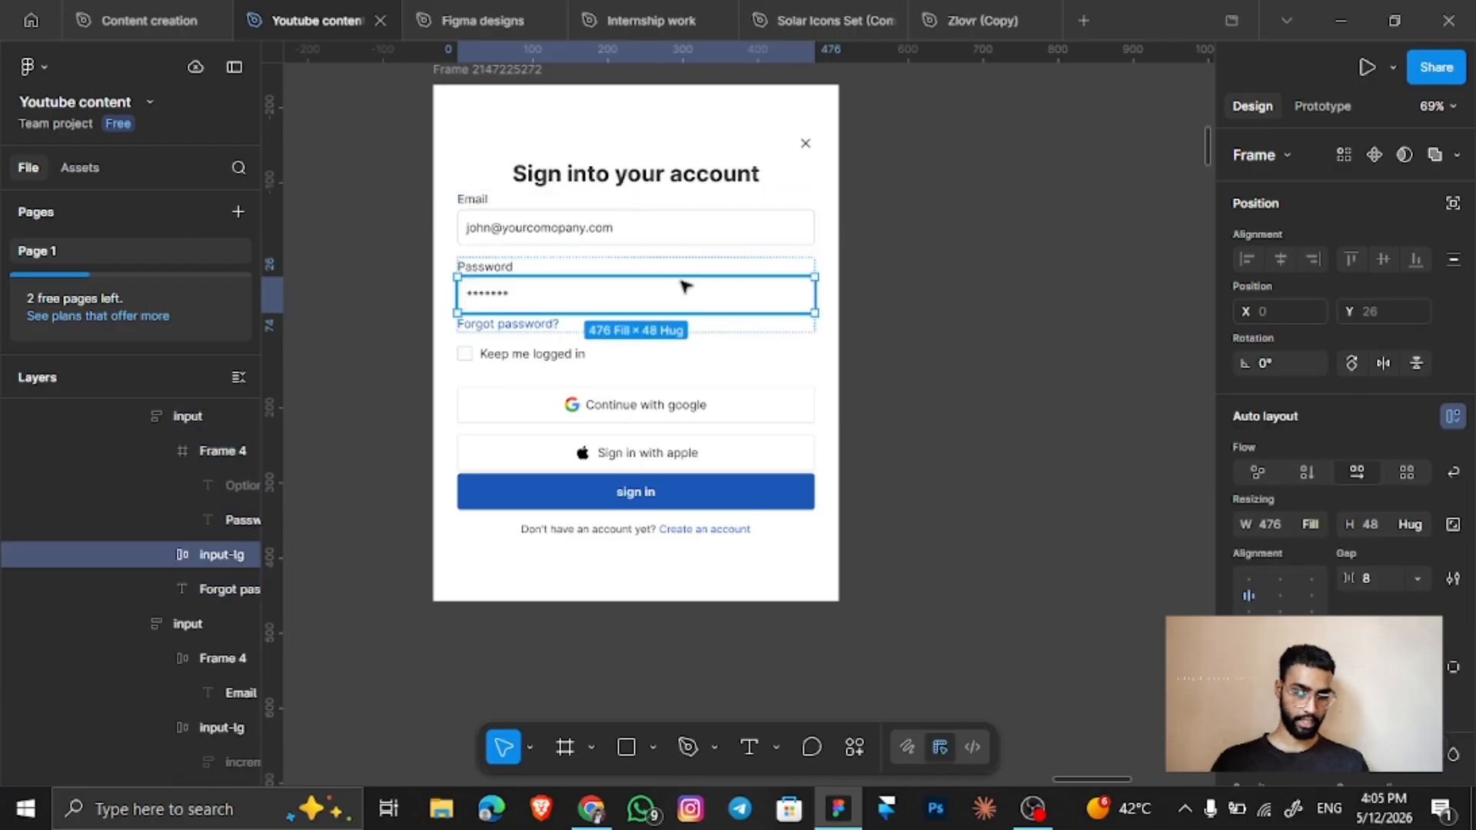
left_click(650, 271)
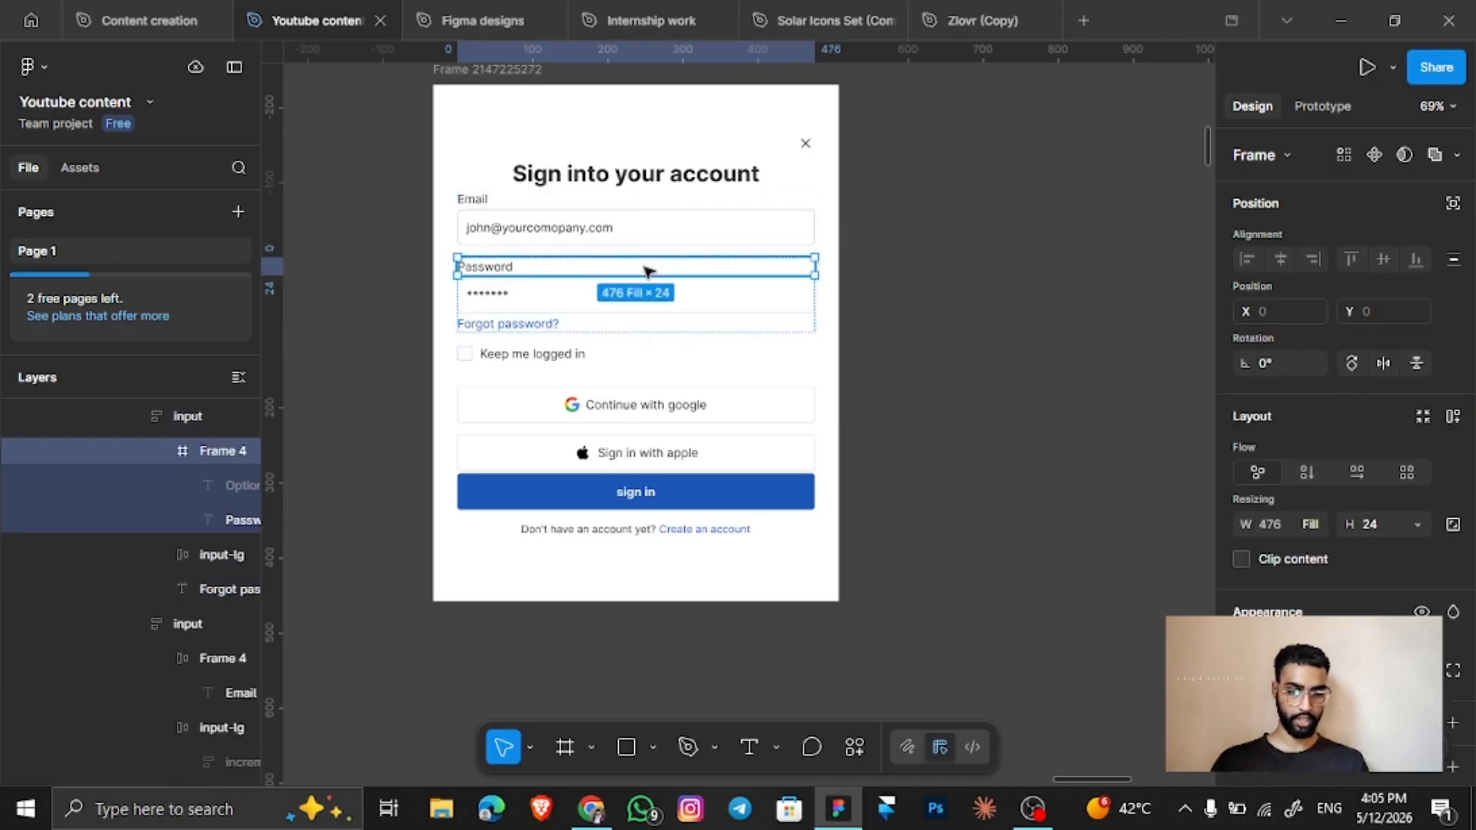
left_click(683, 326)
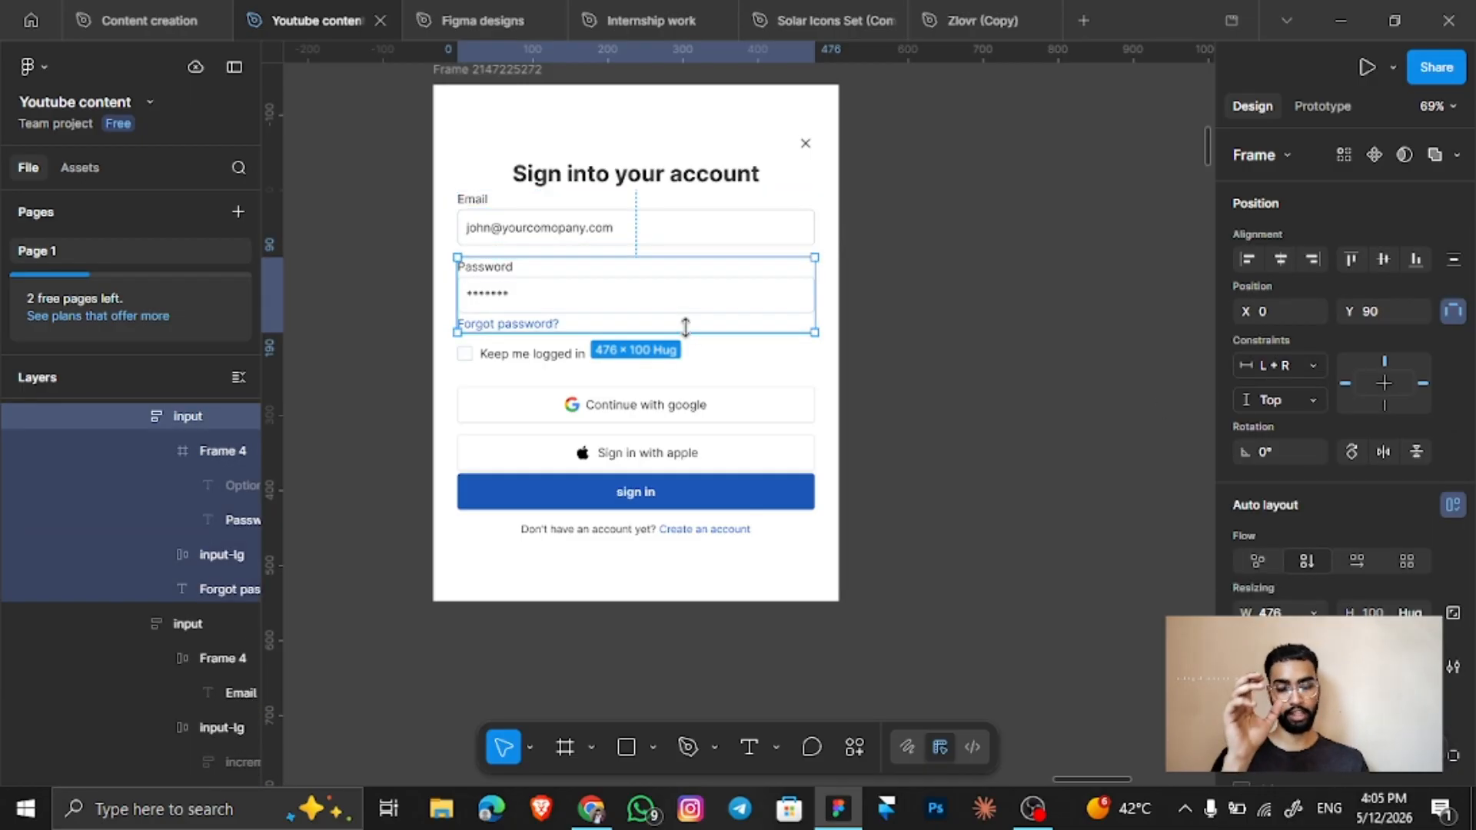
left_click(503, 325)
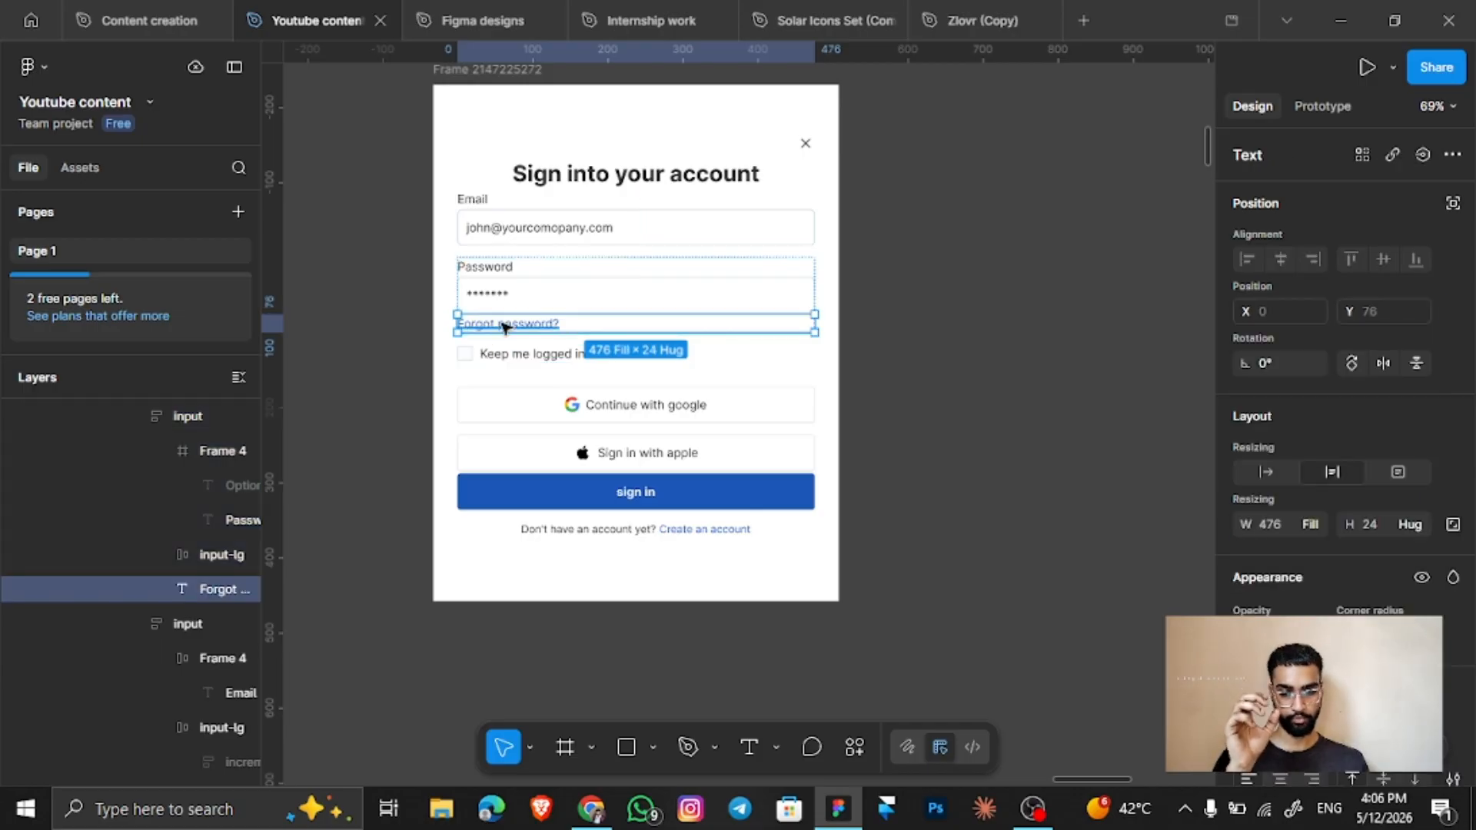
left_click(189, 454)
key("shift+a")
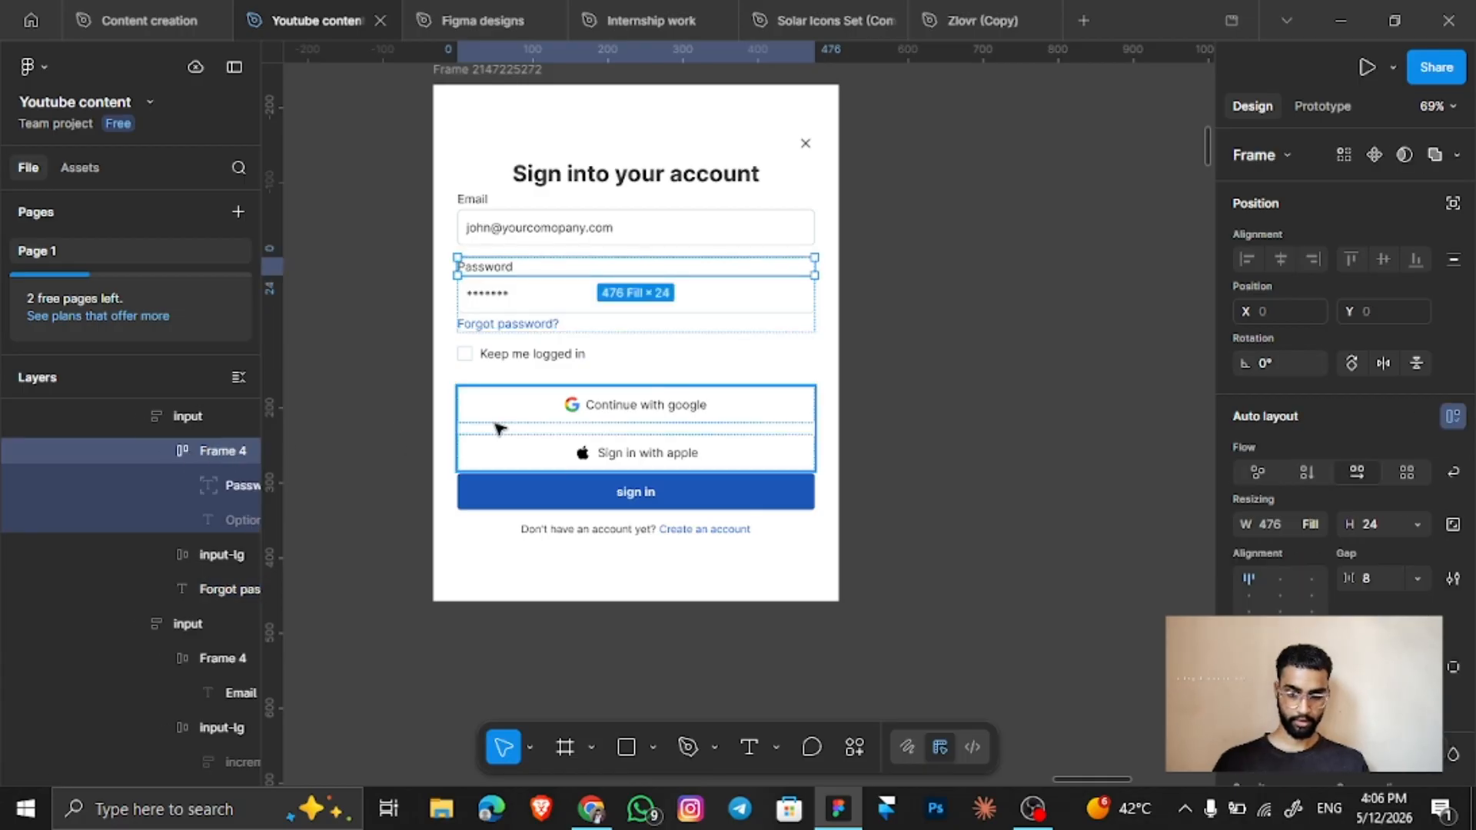
Examine the resizing and gap settings of the Google and Apple buttons, the sign in block Frame 5 and Frame 825.
left_click(635, 425)
left_click(637, 412)
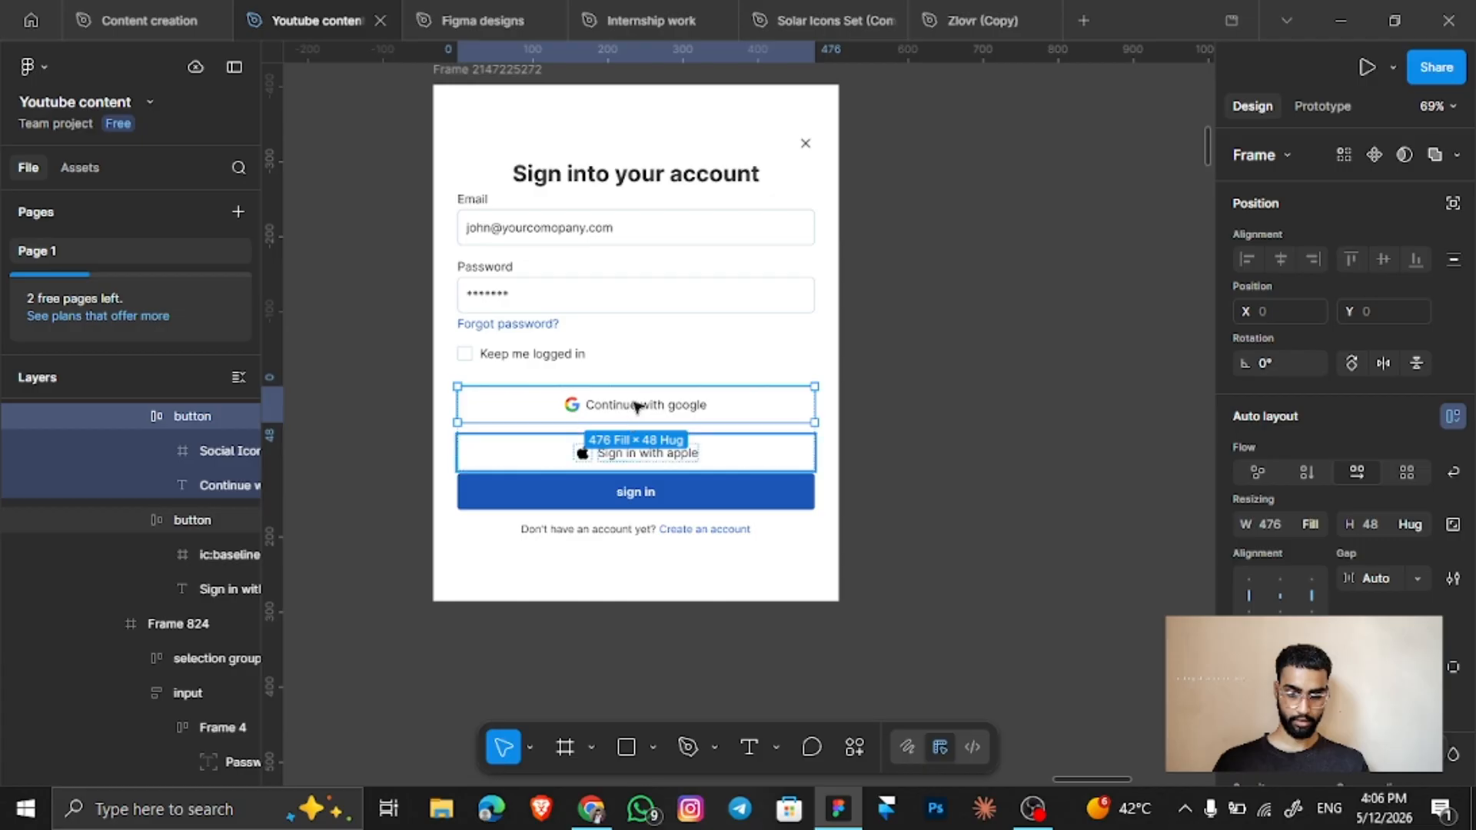
left_click(754, 461)
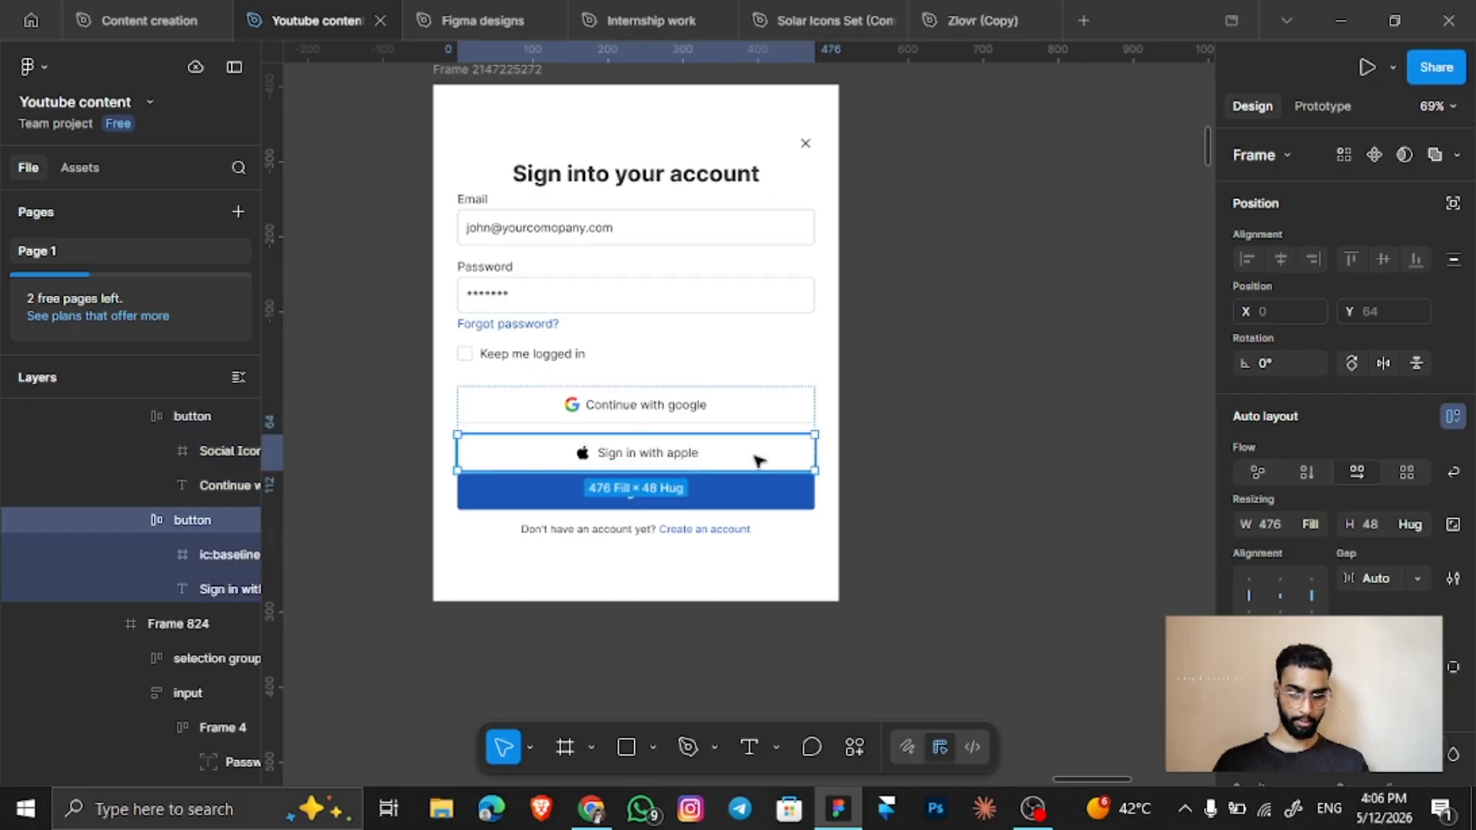
left_click(780, 520)
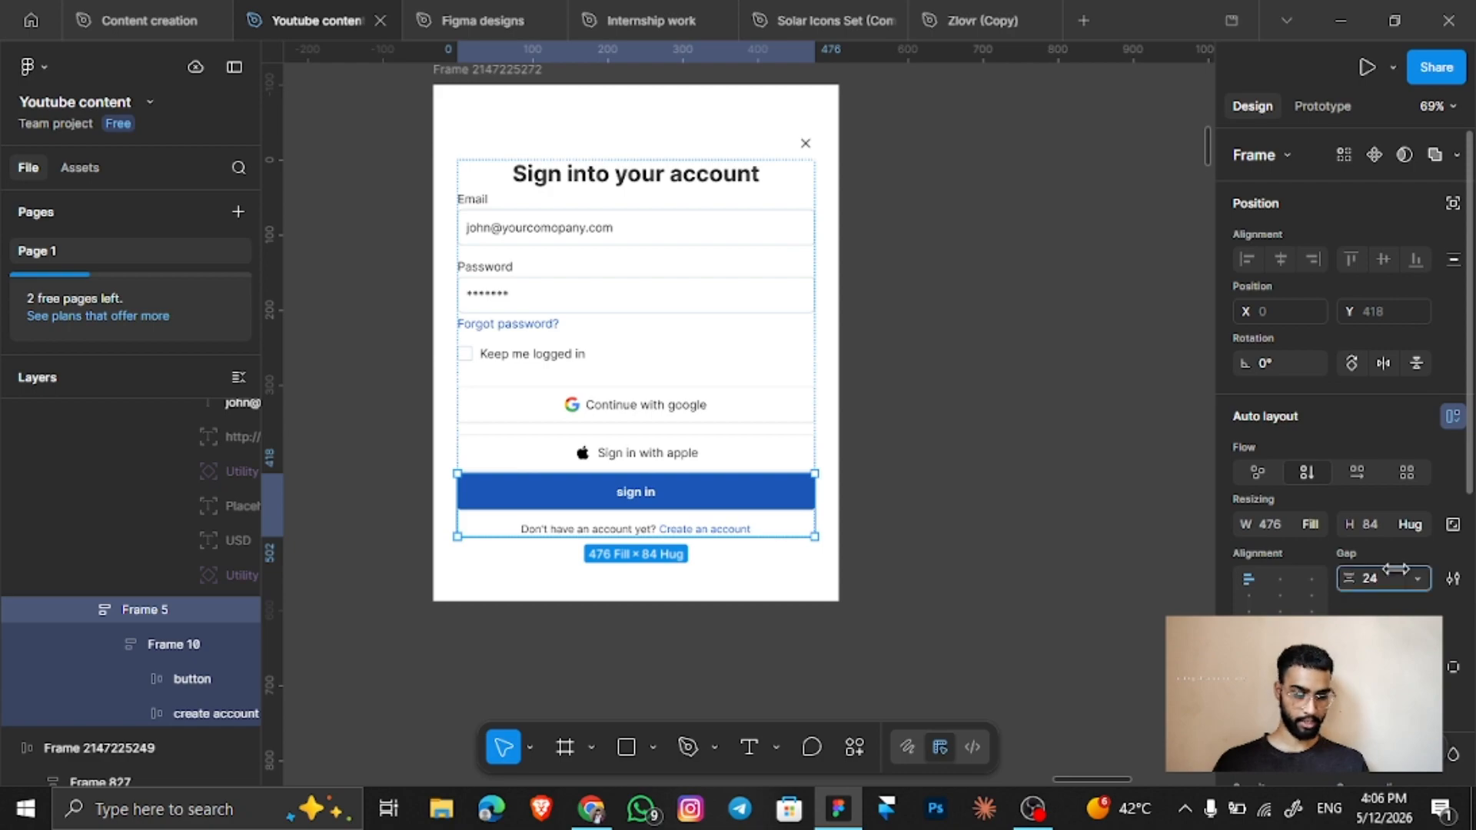
left_click(868, 381)
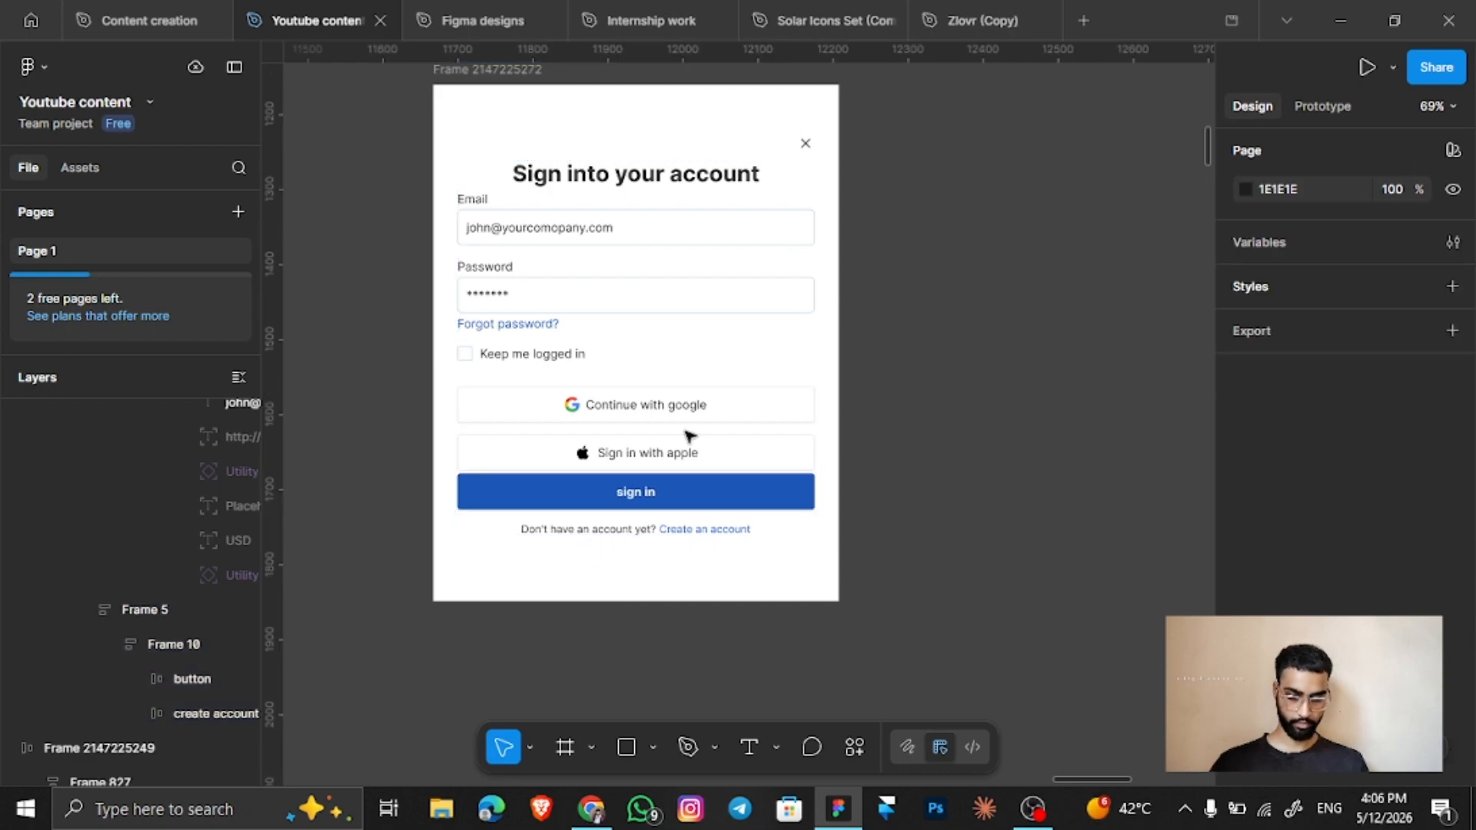
key("ctrl+z")
key("shift+Tab")
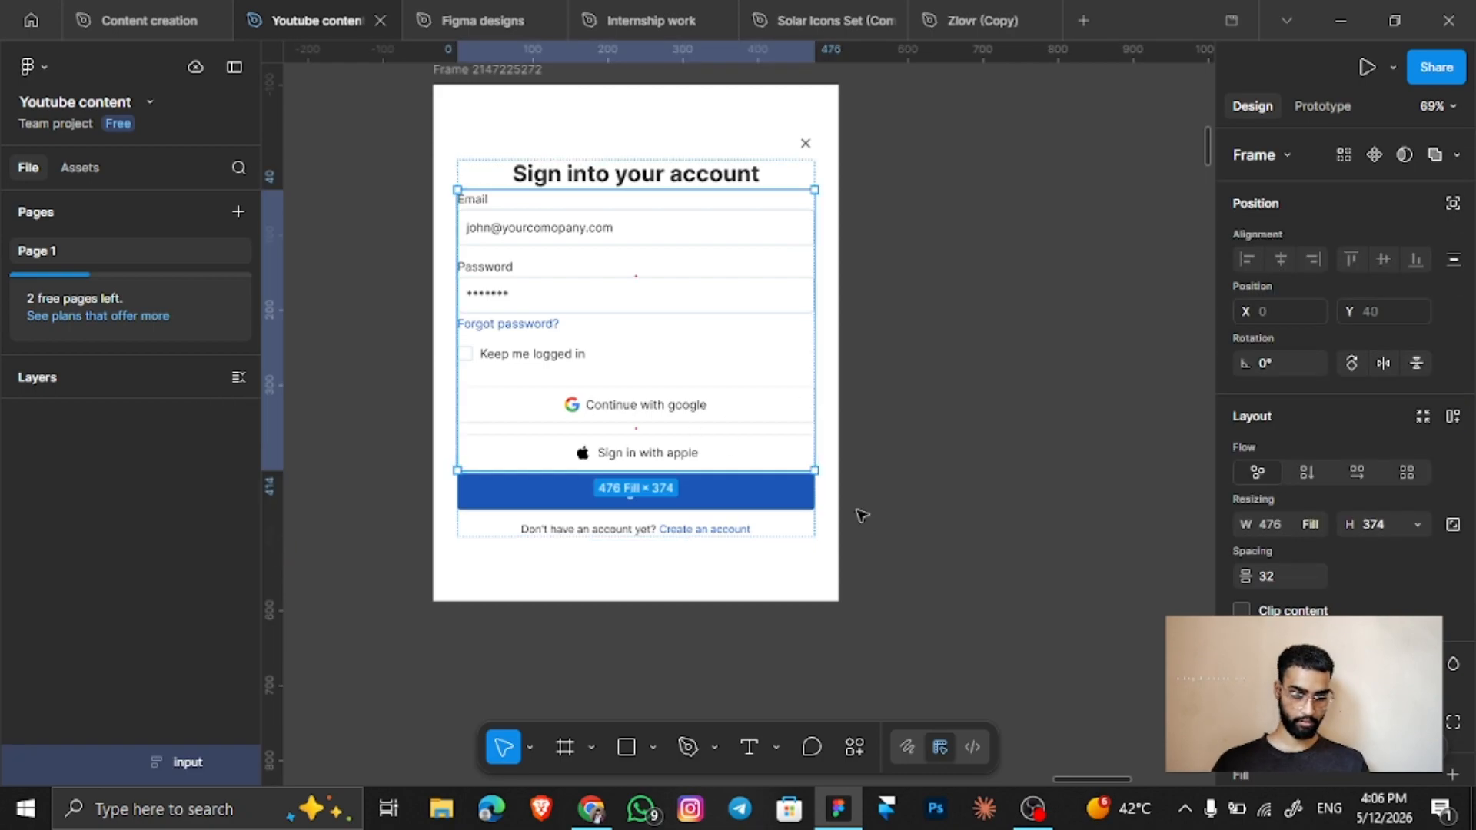
left_click(784, 511)
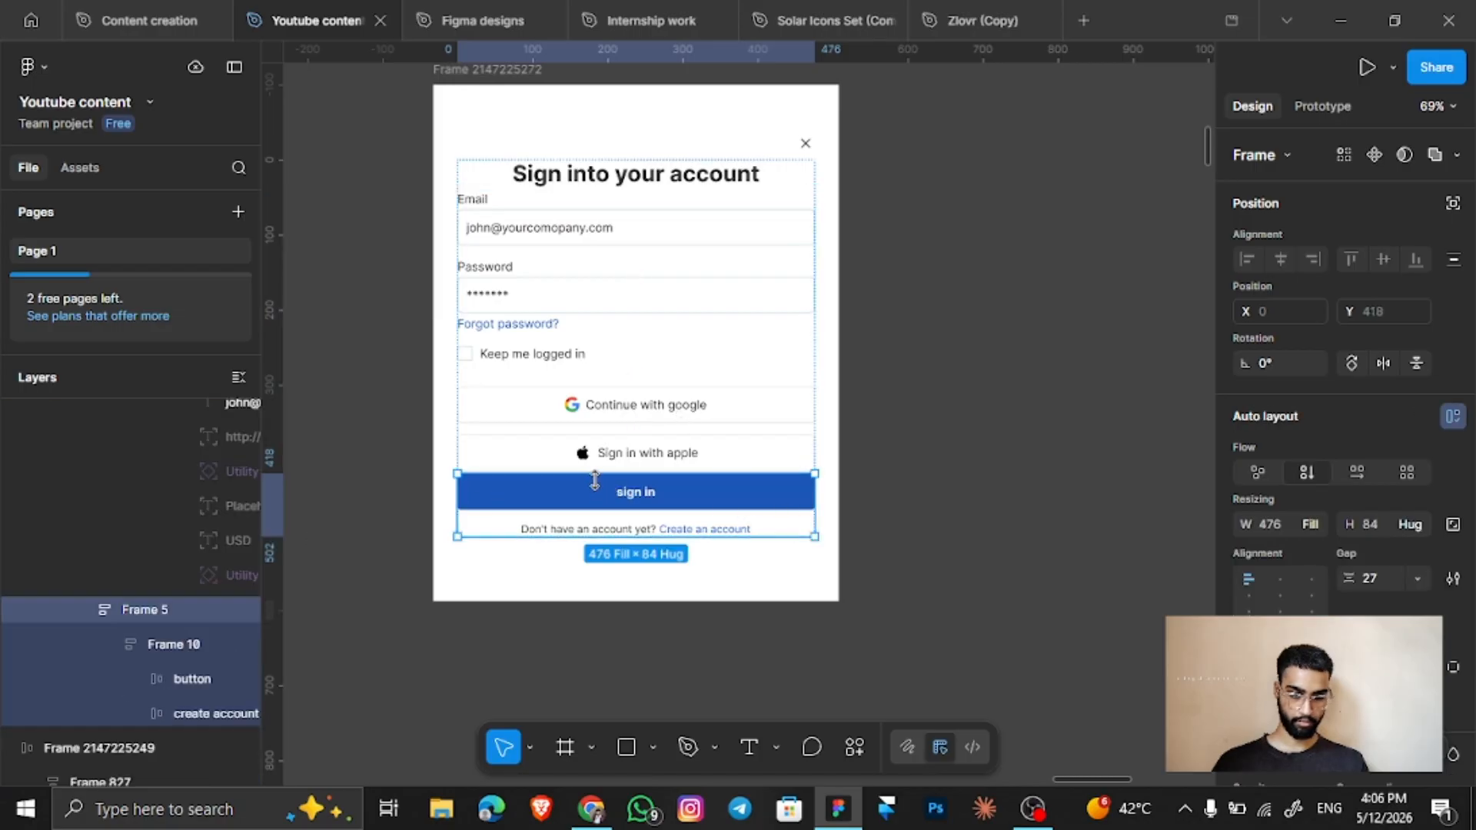
left_click(745, 389)
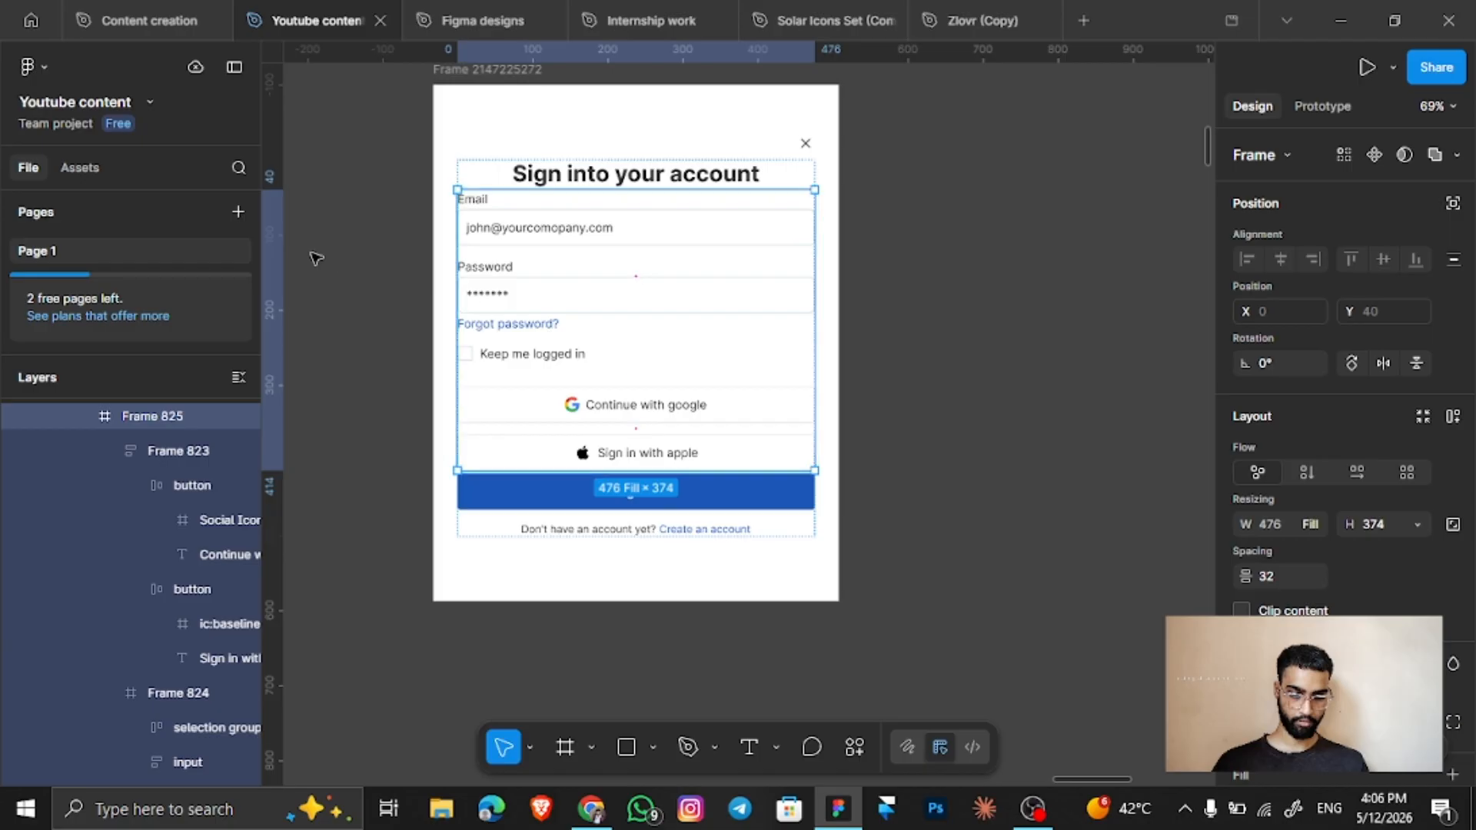
key("Escape")
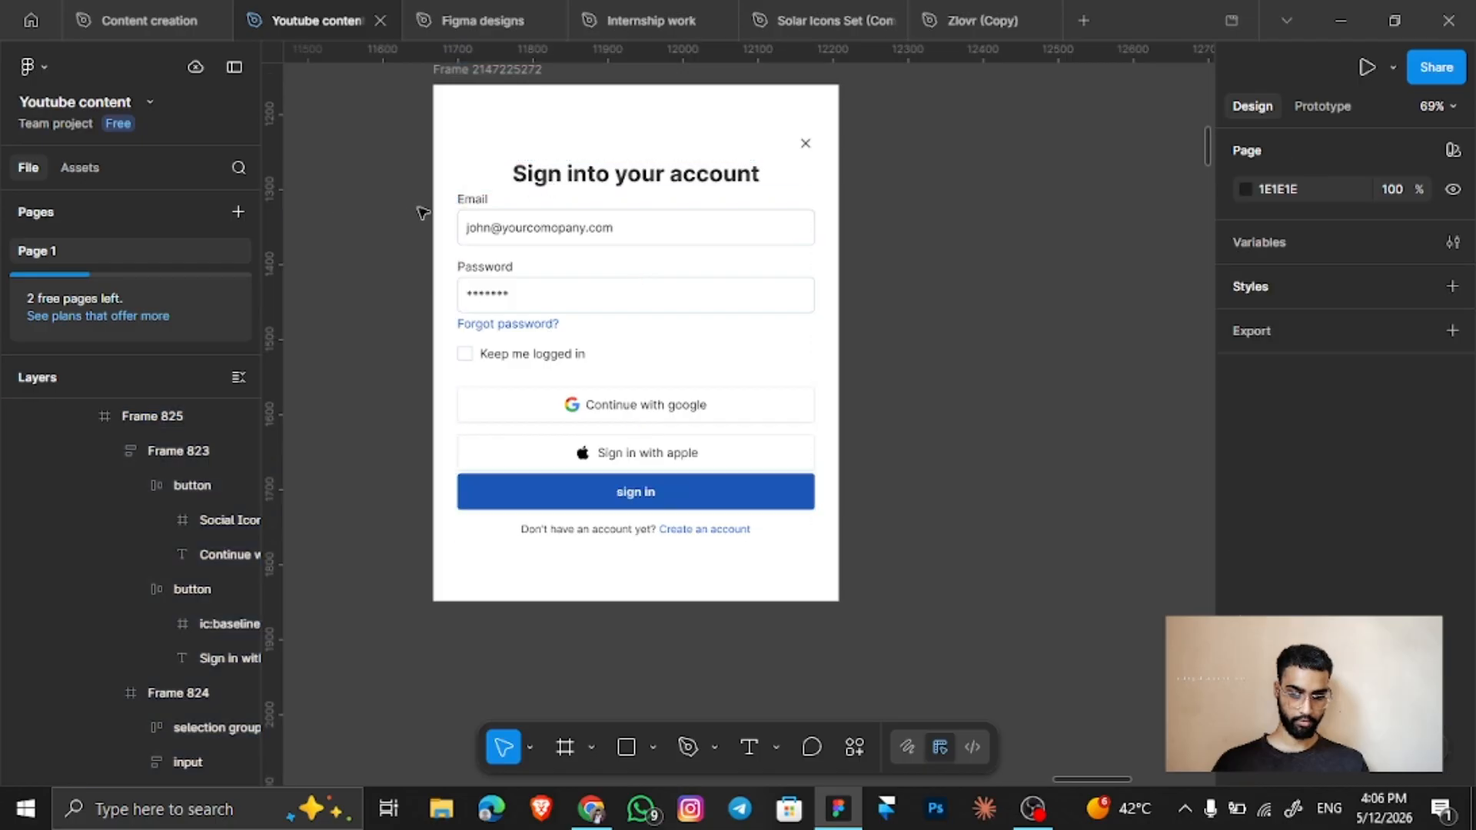
left_click(490, 225)
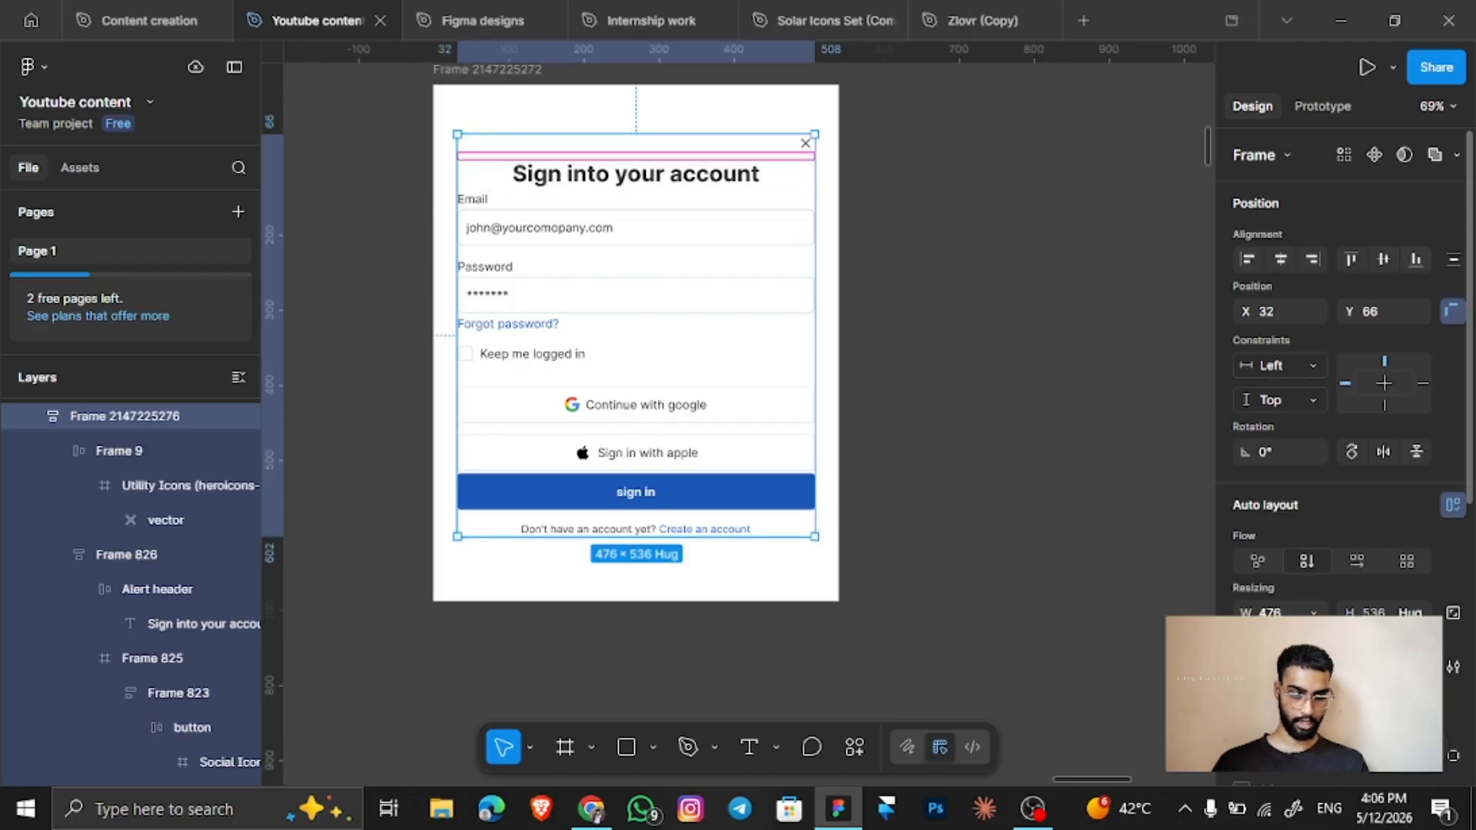
key("shift+Up")
key("Up")
key("Up")
key("Up")
key("Up")
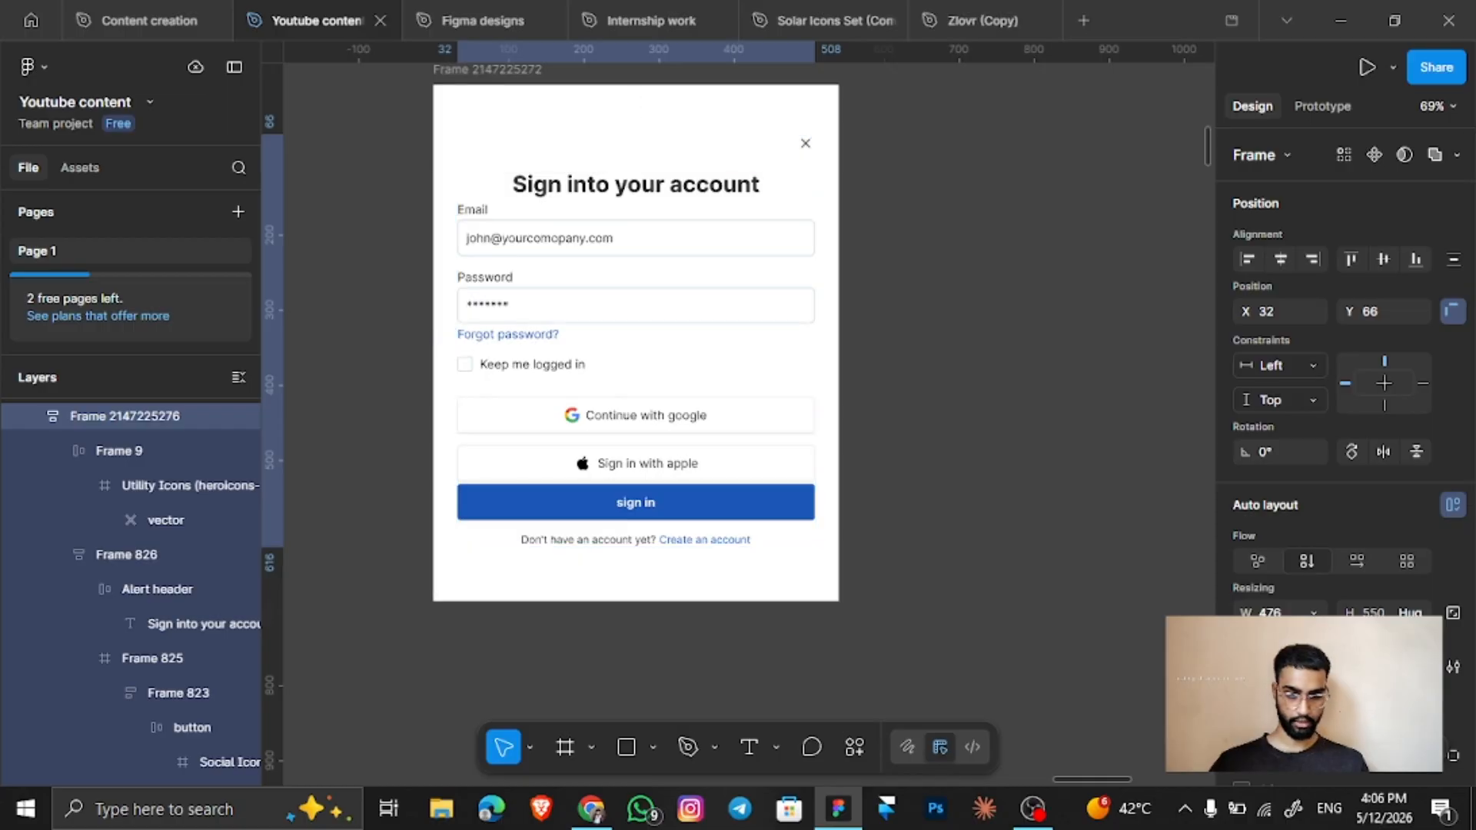
Set the vertical gap of Frame 826, which holds the heading, fields and sign in block, to 24.
left_click(692, 496)
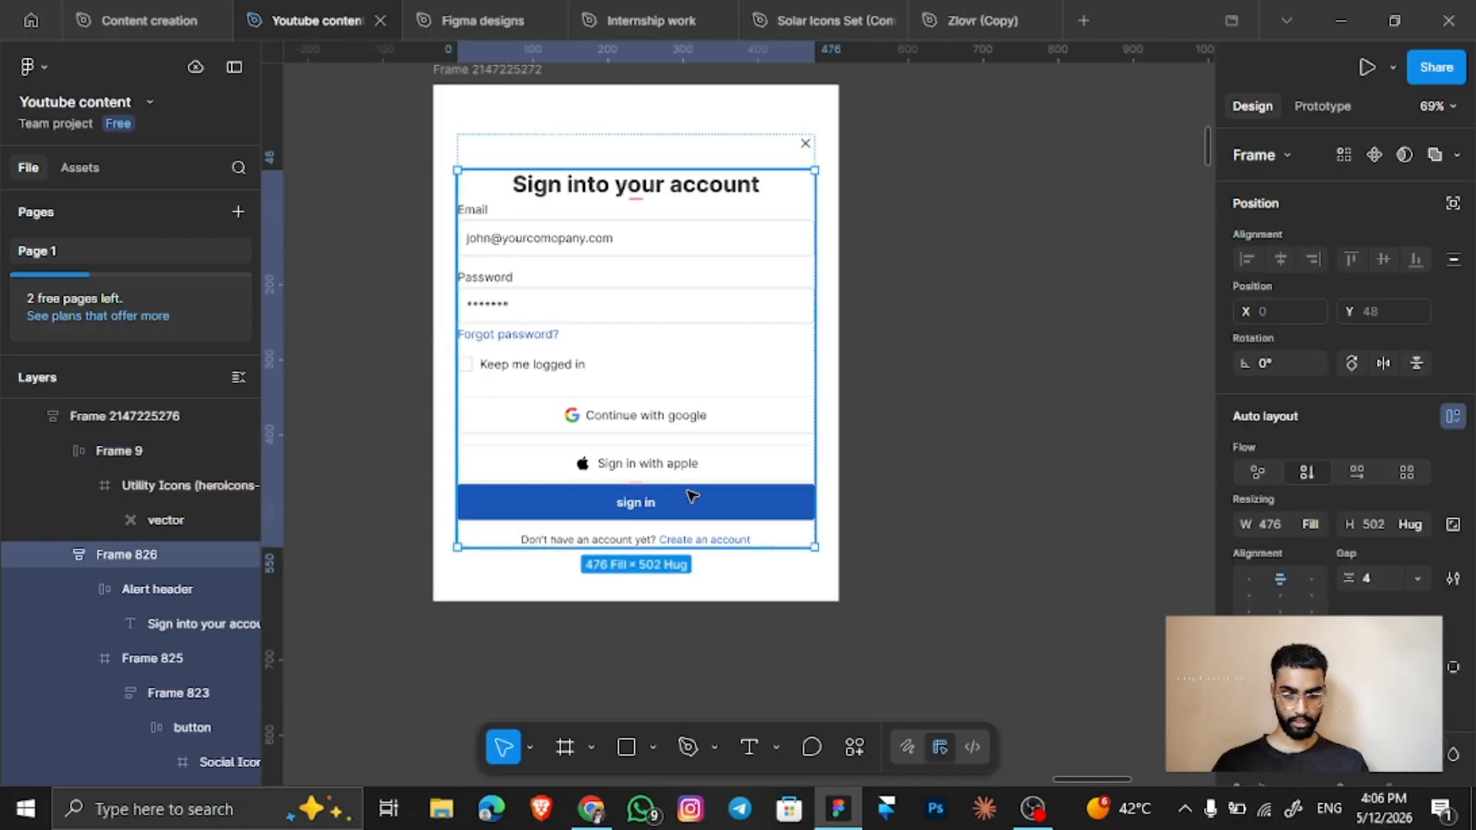
left_click(1374, 572)
type("24")
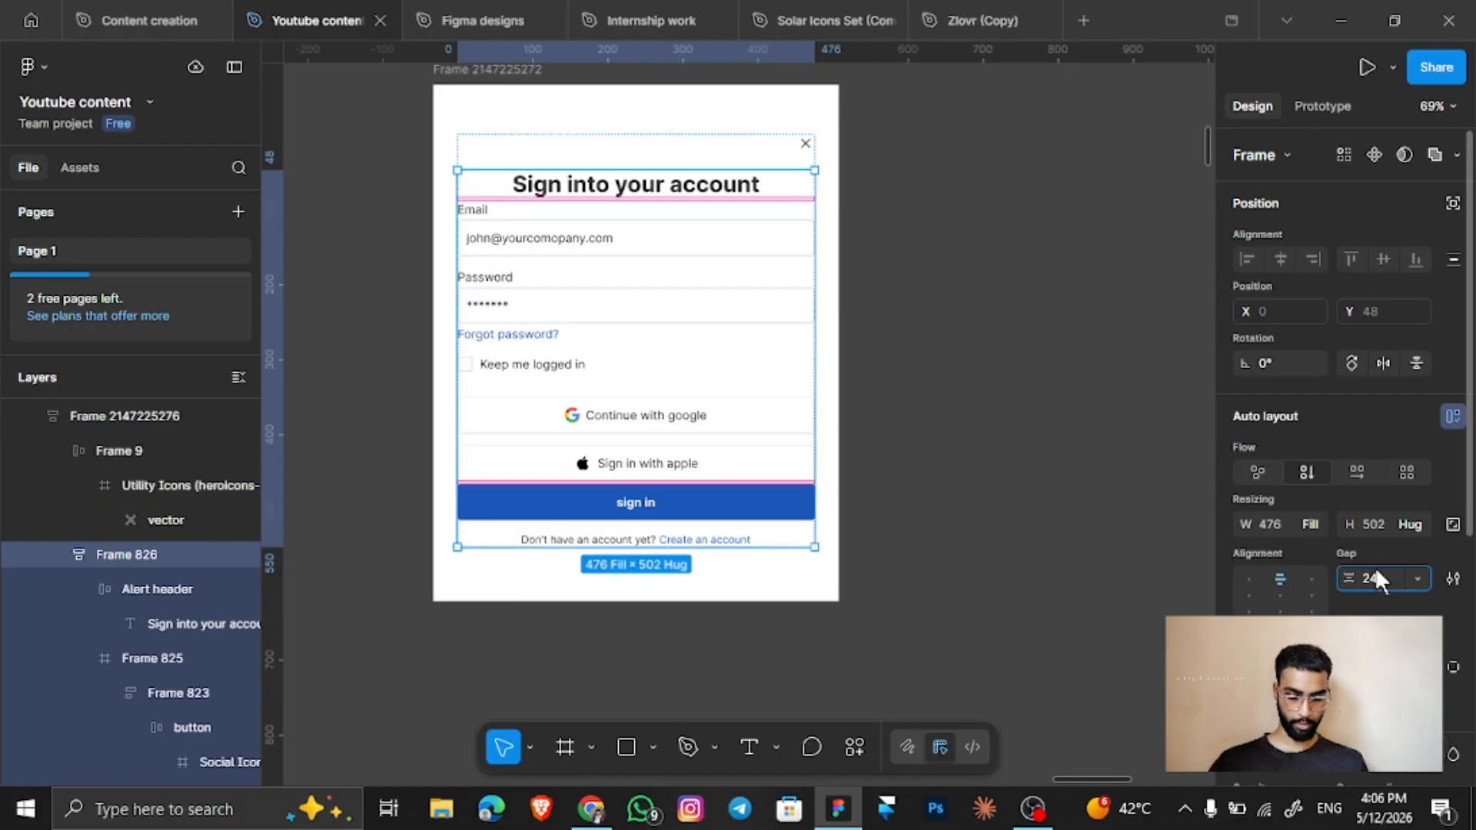
key("Return")
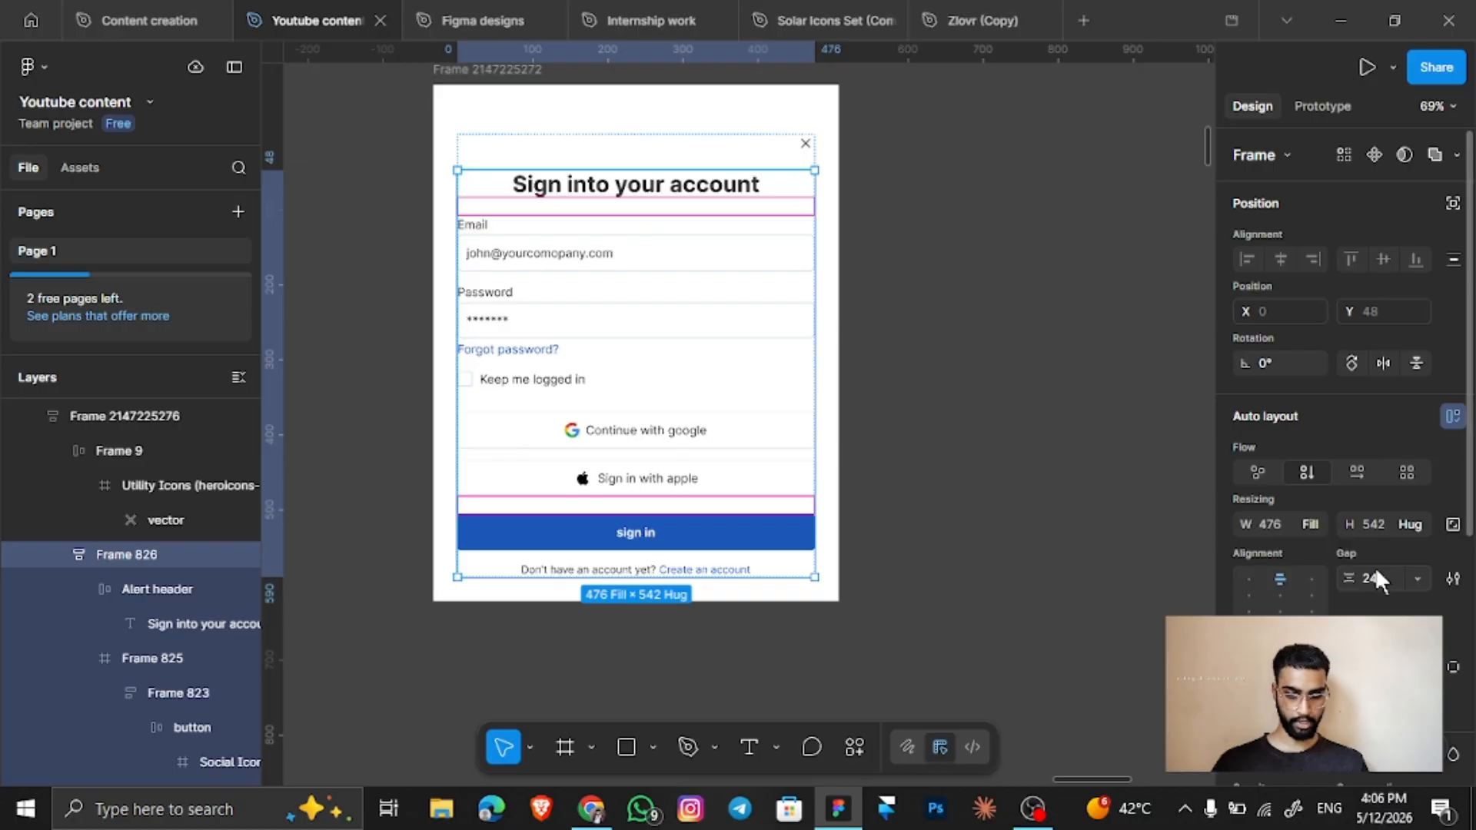
Move the whole form content up inside the white frame to Y 49.
left_click(938, 176)
left_click_drag(795, 211, 795, 198)
left_click(1058, 258)
scroll(895, 282, "left", 1)
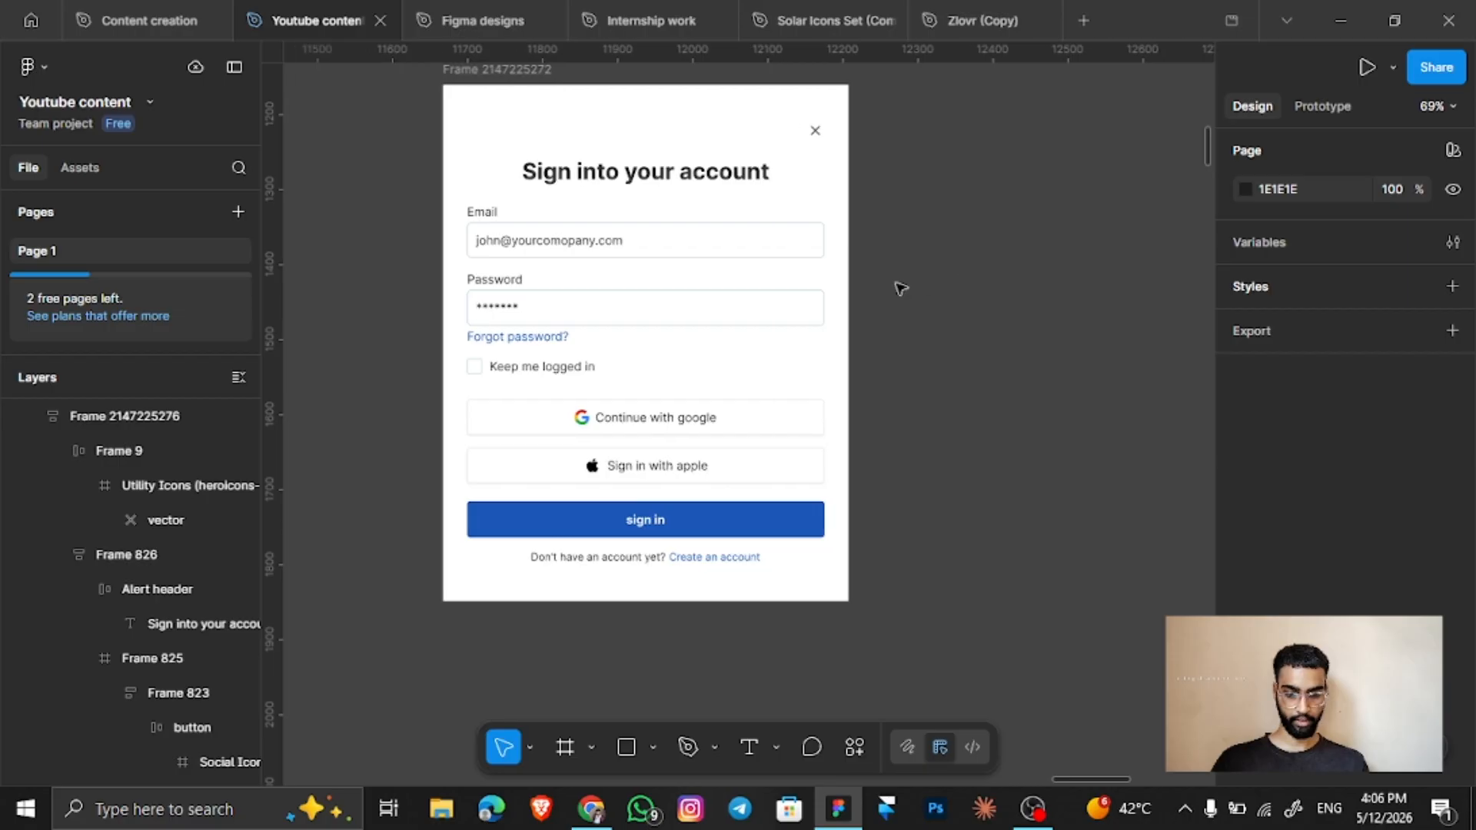
scroll(895, 282, "down", 3)
scroll(896, 282, "up", 3)
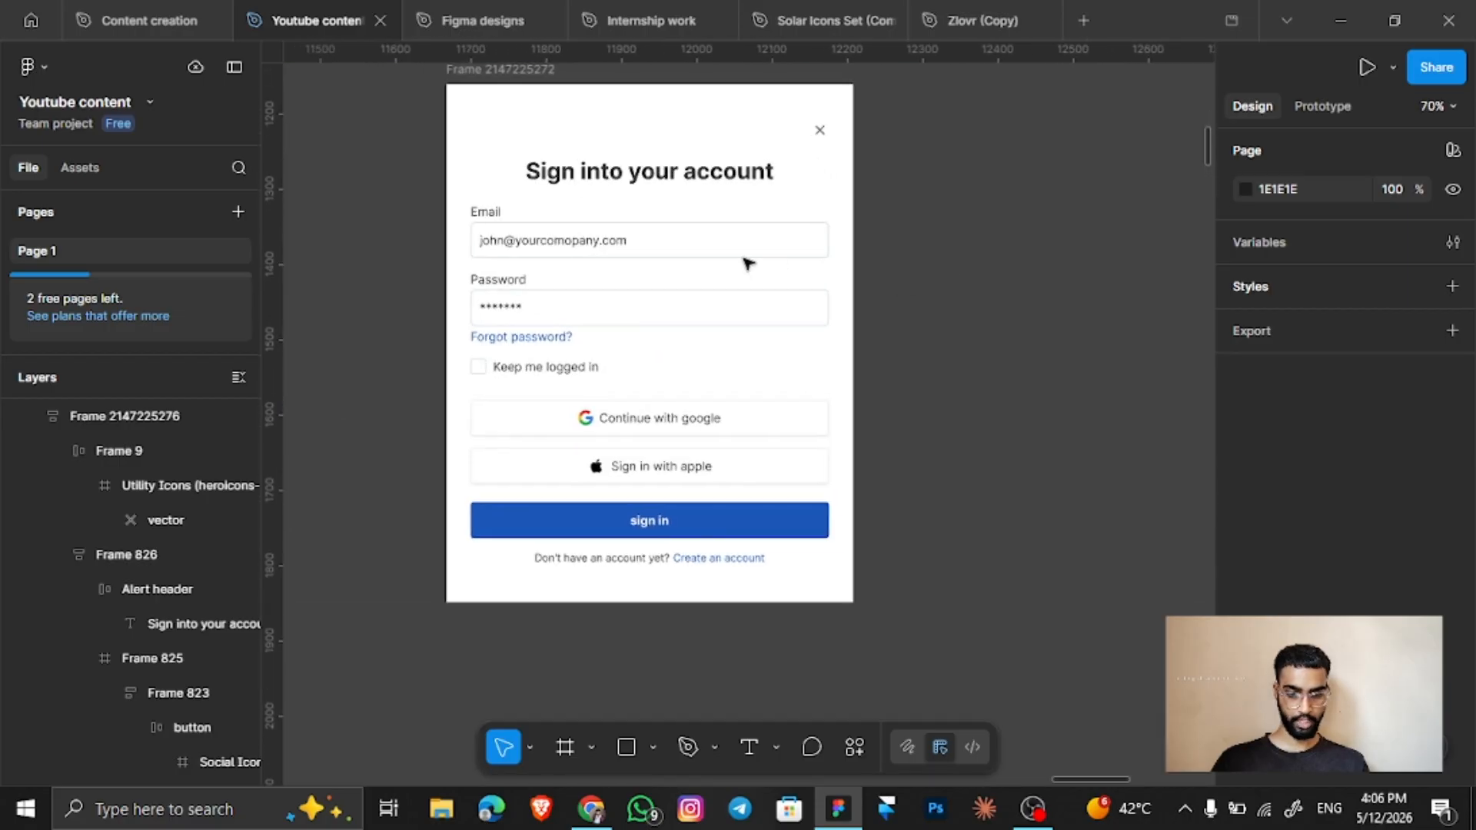
scroll(773, 381, "down", 3)
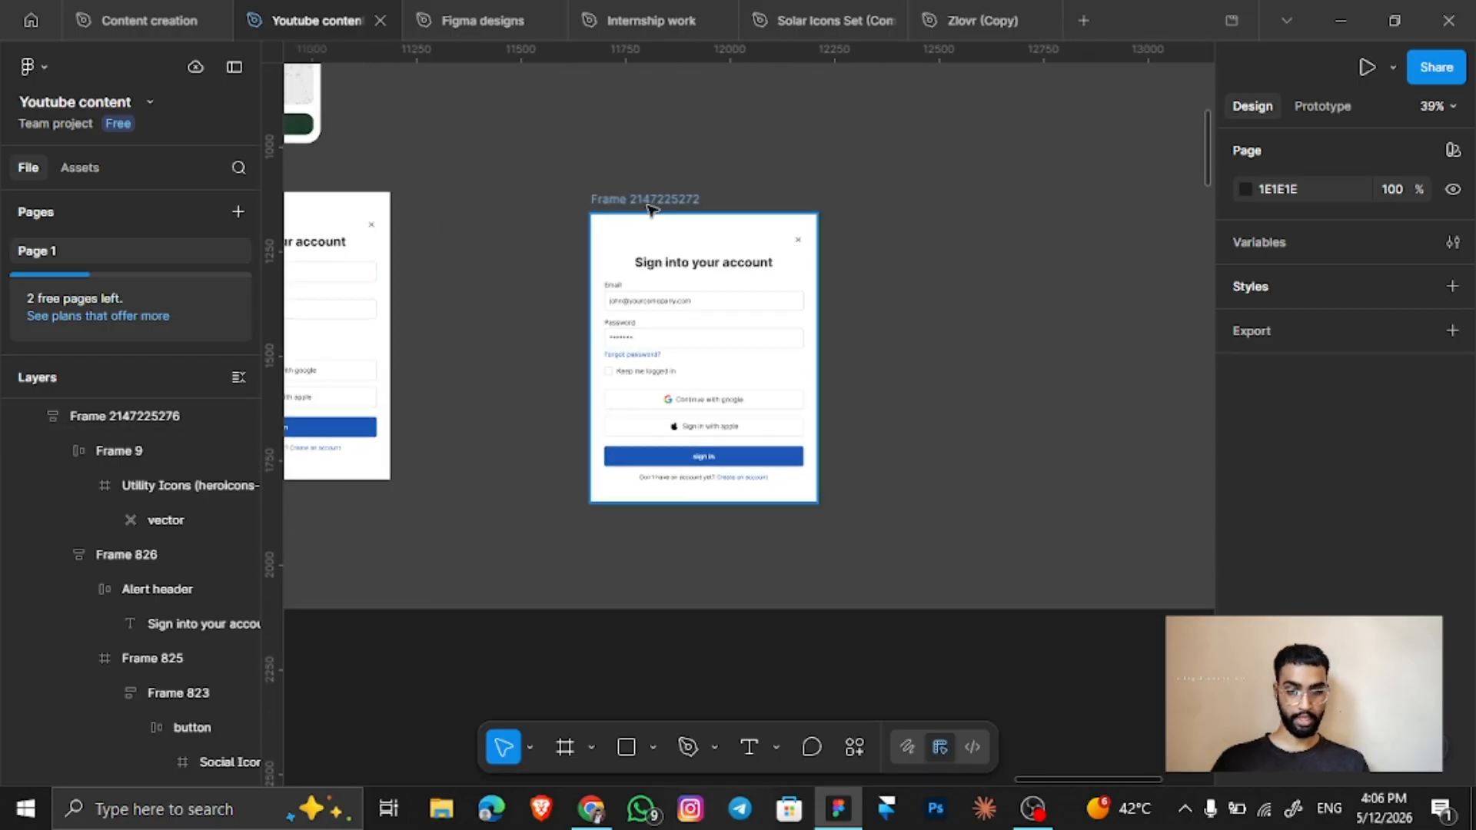
left_click(816, 343)
scroll(817, 342, "up", 3)
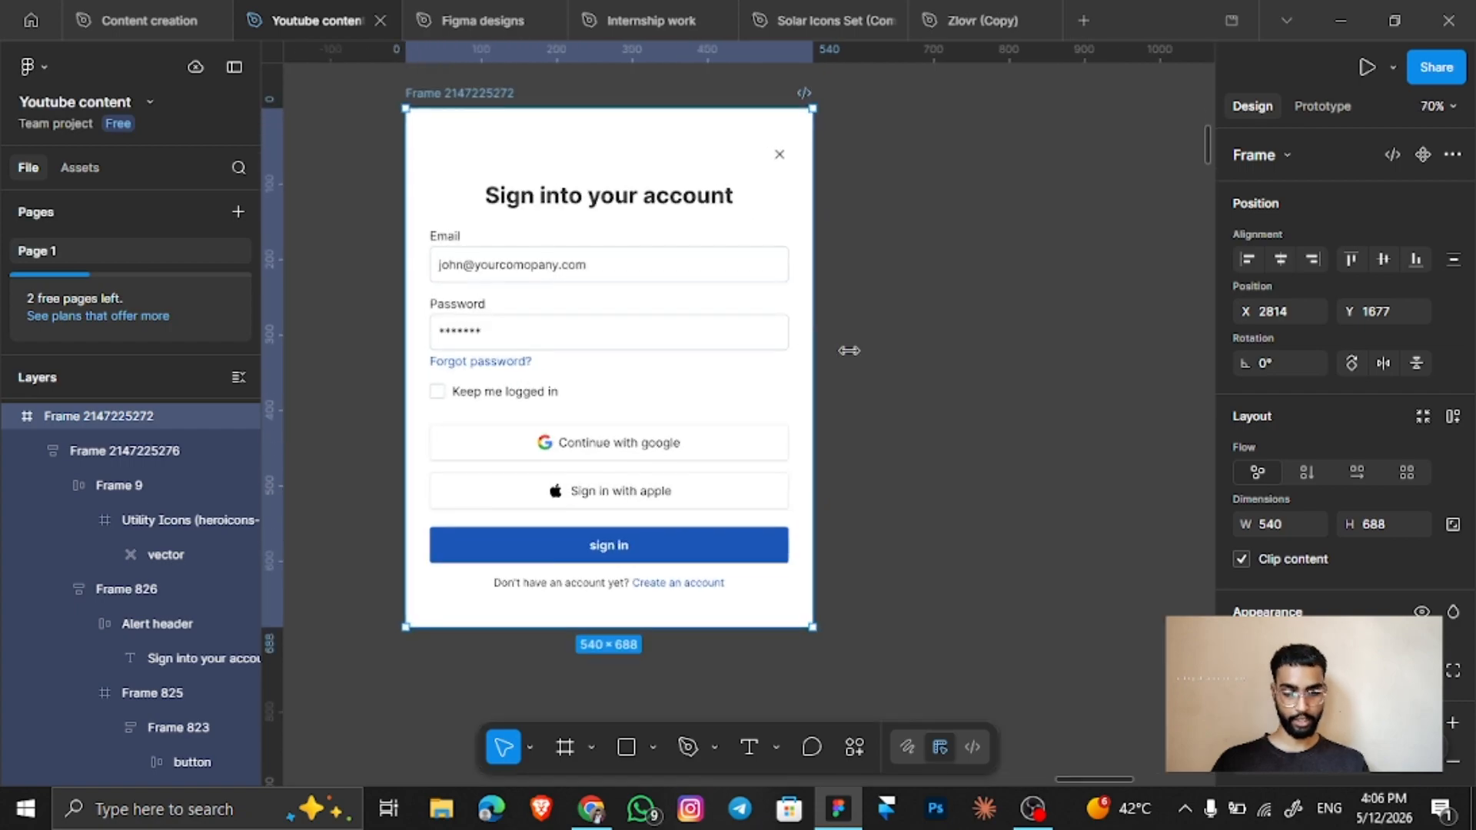
left_click_drag(848, 350, 1031, 362)
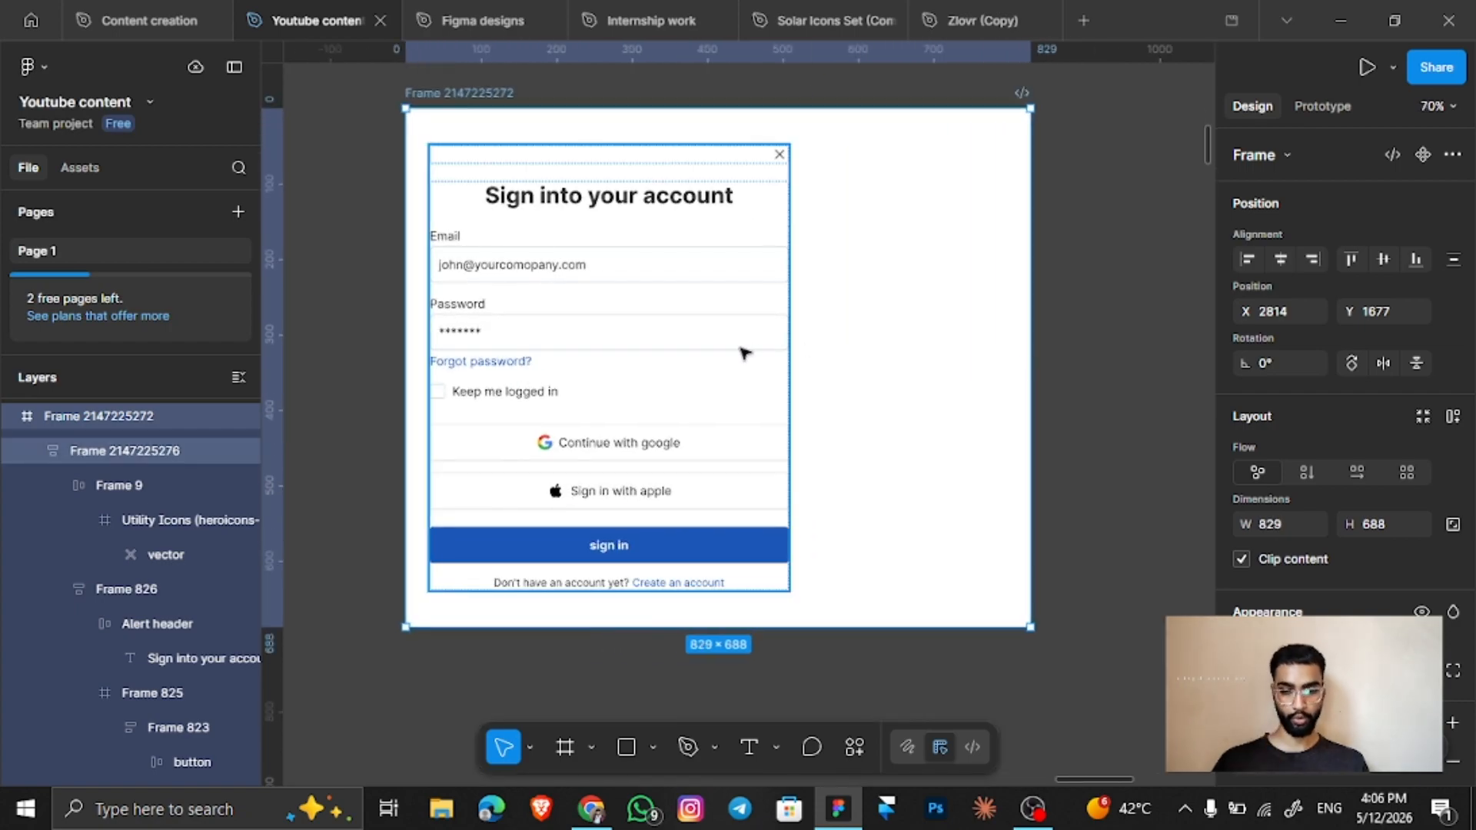
left_click(738, 361)
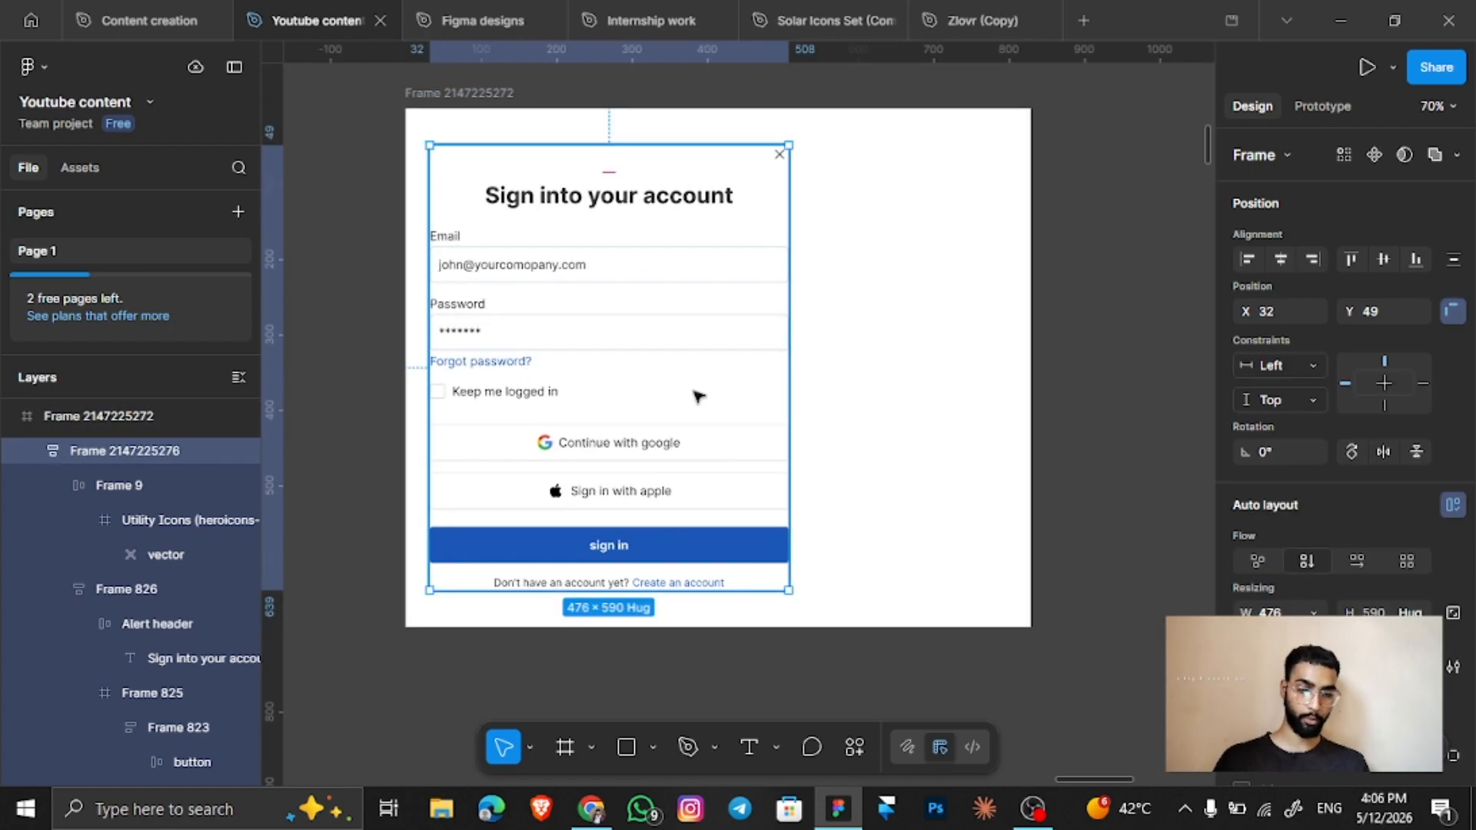
left_click(1311, 612)
left_click(1276, 641)
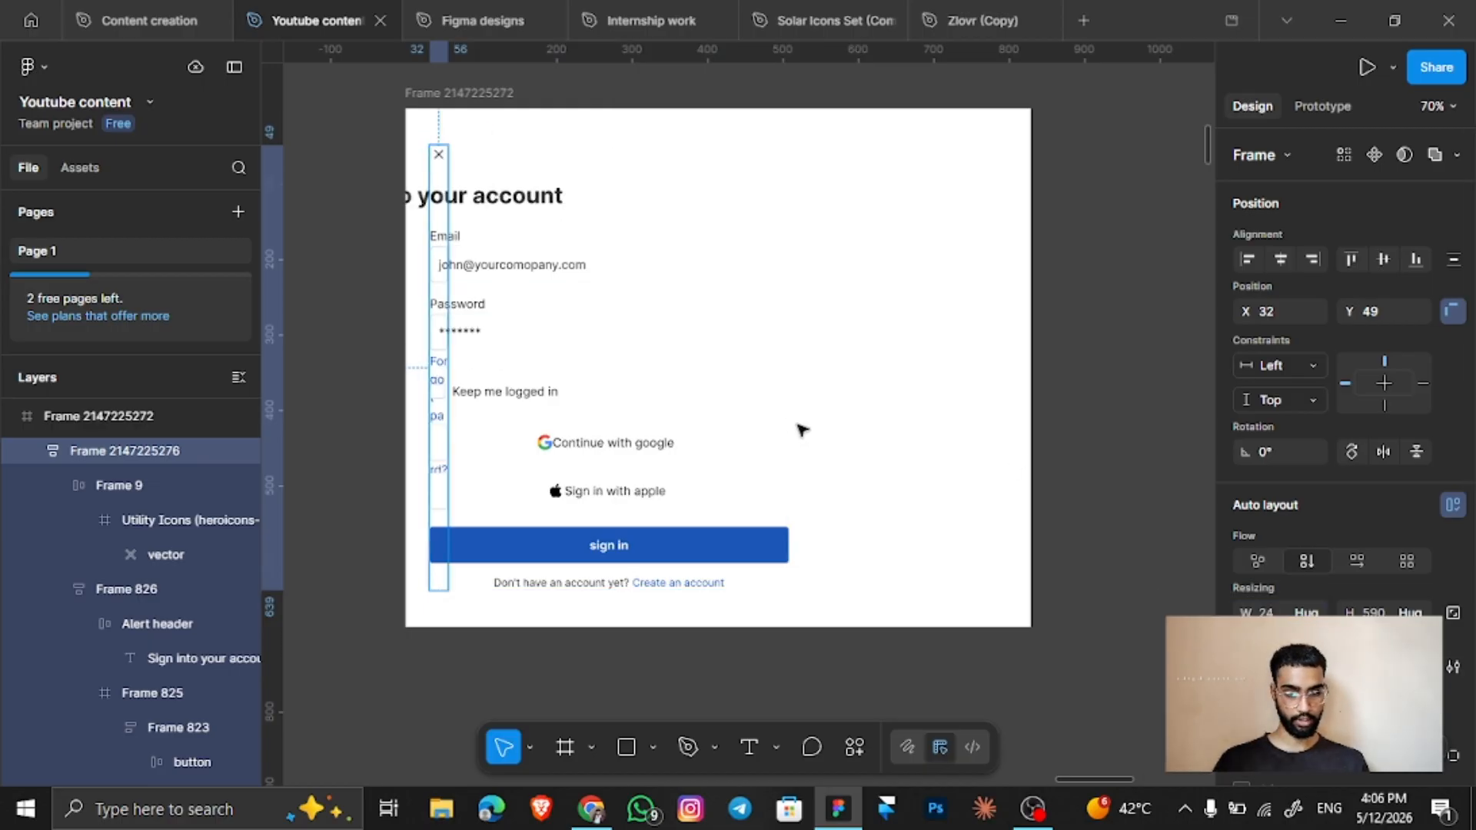
key("ctrl+z")
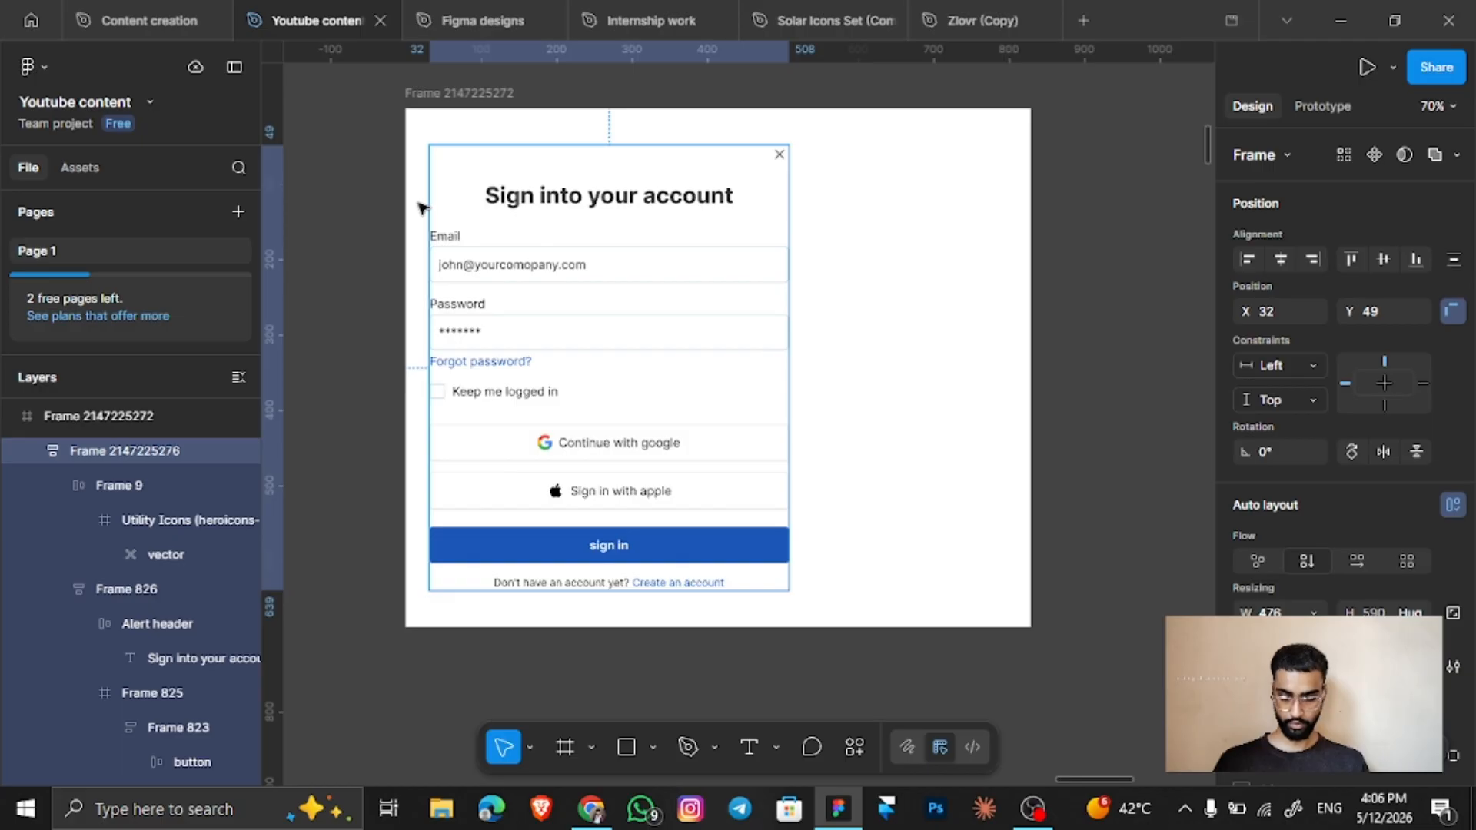
key("shift+a")
key("ctrl+z")
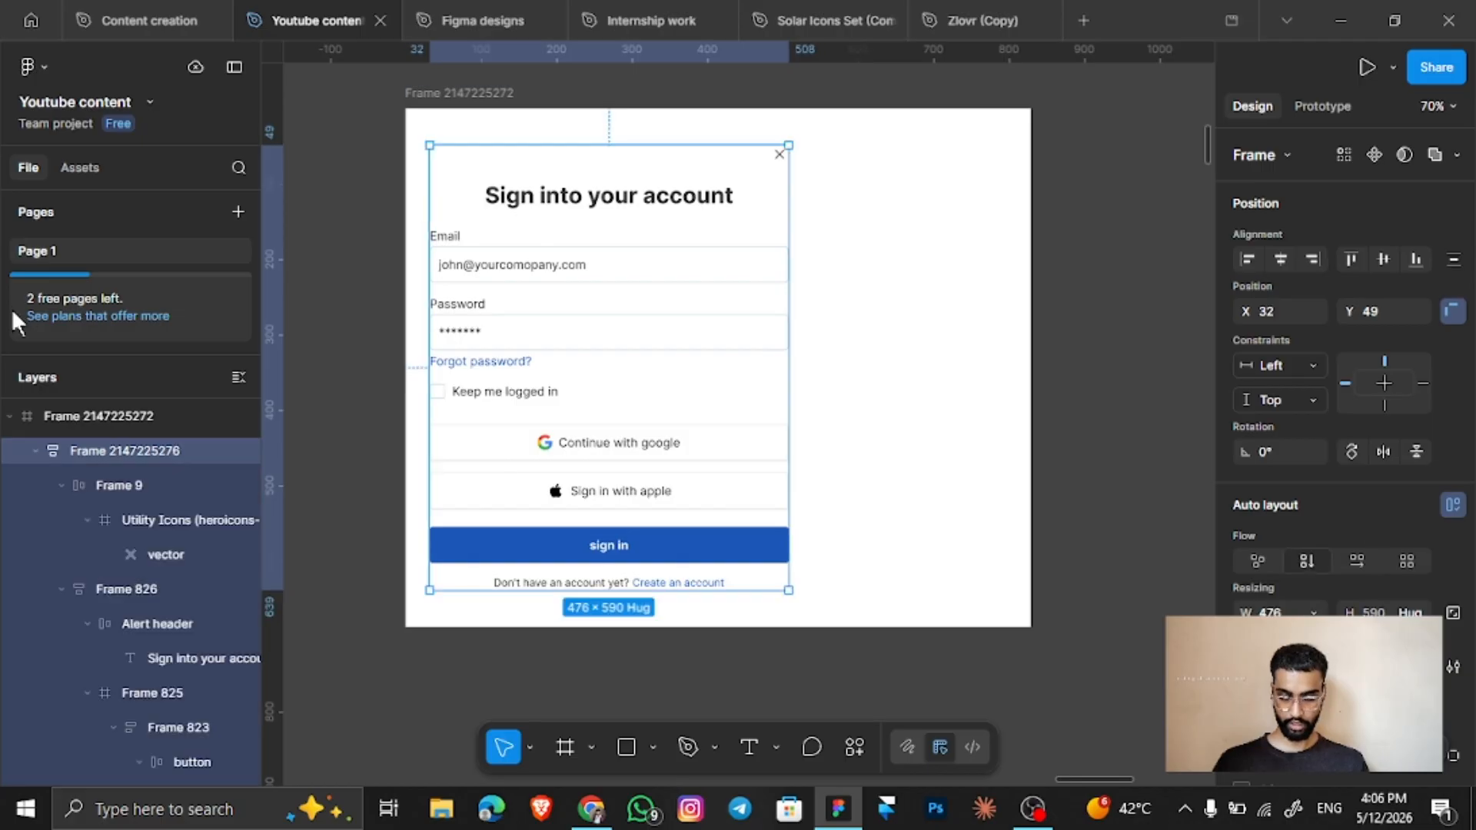
left_click(108, 415)
left_click(742, 445)
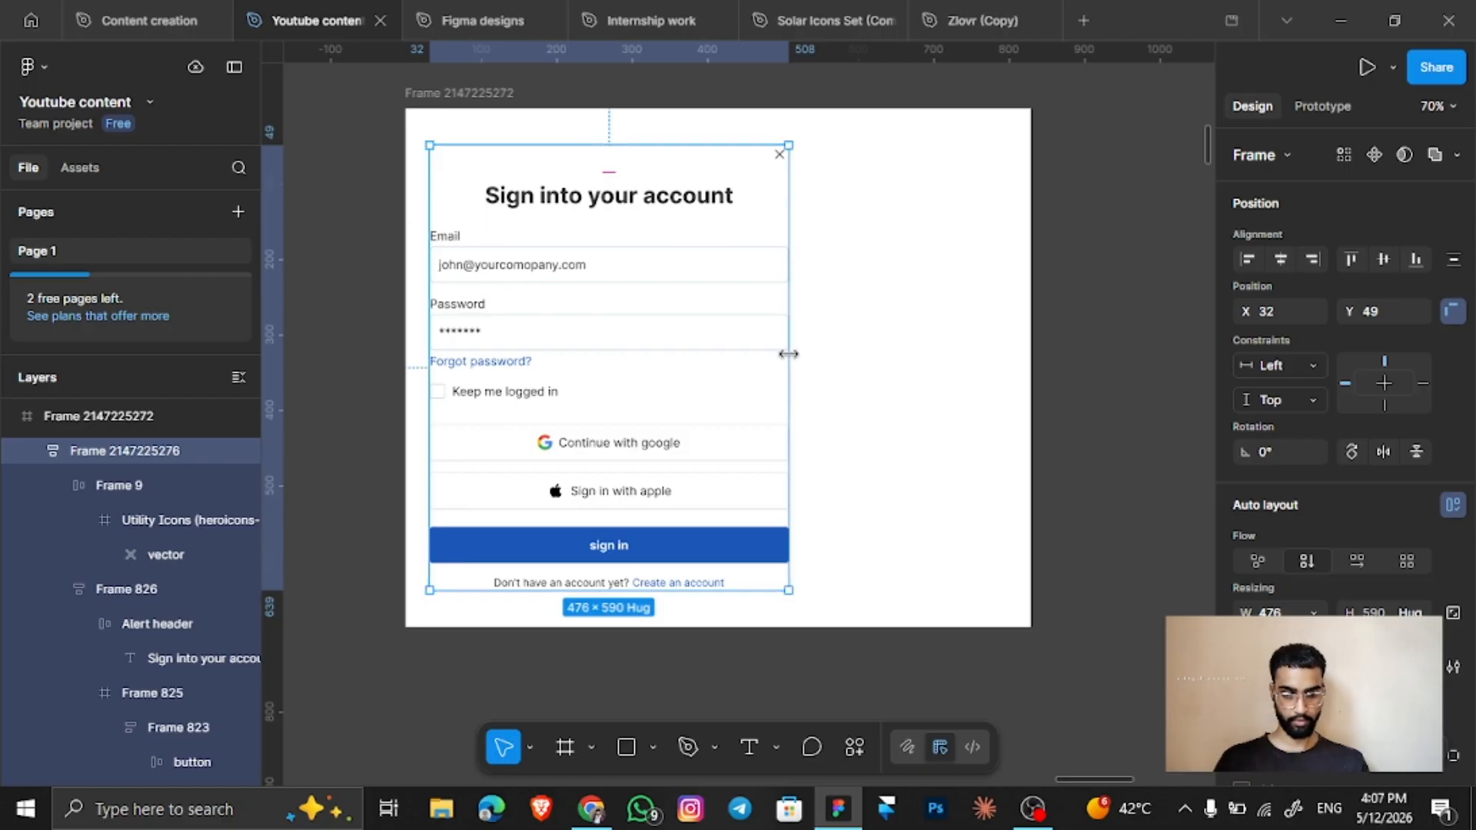
left_click_drag(788, 353, 989, 368)
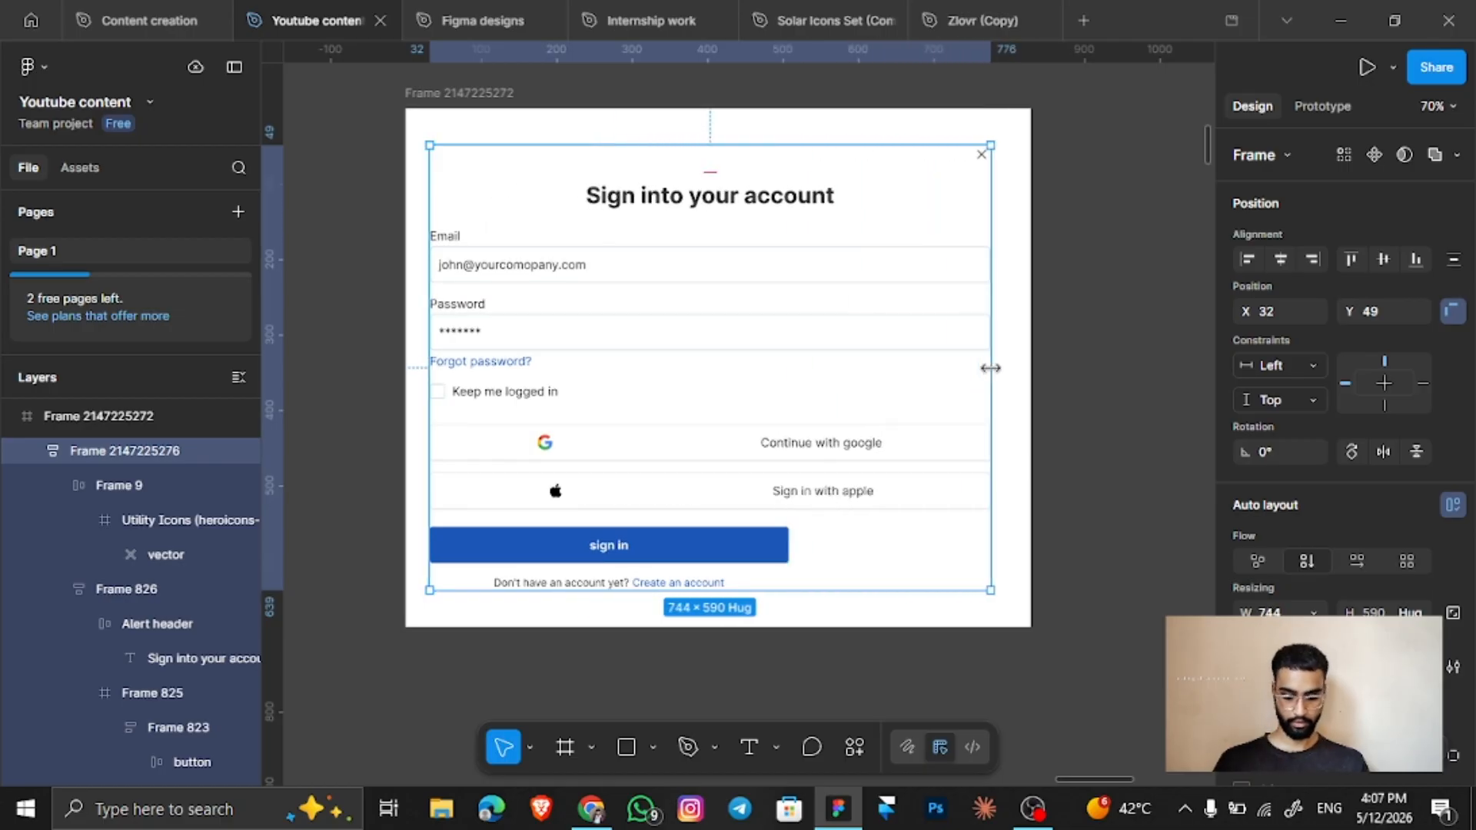
key("ctrl+z")
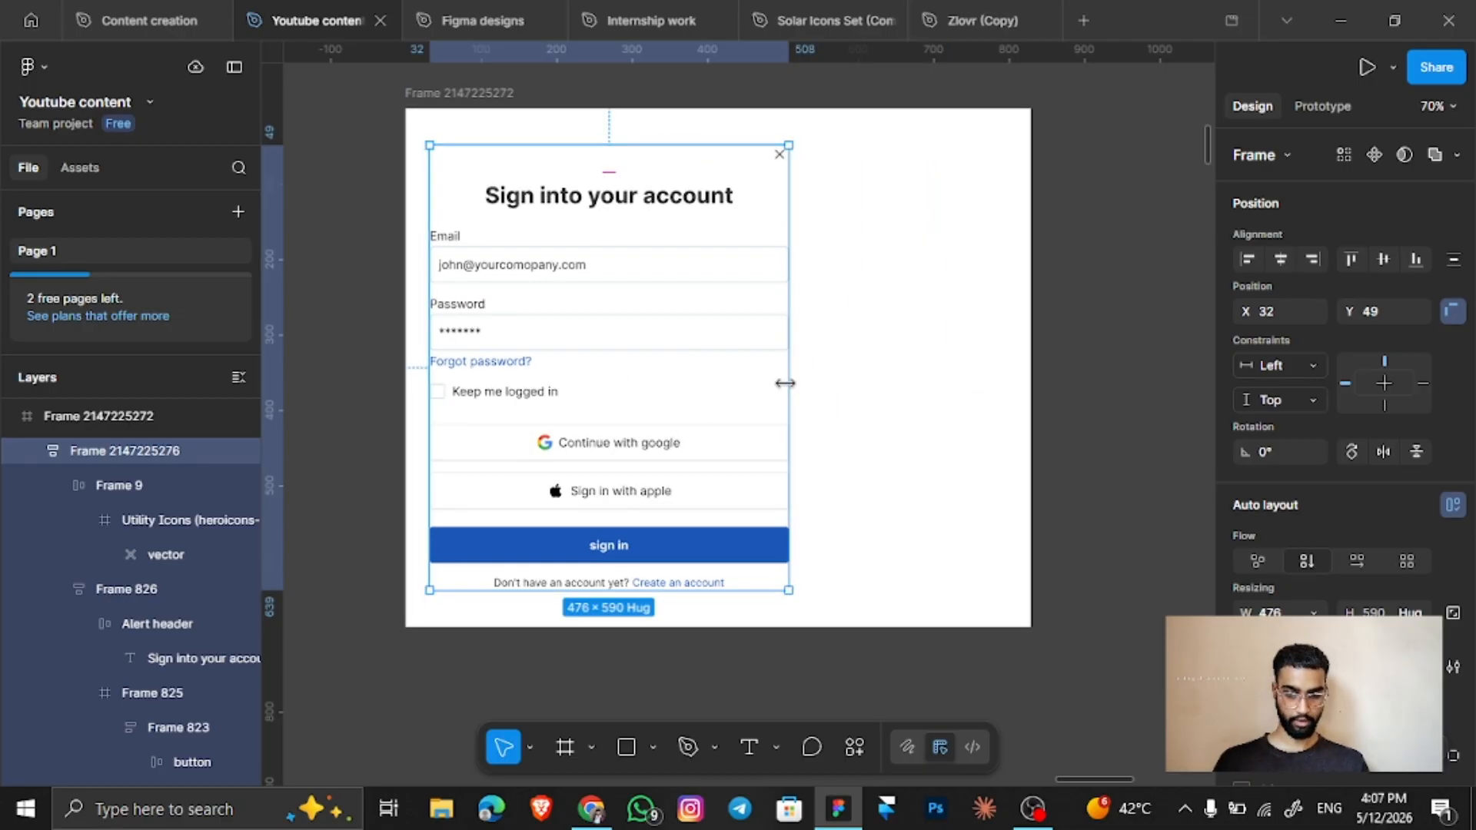
left_click_drag(784, 383, 950, 388)
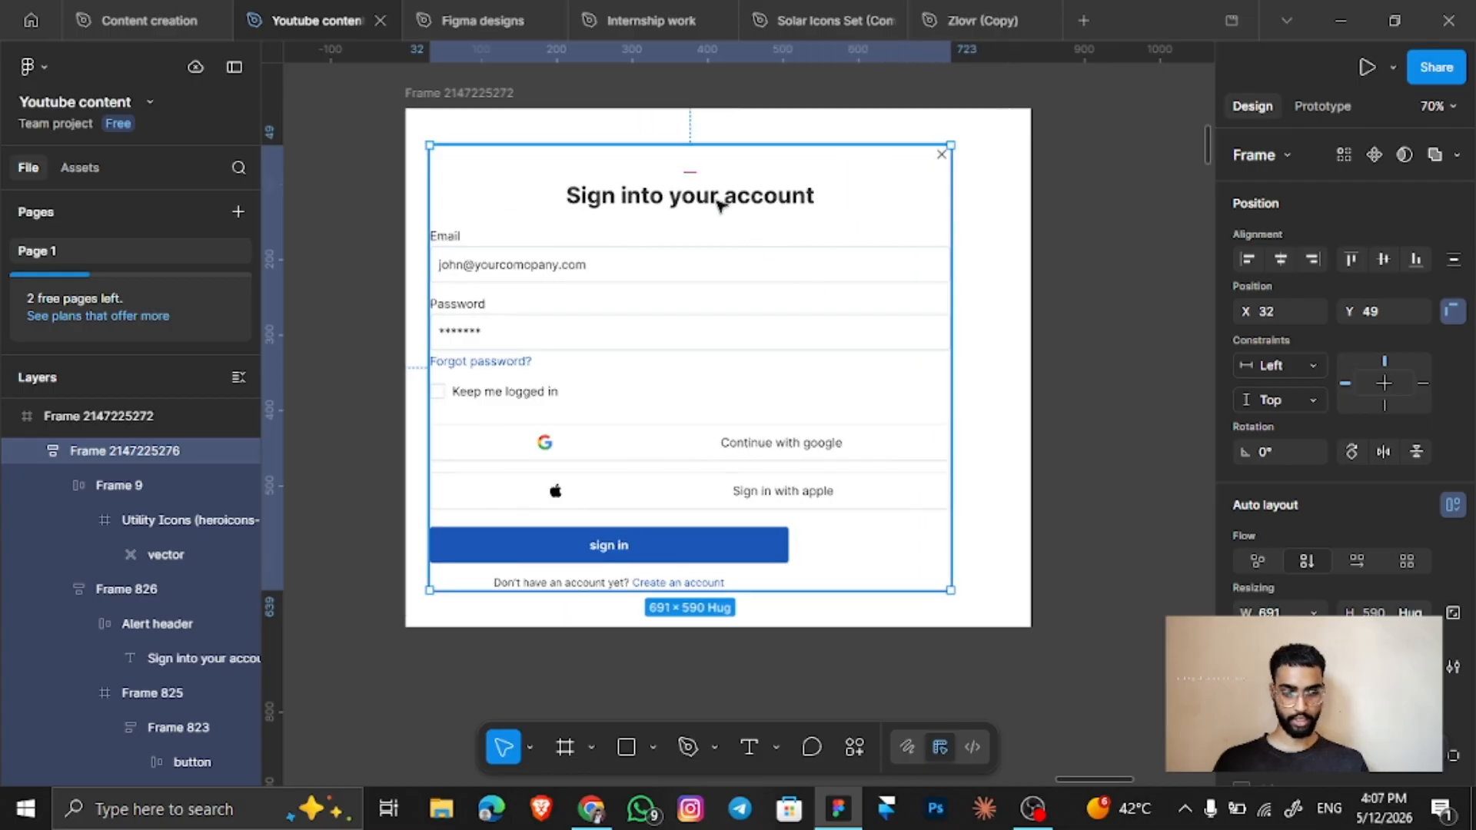
Pack the icon and label together at the center of the Continue with google and Sign in with apple buttons, replacing their Auto gap.
left_click(742, 444)
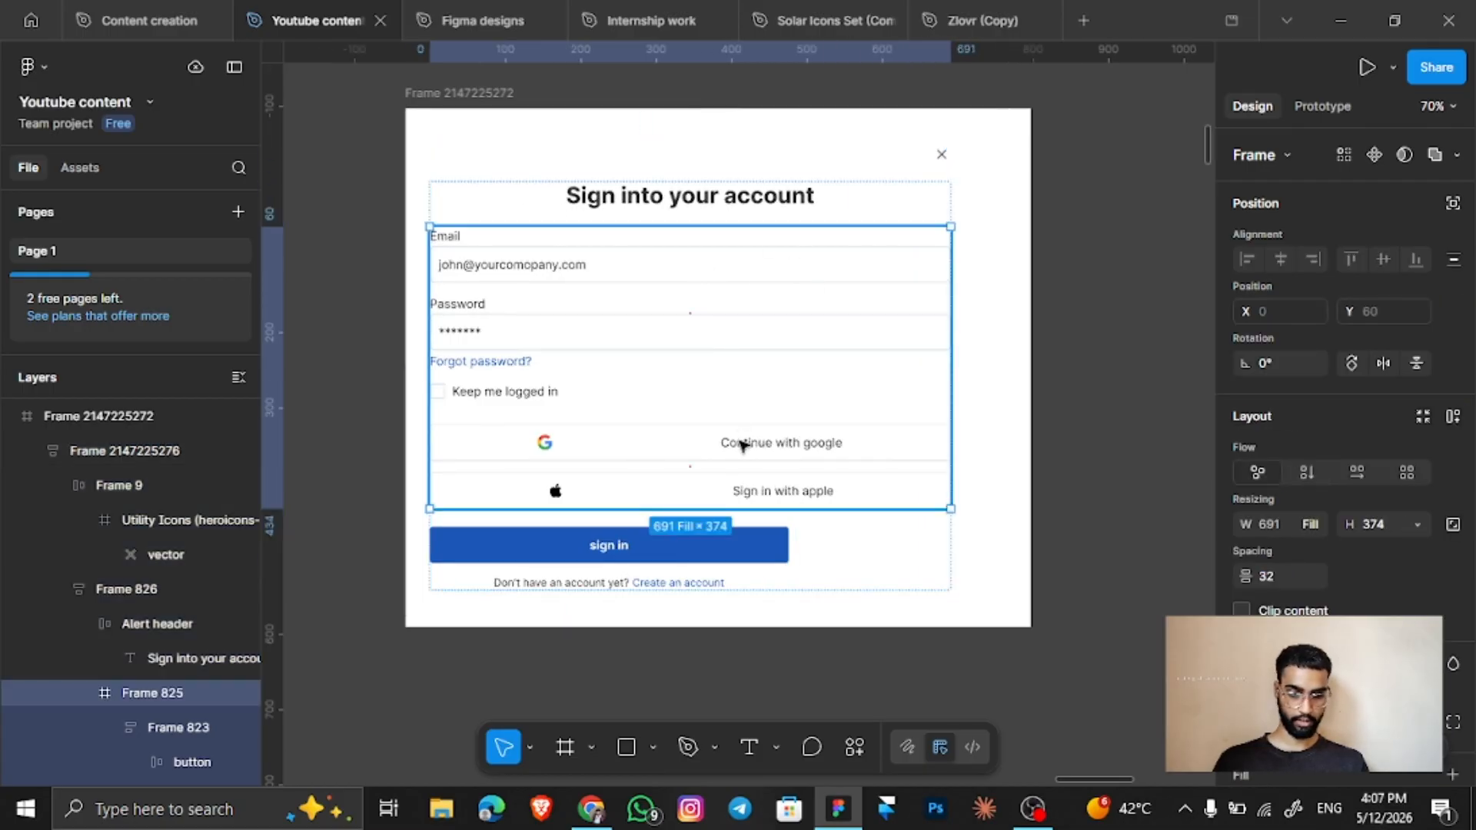
double_click(742, 444)
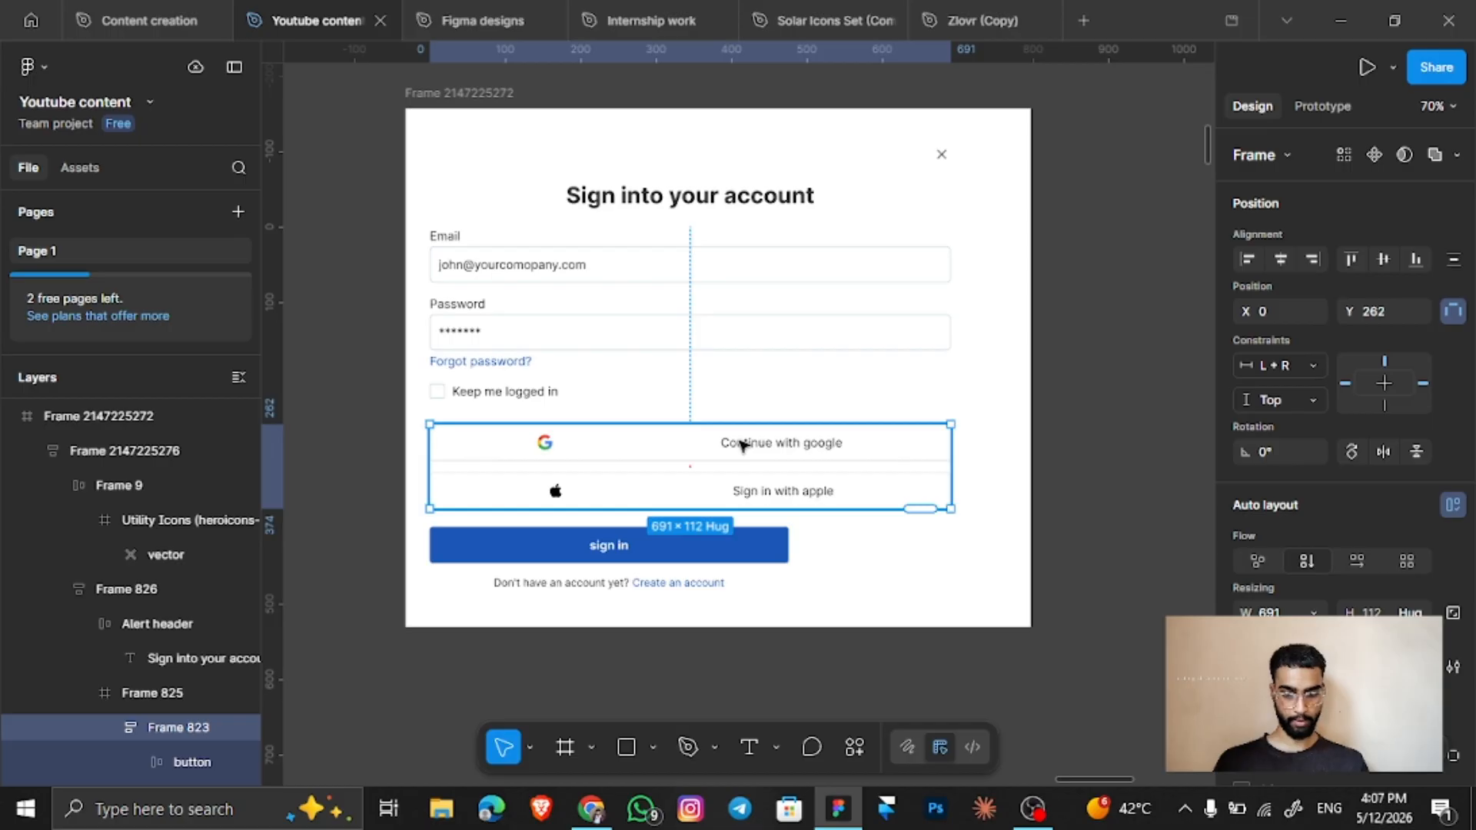
double_click(742, 445)
left_click(550, 446)
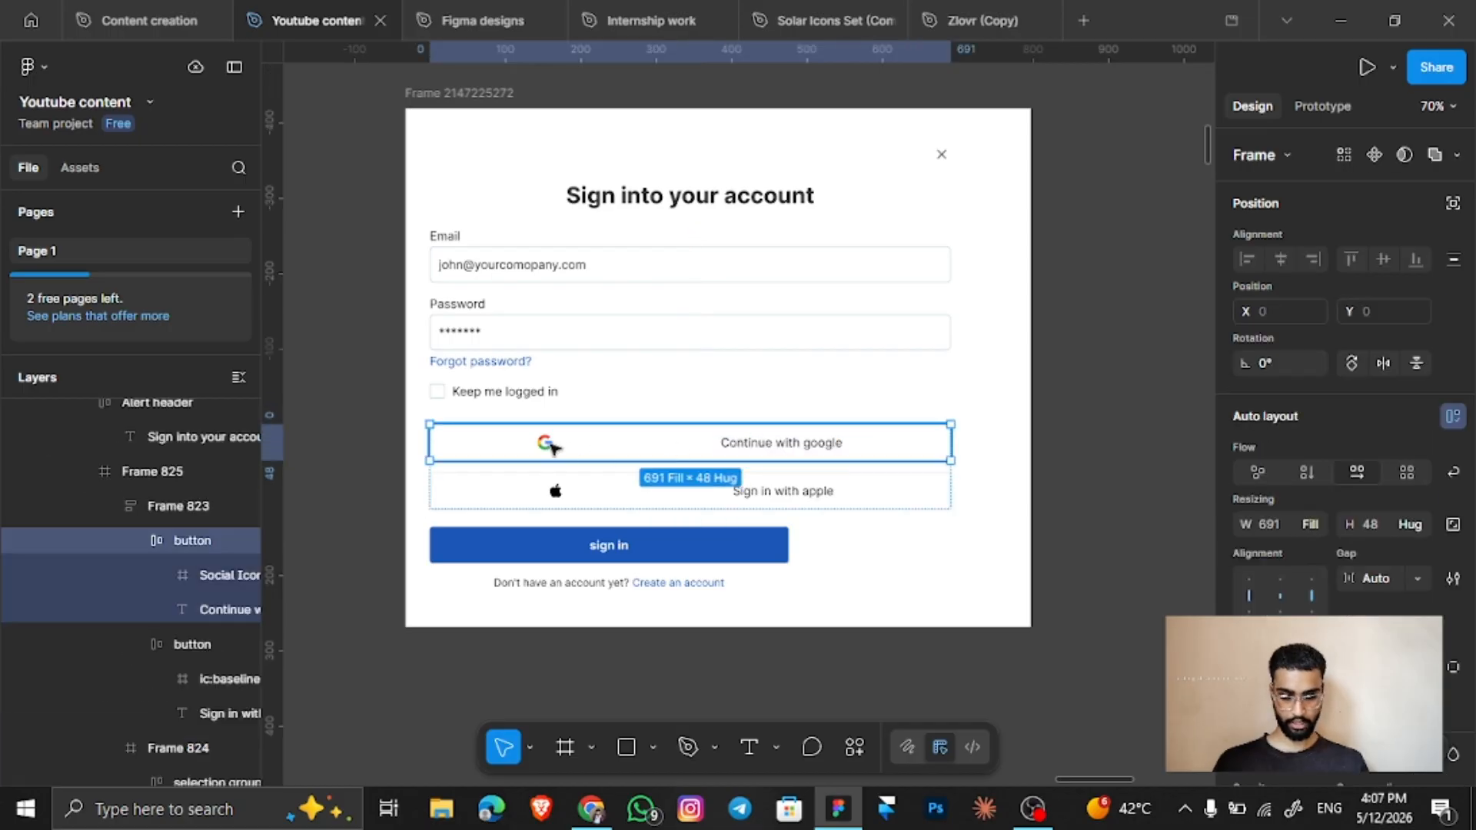
left_click(1280, 593)
left_click(764, 496)
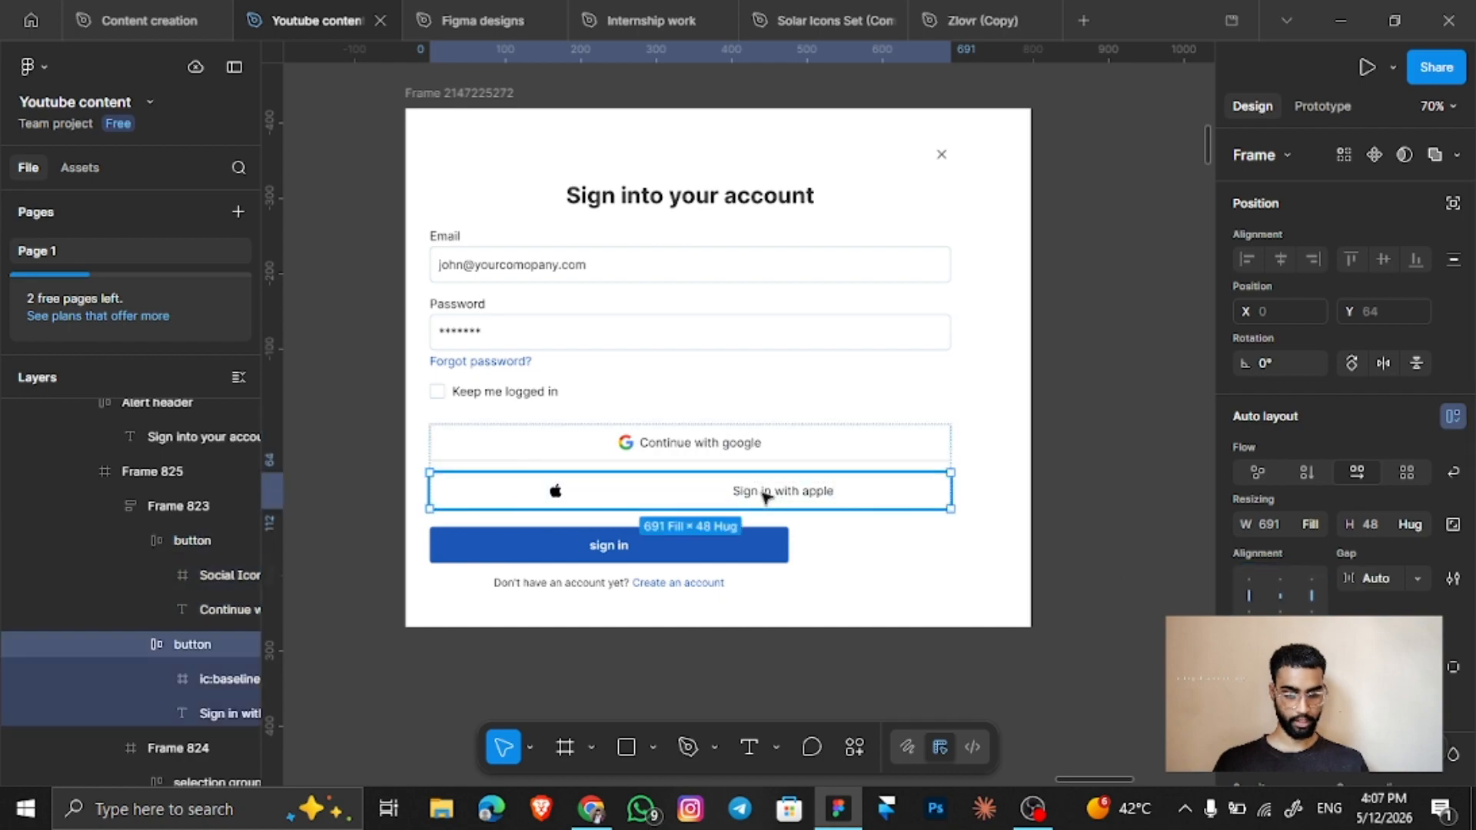
left_click(1275, 588)
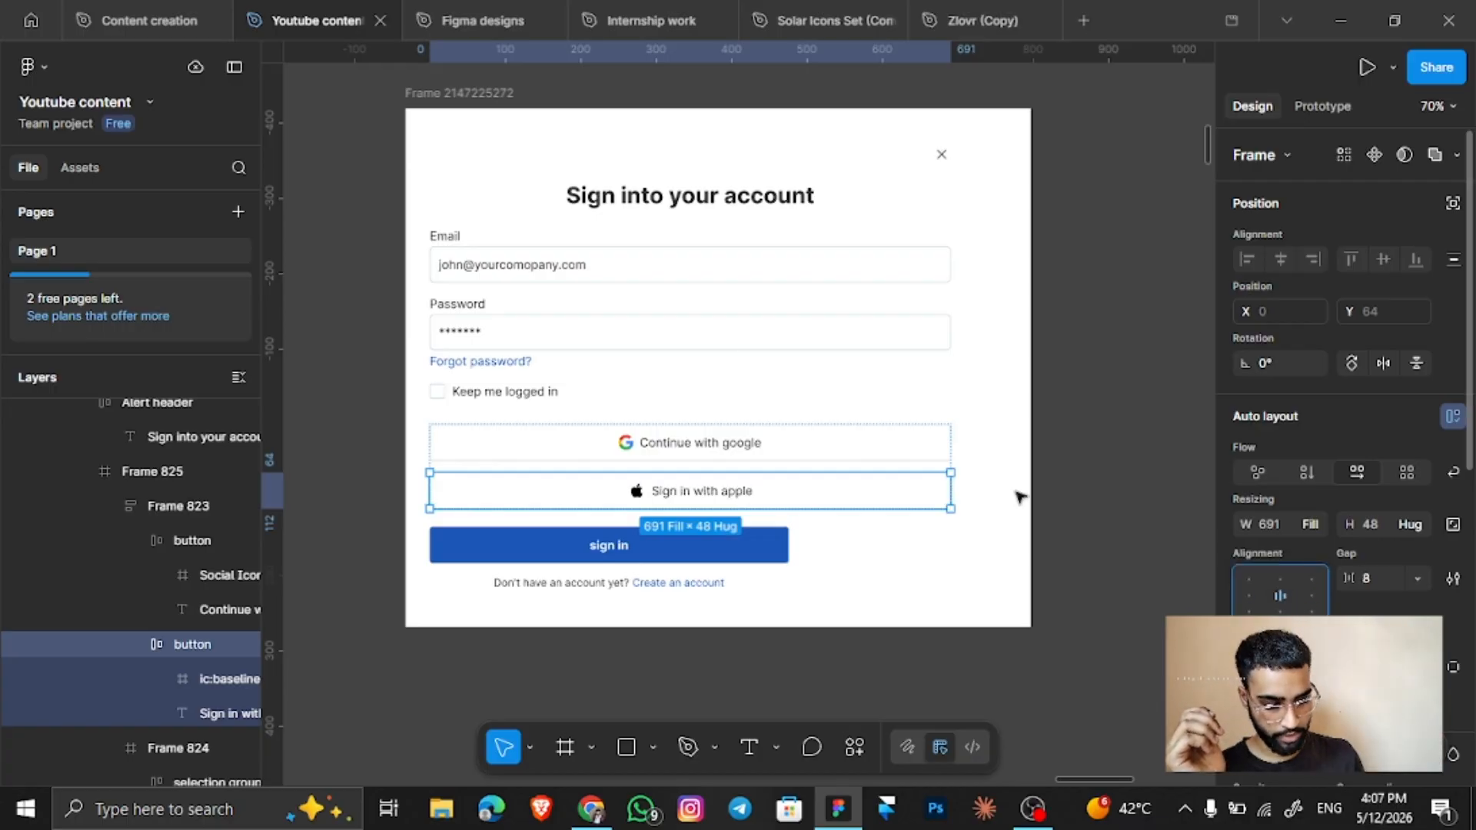
Set the blue sign in button's horizontal resizing to Fill container.
left_click(772, 552)
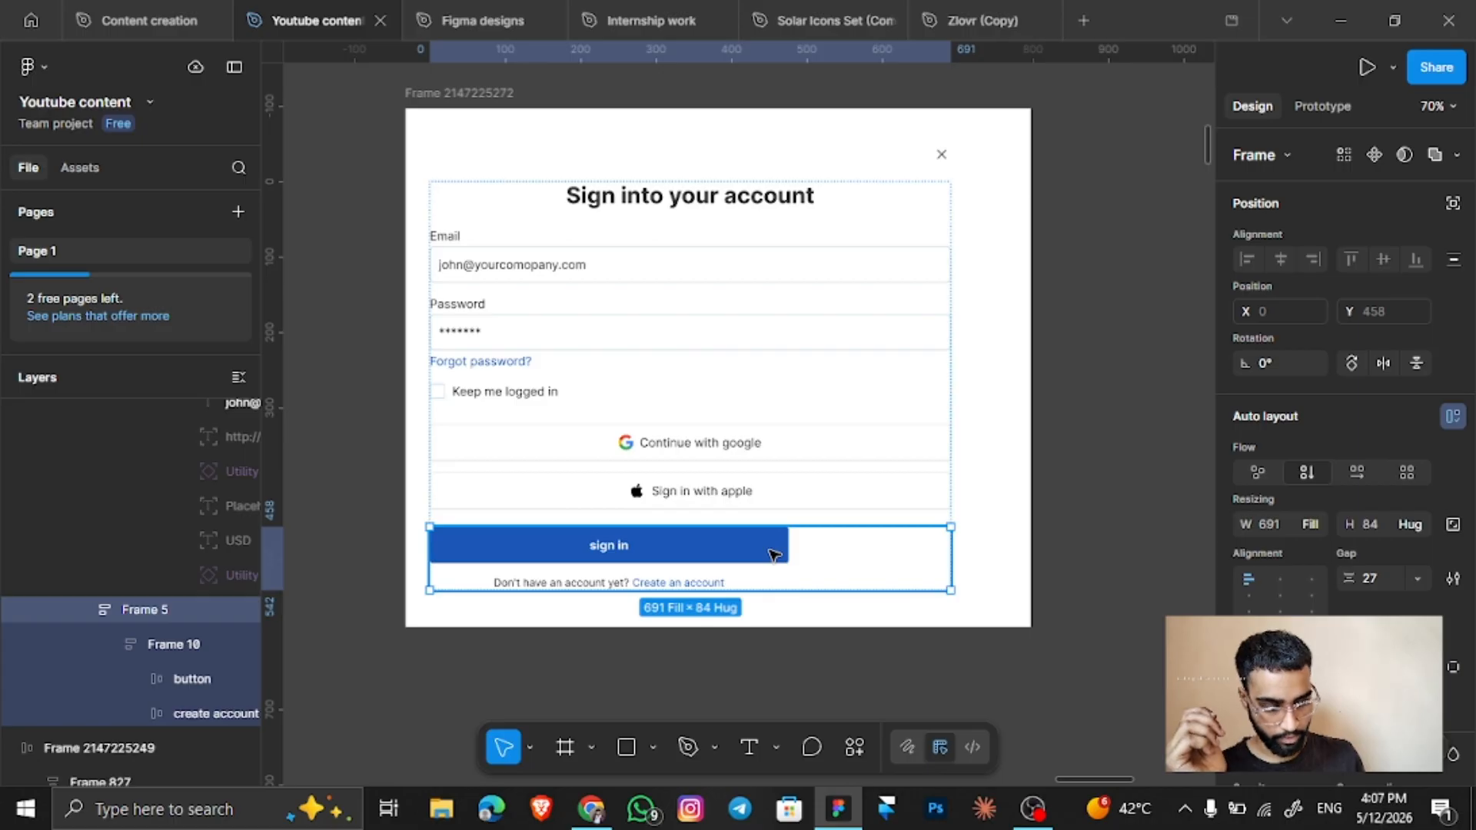
key("Return")
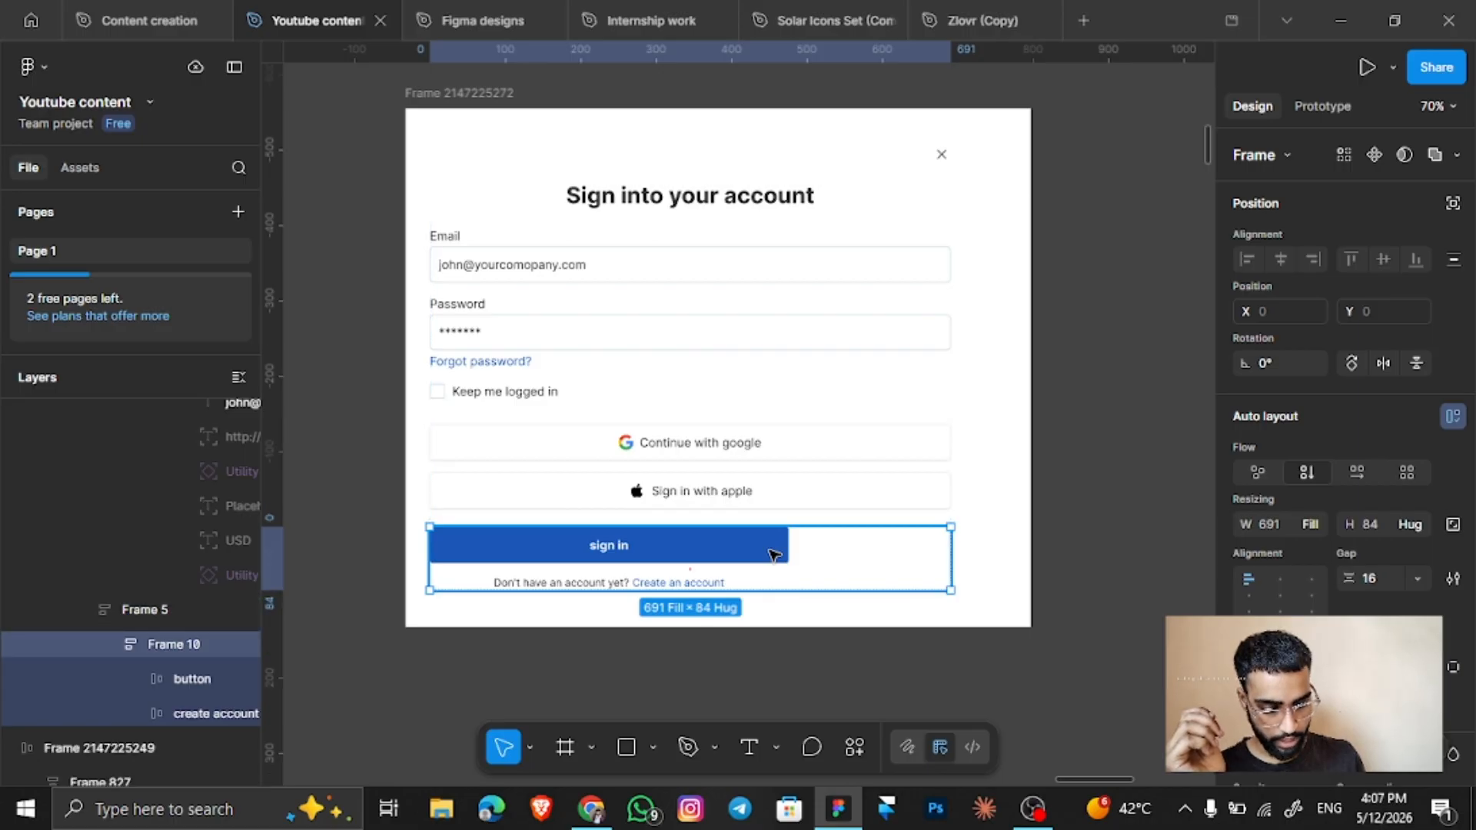
left_click(772, 552)
left_click(1314, 520)
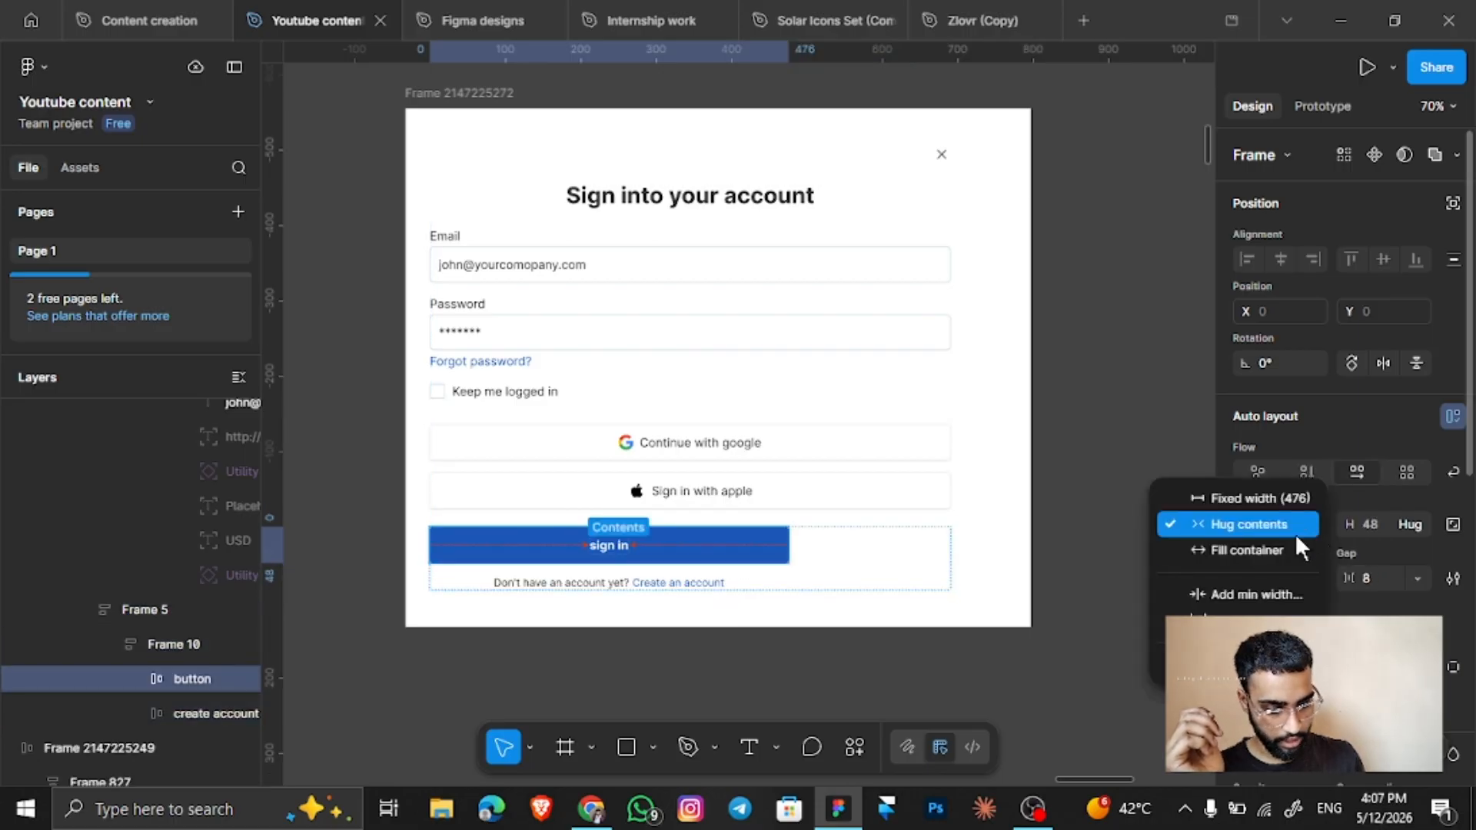
left_click(1291, 548)
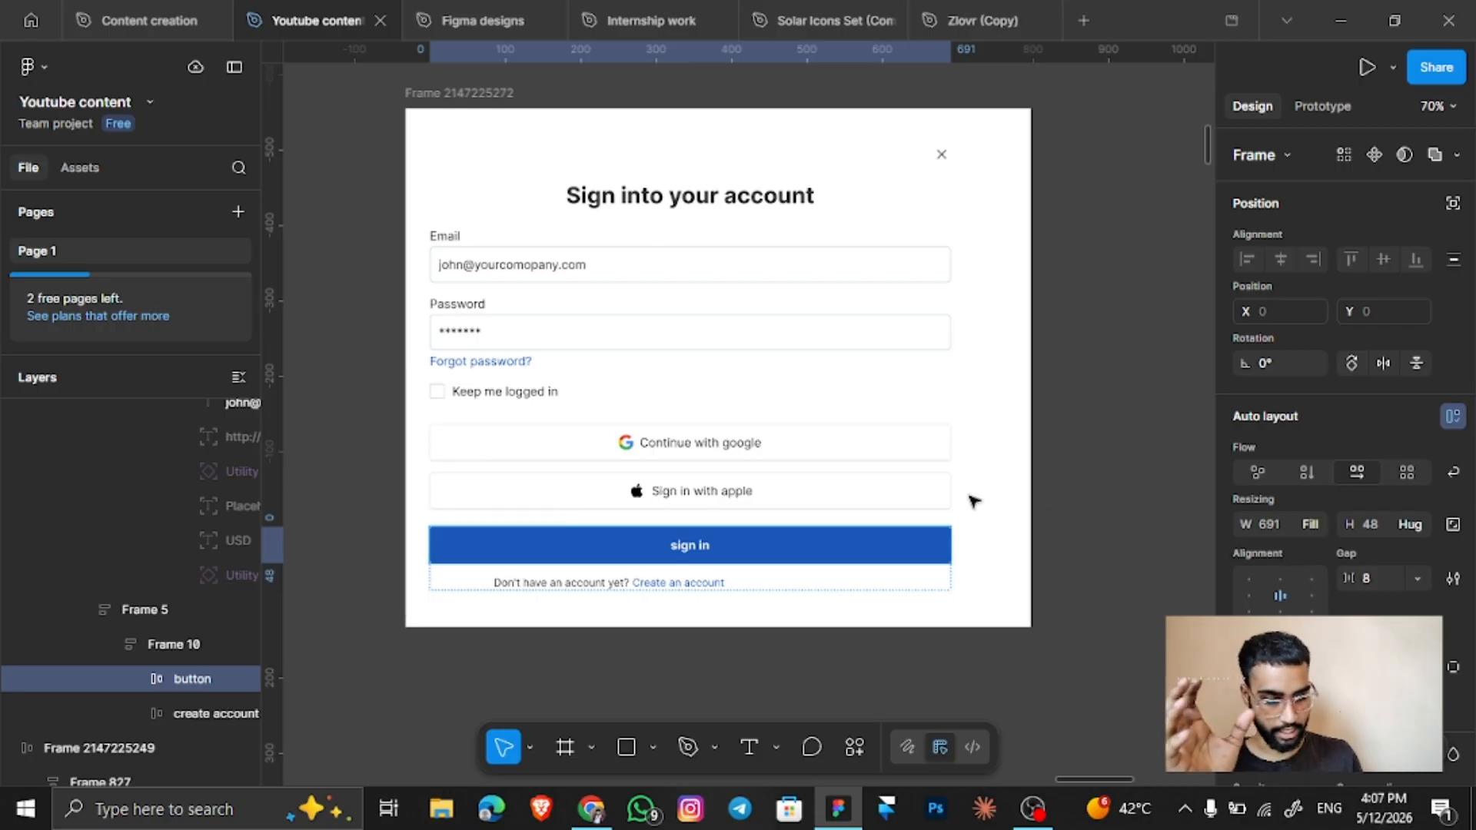
scroll(732, 517, "down", 5)
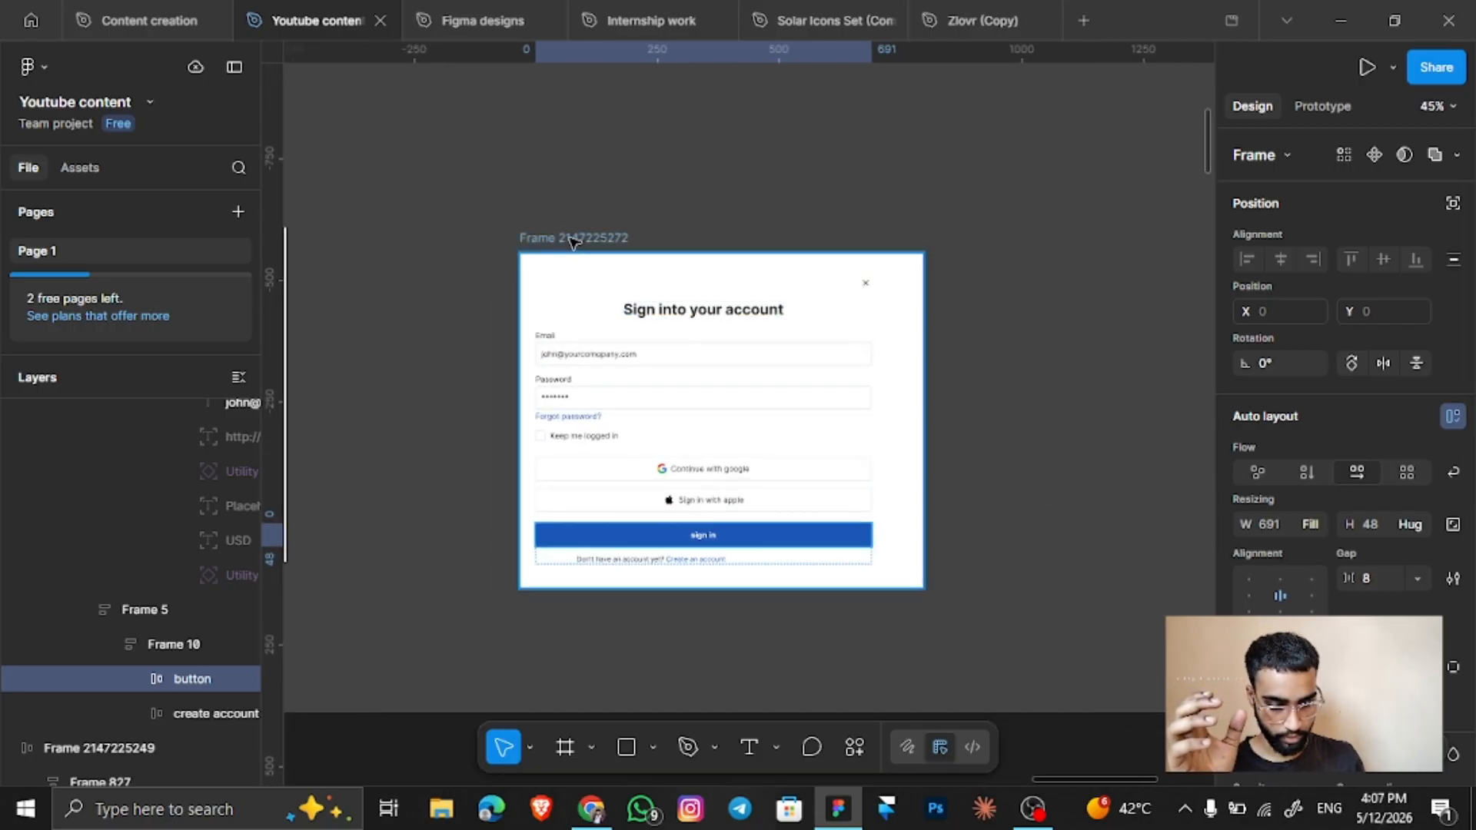
left_click(572, 240)
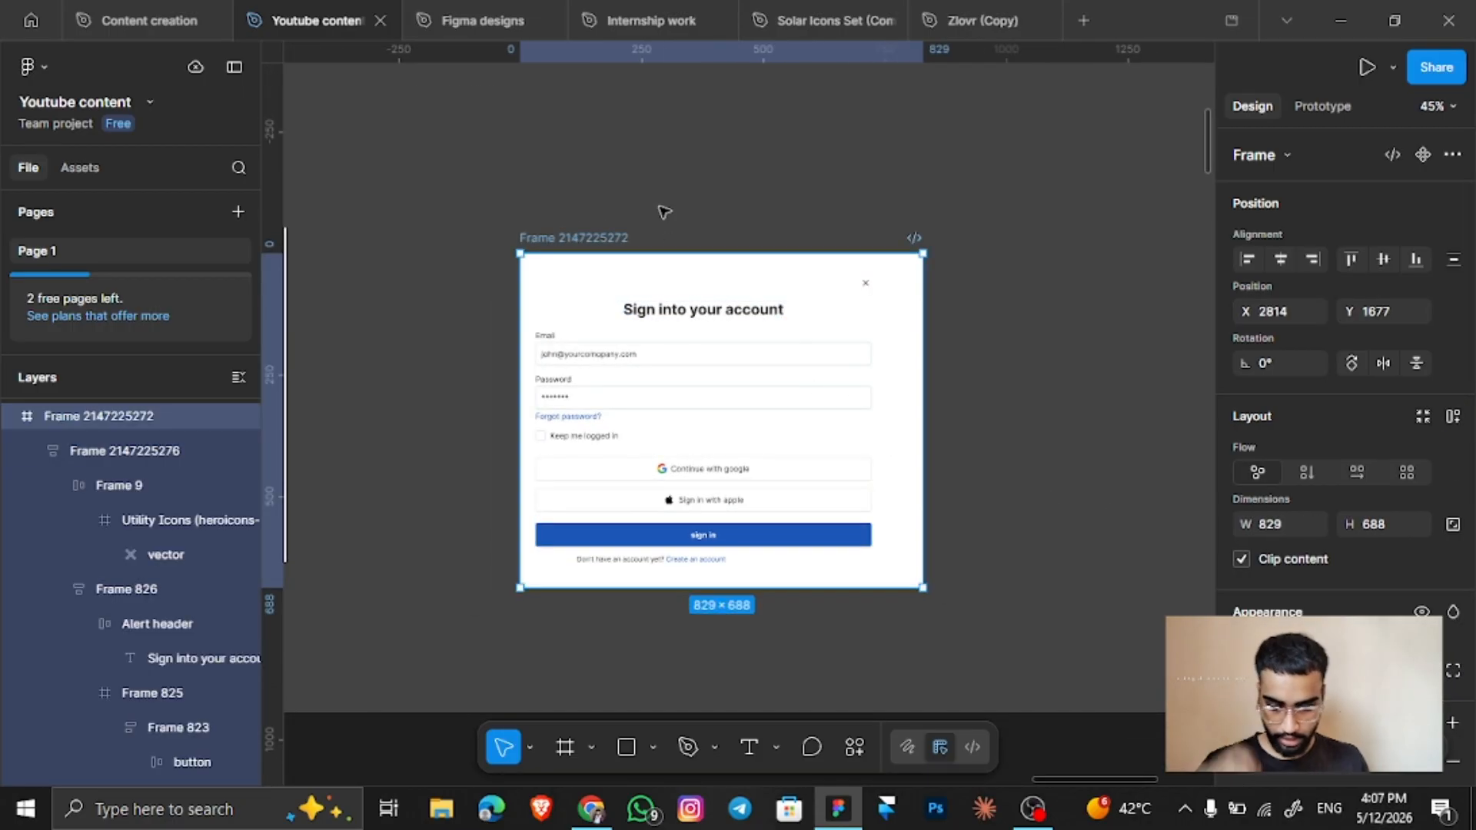
key("shift+a")
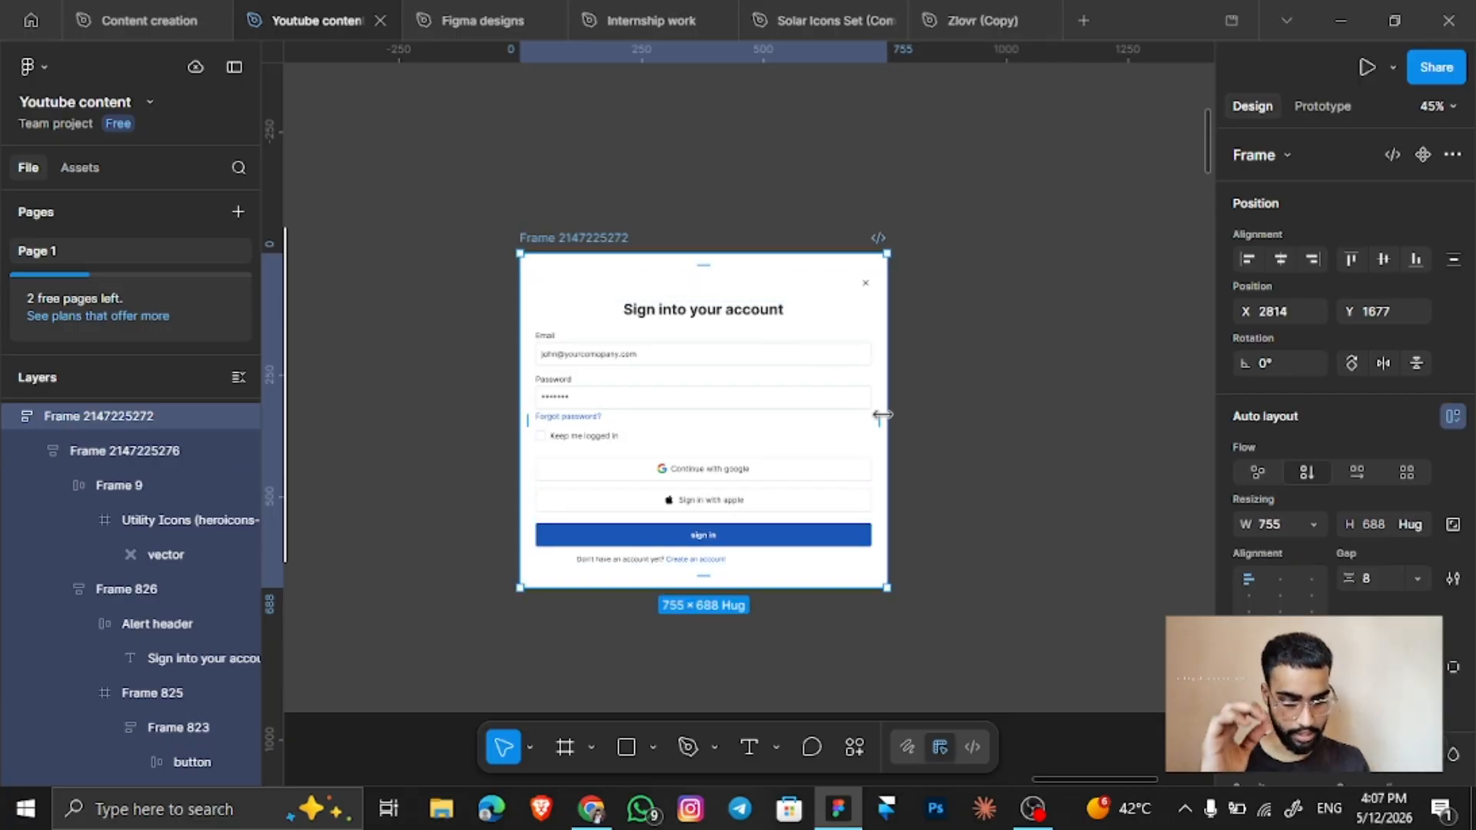
left_click_drag(887, 421, 1118, 420)
left_click_drag(971, 425, 784, 429)
scroll(783, 429, "up", 5)
scroll(614, 603, "down", 2)
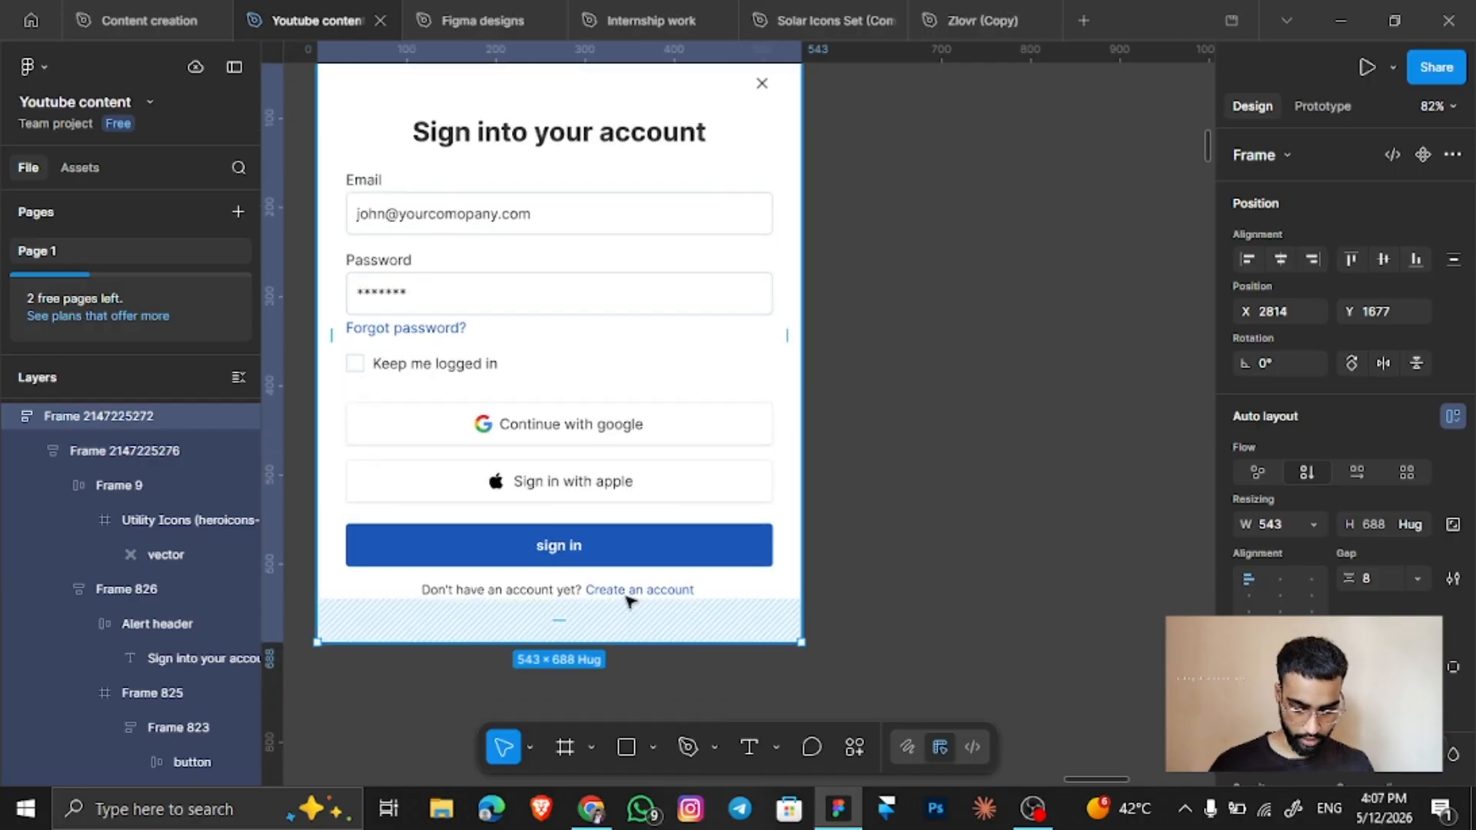
Set the create account row below the sign in button to Fill container width.
left_click(643, 593)
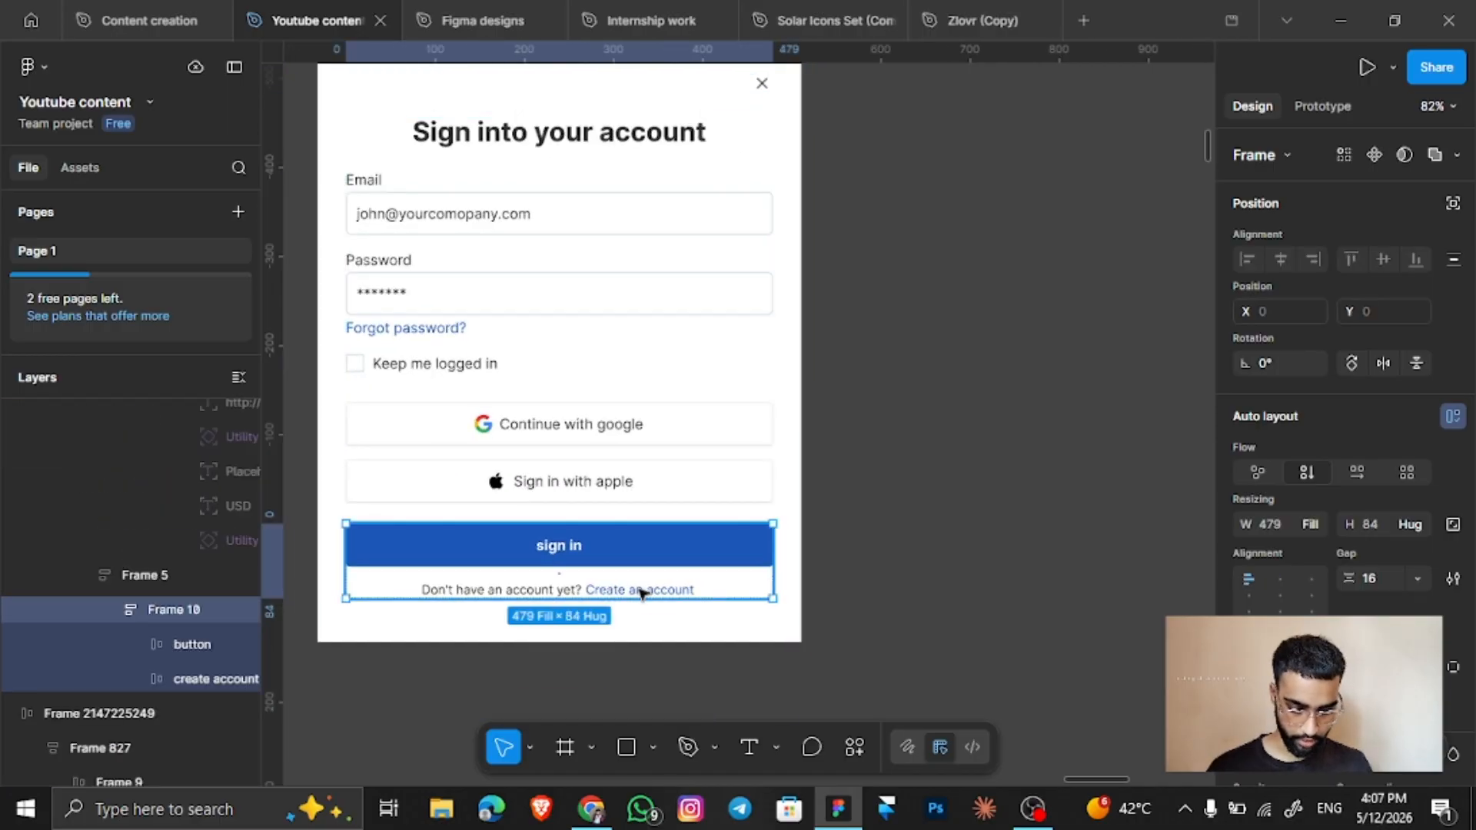
left_click(643, 593)
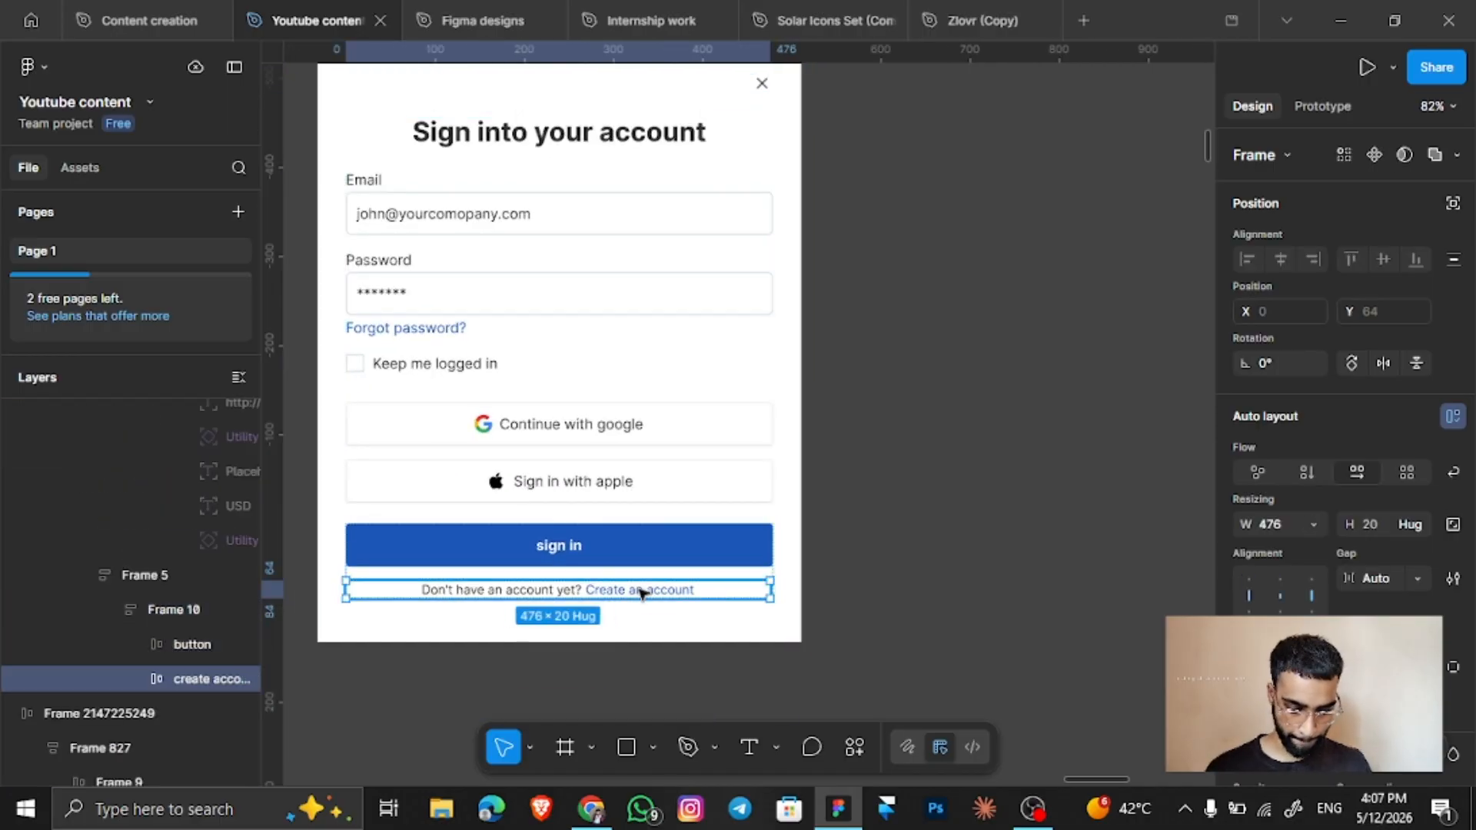
left_click(1317, 520)
left_click(1264, 575)
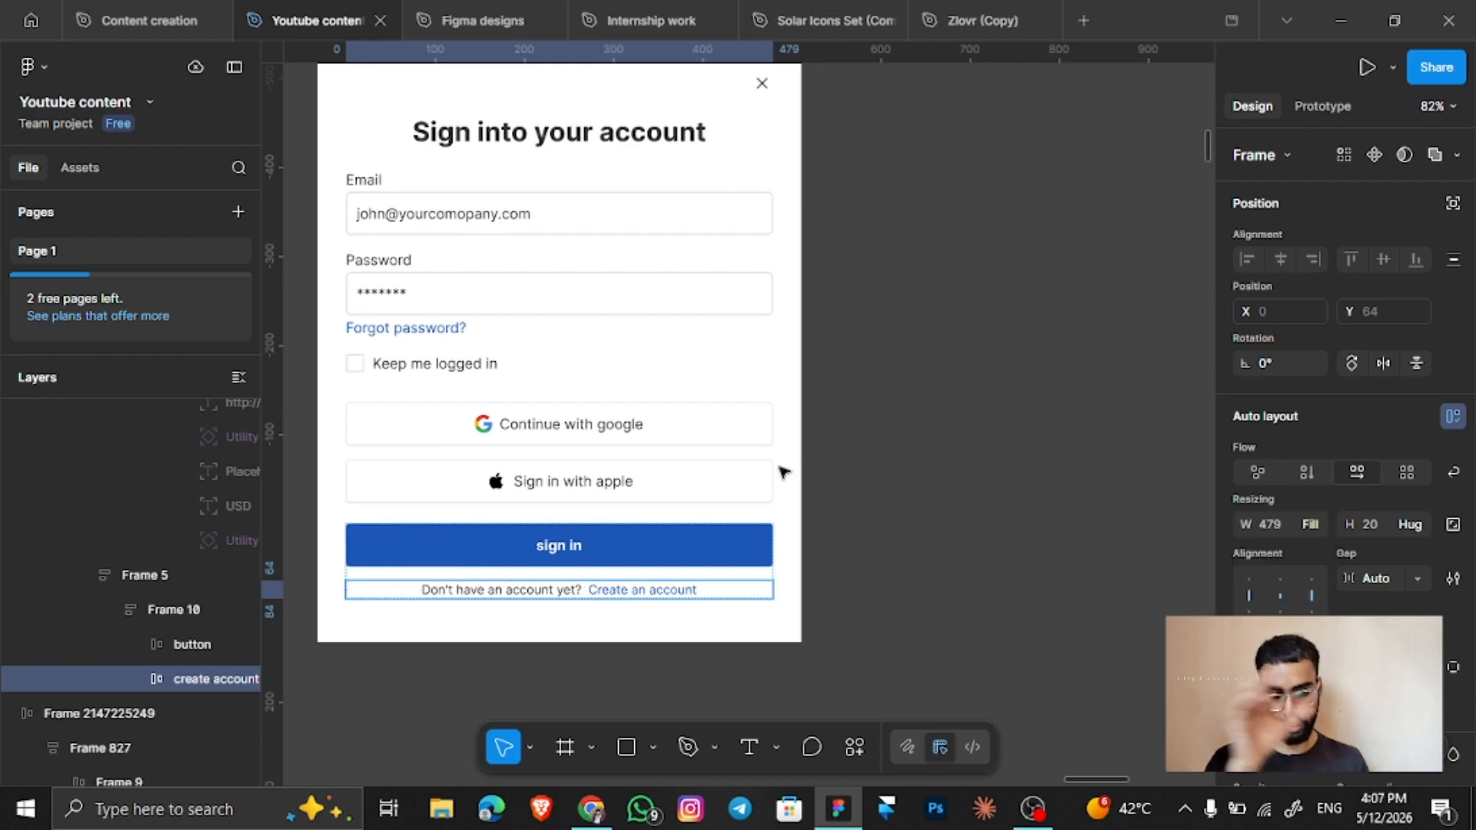
scroll(782, 470, "down", 2)
scroll(782, 470, "down", 2)
left_click(739, 347)
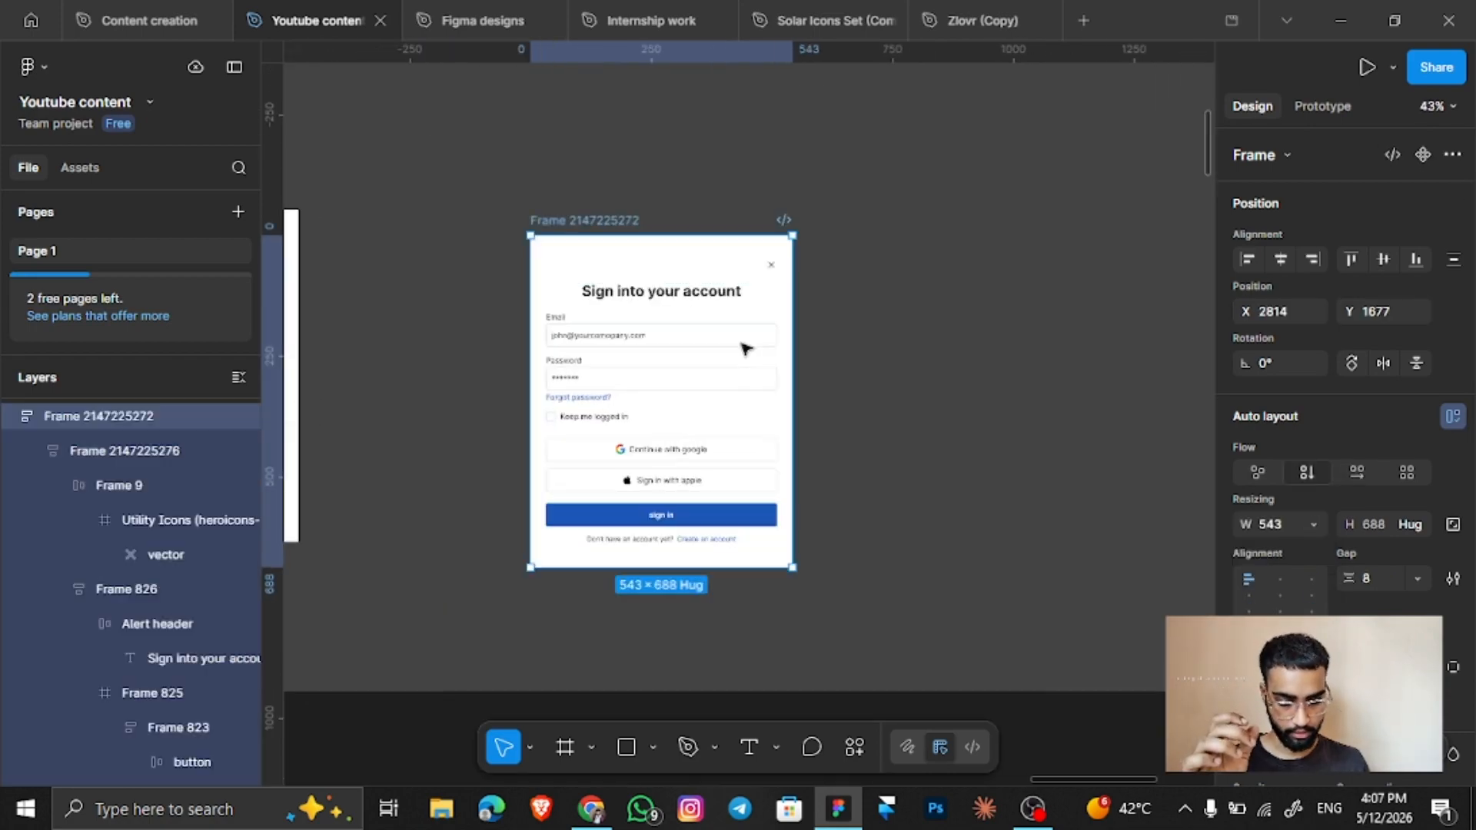
left_click_drag(803, 348, 1008, 355)
key("ctrl+z")
Center the text and link in the create account row with a fixed 4 px gap in place of Auto.
scroll(665, 469, "up", 8)
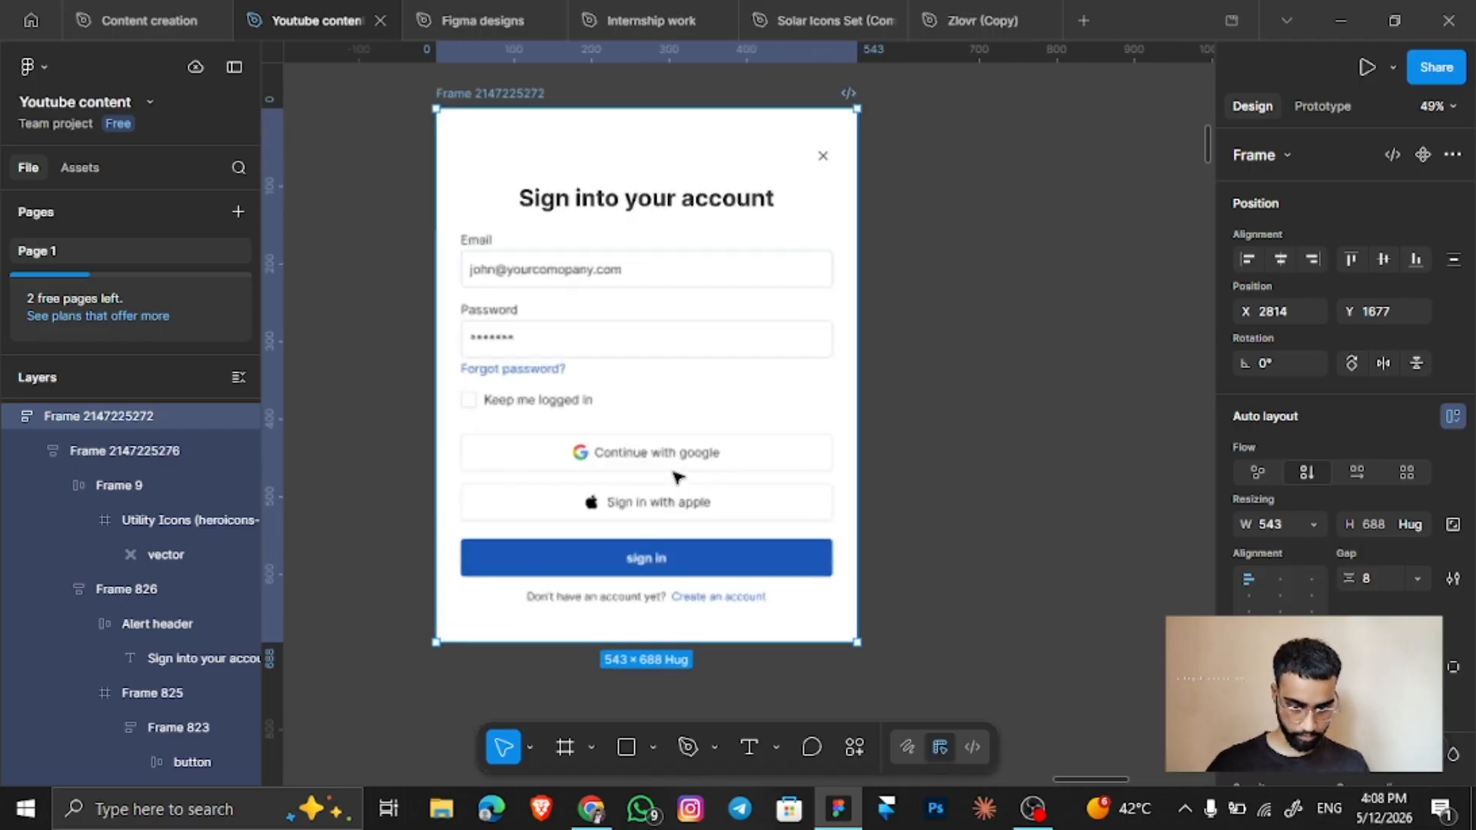
left_click(673, 567)
left_click(673, 567)
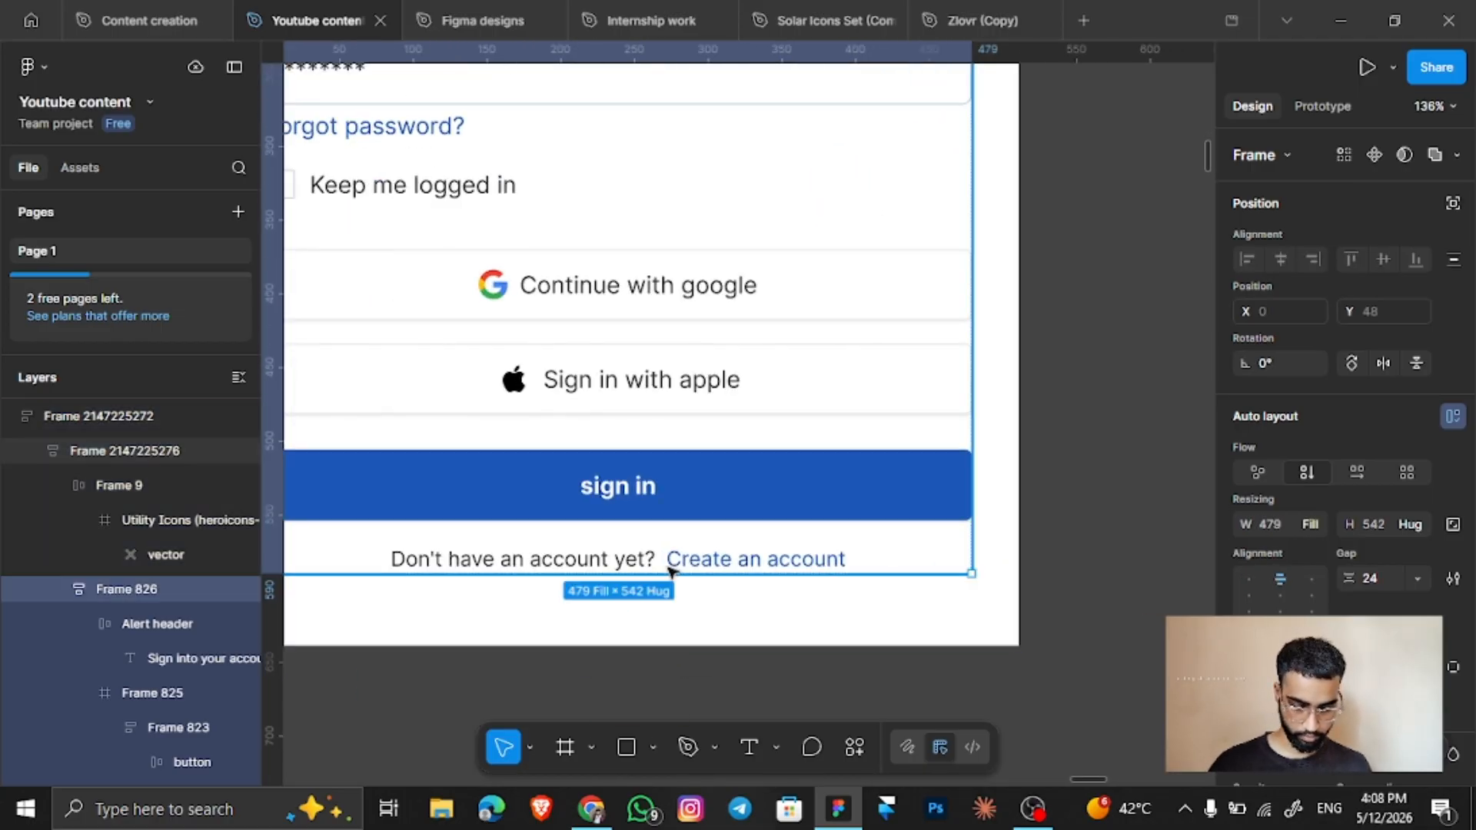
left_click(673, 565)
scroll(679, 564, "left", 1)
left_click(675, 563)
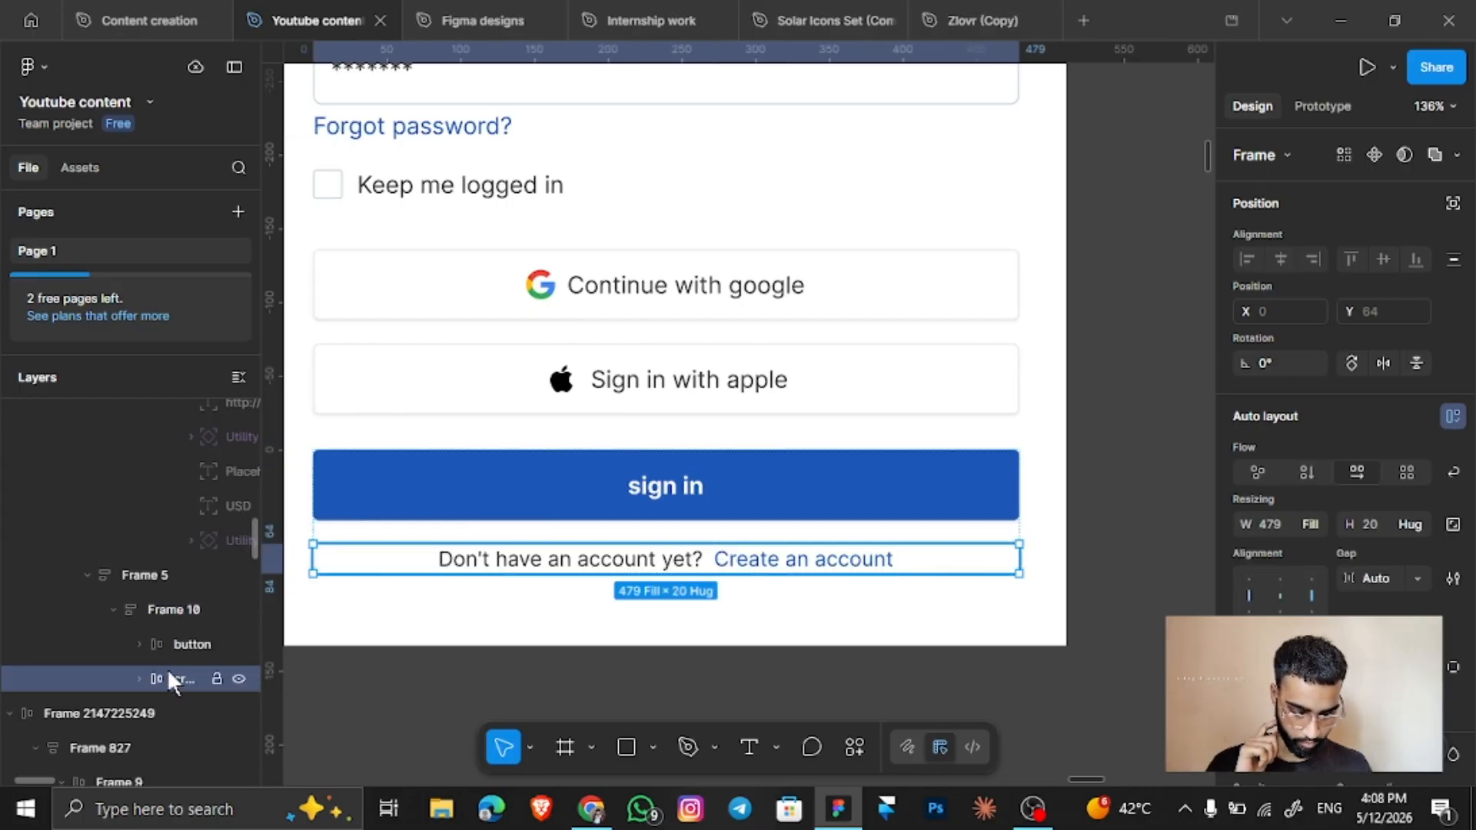
left_click(139, 680)
scroll(146, 684, "down", 1)
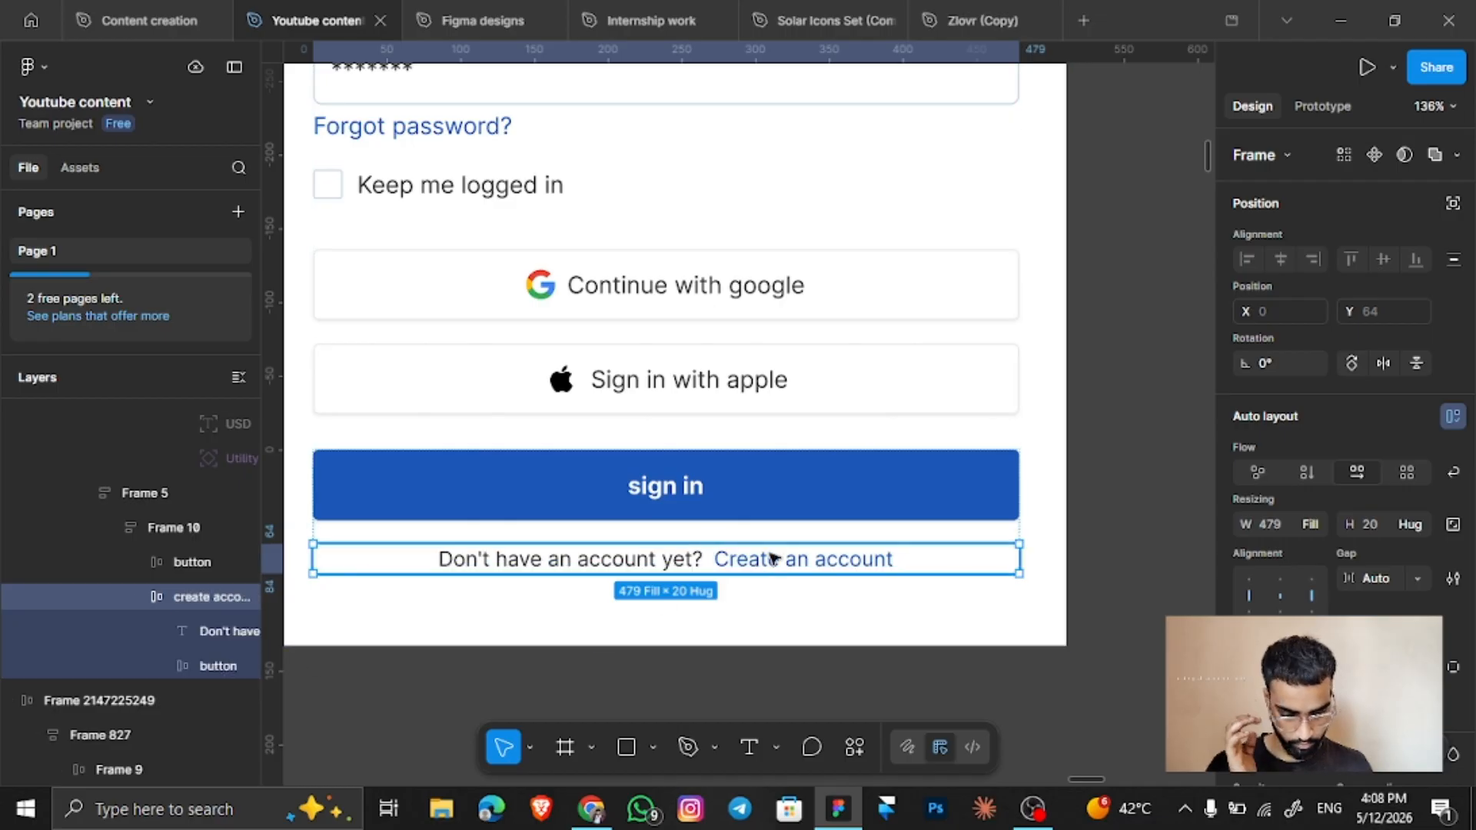
left_click(1278, 593)
scroll(891, 569, "down", 5)
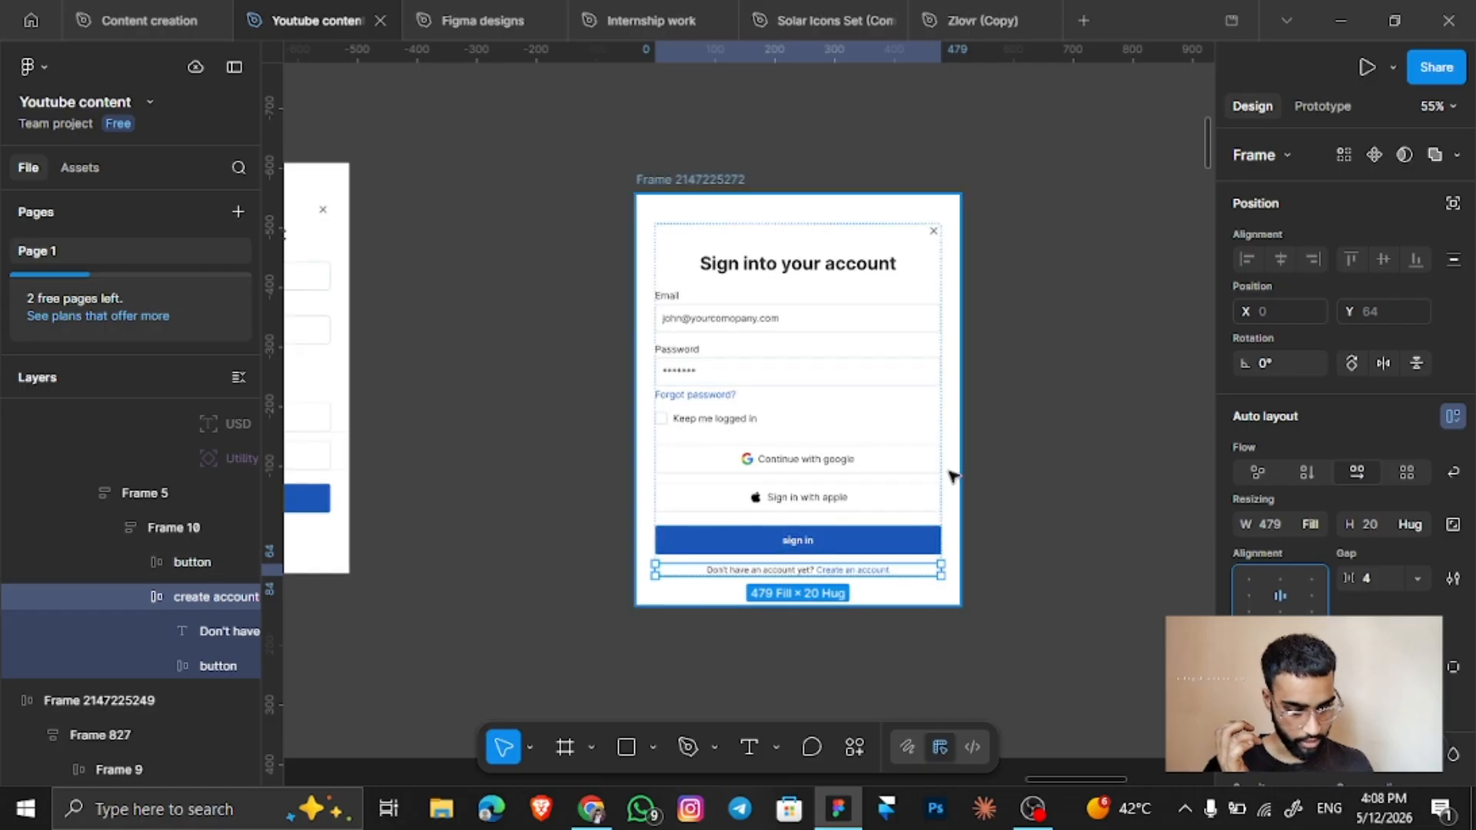
left_click(949, 472)
scroll(950, 470, "right", 1)
left_click(951, 467)
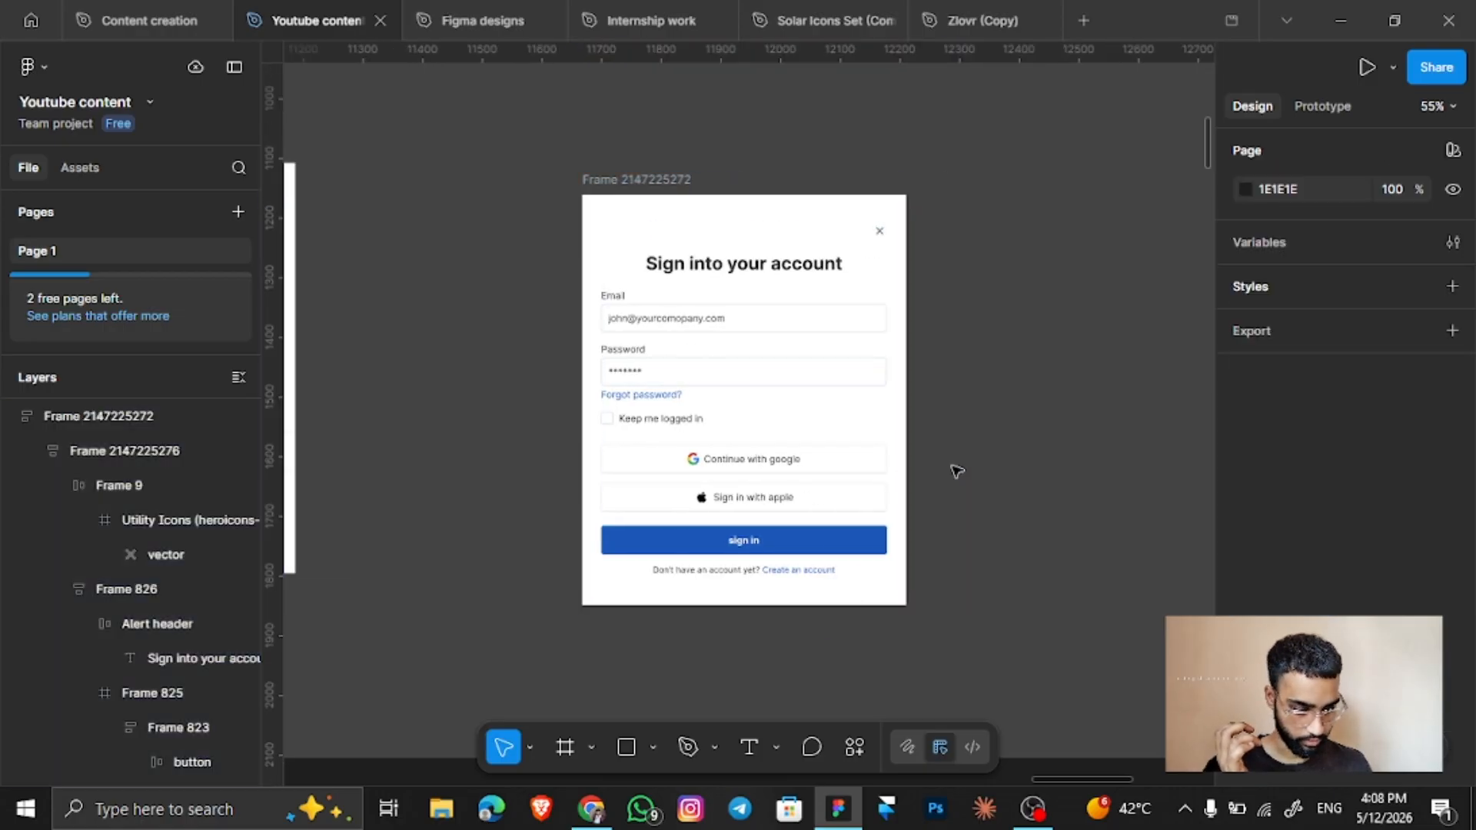
left_click(885, 476)
left_click(911, 473)
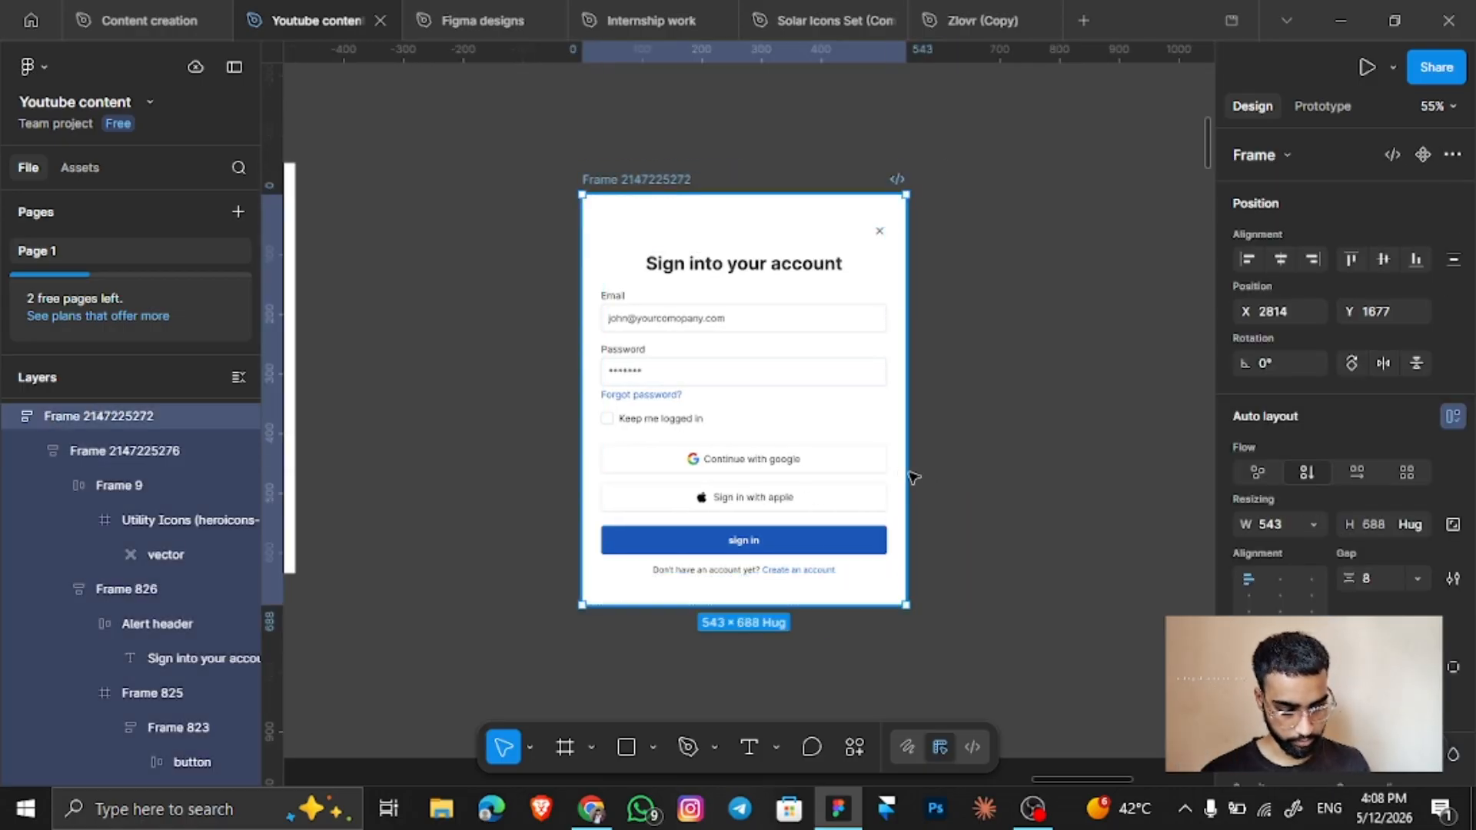
left_click_drag(909, 472, 1189, 474)
left_click_drag(1011, 486, 905, 484)
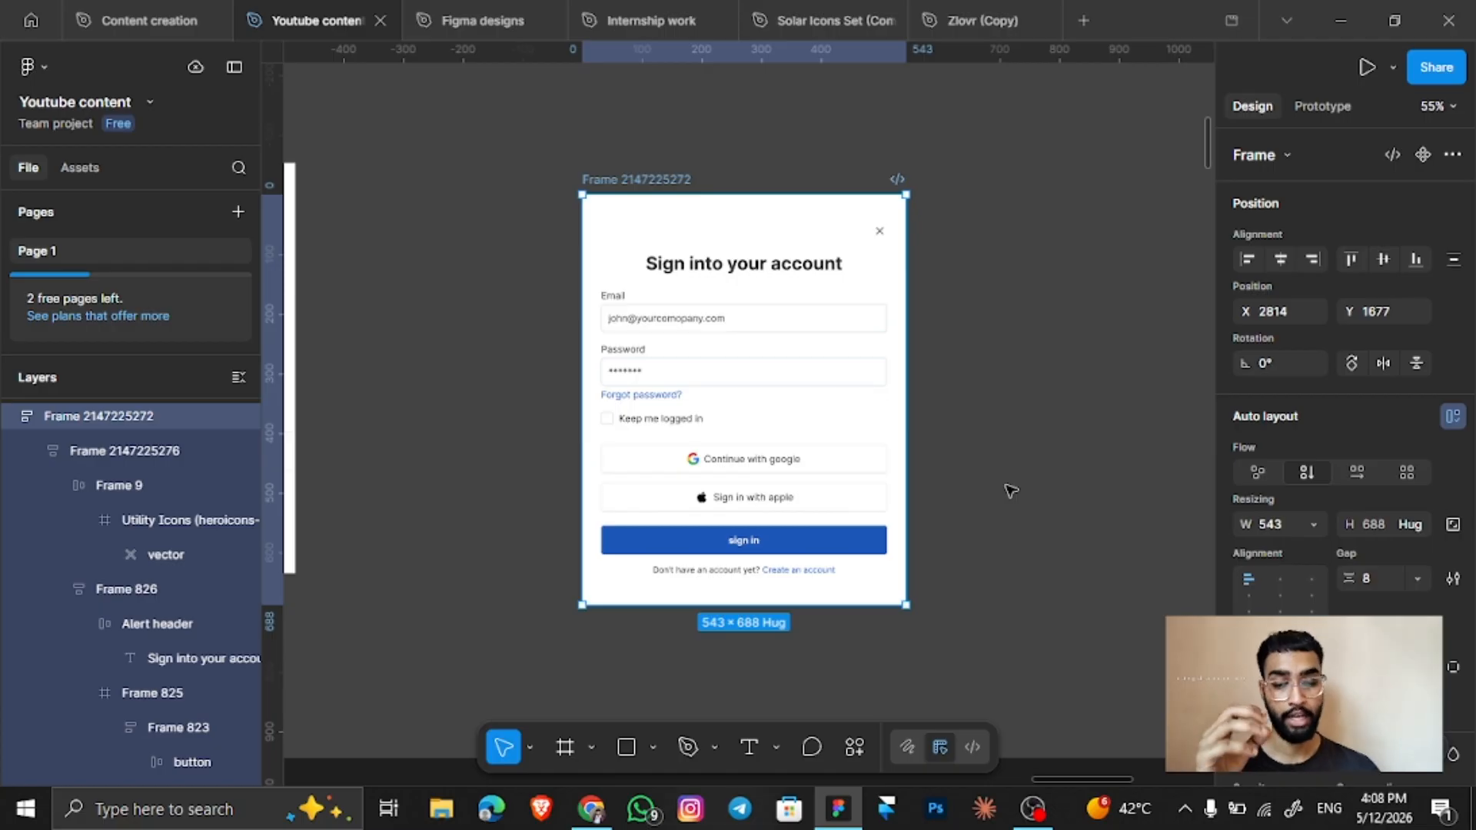
scroll(1011, 490, "down", 8)
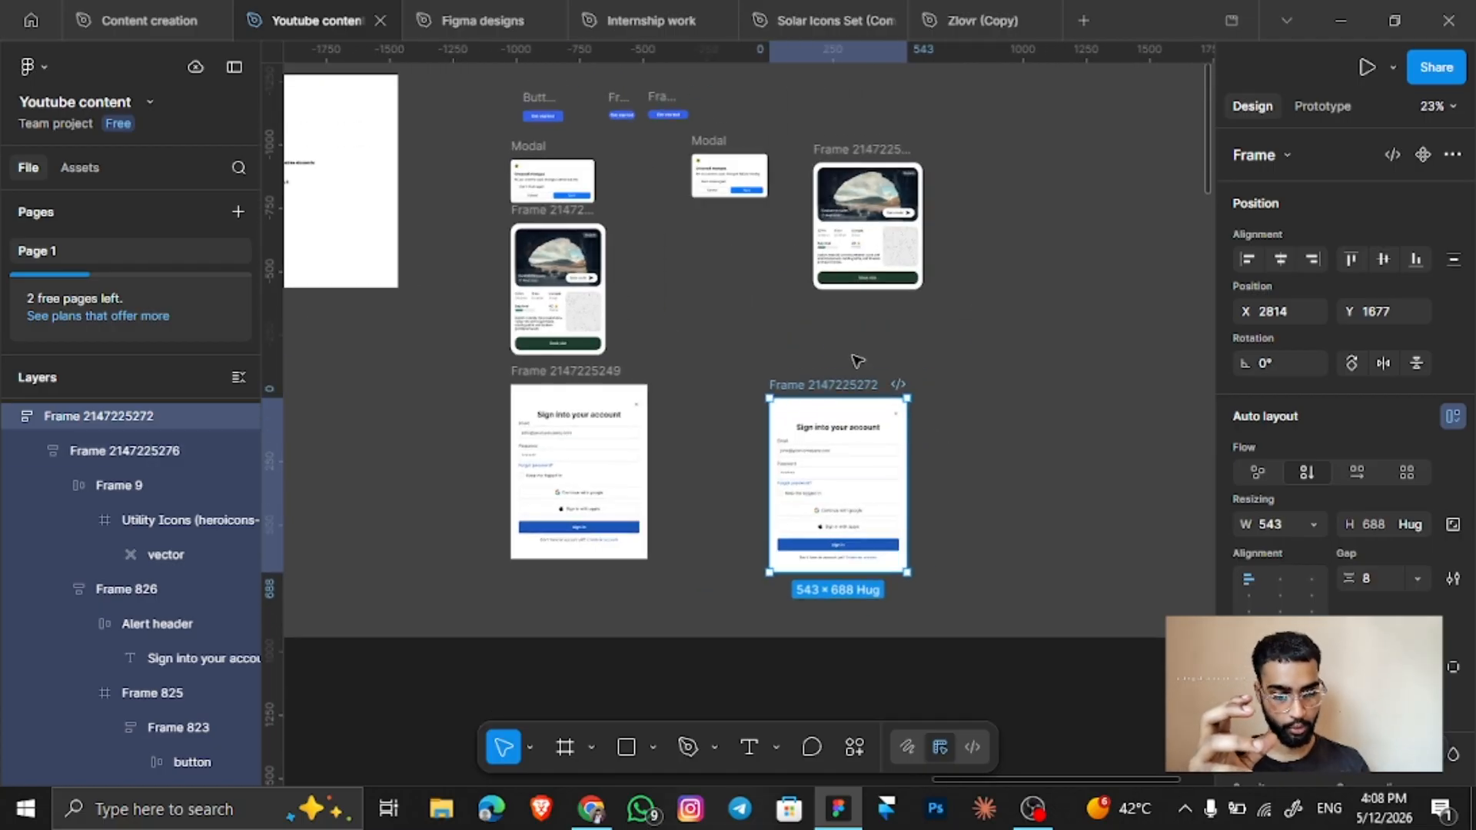
scroll(769, 285, "up", 3)
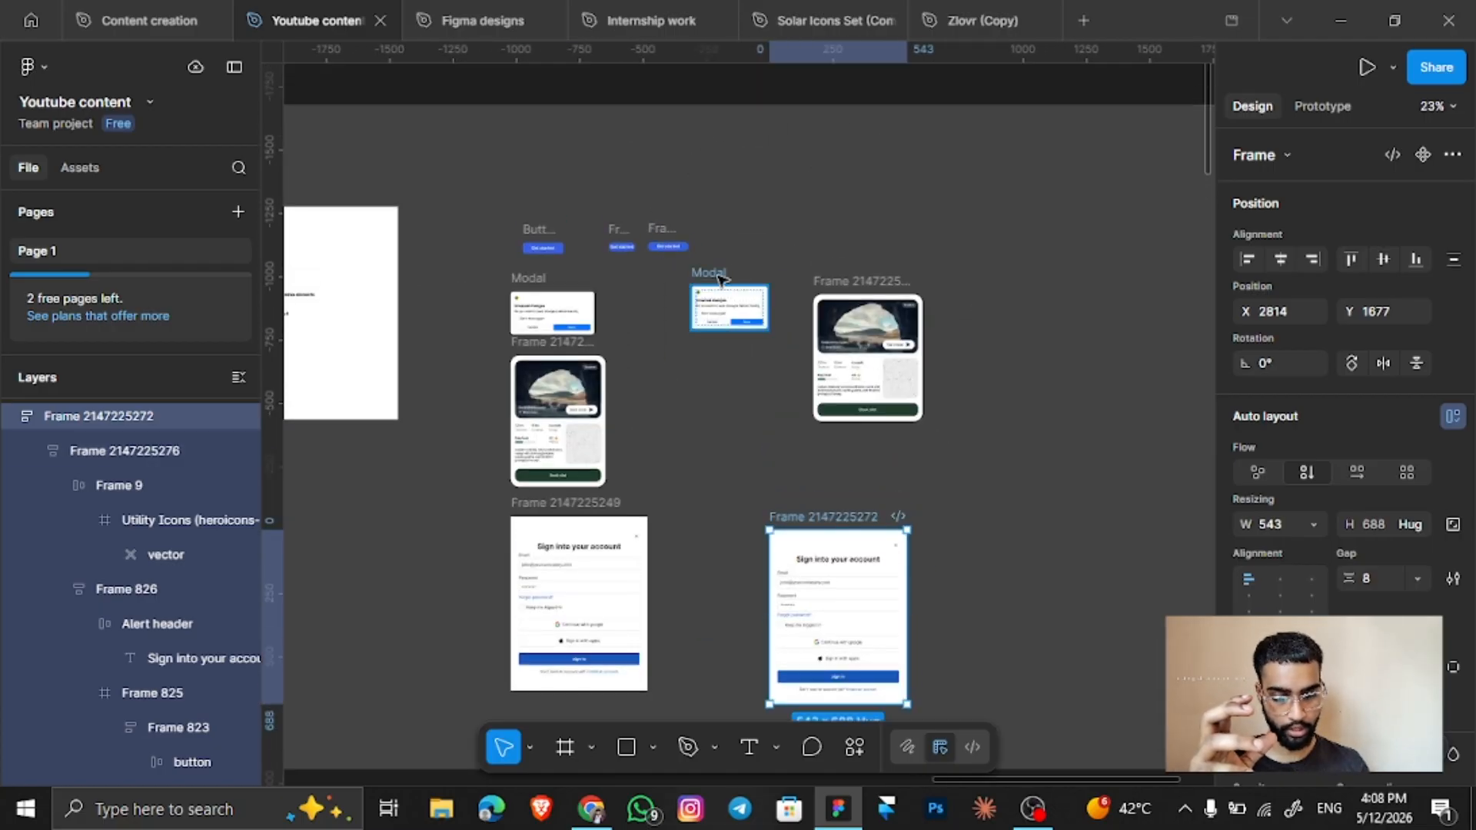
left_click_drag(720, 280, 680, 289)
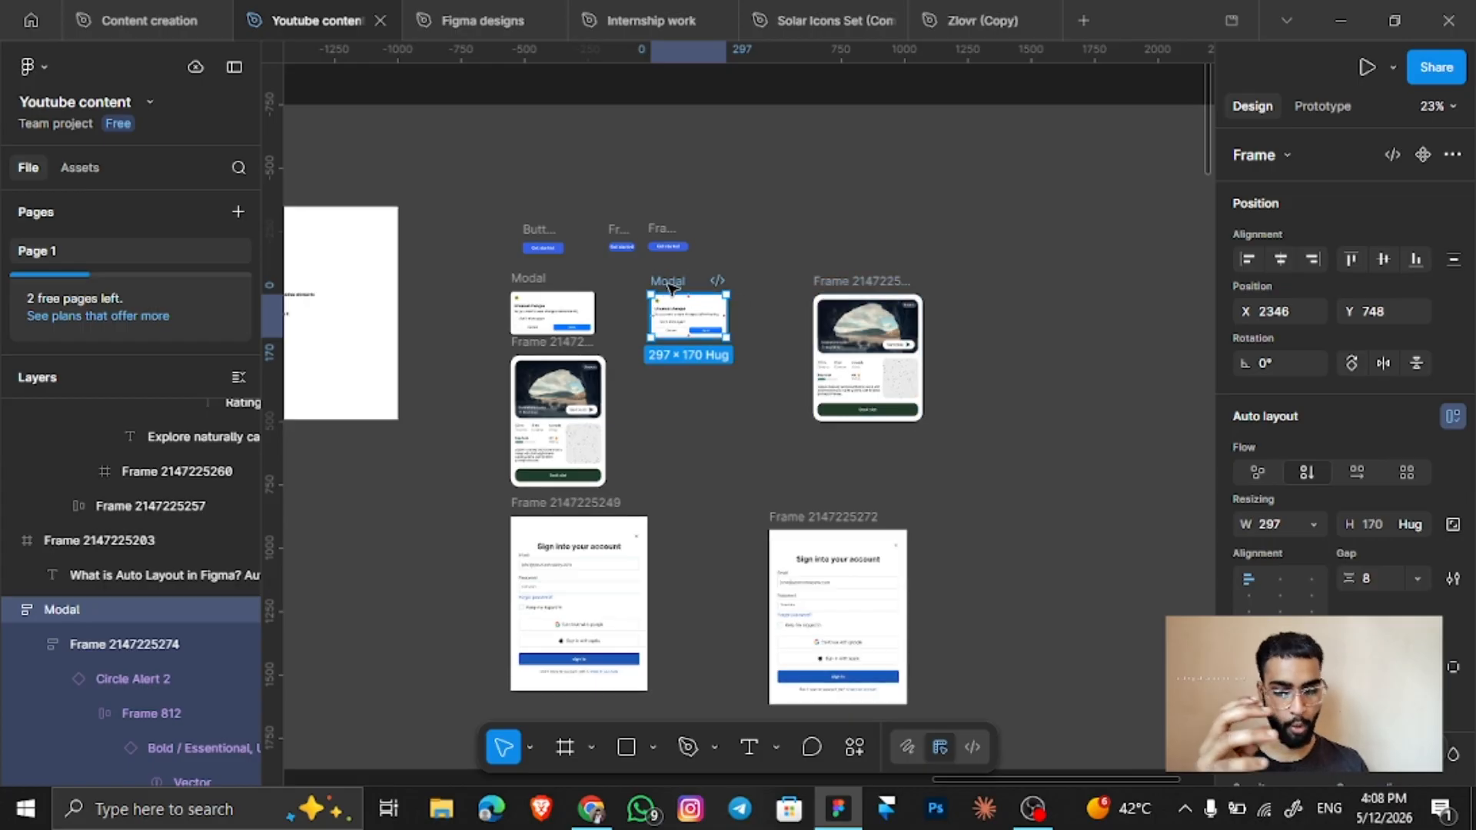
left_click_drag(668, 286, 661, 283)
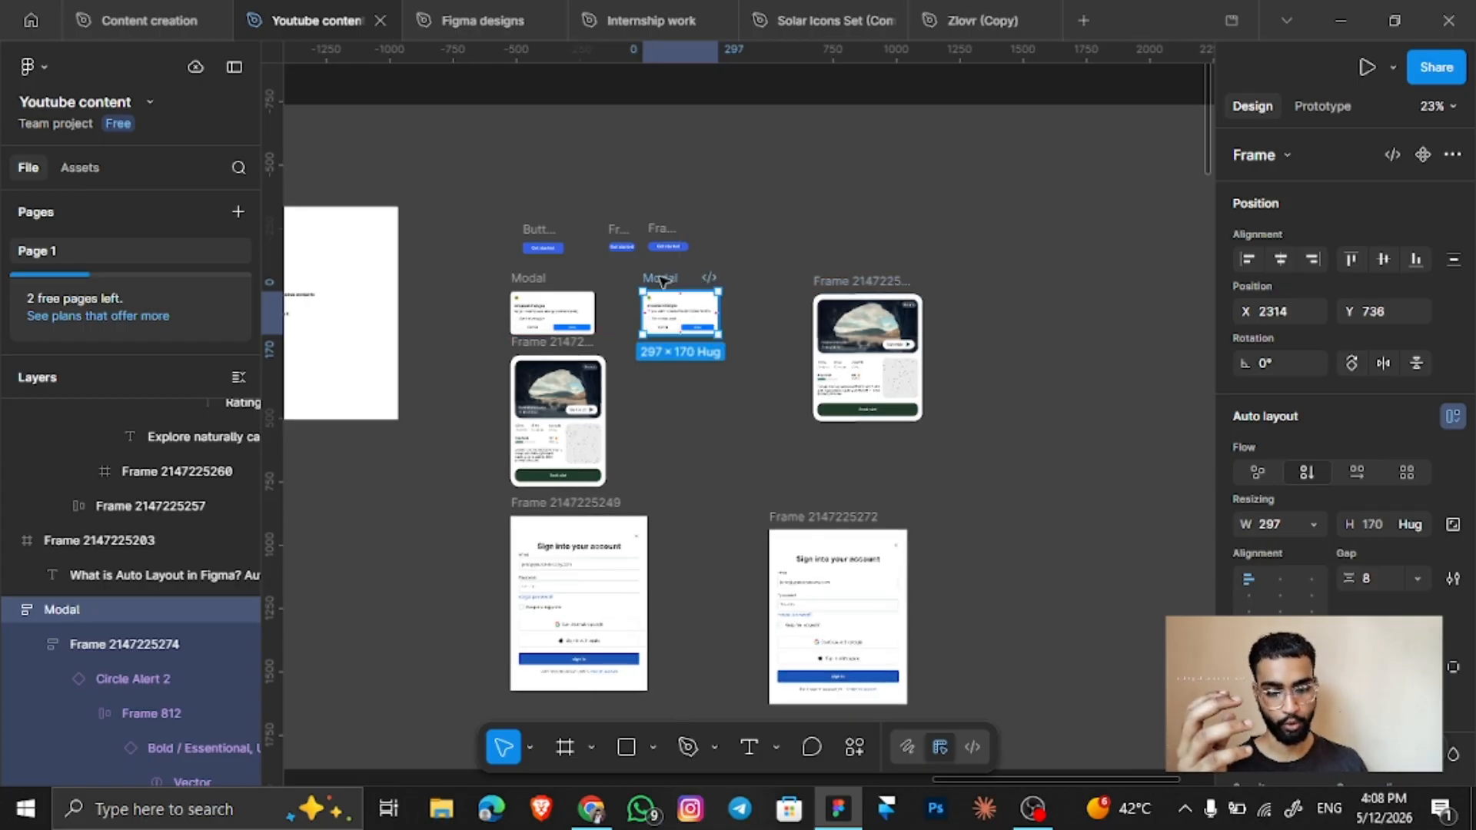
left_click_drag(874, 280, 706, 349)
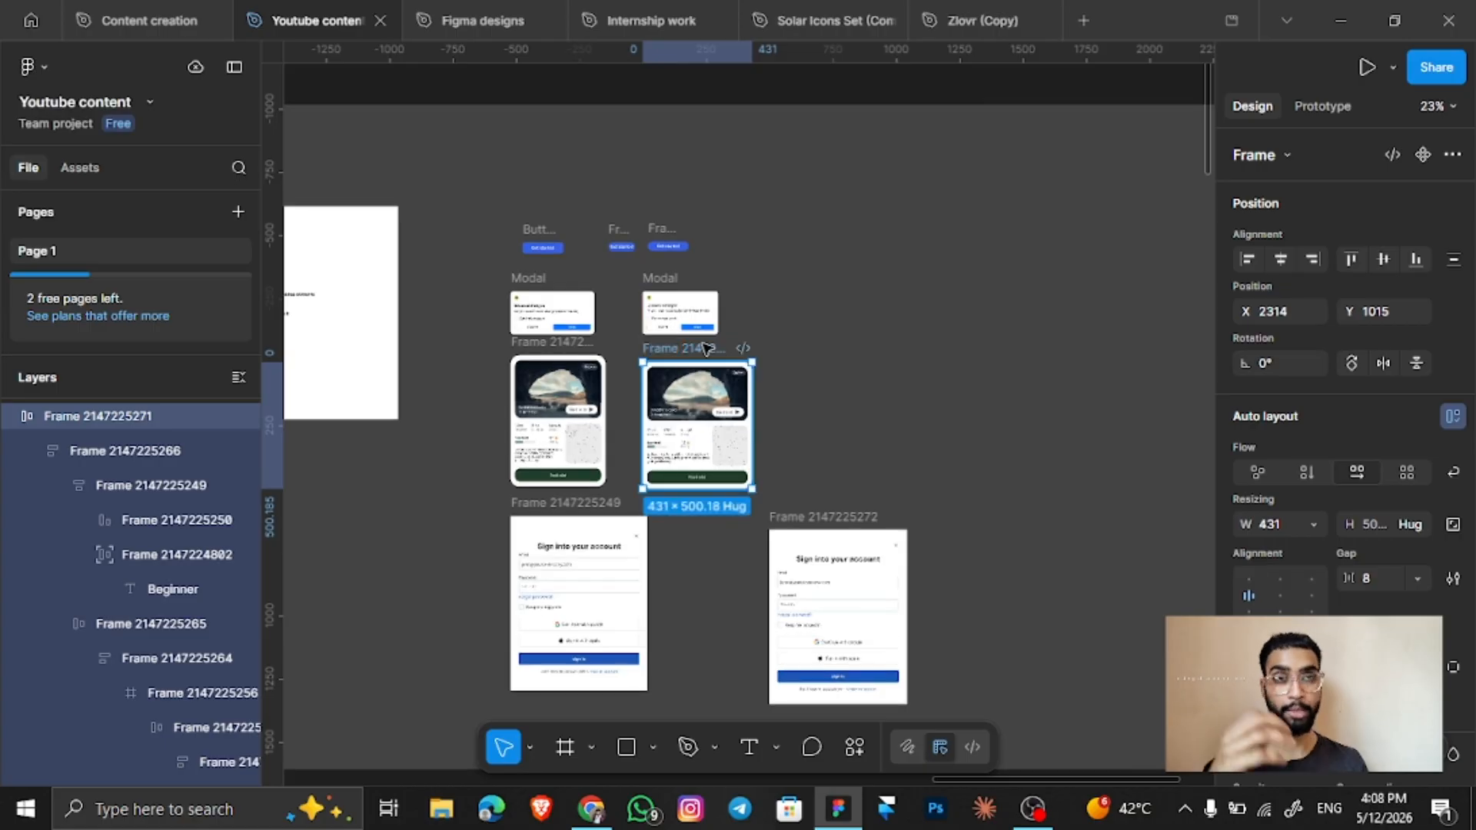
left_click(863, 420)
scroll(864, 420, "left", 3)
scroll(864, 420, "down", 1)
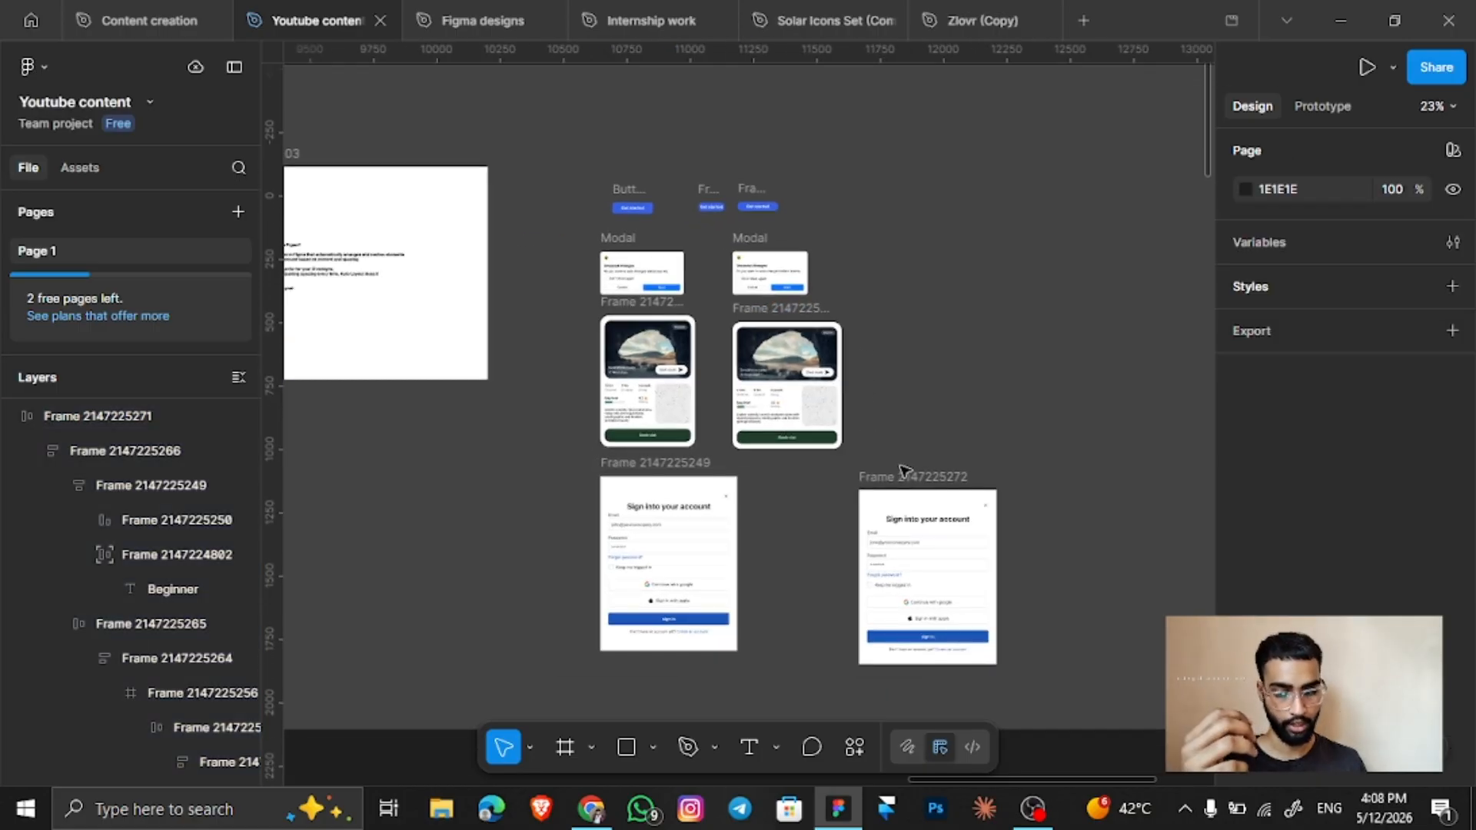
left_click_drag(878, 482, 811, 472)
left_click(1045, 305)
scroll(1045, 305, "down", 3)
scroll(1050, 311, "down", 2)
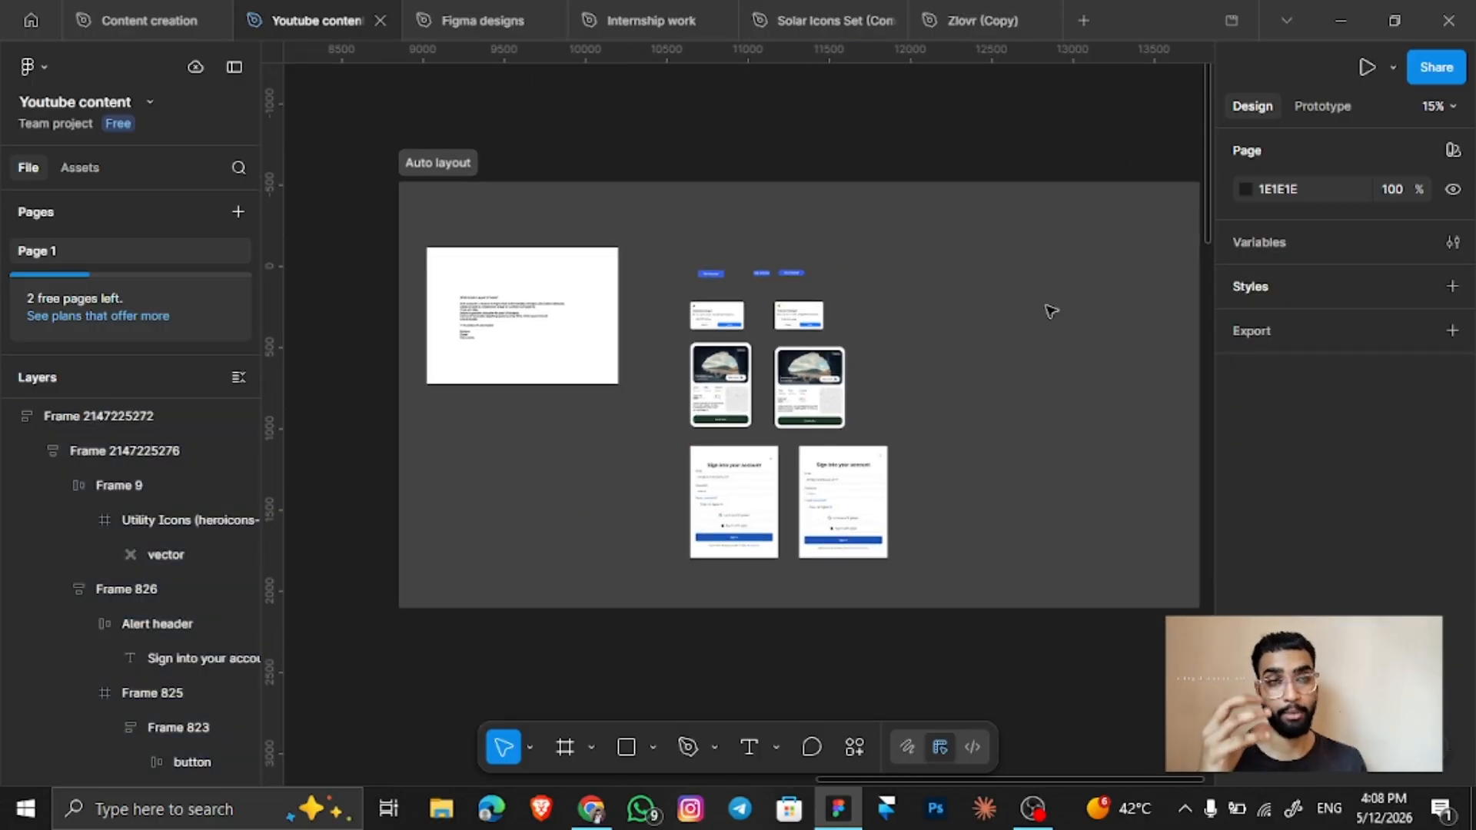
scroll(1051, 311, "right", 2)
scroll(1051, 311, "up", 1)
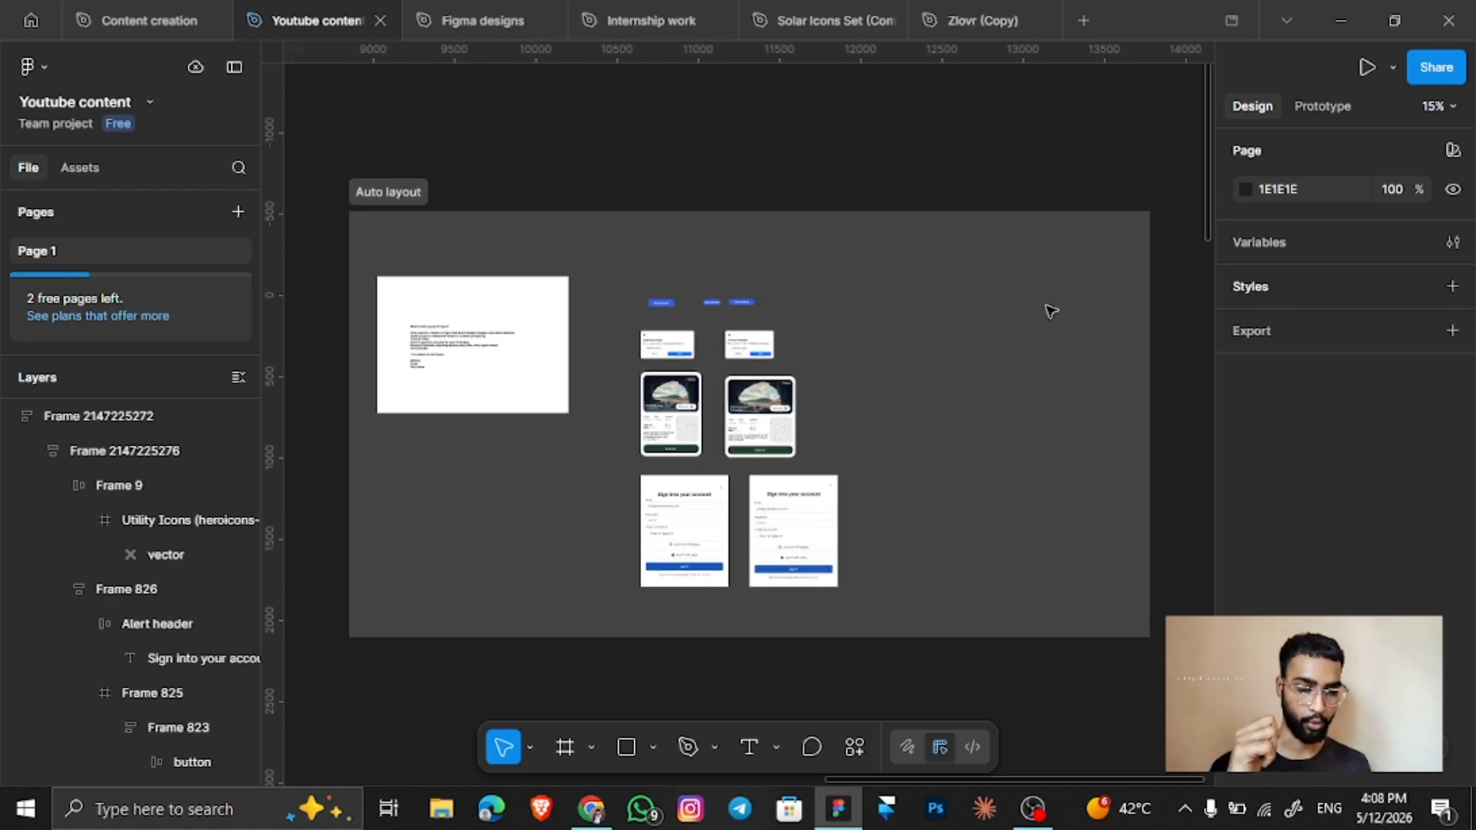